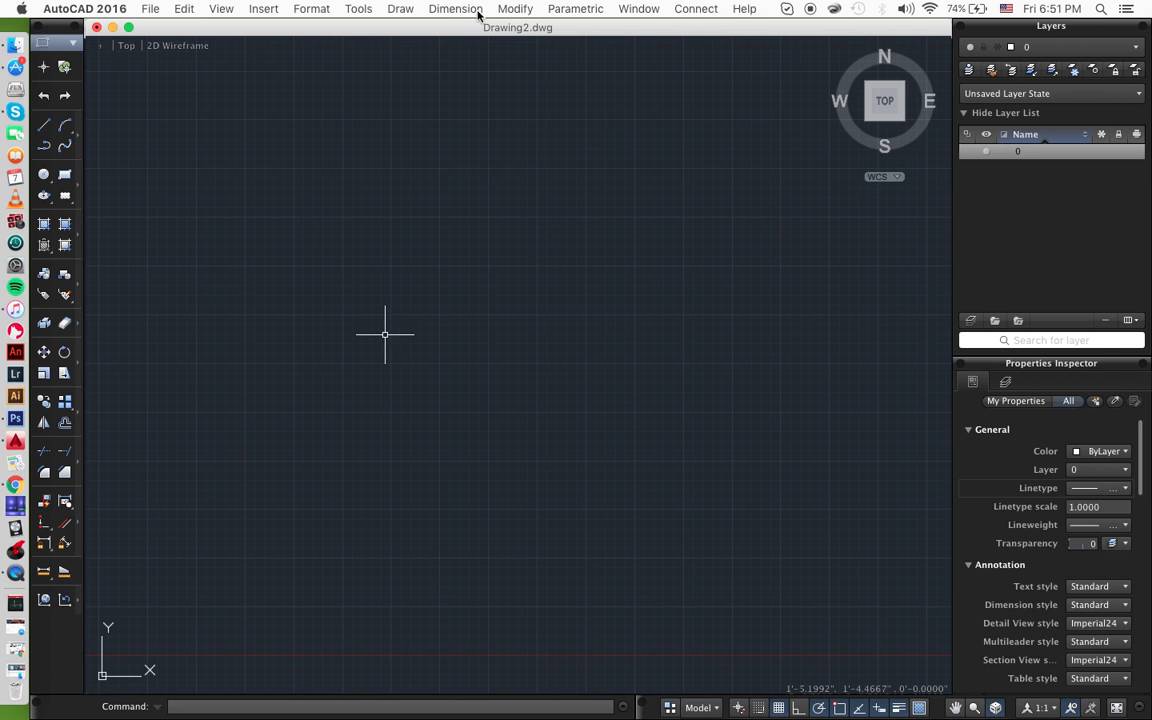
click(720, 9)
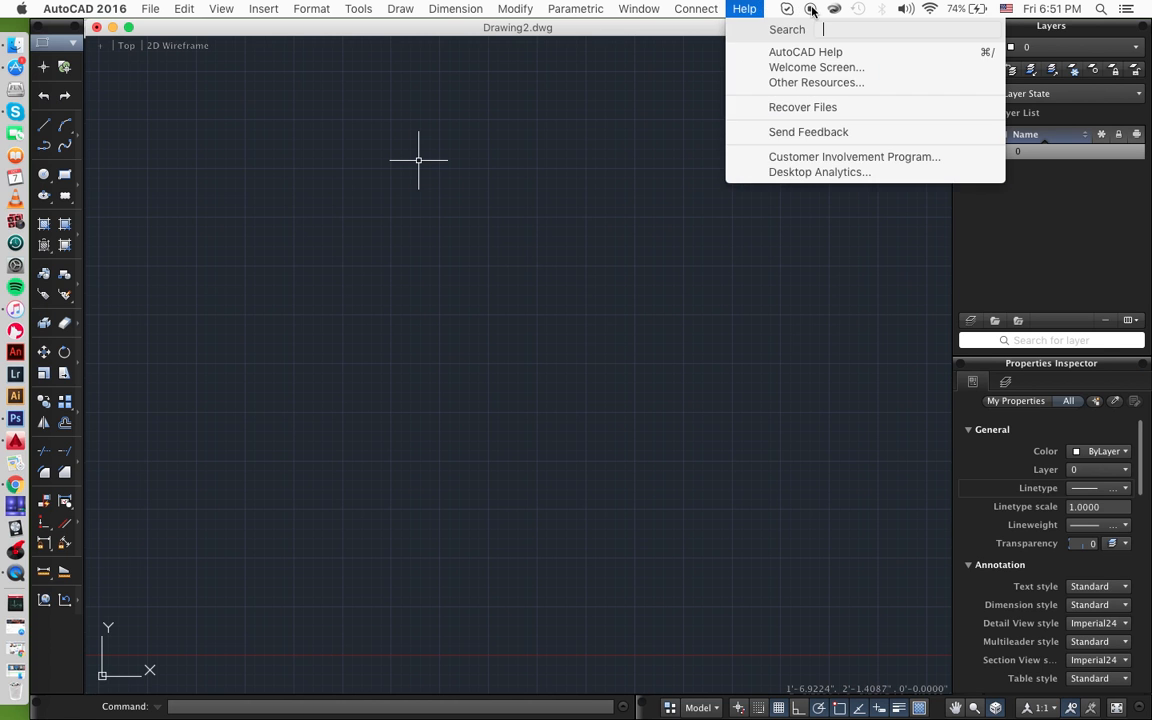
click(599, 201)
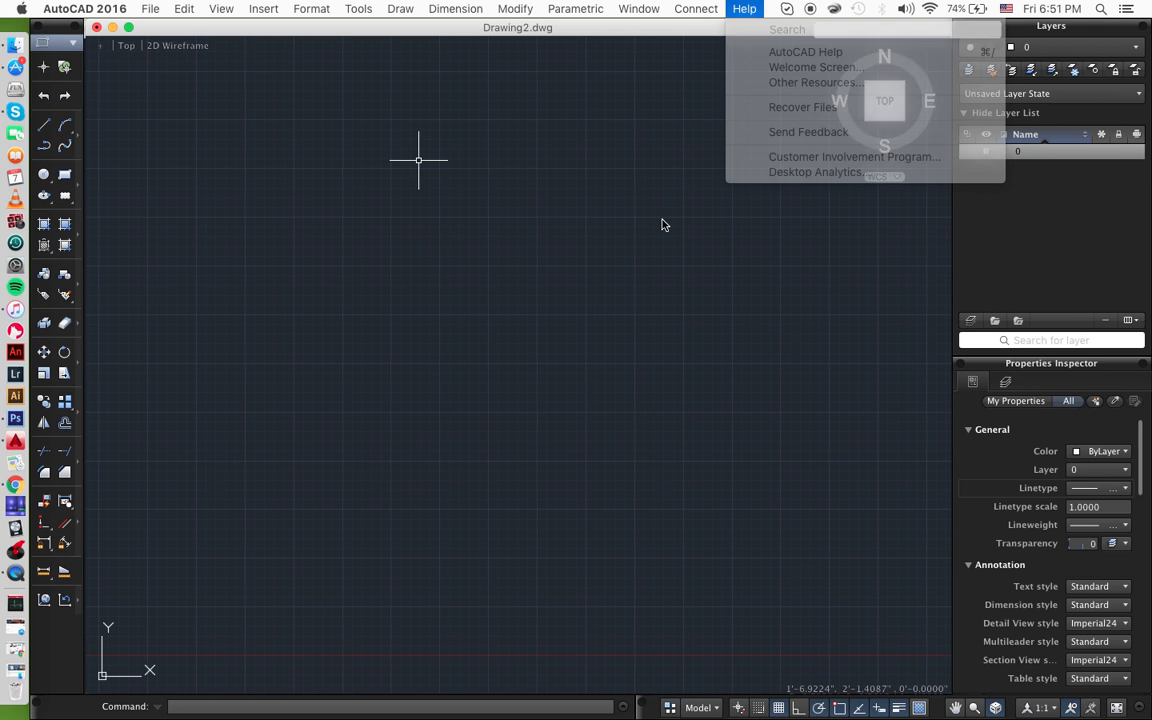
click(540, 185)
- Draw a circle with a 3.5-inch radius near the middle of the drawing area
click(488, 366)
text(circle)
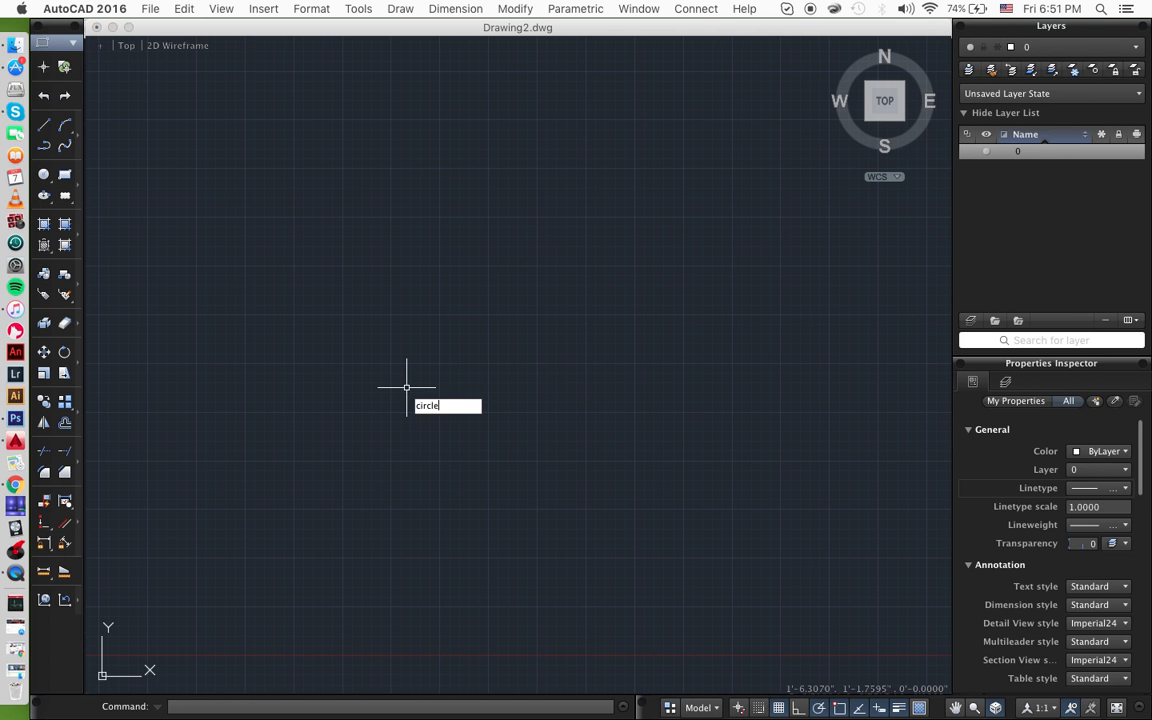
key(Return)
click(502, 344)
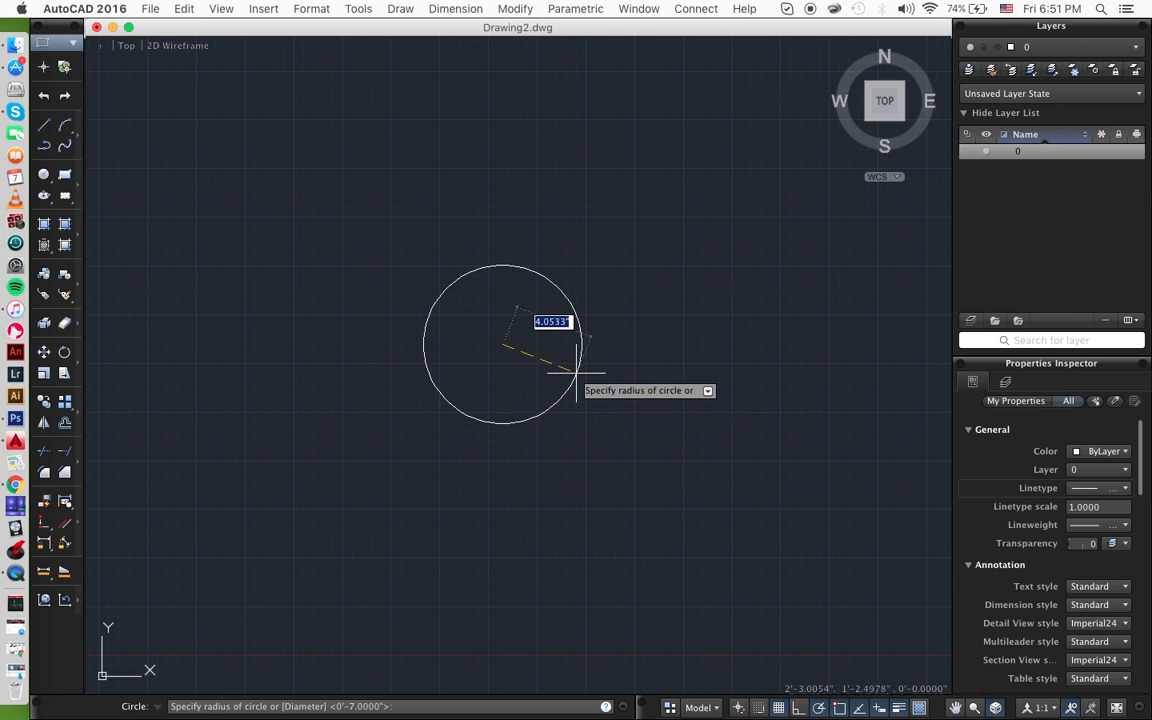
text(3.5)
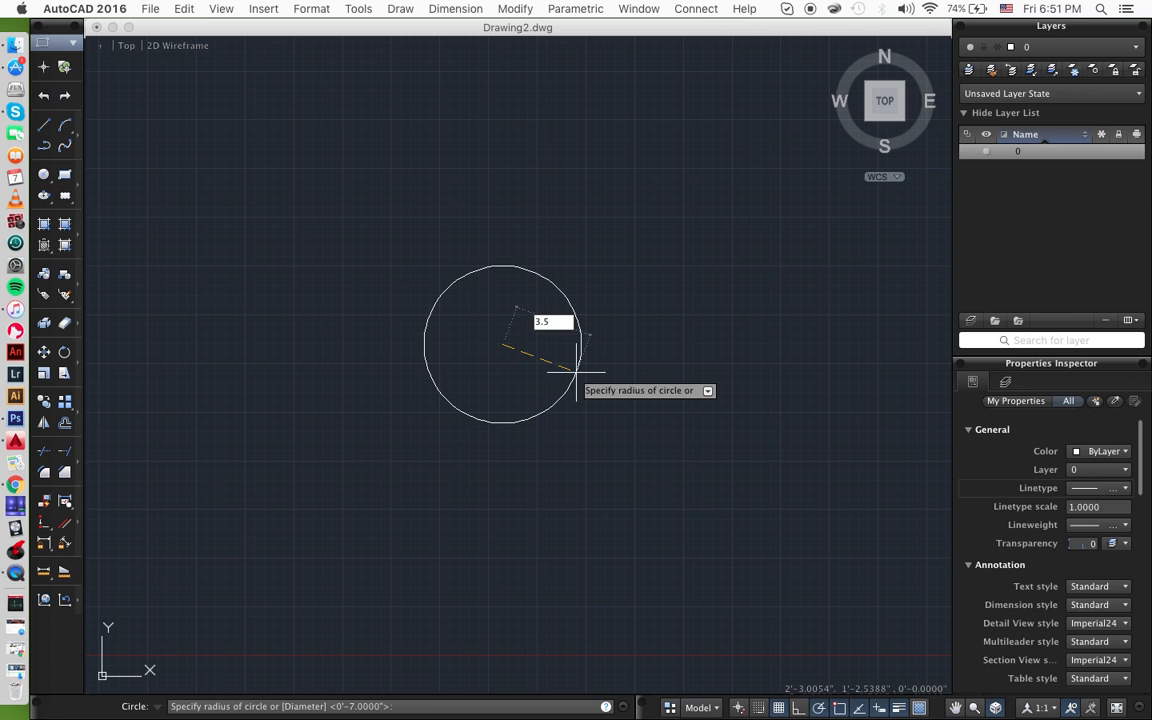
key(Return)
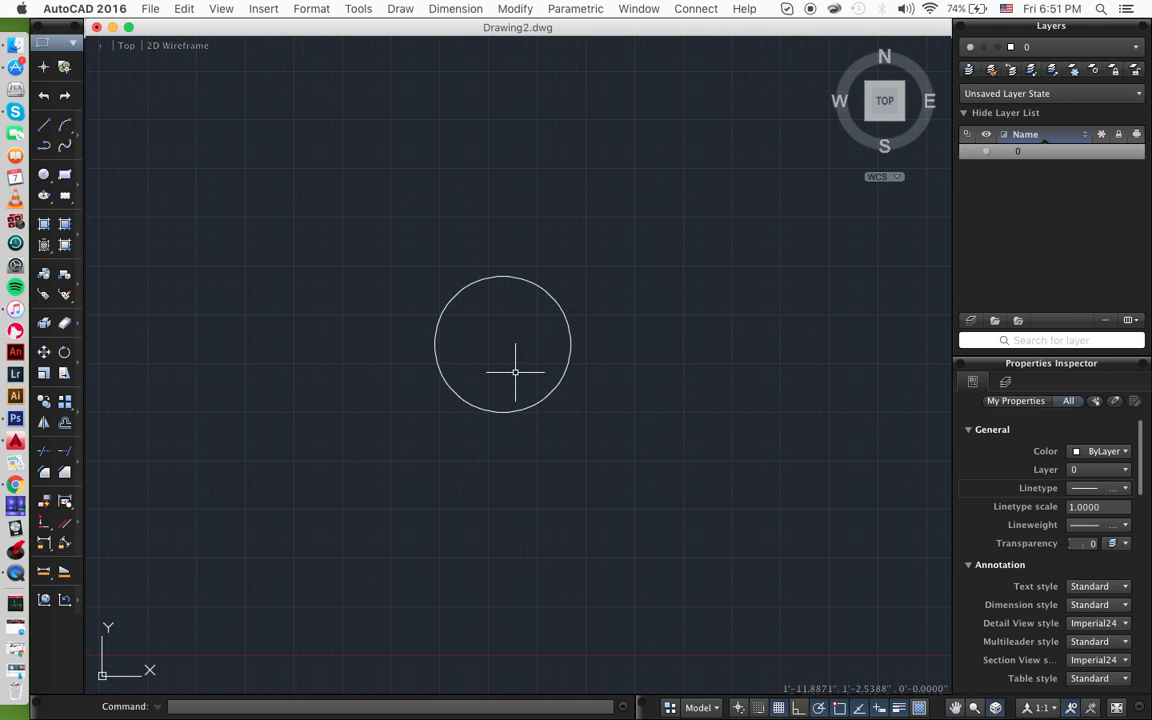
scroll(515, 372, up, 3)
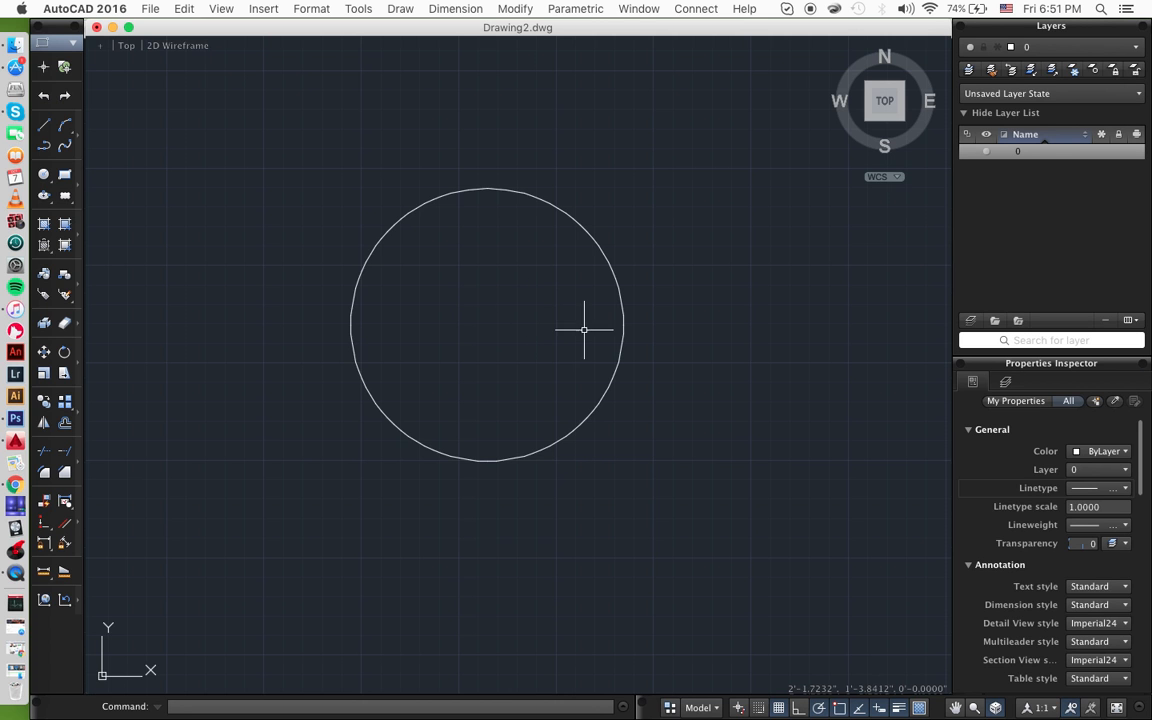
click(619, 352)
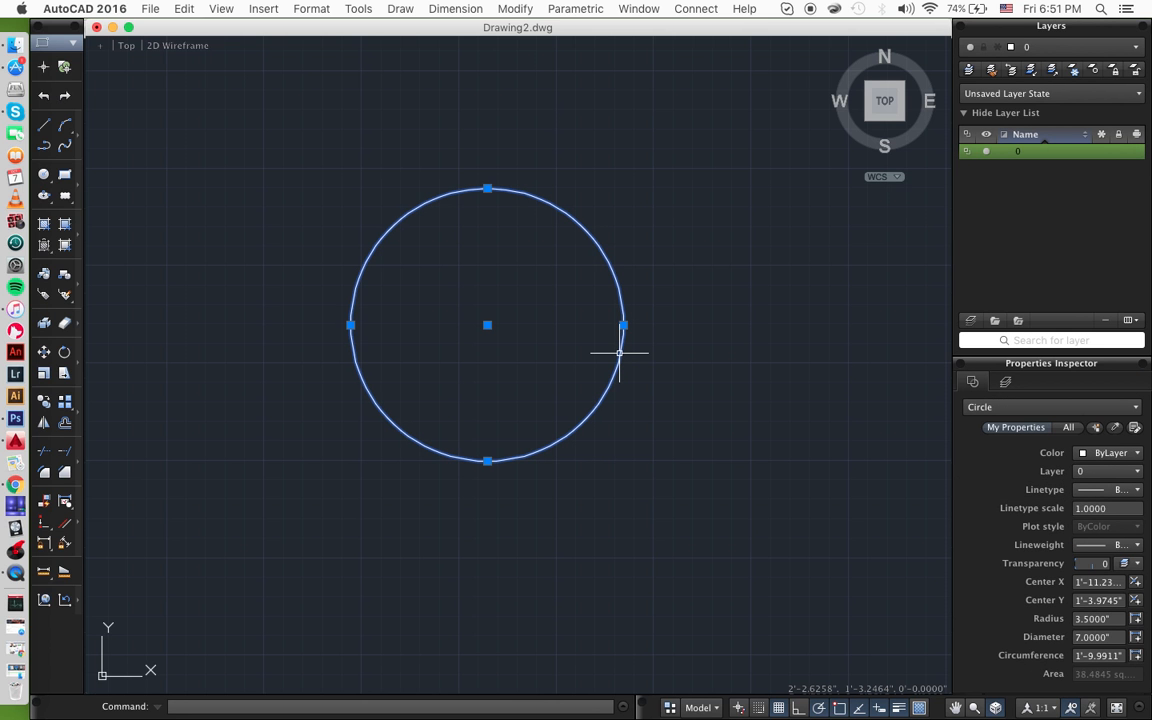
key(Escape)
- Draw a vertical line from the circle's center up past its upper edge
text(line)
key(Return)
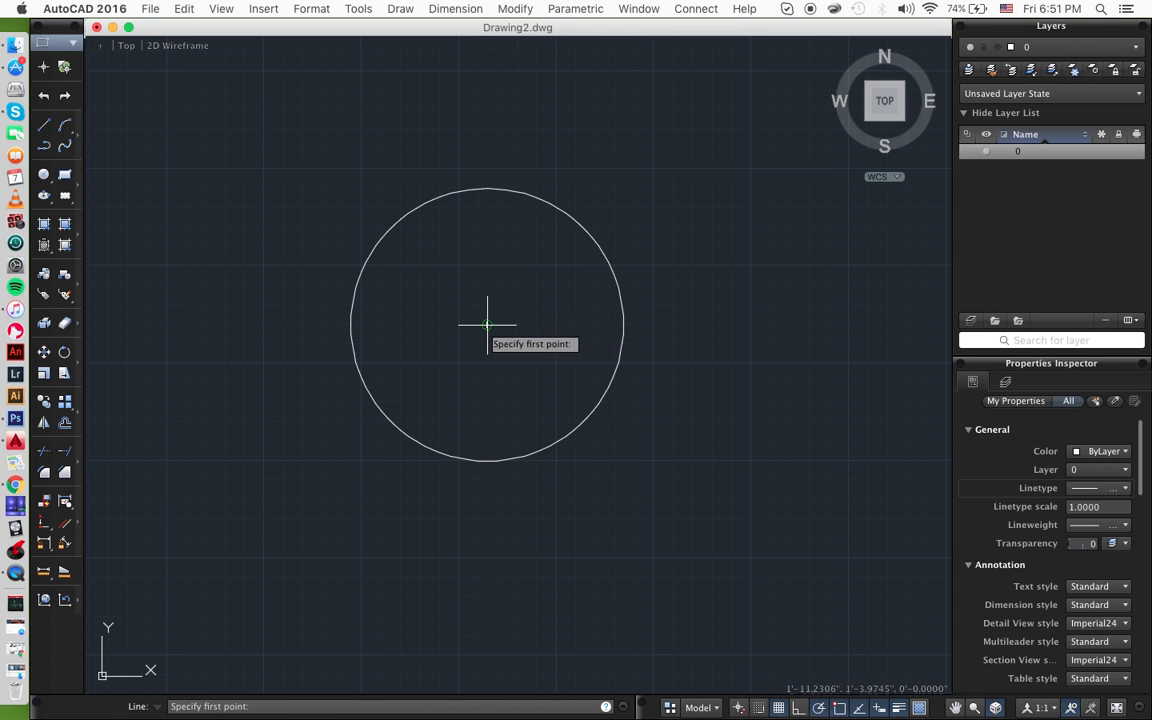
click(487, 324)
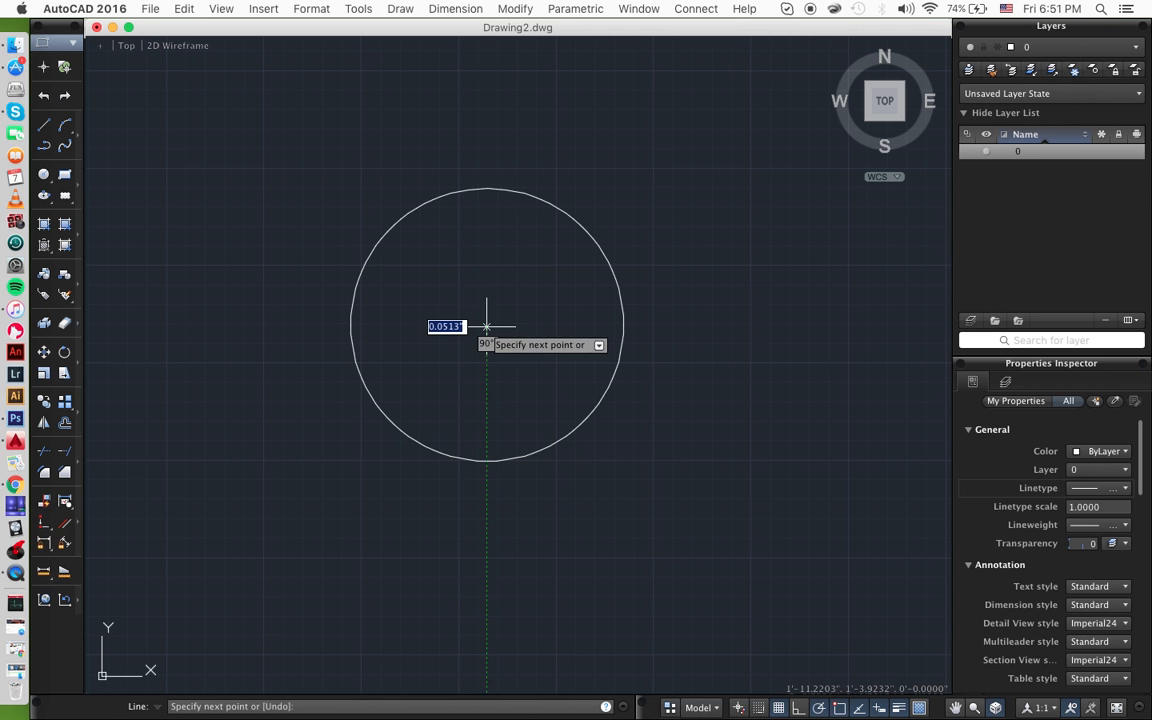
click(487, 118)
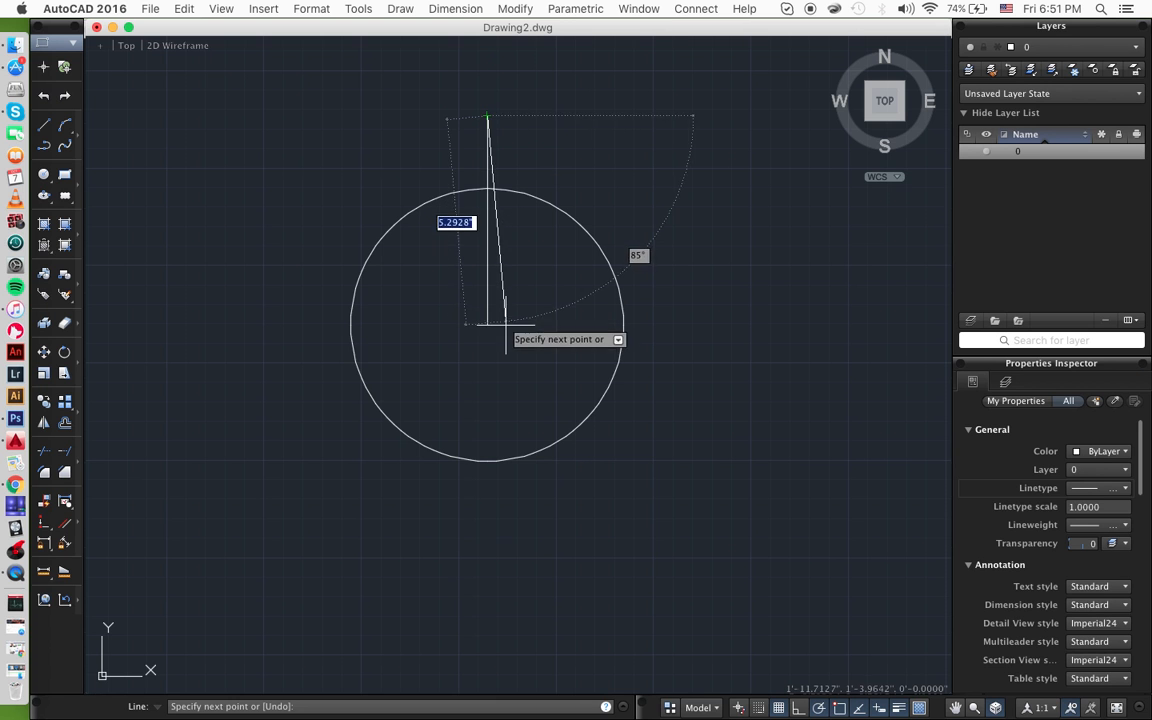
key(Return)
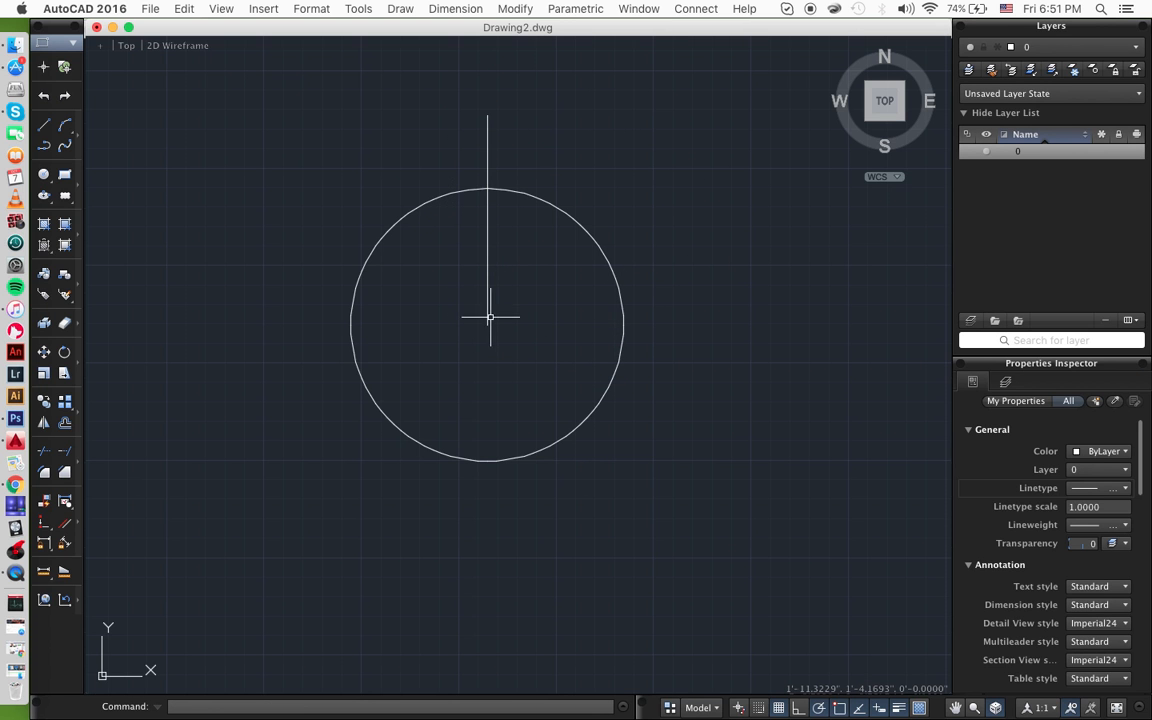
- Draw a concentric circle with a 2.5-inch radius inside the existing circle
text(circl)
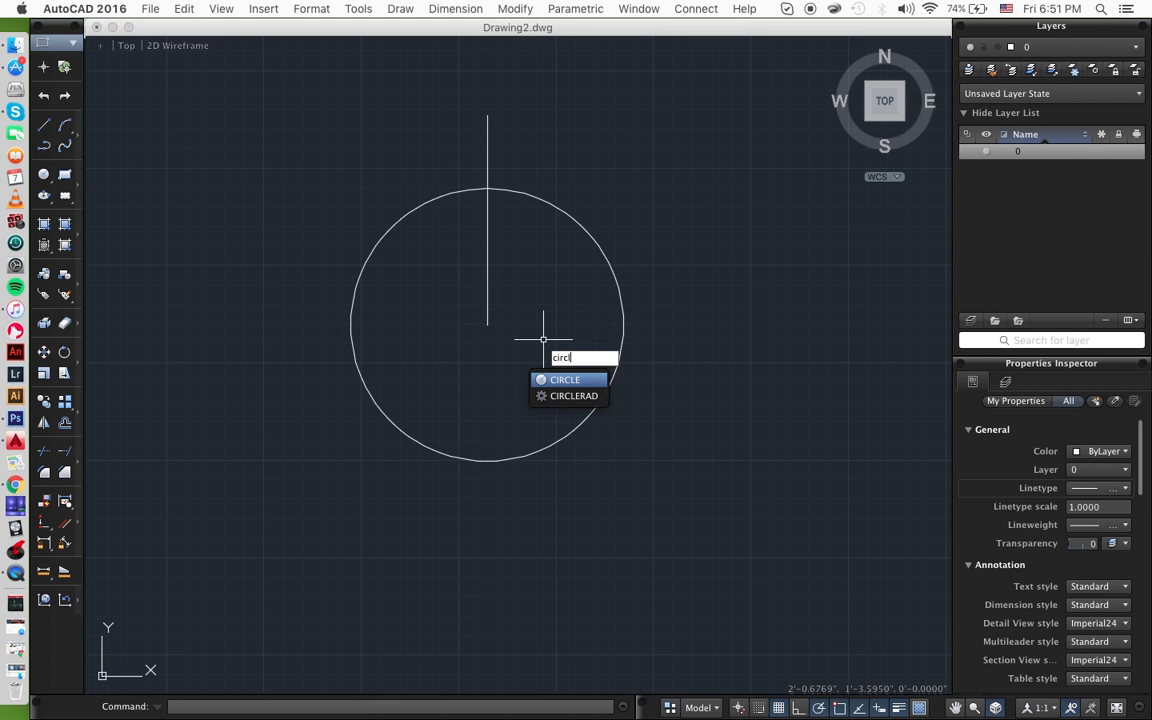
key(Return)
click(487, 325)
text(2.5)
key(Return)
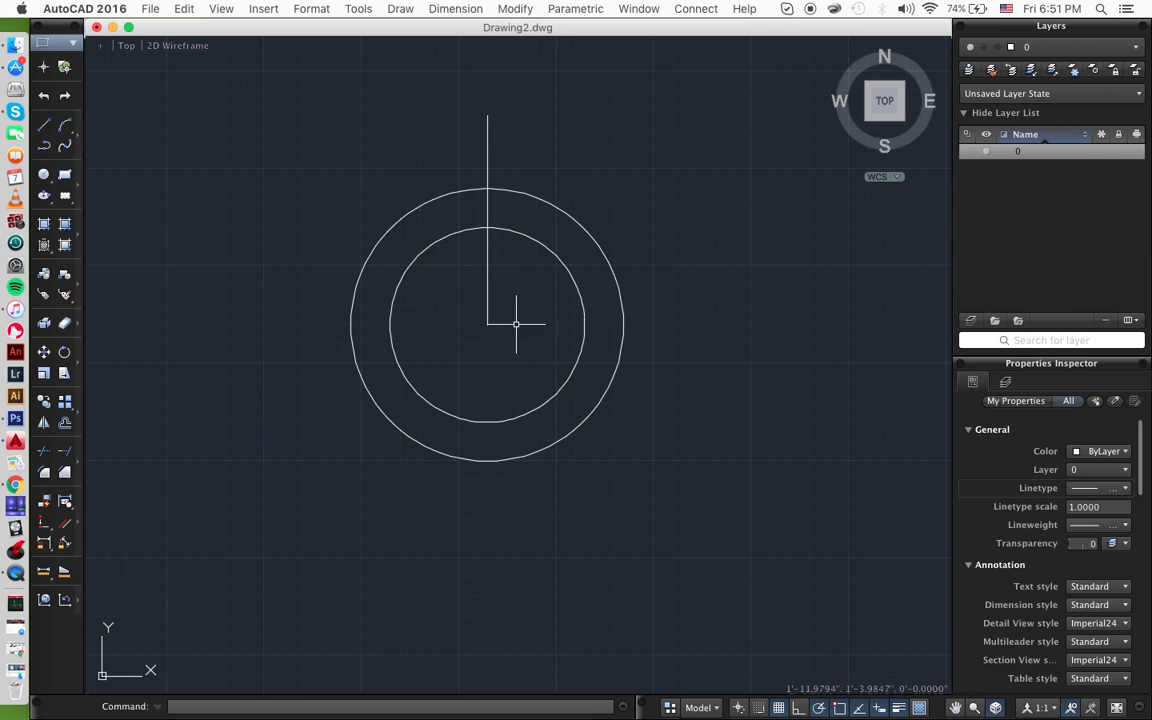
- Delete the vertical line running up from the circles' center
click(486, 320)
key(Delete)
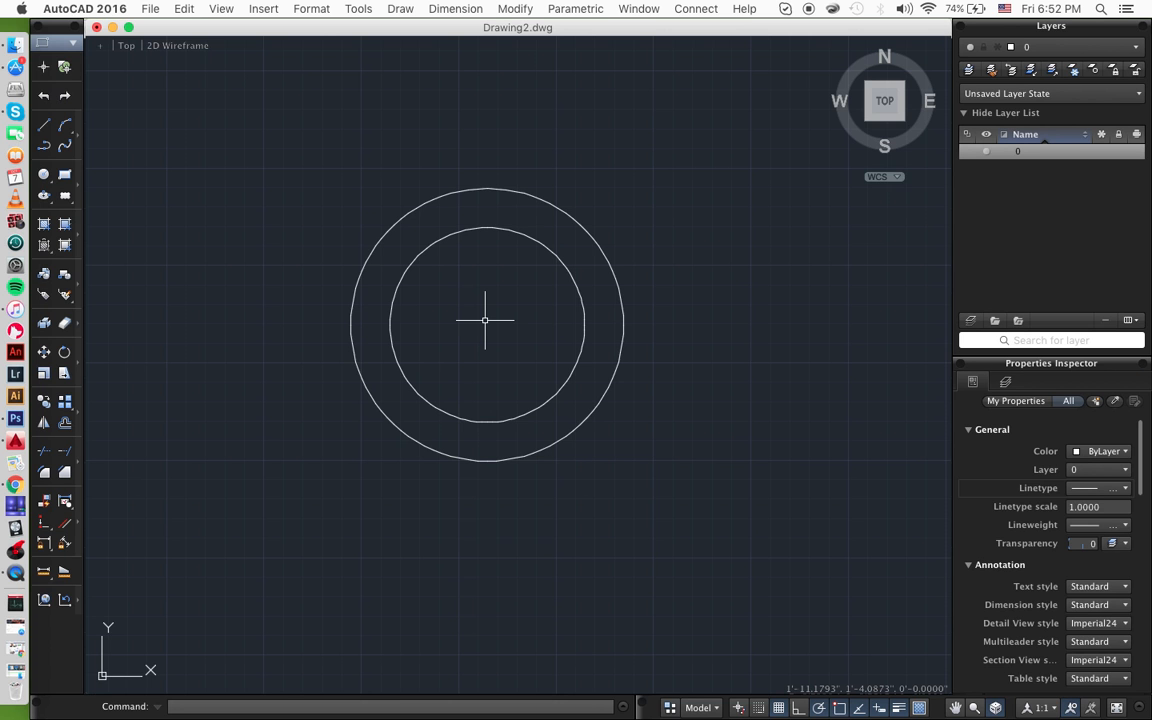
- Draw a third concentric circle with a 1.67-inch radius at the shared center
scroll(485, 320, down, 3)
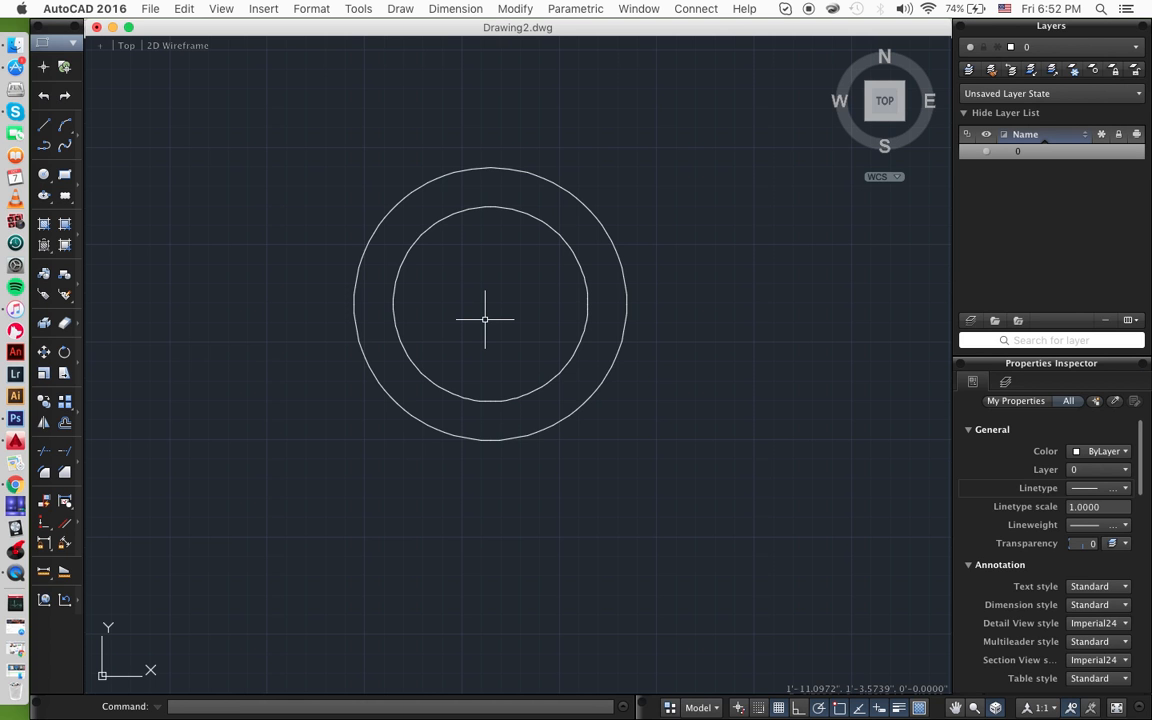
text(circle)
key(Return)
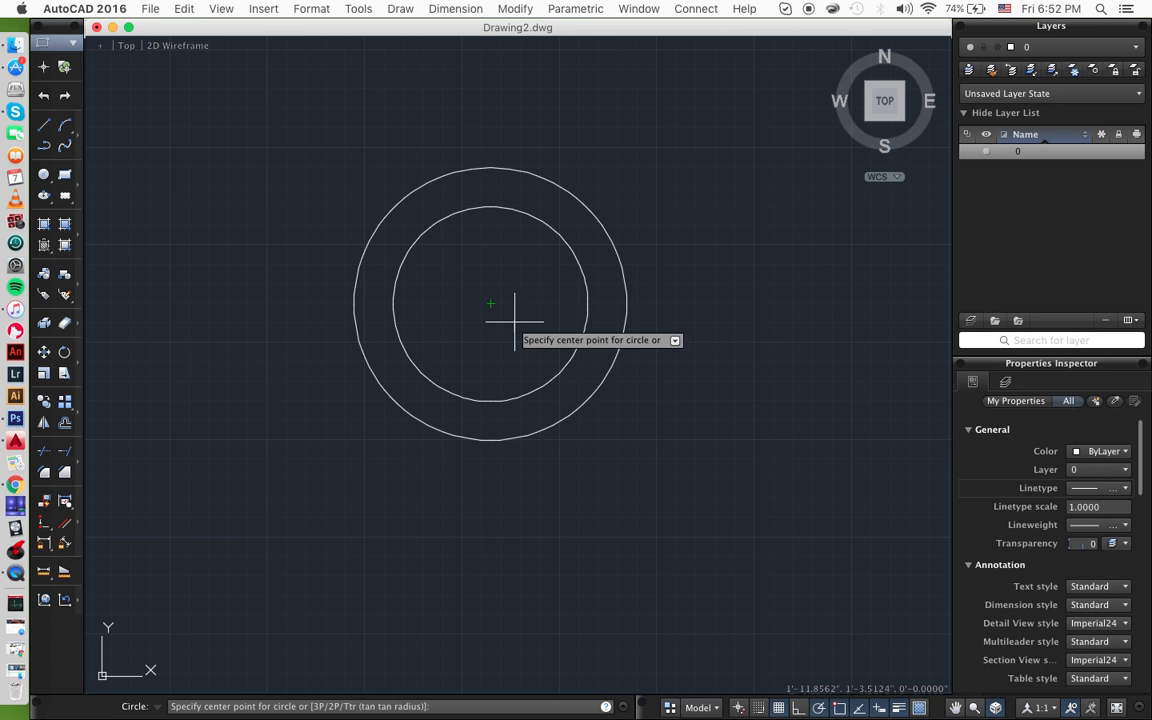
click(490, 304)
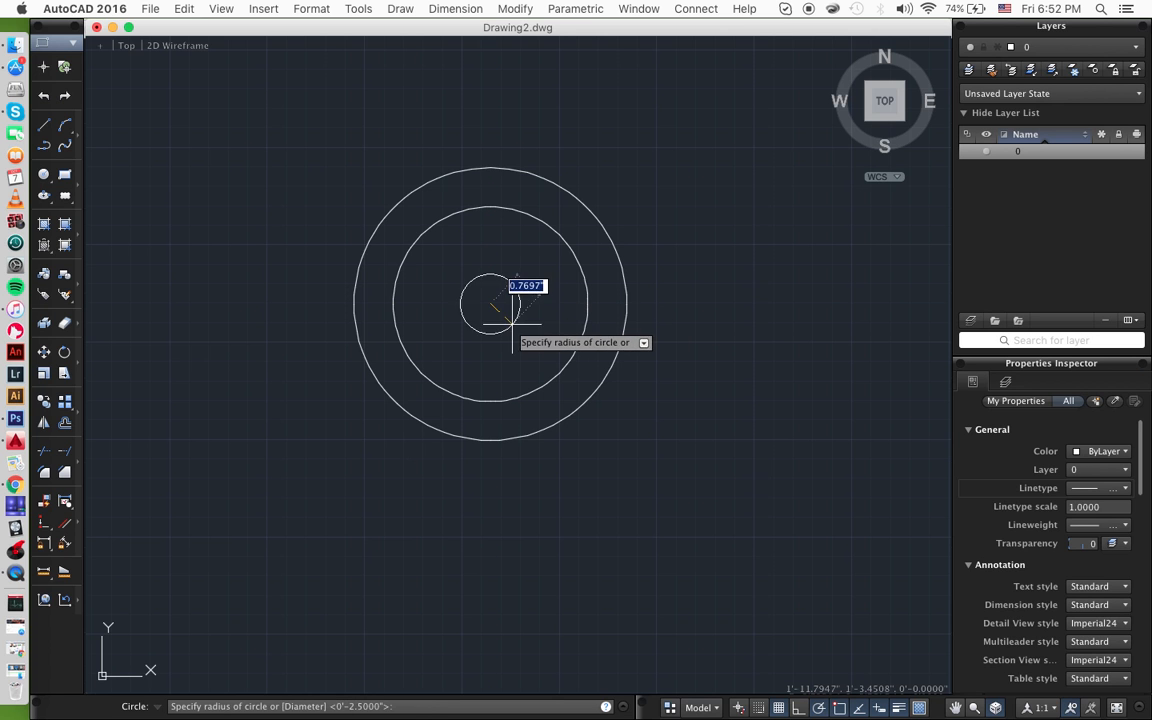
text(1.67)
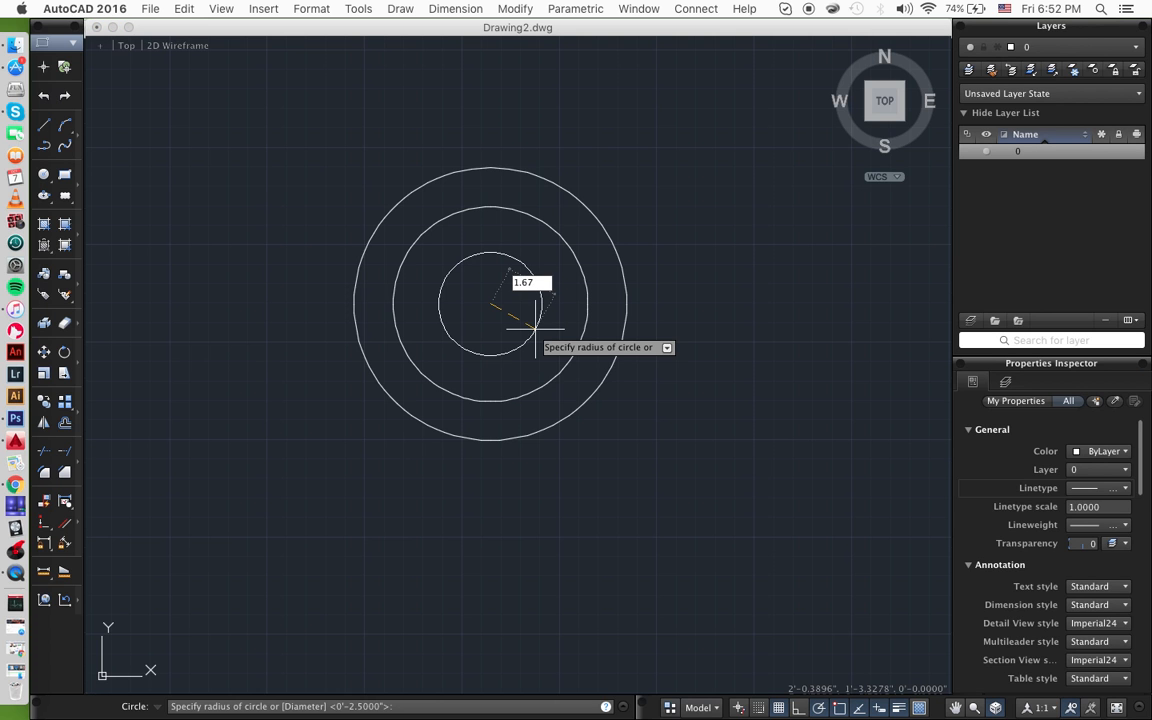
key(Return)
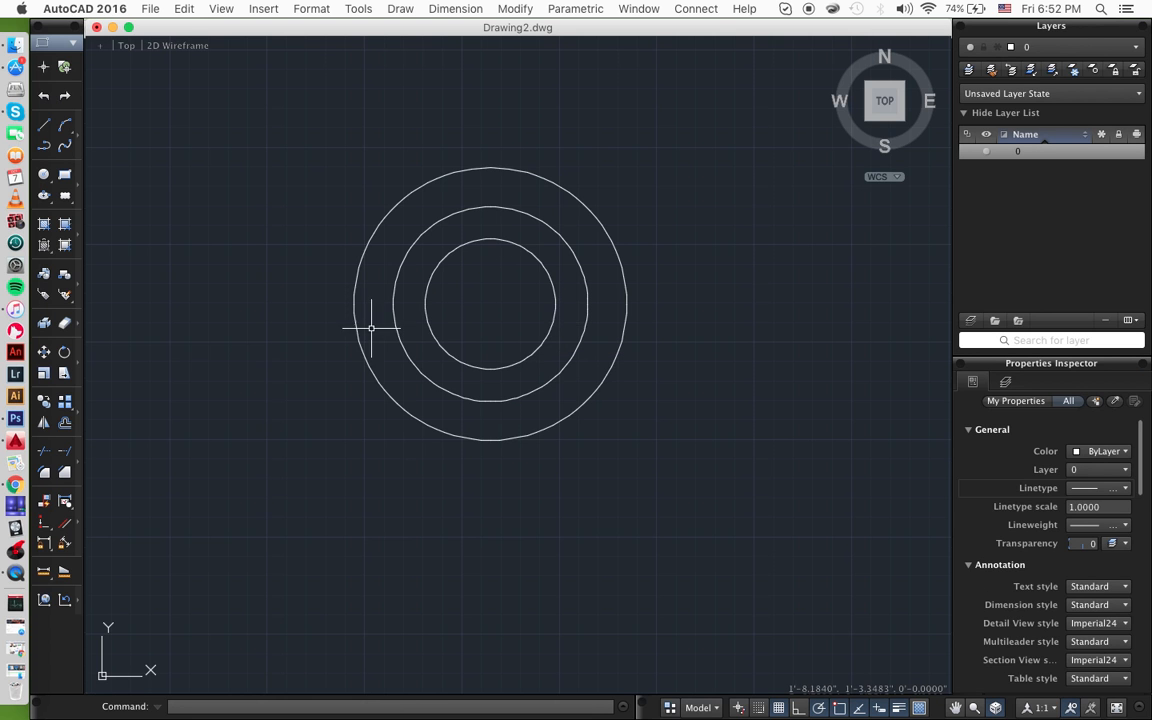
- Draw a vertical line through the circles' shared center, extending above and below the outer circle
text(li)
key(Return)
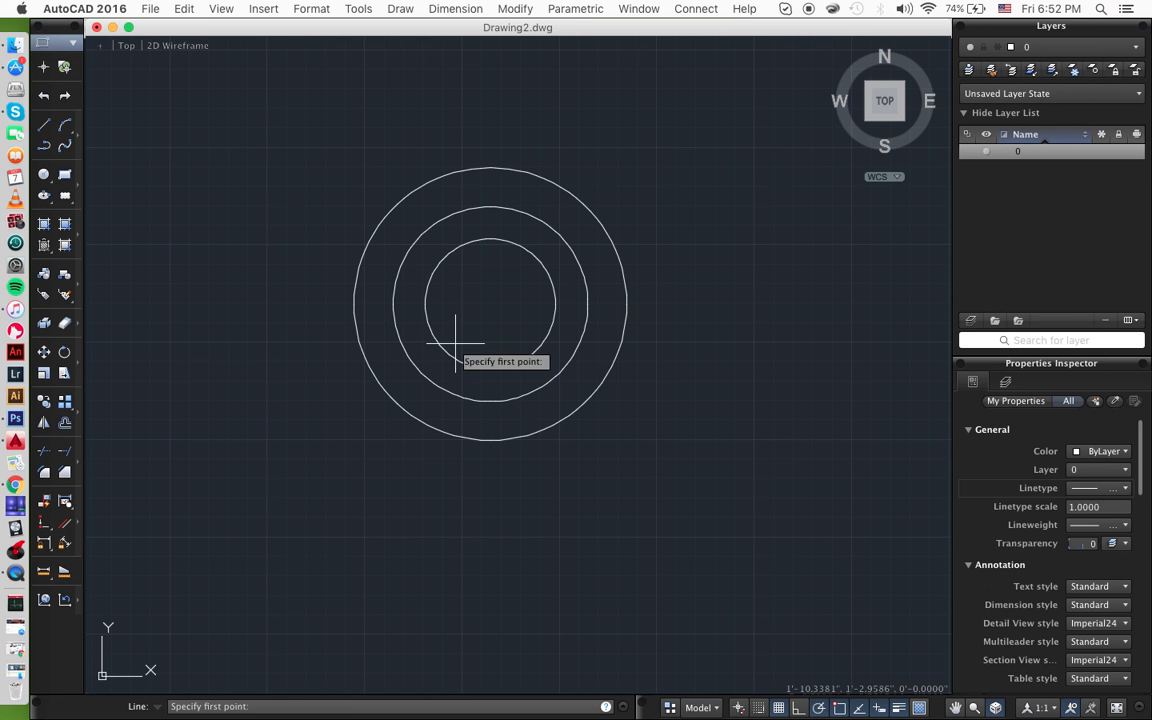
click(490, 303)
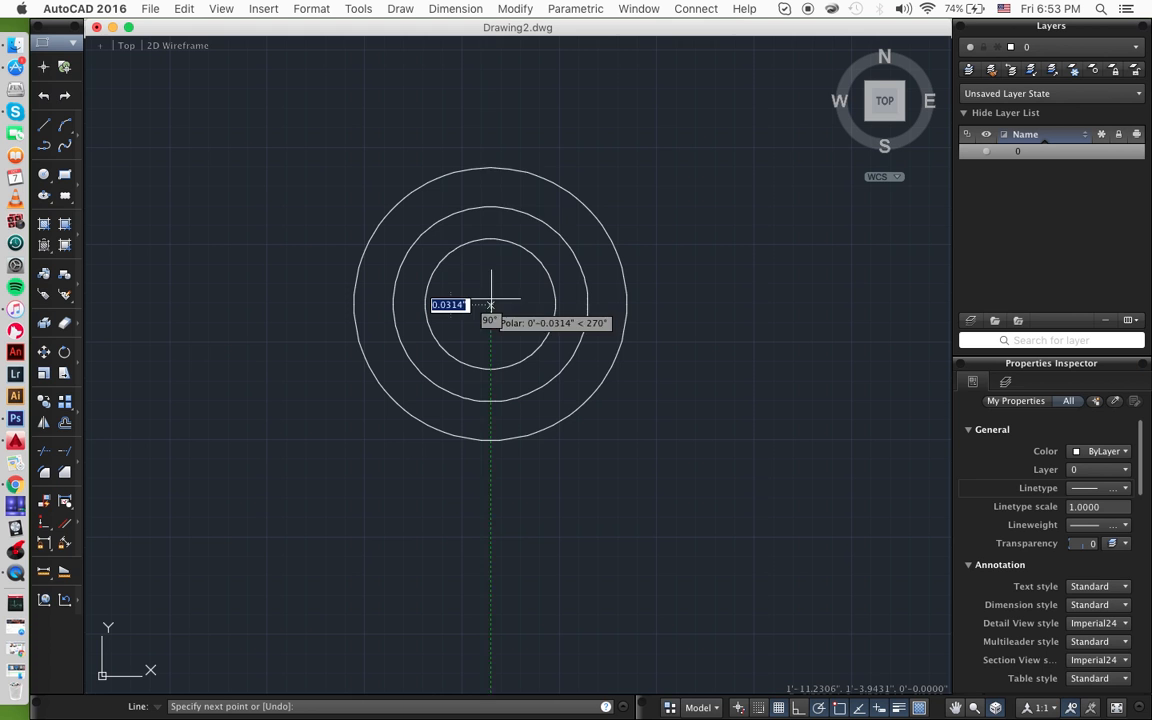
click(490, 147)
click(490, 440)
key(Return)
- Draw a horizontal line through the circles' shared center, extending beyond the outer circle on both sides
key(Return)
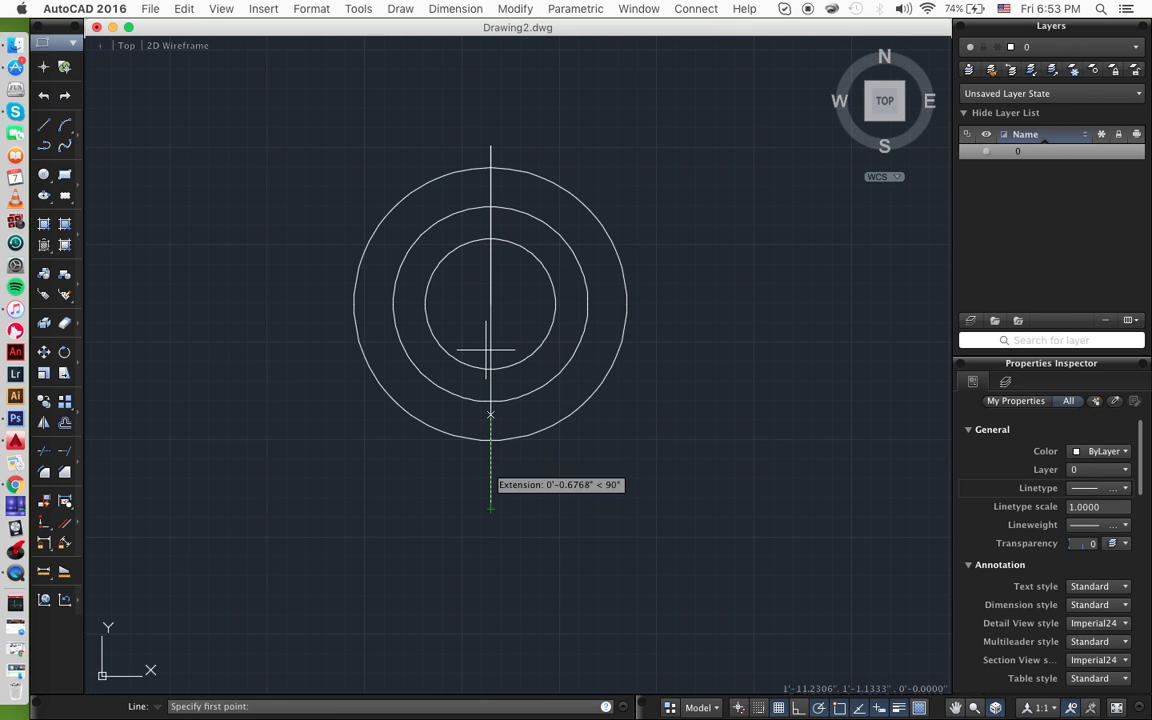
click(490, 303)
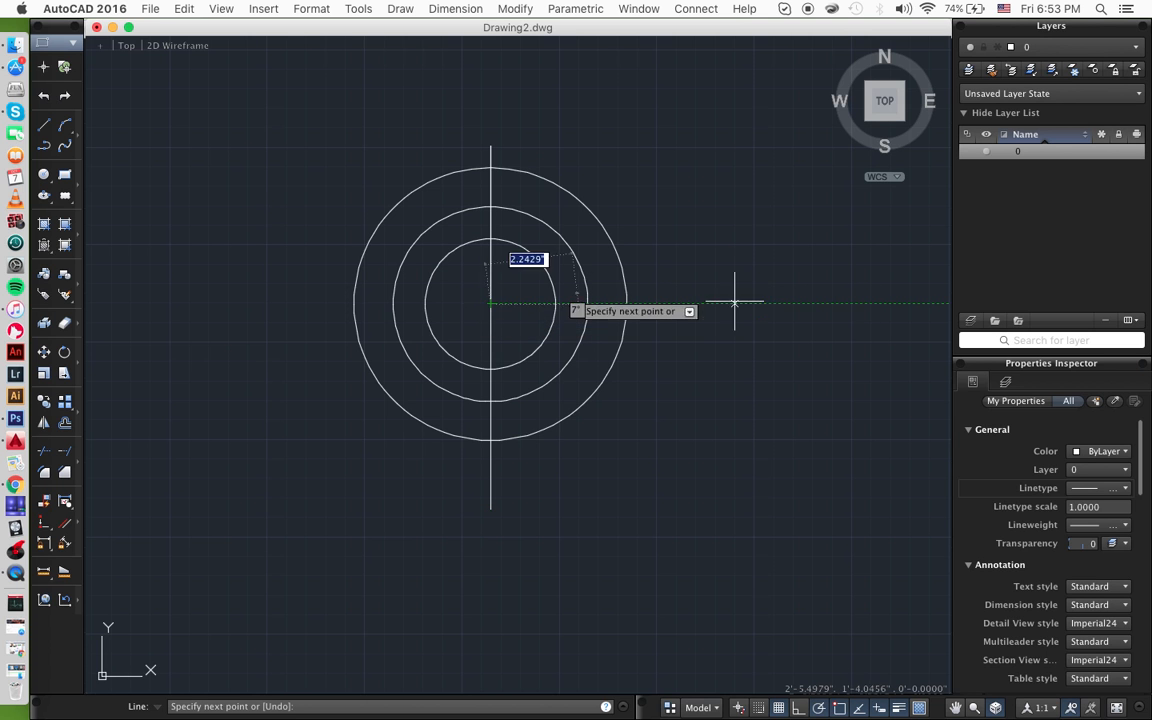
click(747, 303)
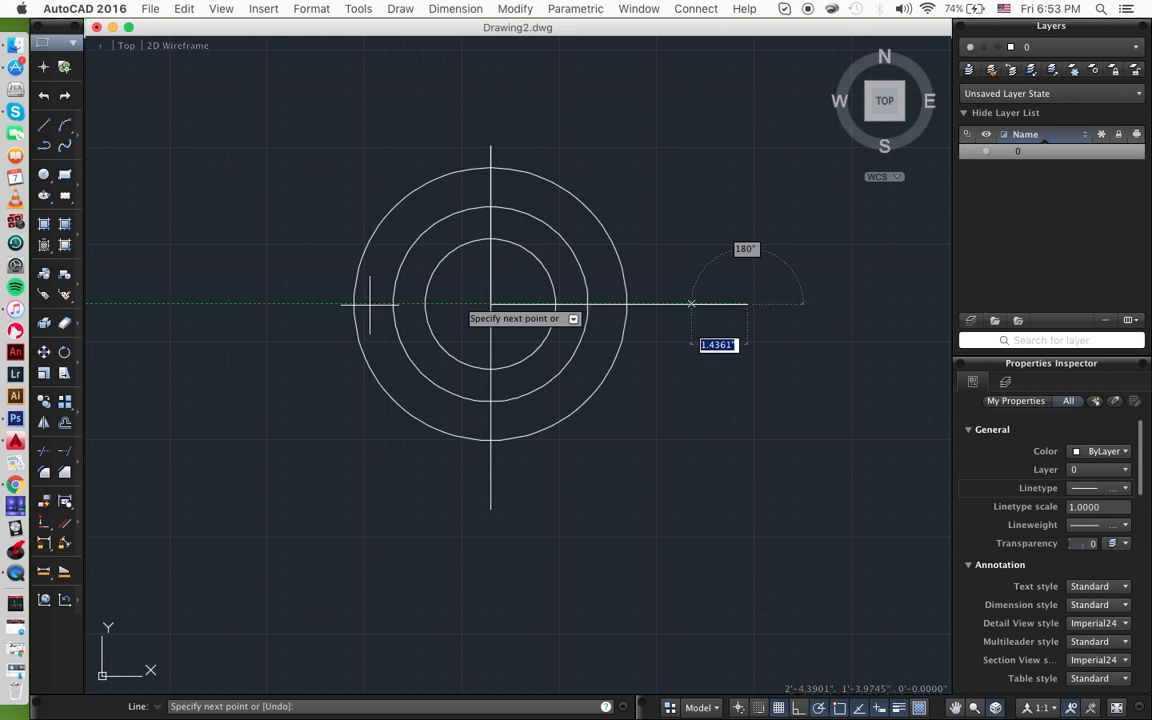
click(262, 303)
key(Return)
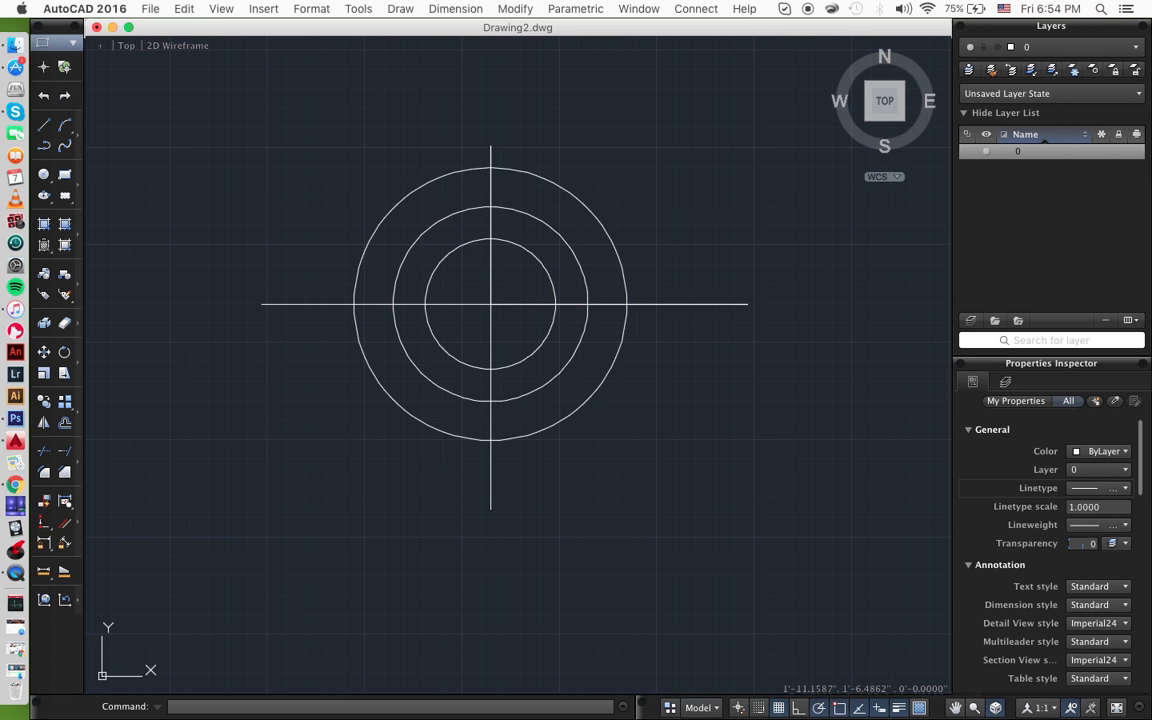
- Check the gap between the outer and middle circles along the vertical line
key(Return)
click(490, 207)
key(Escape)
text(l)
key(Return)
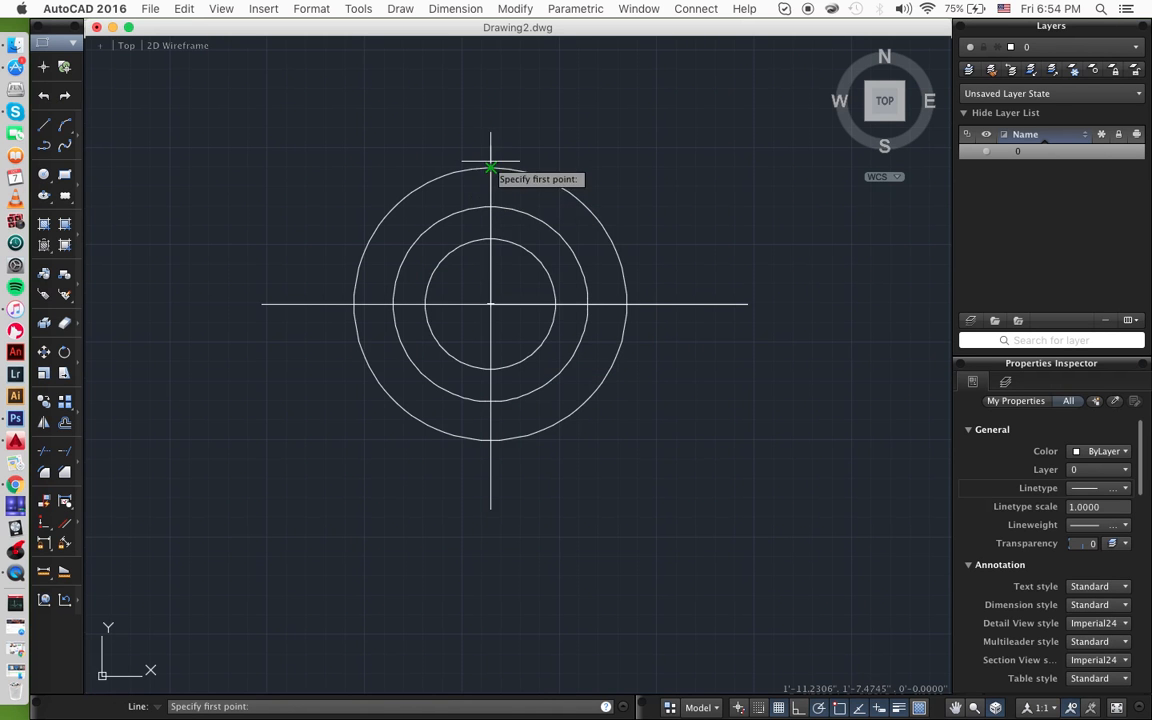
click(490, 167)
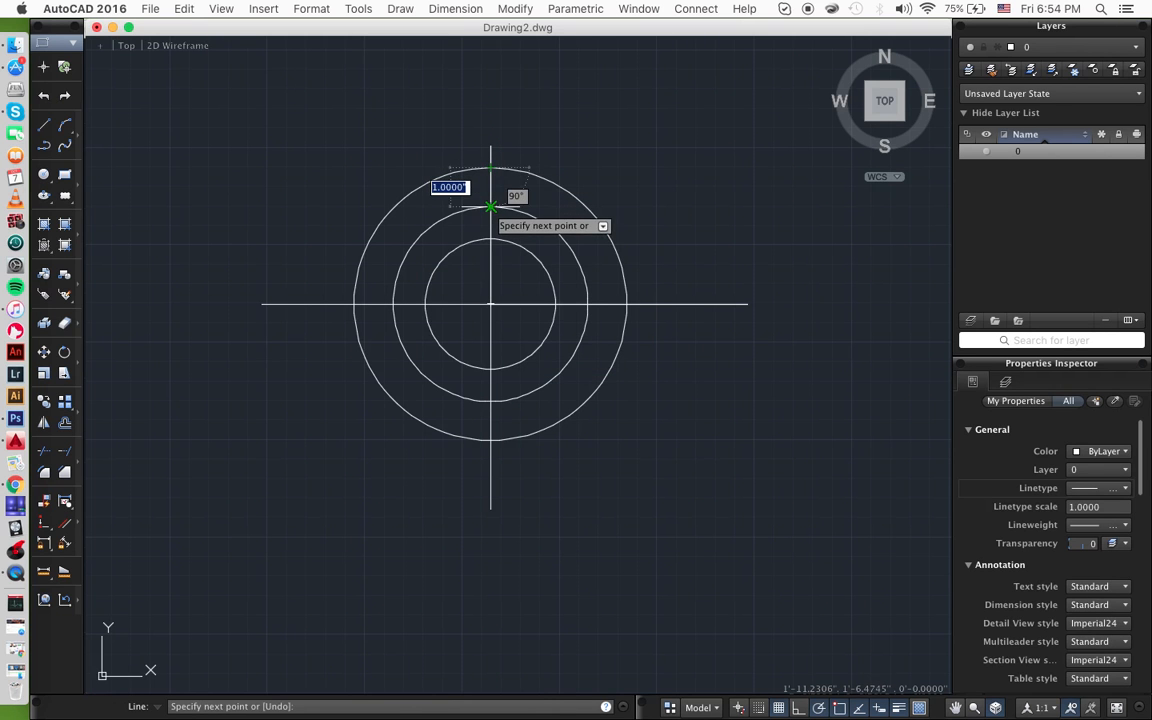
key(Escape)
- Offset the 2.5-inch-radius circle outward by 0.5 inch, into the gap before the outer circle
click(462, 213)
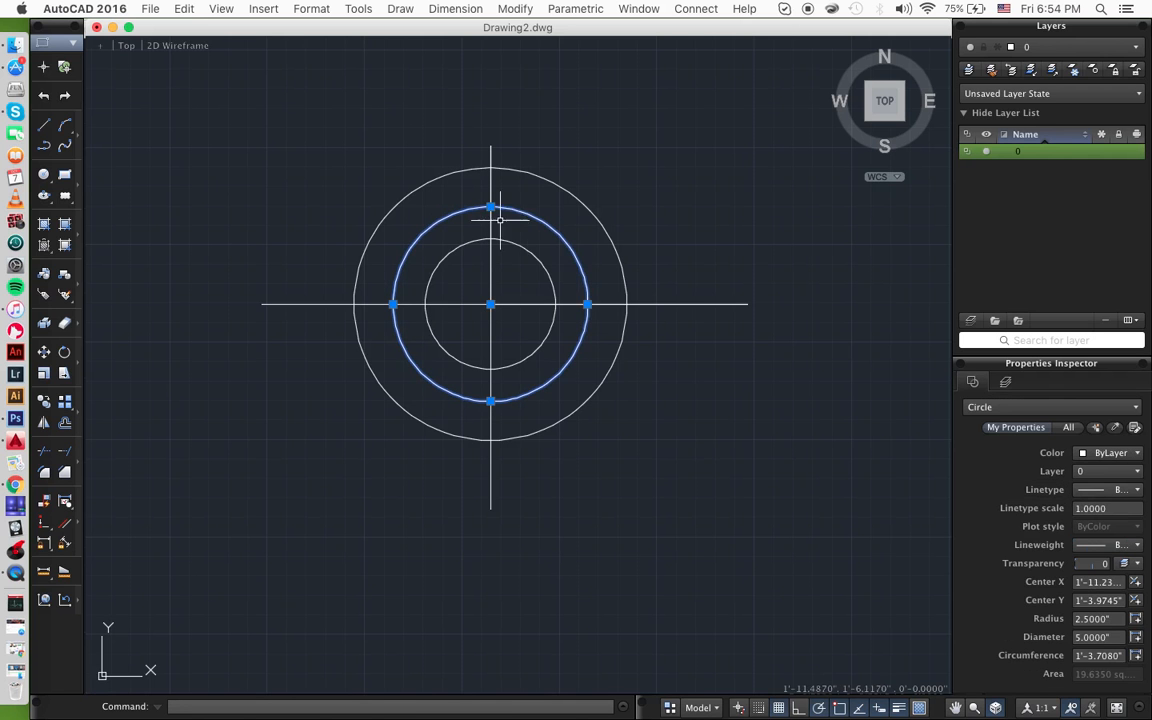
text(off)
key(Return)
text(0.5)
key(Return)
click(527, 212)
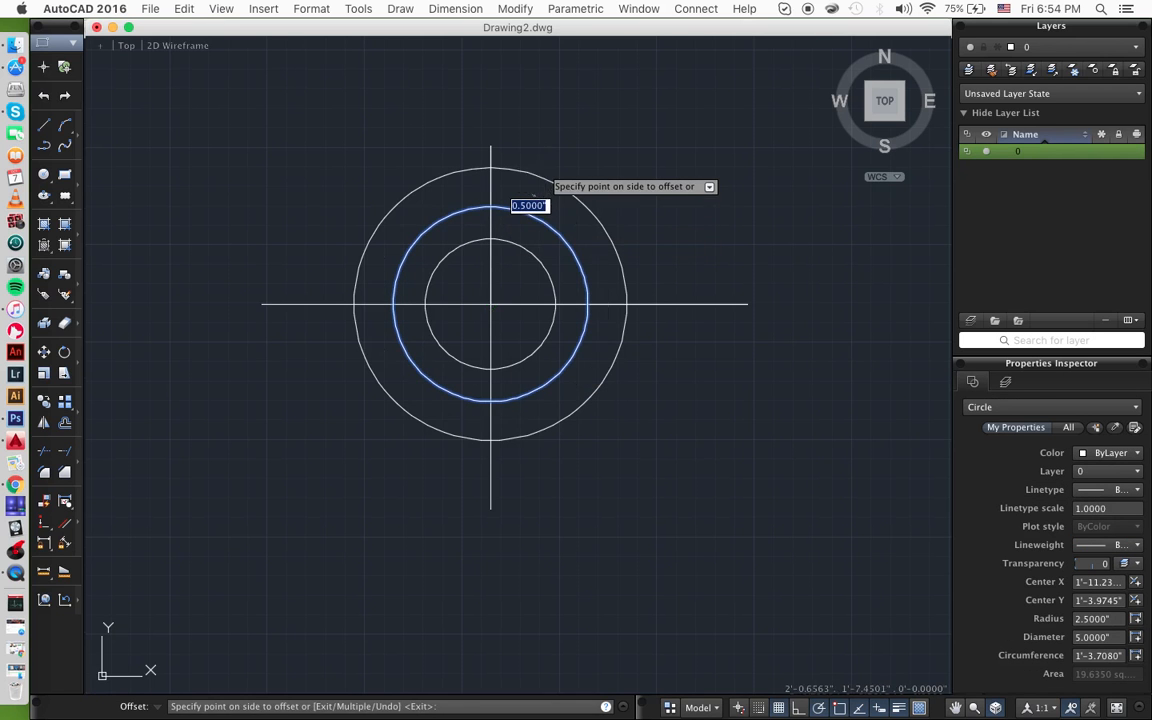
click(545, 168)
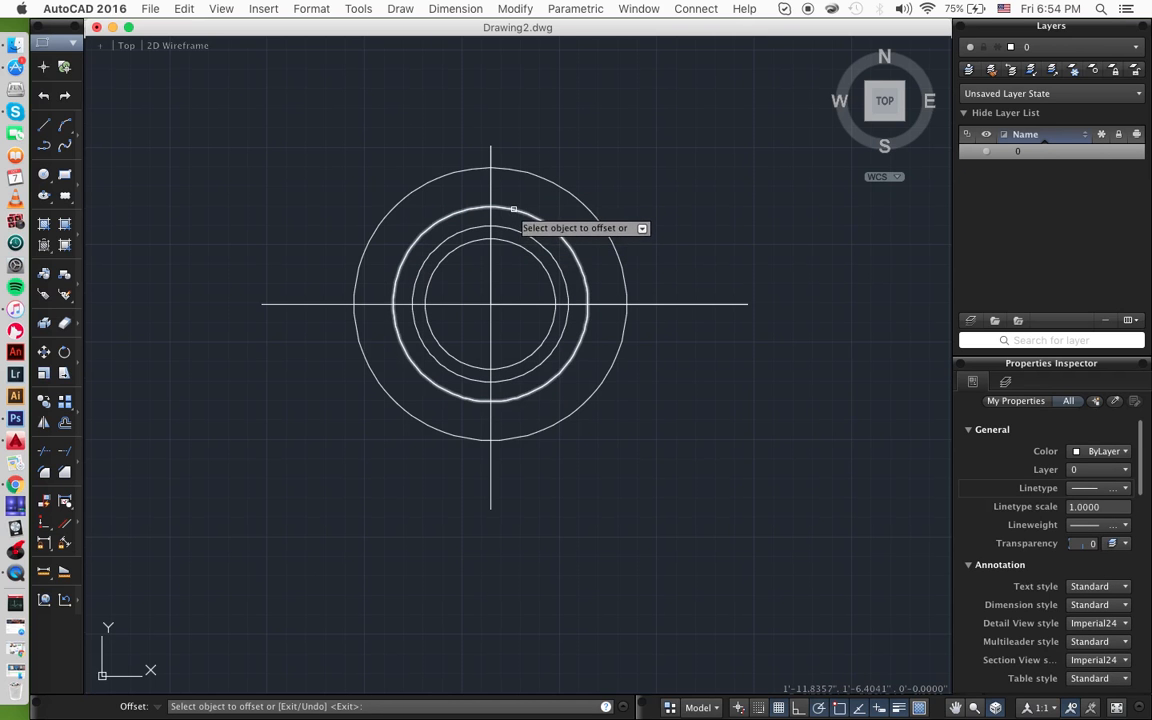
key(super+z)
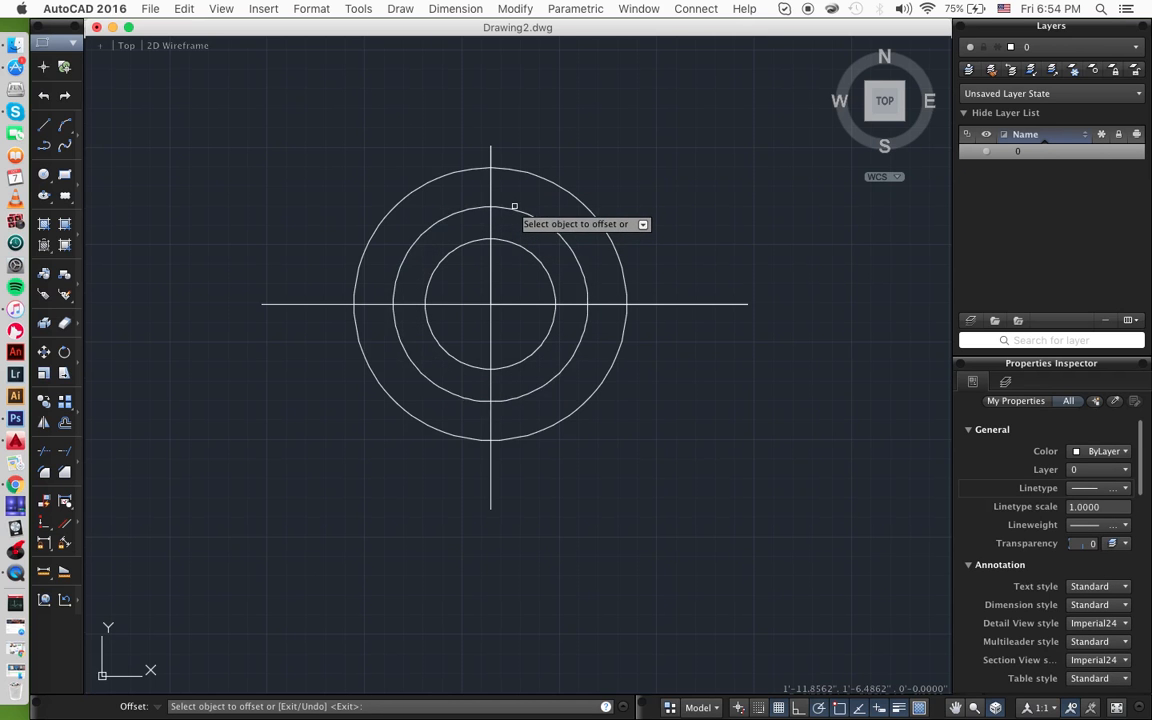
click(514, 207)
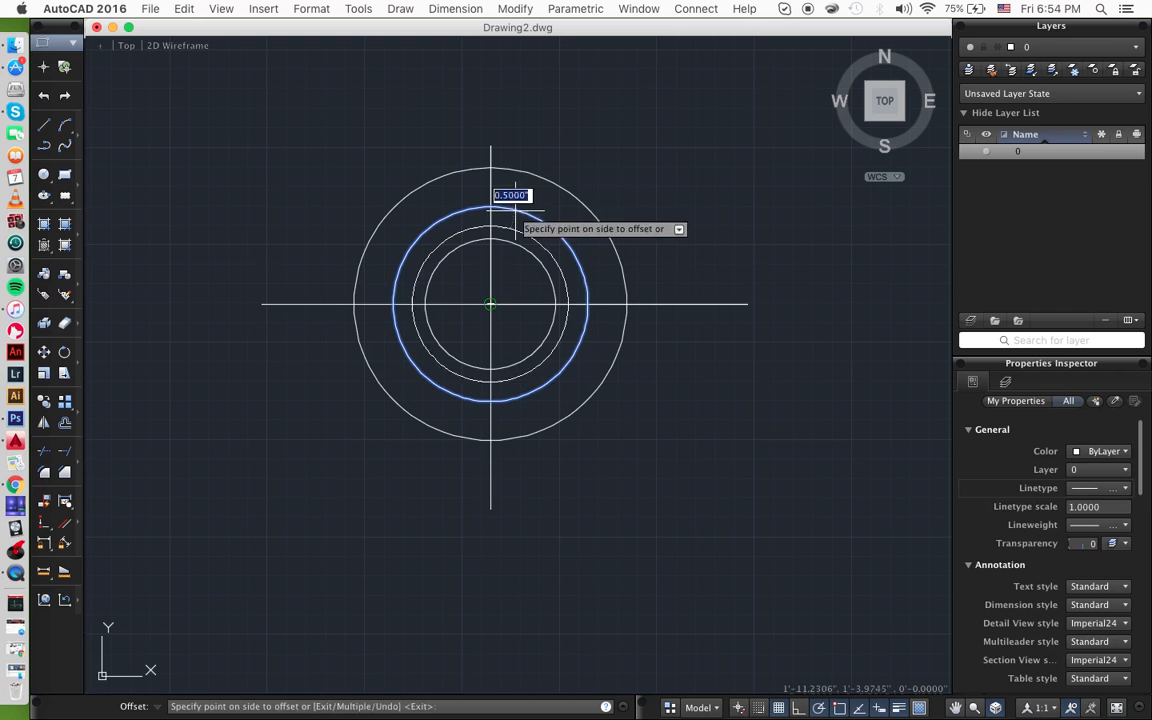
click(542, 155)
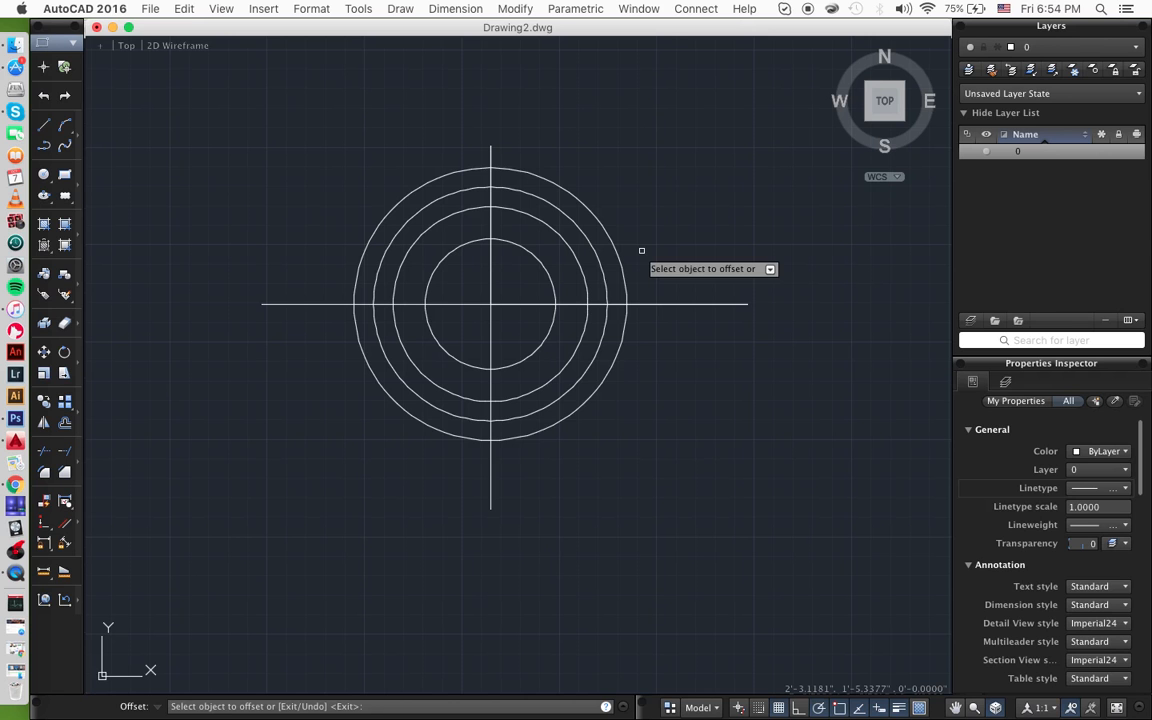
key(Return)
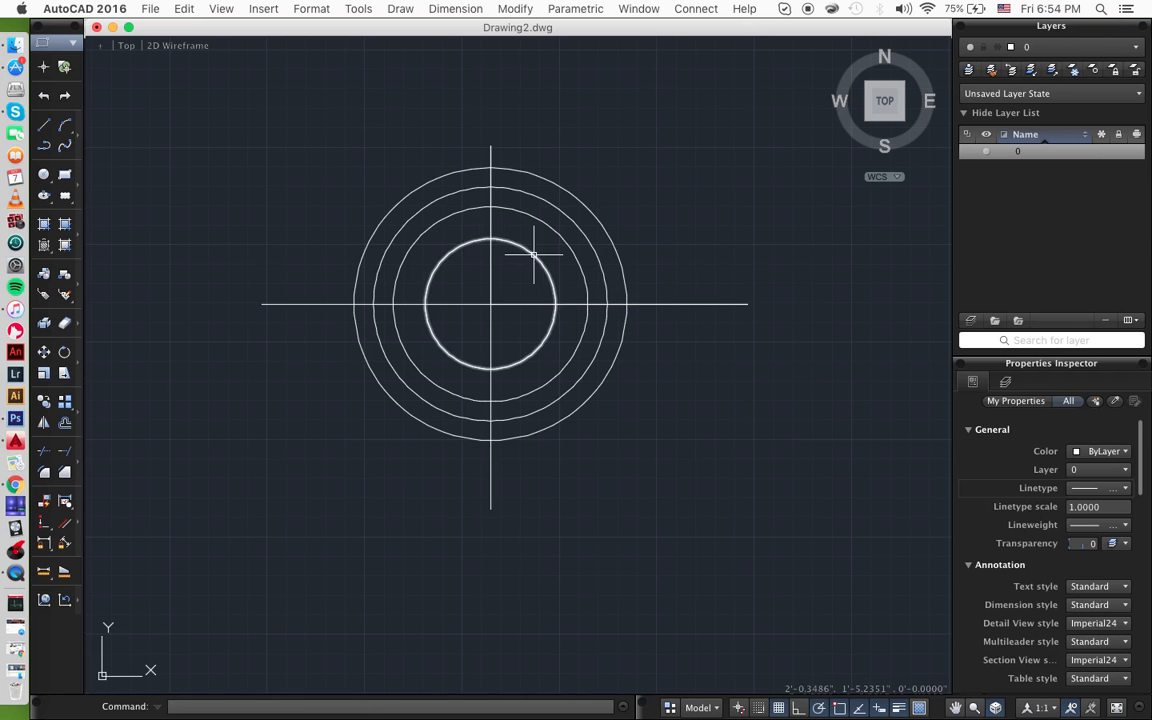
- Draw a circle of 0.25-inch radius centered where the offset guide circle crosses the vertical line above the shared center
text(circl)
key(Return)
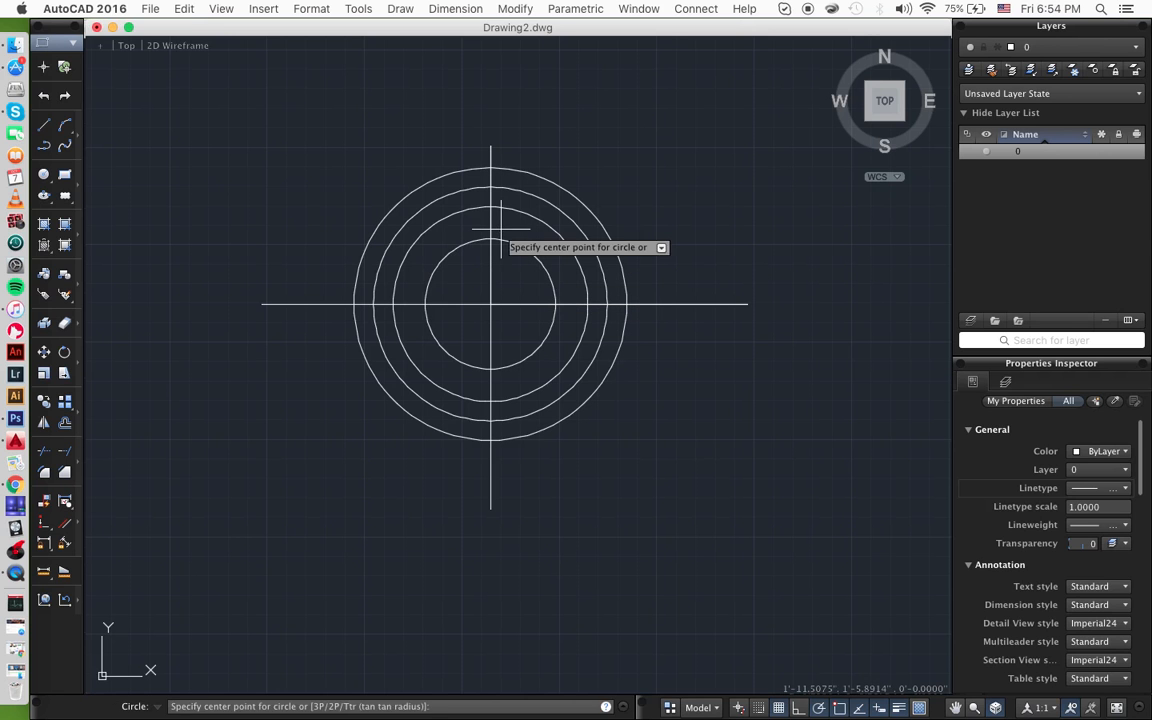
click(490, 186)
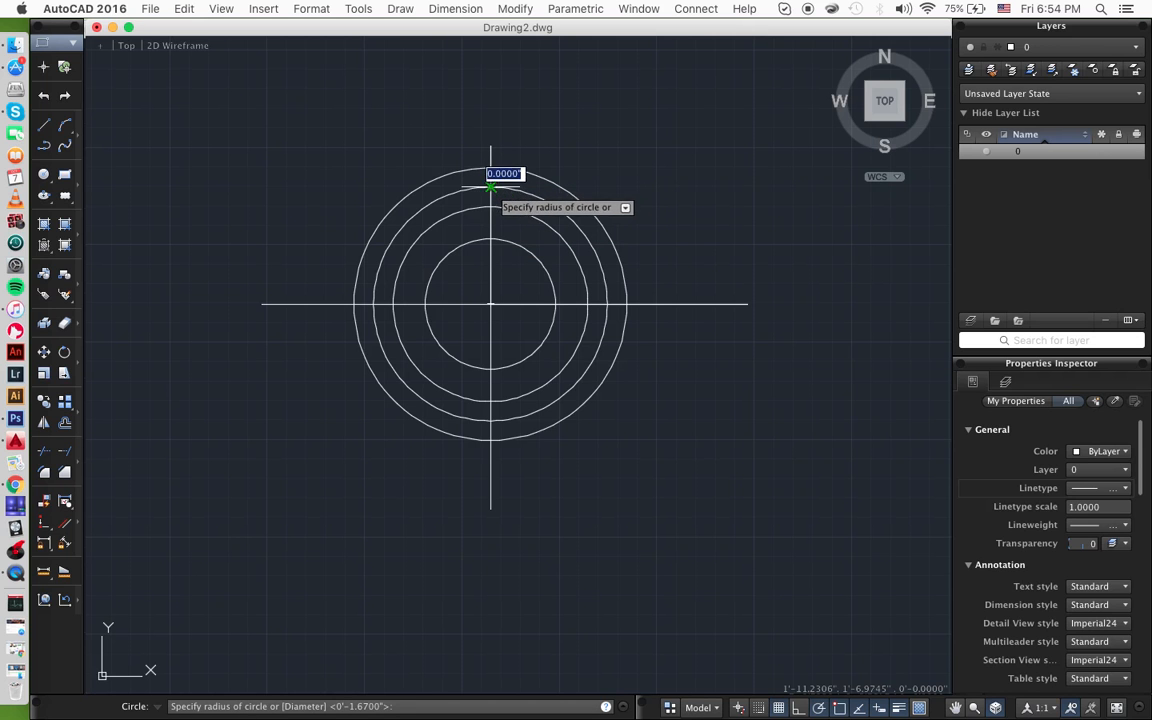
text(.25)
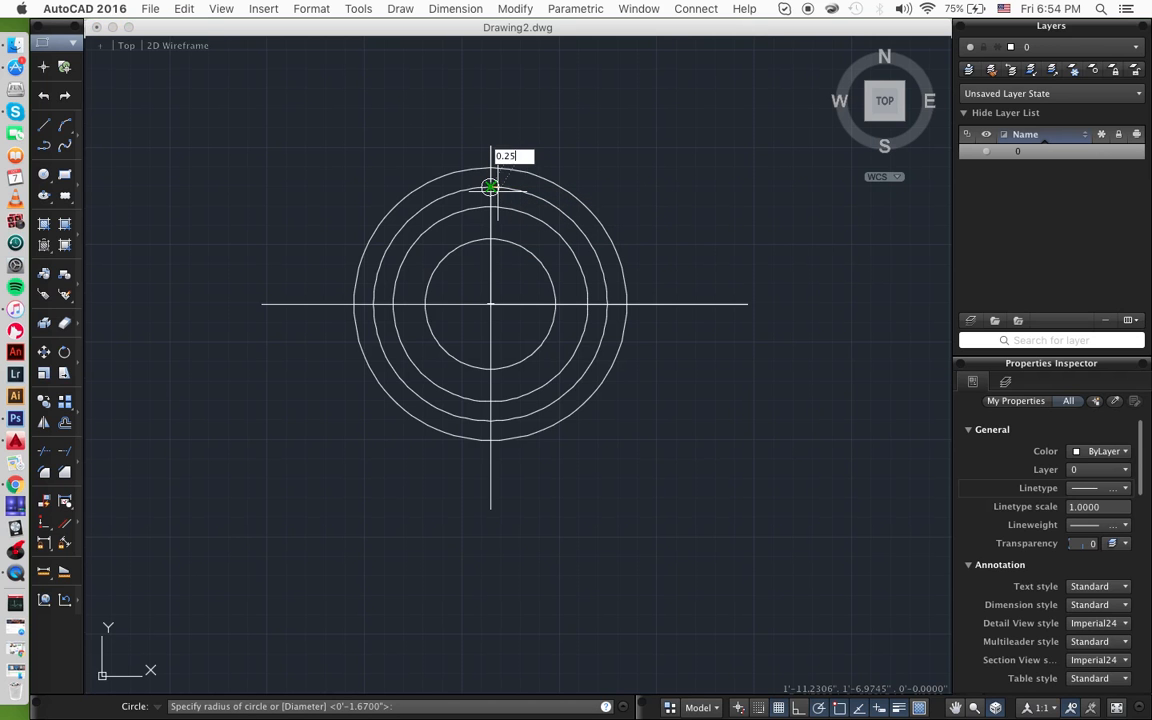
key(Return)
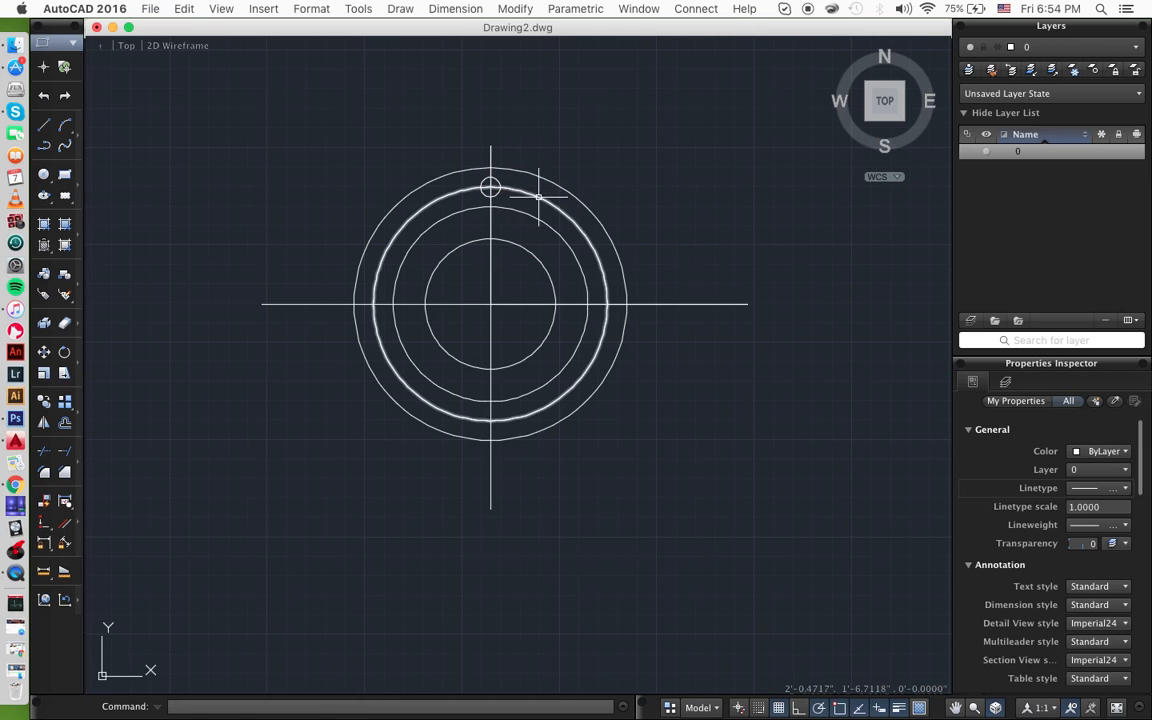
- Copy the small circle from its center to the other three intersections of the guide circle with the center lines
click(490, 181)
text(copy)
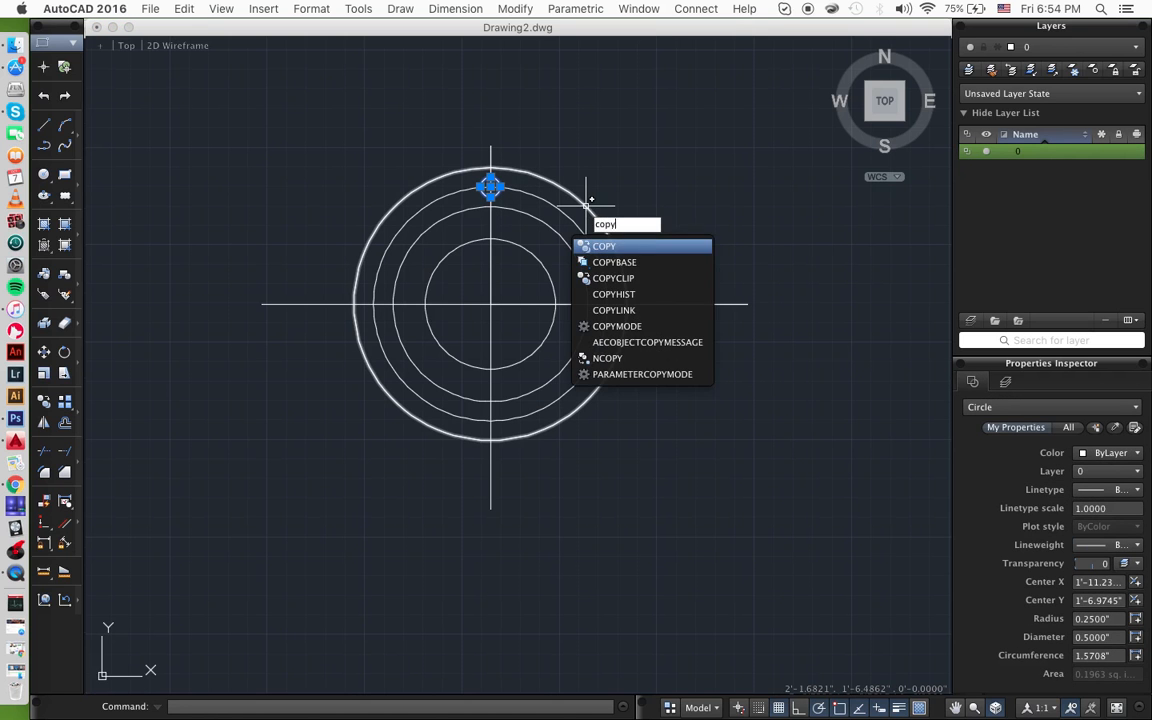
key(Return)
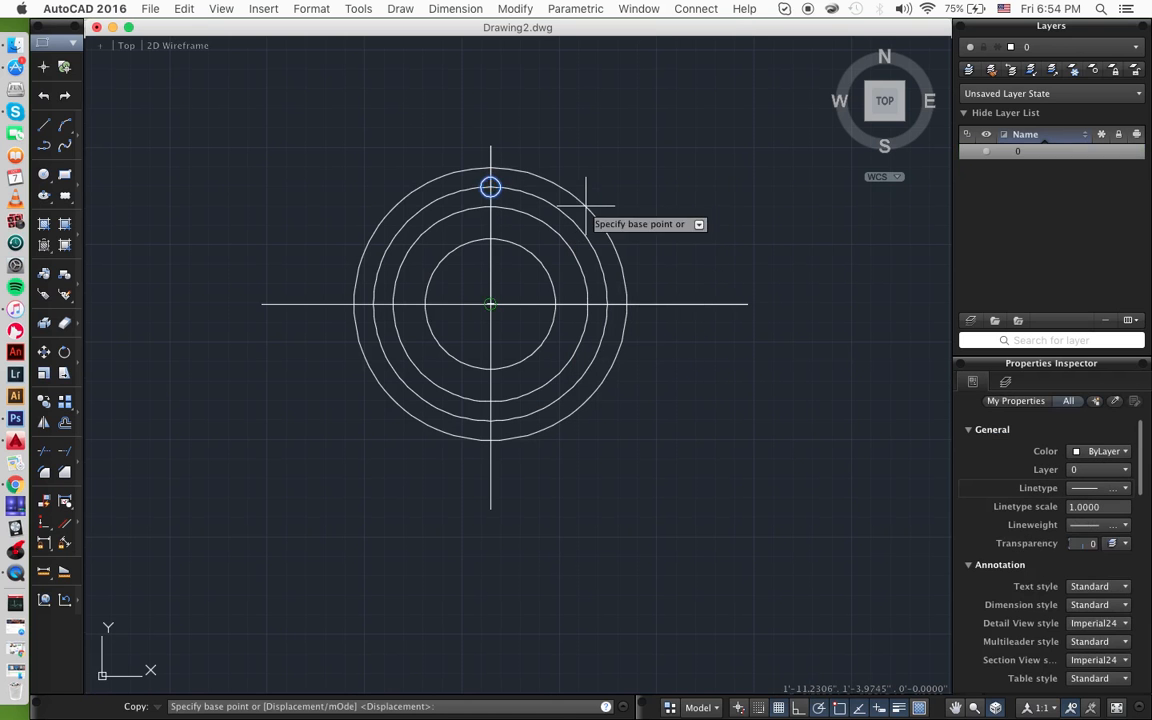
click(490, 186)
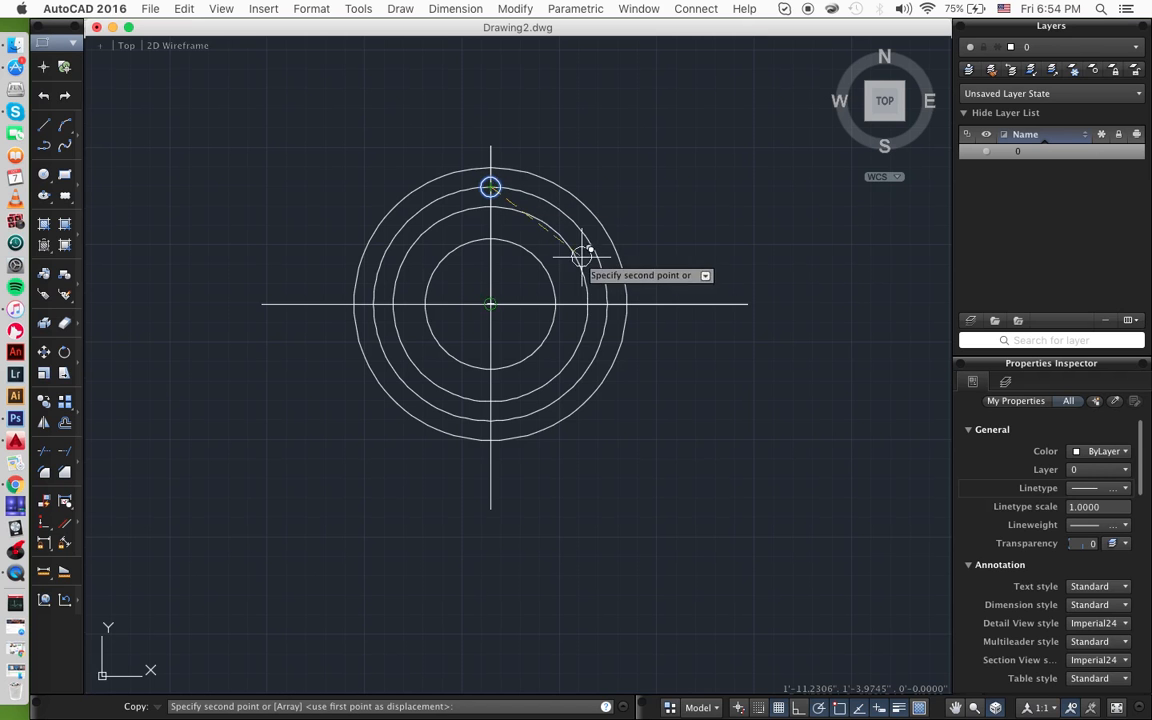
click(608, 304)
click(490, 420)
click(374, 303)
key(Return)
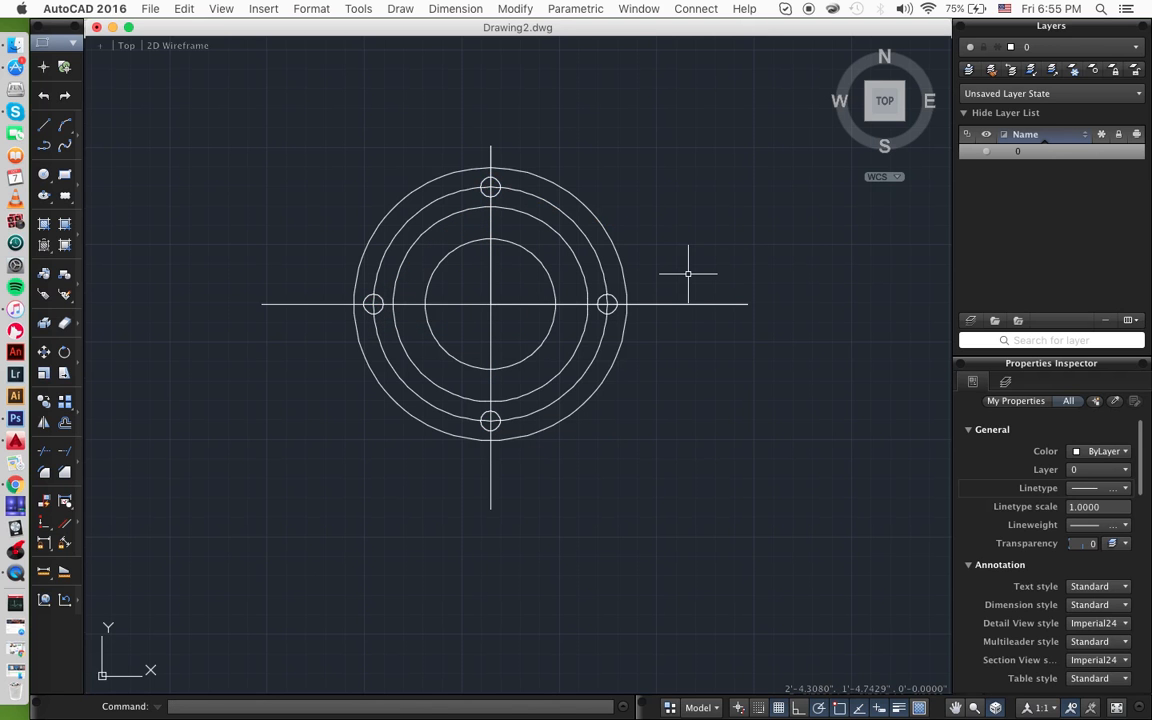
- Try rotating the four small circles 45 degrees about the shared center without keeping the originals, and undo the rotation
click(608, 303)
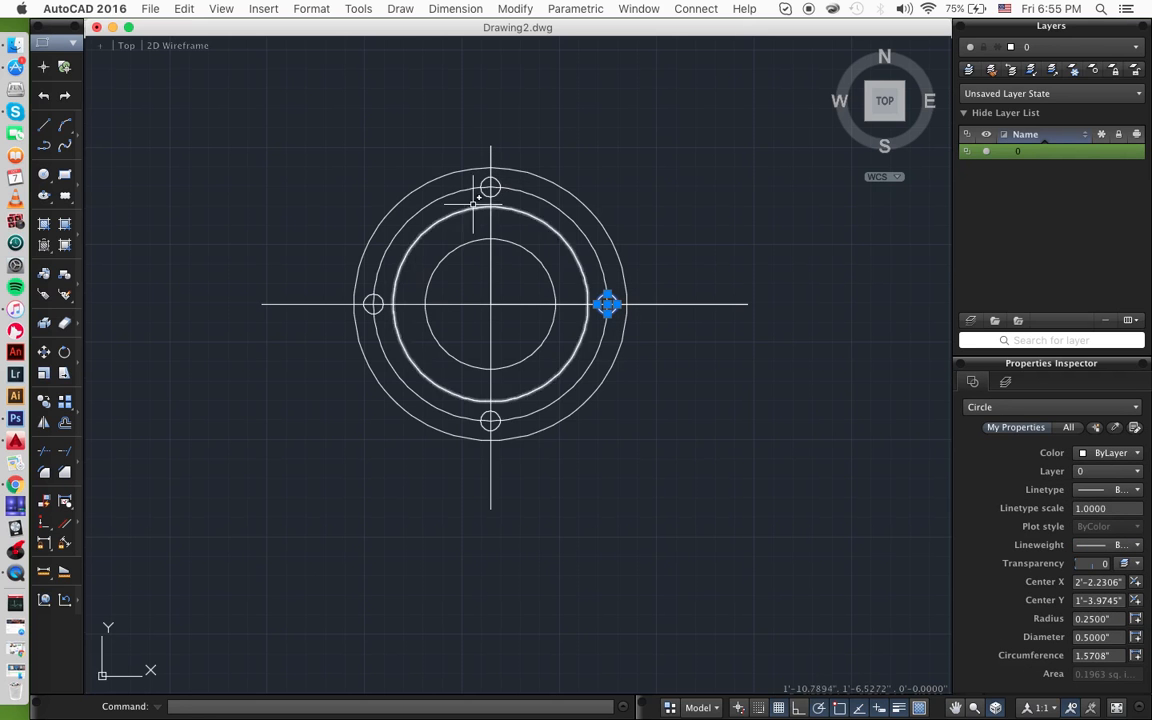
click(489, 187)
click(373, 303)
click(489, 420)
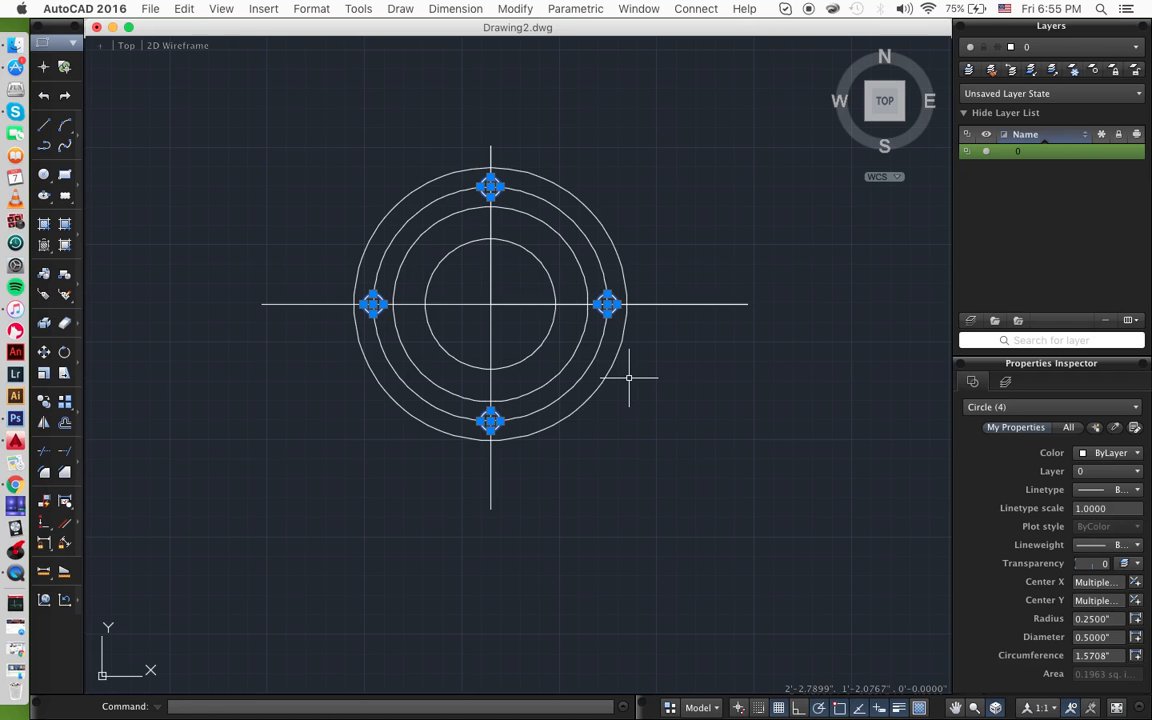
text(rota)
key(Return)
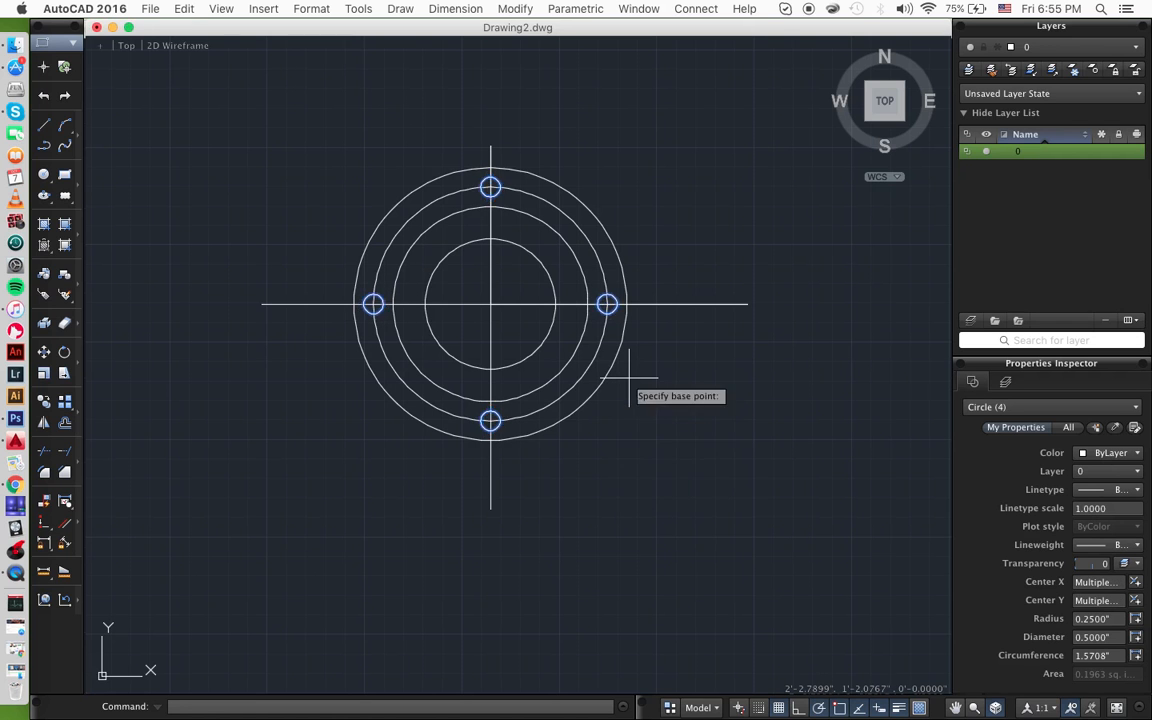
click(490, 303)
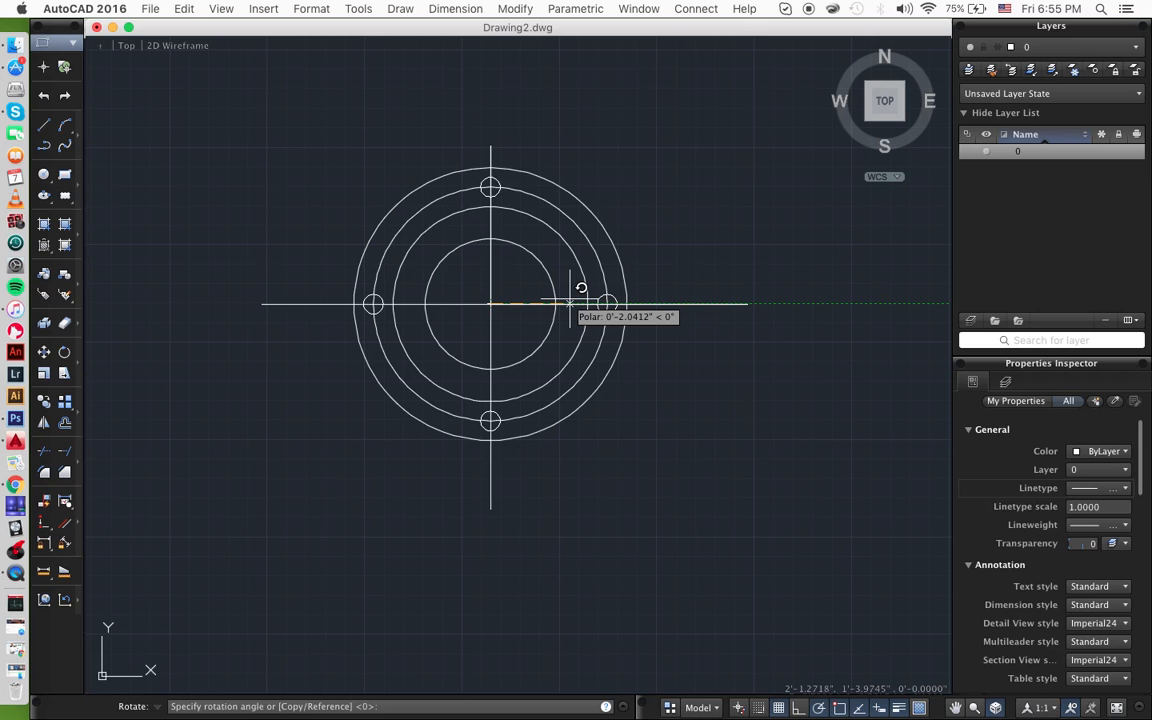
text(45)
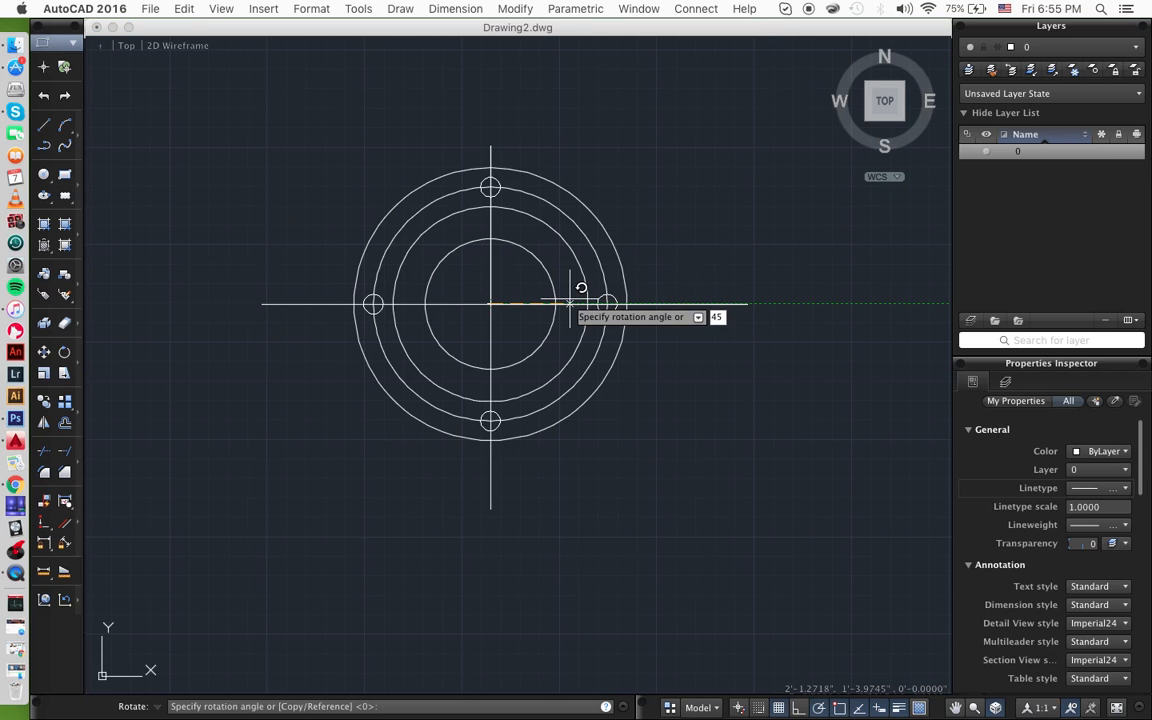
key(Return)
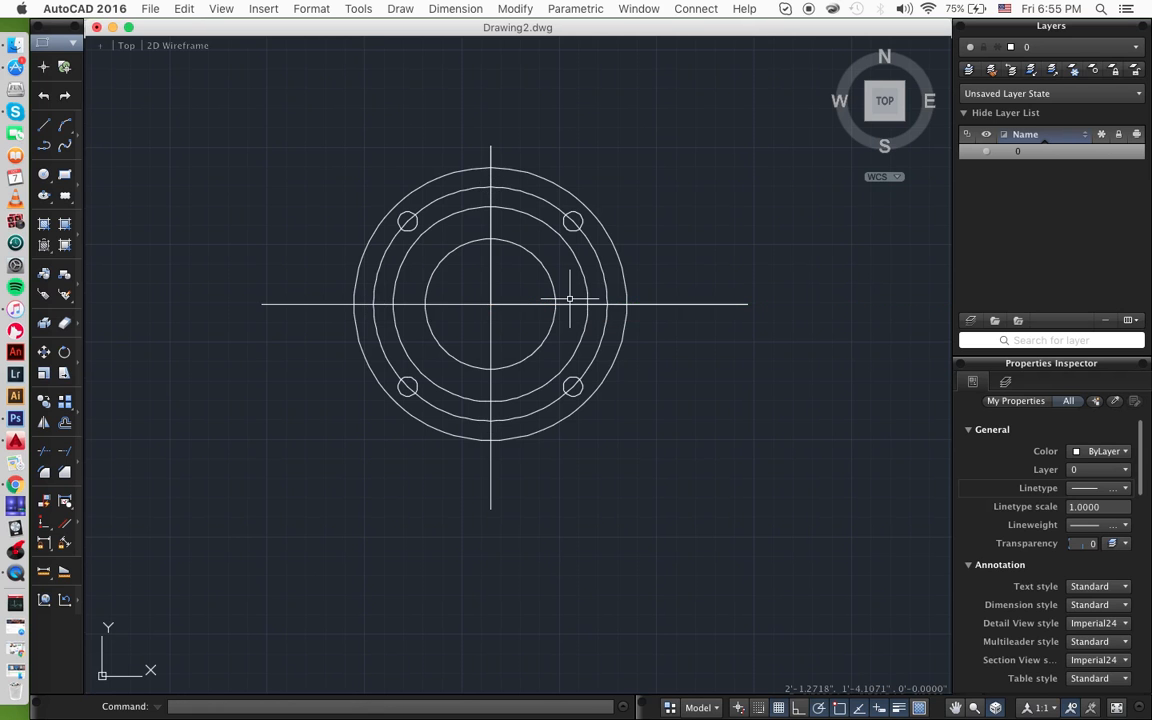
key(super+z)
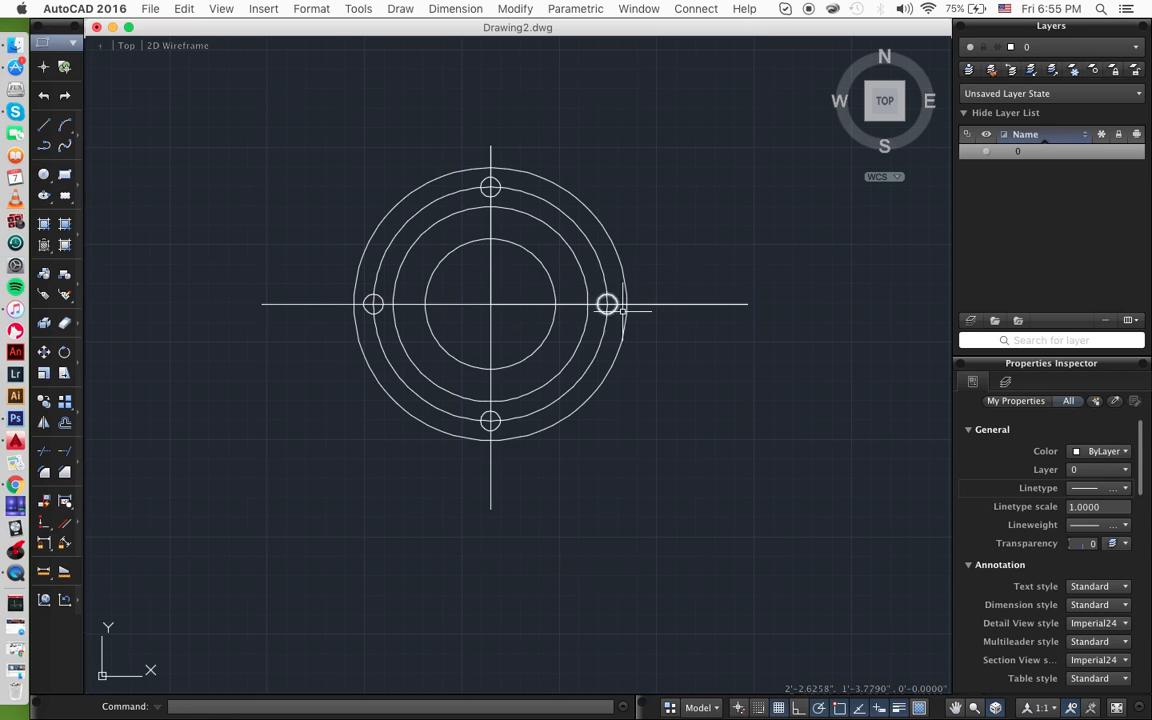
click(608, 304)
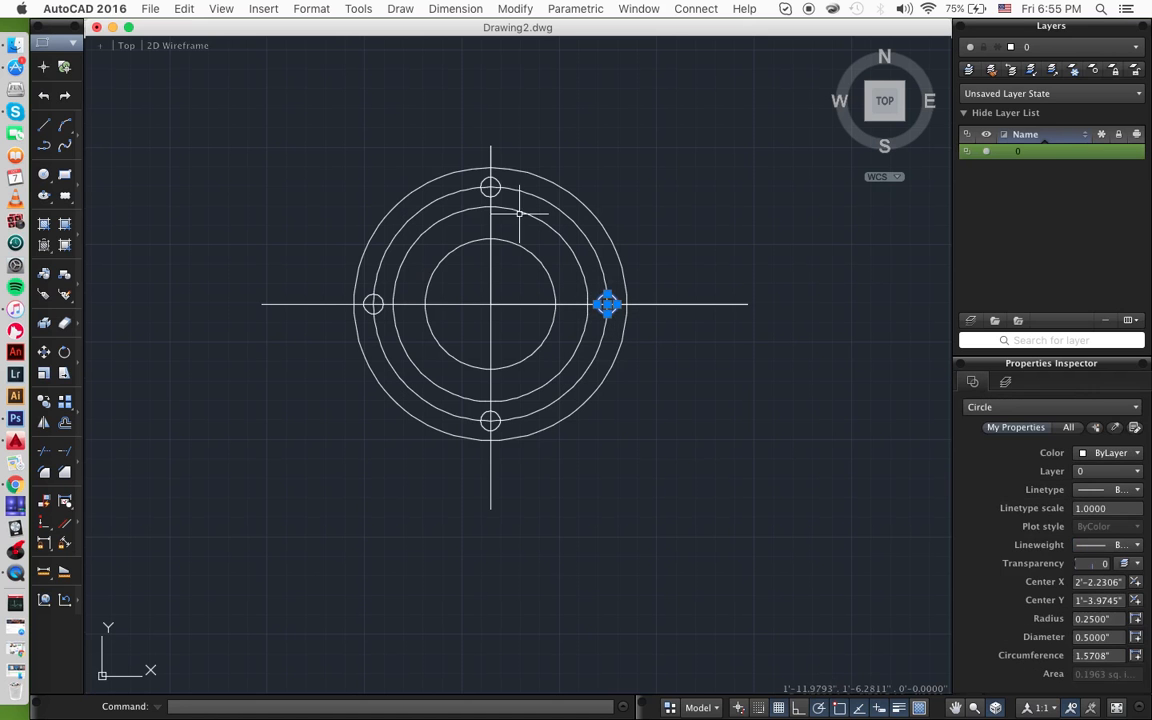
click(491, 187)
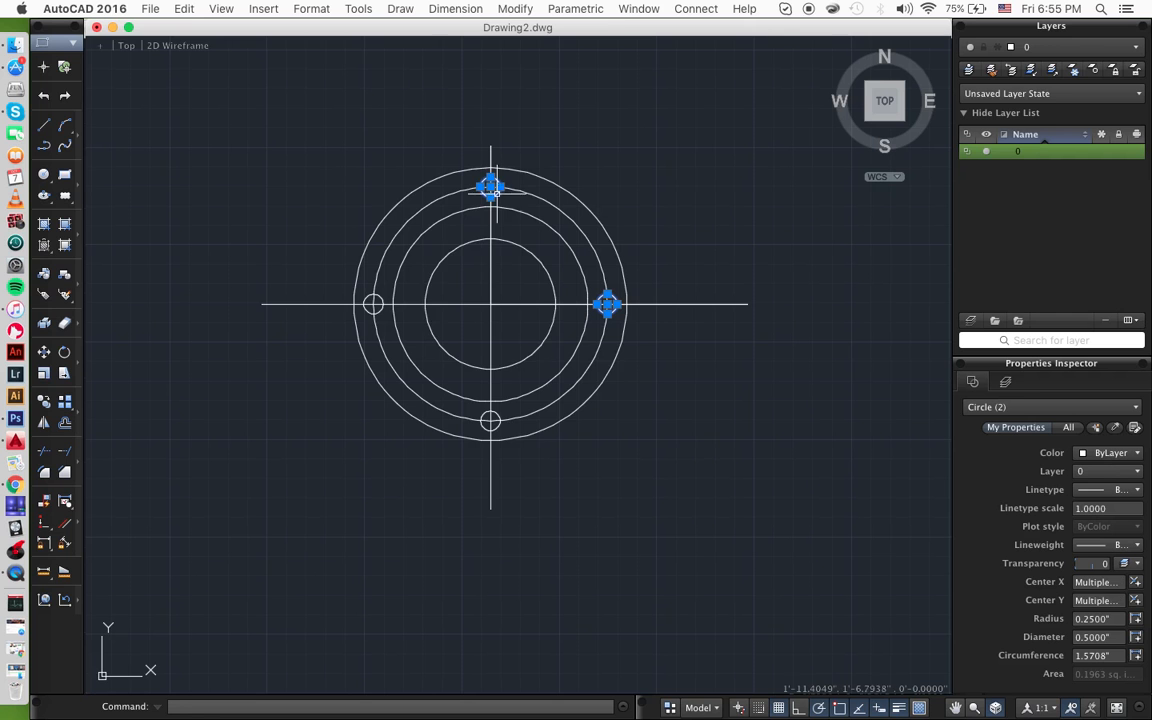
click(380, 305)
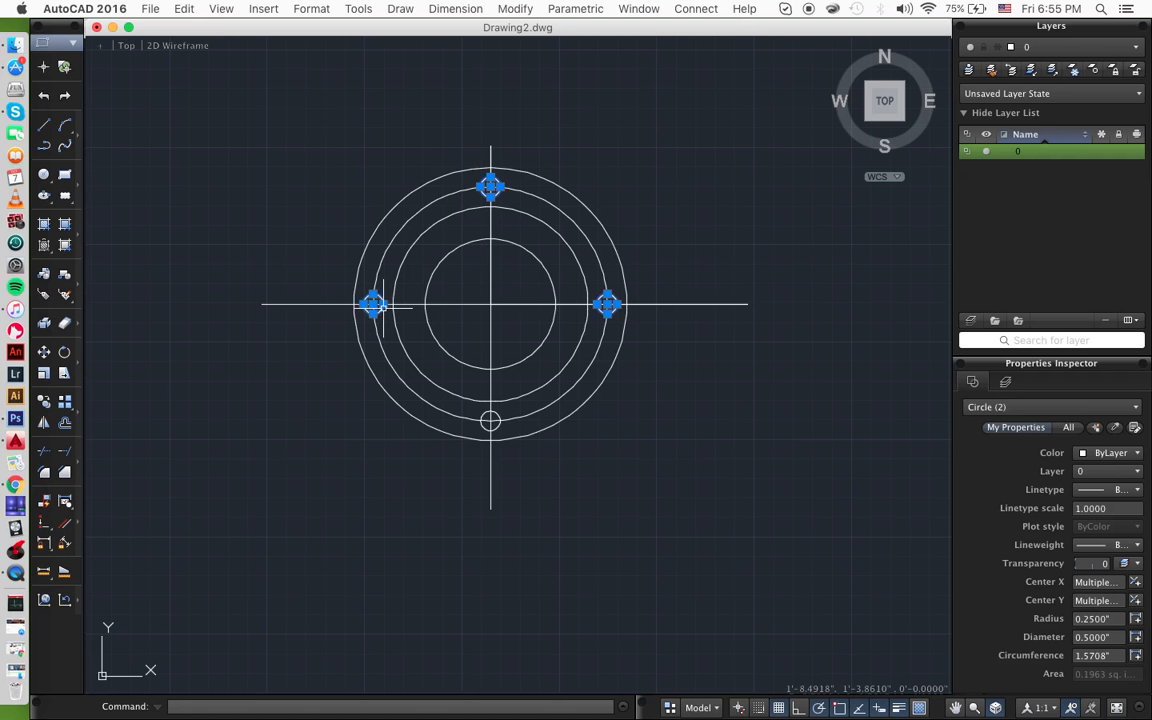
click(490, 420)
text(rotate)
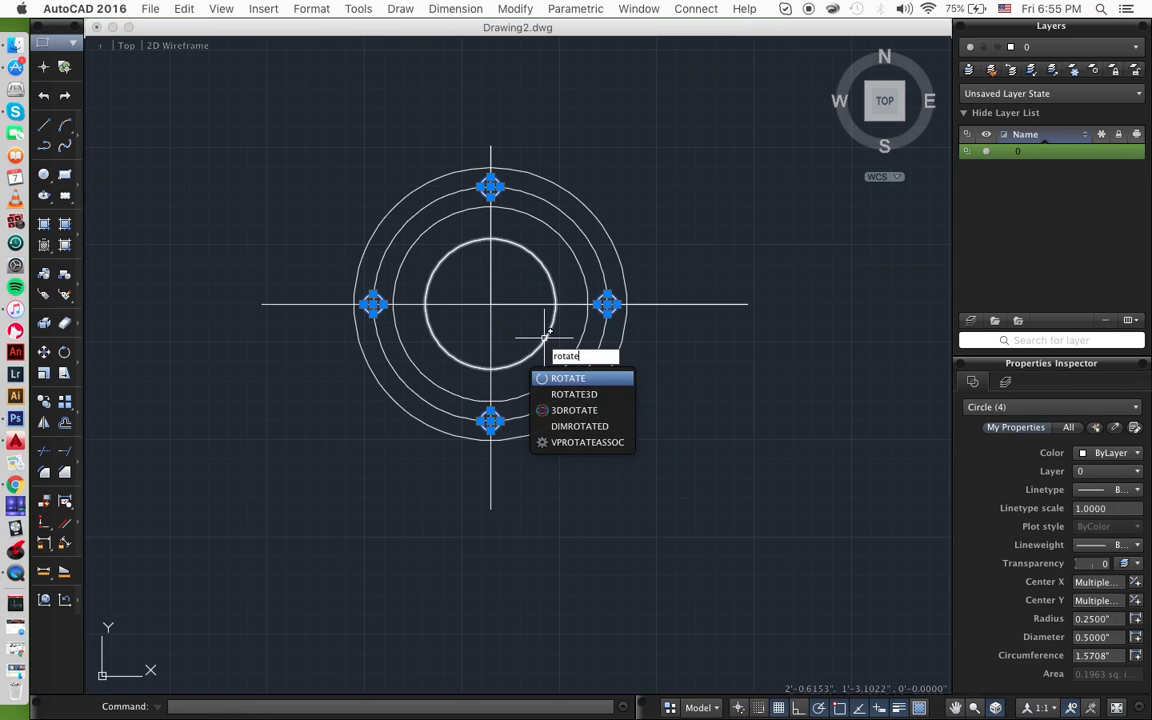
key(Return)
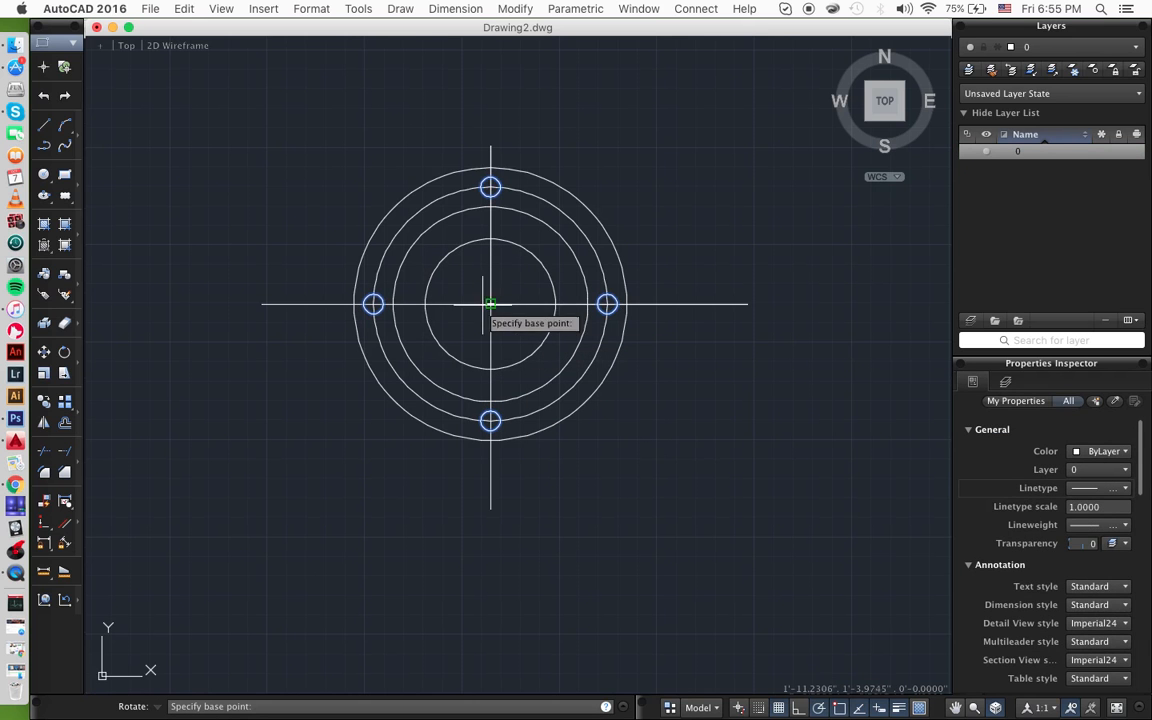
click(490, 303)
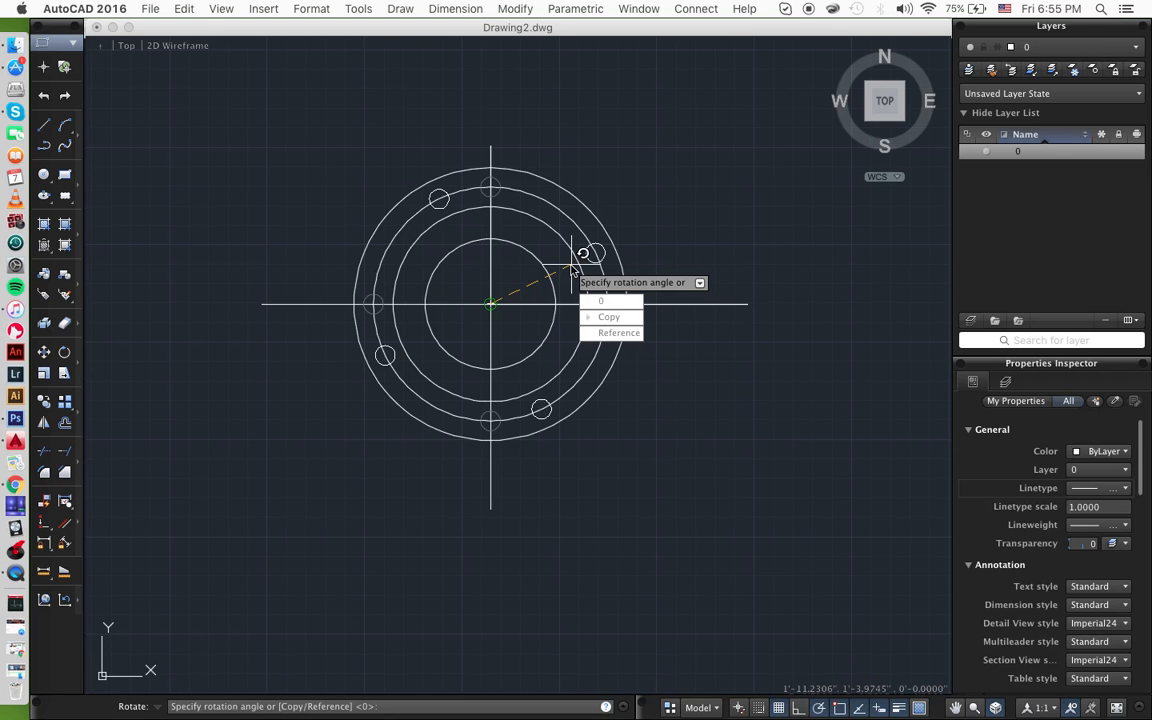
key(Escape)
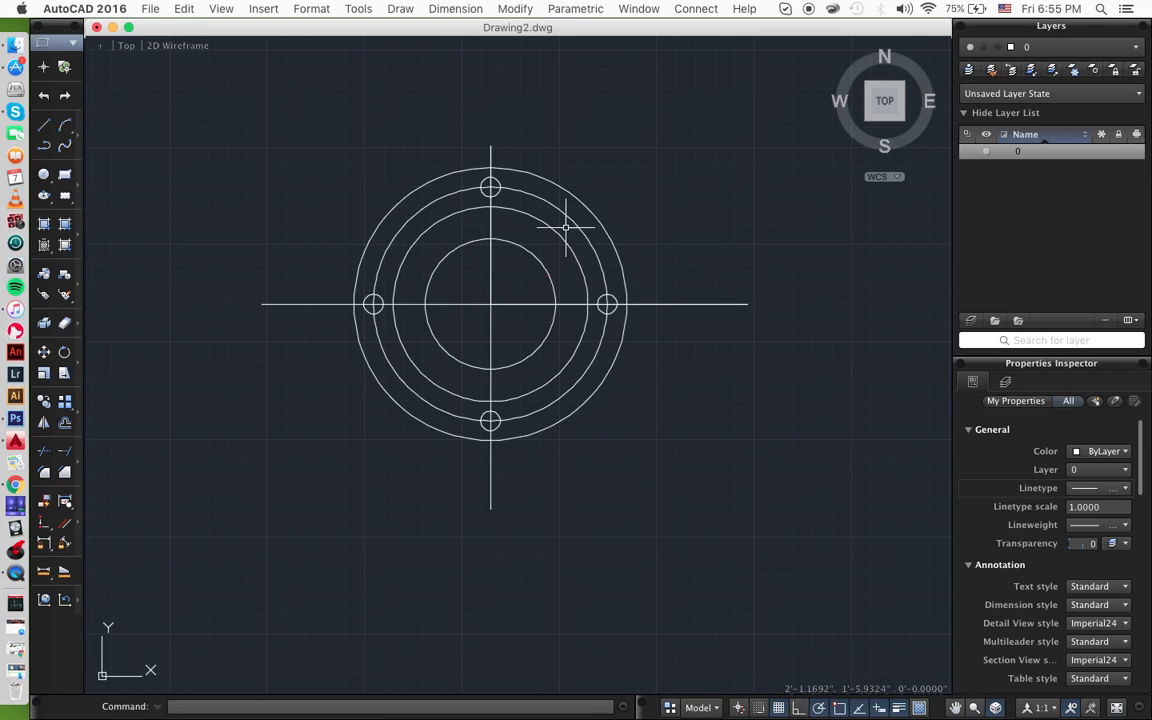
click(607, 302)
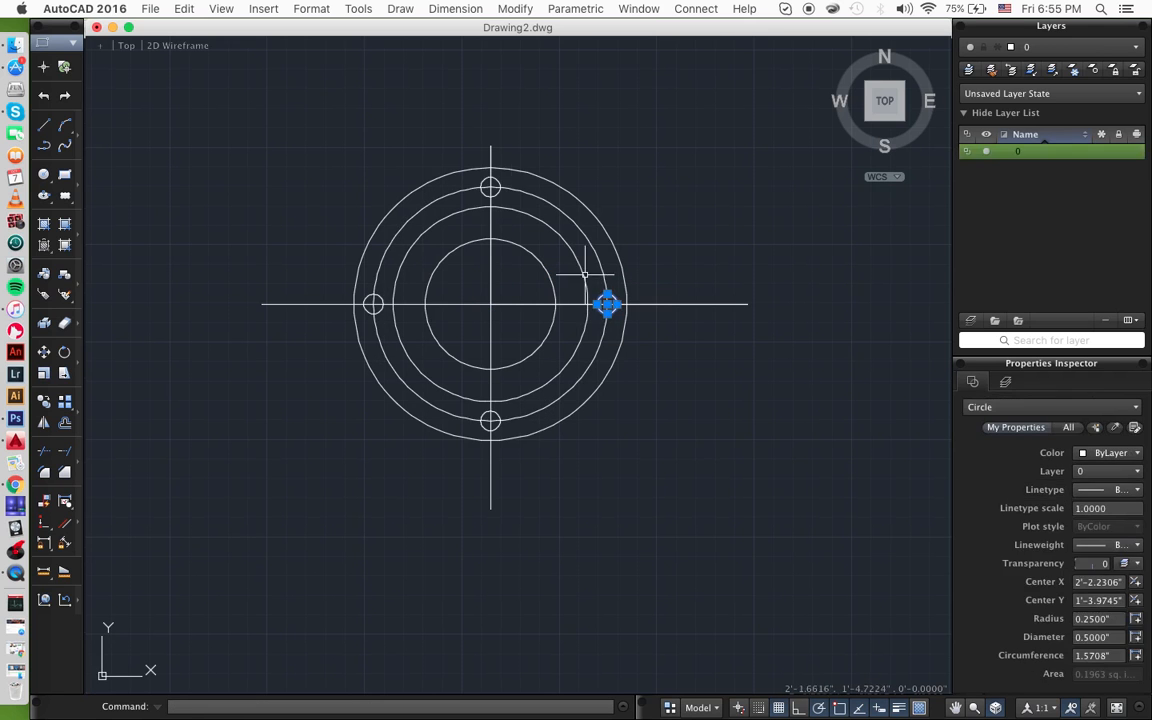
click(490, 186)
click(373, 303)
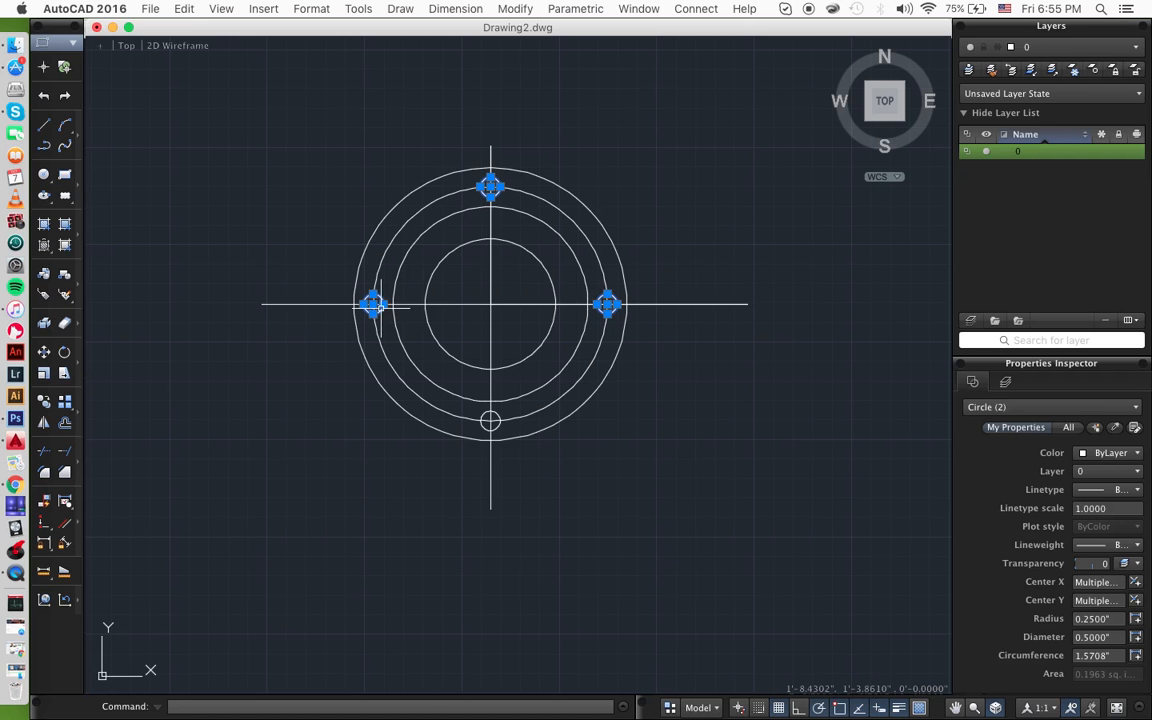
text(rotate)
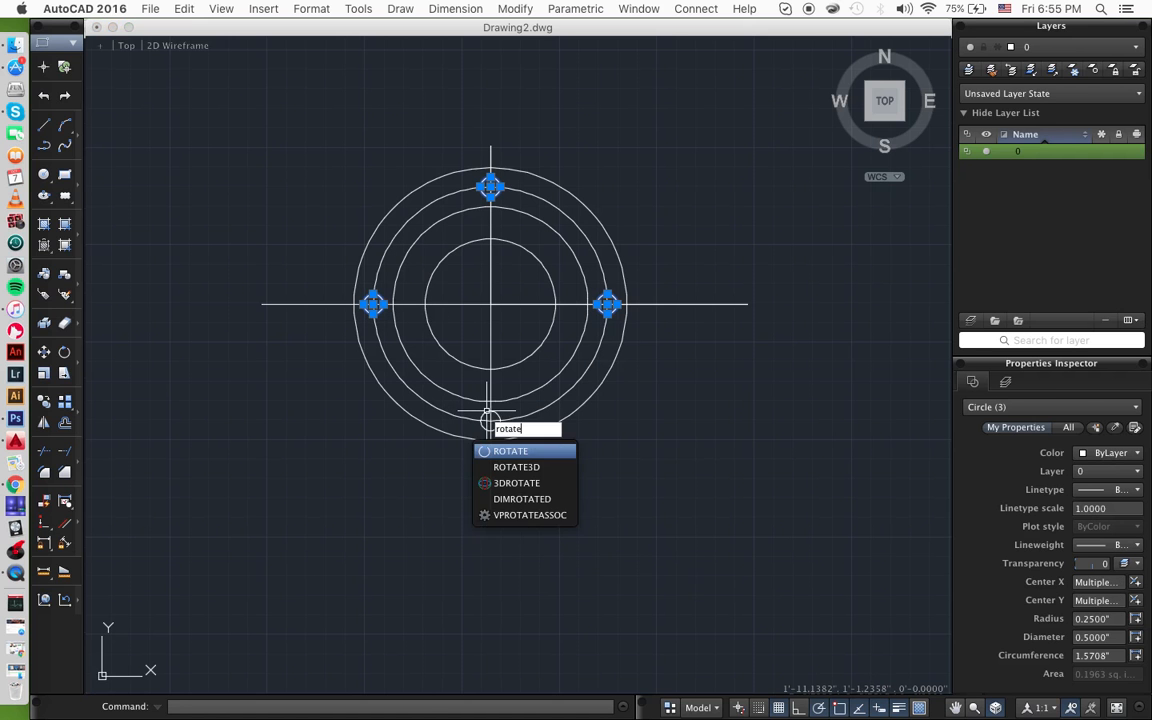
key(Return)
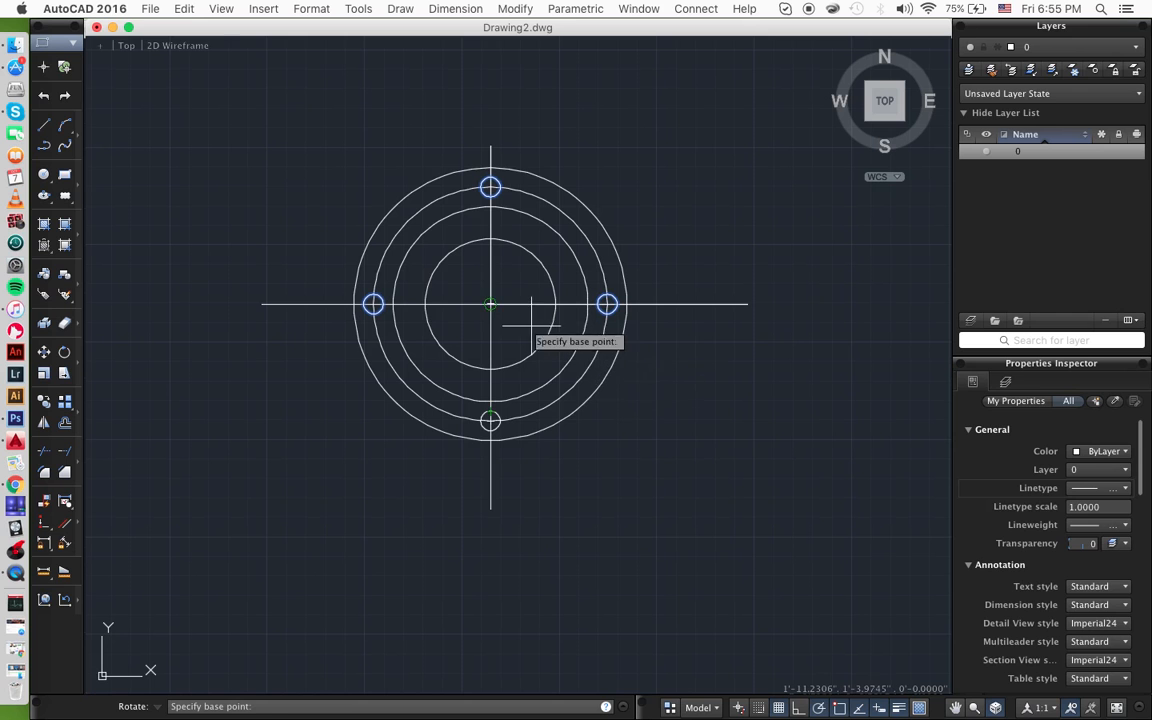
click(490, 303)
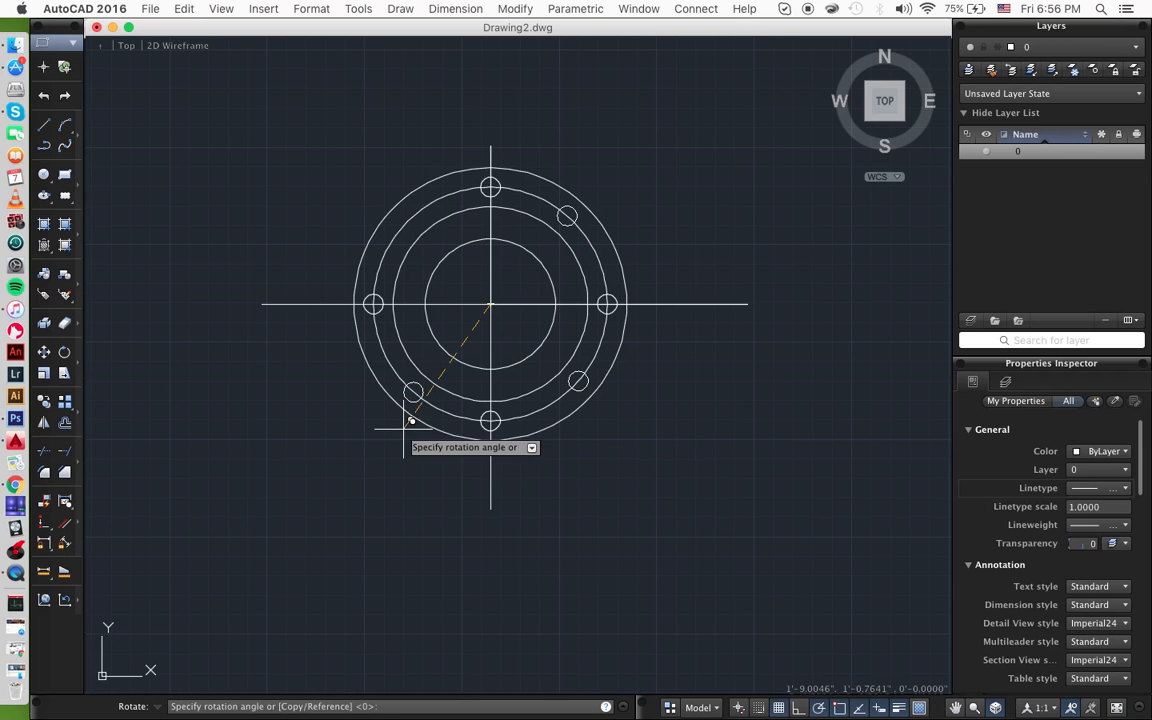
key(Return)
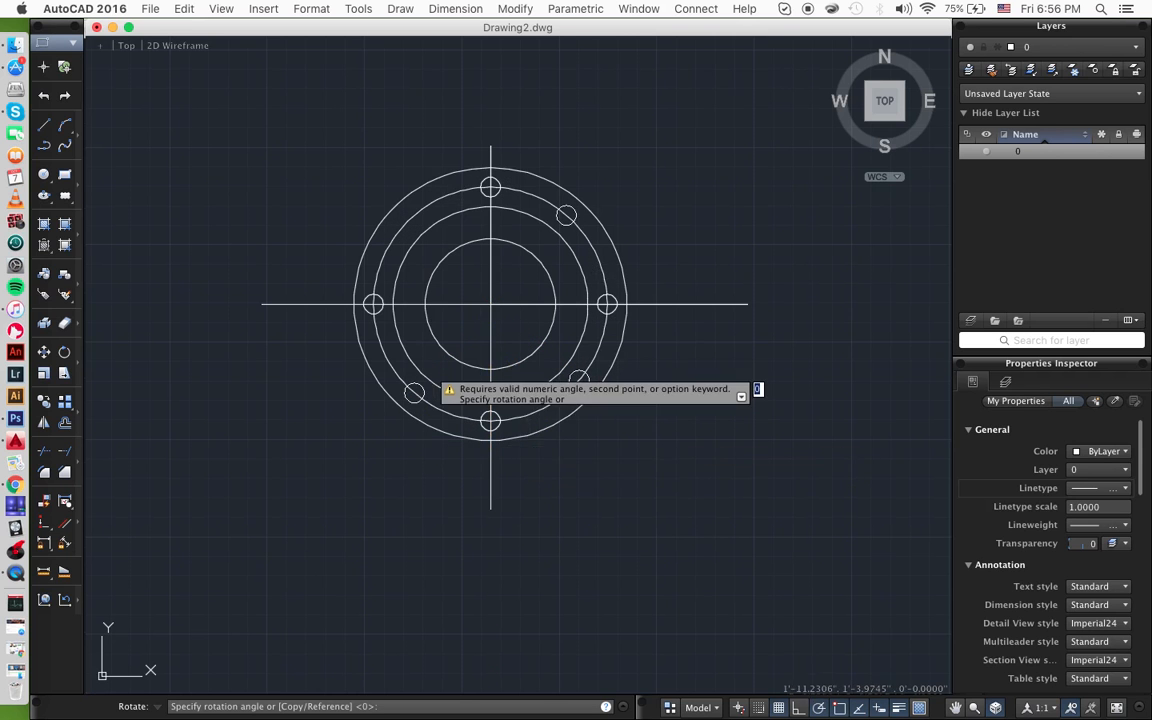
key(Escape)
- Rotate copies of the four small circles by 45 degrees about the shared center, keeping the originals in place
click(373, 304)
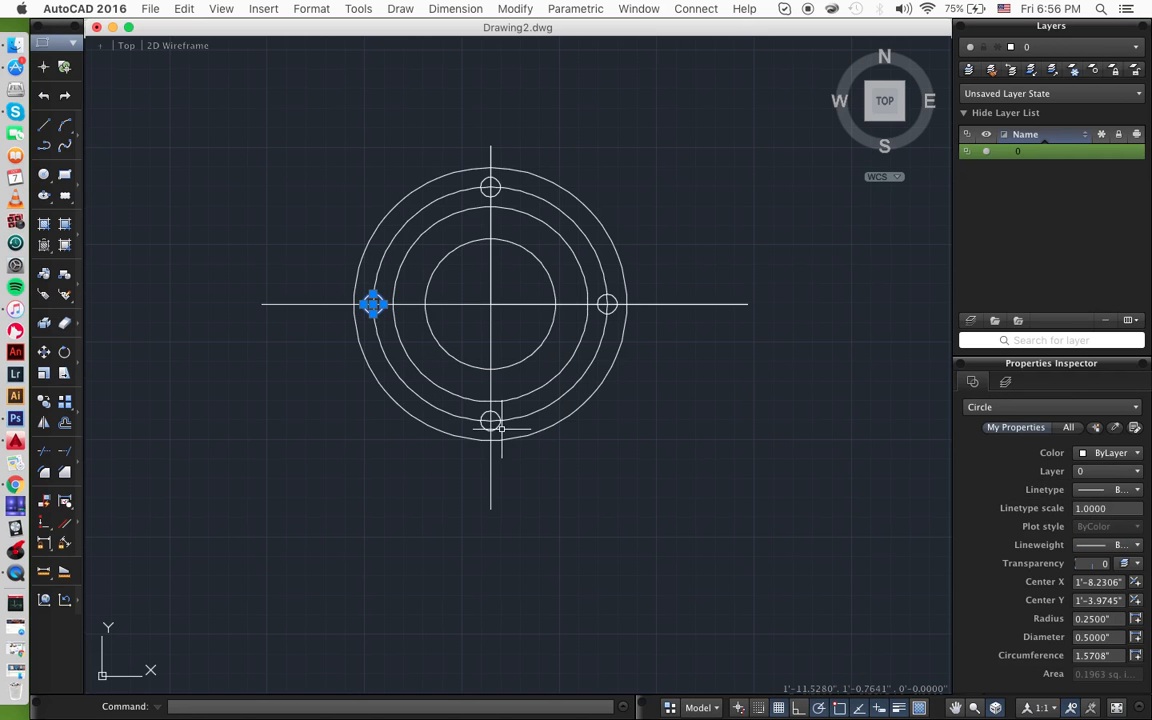
click(500, 422)
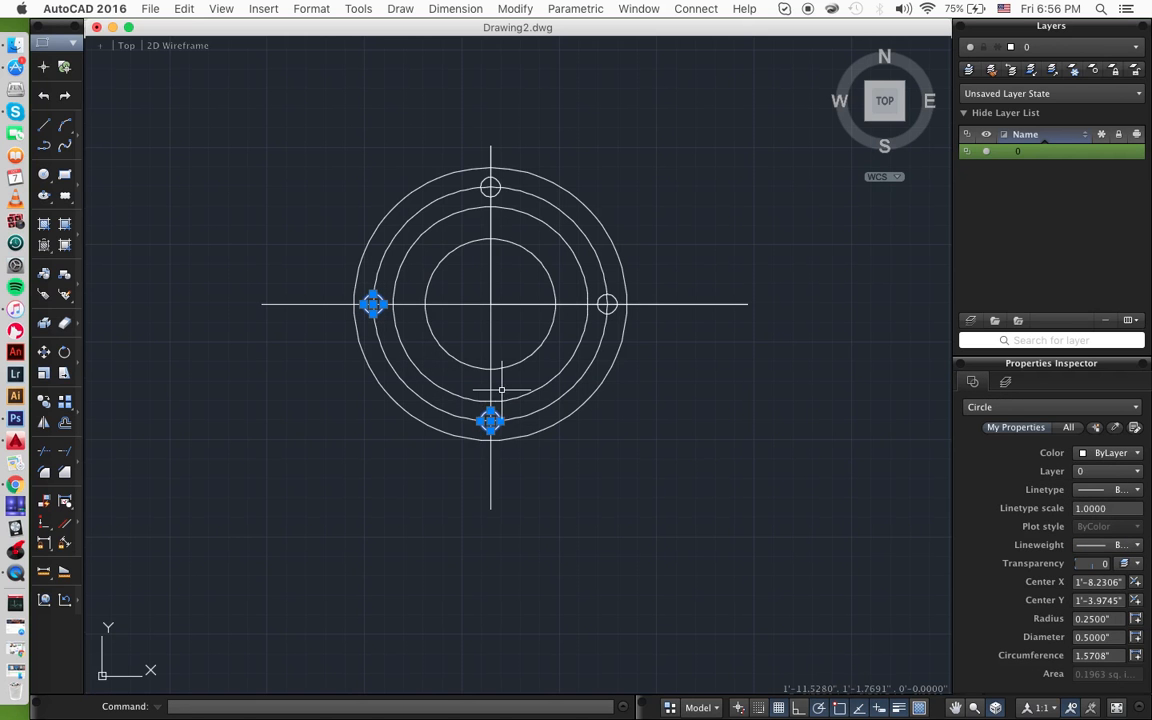
click(607, 303)
click(490, 187)
text(rotat)
key(Return)
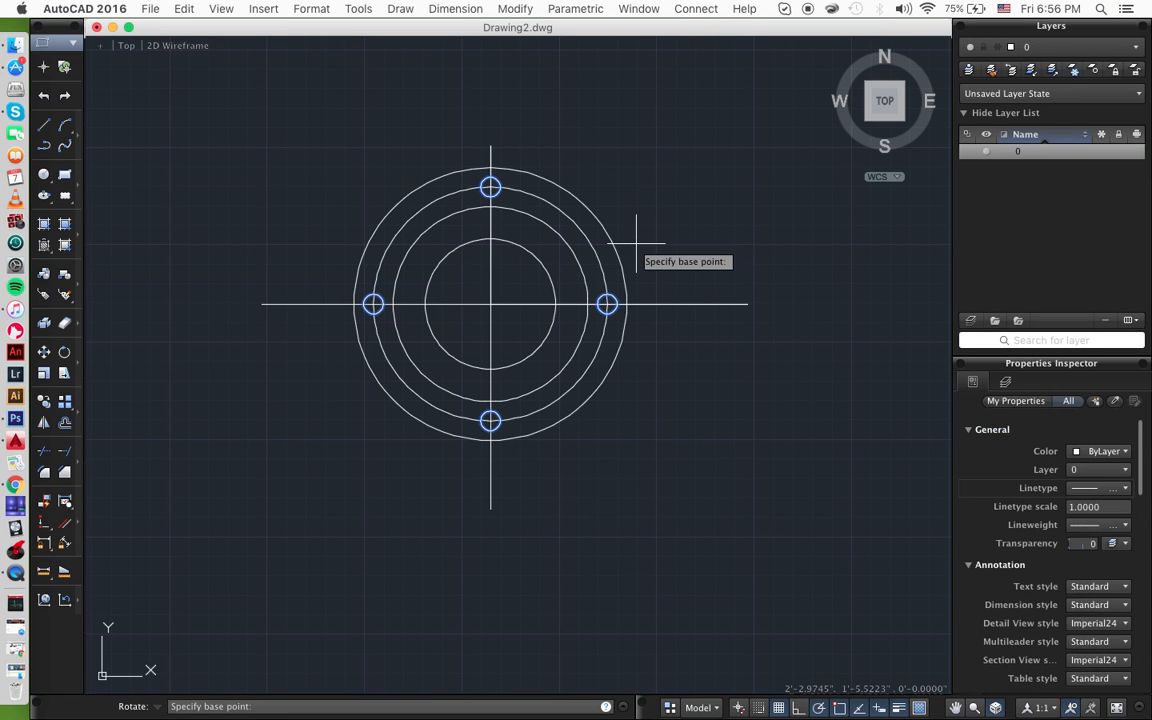
click(490, 303)
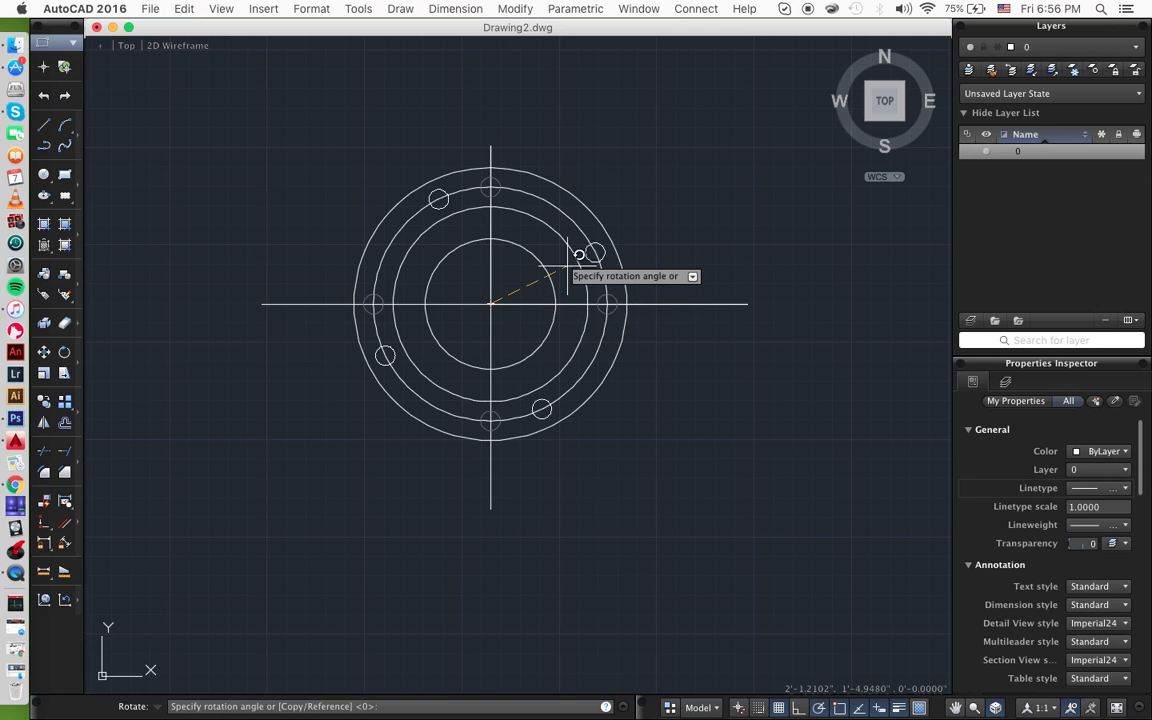
key(Down)
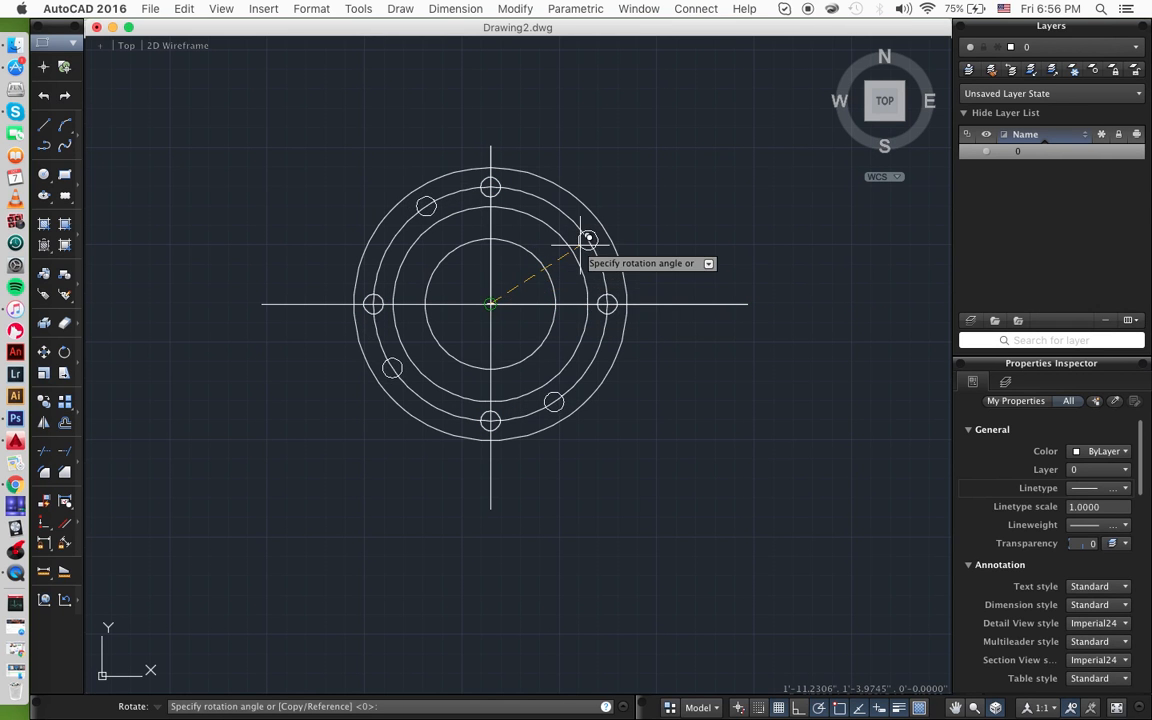
text(45)
key(Return)
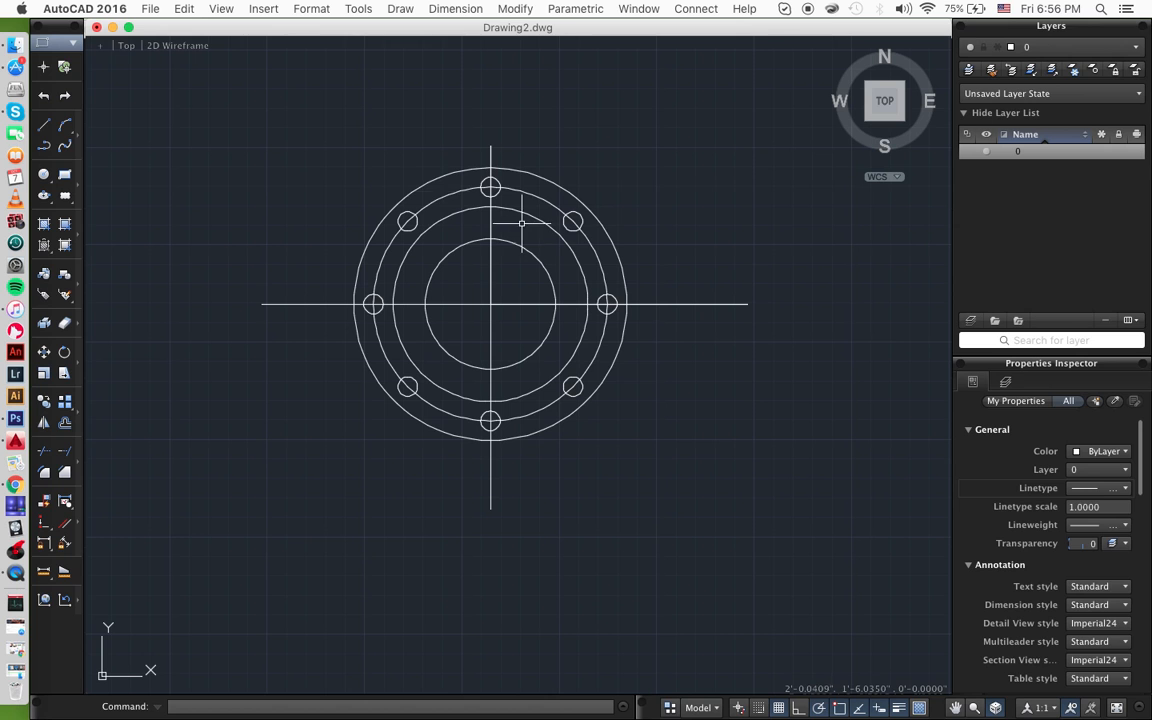
- Delete the guide circle that passes through the centers of the small circles
click(438, 195)
key(Delete)
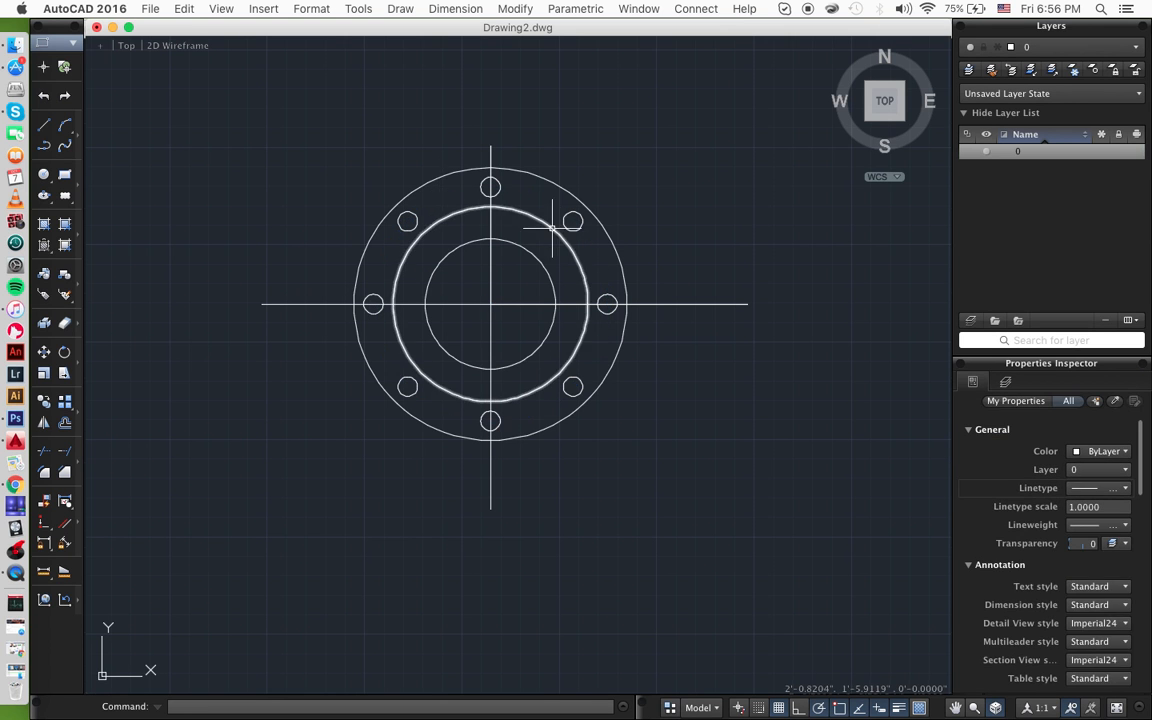
- Delete the horizontal and vertical center lines crossing the concentric circles
click(522, 280)
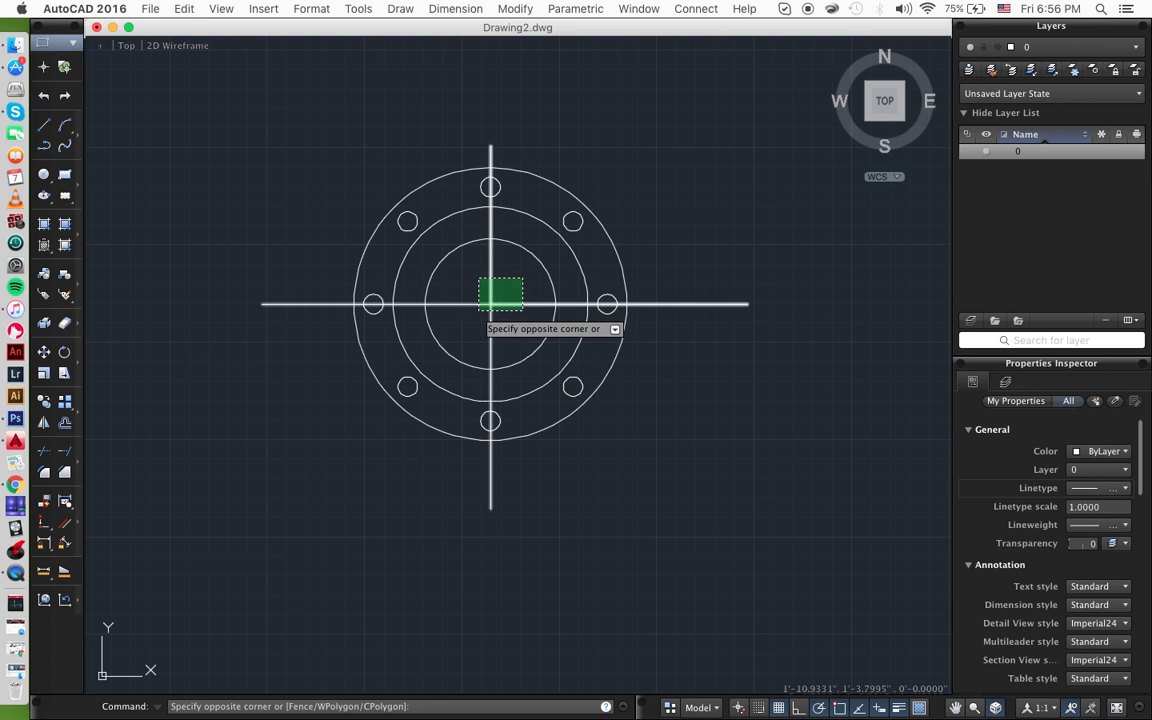
click(478, 310)
key(Delete)
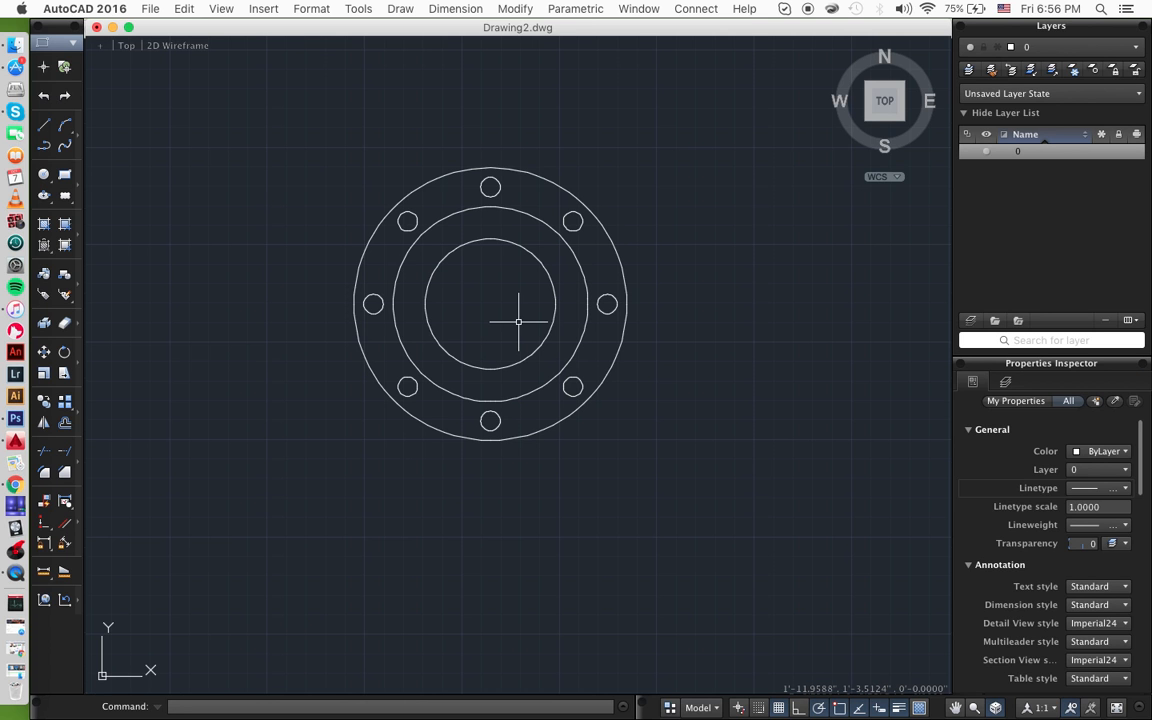
scroll(518, 321, right, 3)
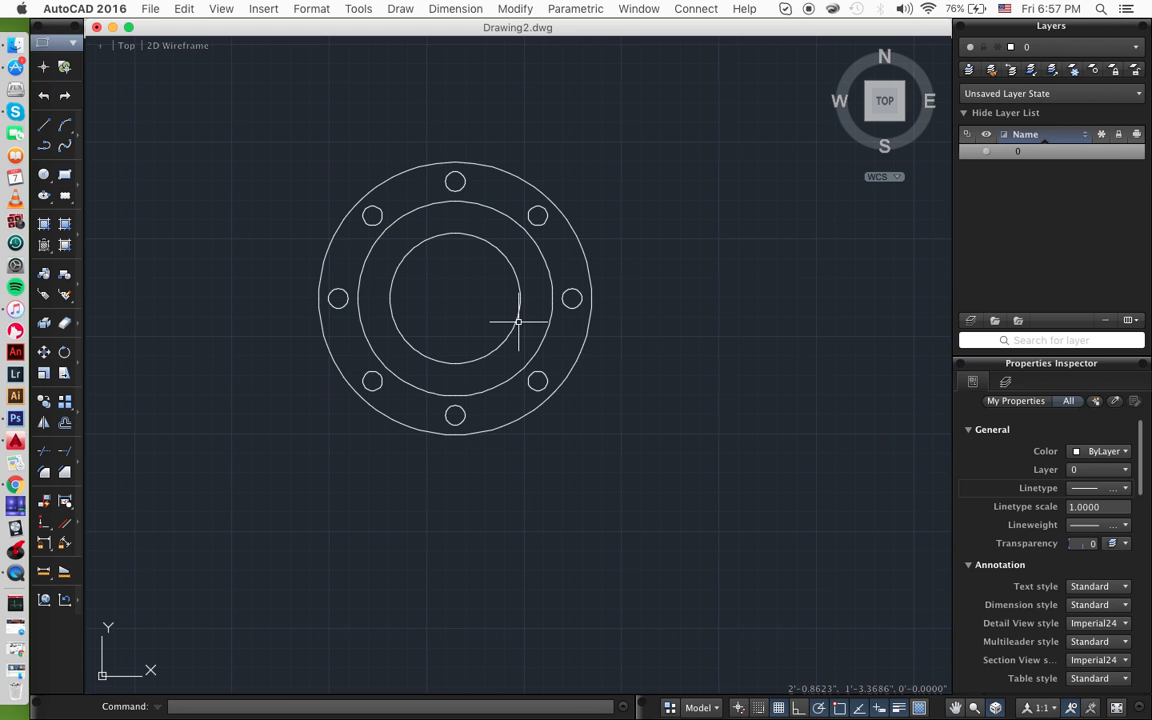
mouse_move(616, 348)
middle_down()
mouse_move(605, 350)
mouse_move(610, 339)
middle_up()
scroll(610, 339, down, 5)
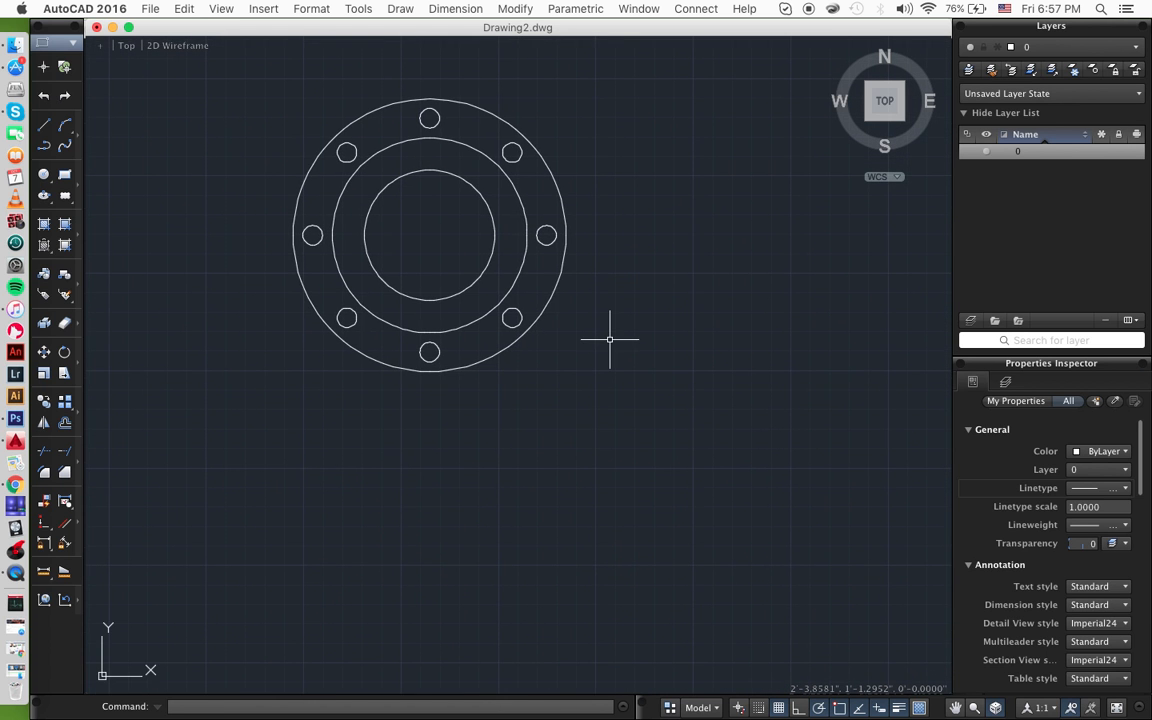
middle_drag(602, 337, 585, 217)
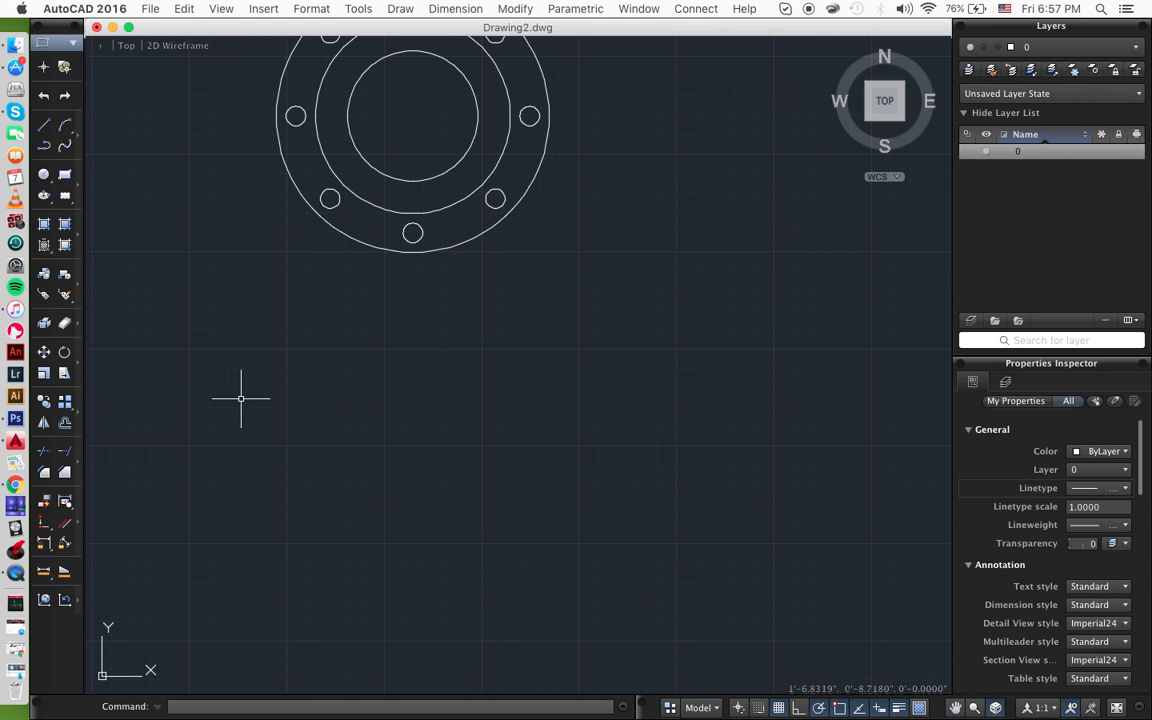
scroll(240, 398, up, 5)
text(line)
key(Return)
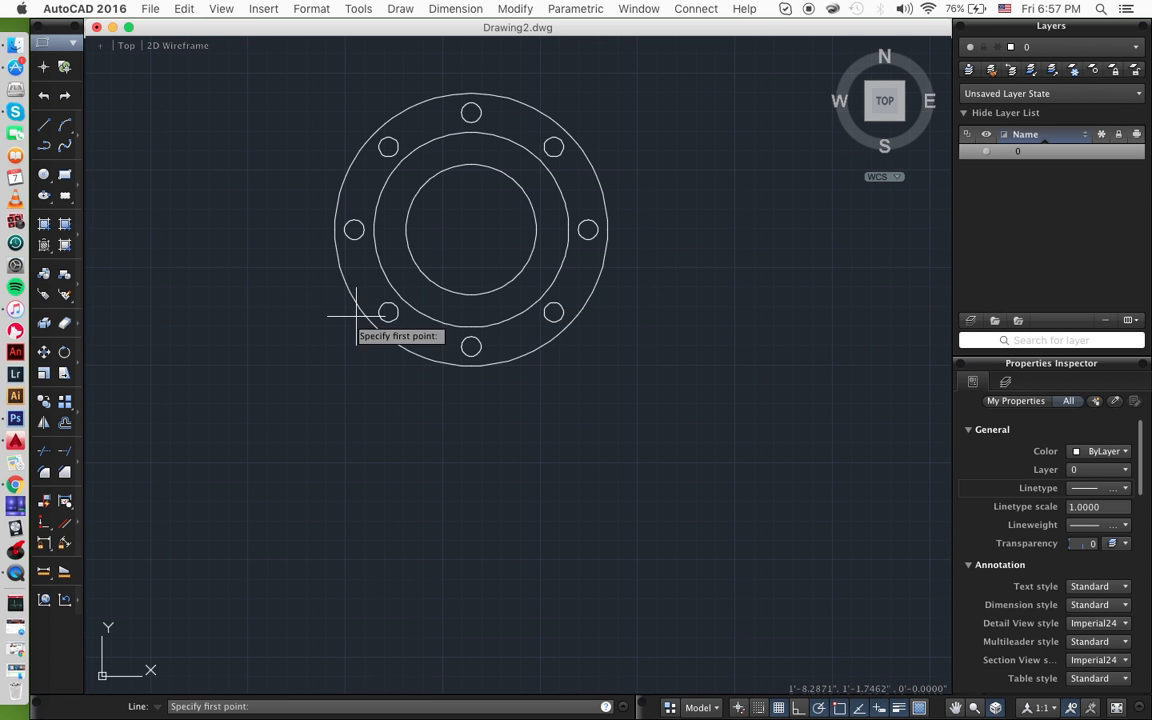
click(470, 229)
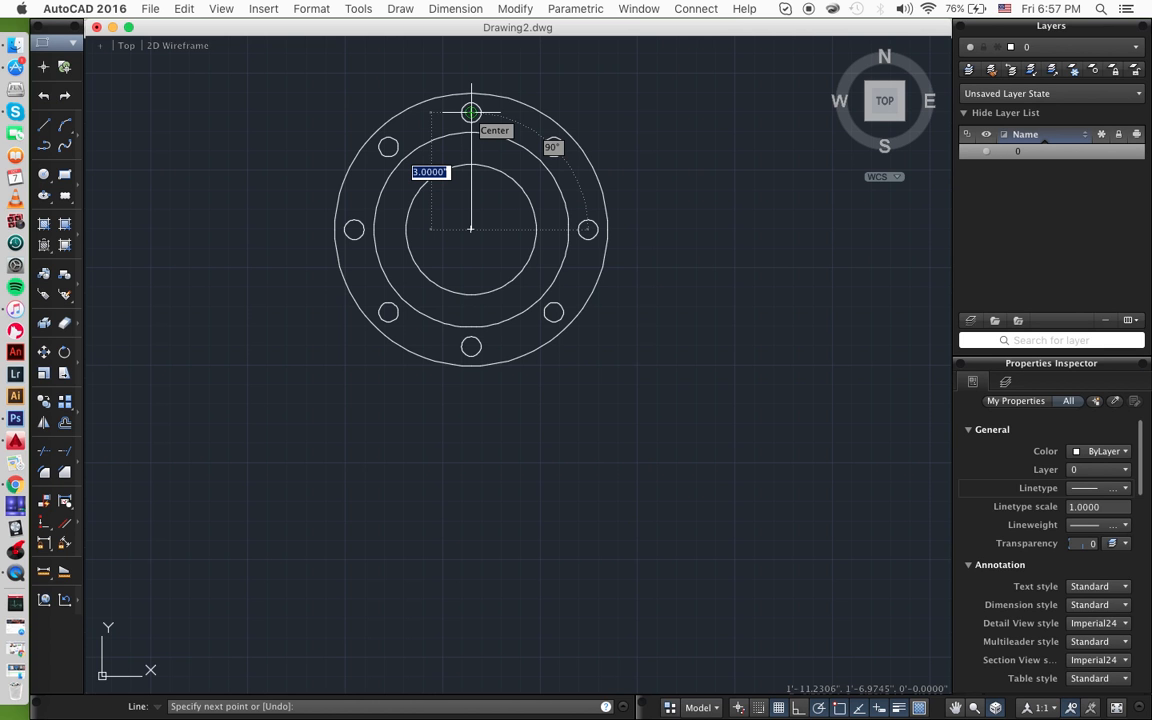
key(Escape)
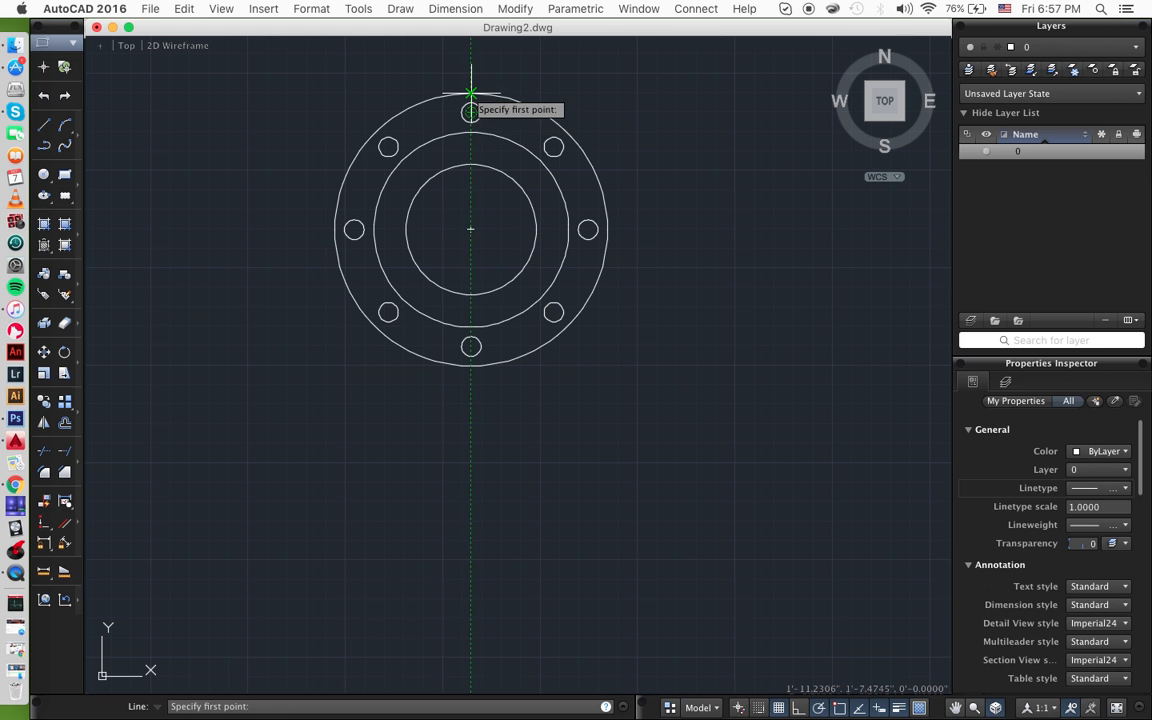
- Draw a horizontal line about 9.45 inches long to the right from the top quadrant of the outer circle, with Ortho on
click(471, 96)
scroll(732, 125, right, 5)
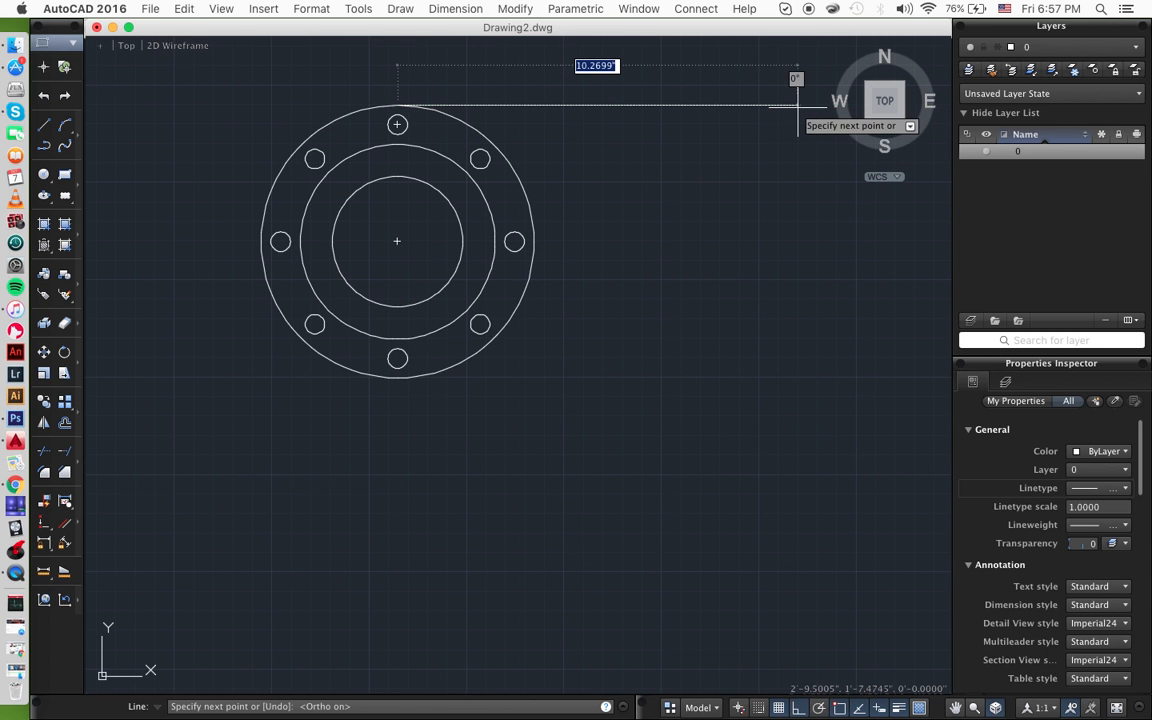
key(F8)
scroll(781, 130, right, 5)
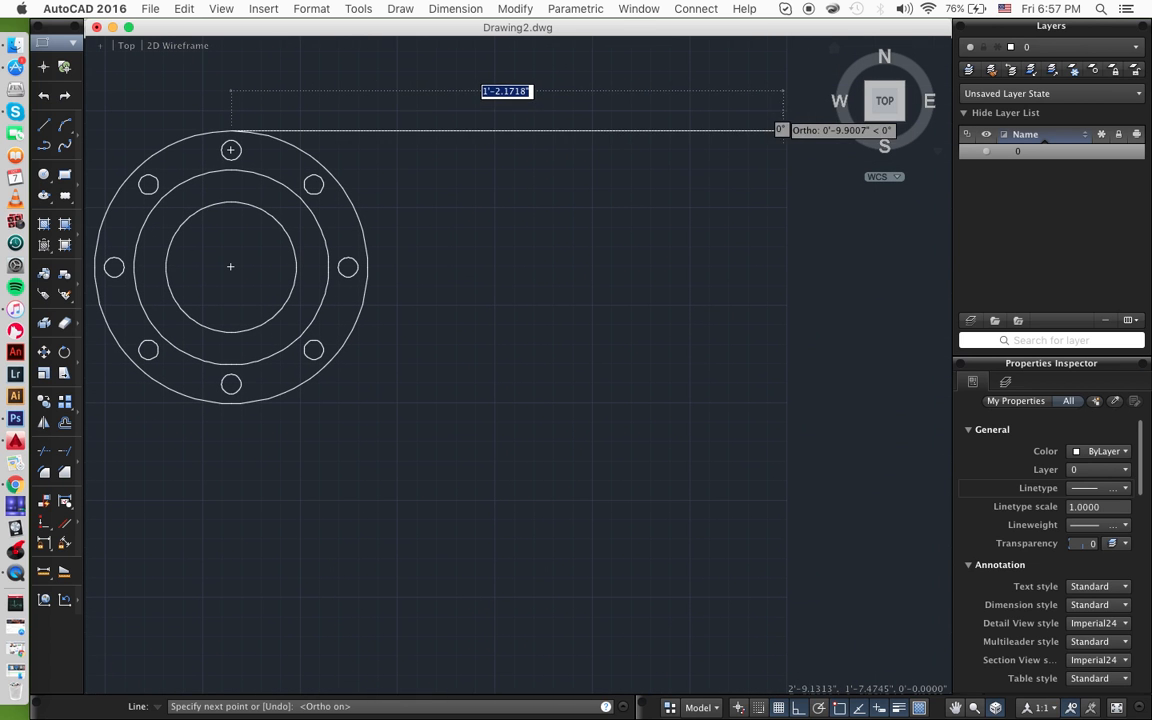
click(599, 130)
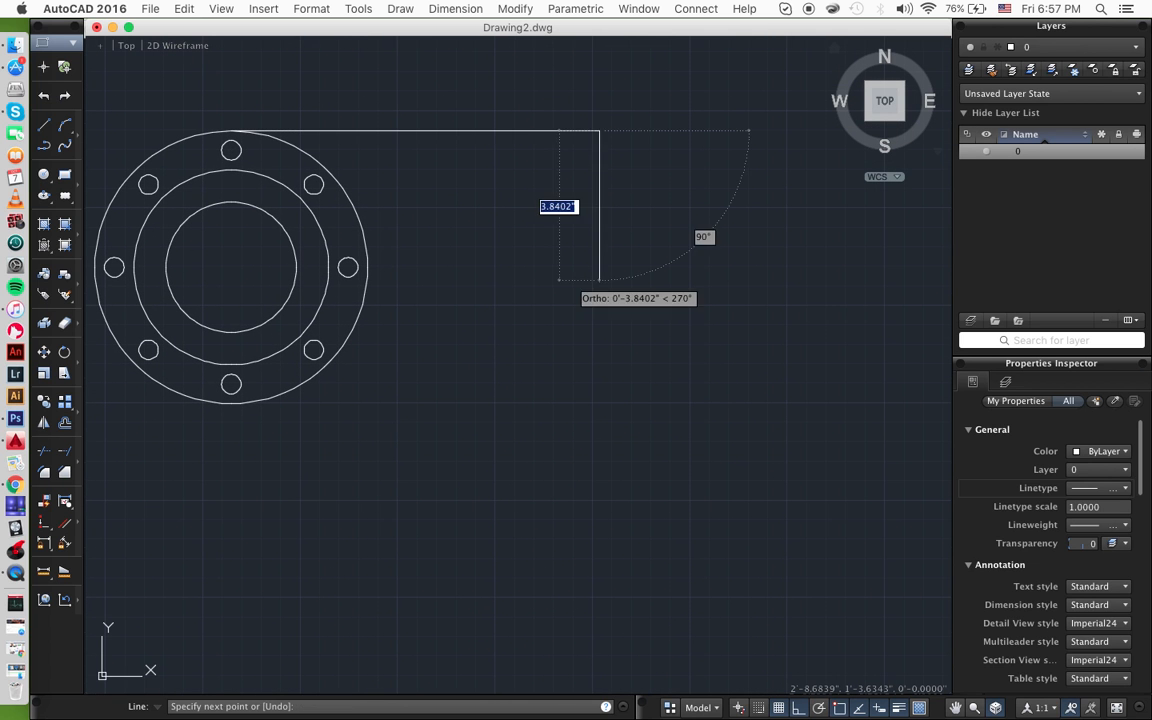
key(Escape)
text(line)
key(Return)
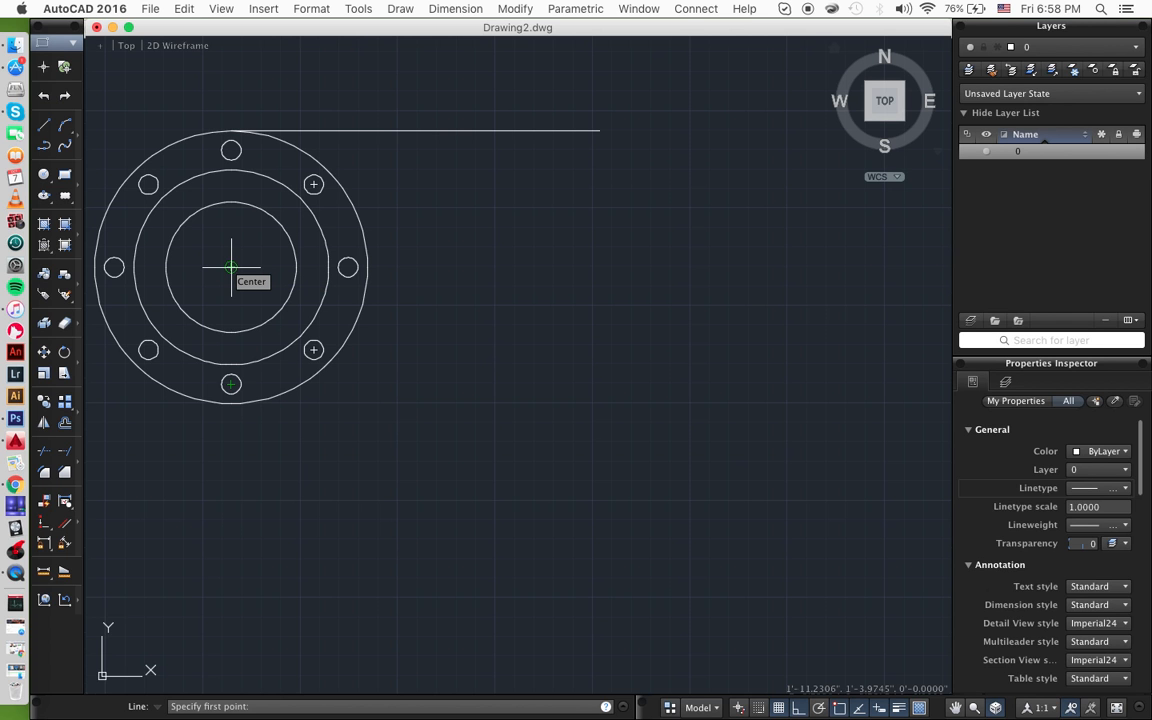
key(Escape)
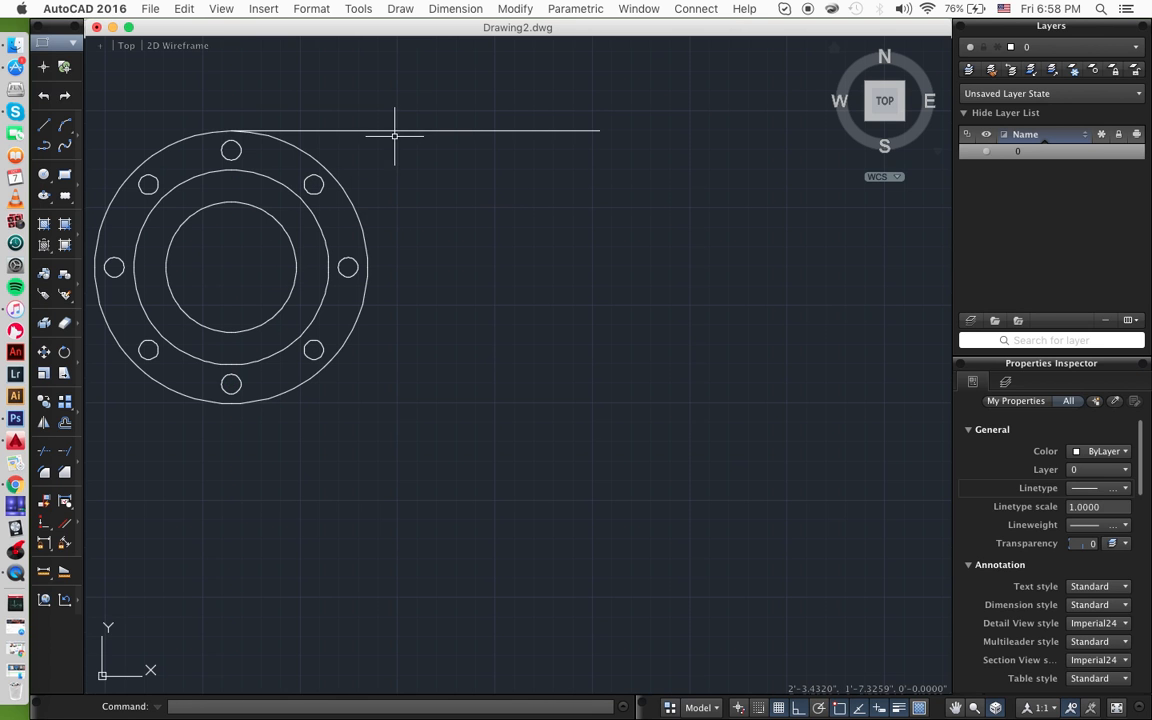
- Offset the horizontal tangent line 7 inches downward to the bottom of the outer circle
click(400, 130)
text(offs)
key(Return)
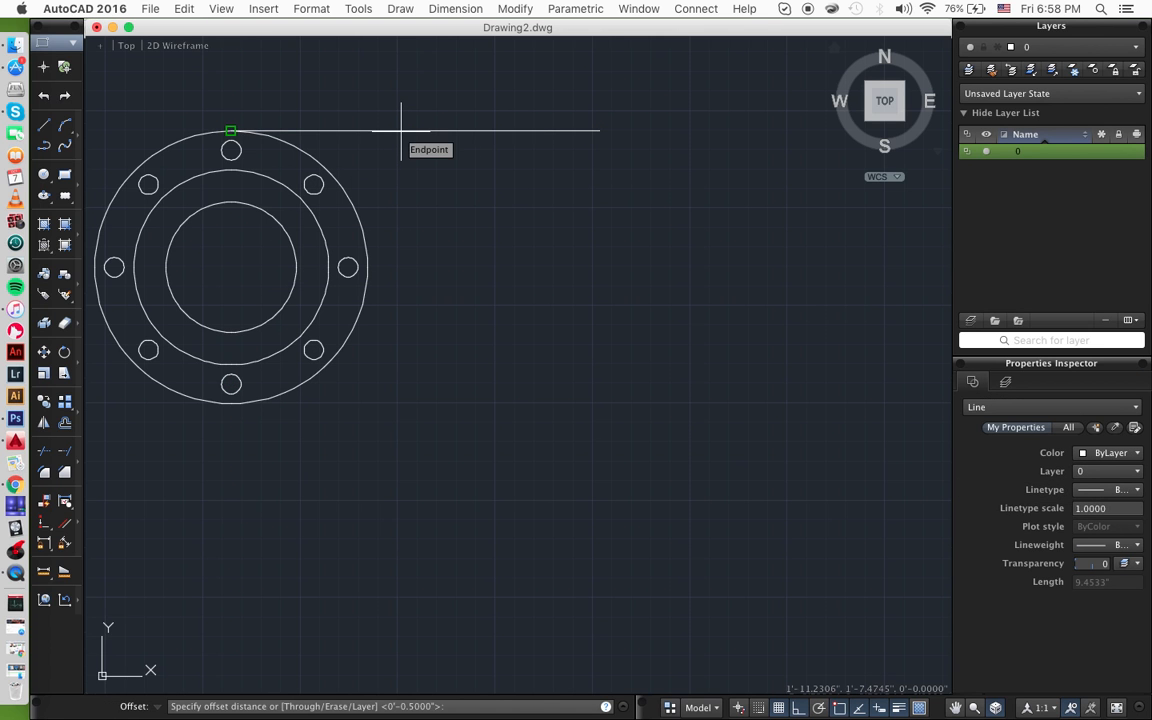
text(7)
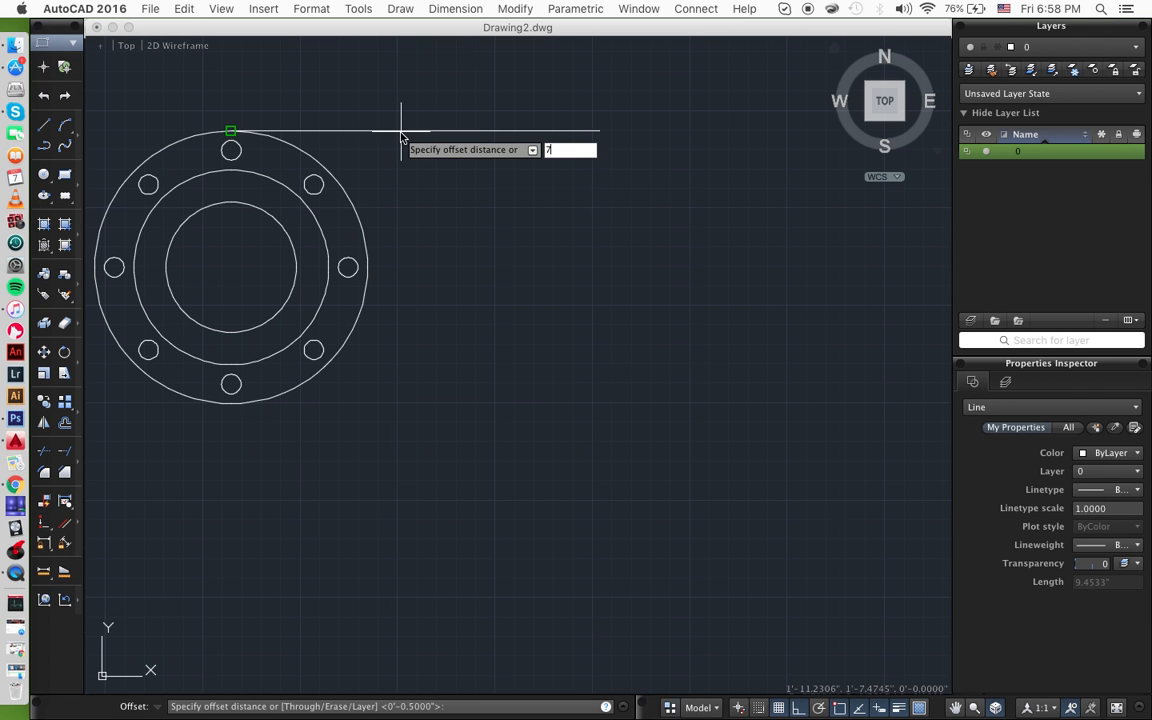
key(Return)
click(400, 130)
click(404, 345)
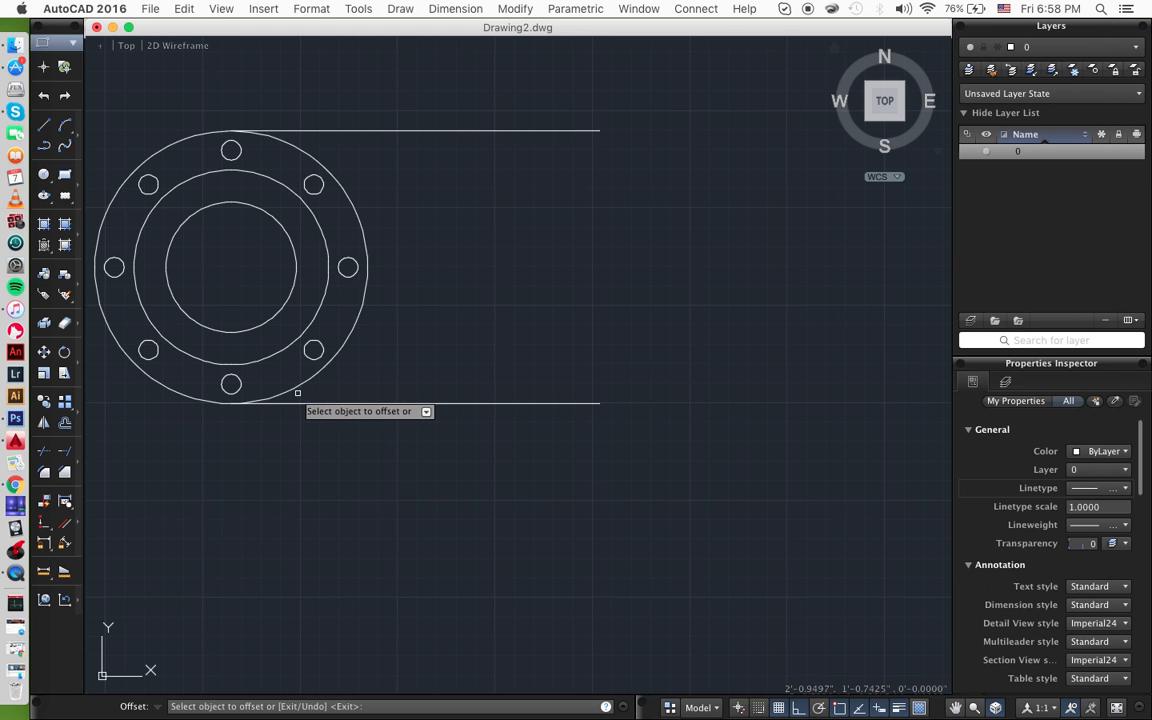
- Draw a horizontal line from the shared center of the circles to the right, past the ends of the two tangent lines
scroll(297, 393, right, 5)
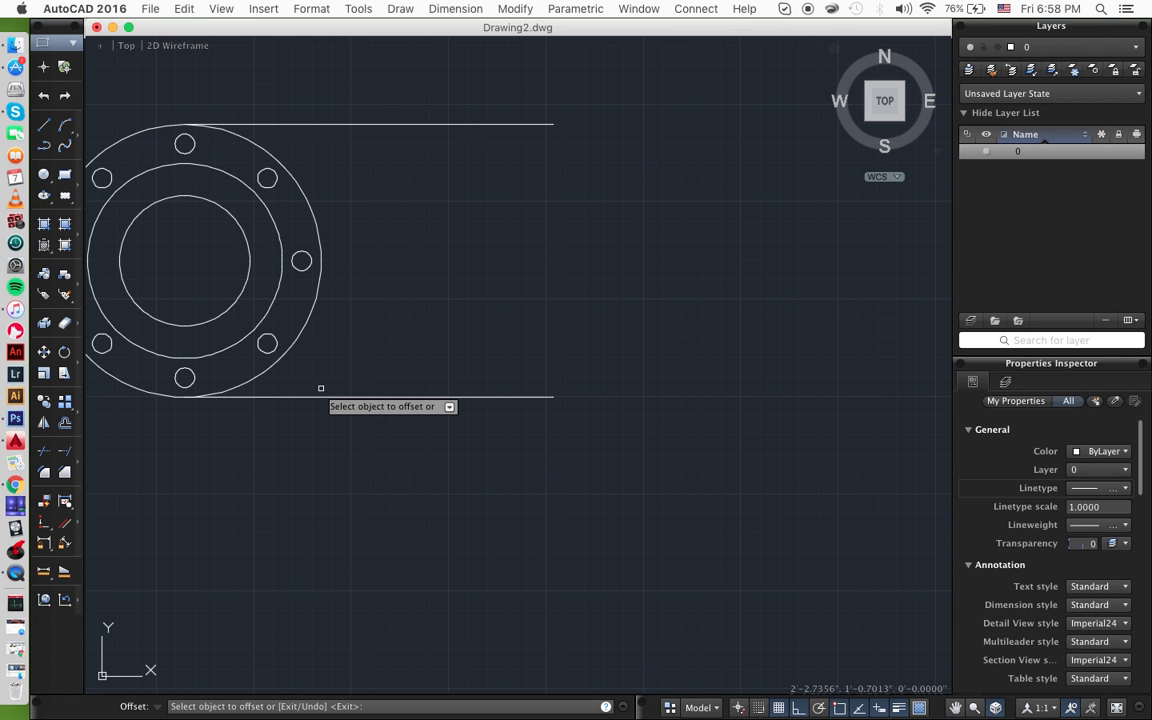
scroll(285, 348, down, 4)
scroll(285, 348, left, 4)
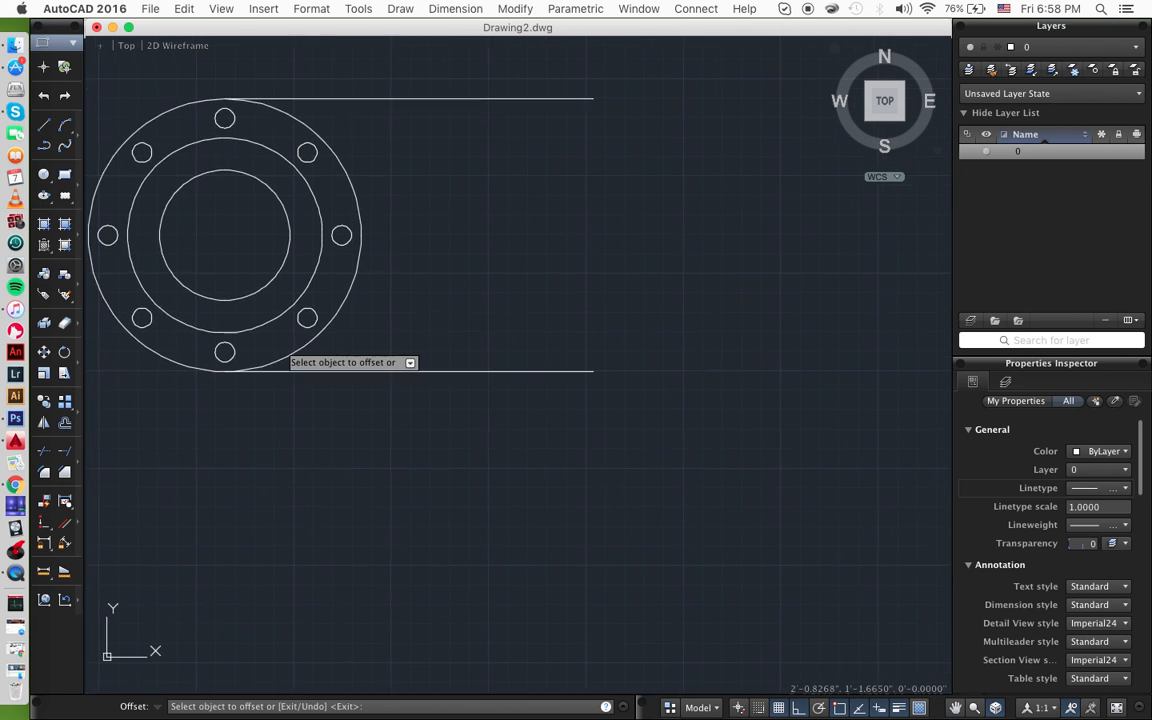
scroll(281, 344, left, 3)
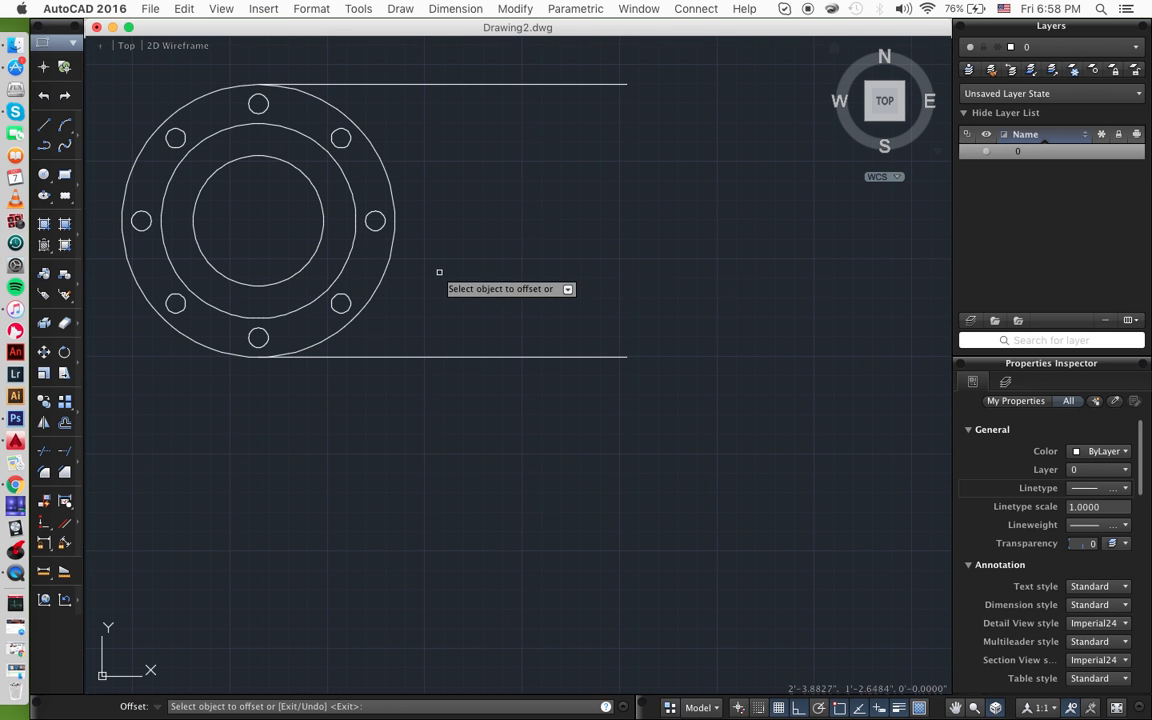
text(line)
key(Return)
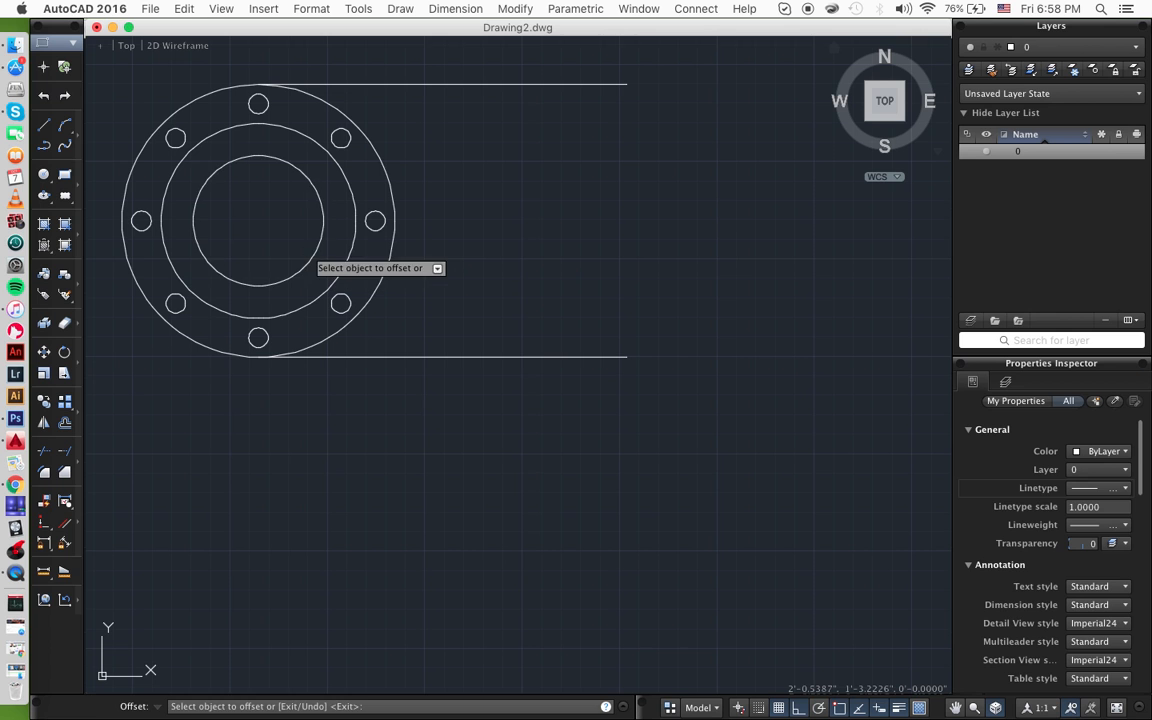
key(Escape)
text(line)
key(Return)
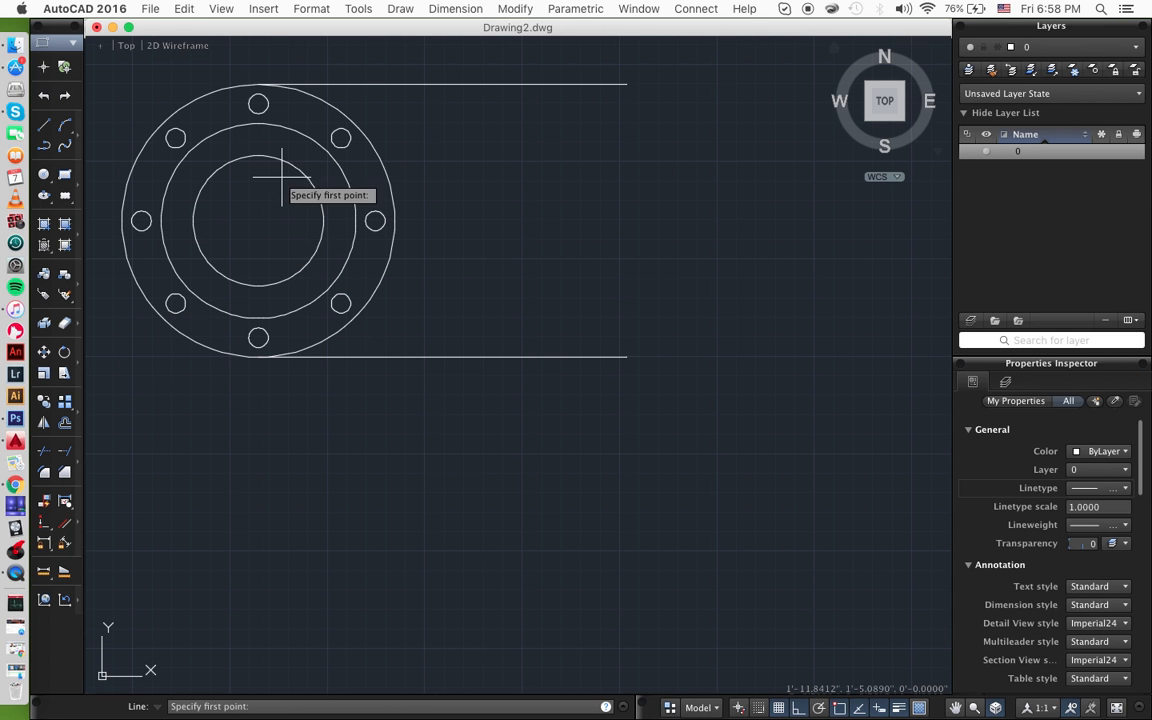
click(258, 219)
click(742, 212)
key(Return)
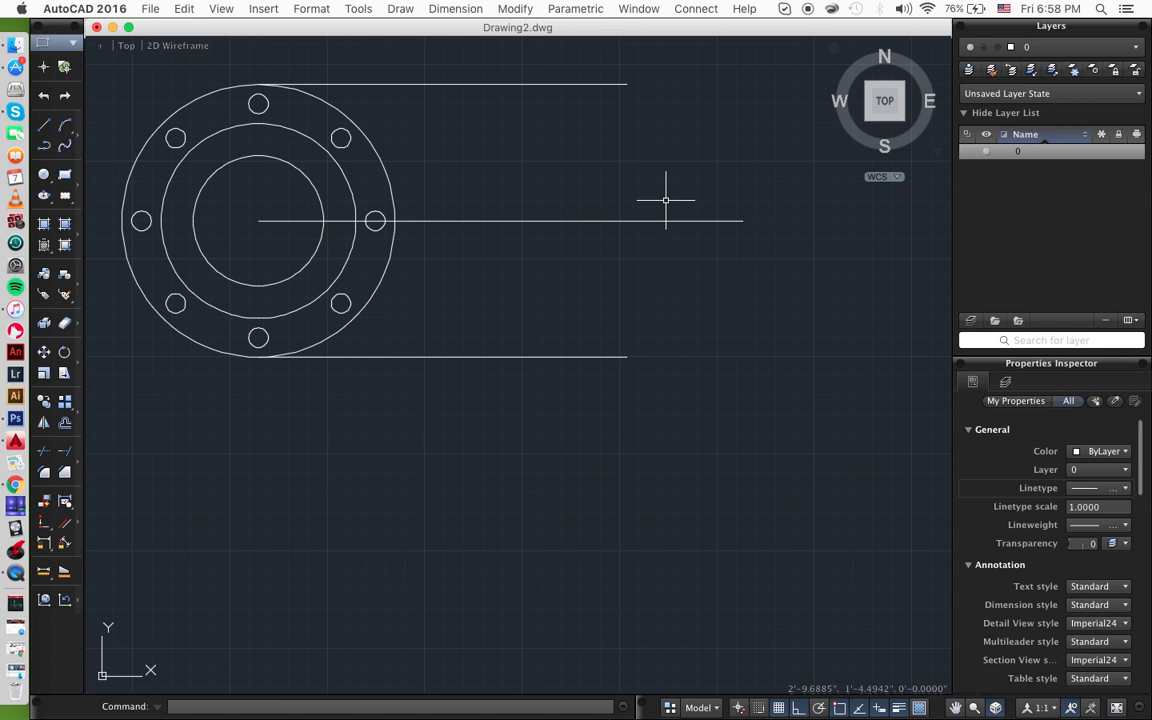
- Draw a horizontal line about 12 inches long to the right from the center of the bottom small hole
text(lin)
key(Return)
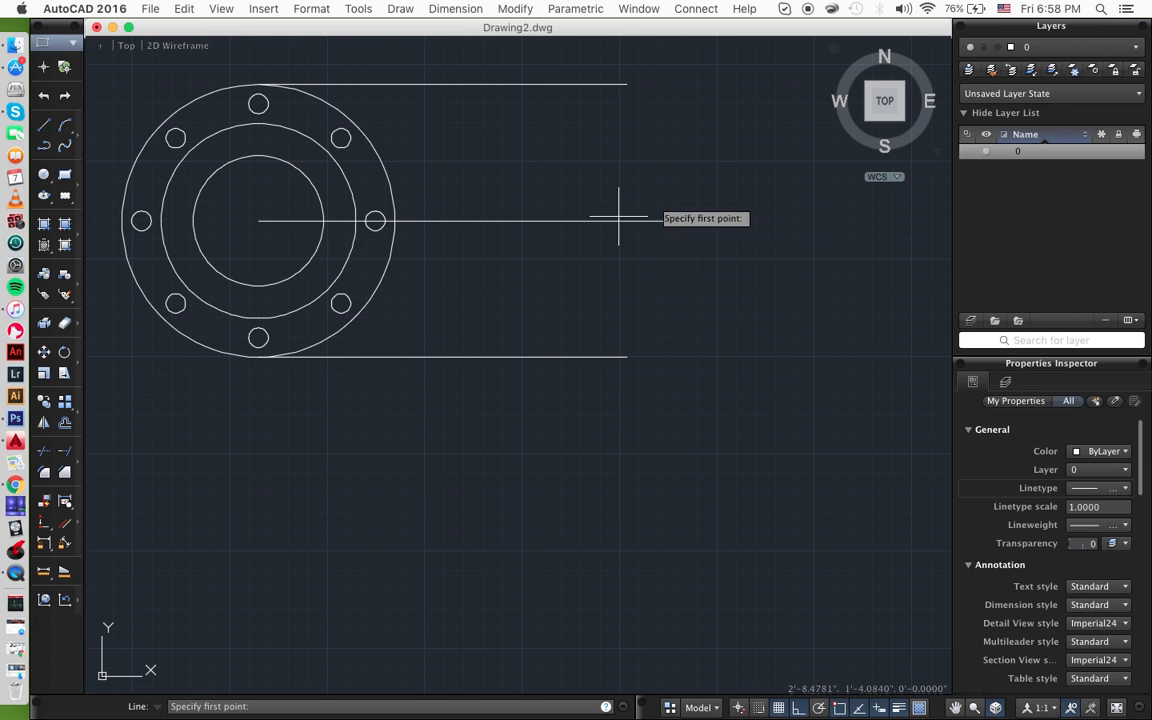
click(258, 338)
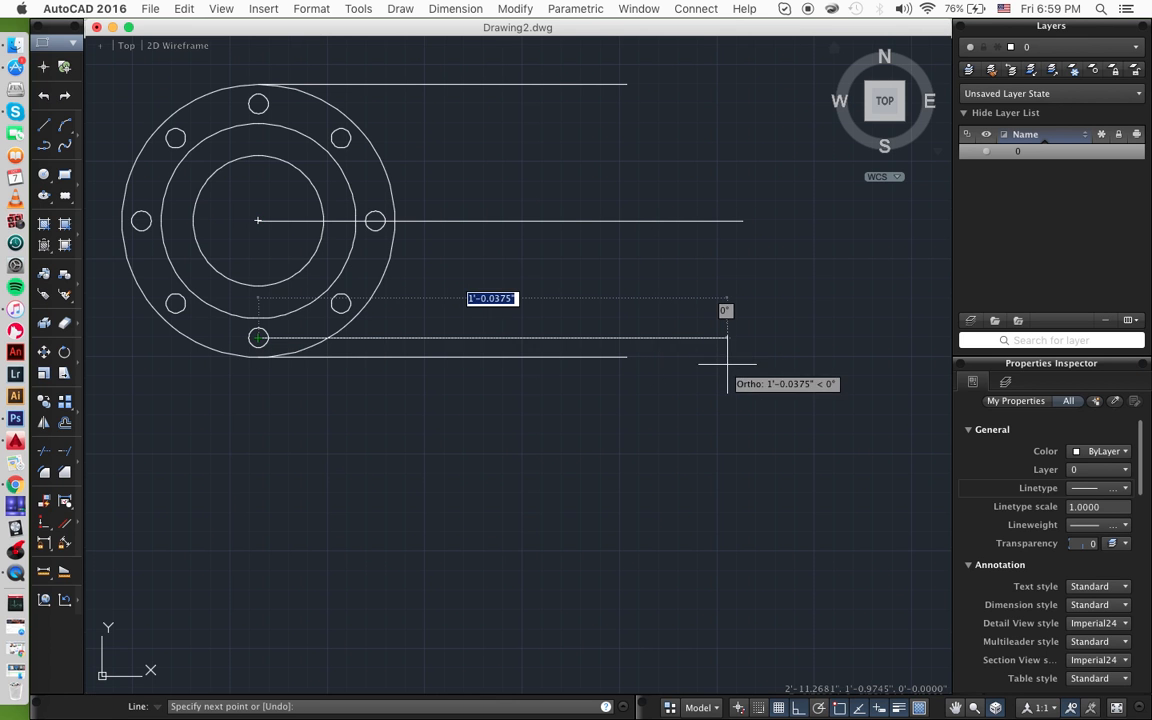
click(727, 362)
key(Return)
- Draw a horizontal line to the right from the center of the top small hole, past the end of the upper tangent line
text(l)
key(Return)
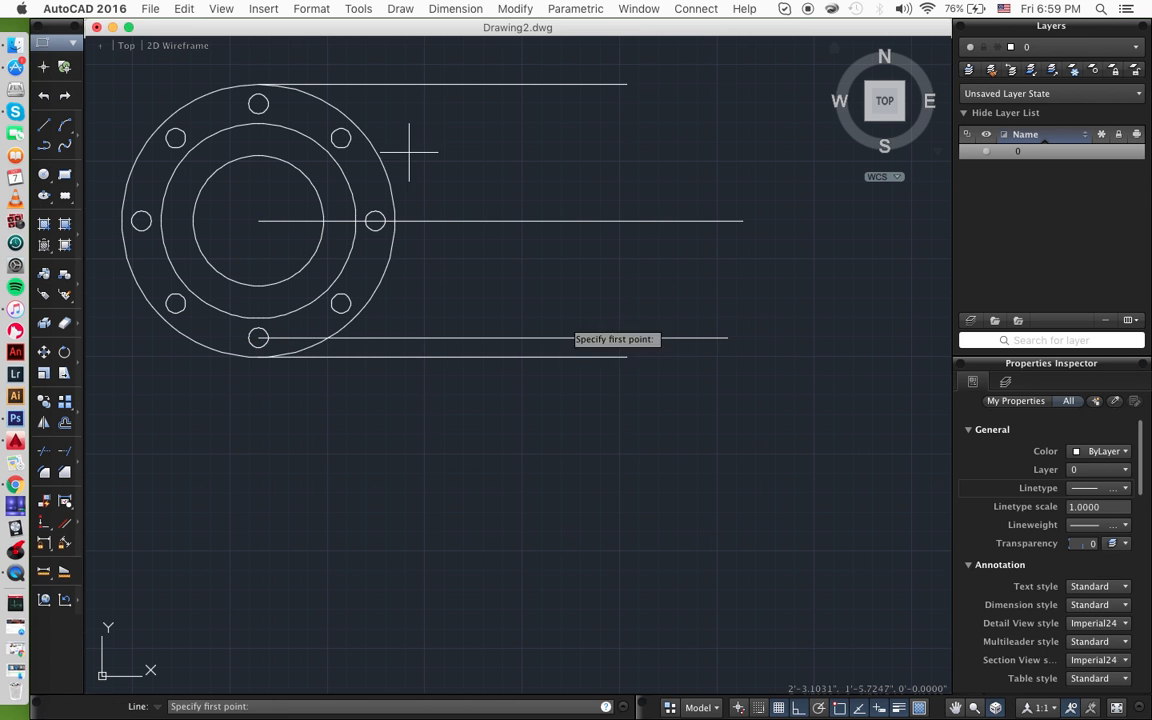
click(258, 103)
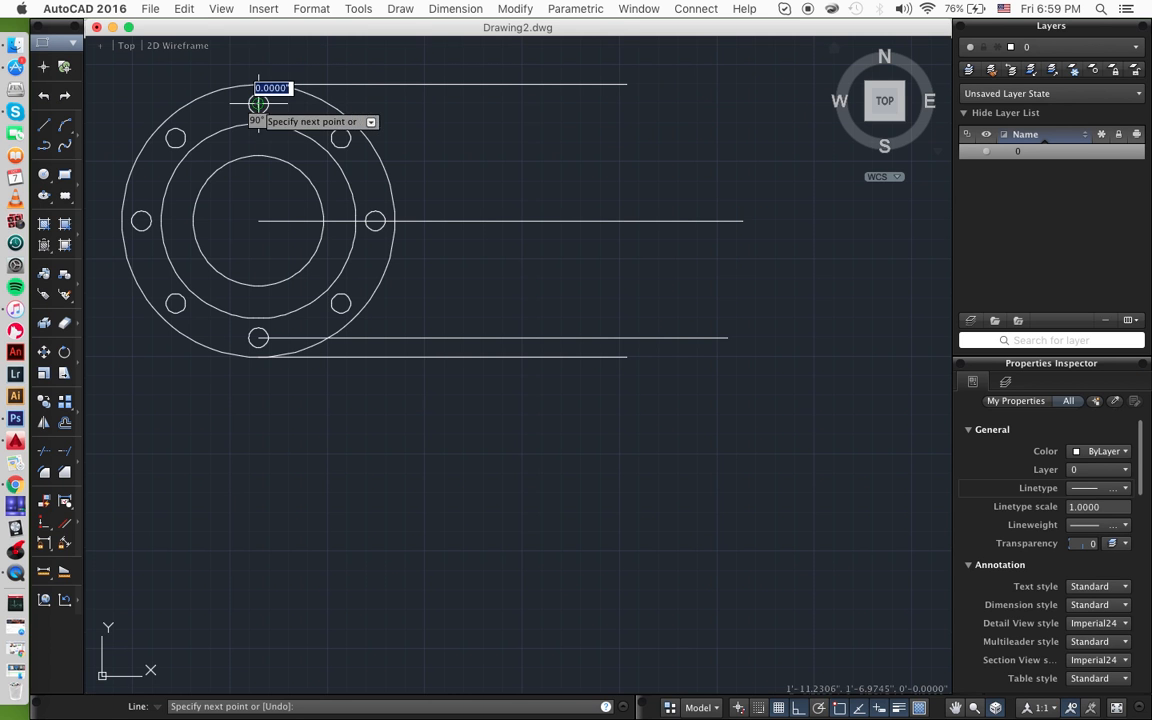
click(683, 110)
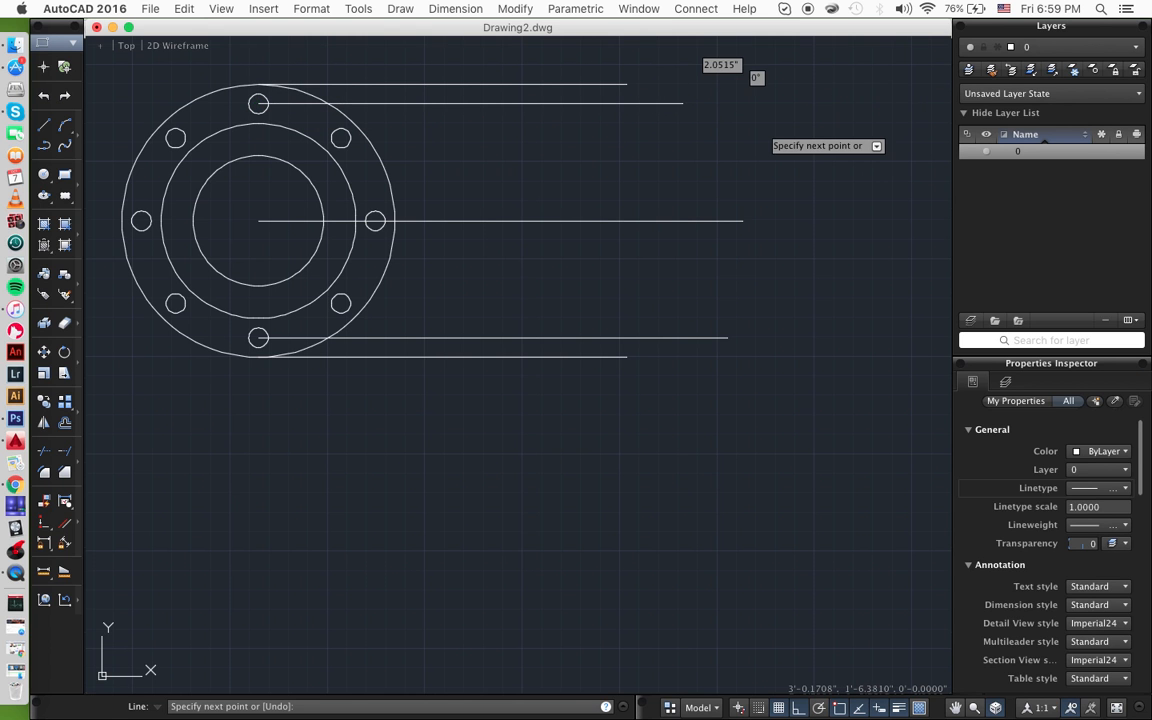
key(Return)
- Draw a vertical line to the right of the flange, crossing all five horizontal projection lines
text(l)
key(Return)
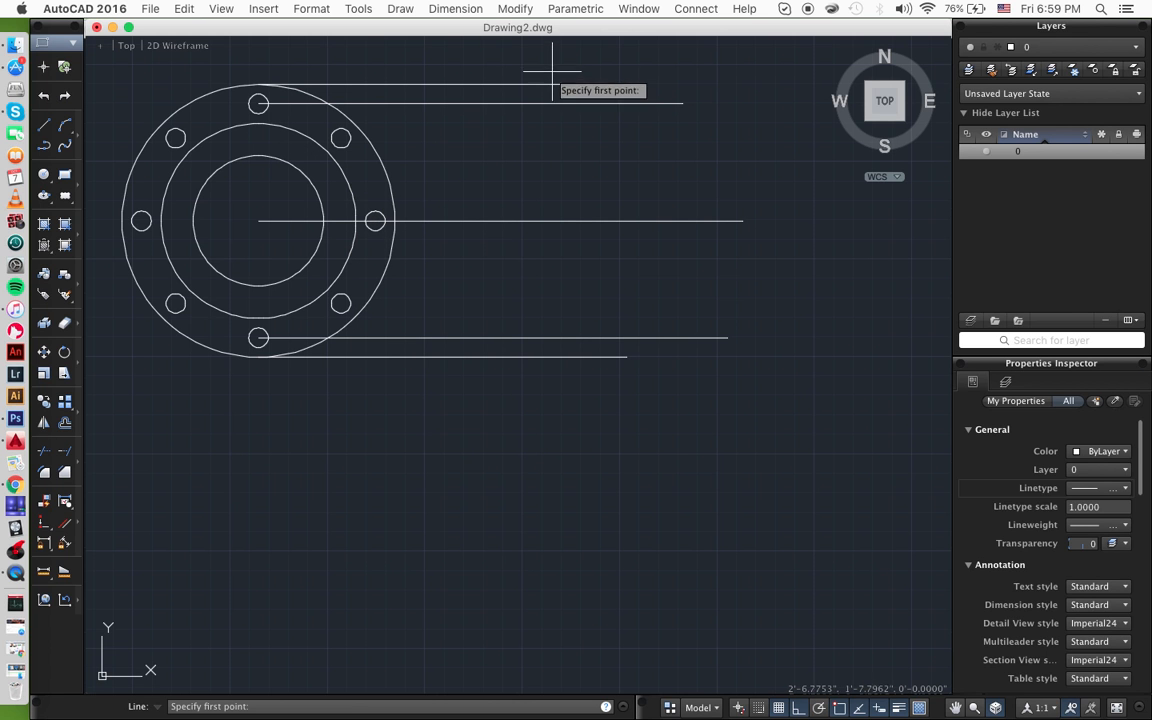
click(522, 65)
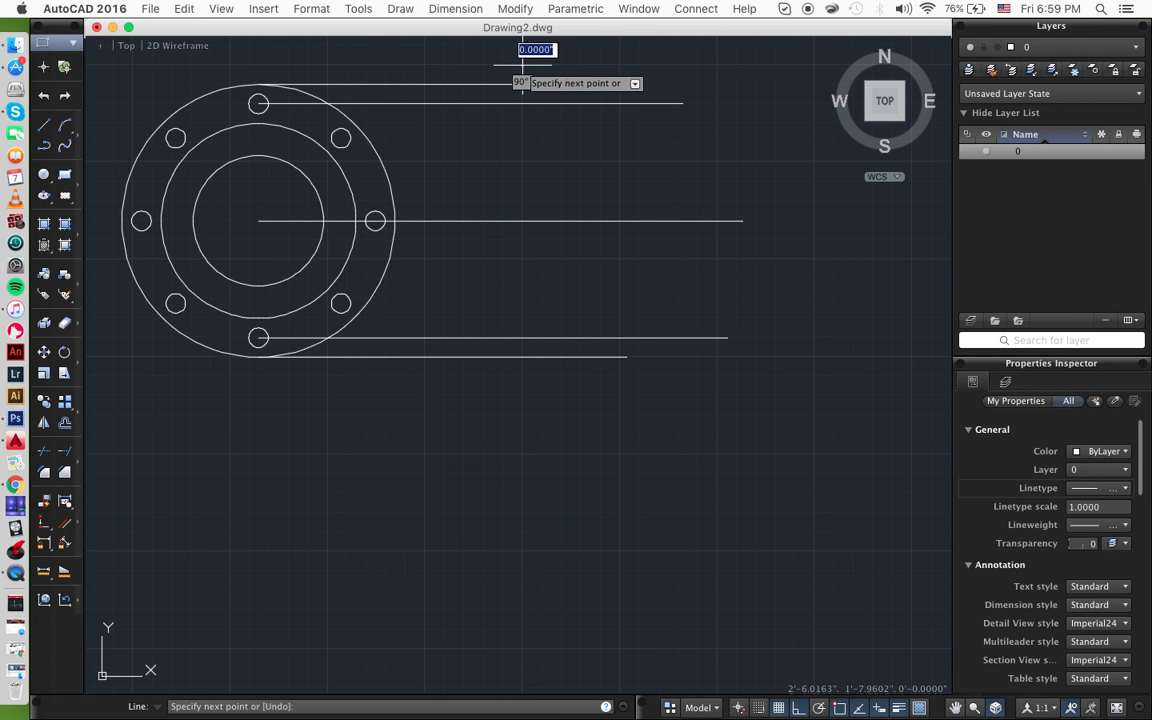
click(522, 479)
key(Return)
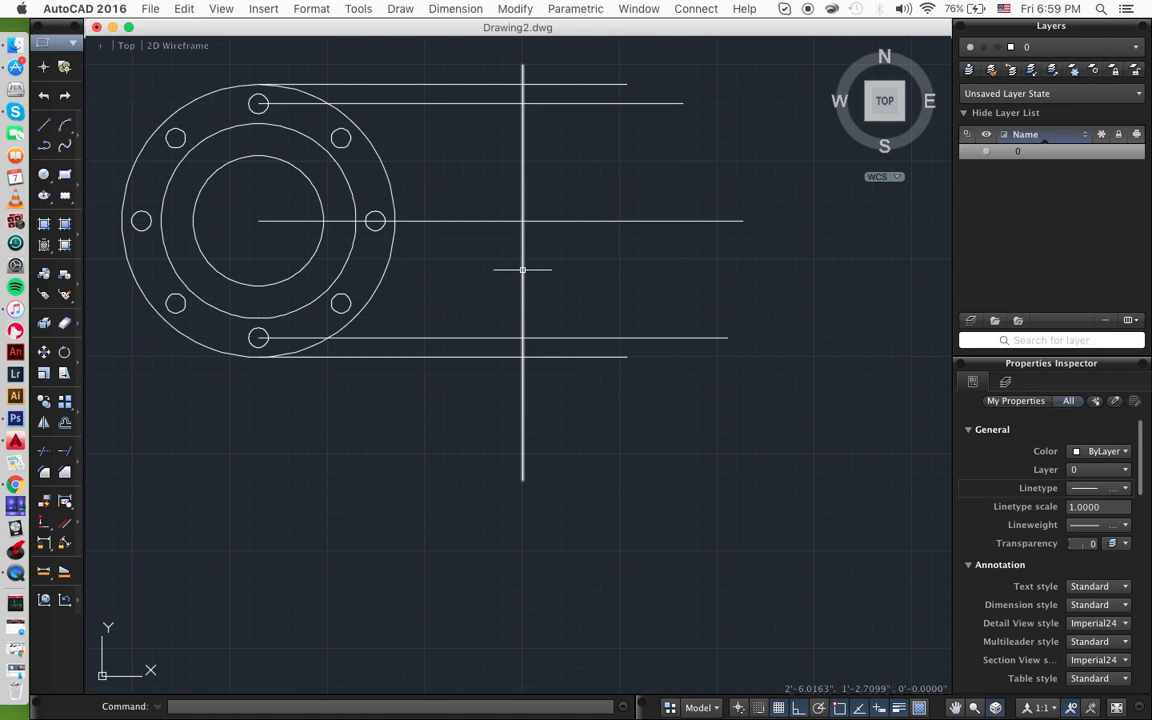
click(273, 128)
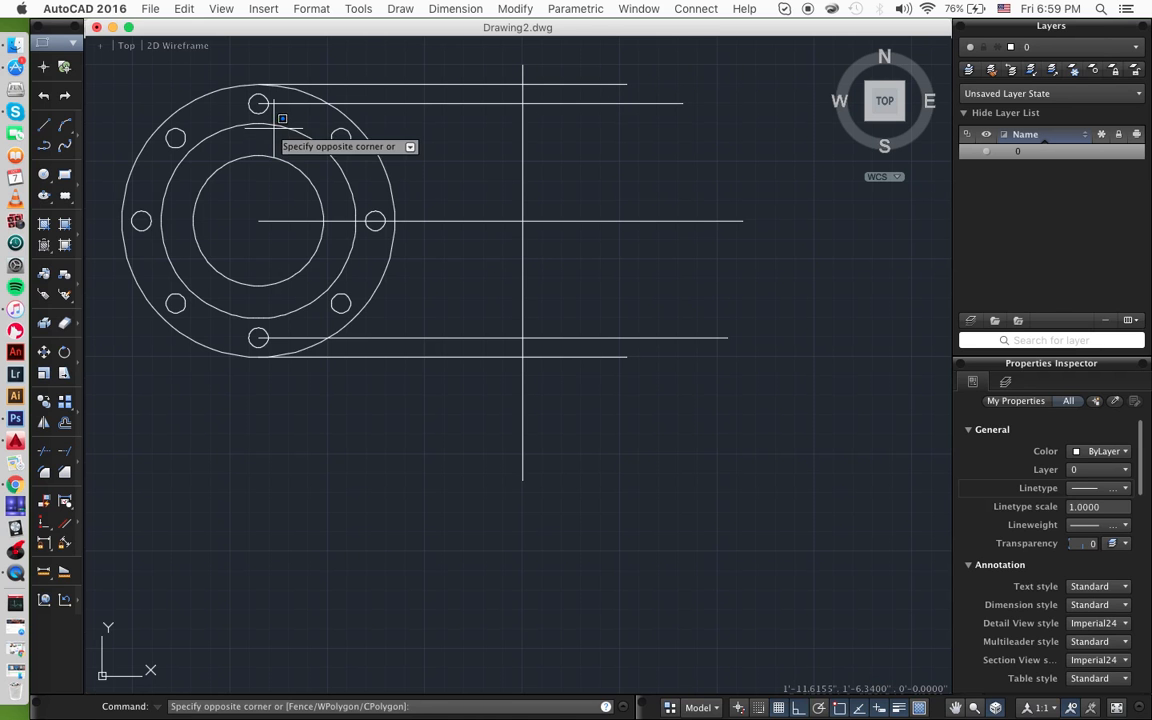
click(280, 127)
click(285, 128)
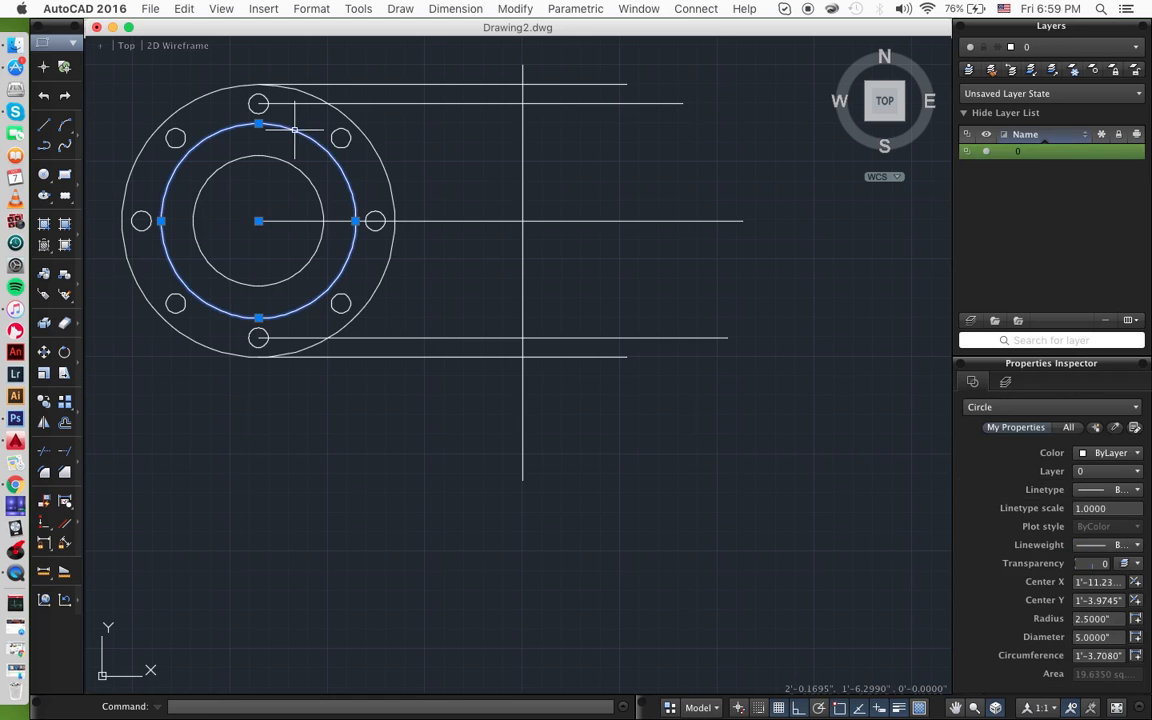
- Draw vertical line segments from the top small hole's center through the shared center to the bottom small hole's center
text(line)
key(Return)
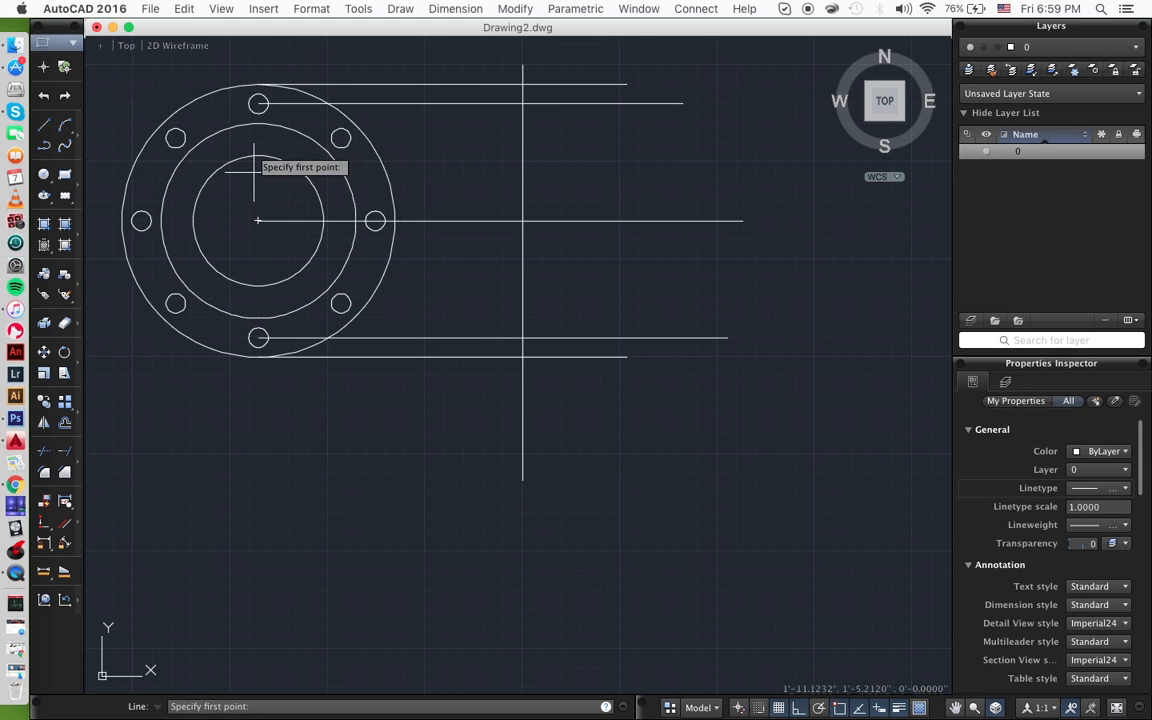
click(258, 103)
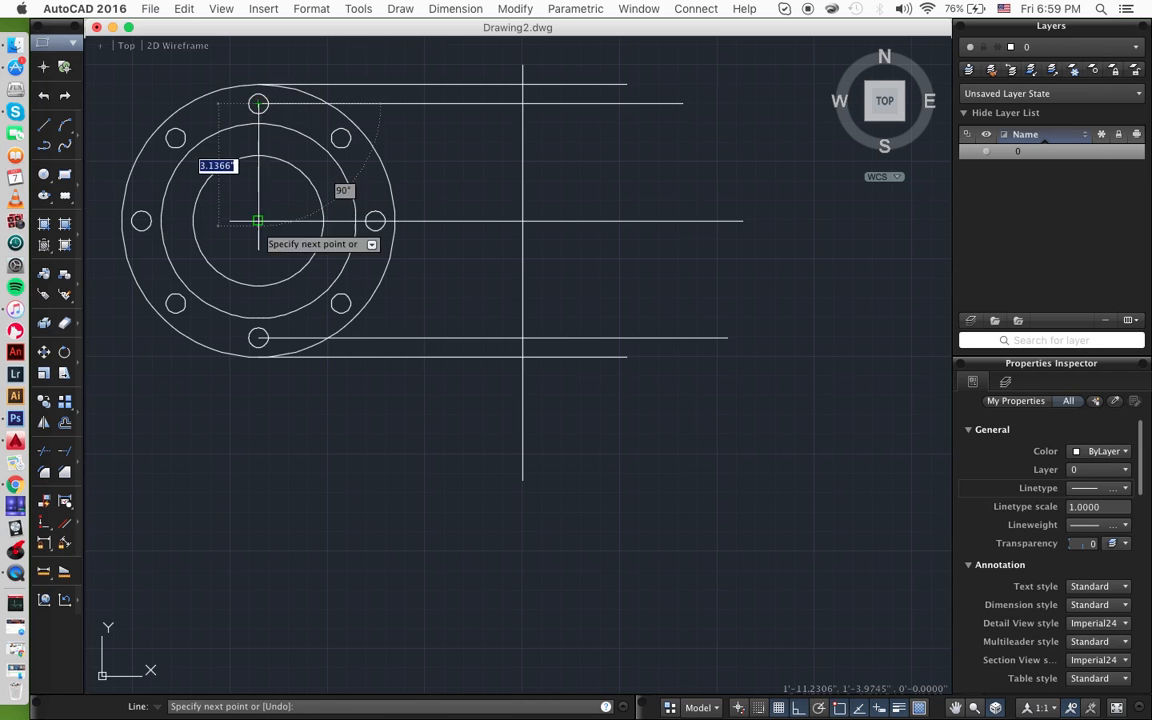
click(258, 337)
key(Escape)
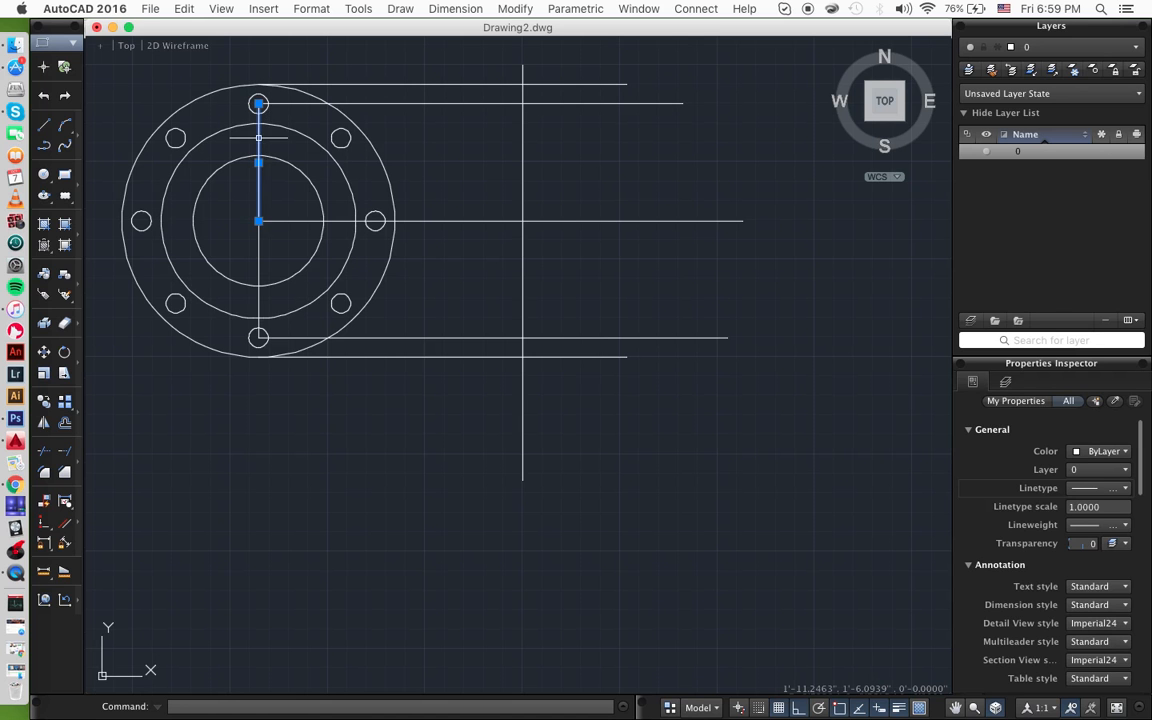
- Delete the two vertical line segments joining the top and bottom small holes through the shared center
click(258, 185)
click(260, 251)
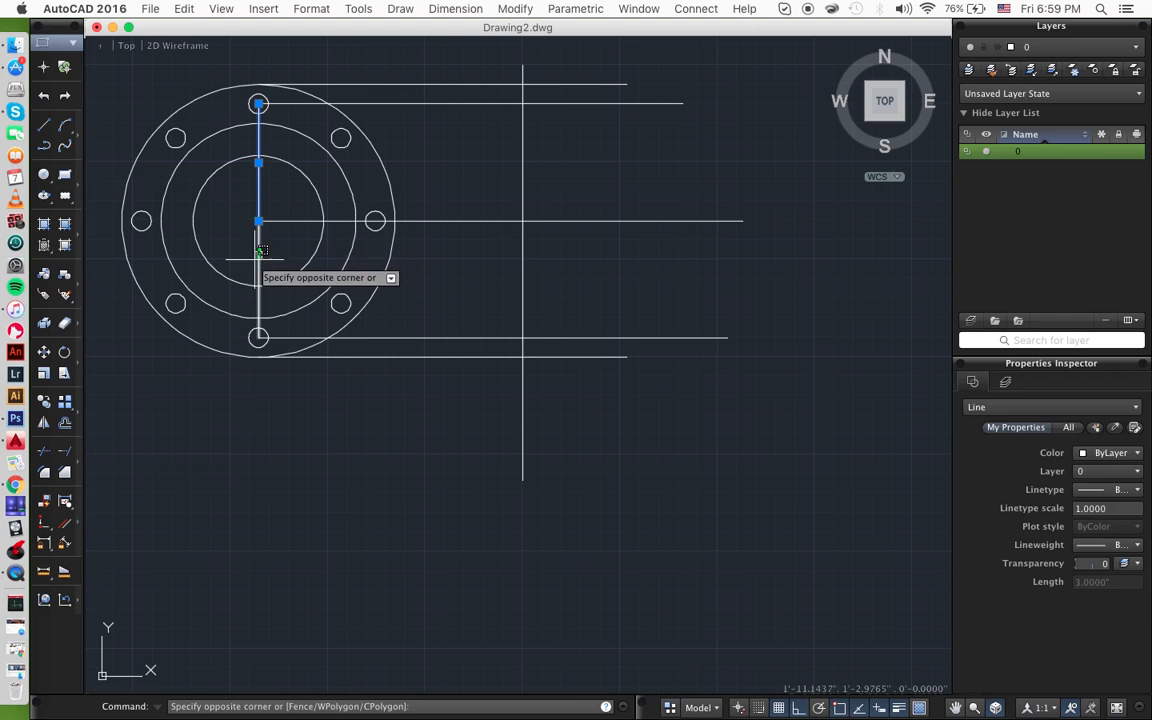
click(255, 259)
key(Delete)
- Draw a single vertical line from the bottom small hole's center to the top small hole's center
text(line)
key(Return)
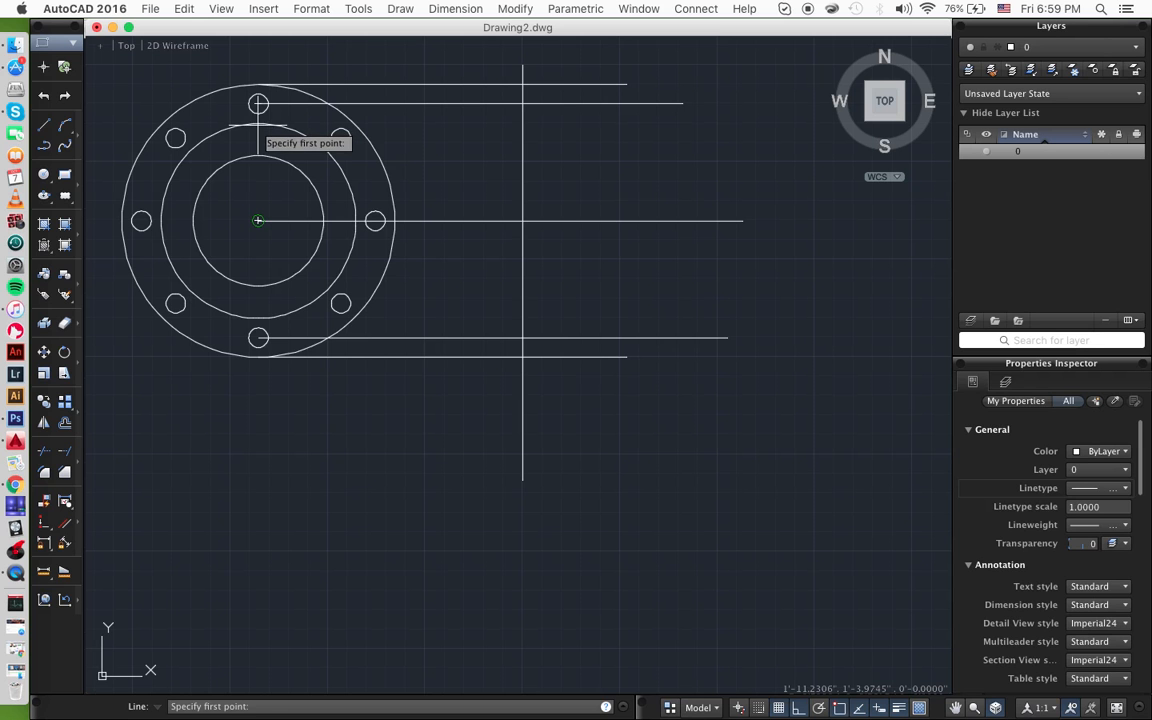
click(258, 338)
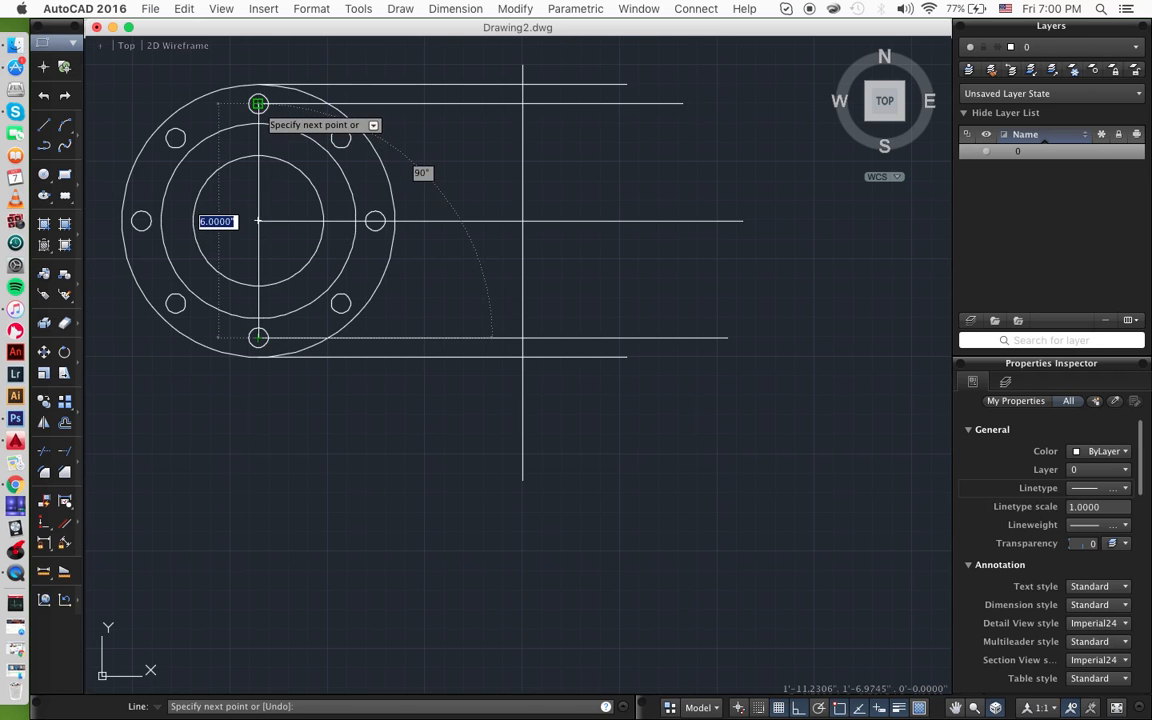
click(258, 104)
key(Return)
- Draw a horizontal projection line to the right from the lowest point of the middle circle, past the vertical line beside the flange
key(Return)
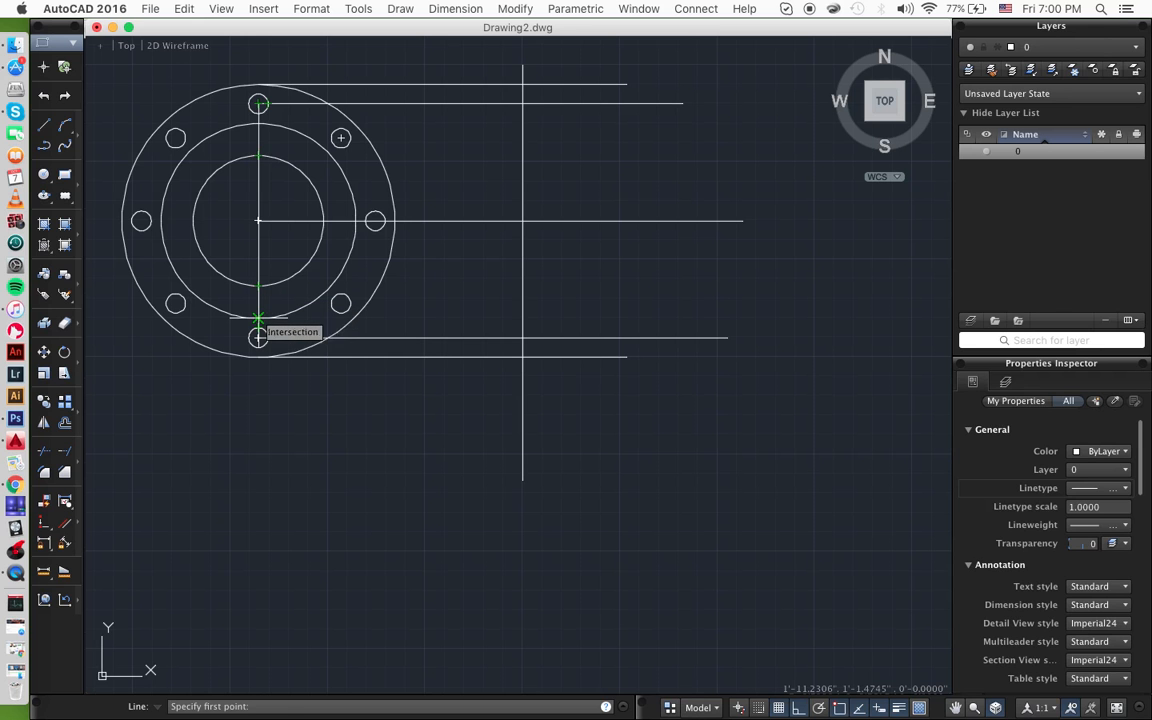
click(258, 318)
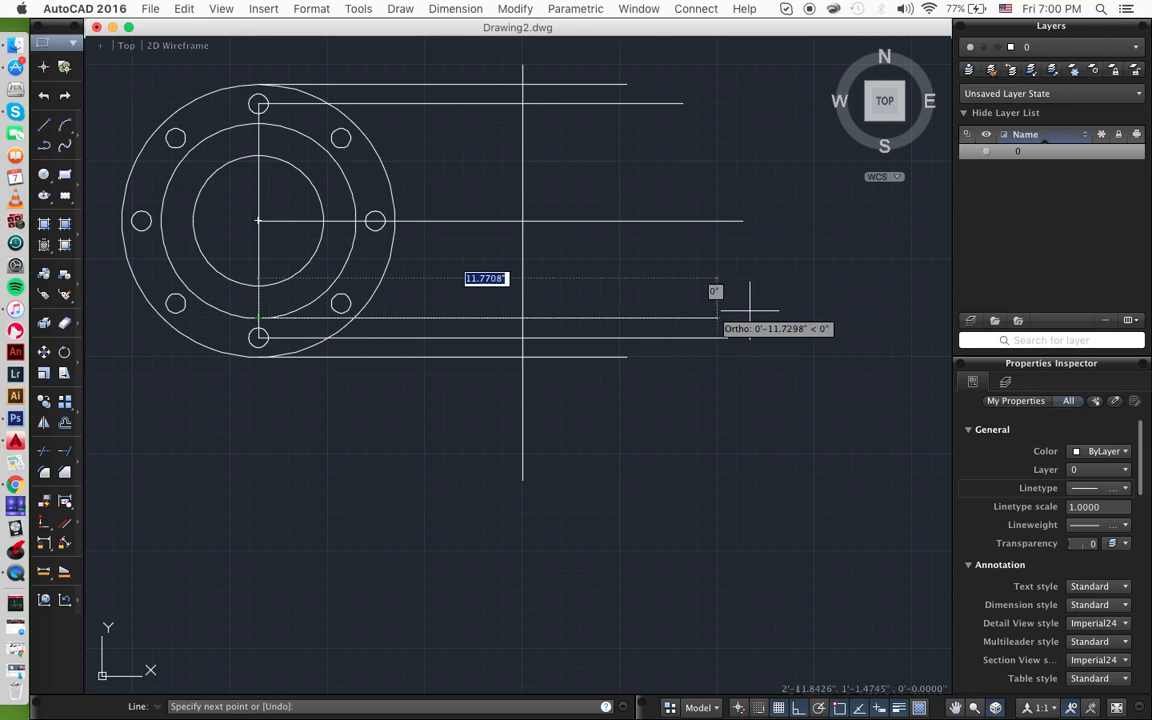
click(782, 318)
key(Escape)
- Draw a horizontal projection line to the right from the lowest point of the inner circle, past the vertical line
text(line)
key(Return)
click(258, 286)
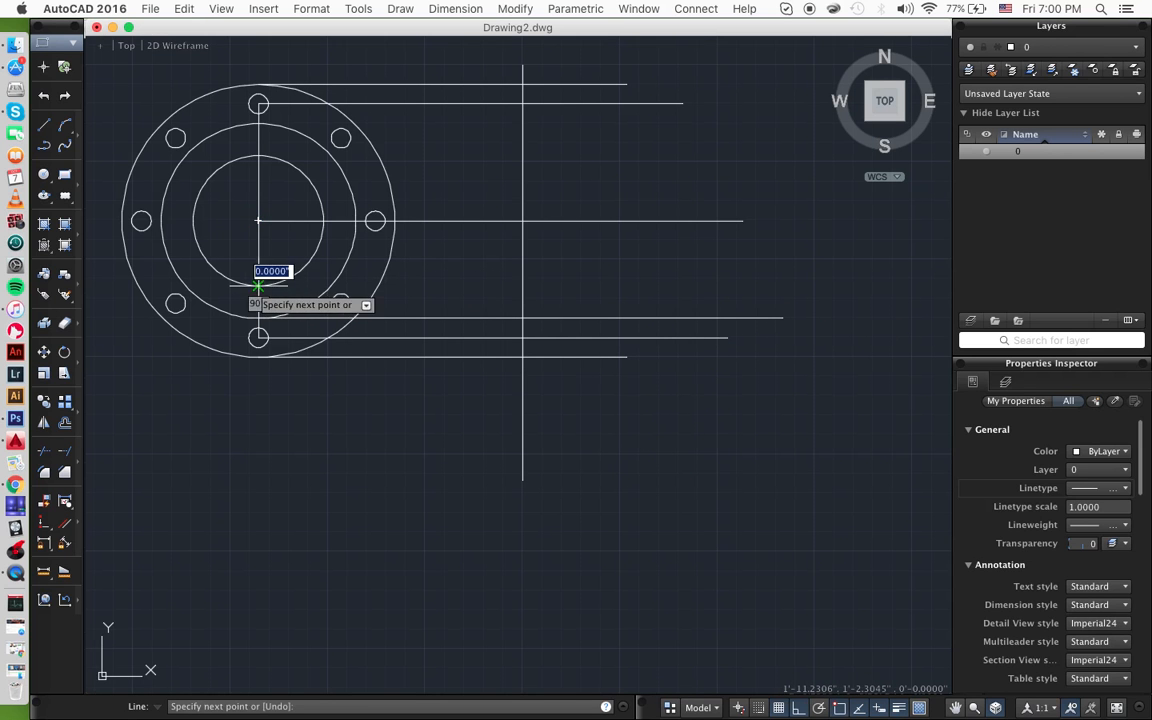
click(738, 276)
key(Escape)
- Draw a horizontal projection line to the right from the highest point of the inner circle, past the vertical line
text(lin)
key(Return)
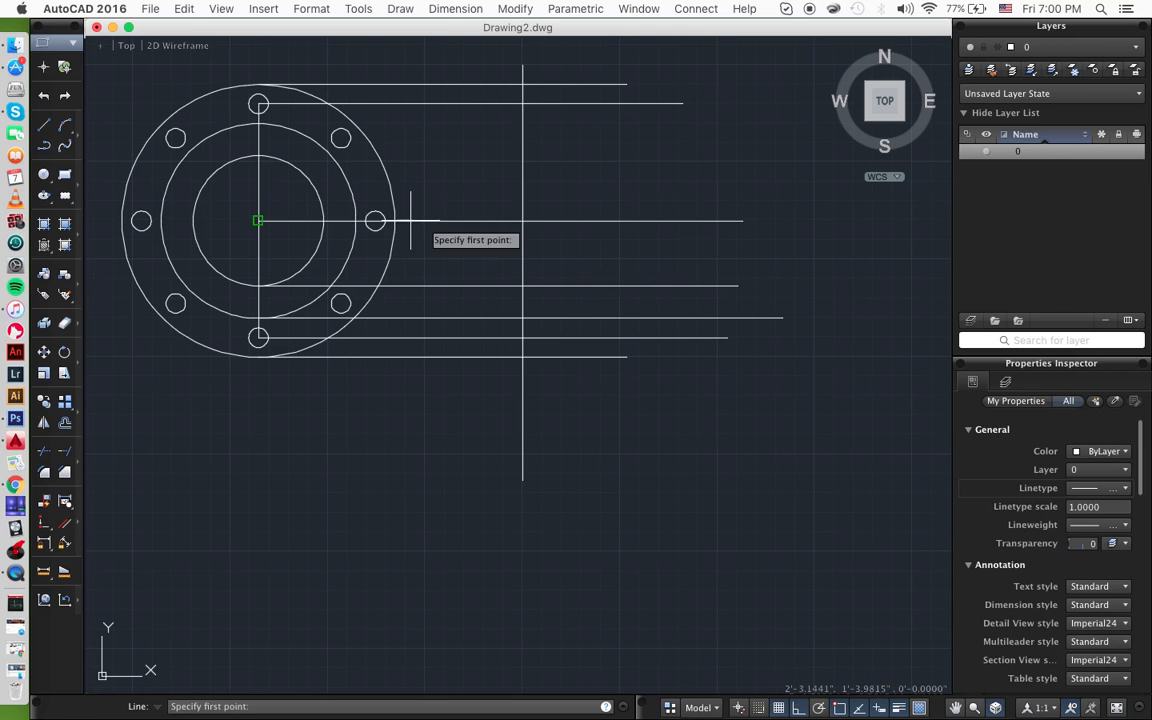
click(258, 155)
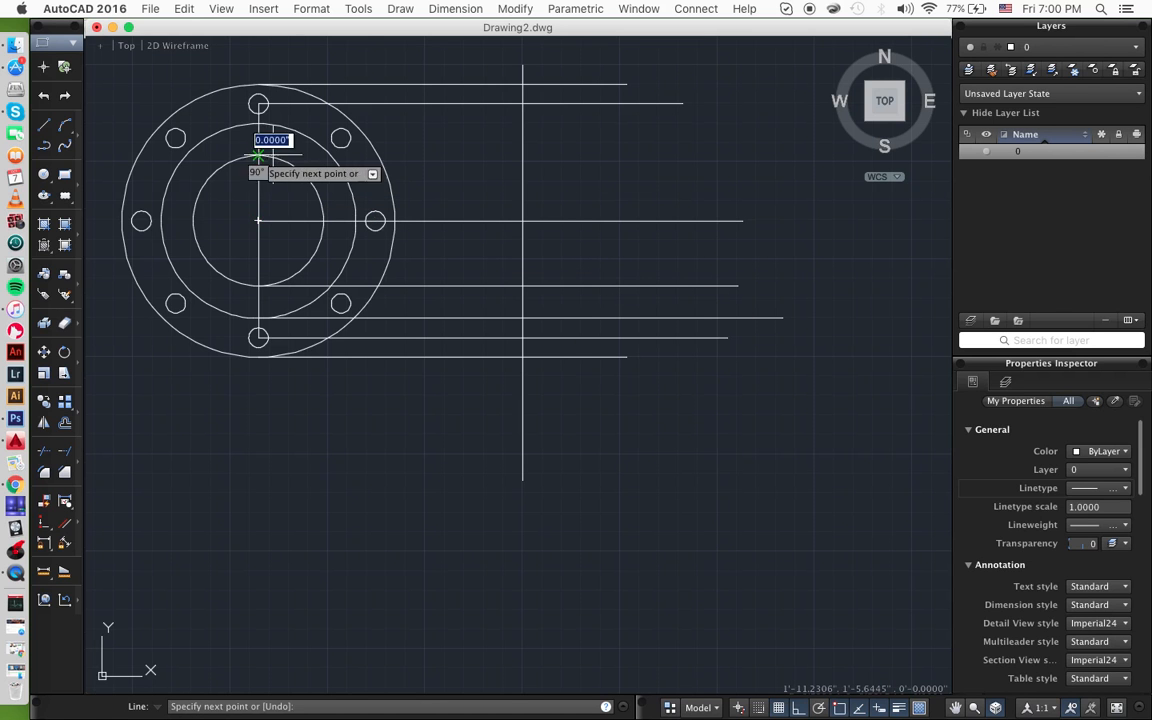
click(730, 140)
key(Escape)
- Draw a horizontal projection line to the right from the highest point of the middle circle, past the vertical line
text(l)
key(Return)
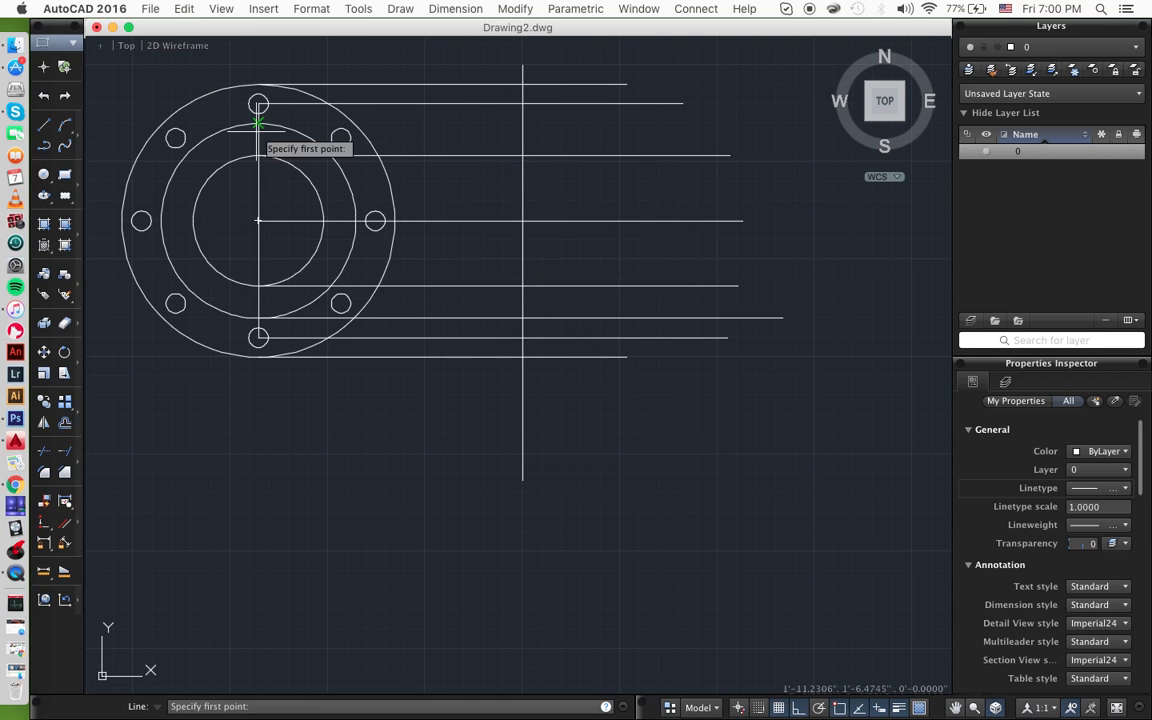
click(258, 122)
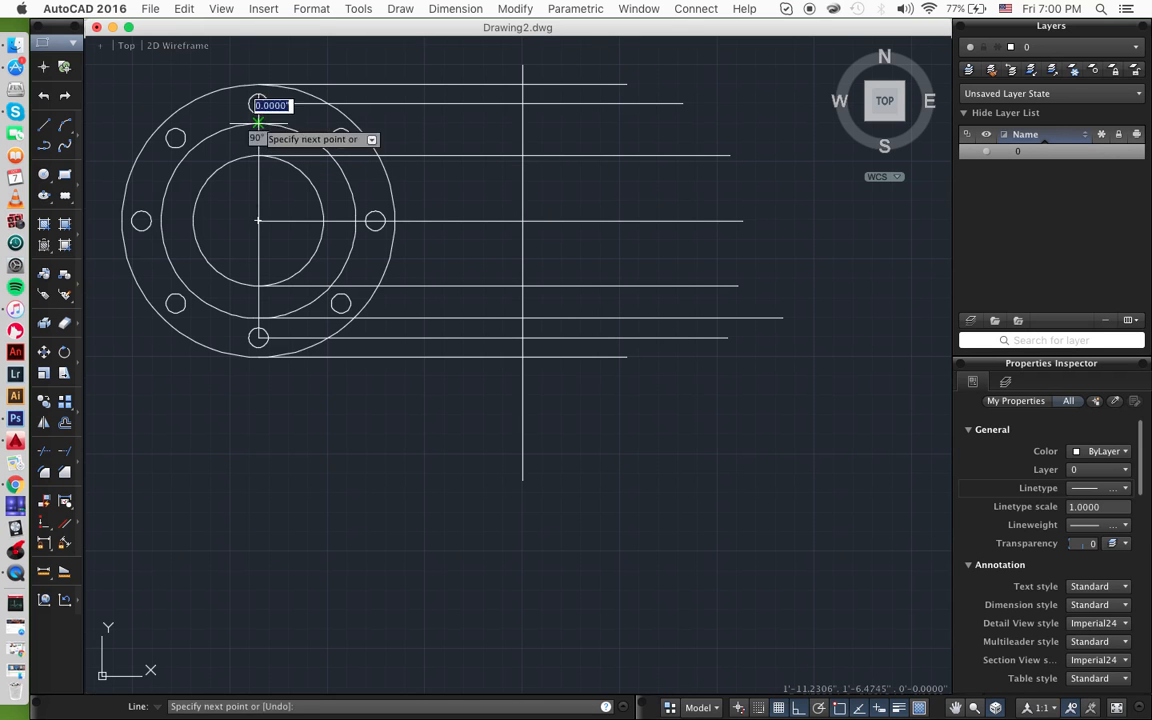
click(747, 118)
key(Escape)
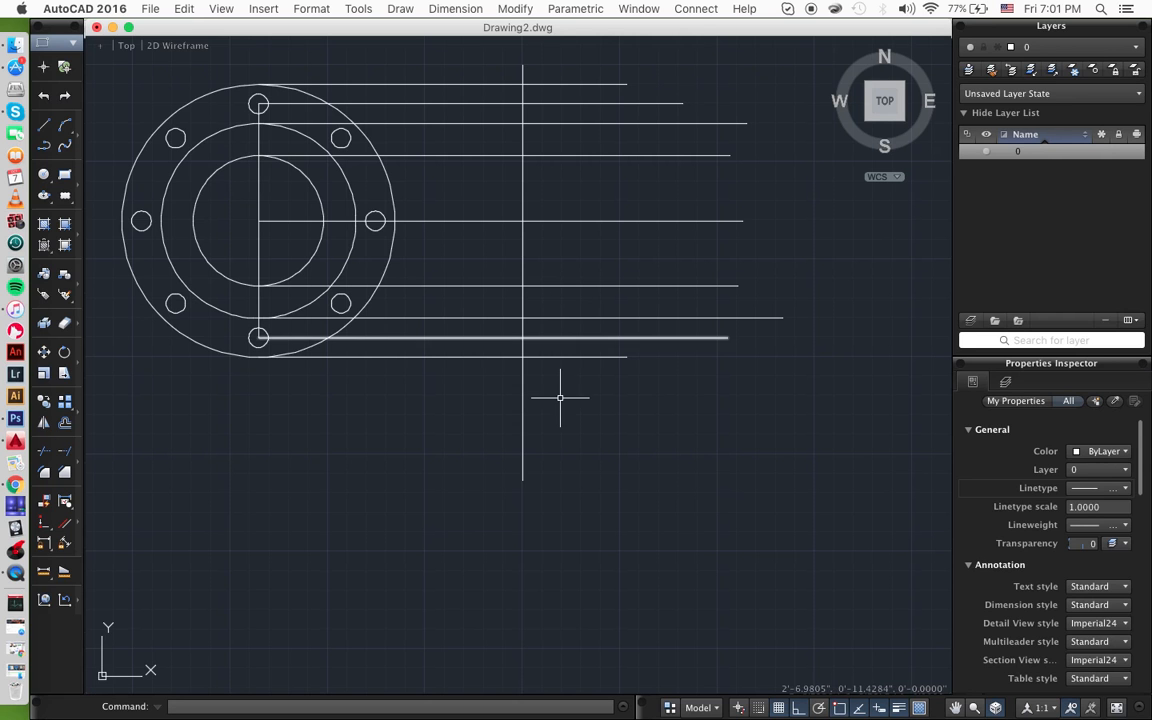
- Offset the vertical line beside the flange 2.22 inches to the right
click(523, 407)
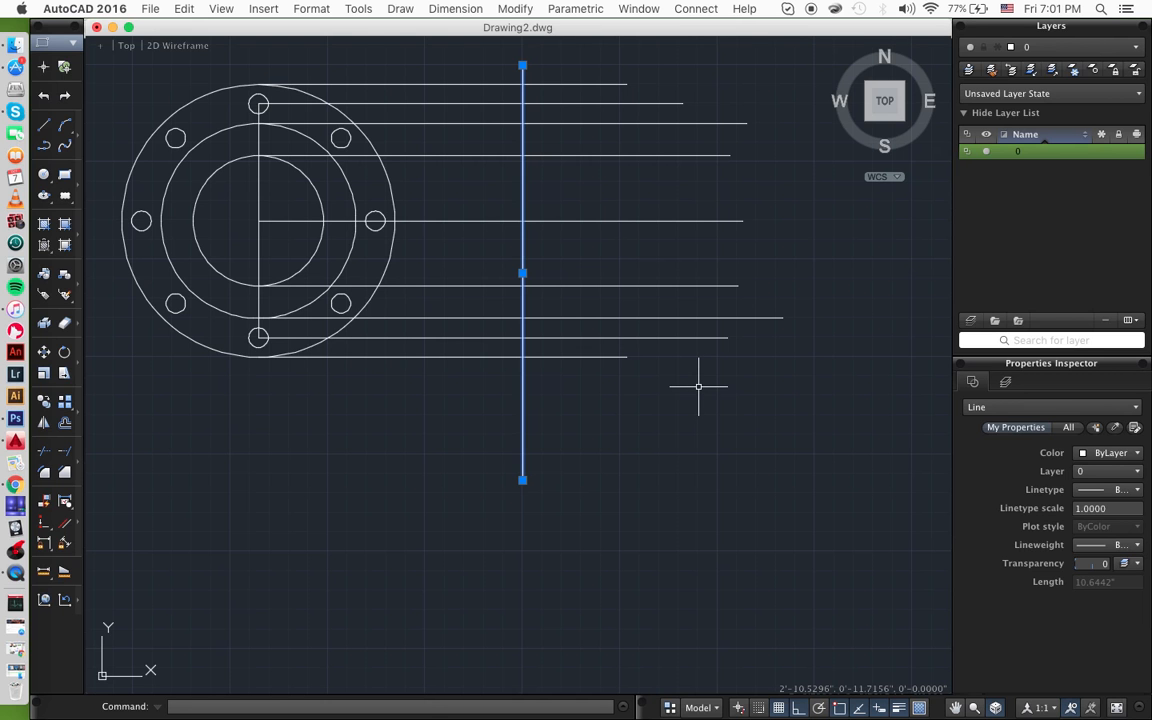
text(offset)
key(Return)
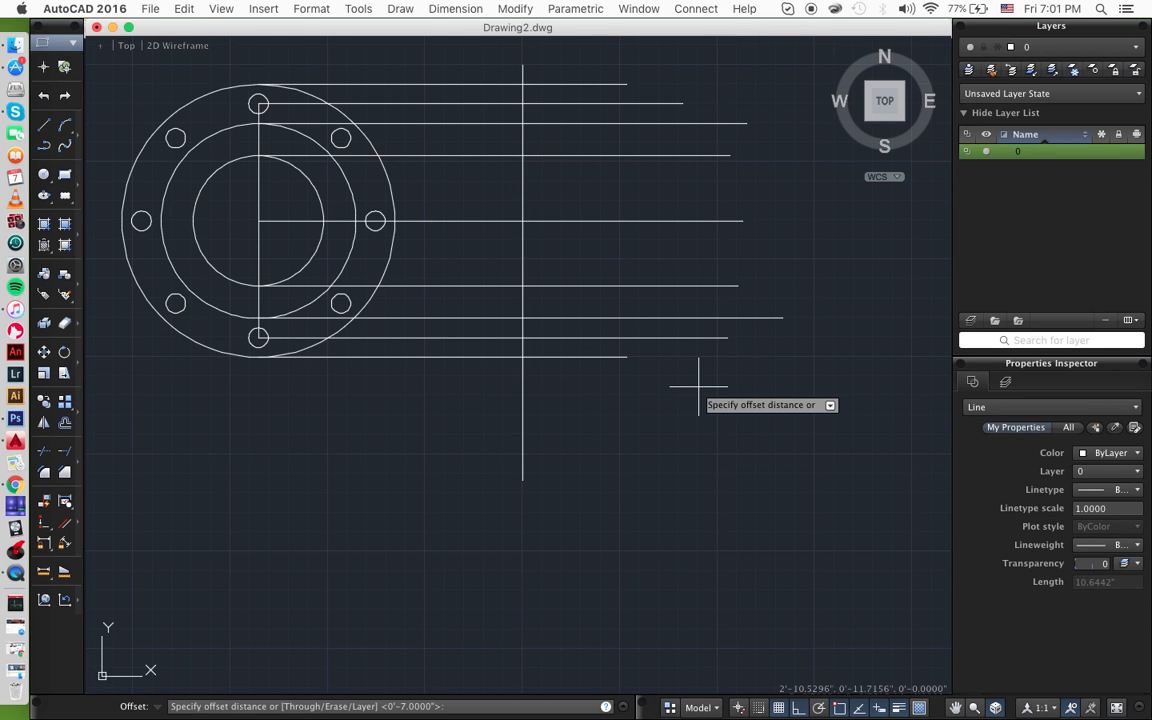
text(2.22)
key(Return)
click(766, 378)
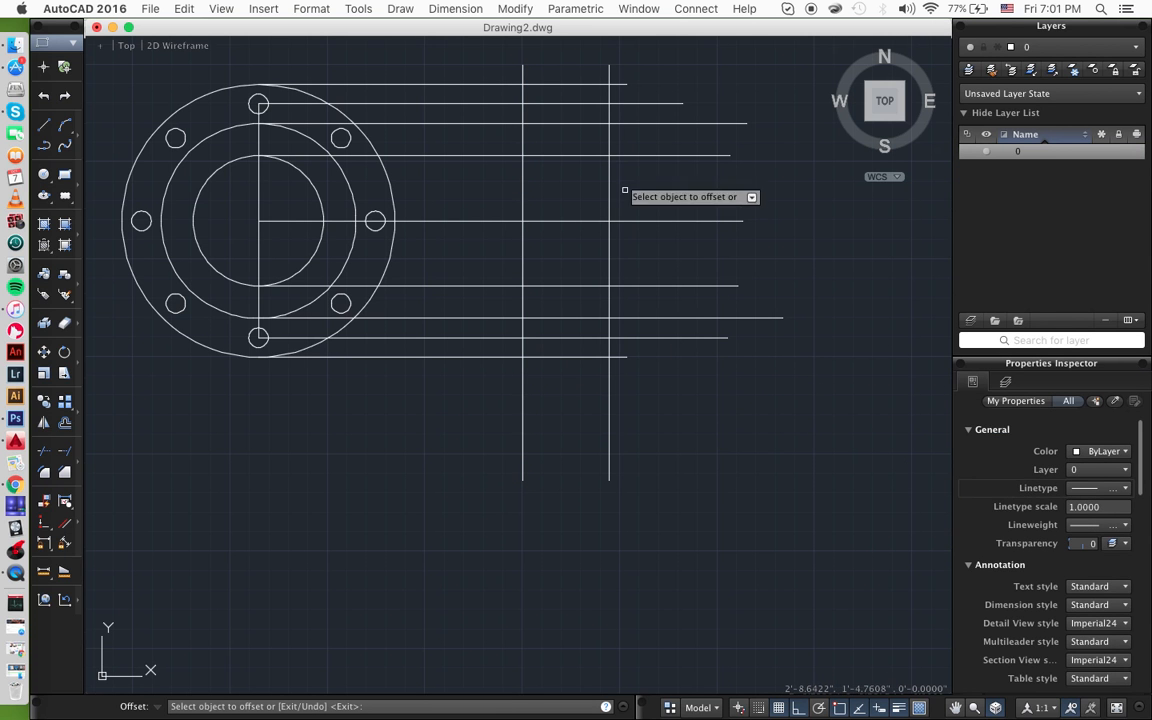
scroll(532, 158, up, 1)
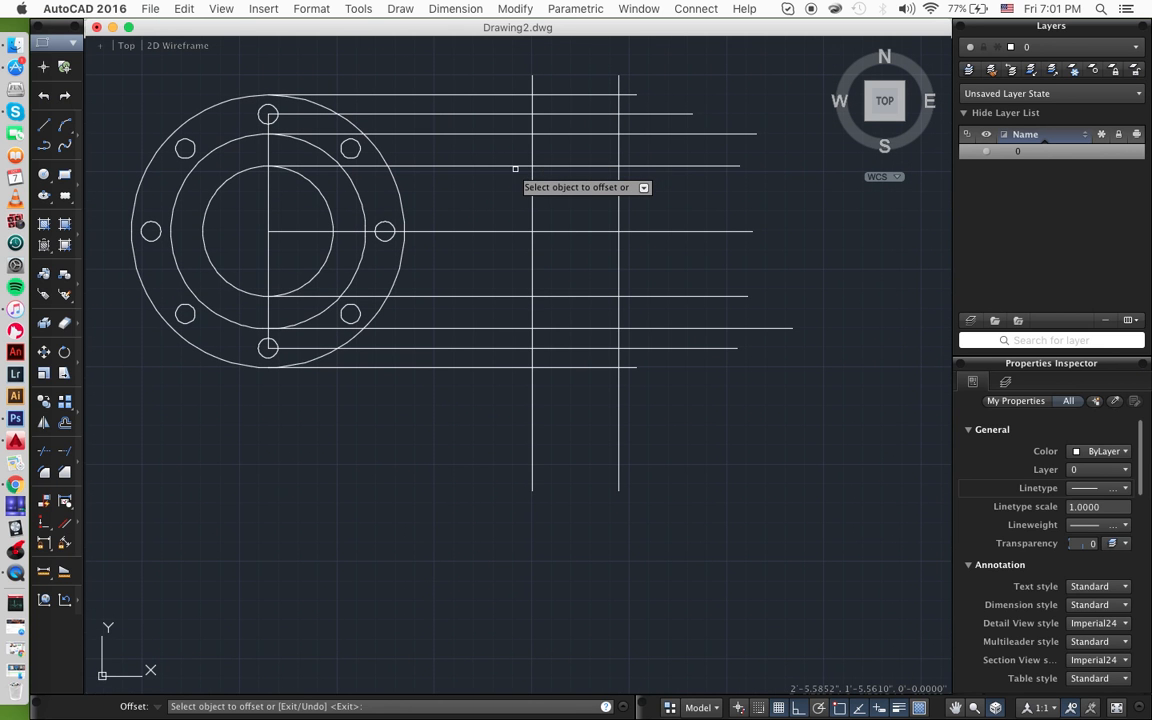
key(Escape)
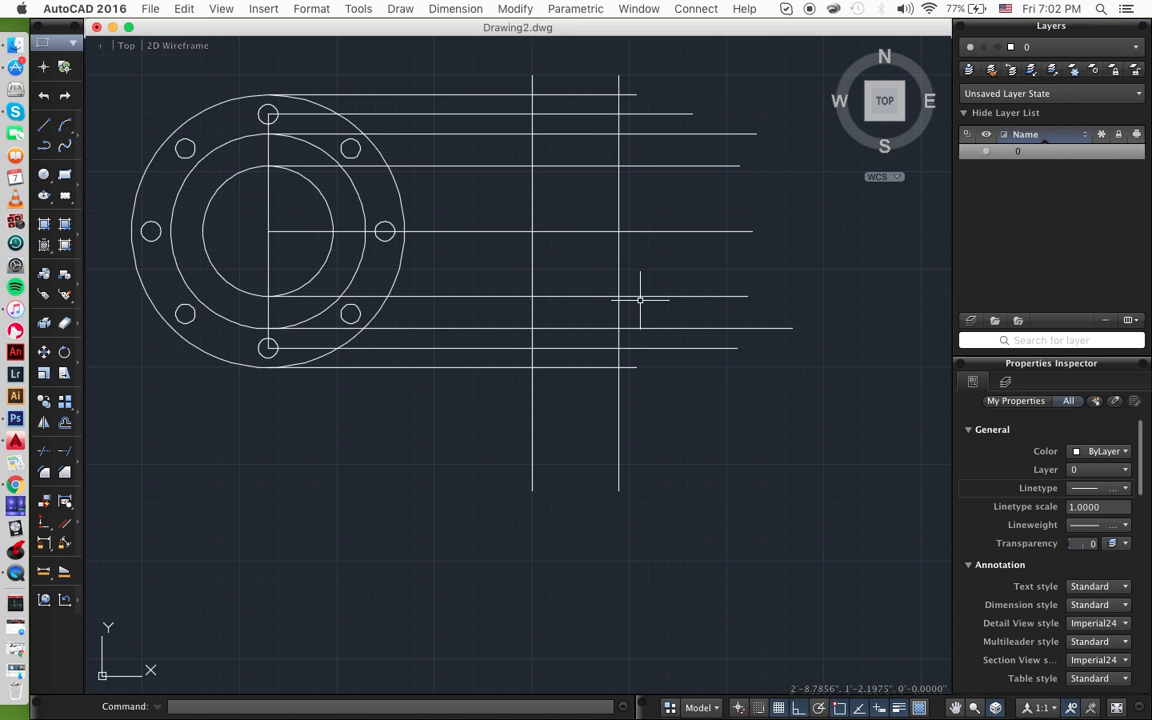
- Offset the rightmost vertical line 0.75 inches to the left
click(618, 314)
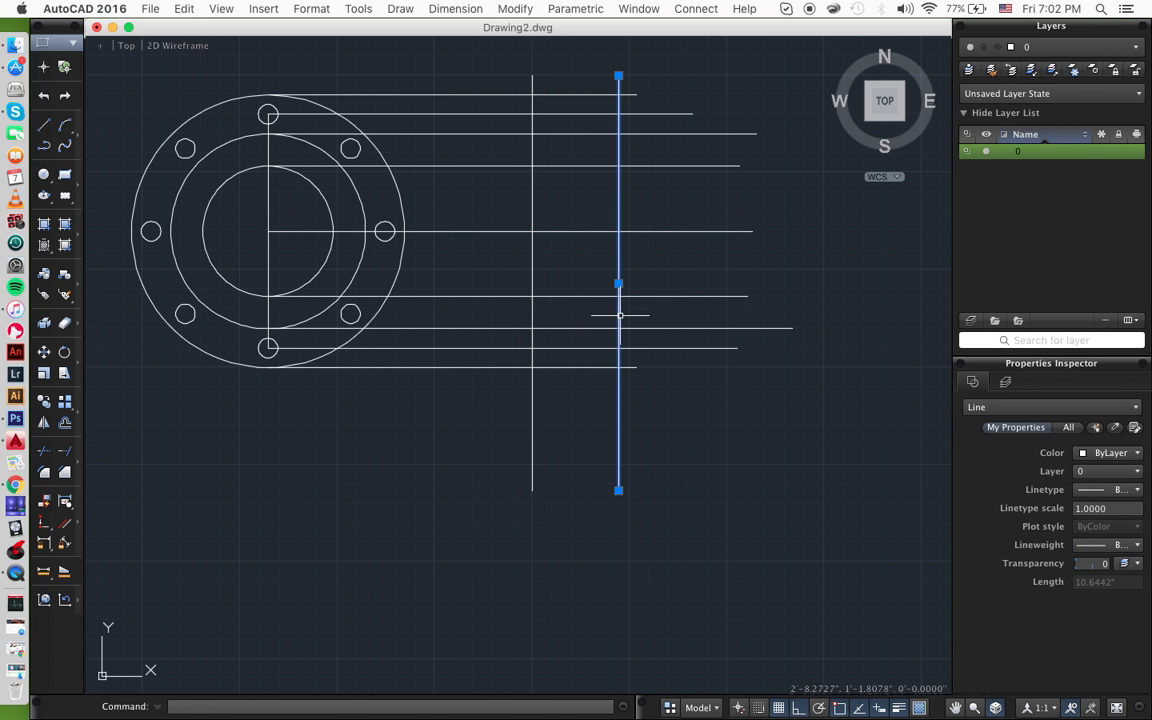
text(off)
key(Return)
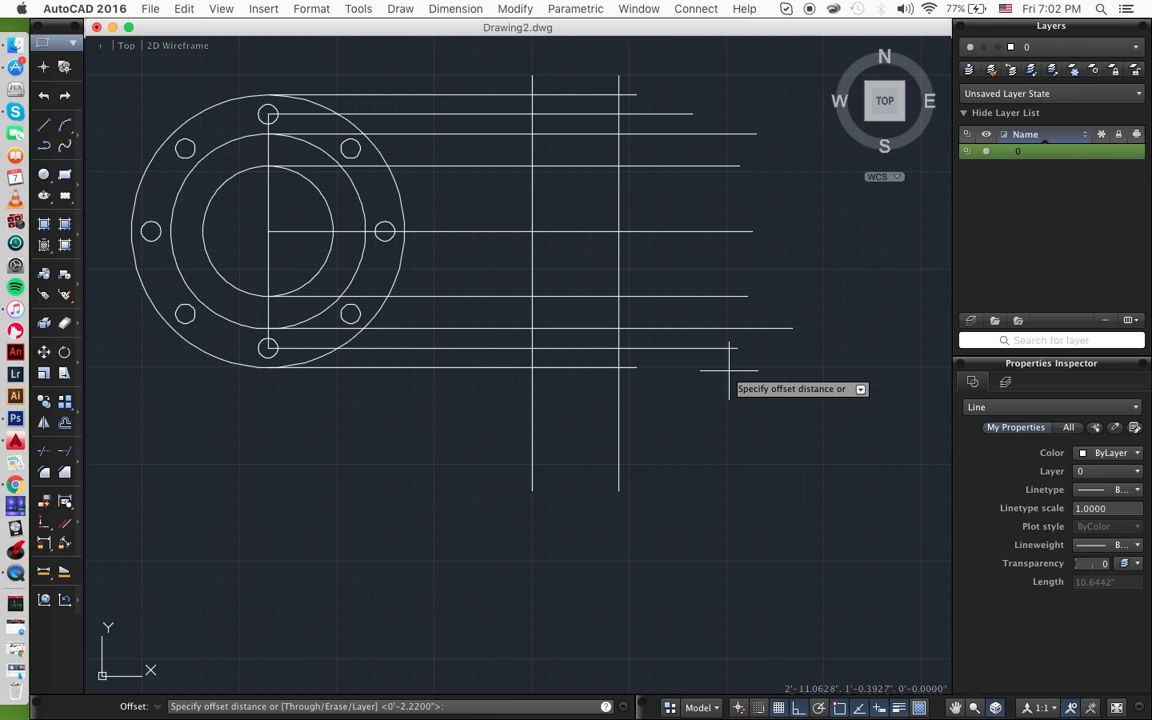
text(.75)
key(Return)
click(618, 372)
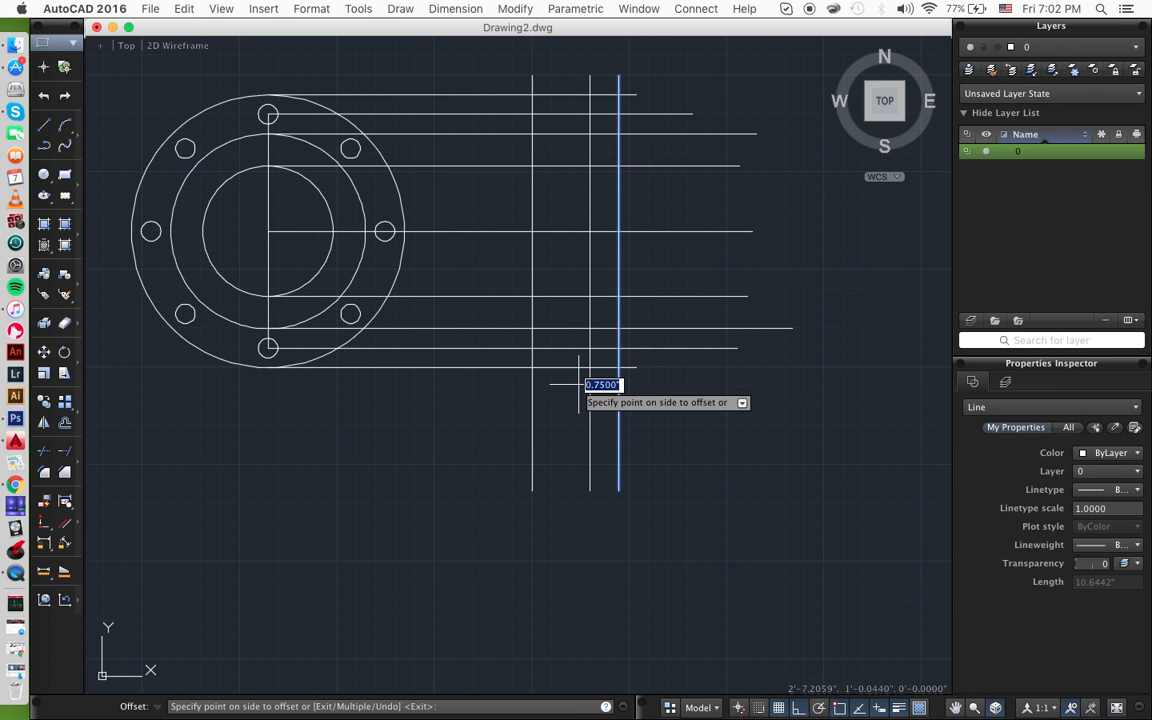
click(586, 386)
key(Escape)
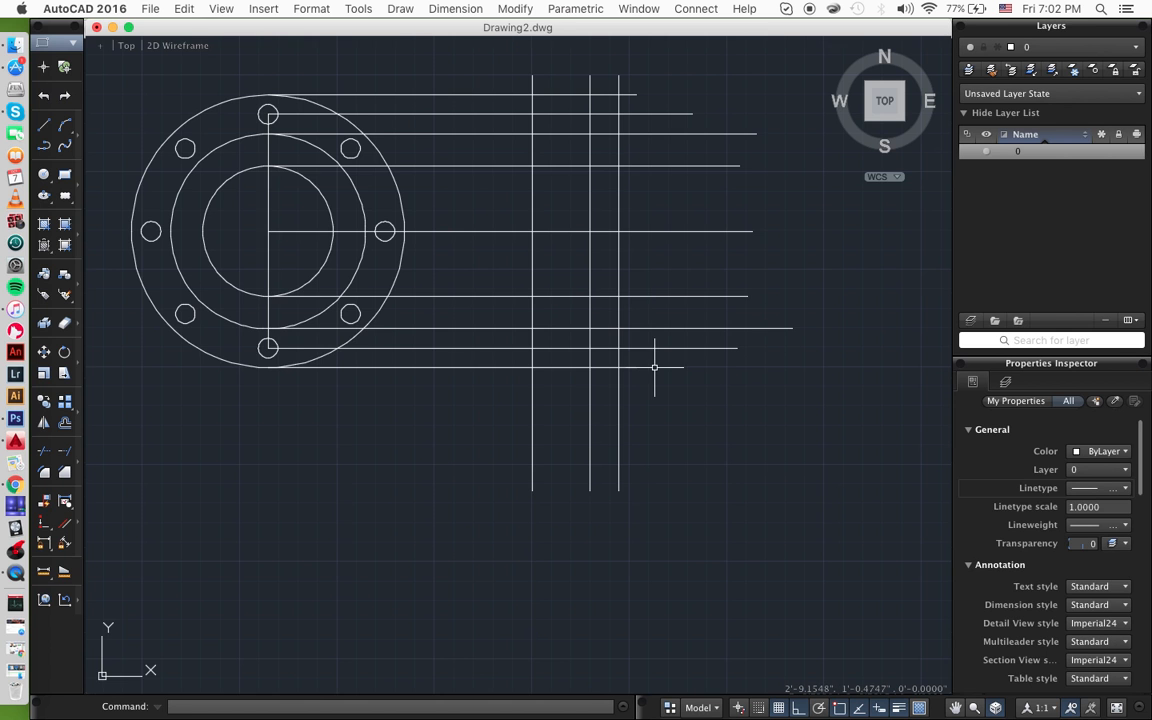
- Using all projection and side-view vertical lines as cutting edges, trim the two lowest horizontal lines between the flange and the first vertical line
middle_drag(655, 367, 656, 389)
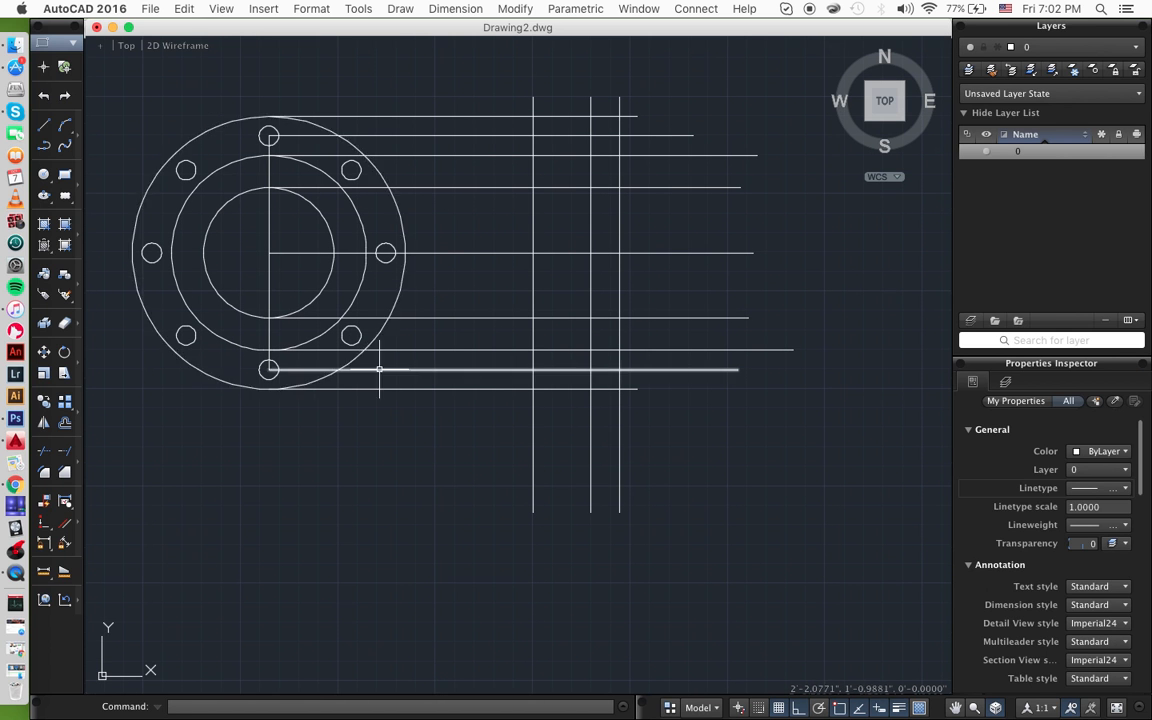
click(681, 79)
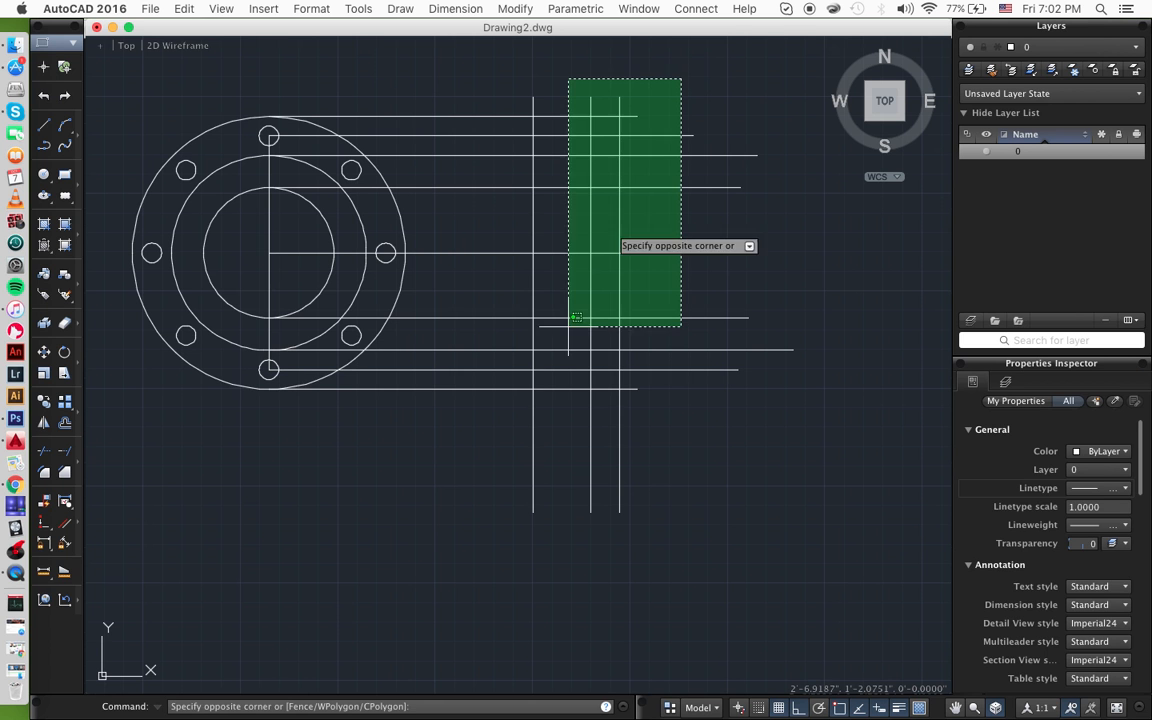
click(475, 440)
text(trim)
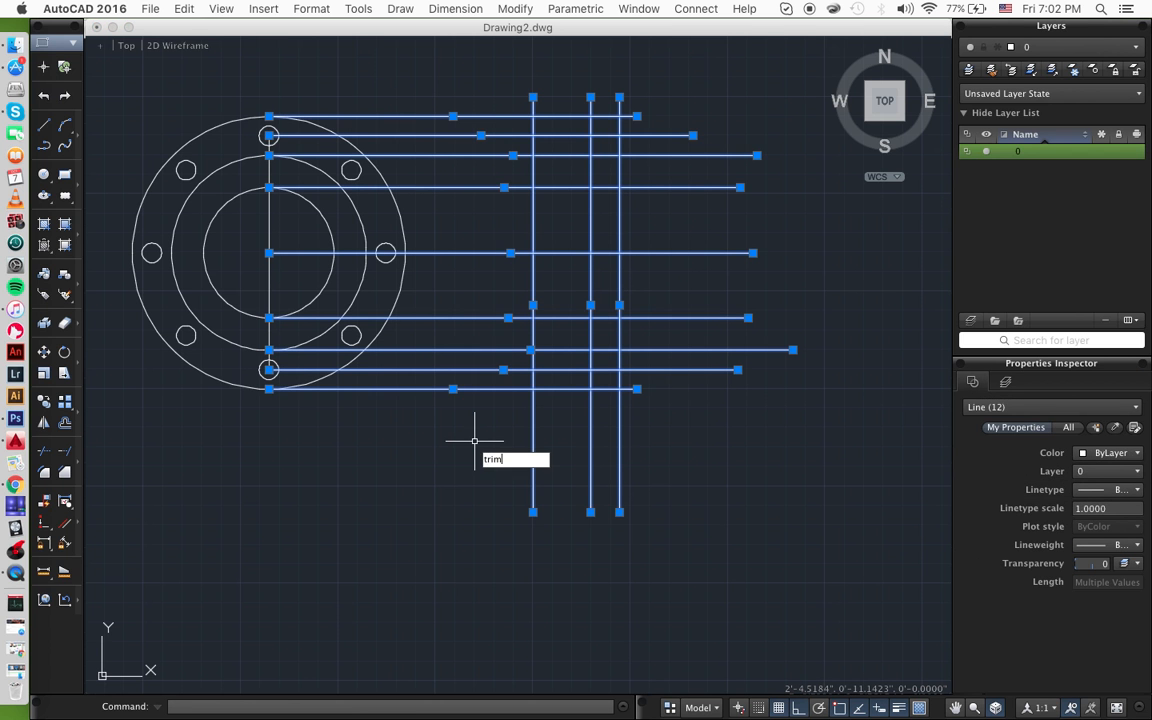
key(Return)
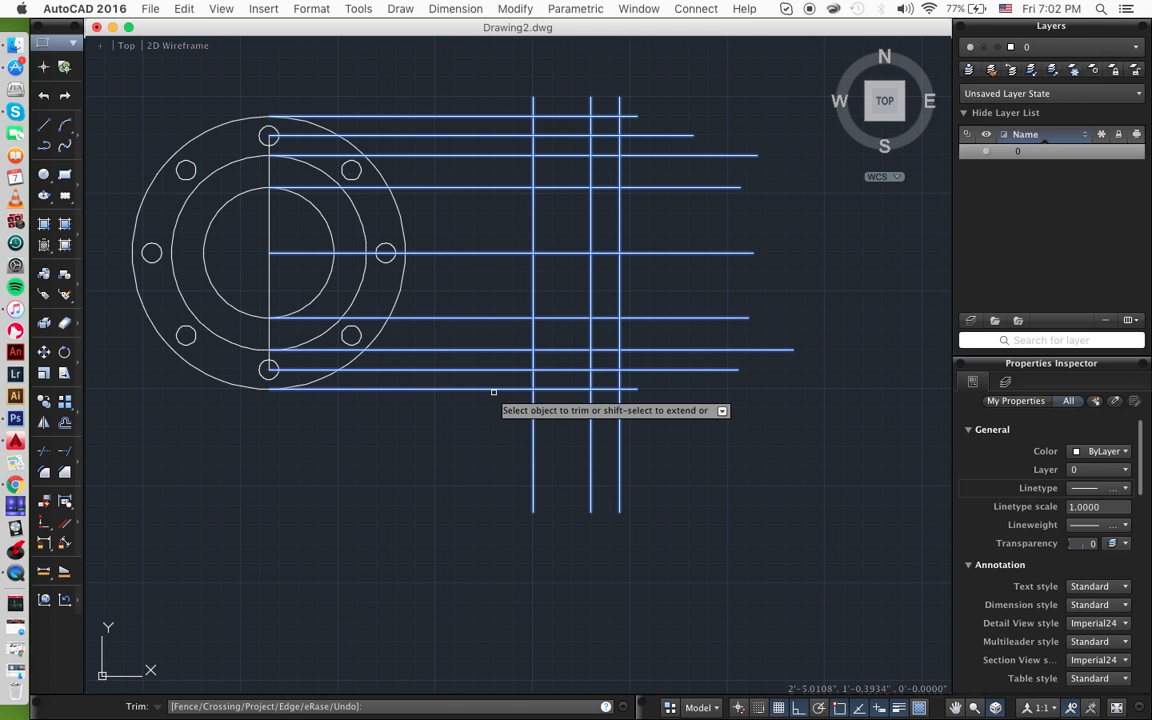
click(494, 369)
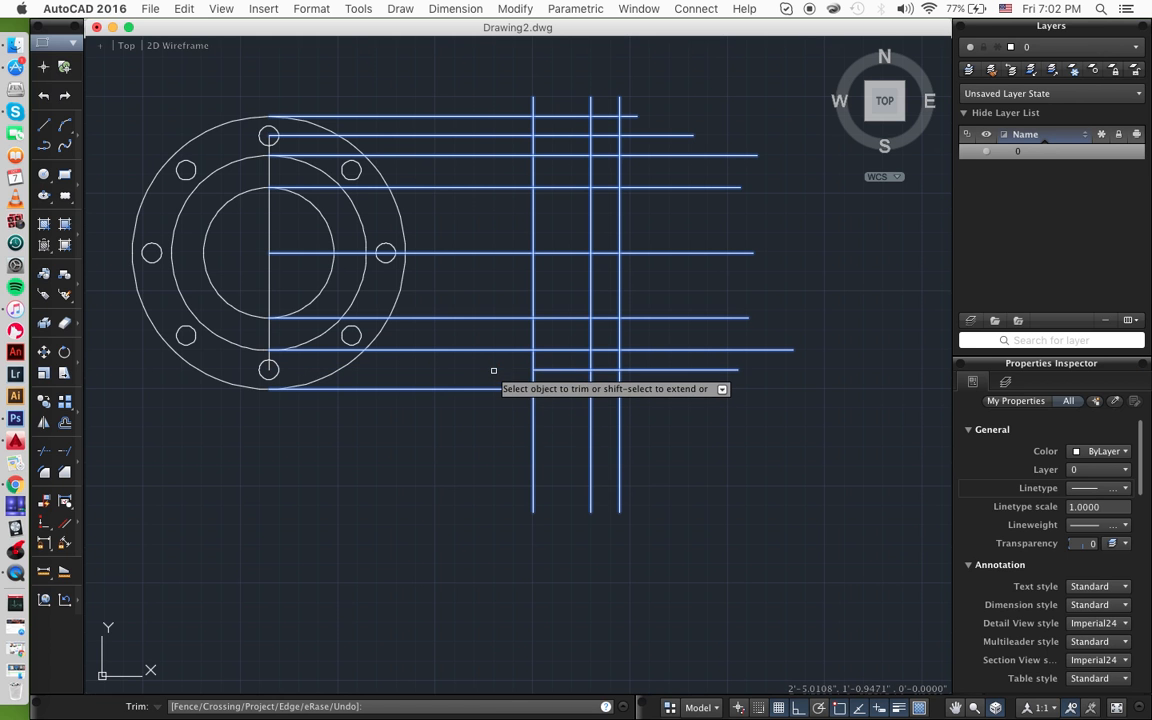
click(493, 388)
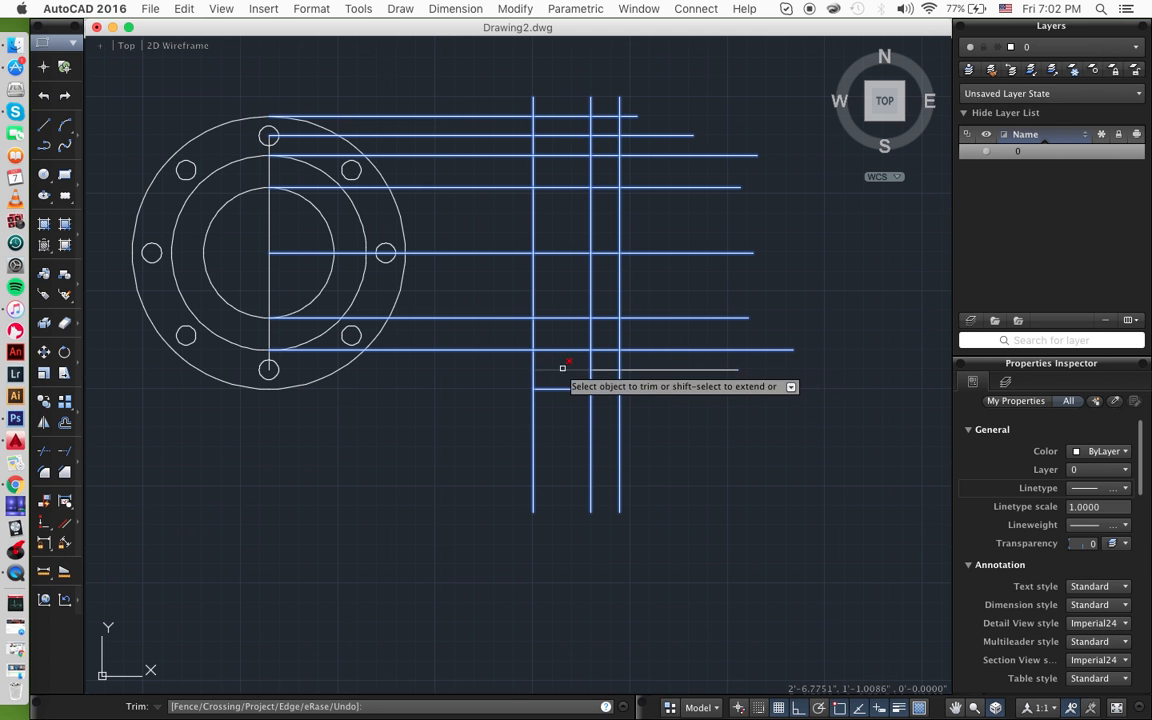
- Trim the two lowest horizontal lines between the first two vertical lines, and cut off the verticals' ends below the lowest line
click(563, 360)
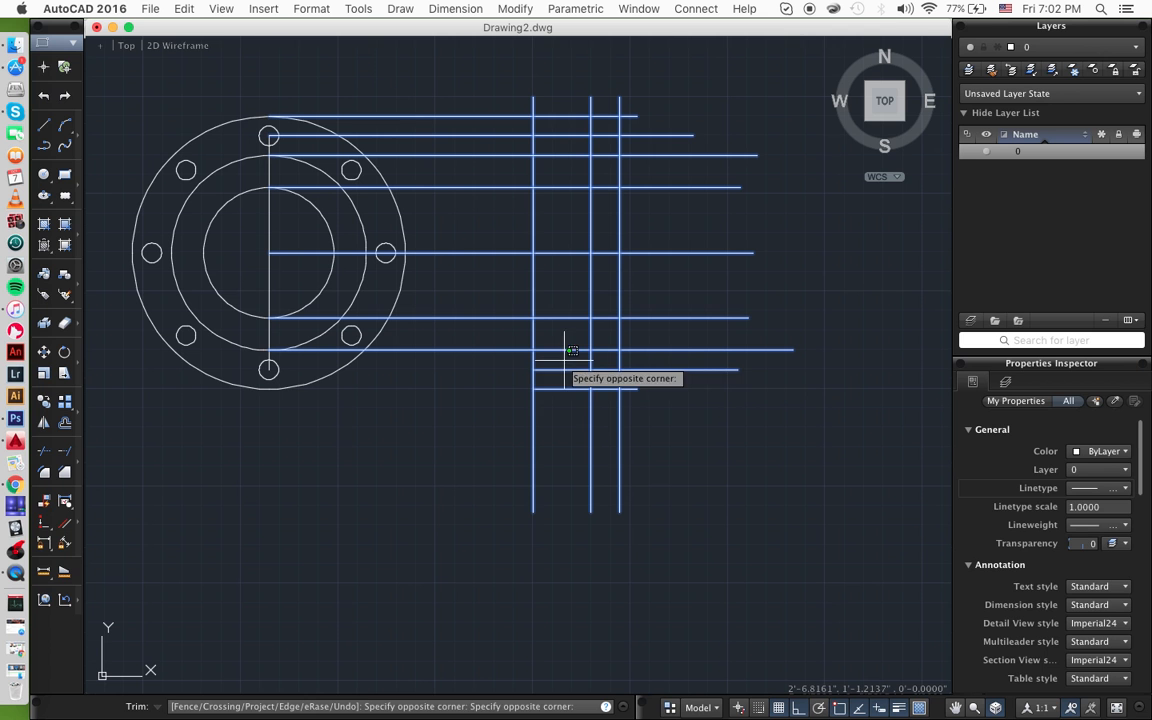
click(514, 407)
scroll(593, 376, up, 1)
scroll(593, 376, right, 1)
click(620, 455)
click(546, 502)
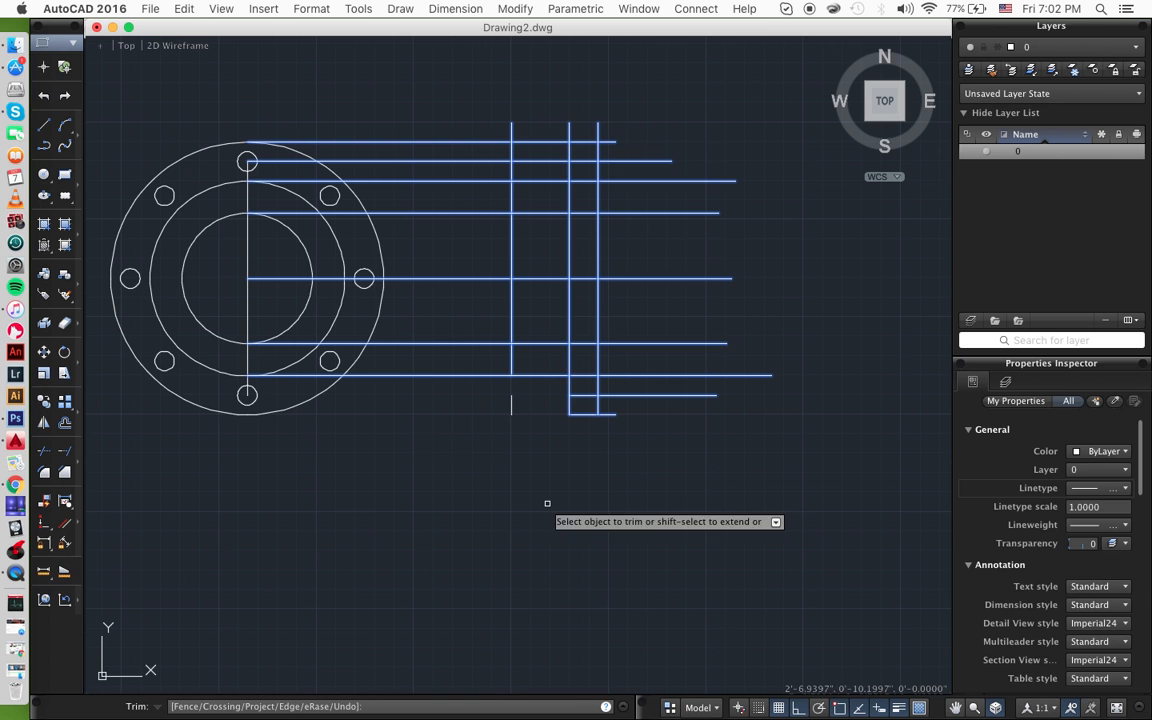
- Try to trim the three uppermost projection lines between the first two vertical lines with a crossing window, and undo it
click(553, 126)
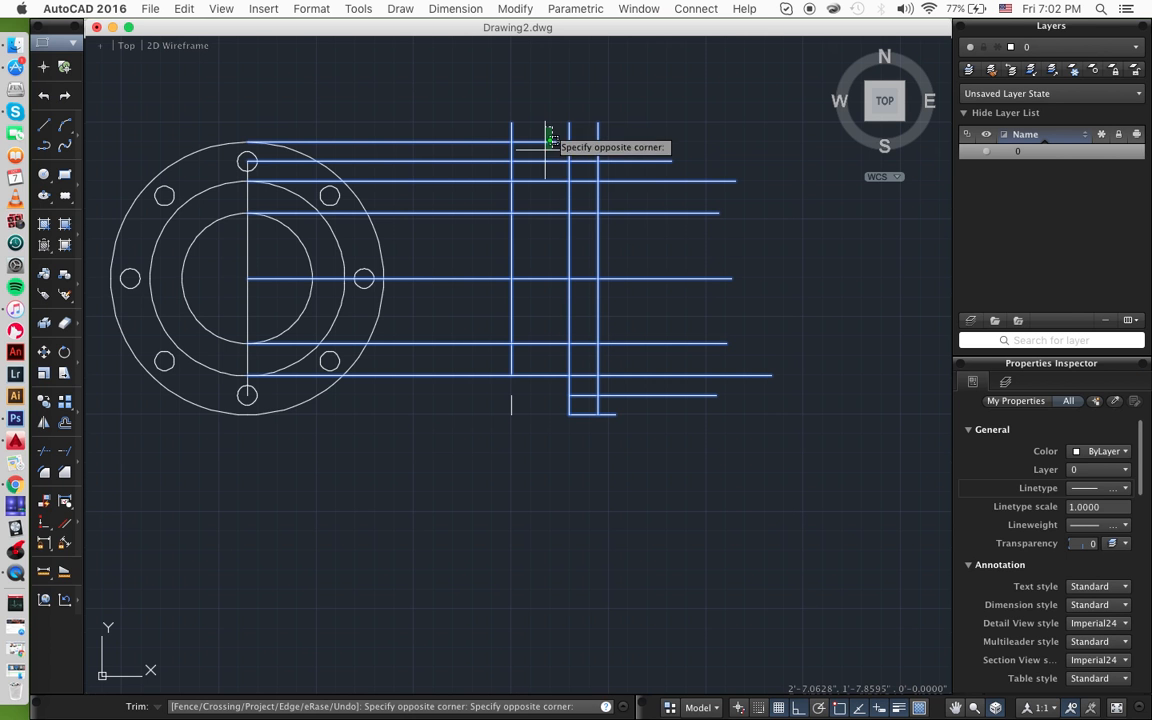
click(477, 192)
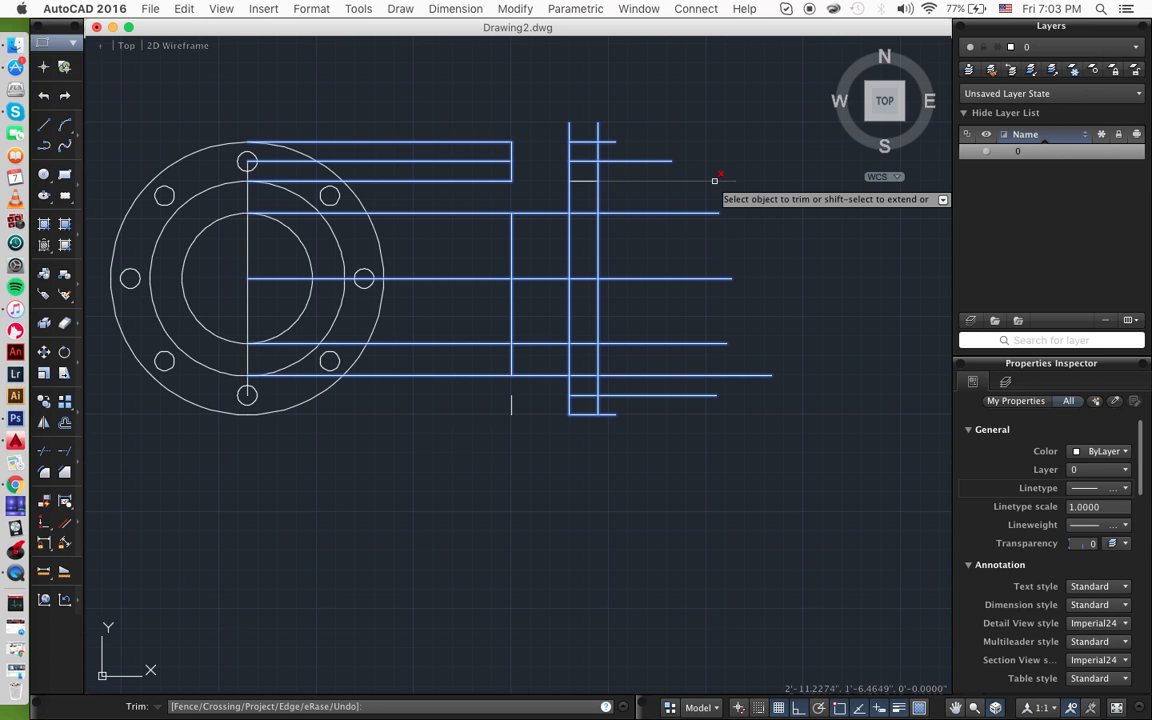
key(super+z)
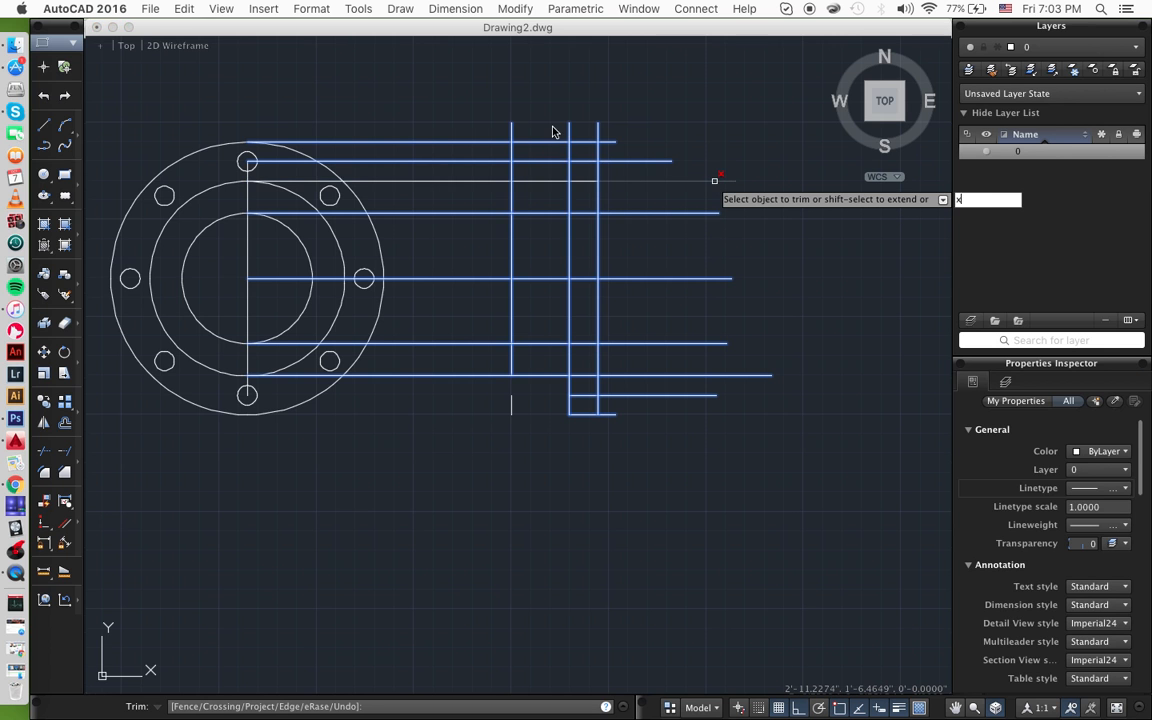
key(Escape)
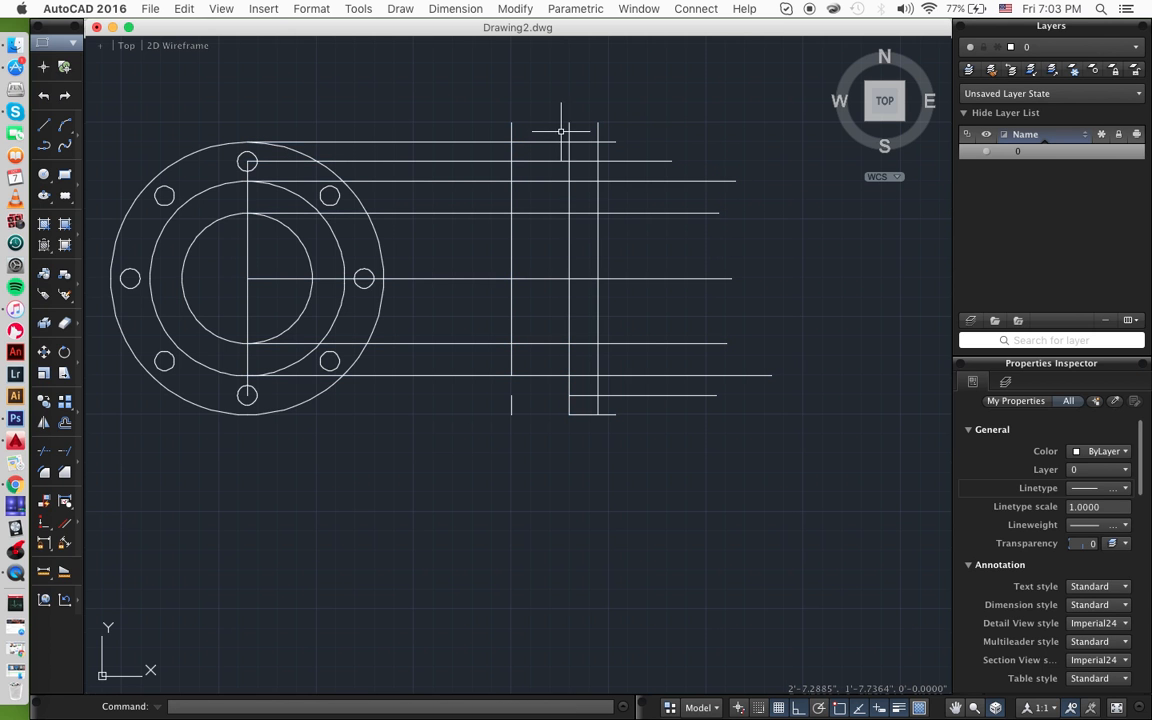
- Using the upper projection lines and side-view verticals as cutting edges, try to trim the upper projection lines between the first two verticals
click(635, 117)
click(433, 331)
text(trim)
key(Return)
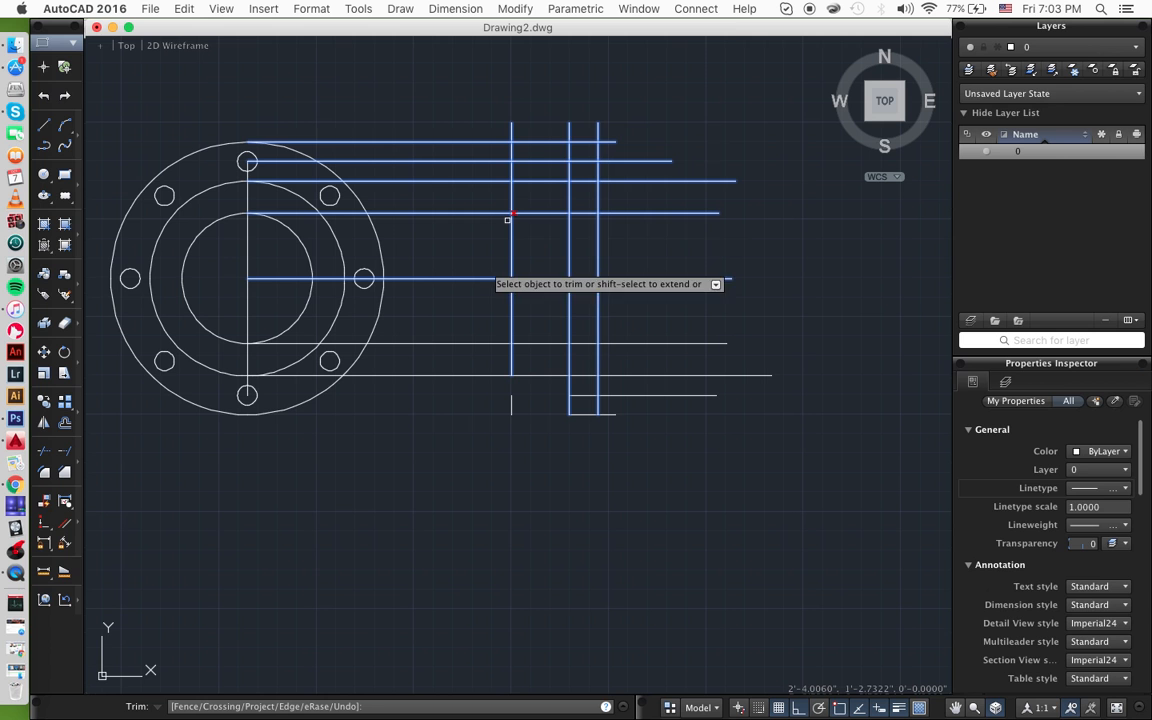
click(536, 141)
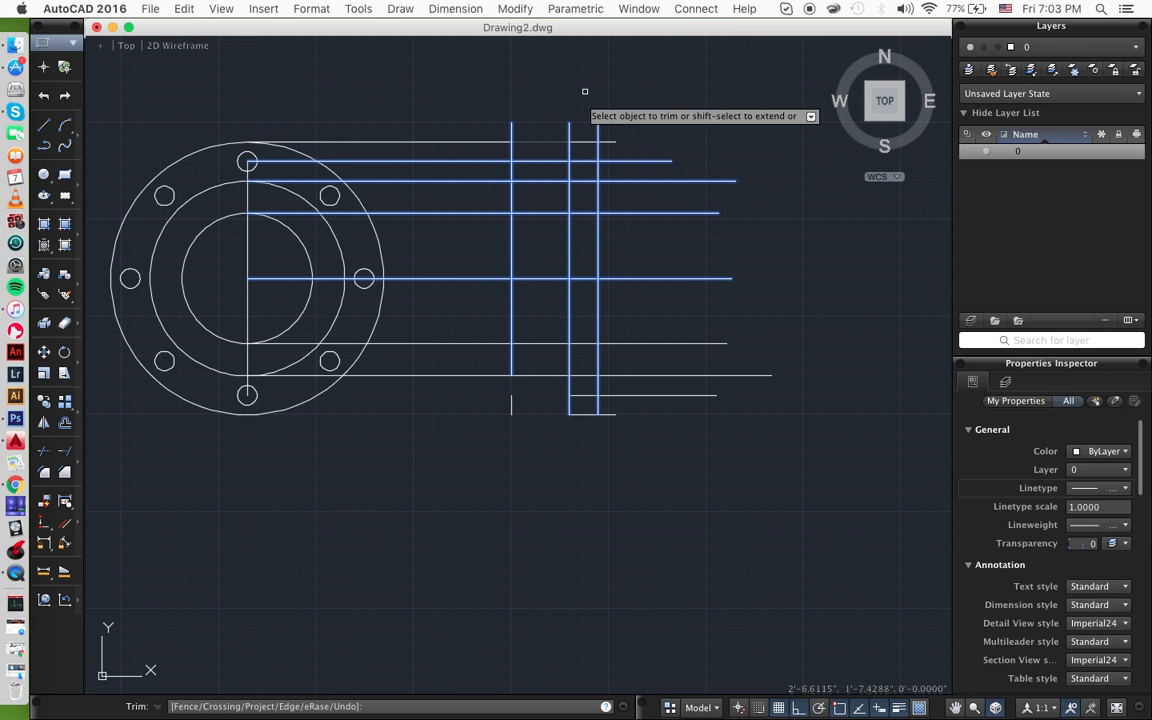
click(543, 132)
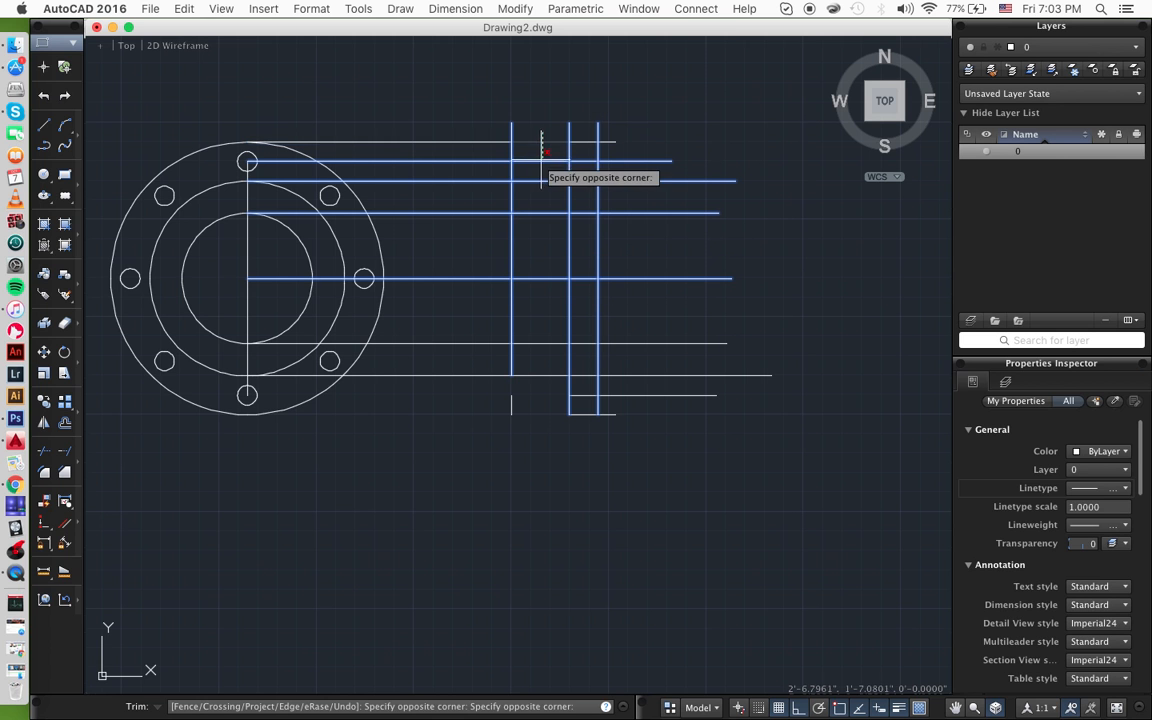
click(500, 172)
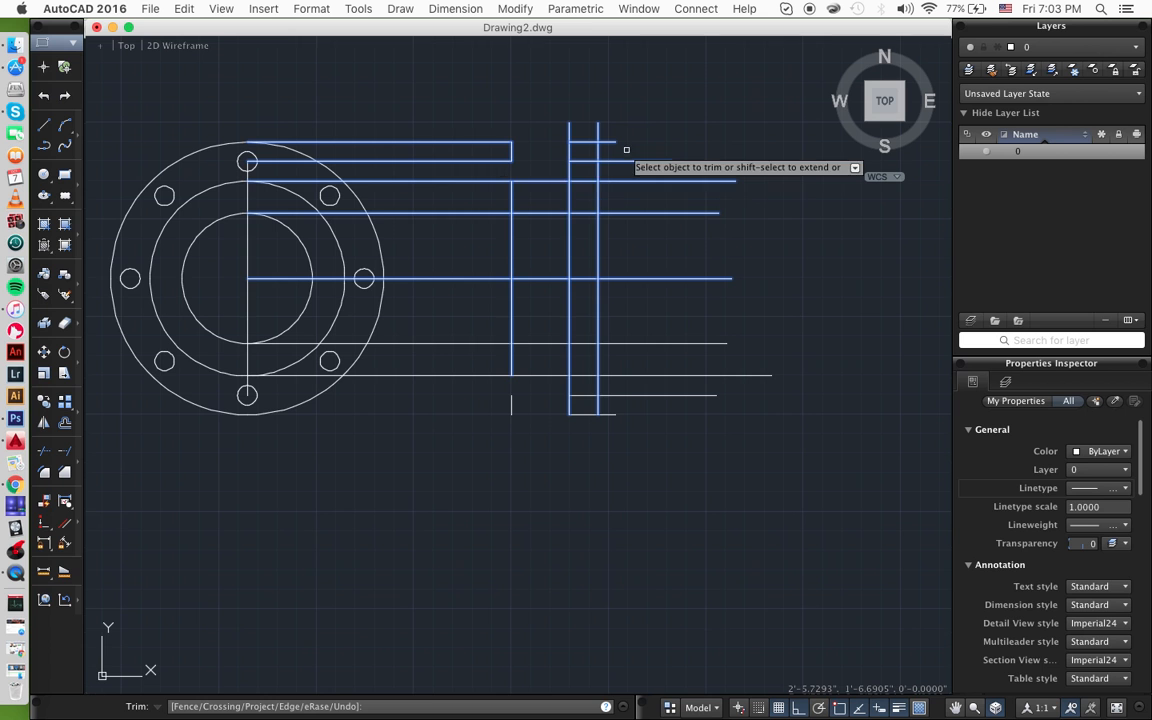
click(545, 213)
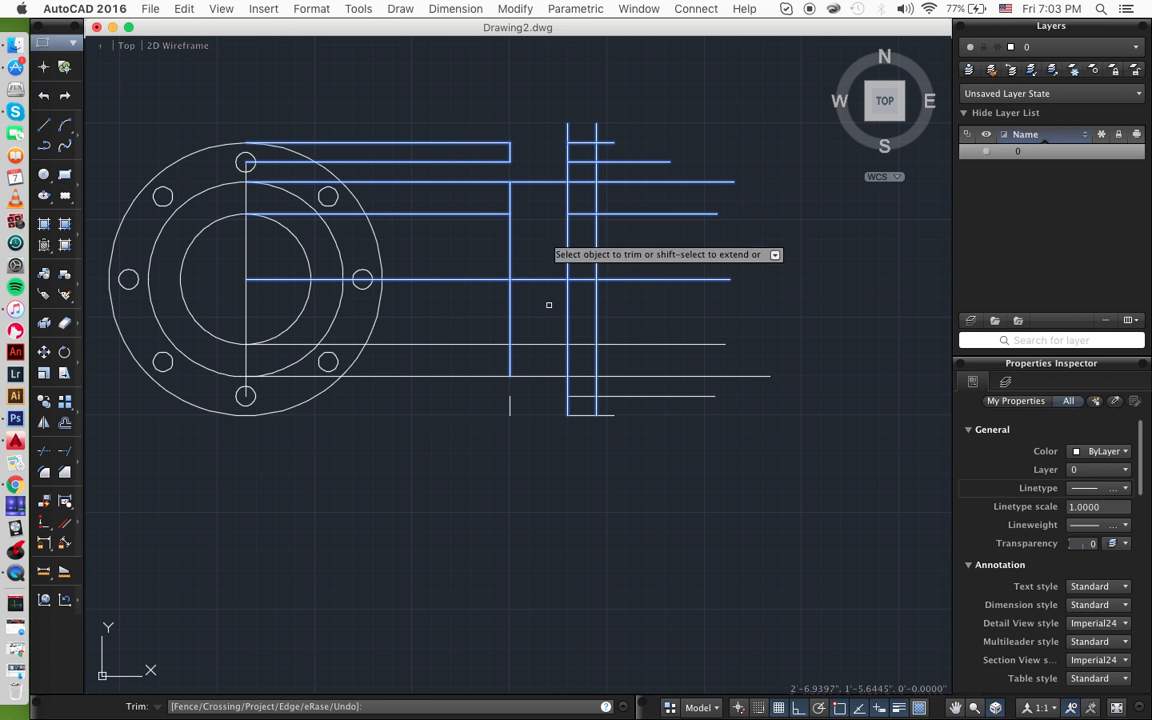
- Try to trim the lower projection line of the innermost circle between the second and third verticals
click(536, 343)
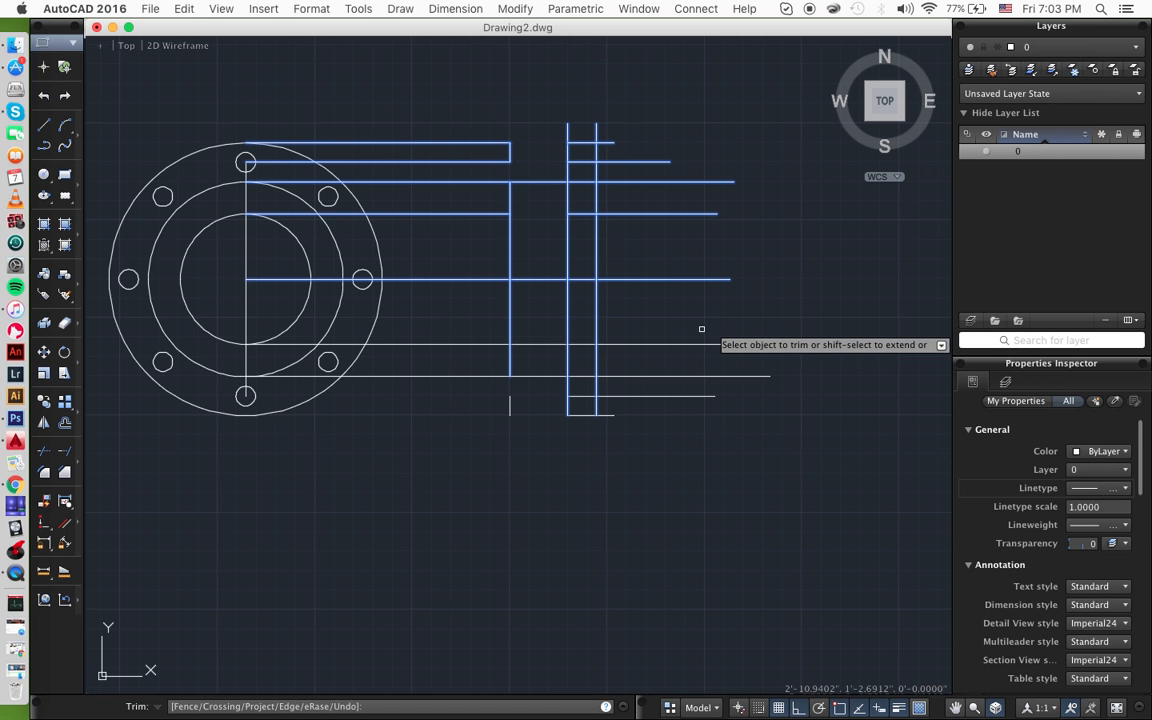
click(581, 349)
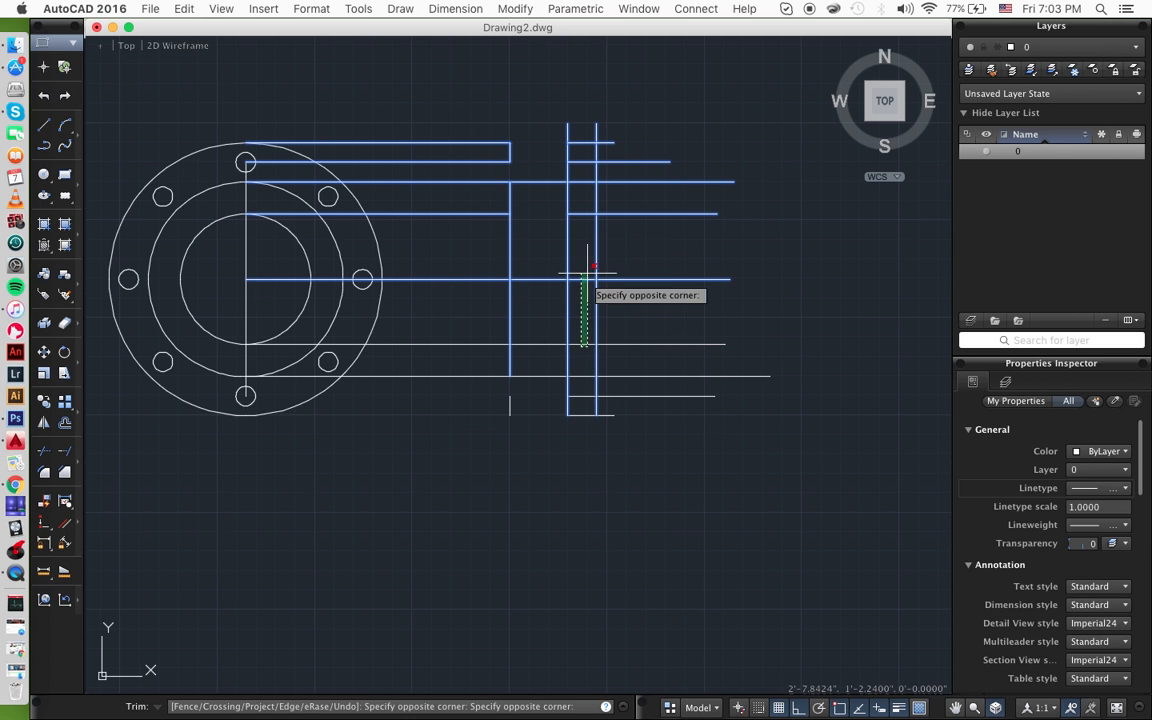
click(584, 340)
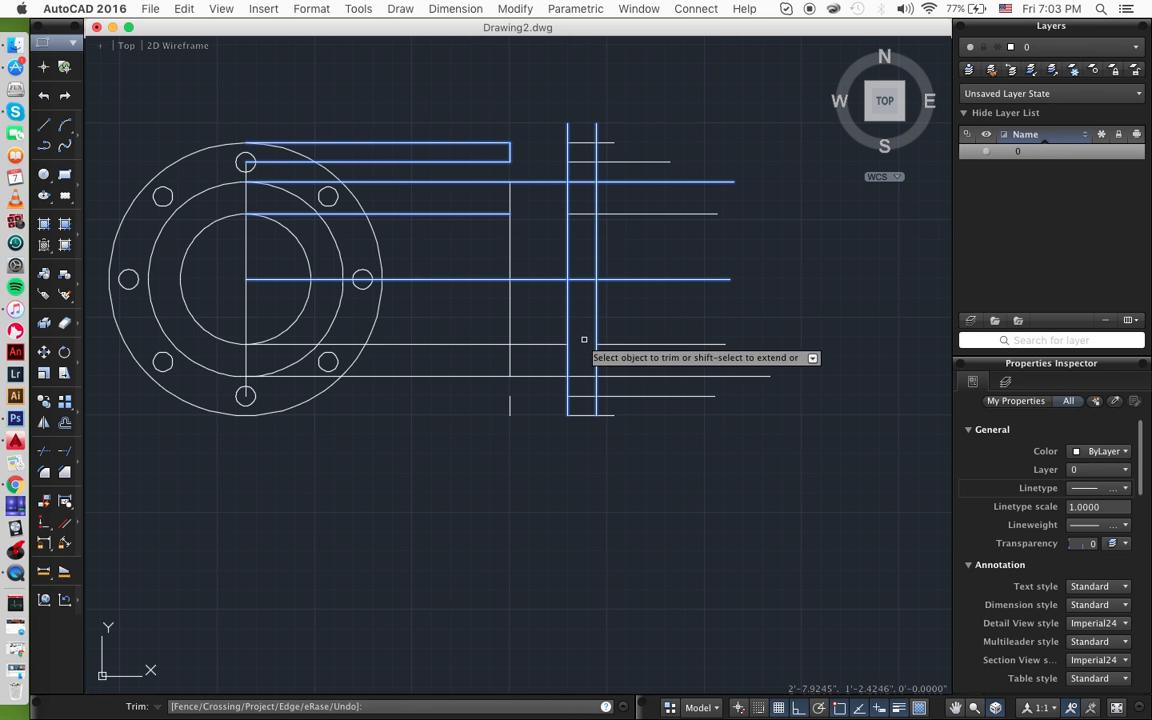
- Leave the Trim command and undo all side-view trims, including the preceding offset of the vertical line
key(super+z)
key(super+z)
key(super+z)
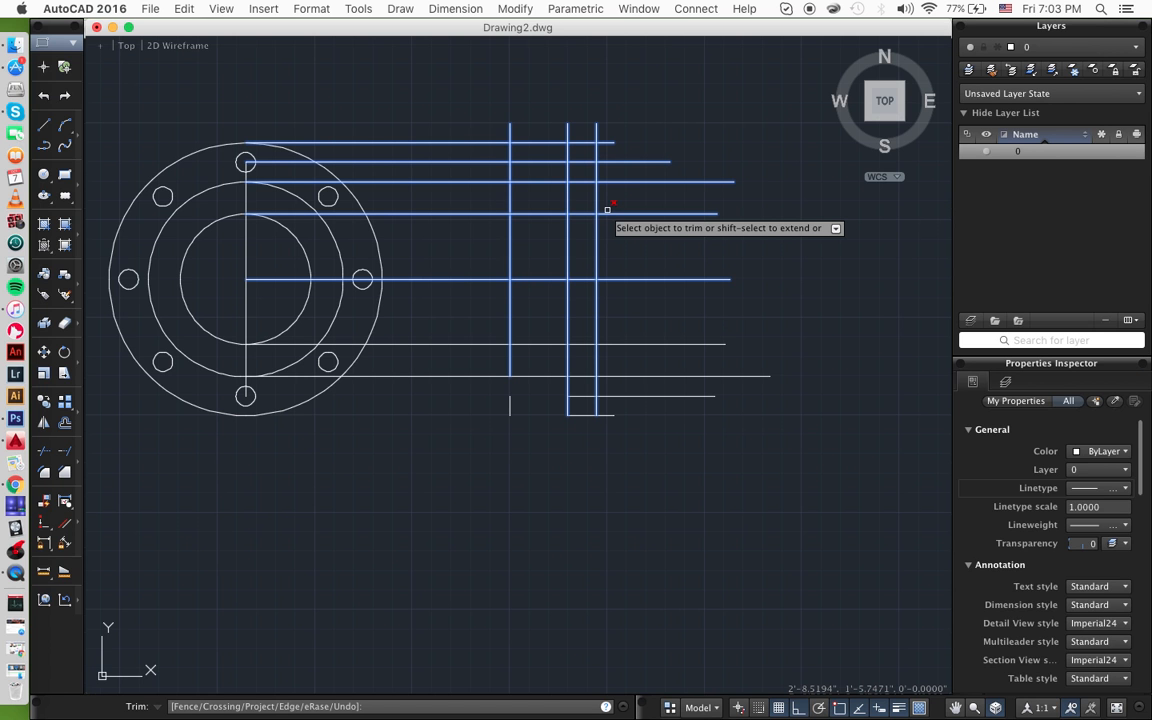
scroll(607, 210, left, 3)
scroll(607, 210, down, 2)
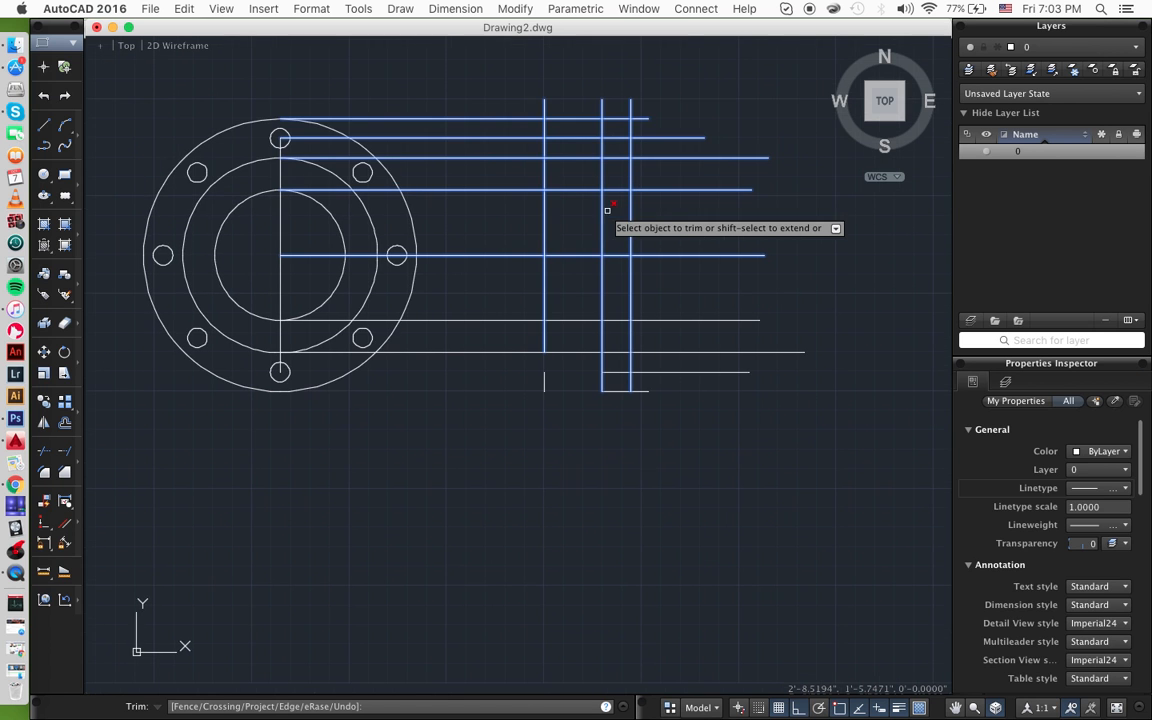
click(591, 267)
key(Escape)
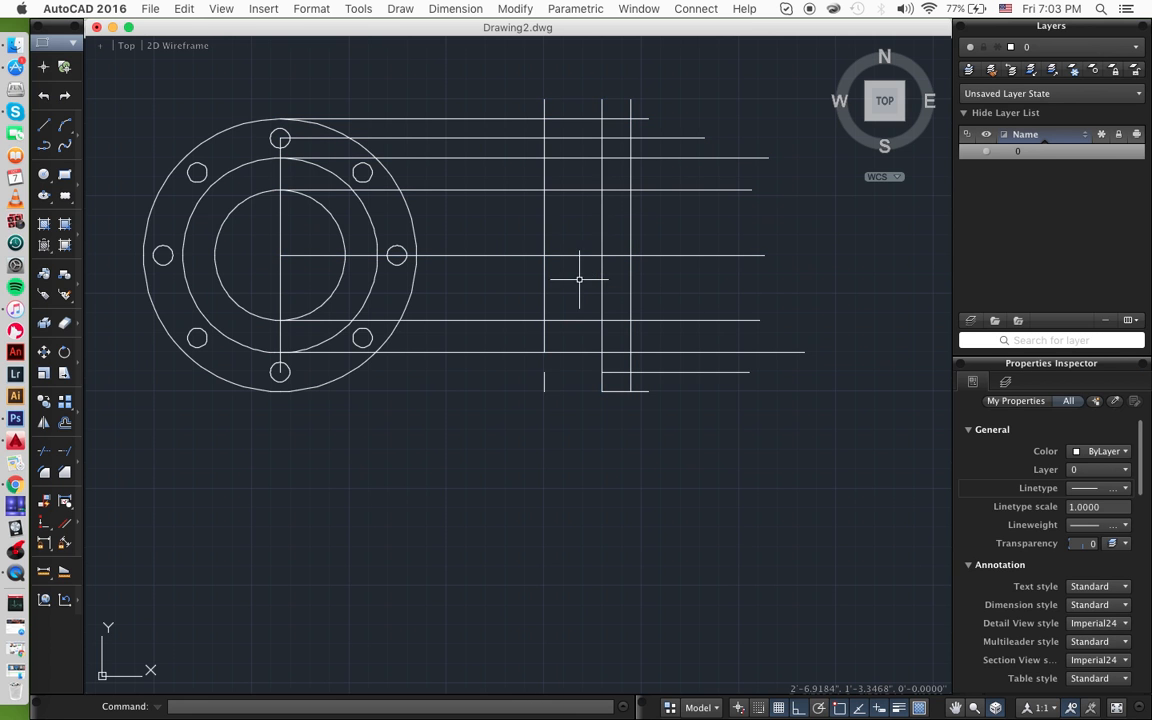
key(super+z)
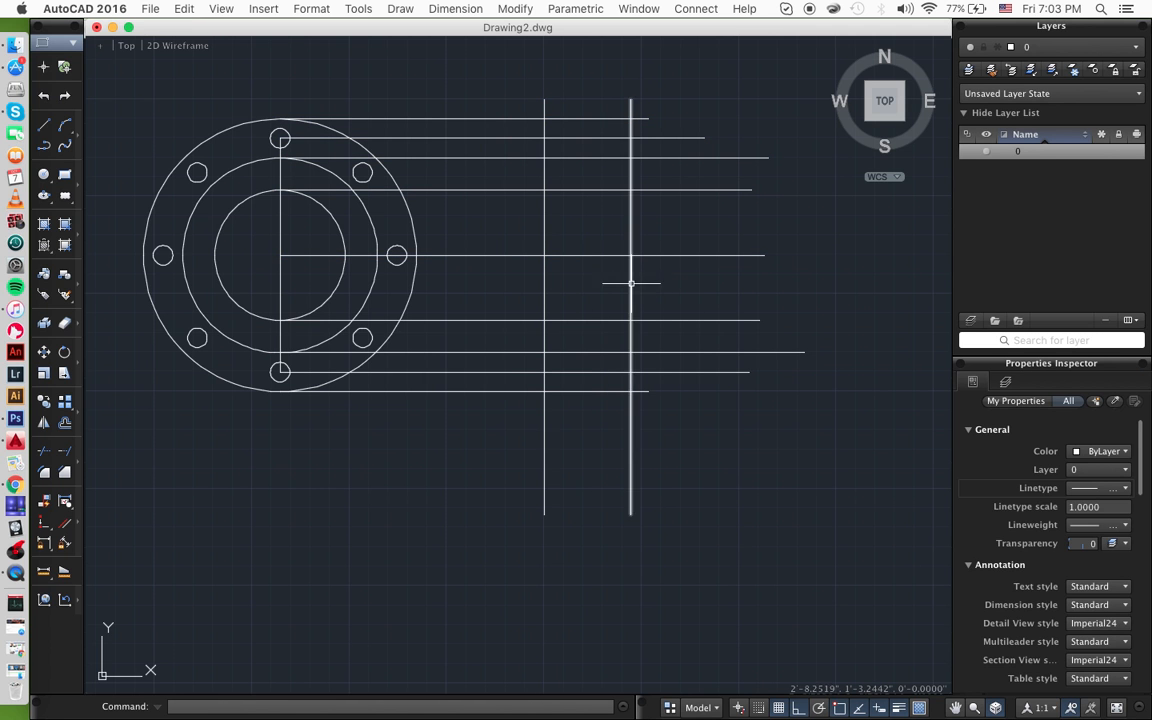
- Offset the rightmost vertical line 0.75 inches toward the flange
click(627, 284)
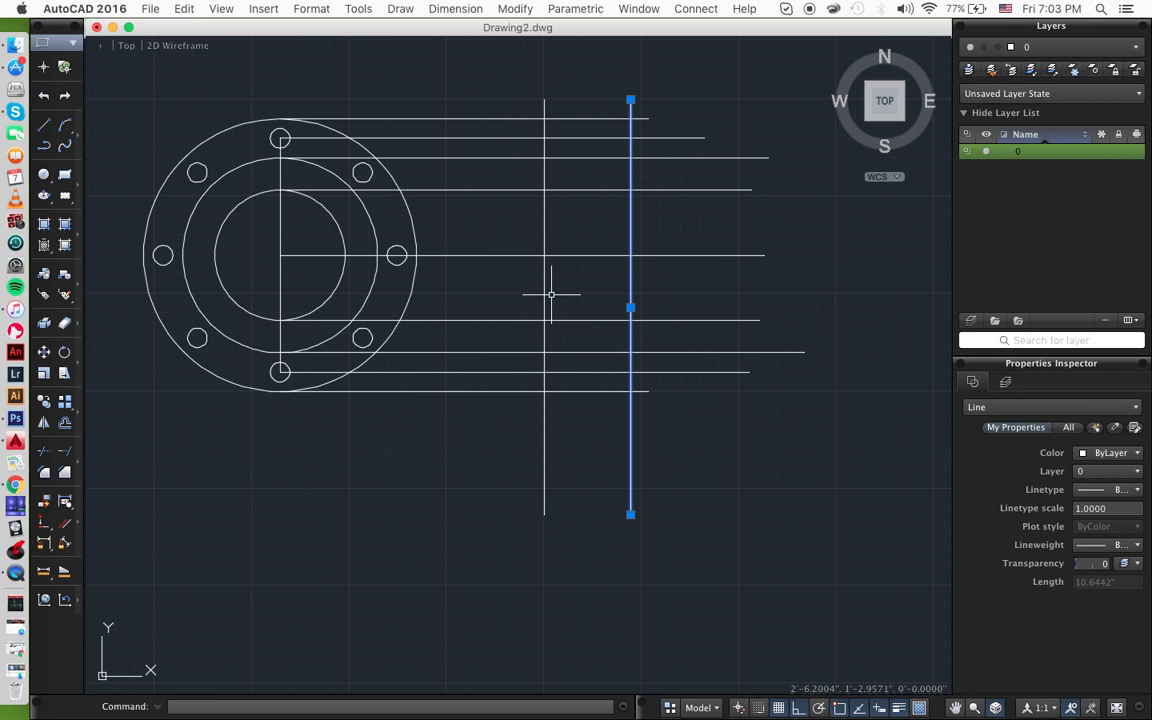
text(offset)
key(Return)
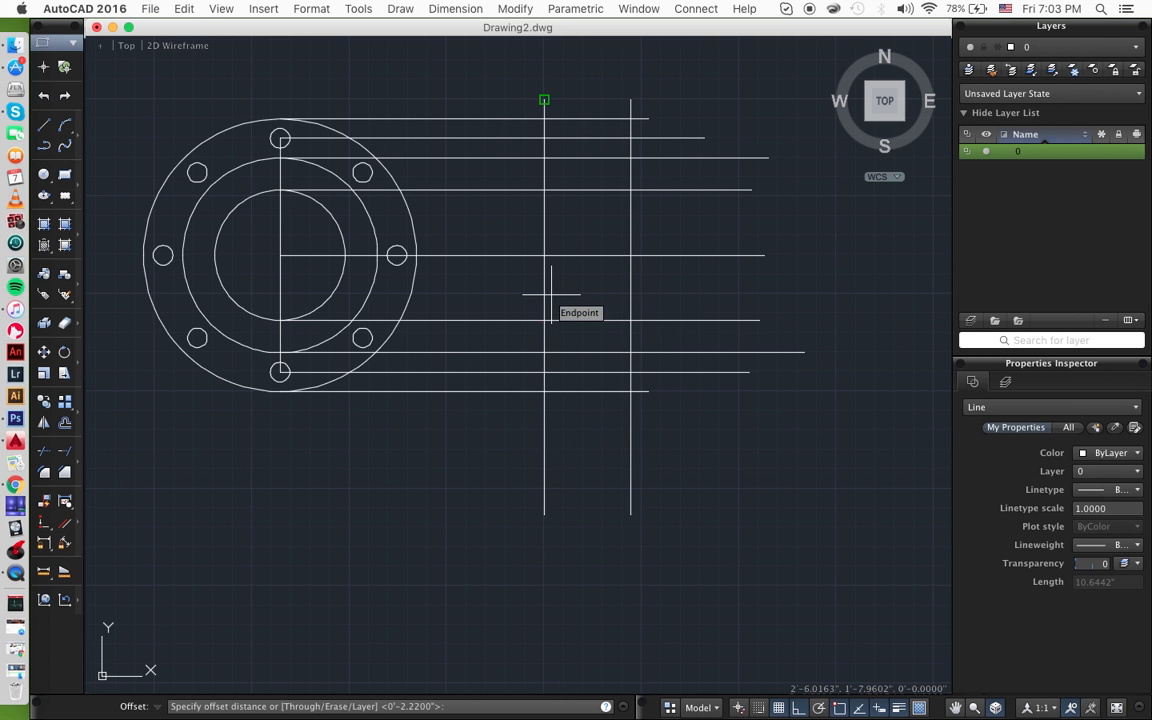
text(0.75)
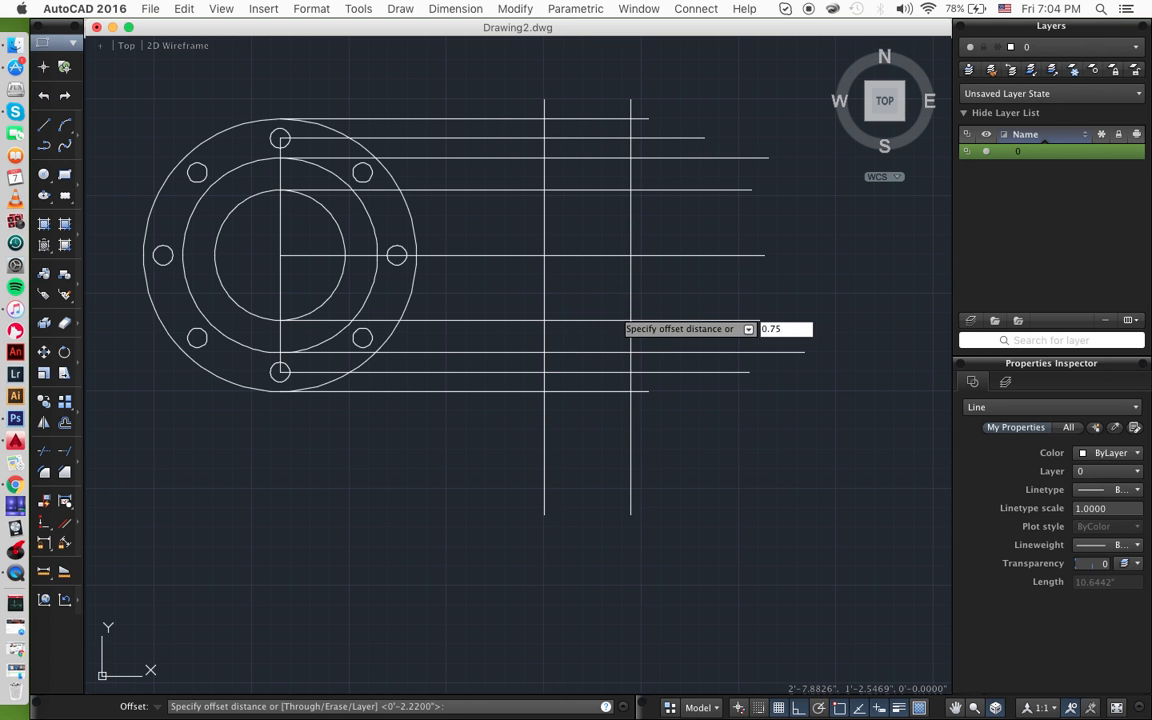
key(Return)
click(630, 298)
click(615, 297)
key(Escape)
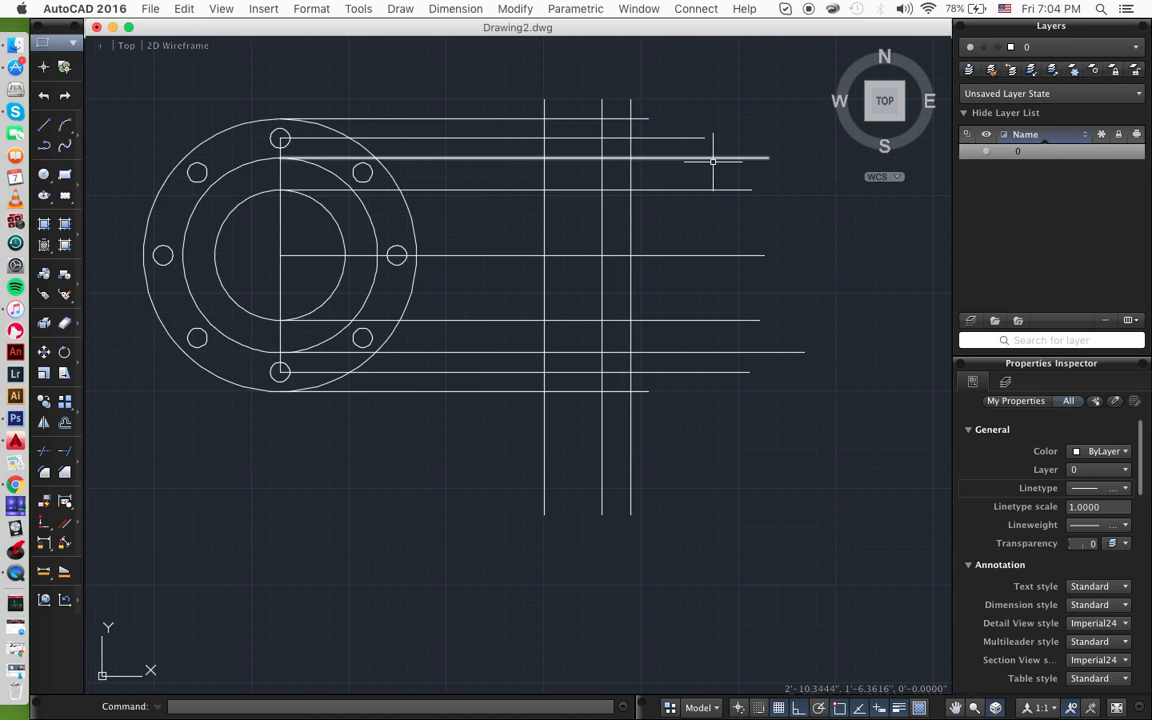
scroll(720, 160, up, 2)
scroll(720, 160, right, 2)
scroll(712, 162, down, 1)
scroll(712, 162, right, 1)
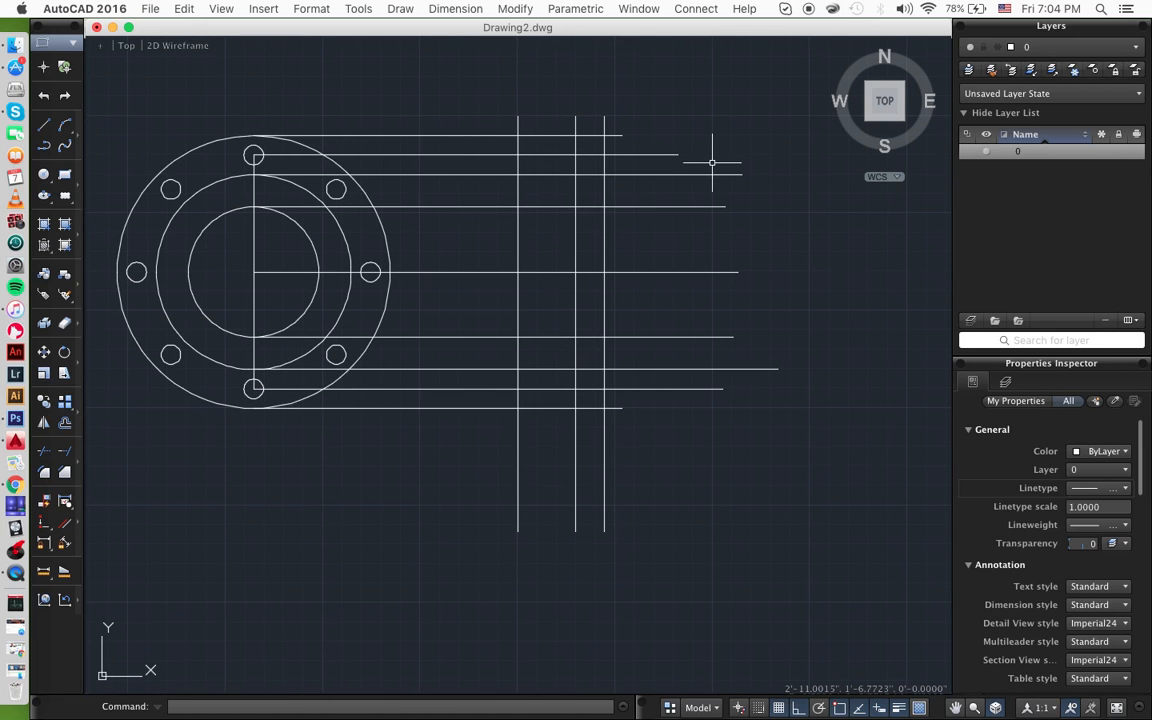
scroll(712, 162, down, 1)
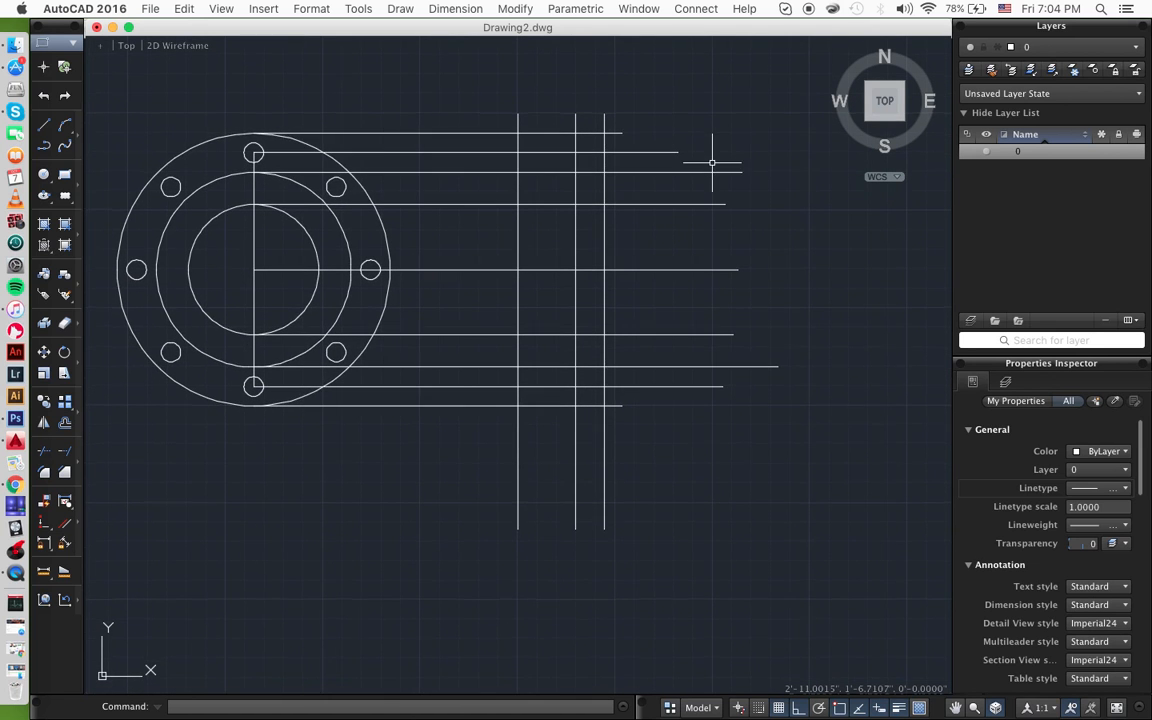
scroll(712, 162, down, 1)
scroll(712, 162, down, 1)
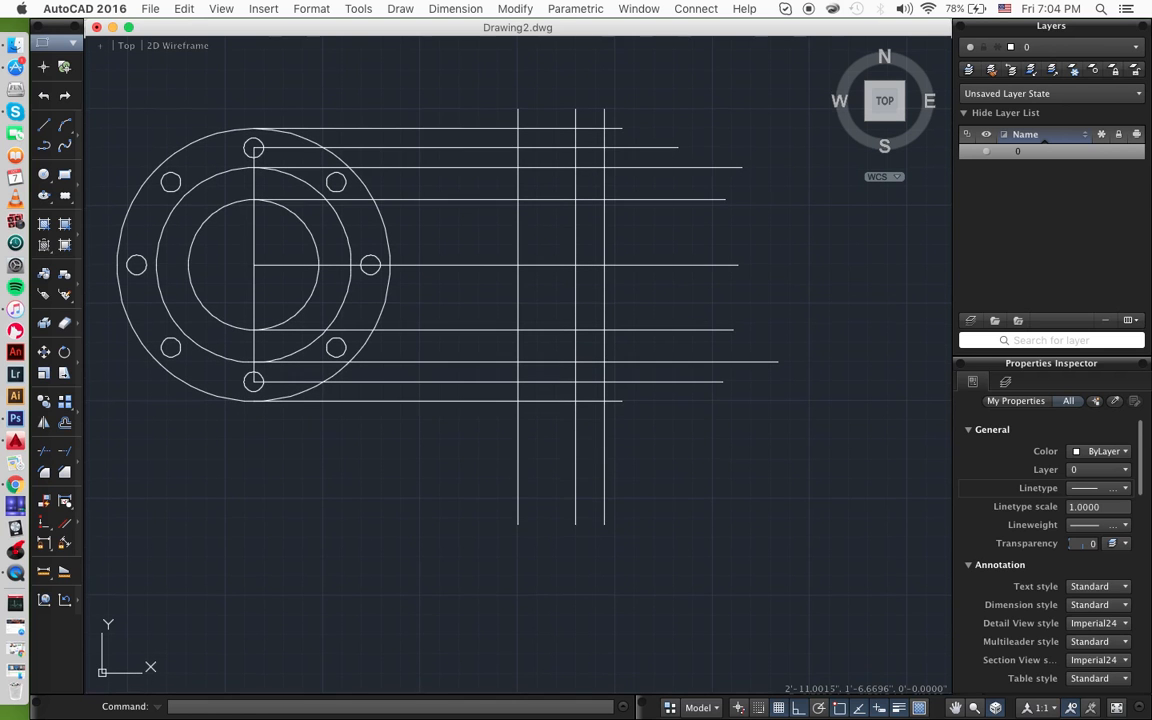
scroll(712, 162, up, 1)
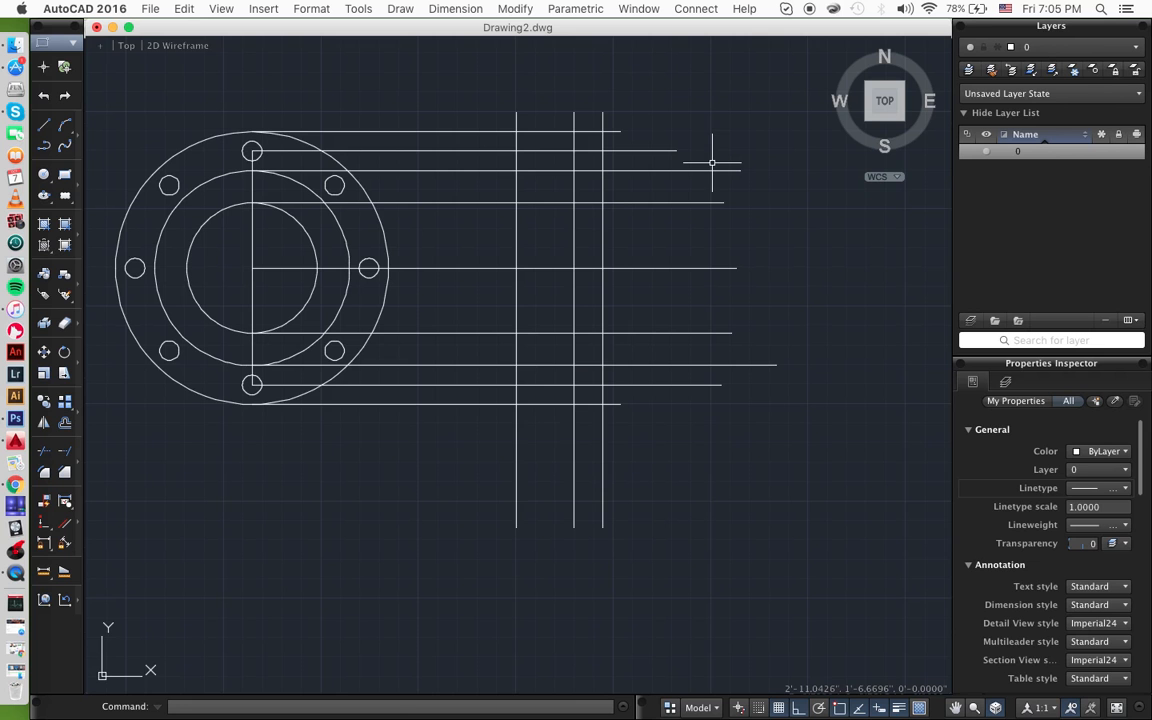
scroll(712, 162, up, 1)
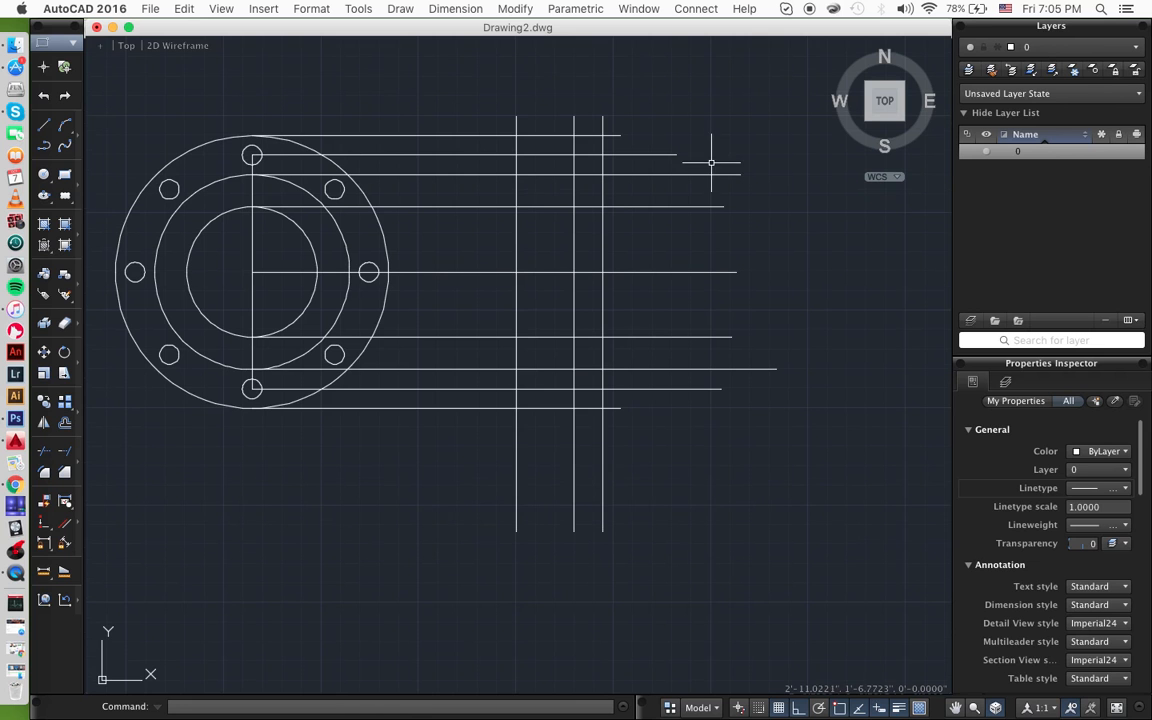
click(684, 115)
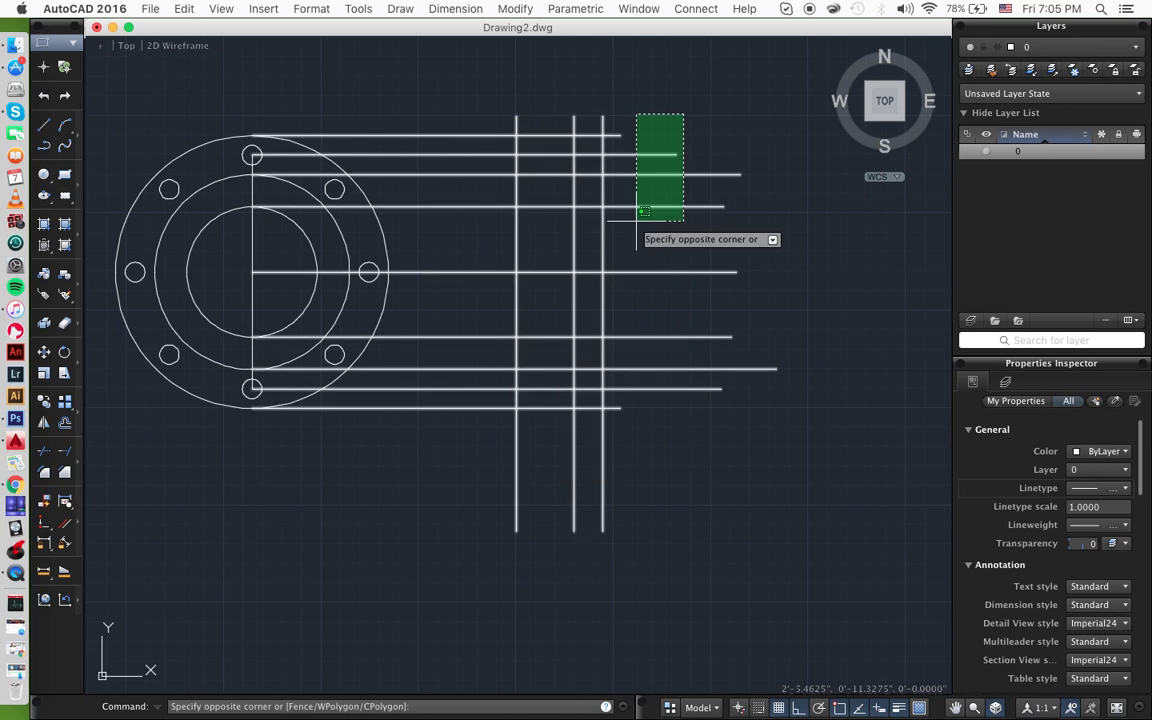
click(726, 105)
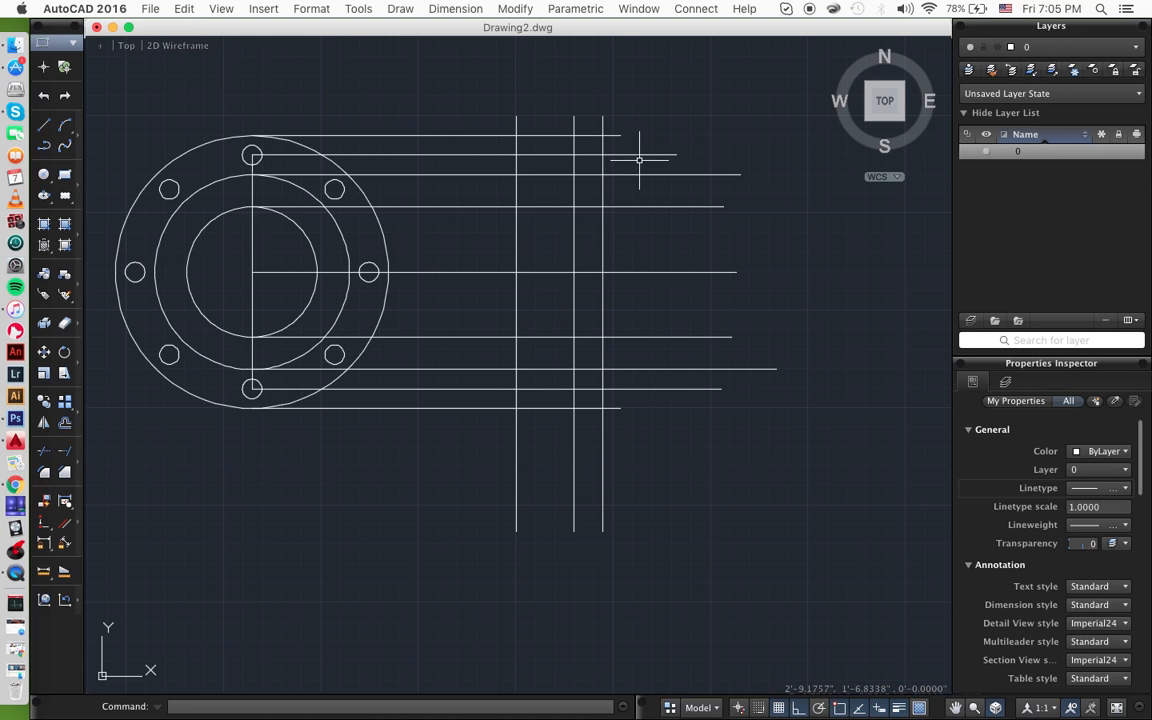
click(659, 125)
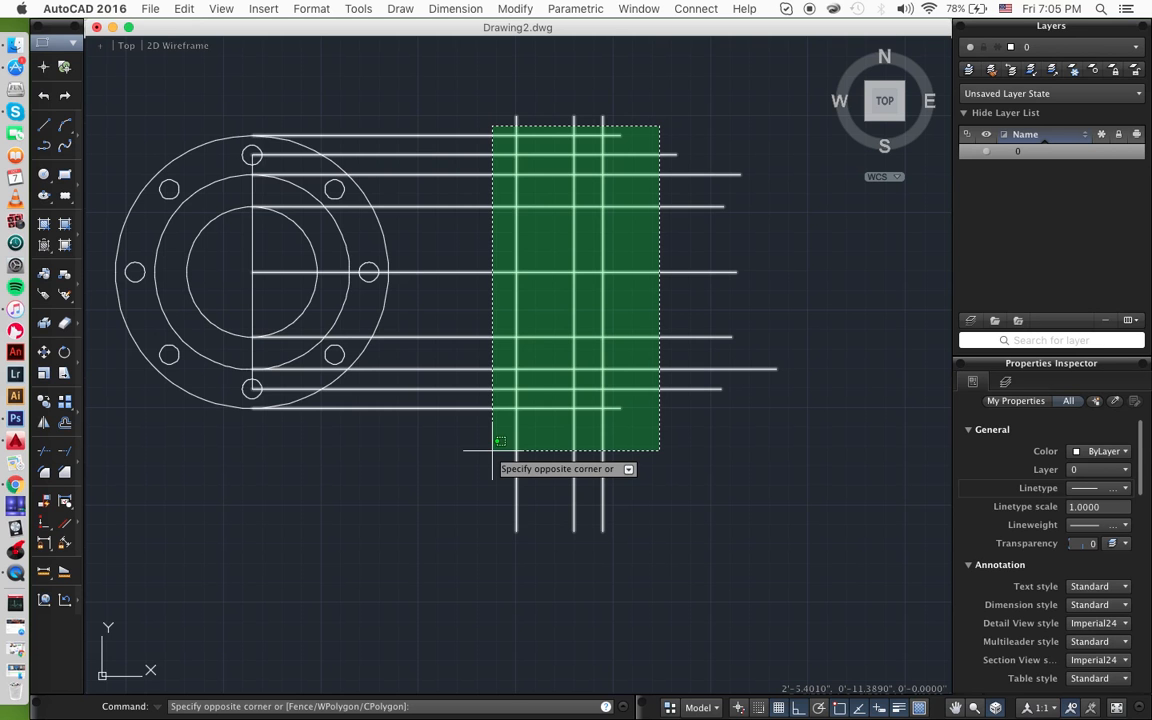
key(Escape)
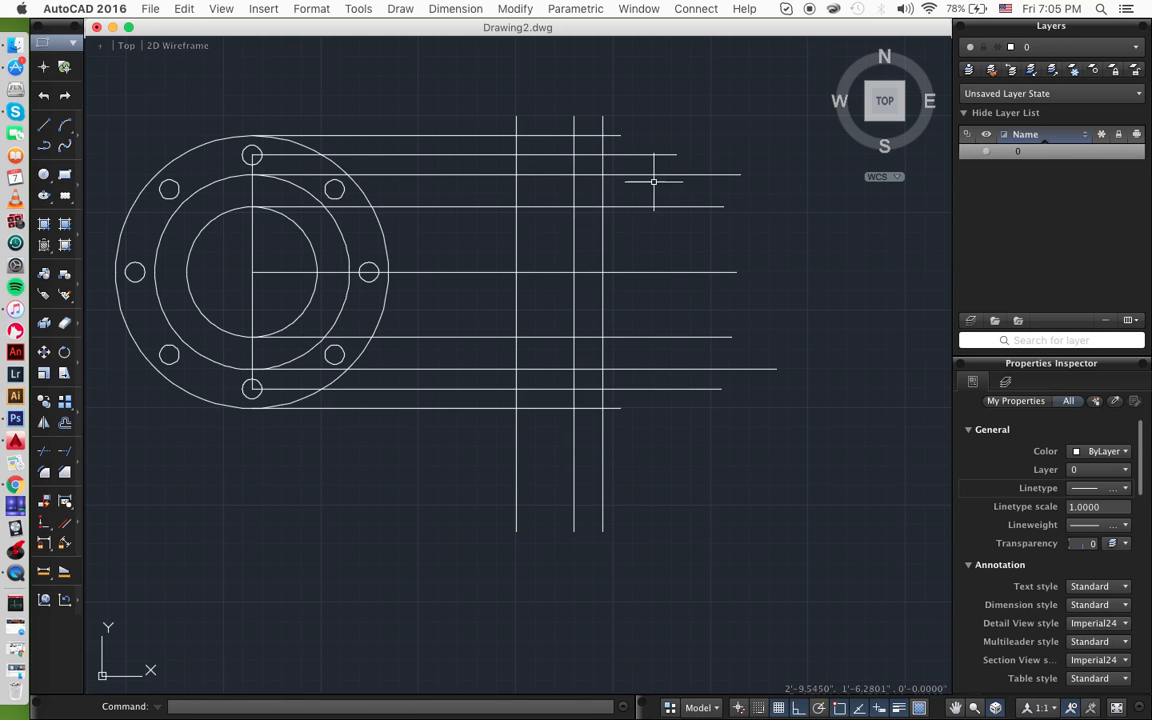
- Select the projection lines from the flange center and the uppermost and lowest hole centers, and load all linetypes from acad.lin
click(582, 155)
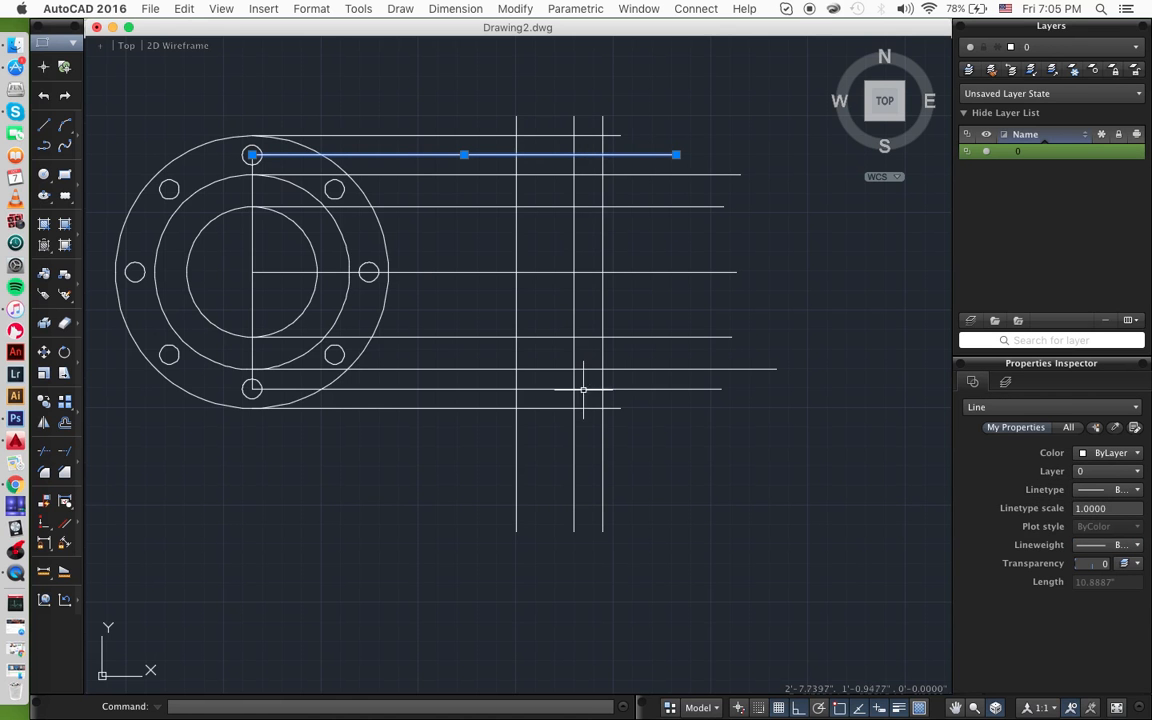
click(590, 271)
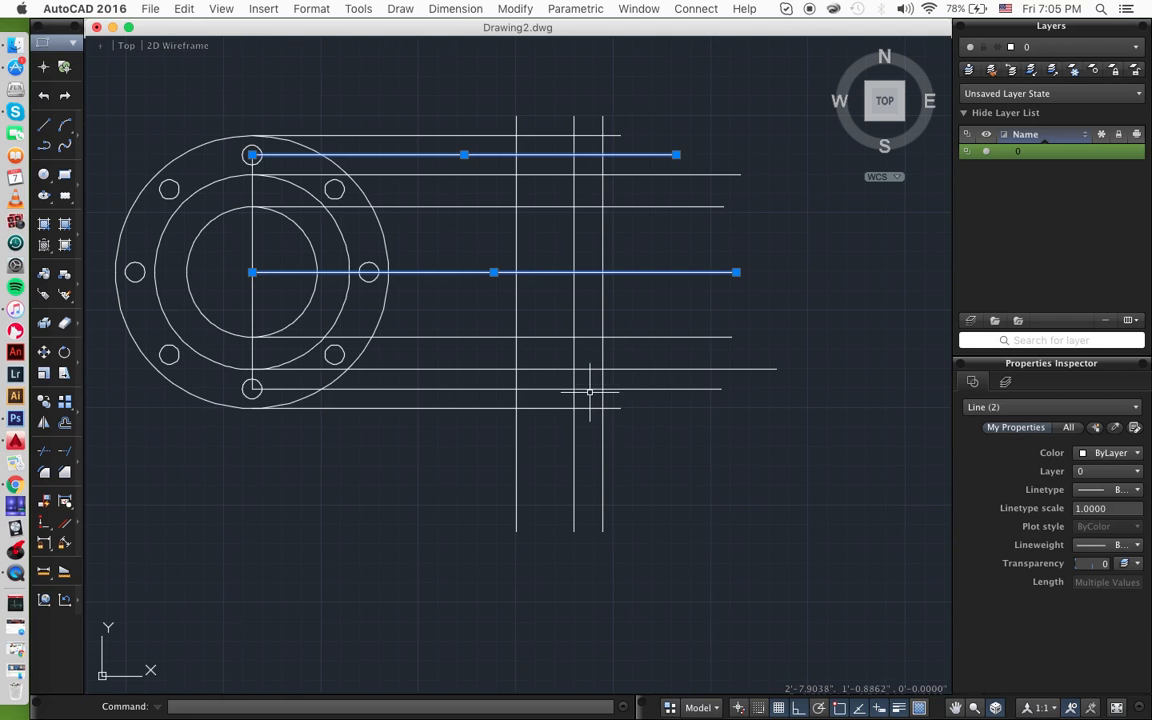
click(591, 388)
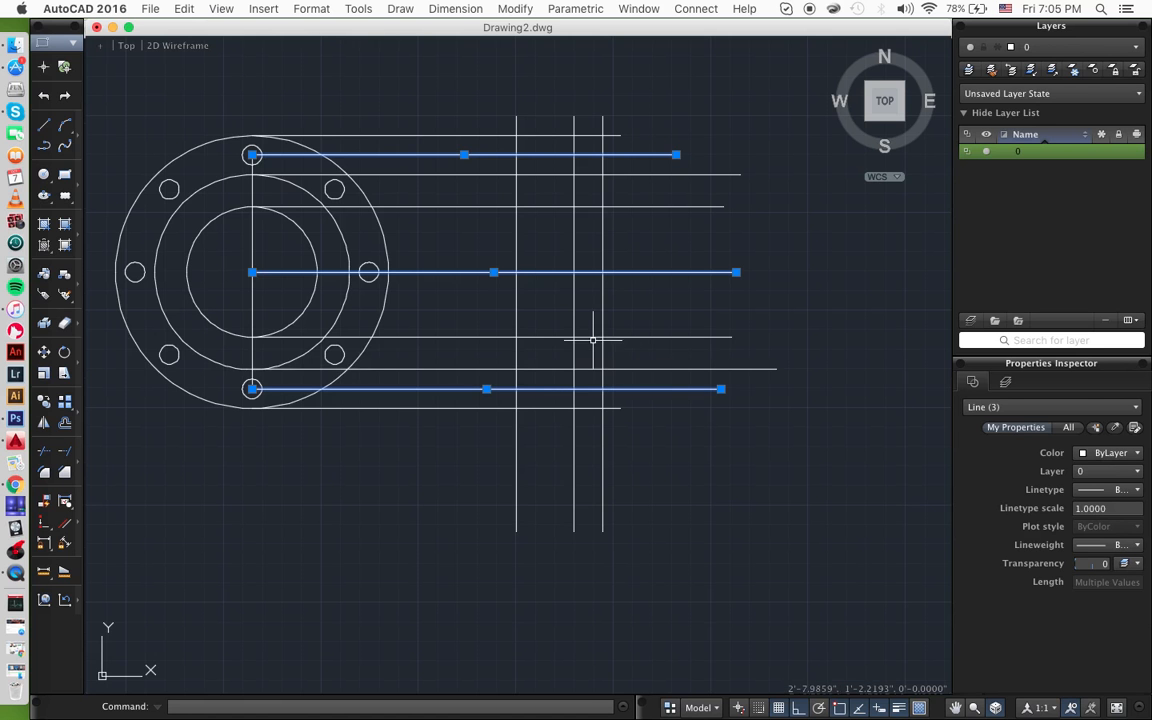
click(1110, 489)
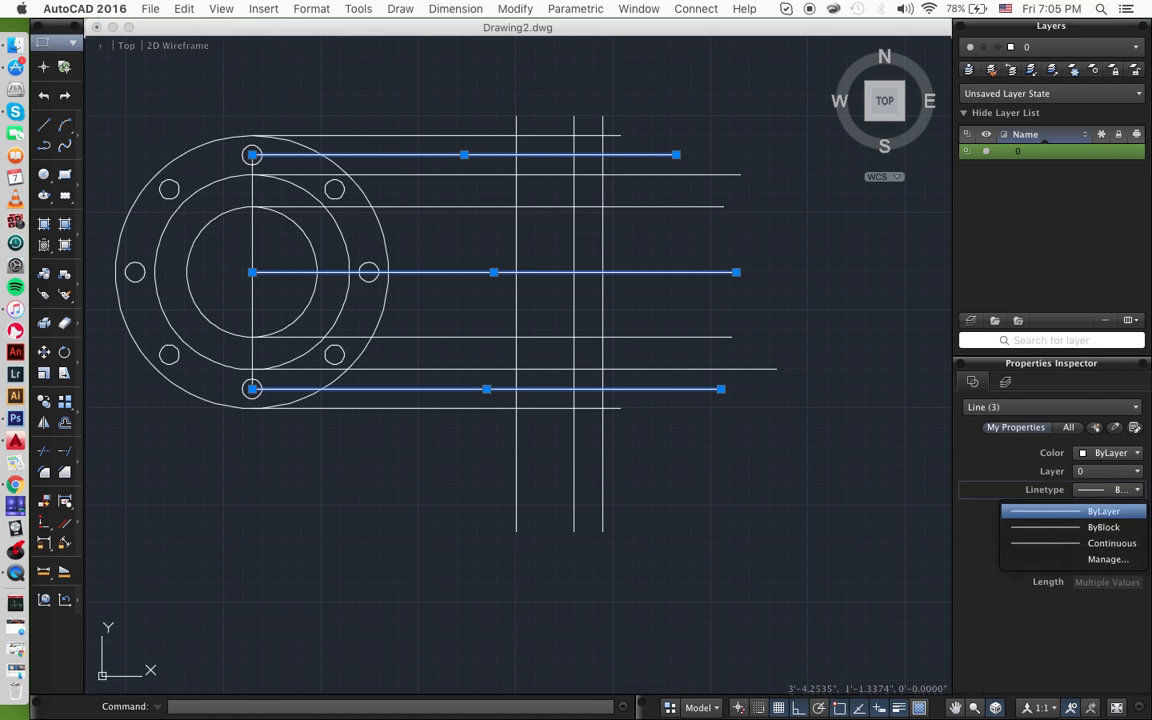
click(1034, 558)
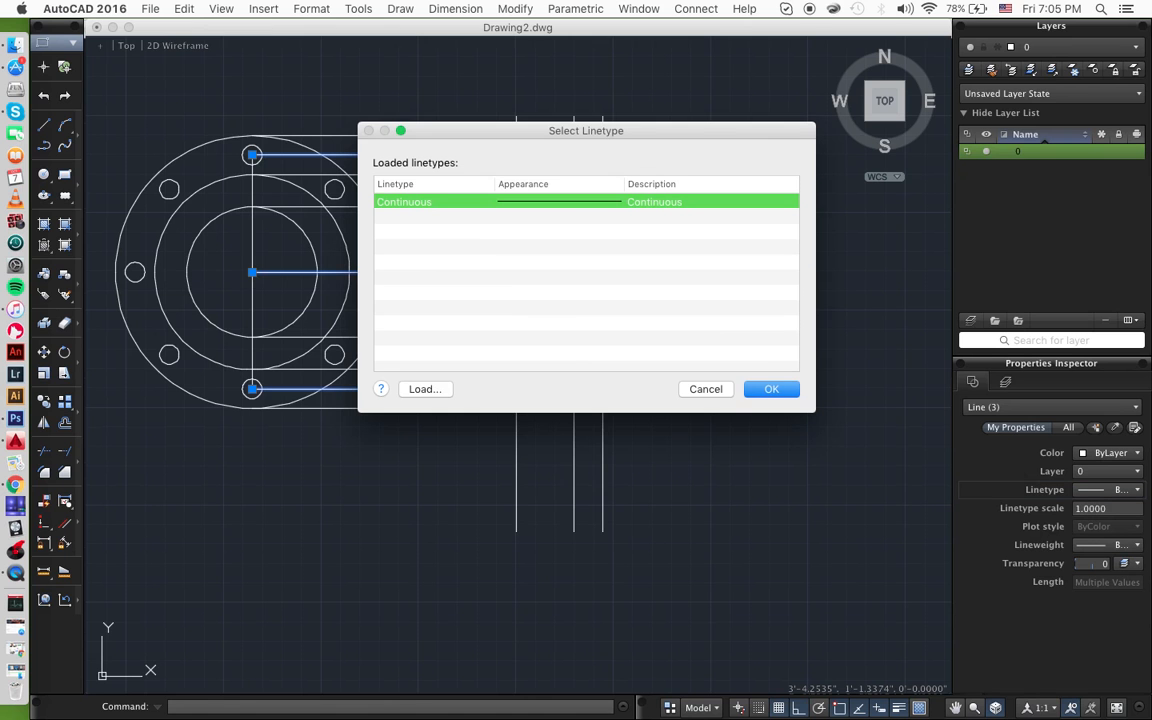
click(424, 389)
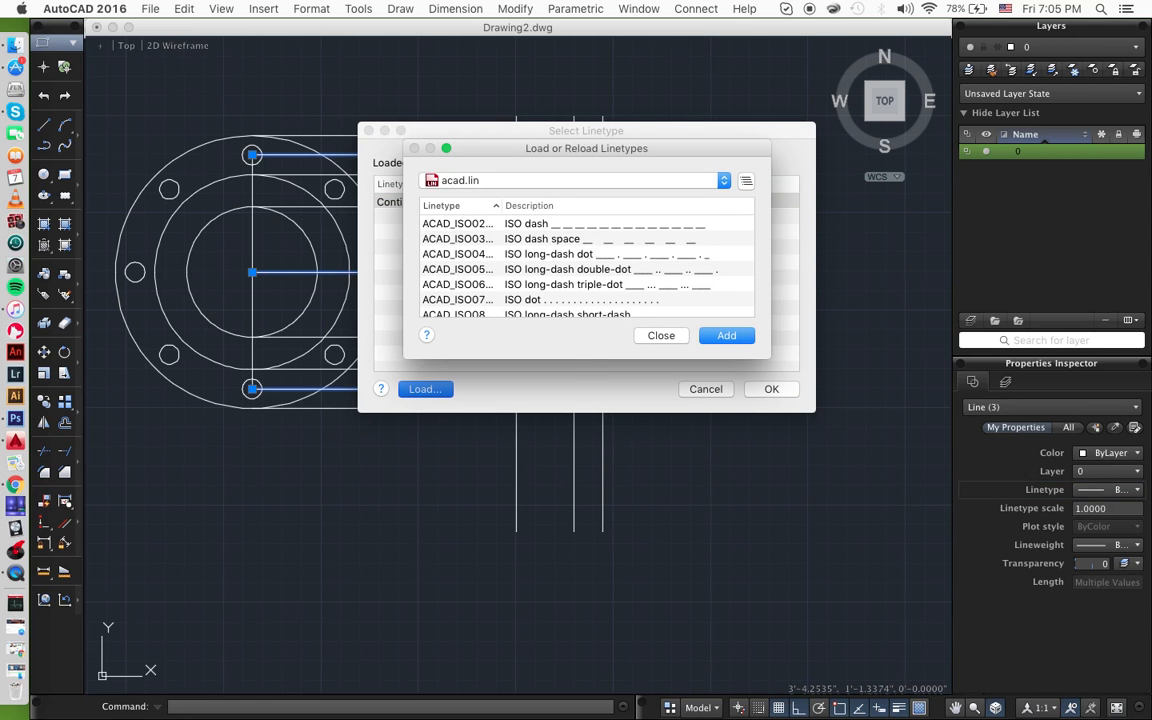
key(super+a)
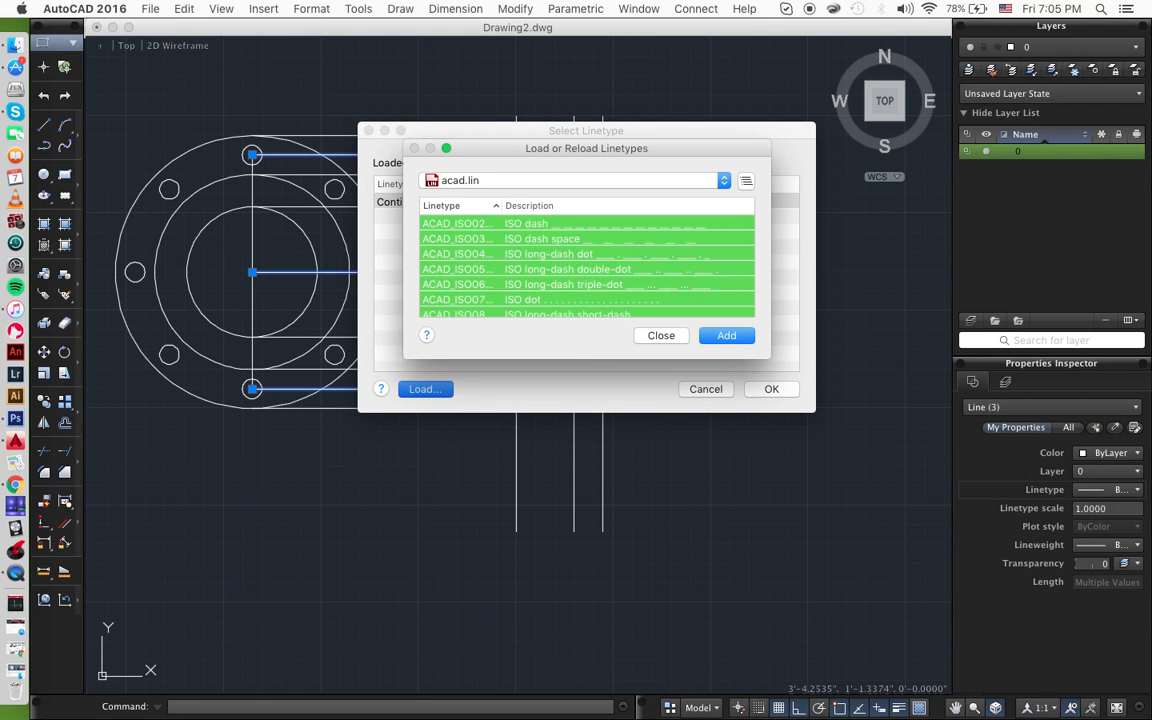
key(Return)
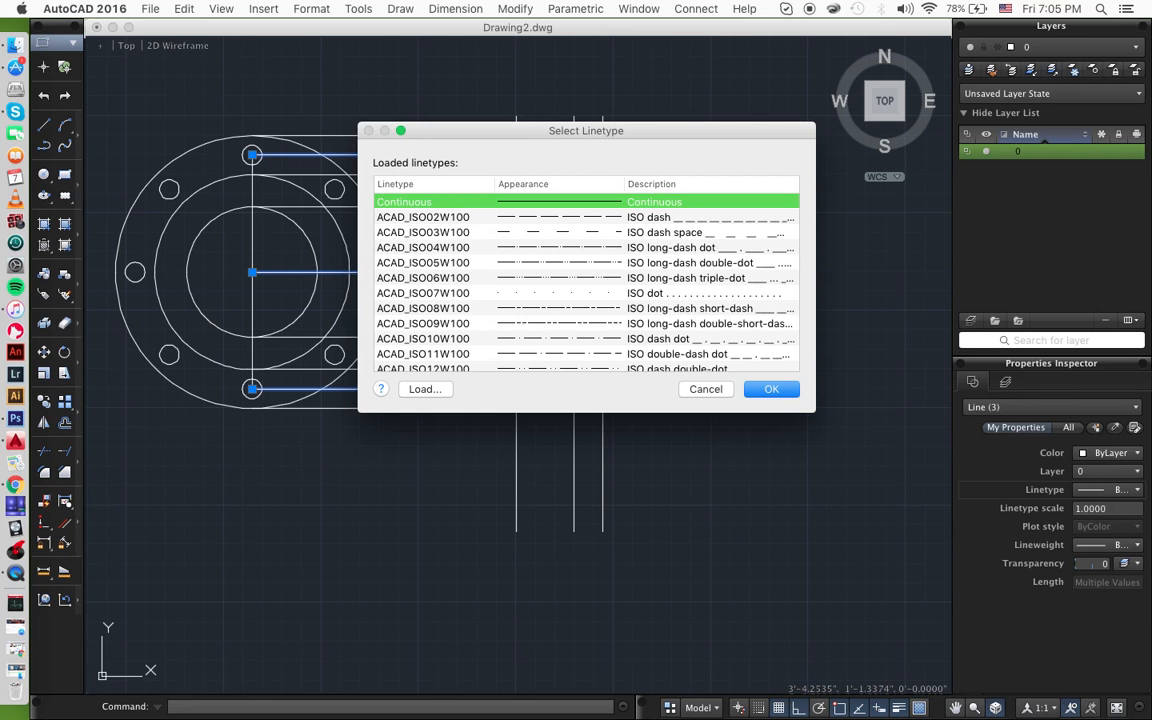
click(771, 389)
- Set the linetype of the three selected projection lines to a center linetype
click(1000, 489)
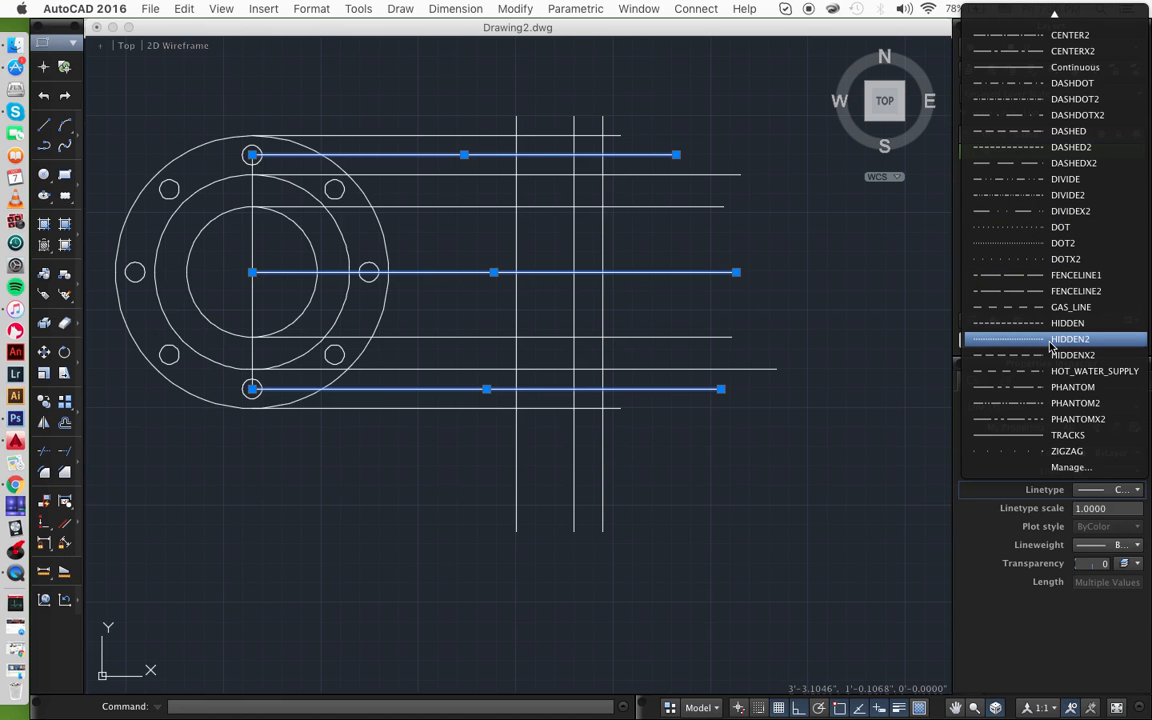
scroll(1050, 342, up, 3)
click(1037, 88)
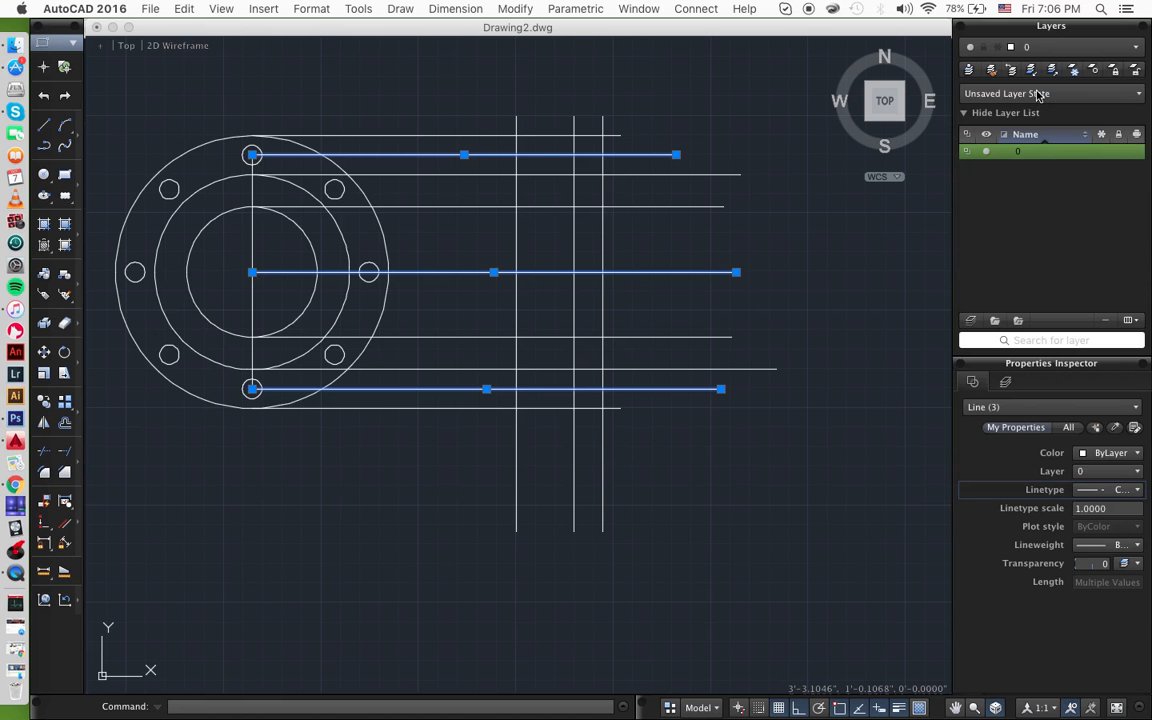
- Using all side-view lines as cutting edges, trim the horizontal projection lines between the flange and the leftmost vertical line
key(Escape)
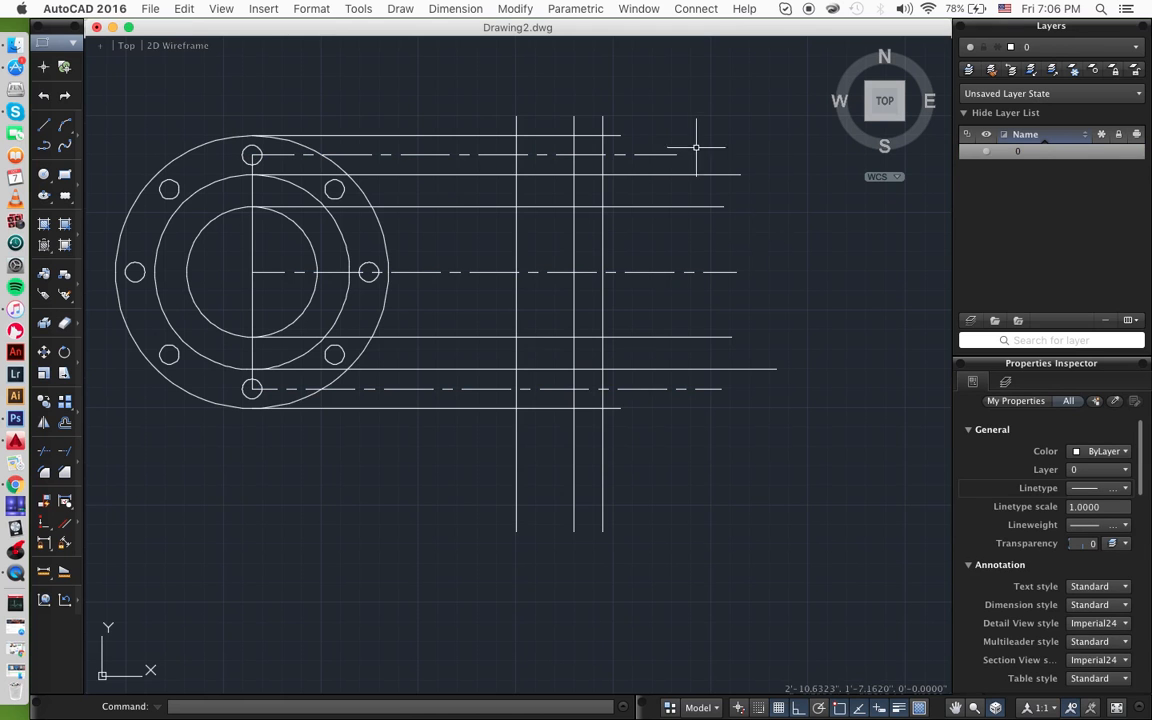
click(698, 85)
click(404, 470)
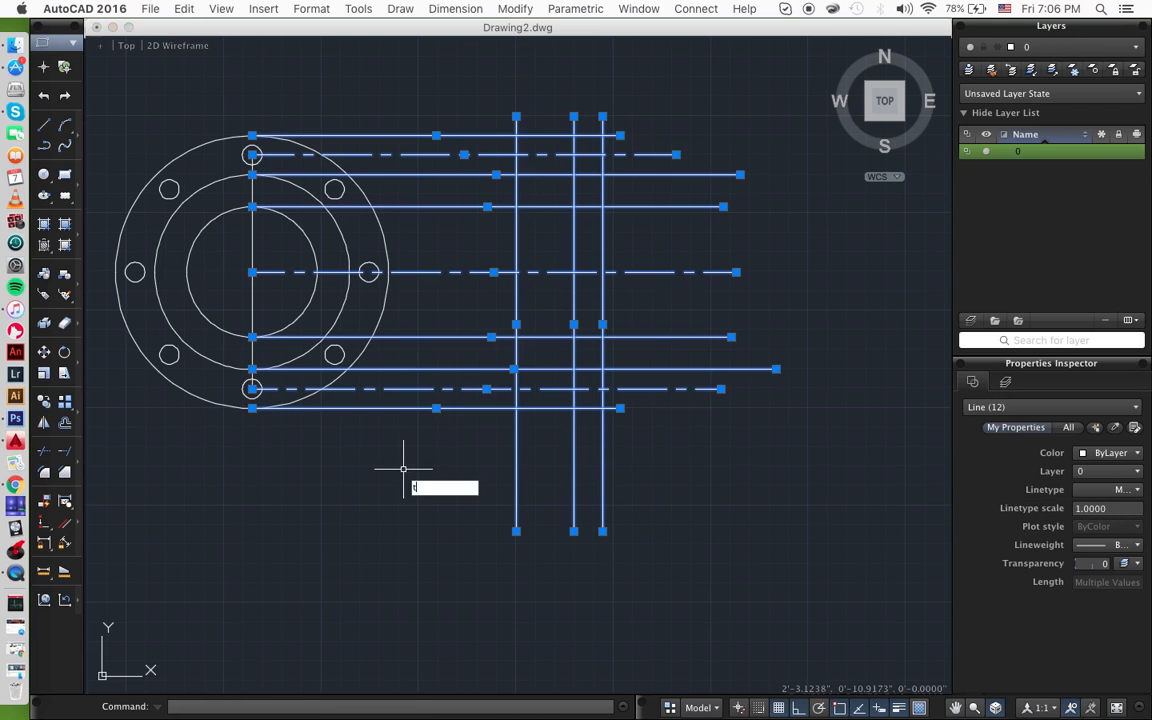
text(r)
key(Return)
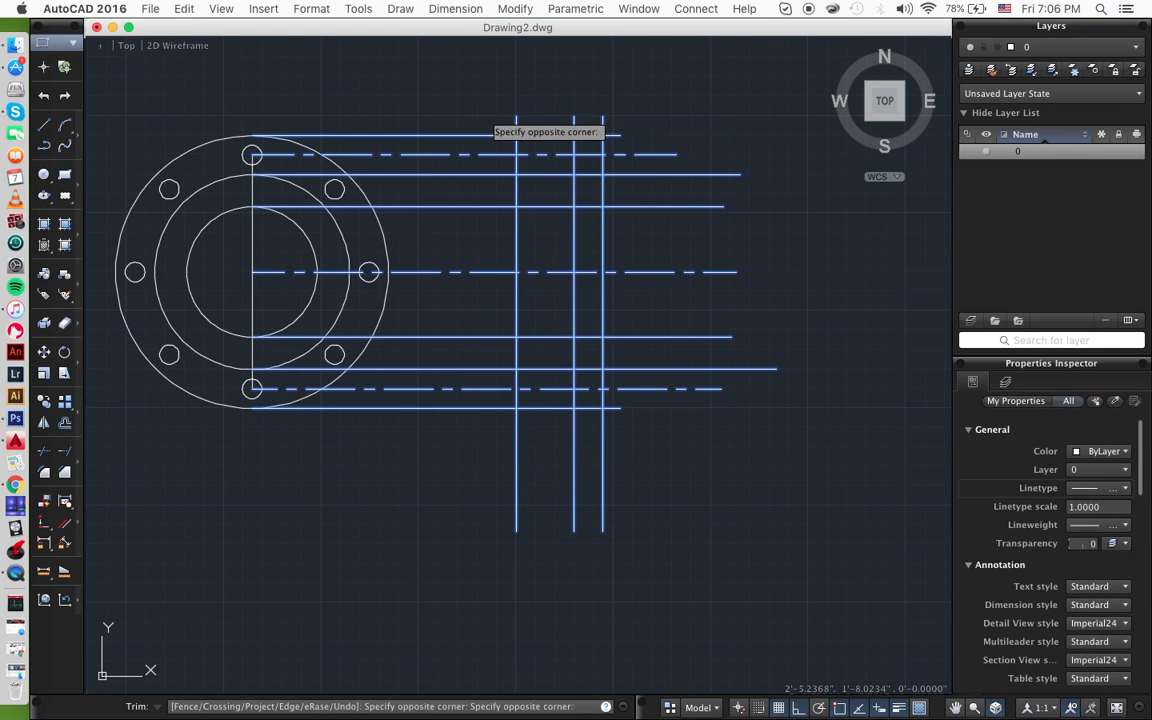
click(485, 114)
click(415, 483)
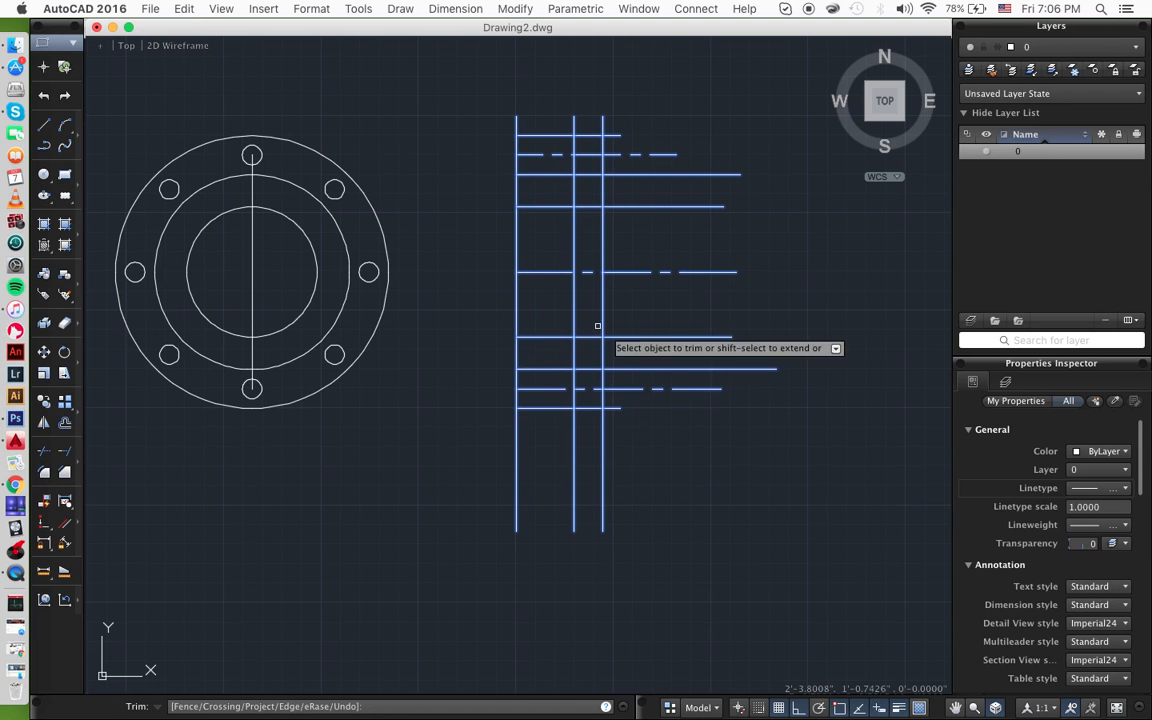
- Trim the side view's lower excess: the leftmost vertical below the hub, the lowest horizontal outside the plate, and the plate verticals beneath it
click(517, 381)
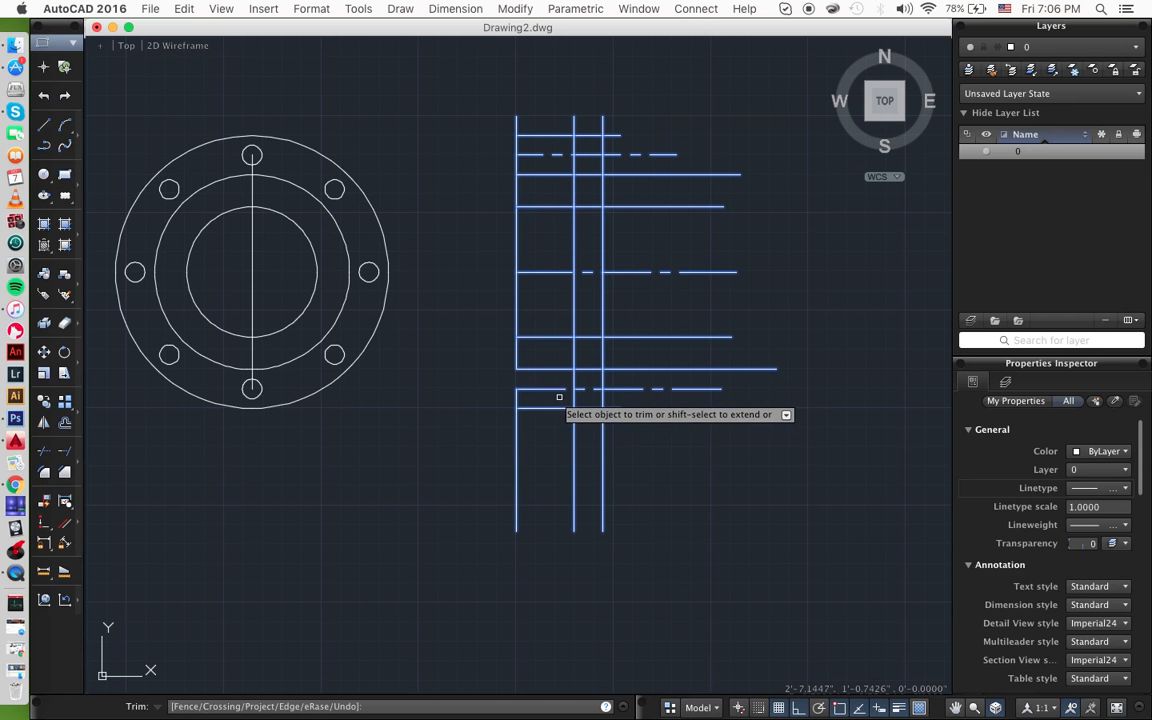
click(558, 389)
key(super+z)
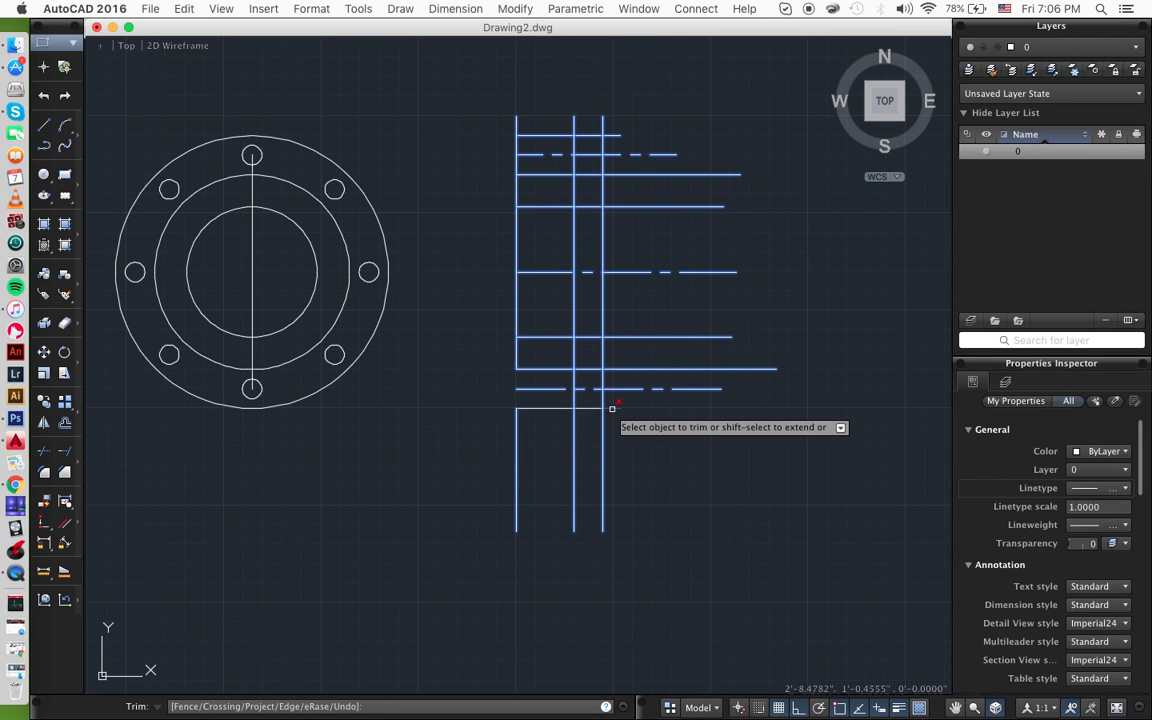
click(563, 408)
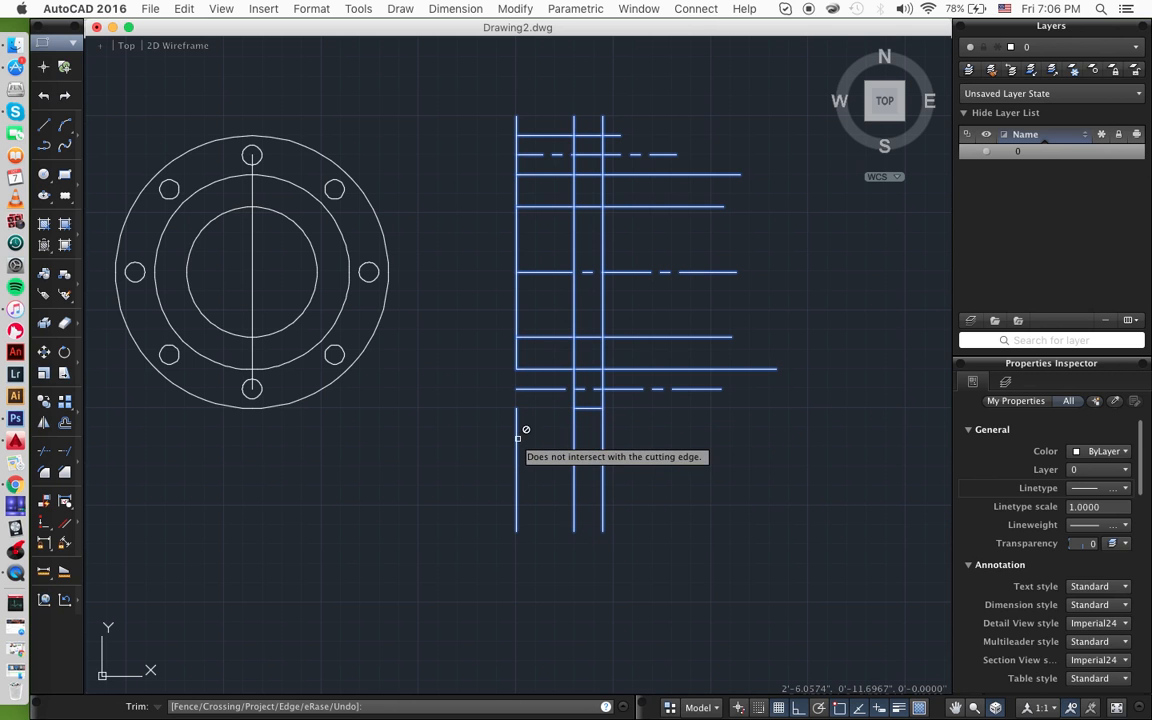
click(640, 435)
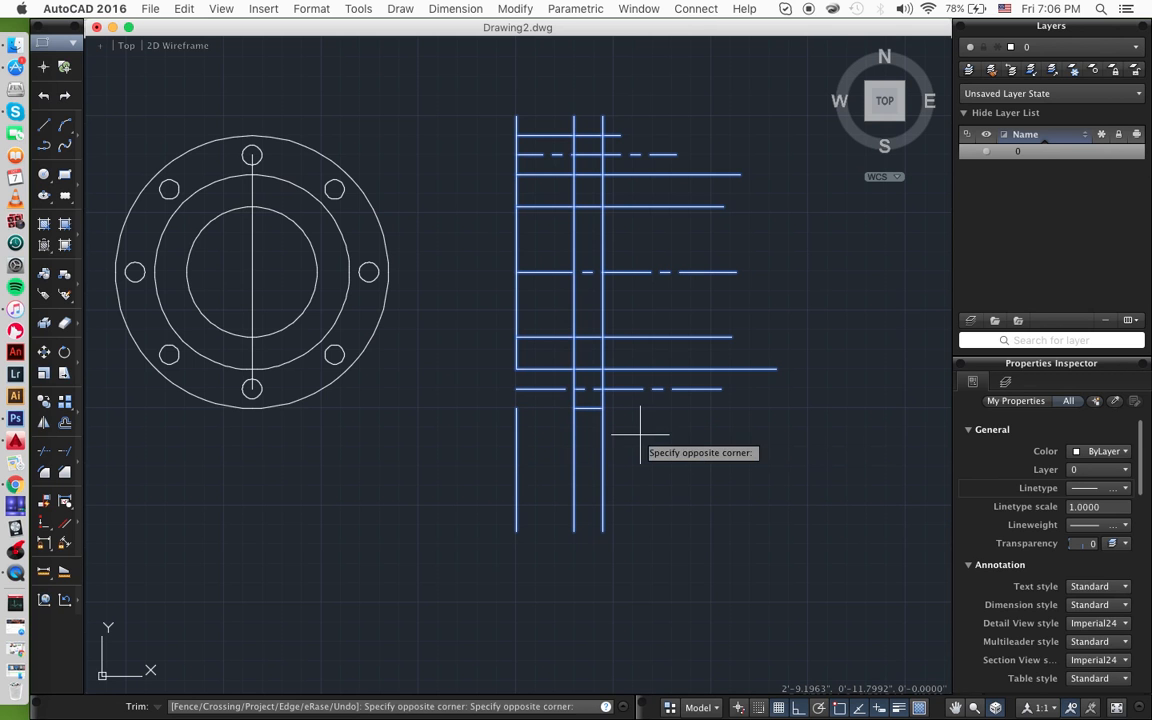
click(555, 488)
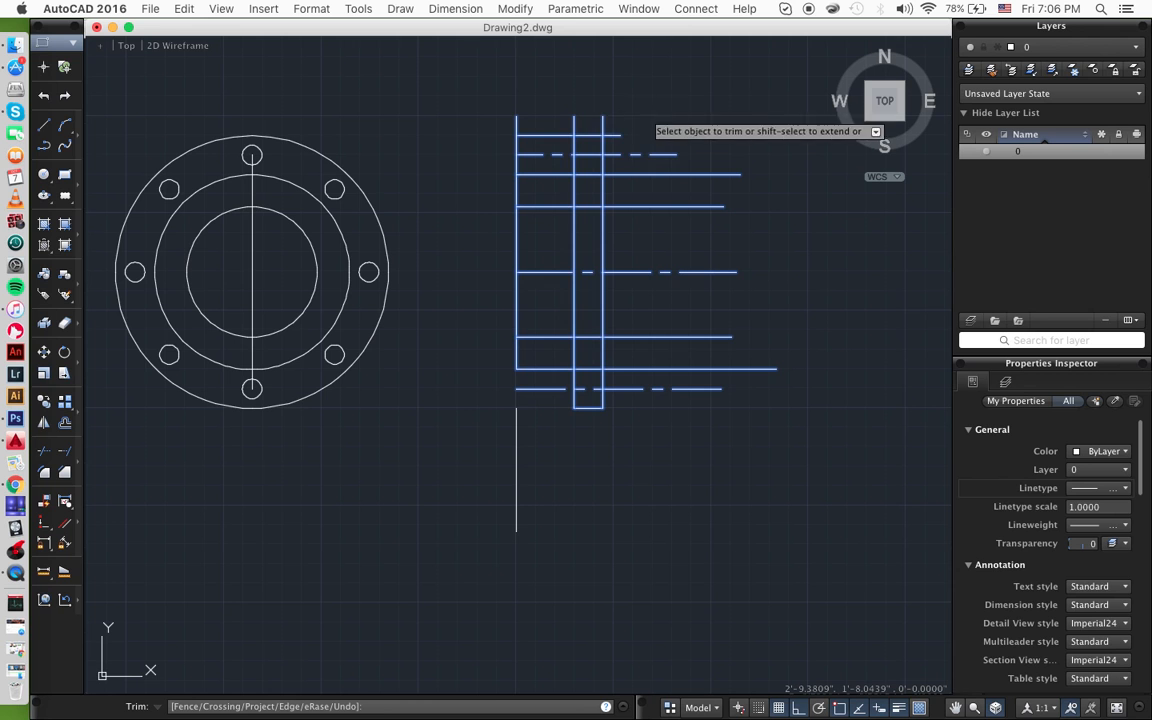
- Trim the side view's upper excess: the plate verticals above the uppermost horizontal, that horizontal outside the plate, and the leftmost vertical's upper end
click(648, 115)
click(575, 134)
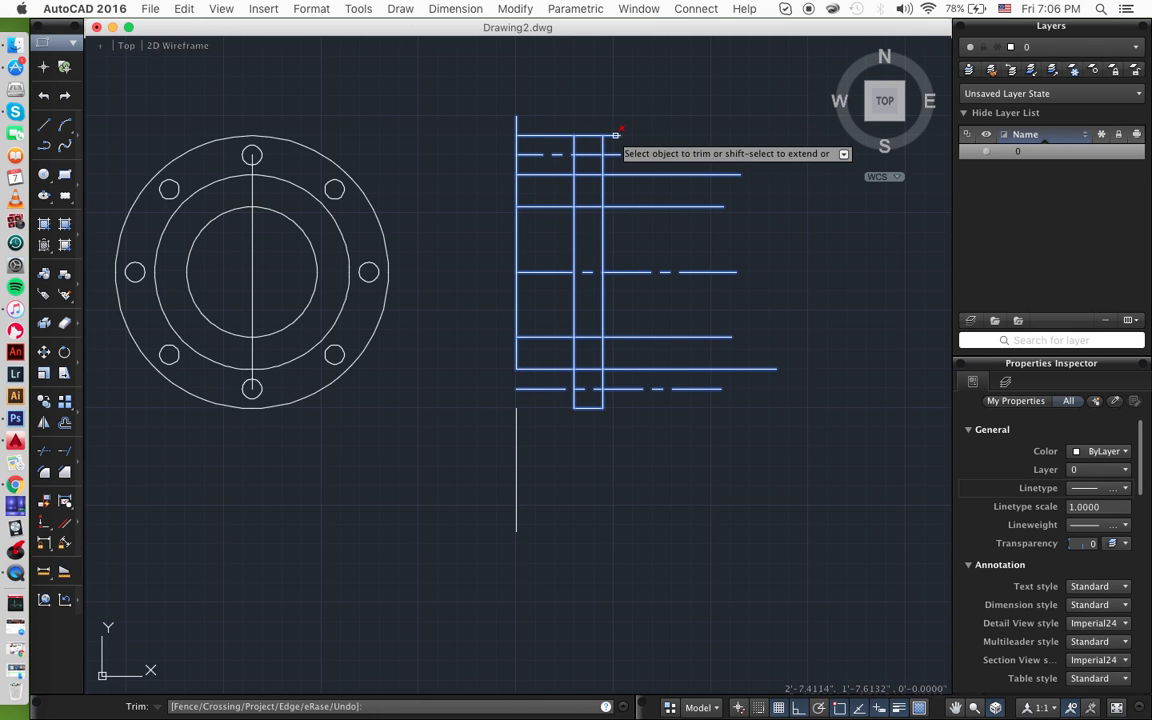
click(548, 134)
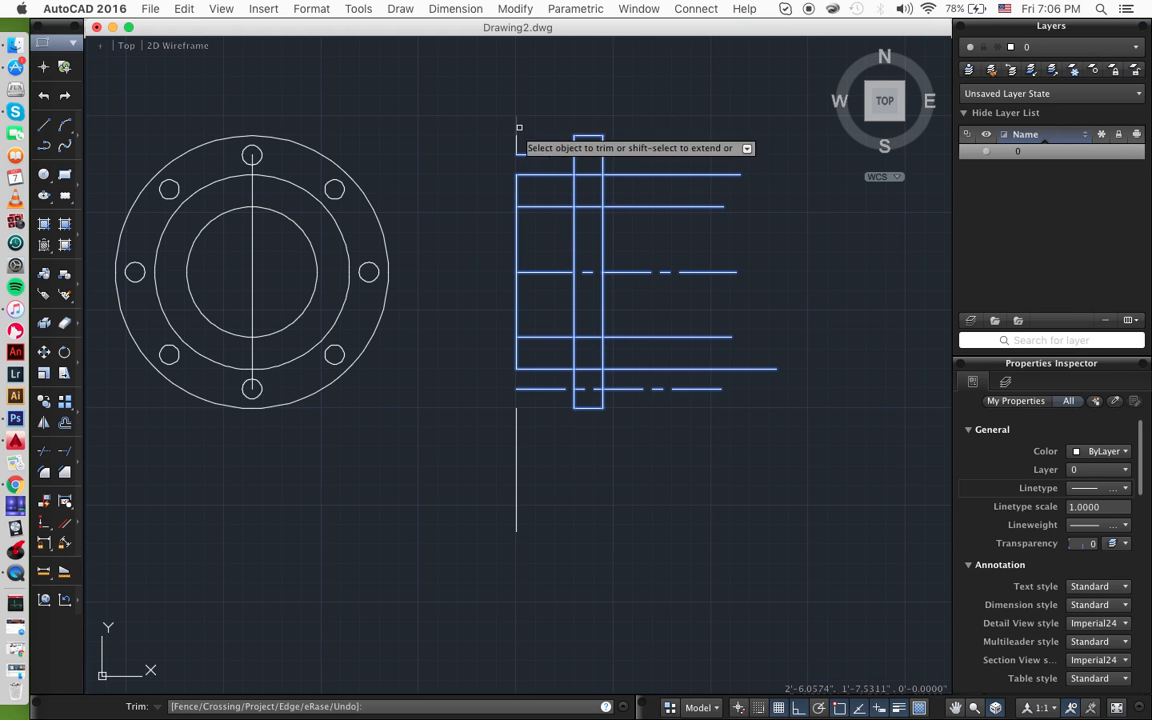
click(517, 127)
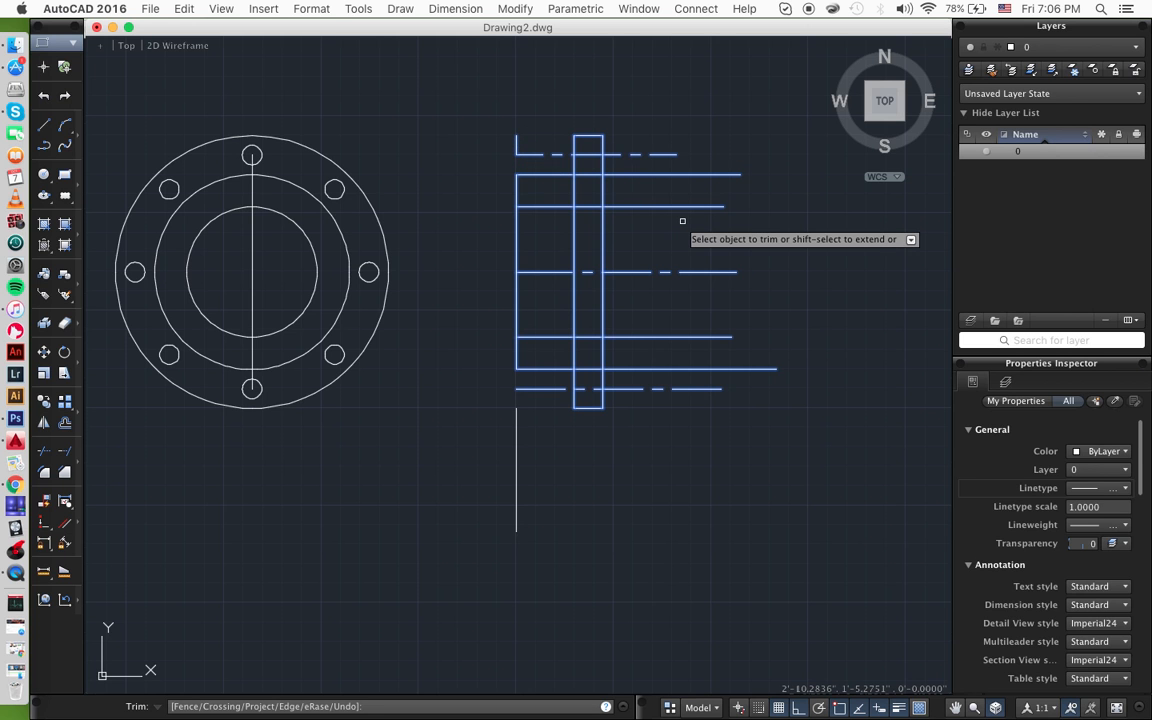
- Trim the four horizontal hub and bore lines between the plate's two vertical edges and leave the Trim command
click(589, 172)
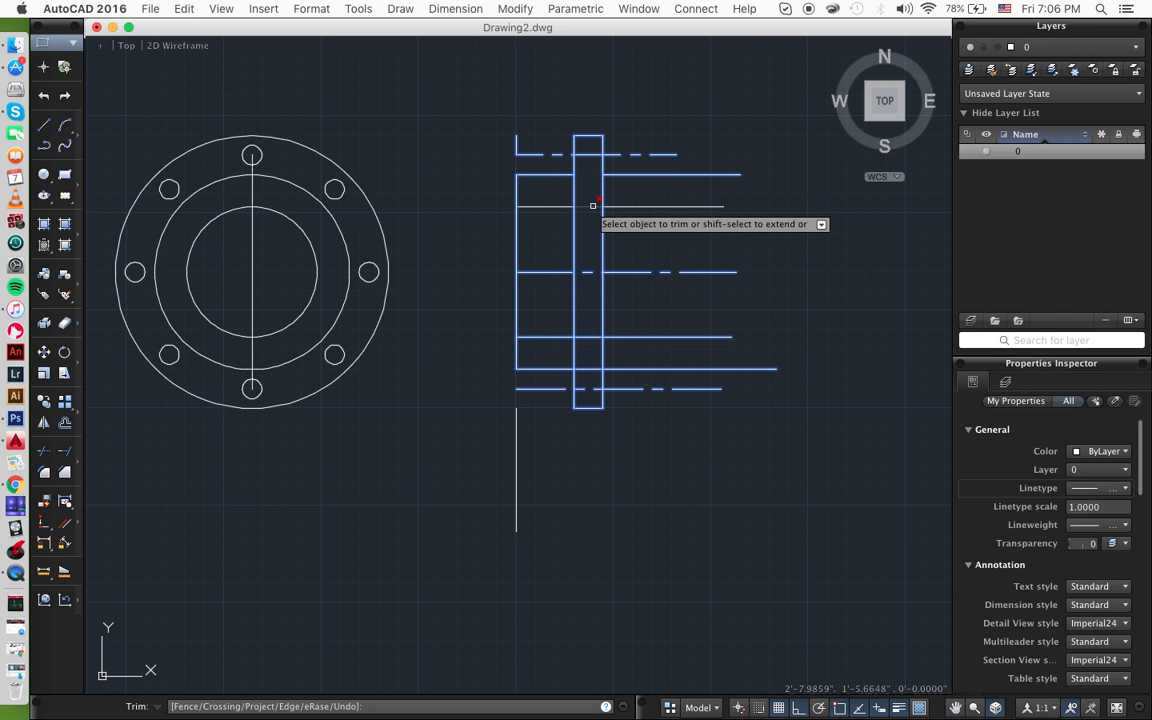
click(591, 337)
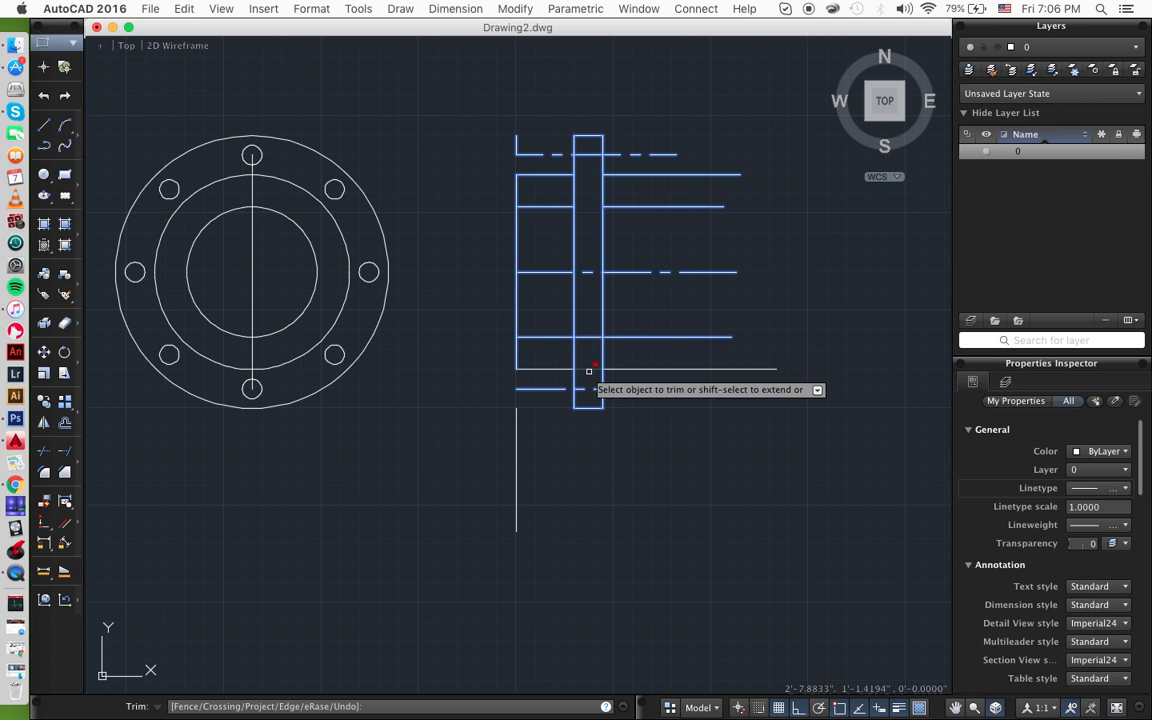
click(591, 339)
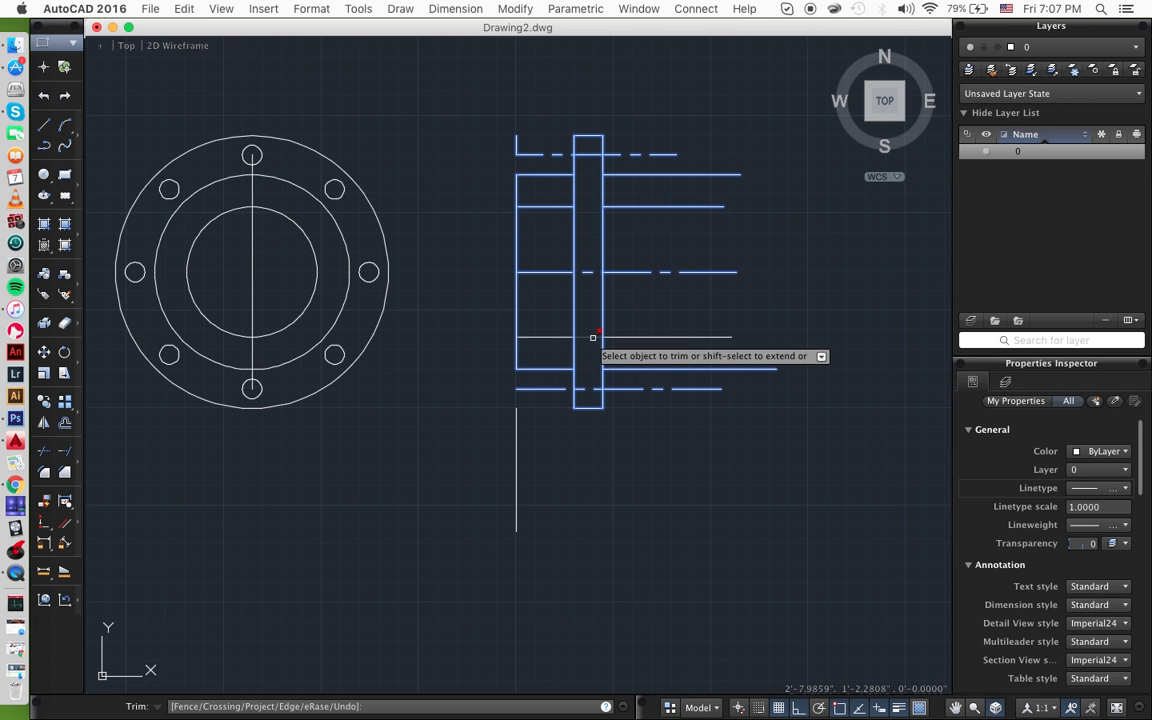
click(576, 177)
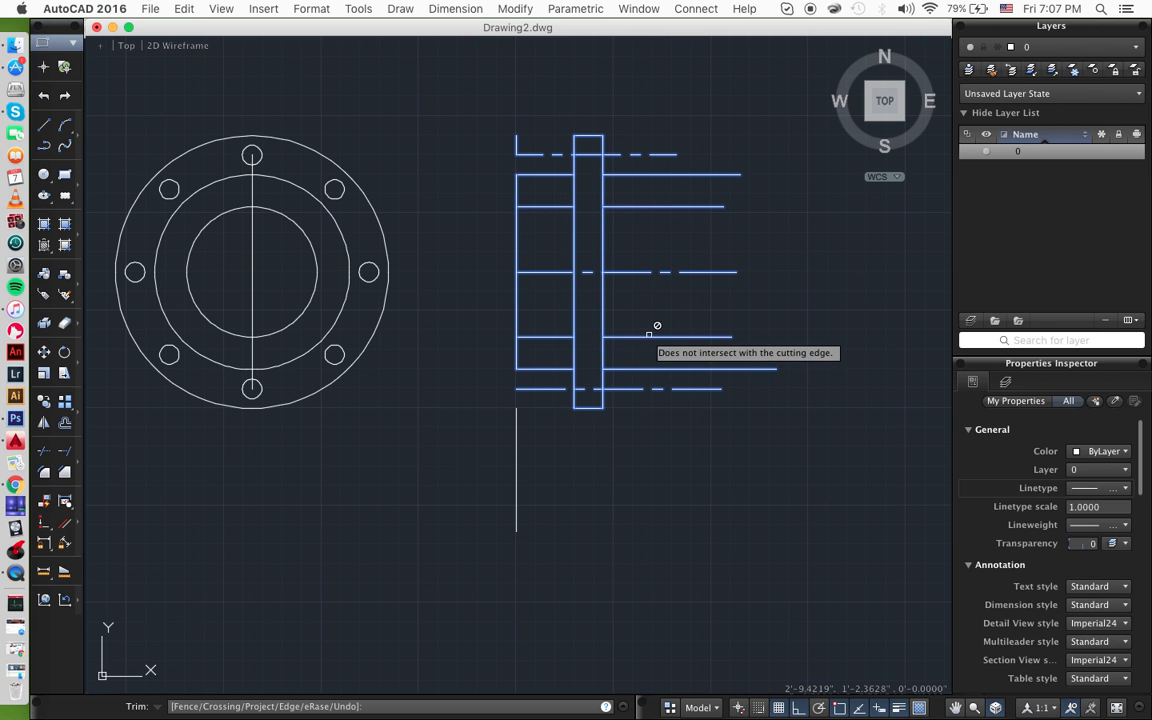
key(Escape)
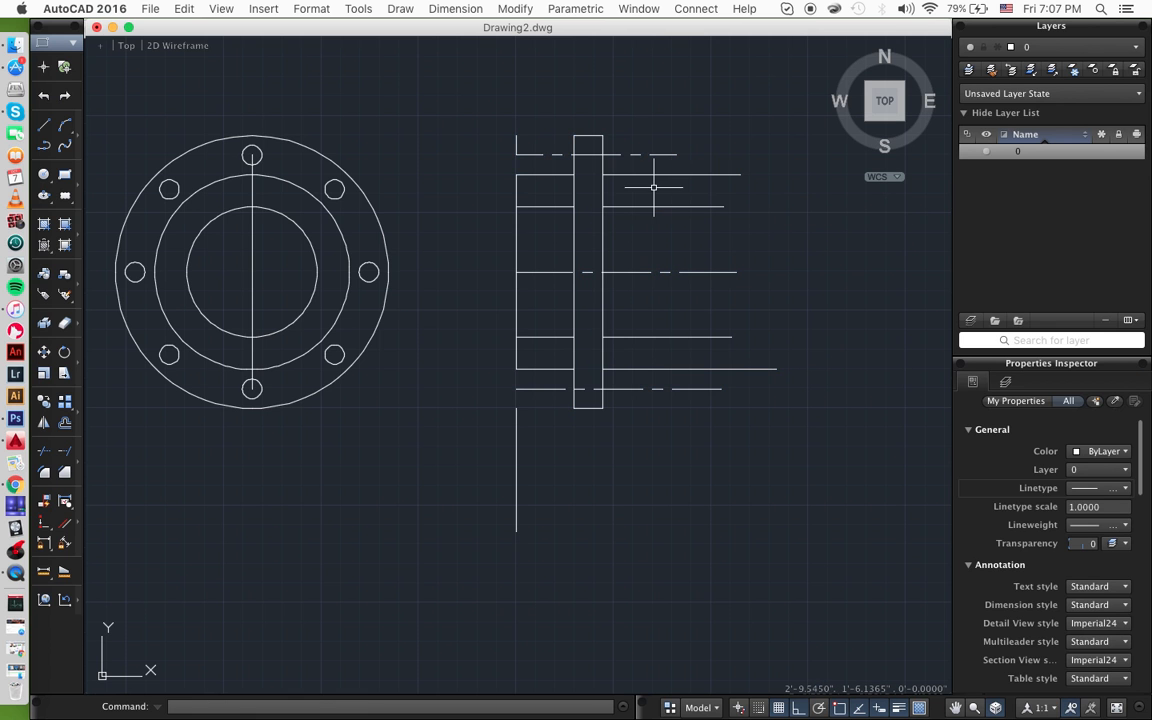
- Delete the four solid line stubs beyond the plate, the two bore lines in the hub, and the leftover pieces of the leftmost vertical
click(655, 175)
click(652, 206)
click(657, 337)
click(657, 369)
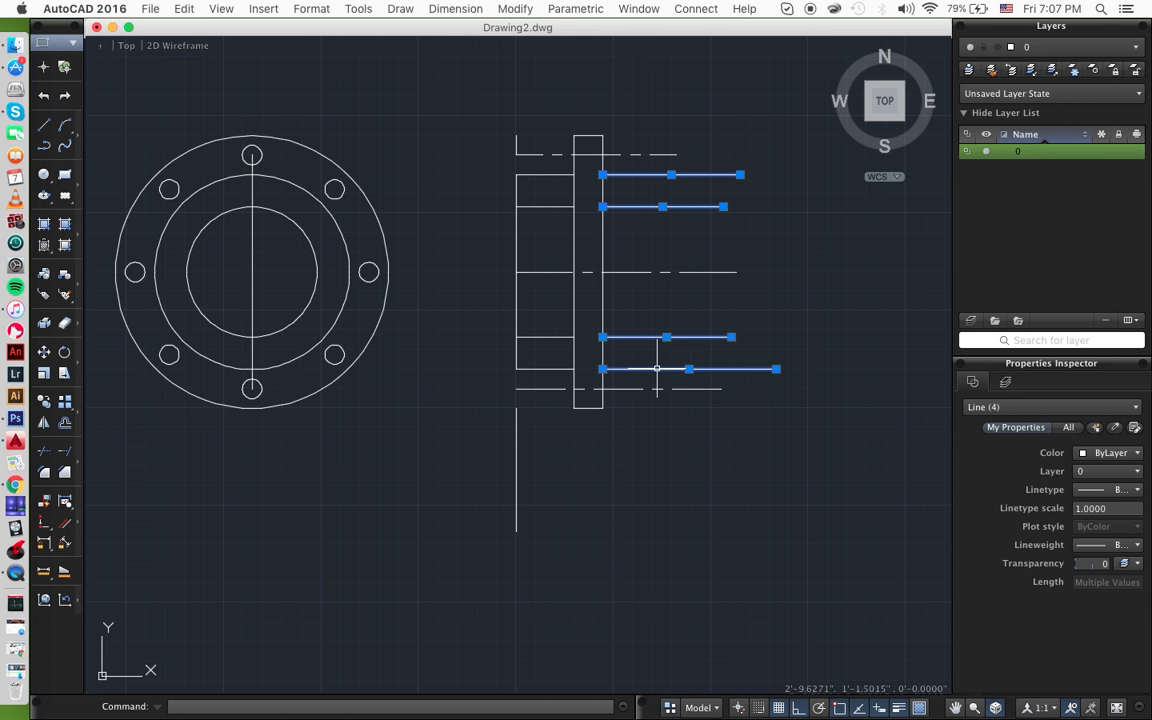
click(516, 458)
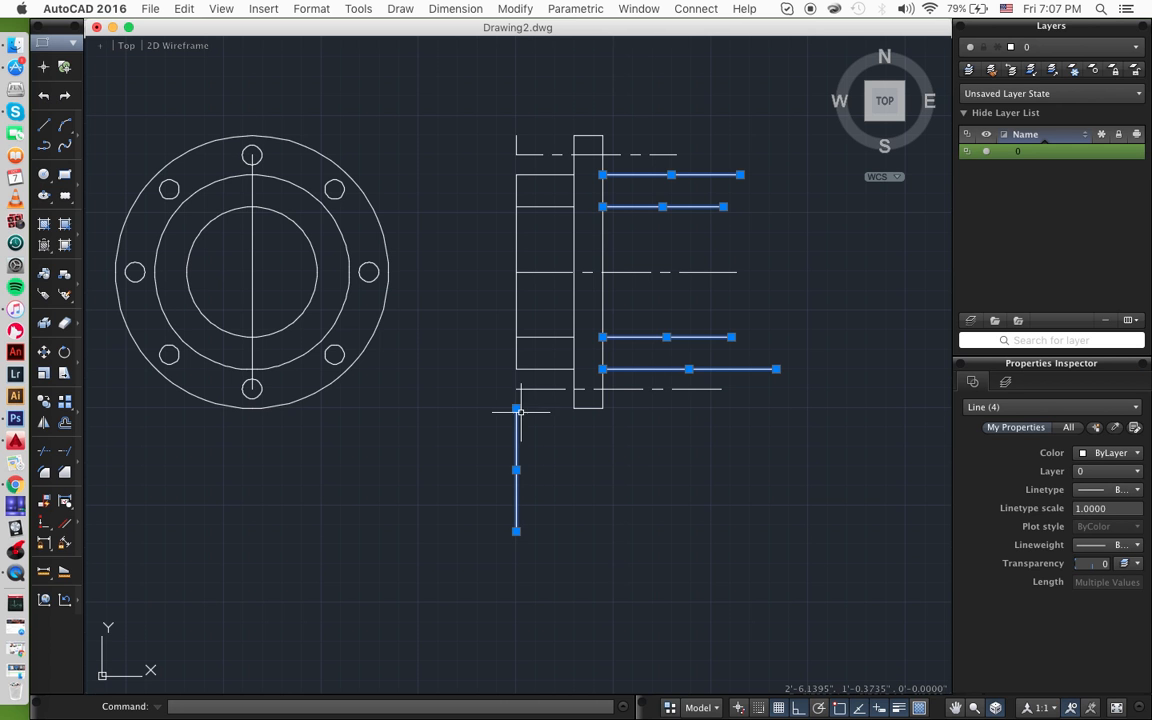
click(540, 337)
click(549, 207)
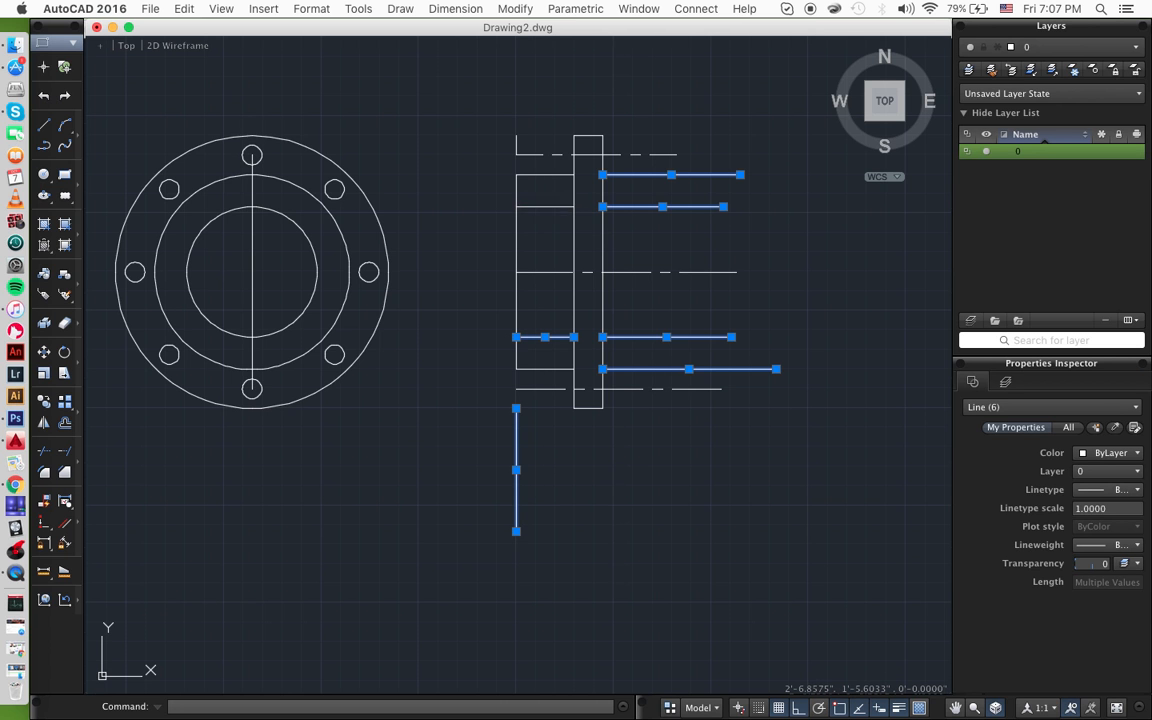
click(516, 145)
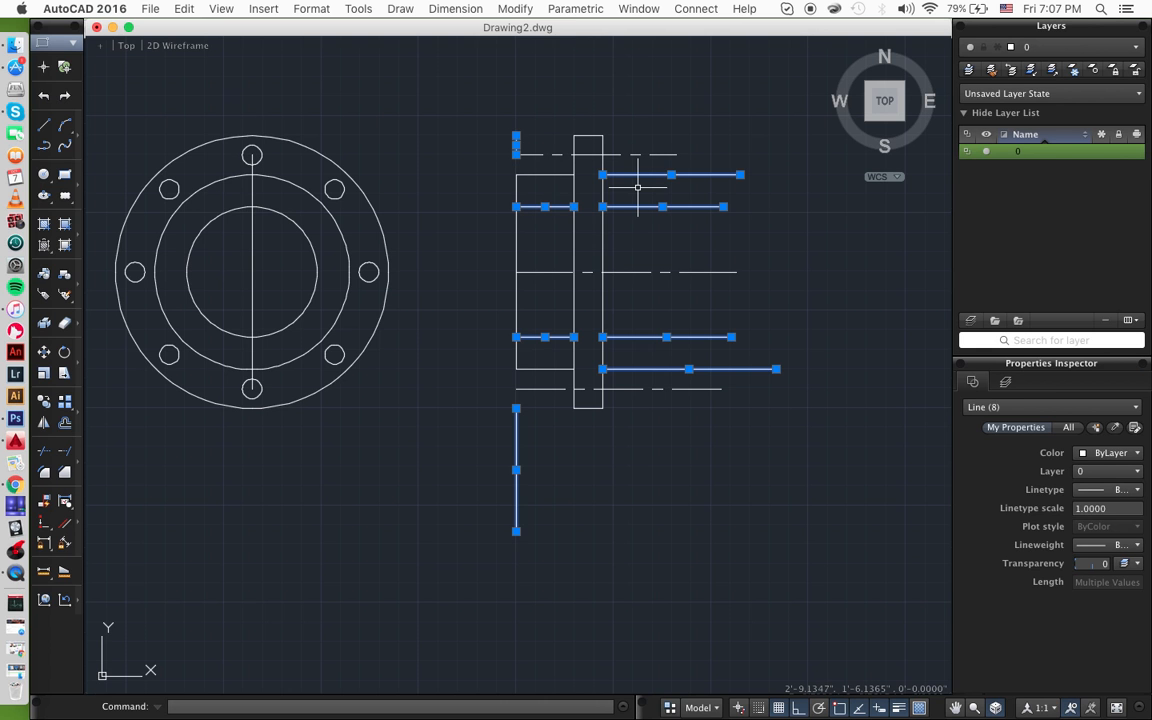
key(Delete)
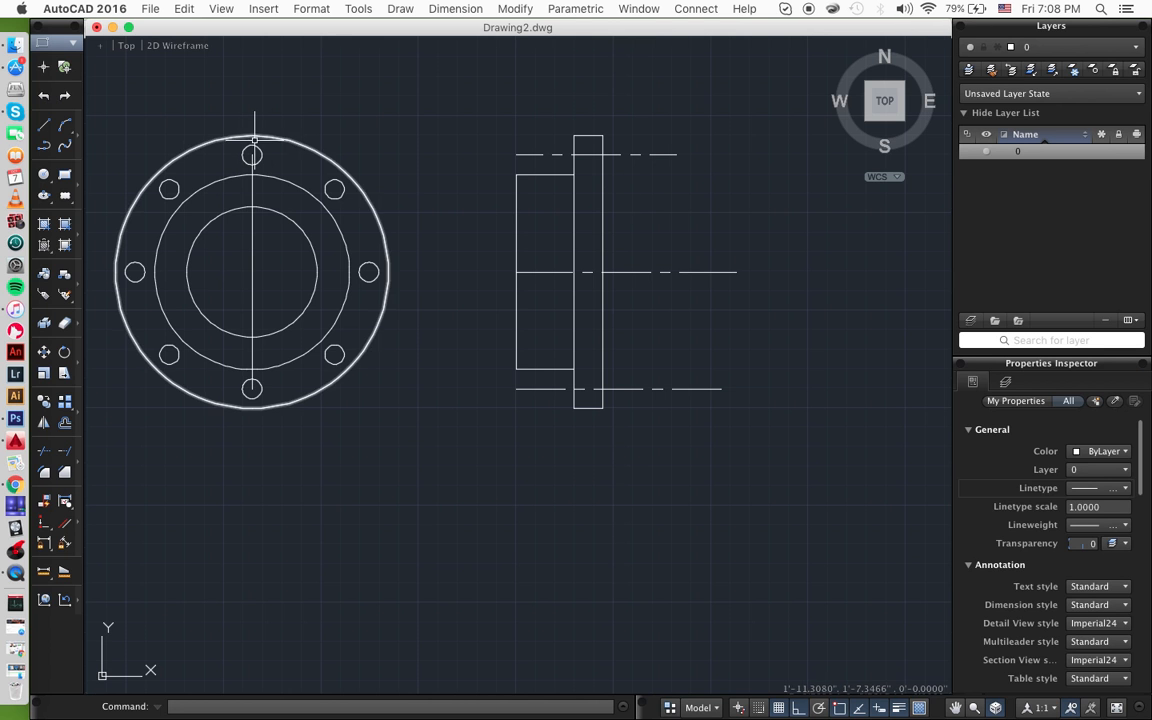
- Draw a vertical line through the flange's center, extending beyond the outer circle above and below
text(l)
key(Return)
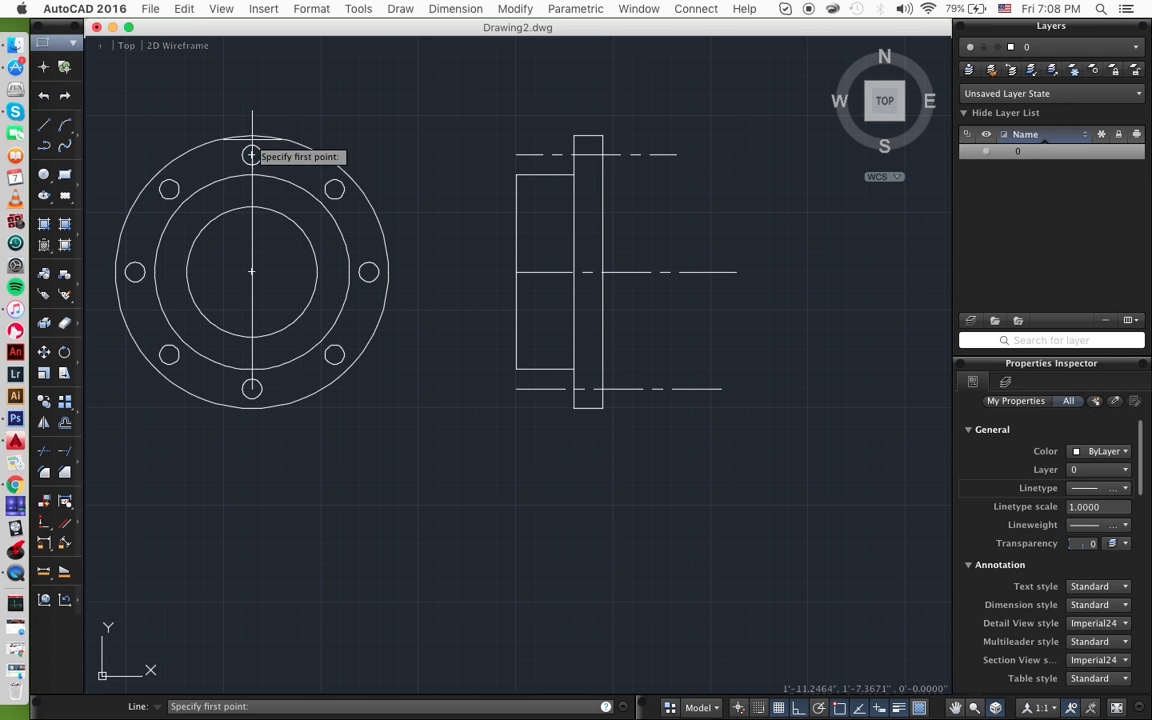
click(252, 155)
click(253, 73)
click(259, 525)
key(Return)
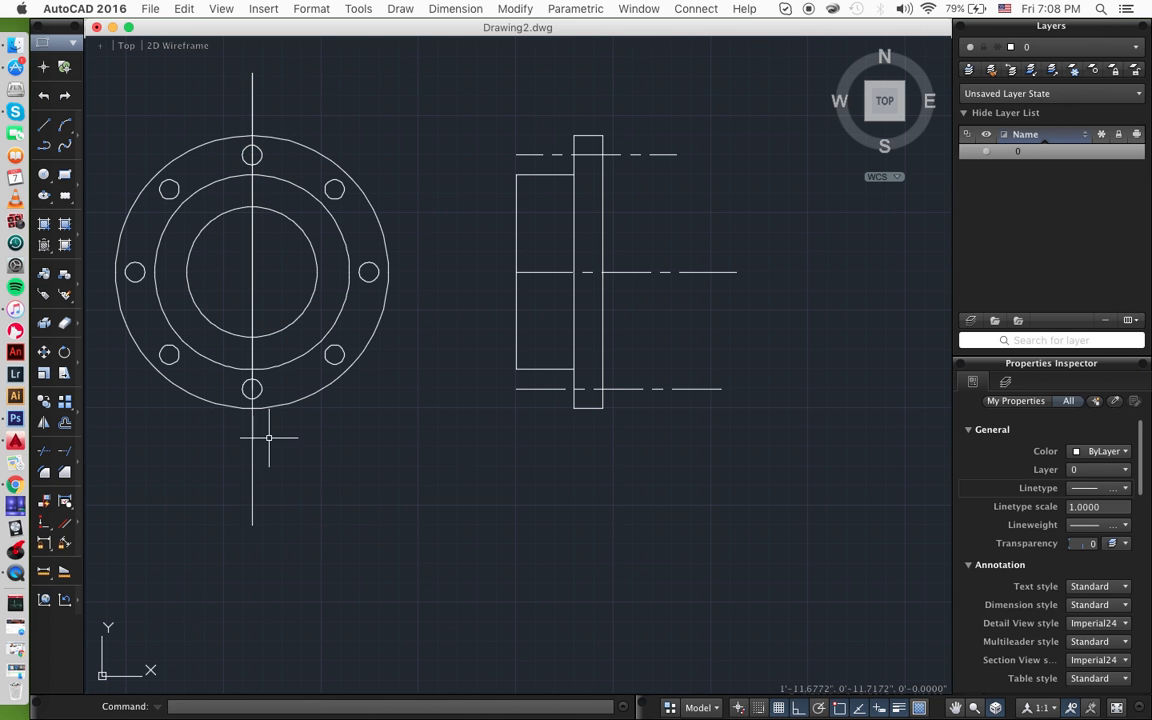
- Draw a horizontal projection line from the outer circle's lowest point past the side view
text(line)
key(Return)
scroll(313, 417, right, 5)
scroll(260, 420, up, 3)
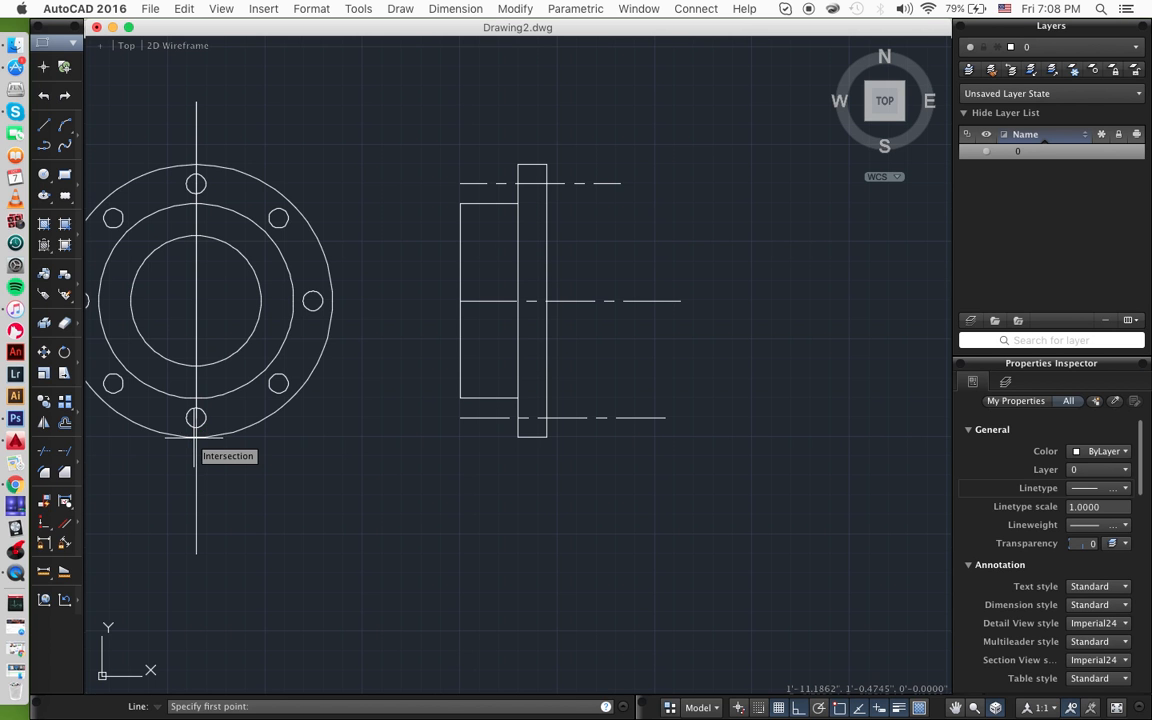
click(196, 437)
scroll(866, 458, right, 5)
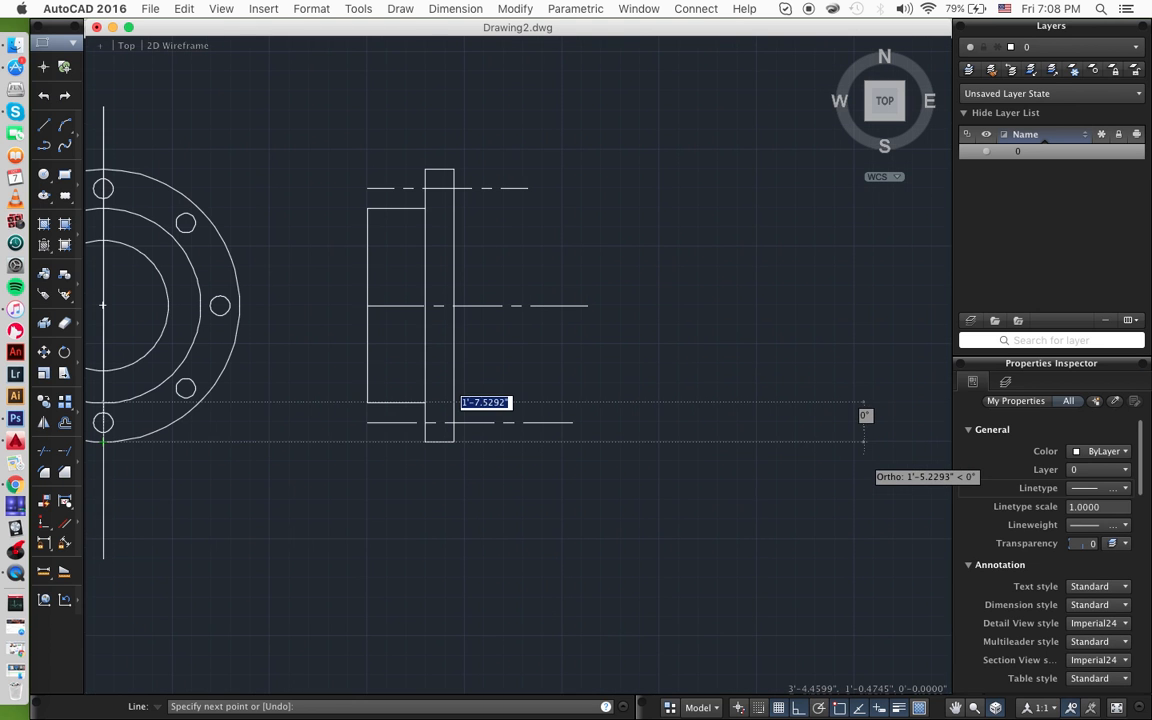
click(906, 443)
key(Return)
- Draw a horizontal projection line from the outer circle's uppermost point past the side view
key(Return)
scroll(812, 440, left, 5)
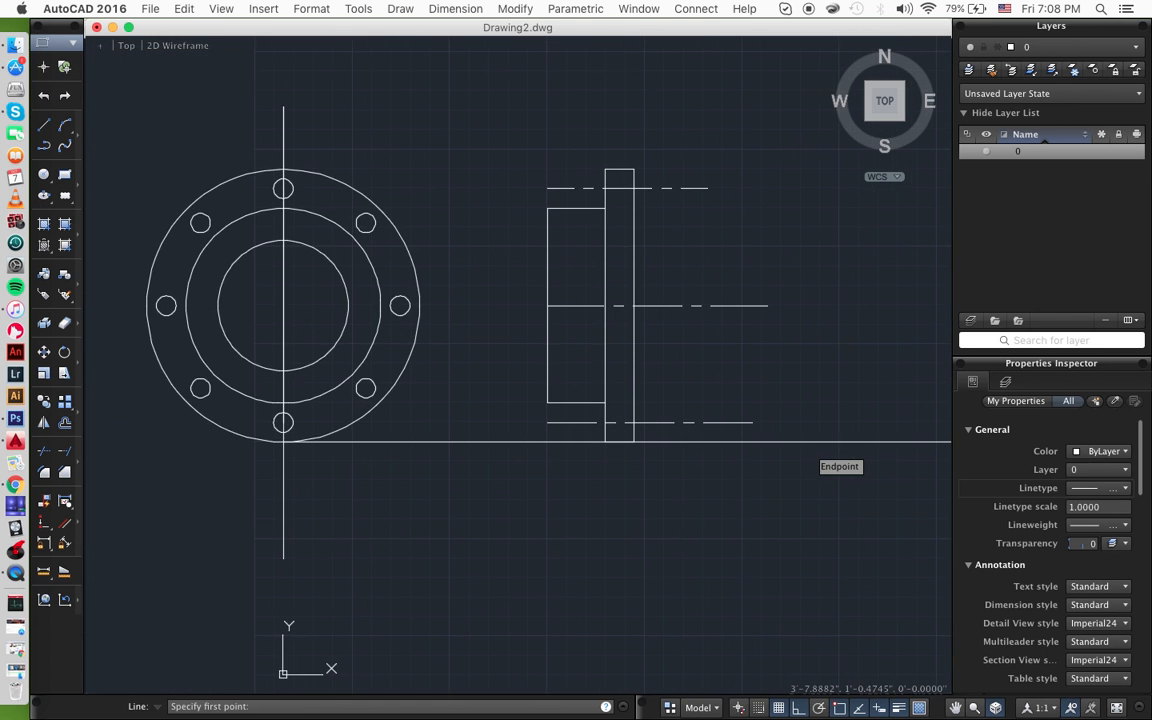
click(283, 170)
scroll(605, 188, right, 5)
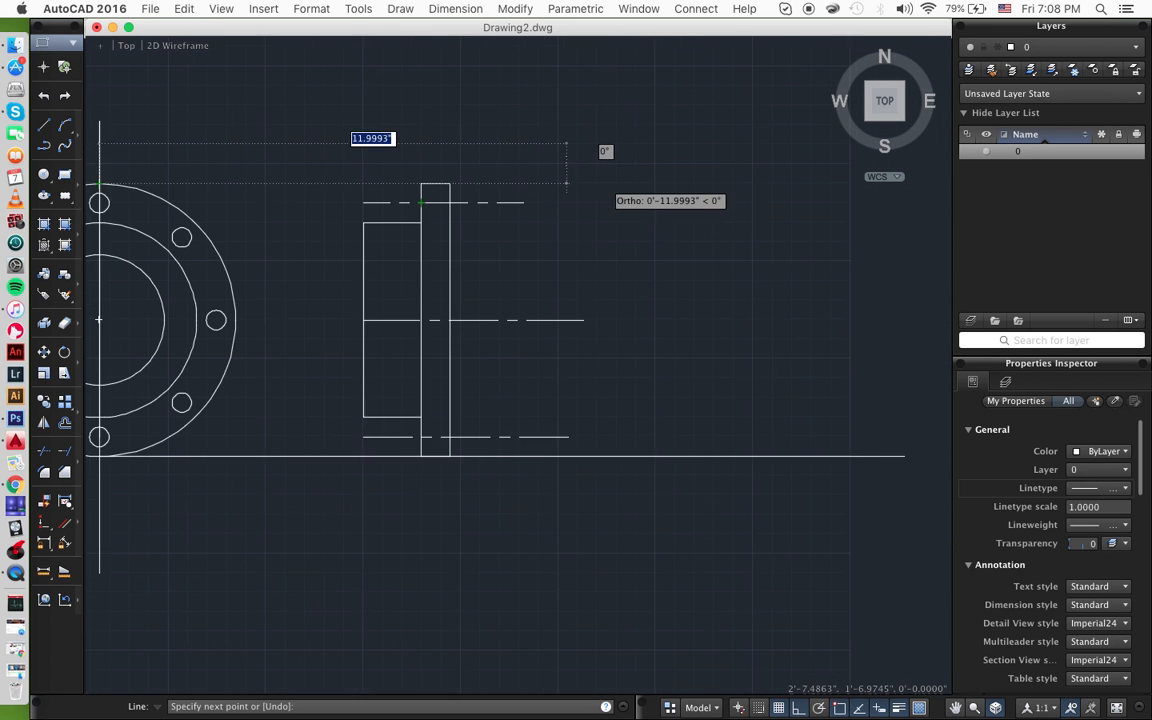
click(822, 183)
key(Return)
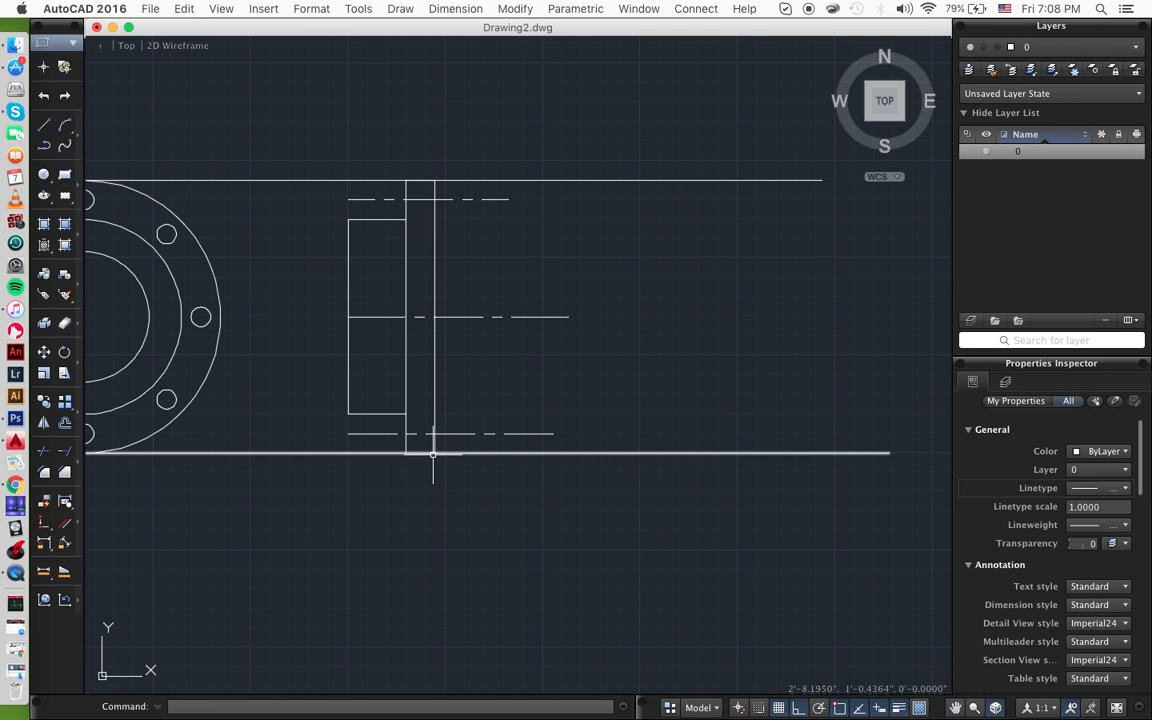
- Draw a horizontal line from the plate's outer edge along the lower hole centerline, extending well beyond the side view
scroll(436, 451, left, 4)
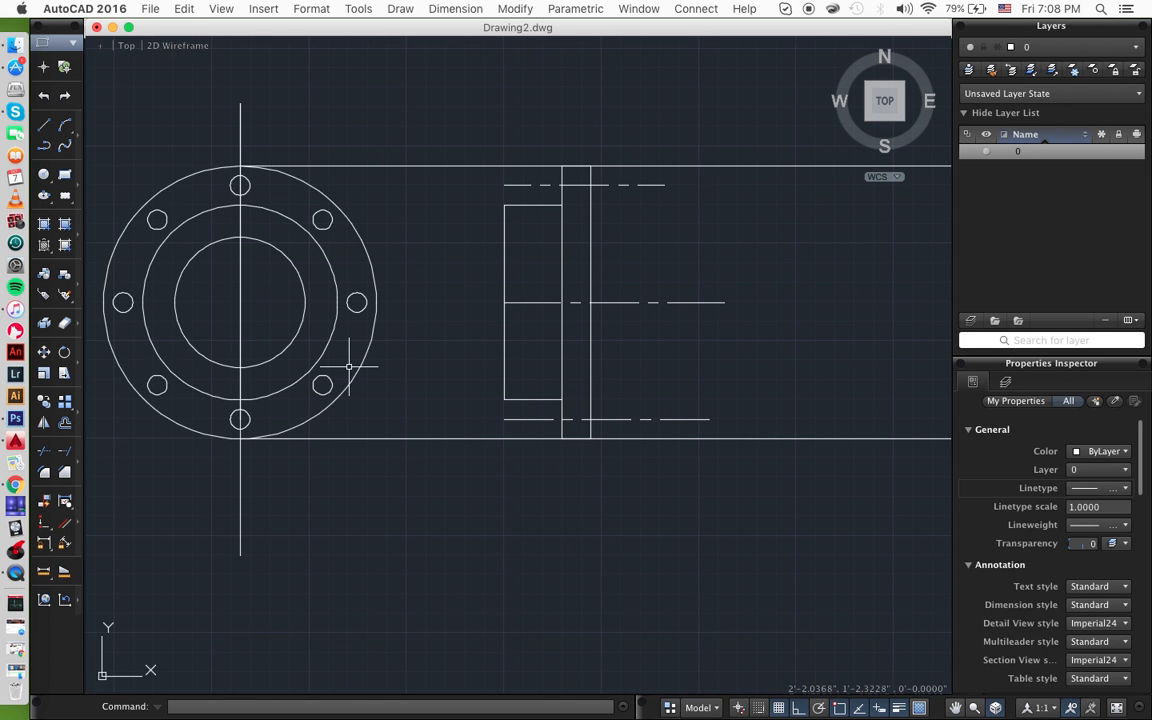
text(line)
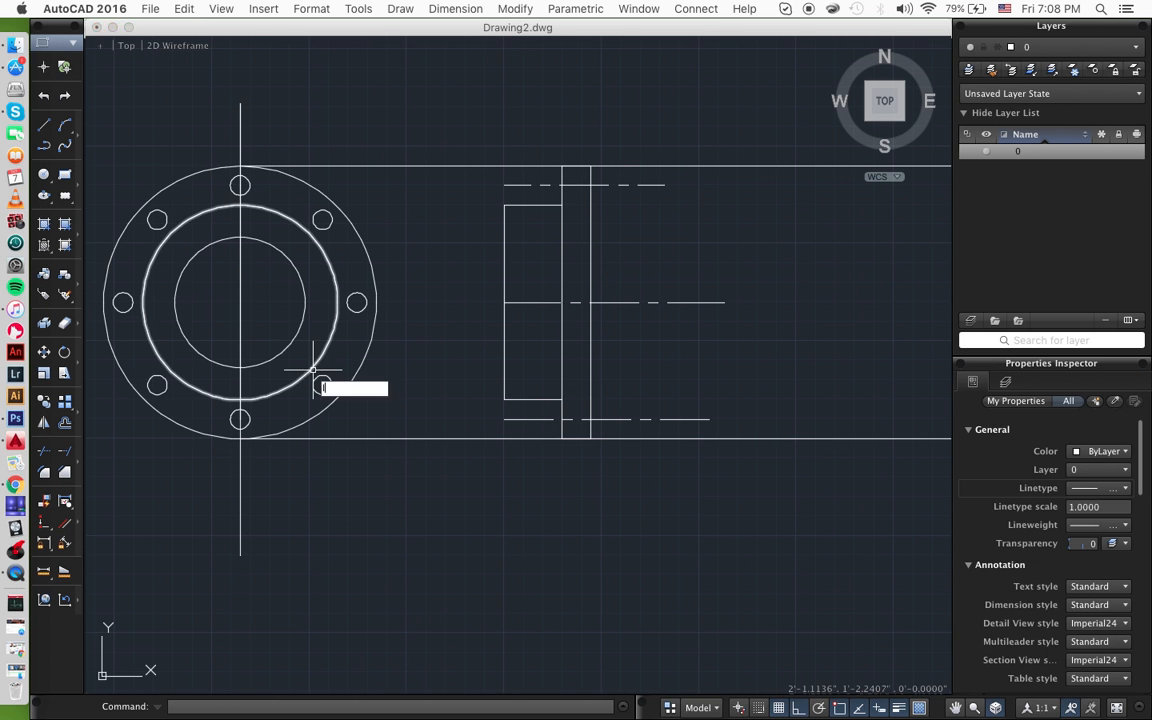
key(Return)
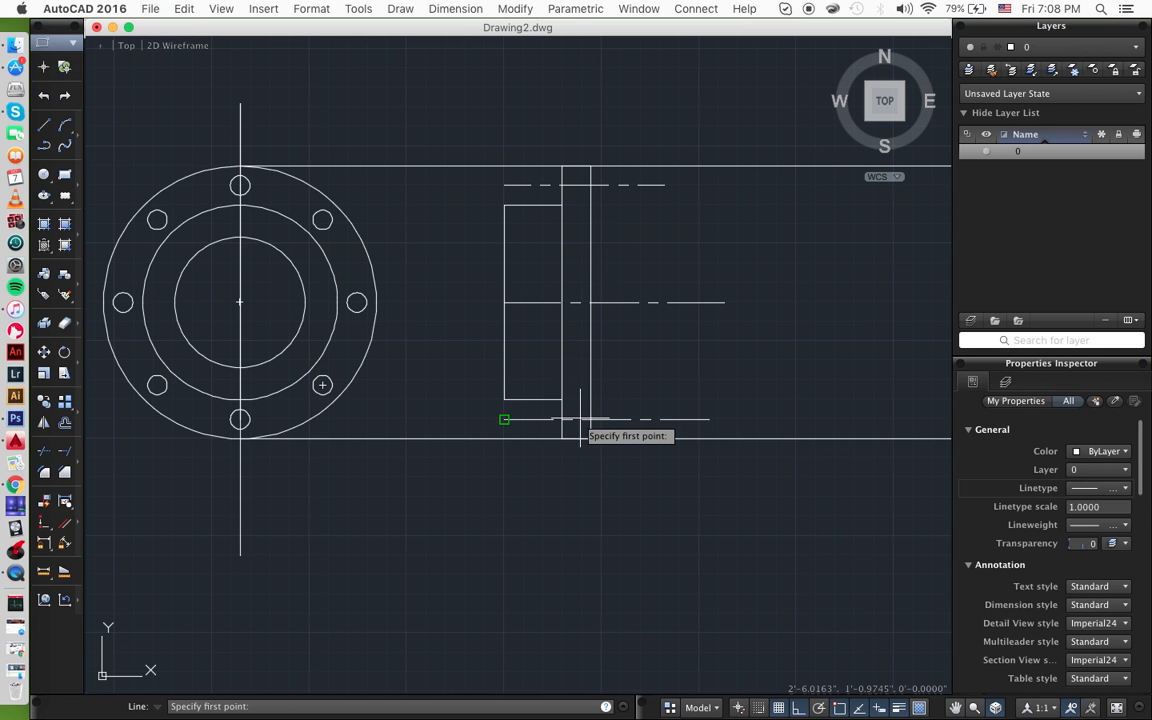
click(590, 419)
scroll(802, 396, right, 5)
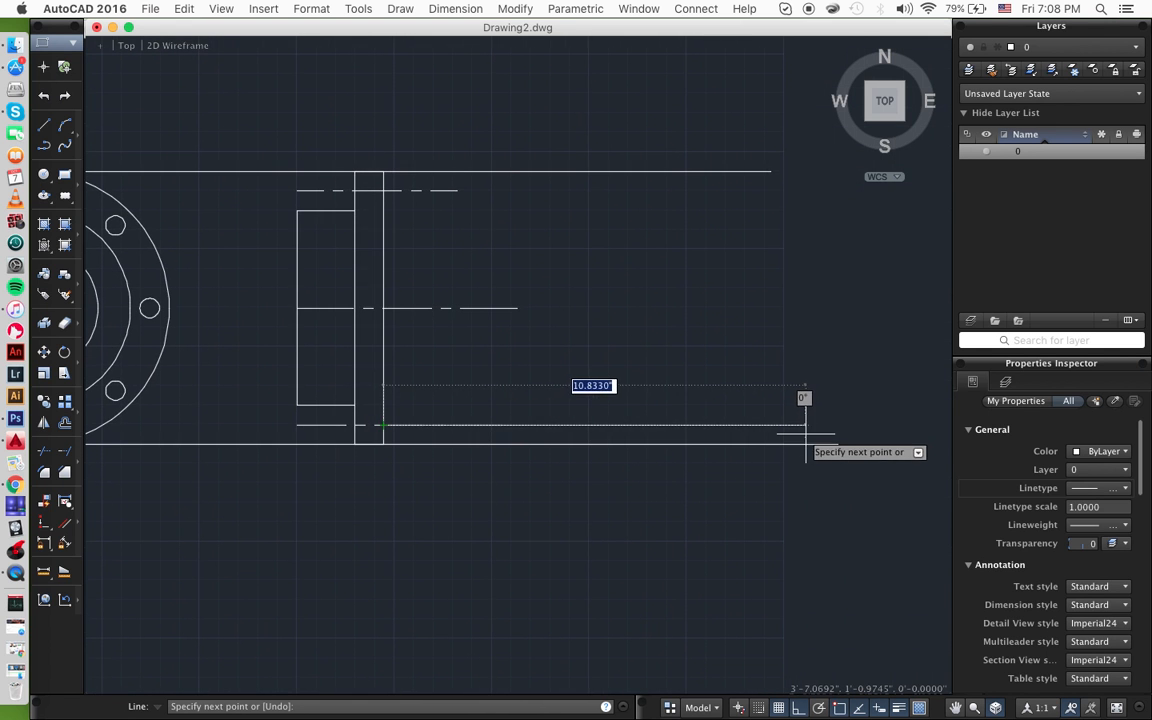
click(848, 425)
key(Return)
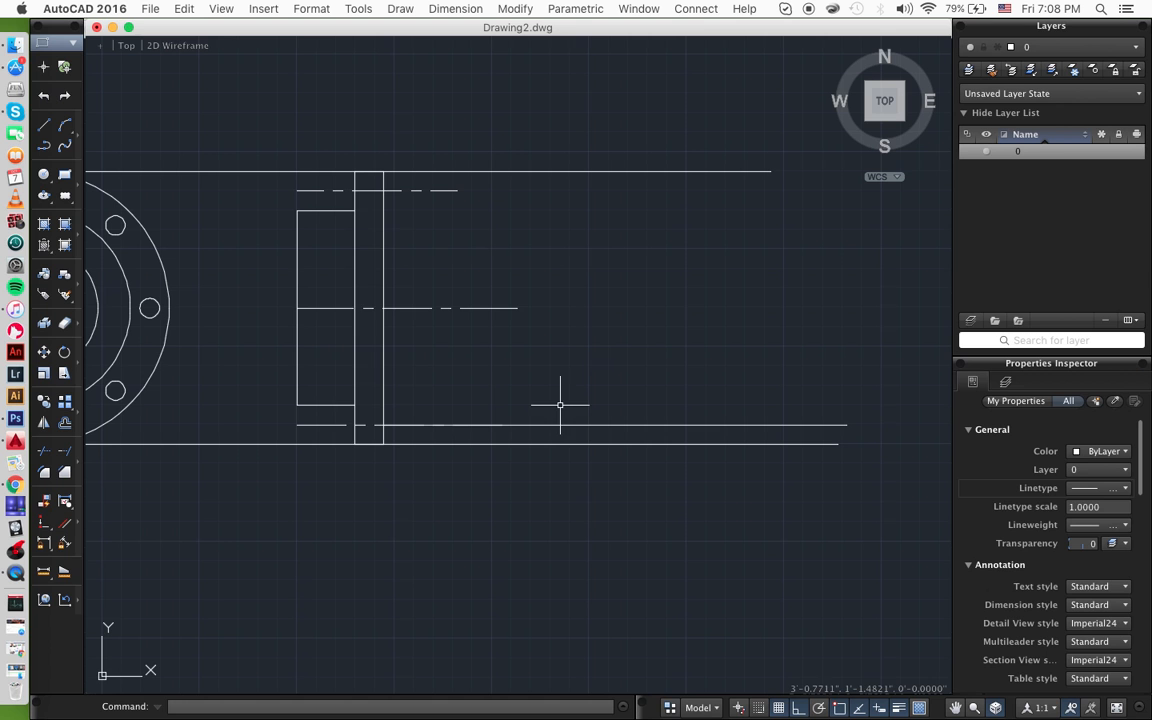
- Draw horizontal lines from the plate's hub-side edge along the middle and upper centerlines, extending well beyond the side view
key(Return)
click(355, 308)
click(837, 318)
key(Return)
text(line)
key(Return)
click(355, 190)
click(848, 192)
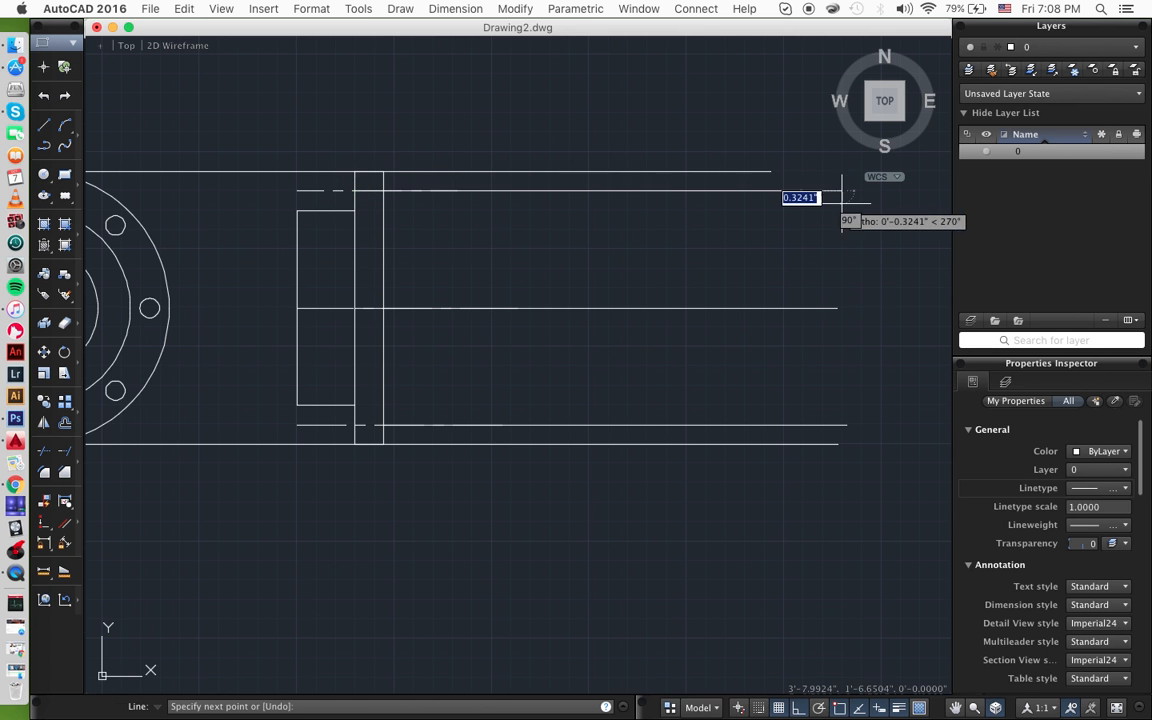
- Draw a vertical line about 1'-0.96" long beyond the side view, crossing all the horizontal projection lines
key(Return)
middle_drag(700, 300, 858, 283)
scroll(398, 303, right, 5)
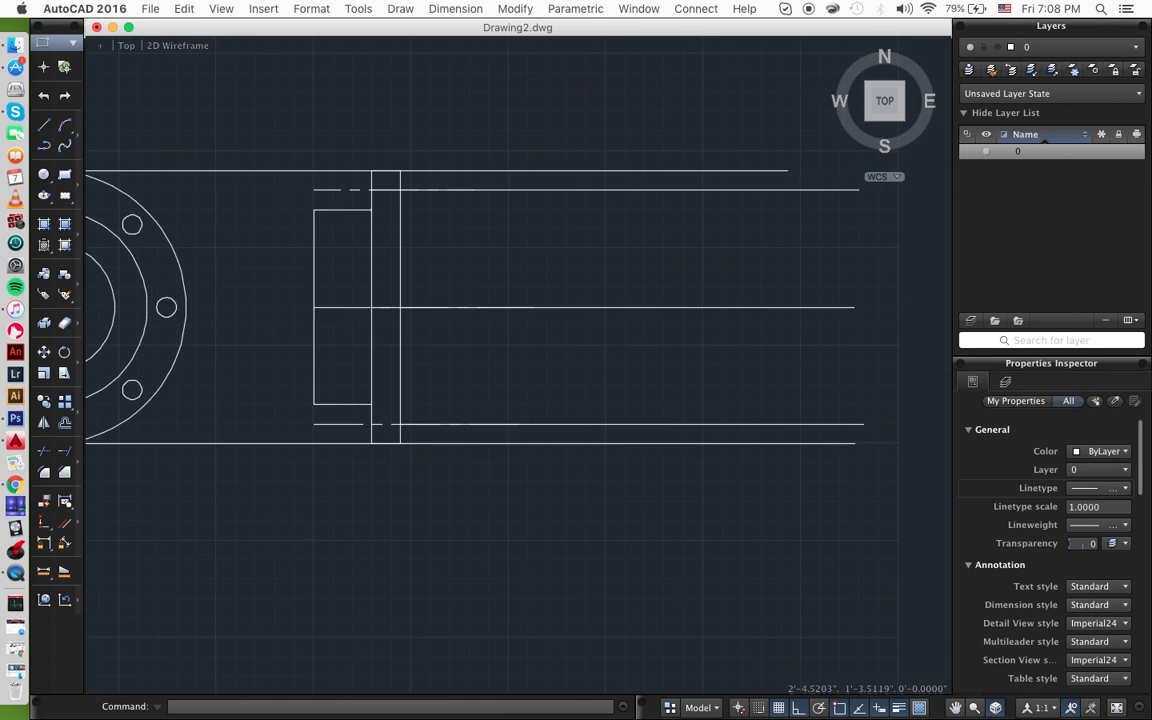
text(l)
key(Return)
click(684, 120)
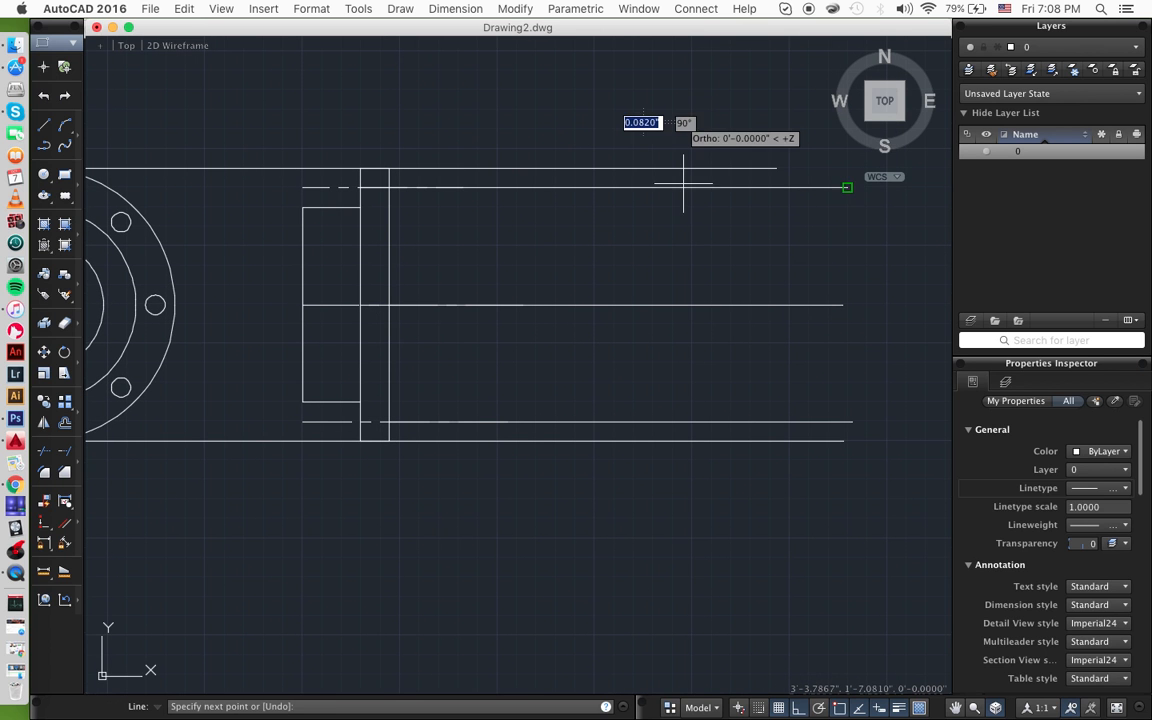
click(684, 625)
key(Return)
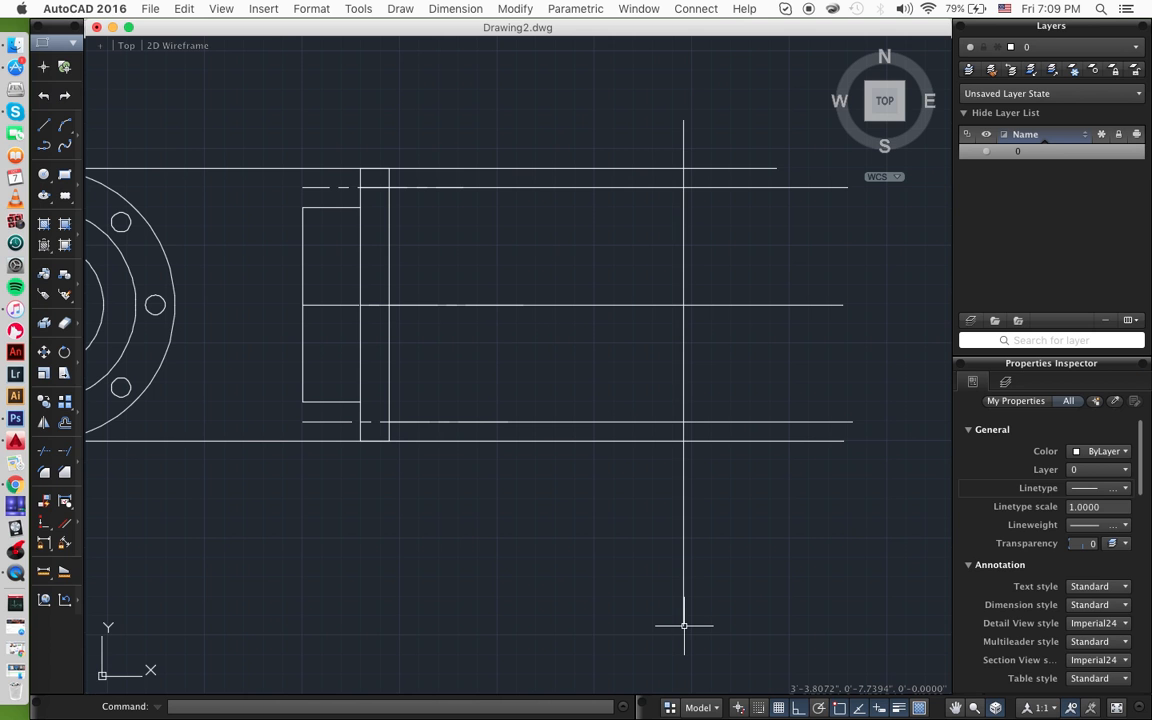
- Offset the new vertical line by 2.22" away from the side view
click(683, 408)
text(offset)
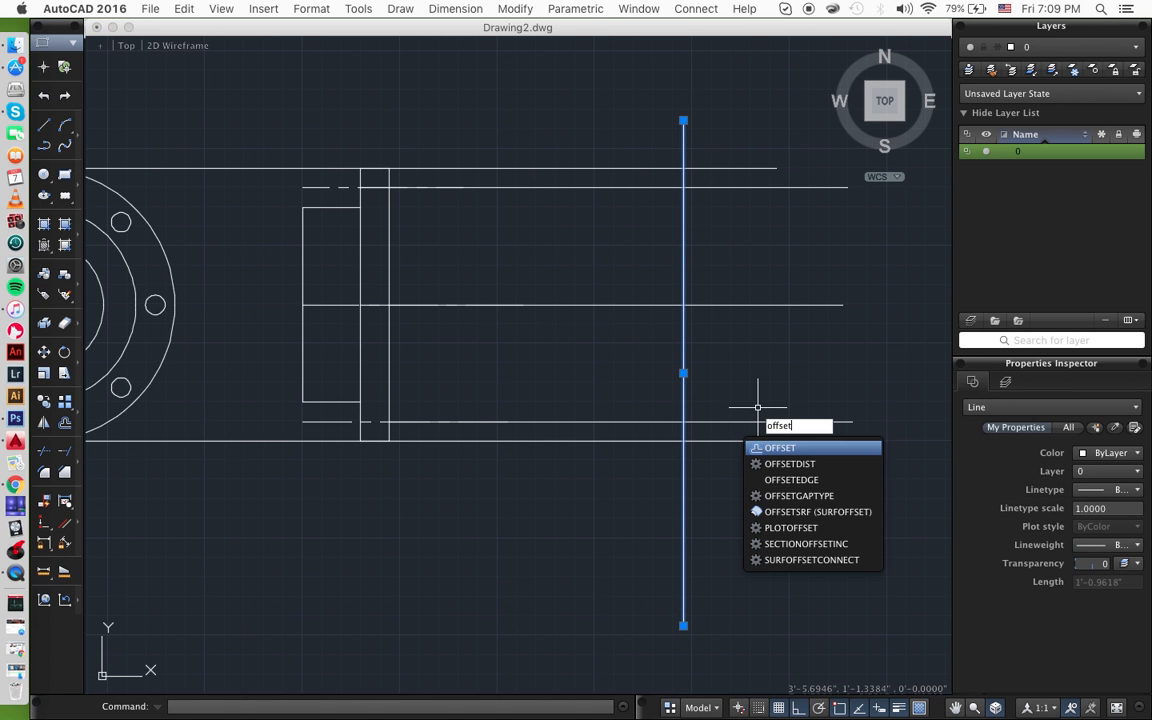
key(Return)
scroll(758, 407, right, 3)
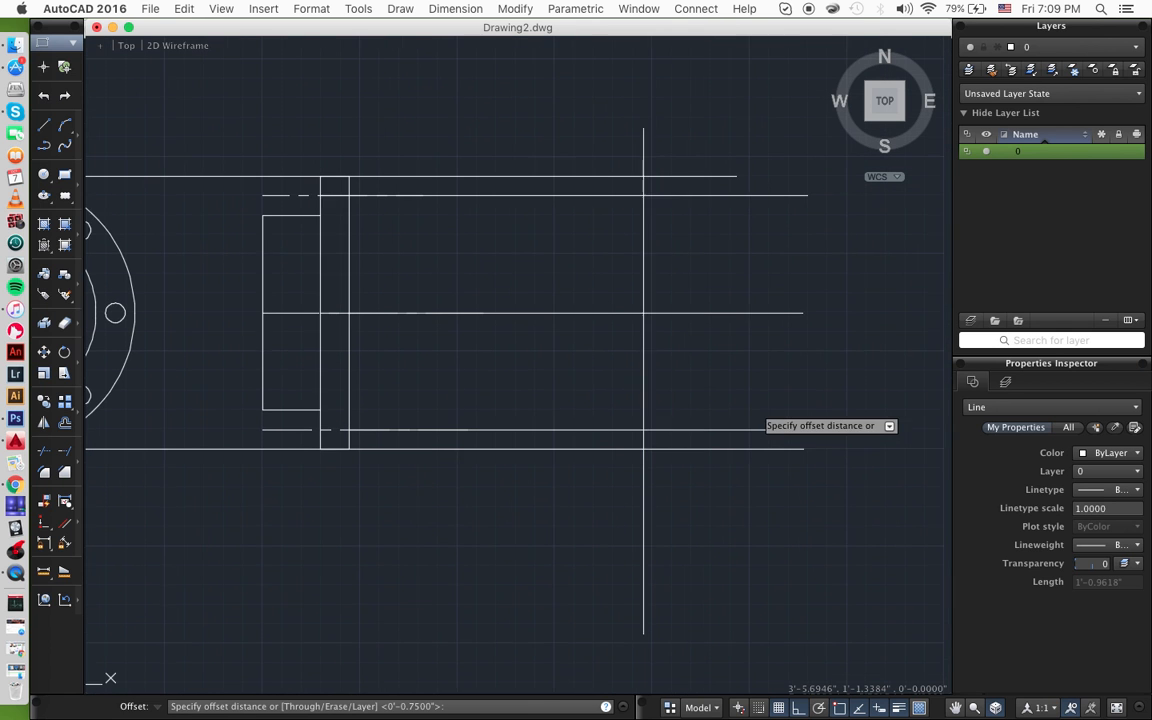
text(2.22)
key(Return)
click(637, 377)
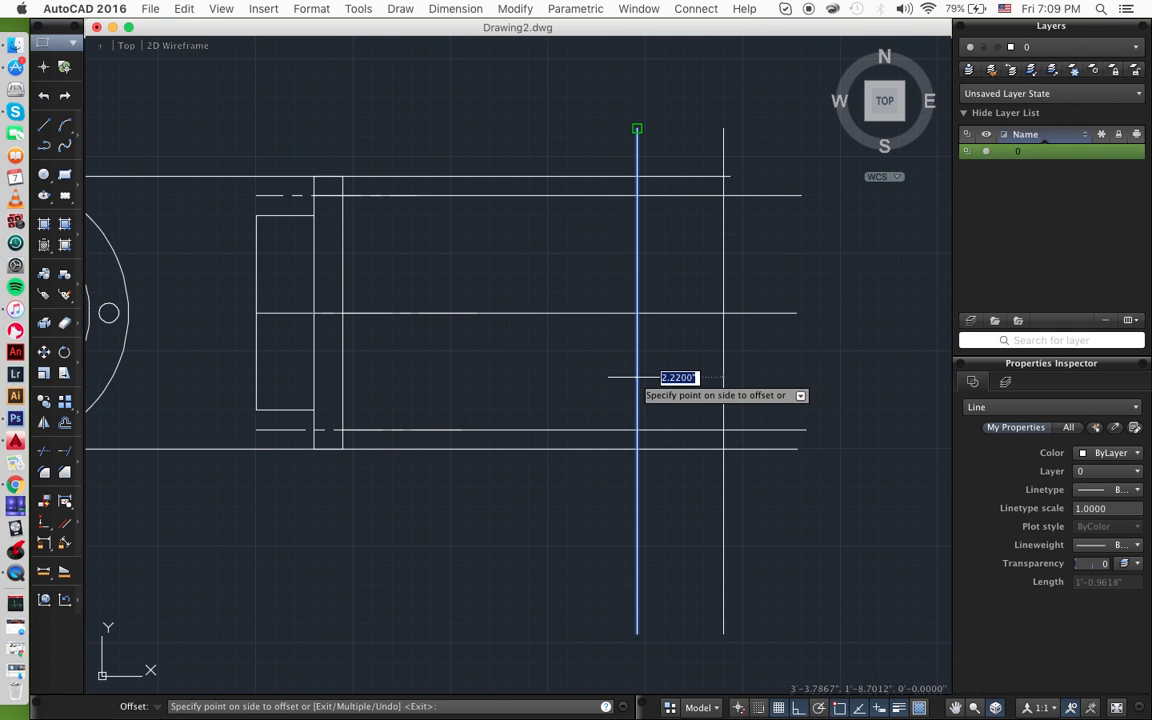
click(772, 369)
key(Return)
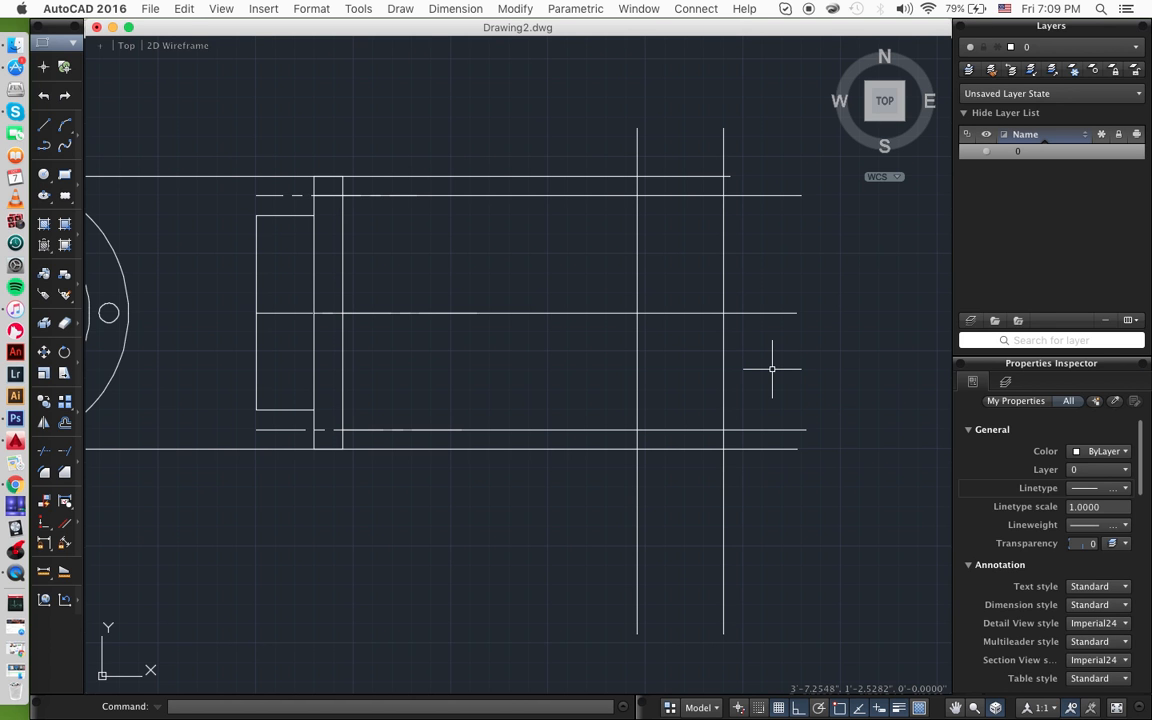
- Offset the outermost vertical line by 0.25" back toward the side view
scroll(656, 399, left, 5)
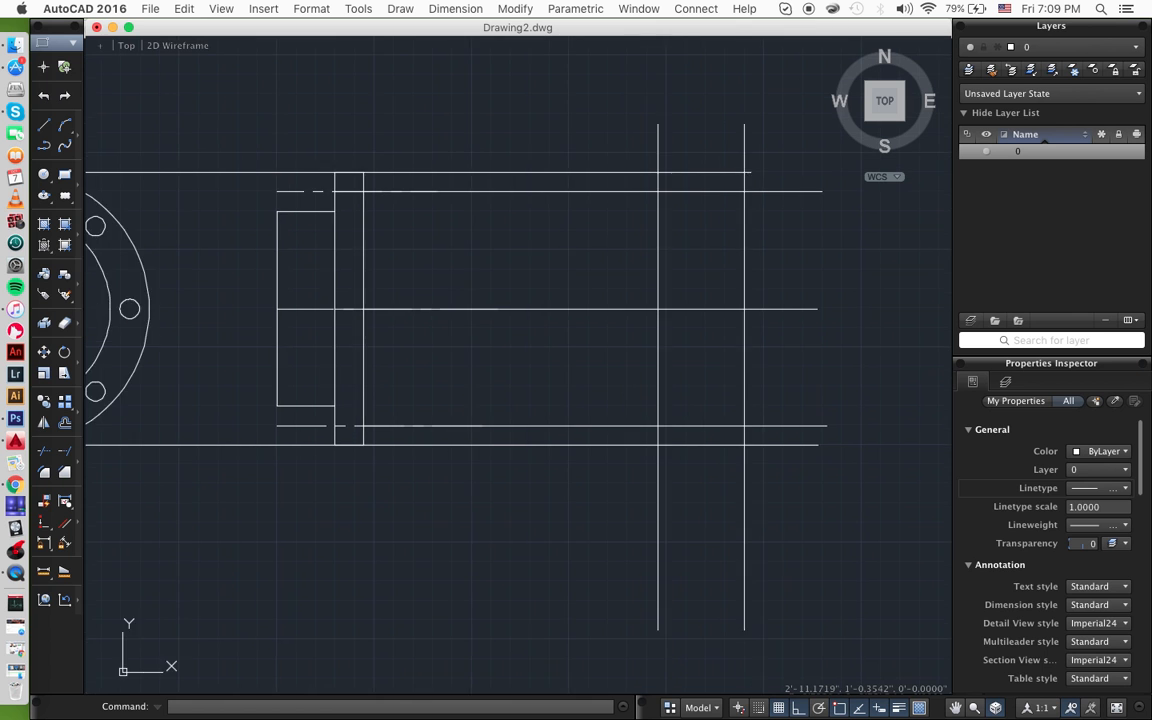
scroll(457, 453, down, 1)
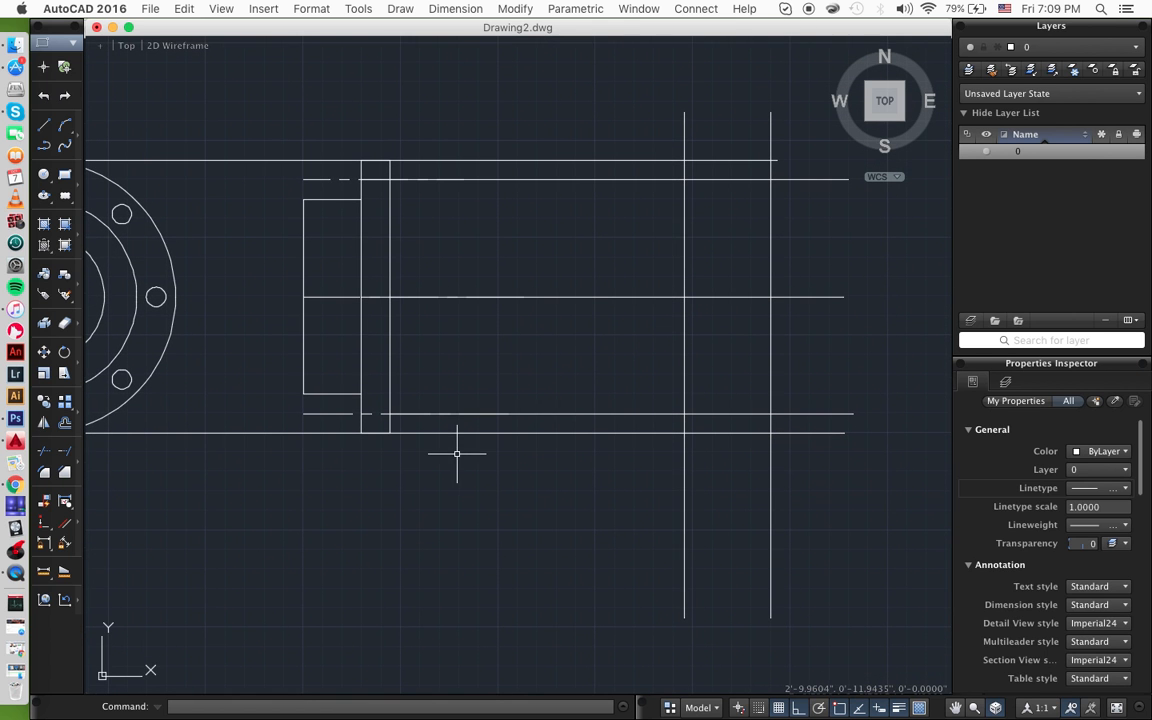
click(770, 243)
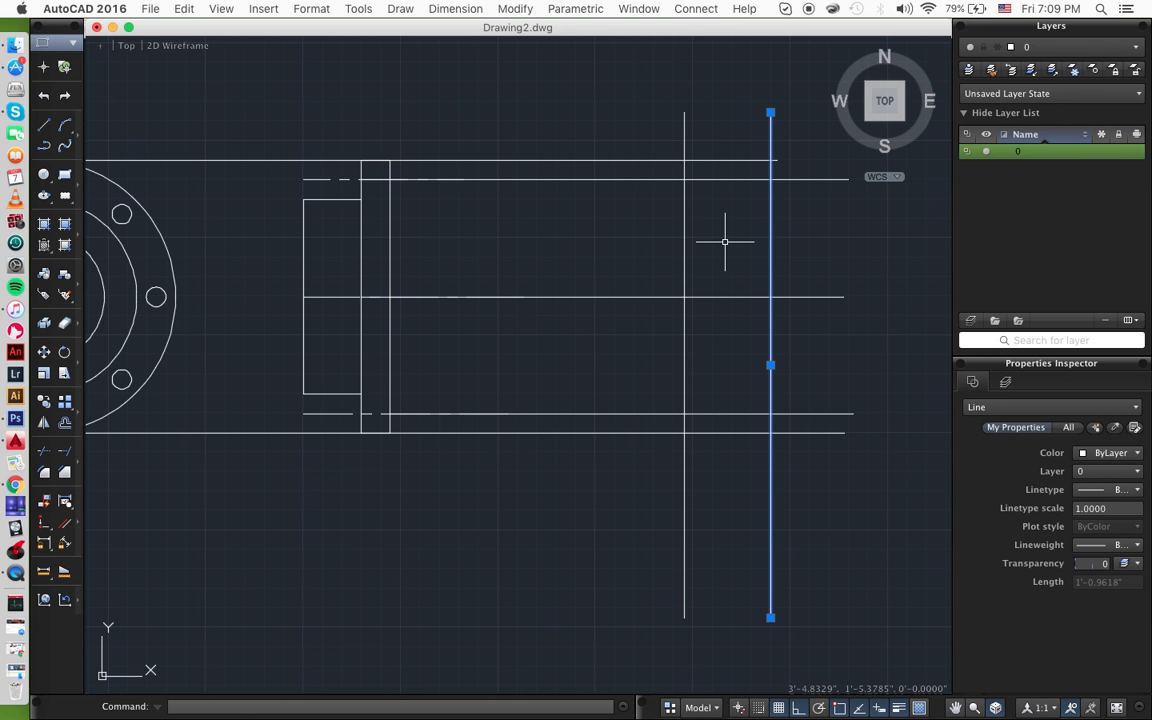
text(off)
key(Return)
text(0.25)
key(Return)
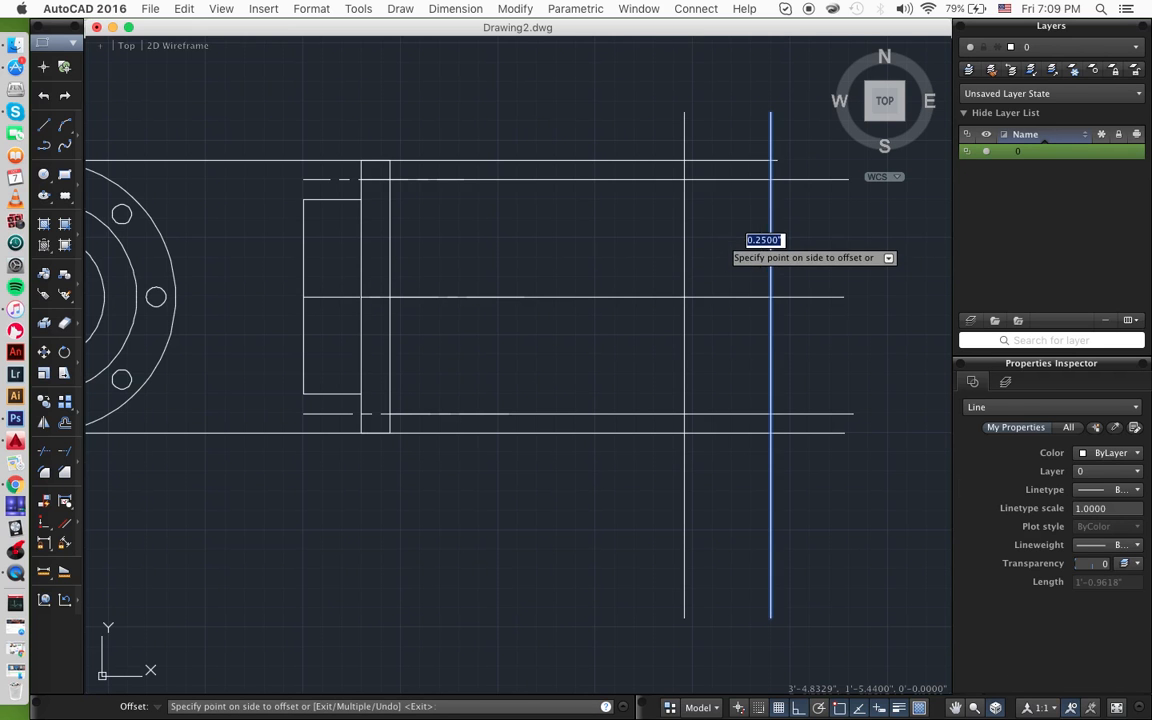
click(735, 242)
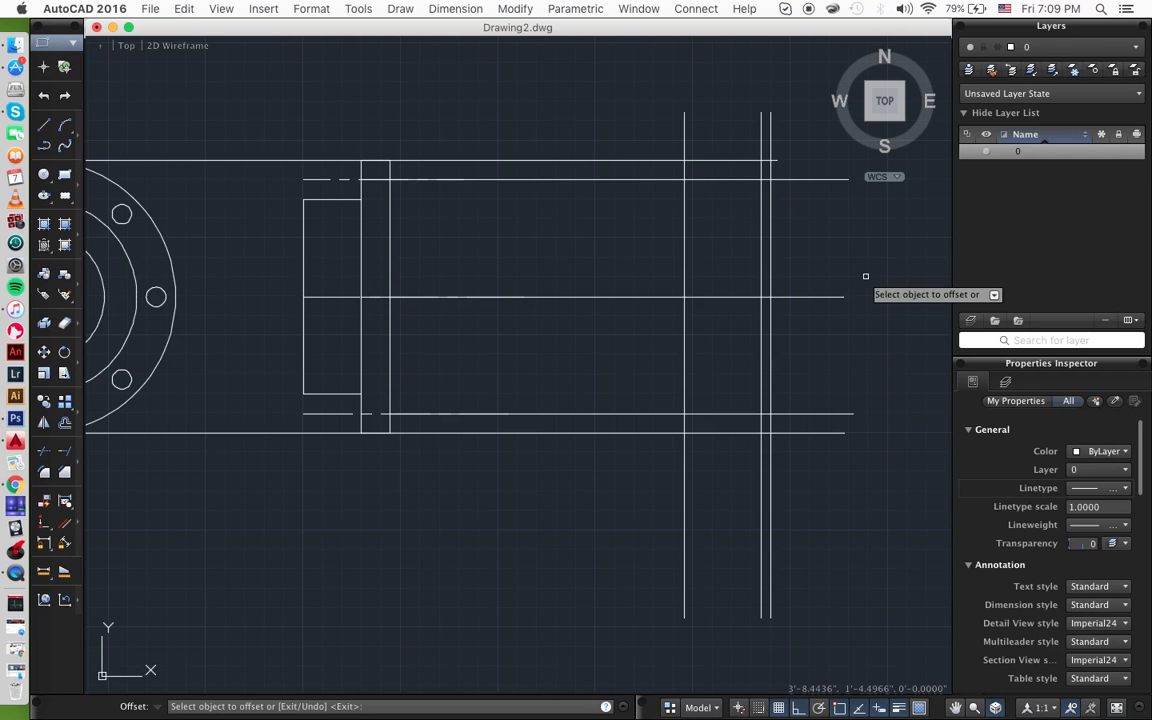
text(line)
key(Return)
key(Escape)
- Draw a horizontal line from the hub's lower corner at the plate, extending past all the vertical lines
text(l)
key(Return)
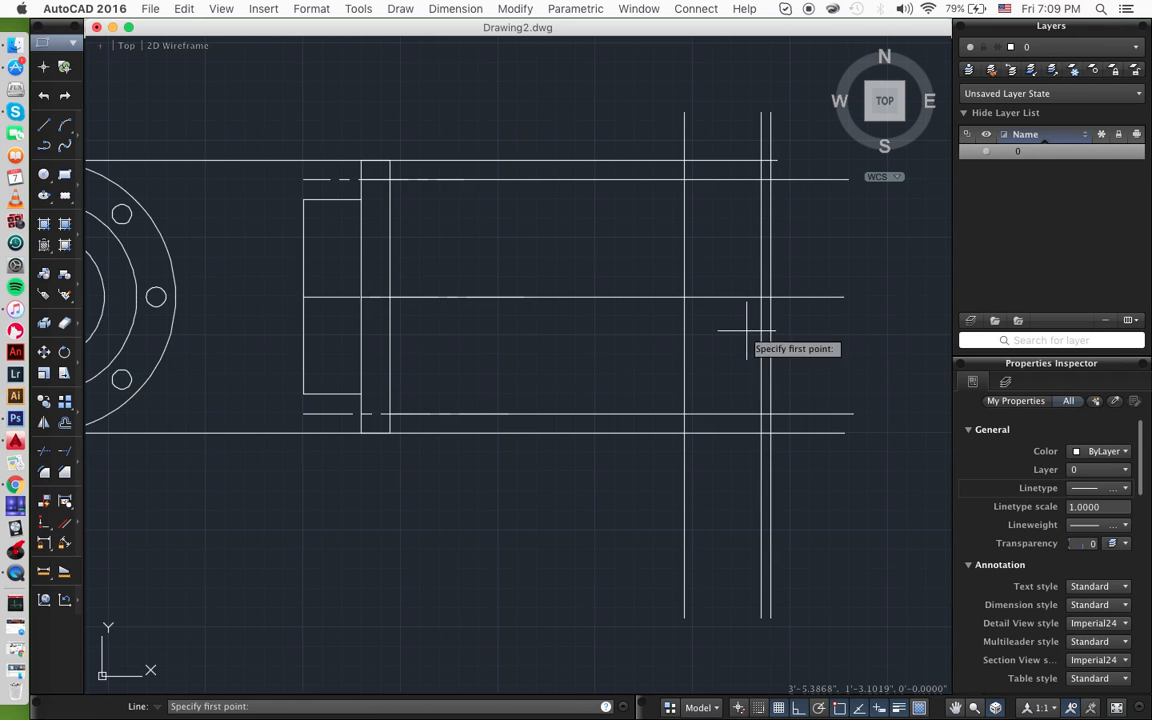
click(360, 394)
click(836, 394)
key(Return)
- Draw a horizontal line from the hub's upper corner at the plate, extending past all the vertical lines
text(line)
key(Return)
click(360, 200)
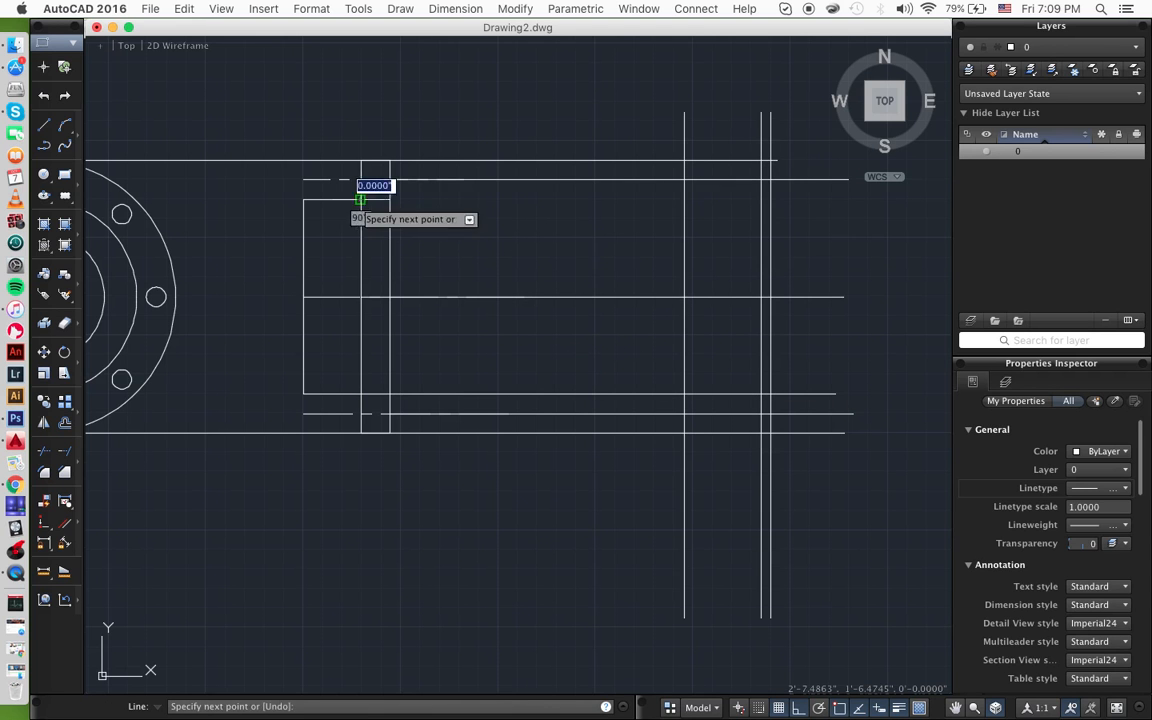
click(874, 199)
key(Return)
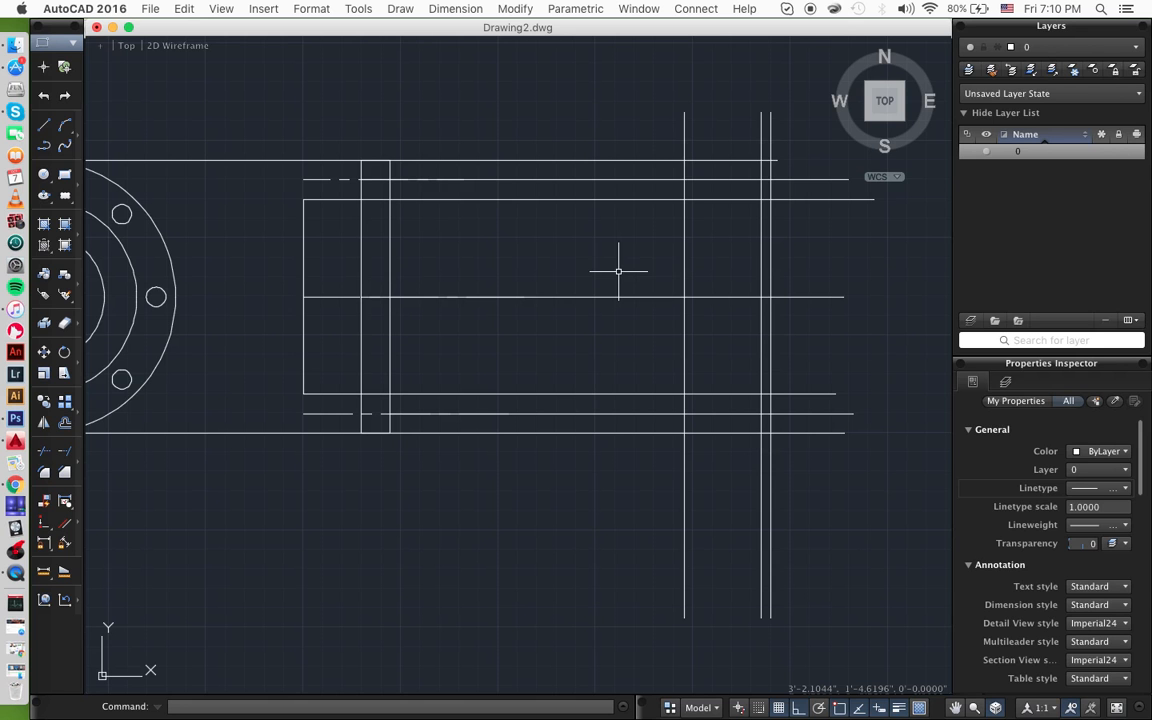
- Offset the outermost vertical line by 0.75" toward the side view
click(770, 319)
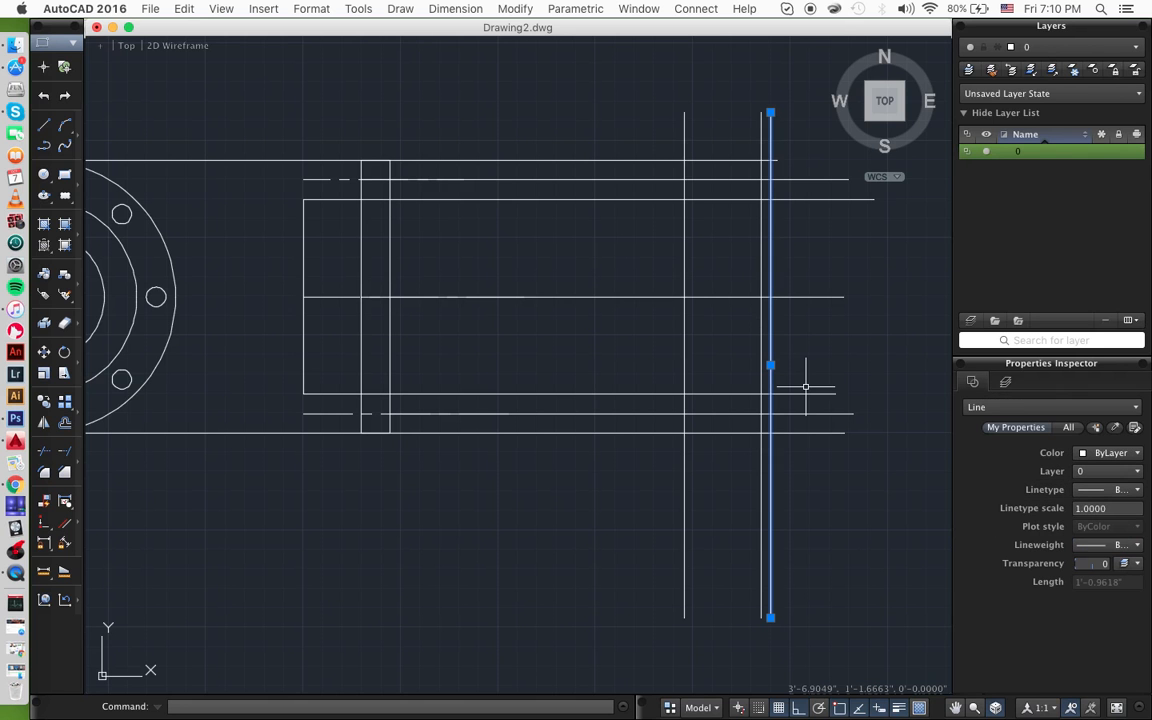
text(offset)
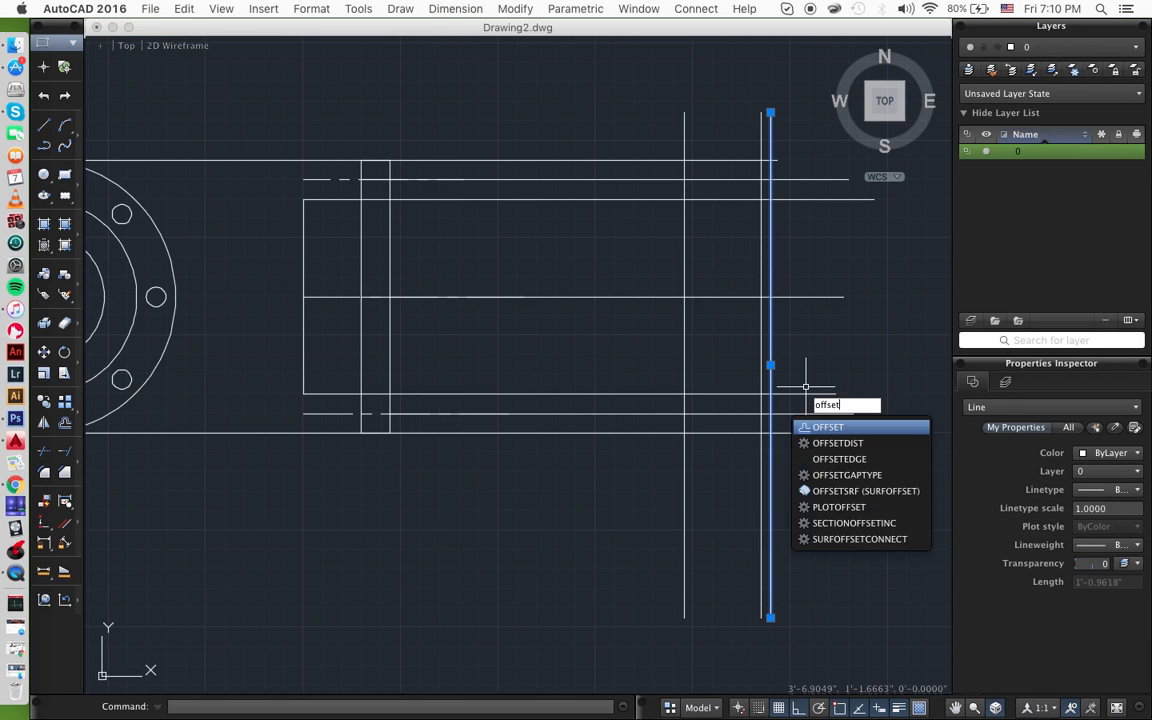
key(Return)
text(0.)
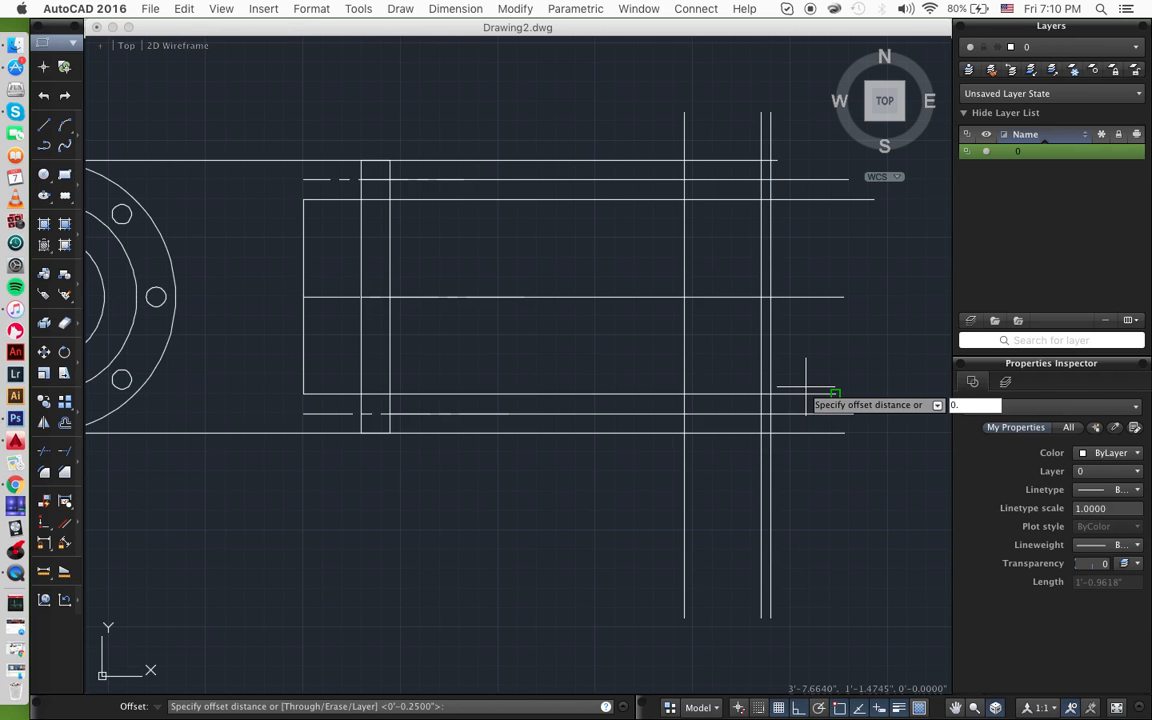
text(75)
key(Return)
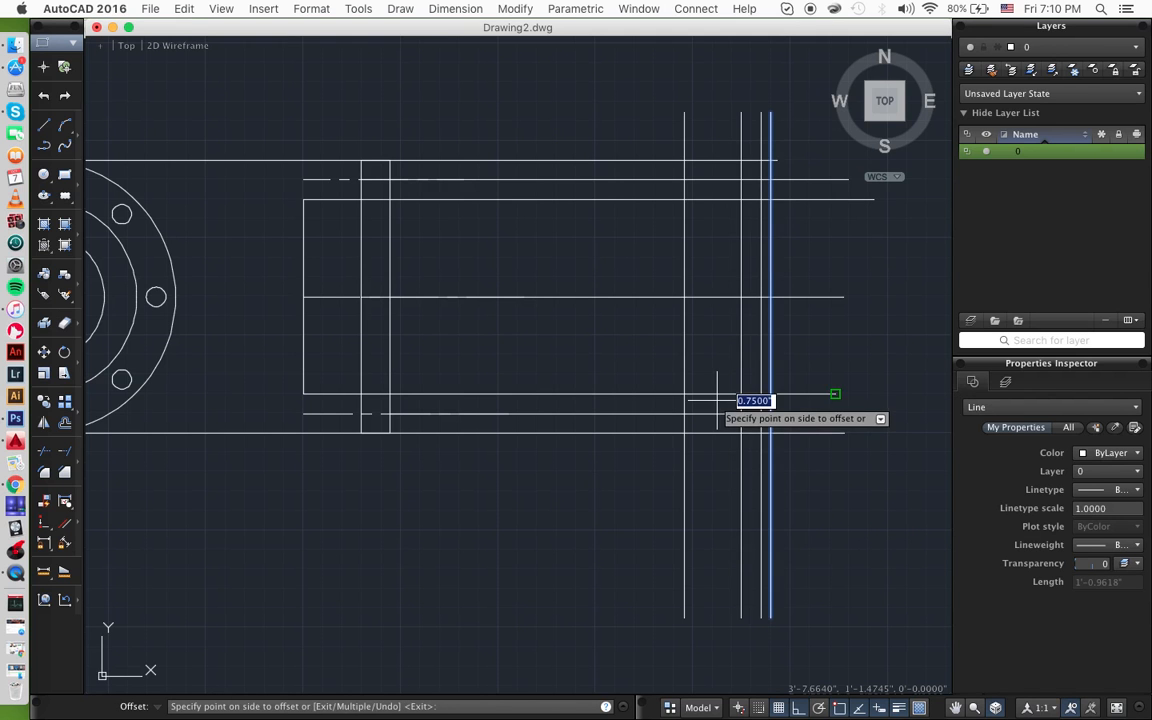
click(833, 401)
key(super+z)
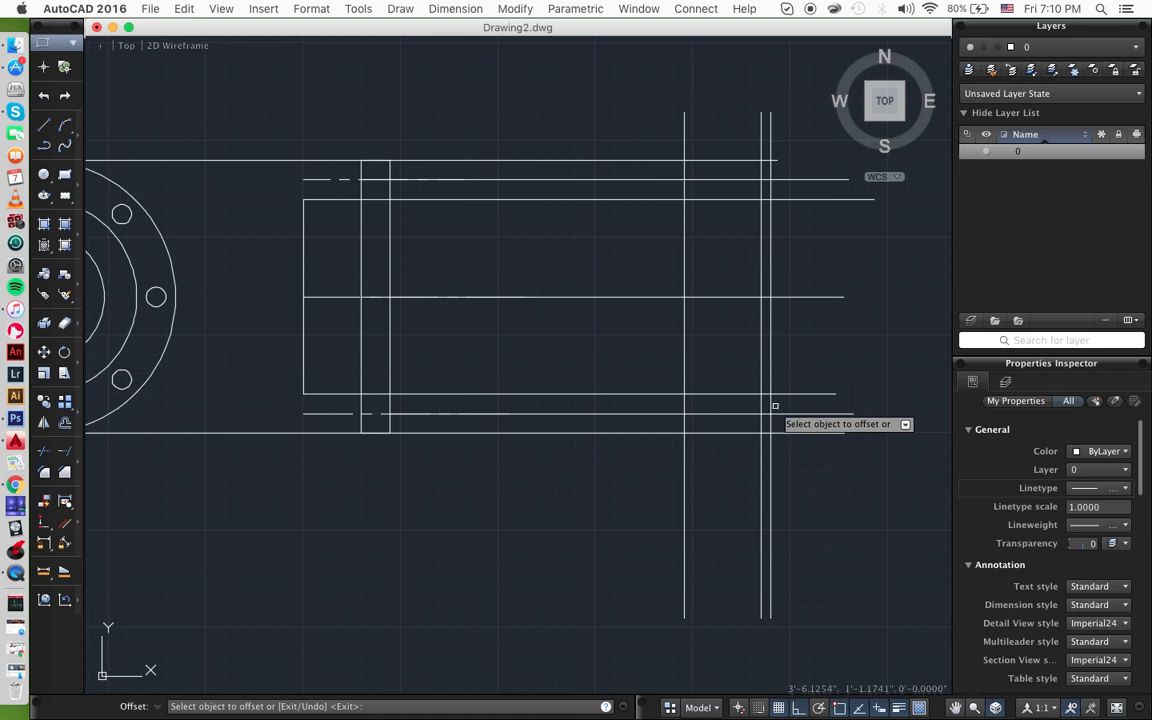
click(771, 405)
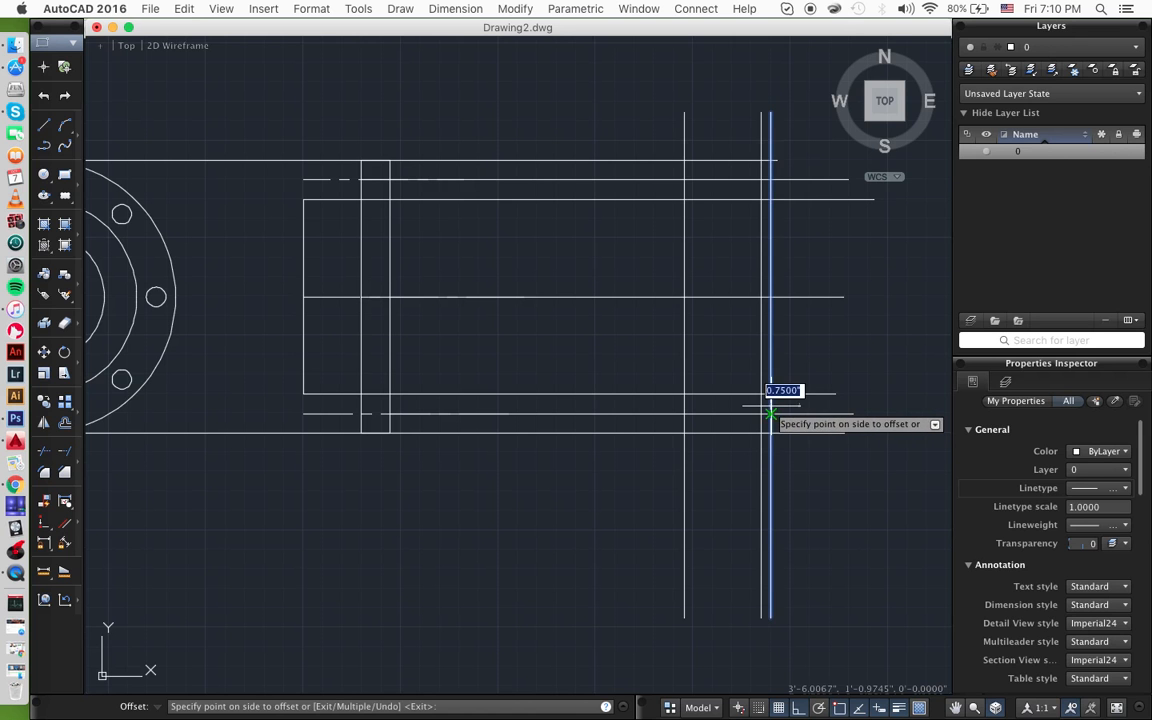
click(668, 413)
key(Return)
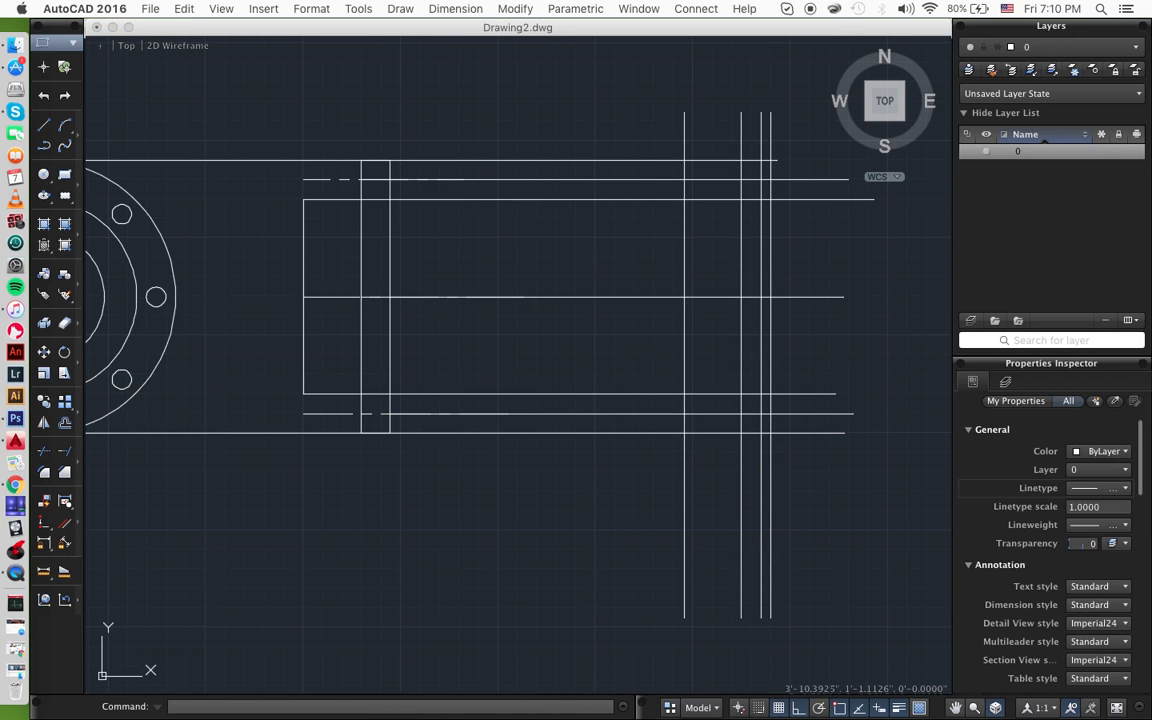
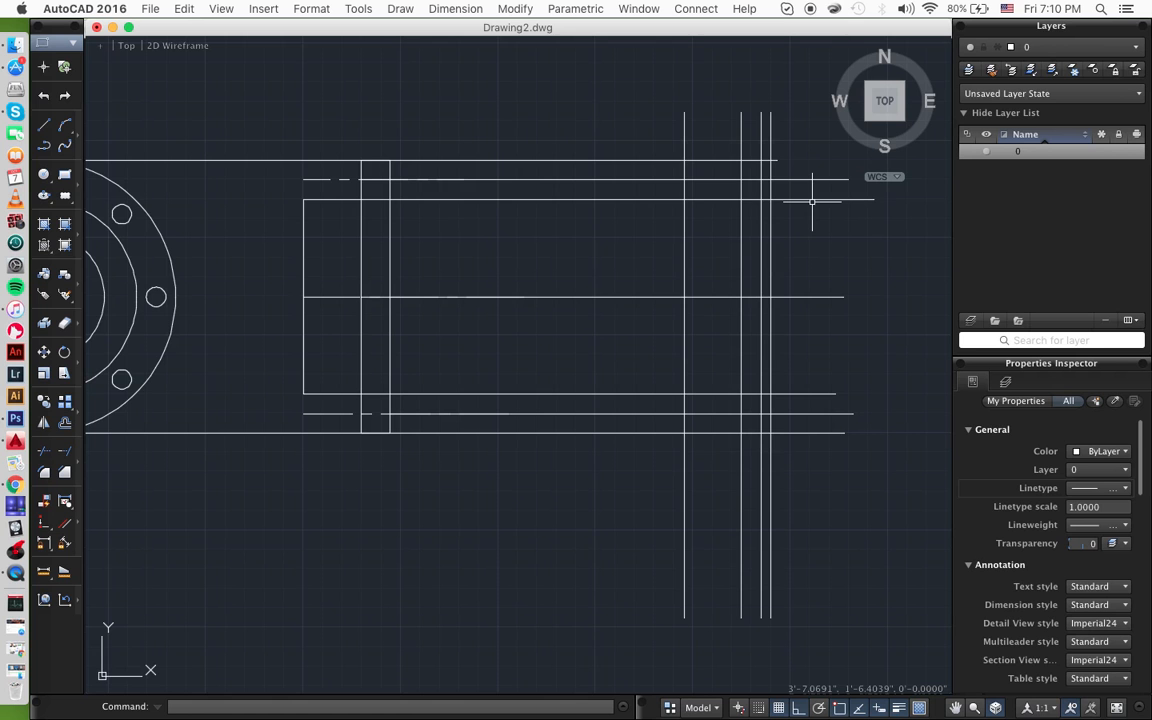
- Draw a horizontal projection line from the lowest point of the flange's lowermost hole past all the vertical lines
scroll(525, 321, left, 5)
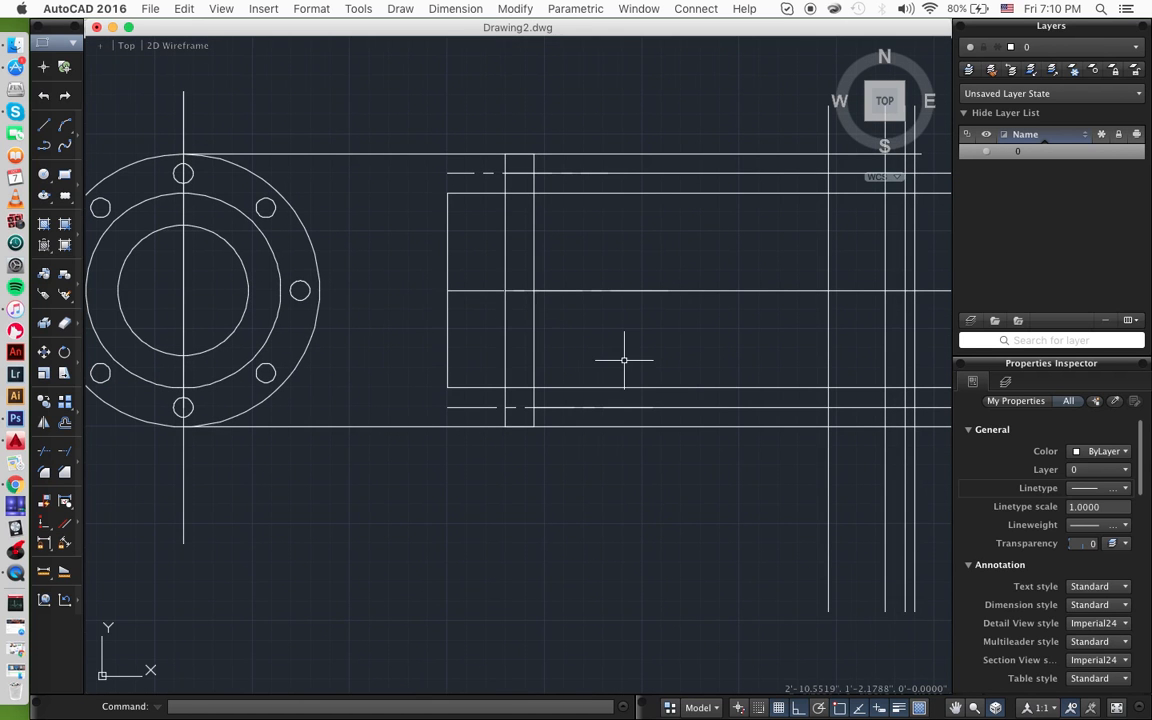
scroll(624, 360, right, 2)
text(l)
key(Return)
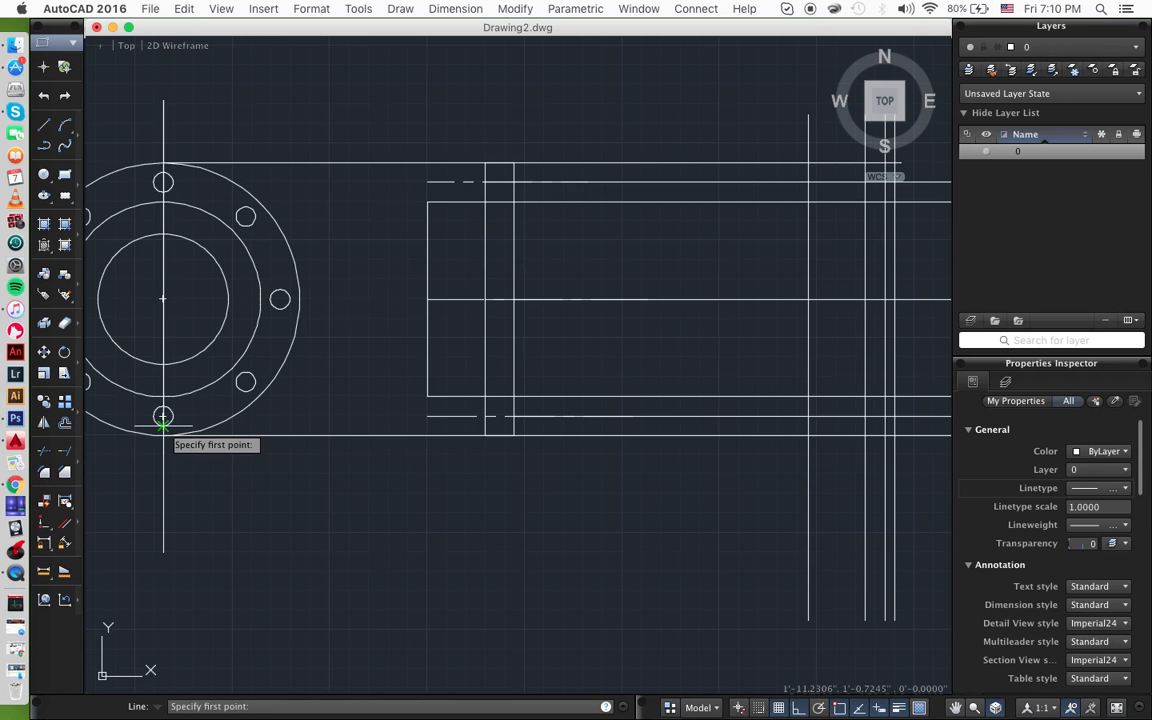
scroll(535, 465, left, 3)
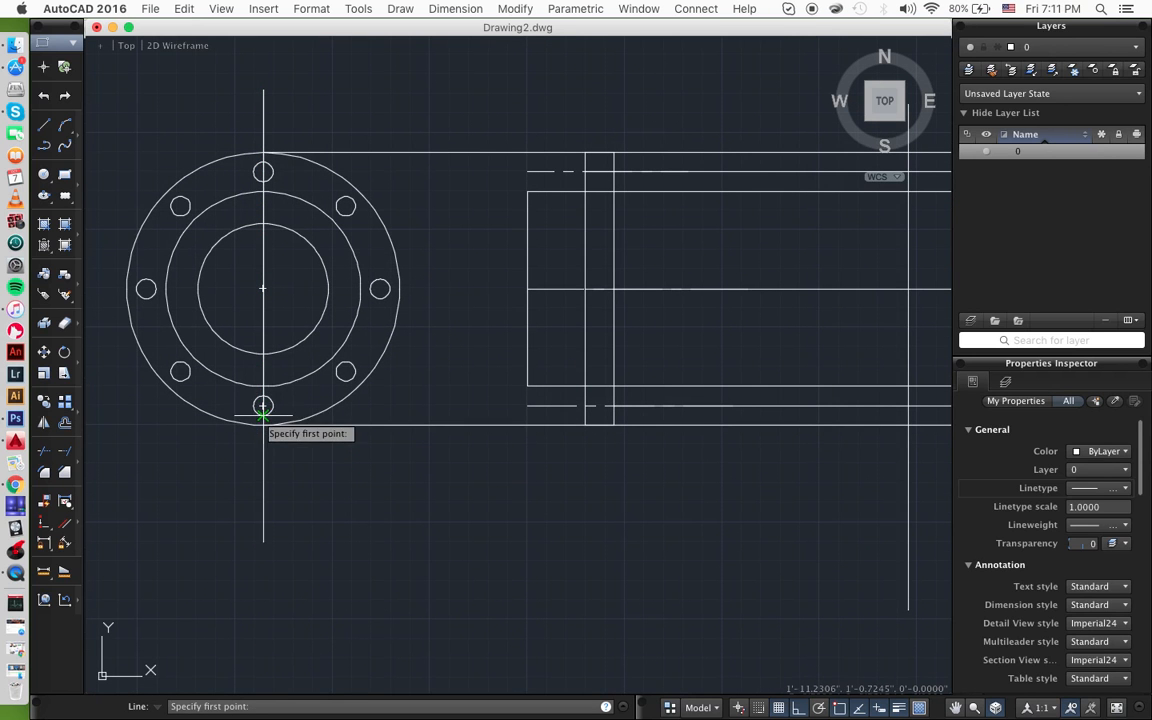
click(262, 409)
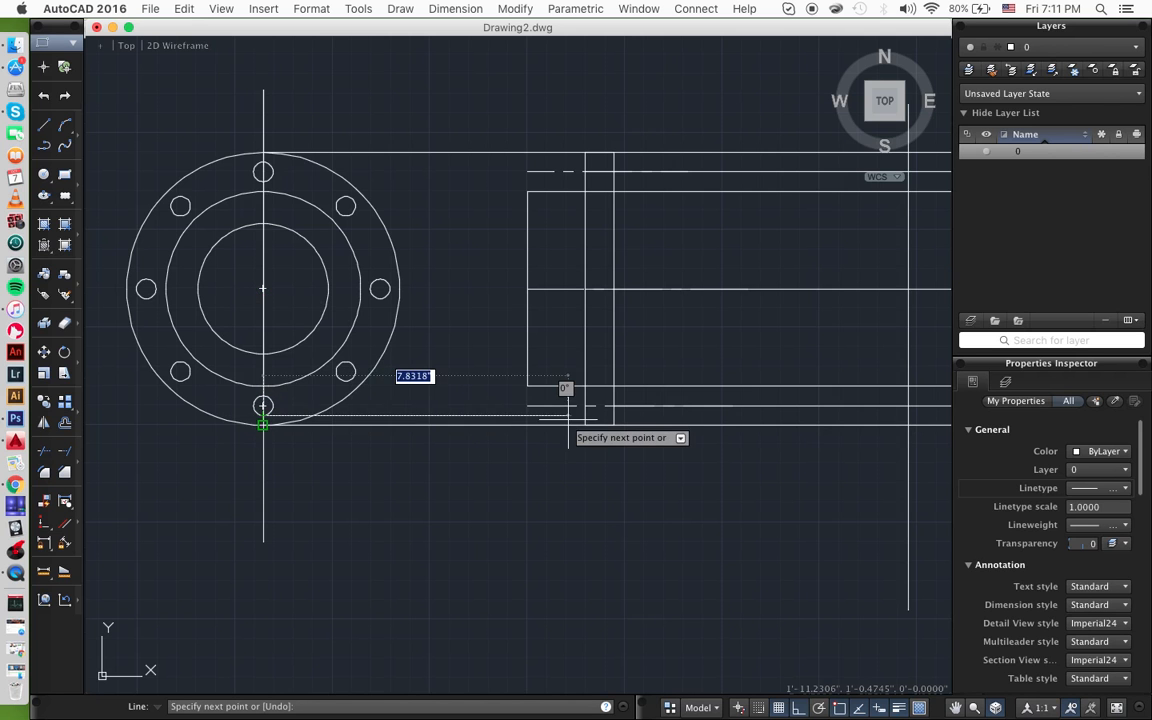
scroll(567, 405, right, 3)
scroll(567, 400, right, 3)
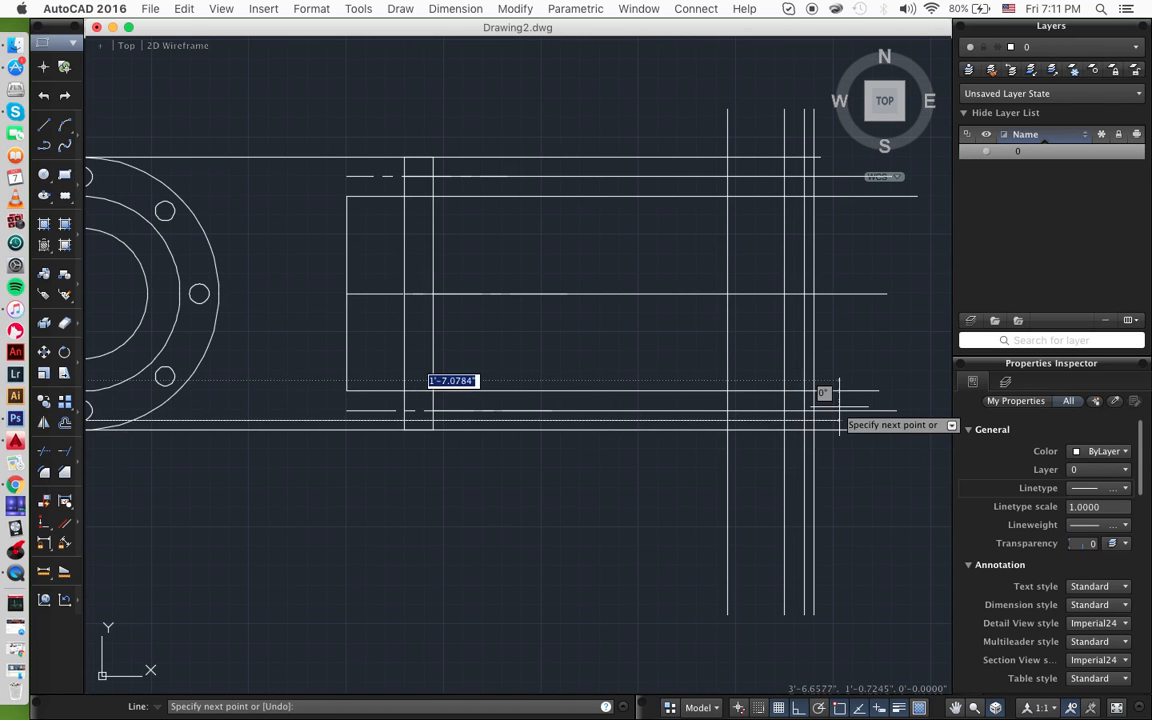
click(908, 417)
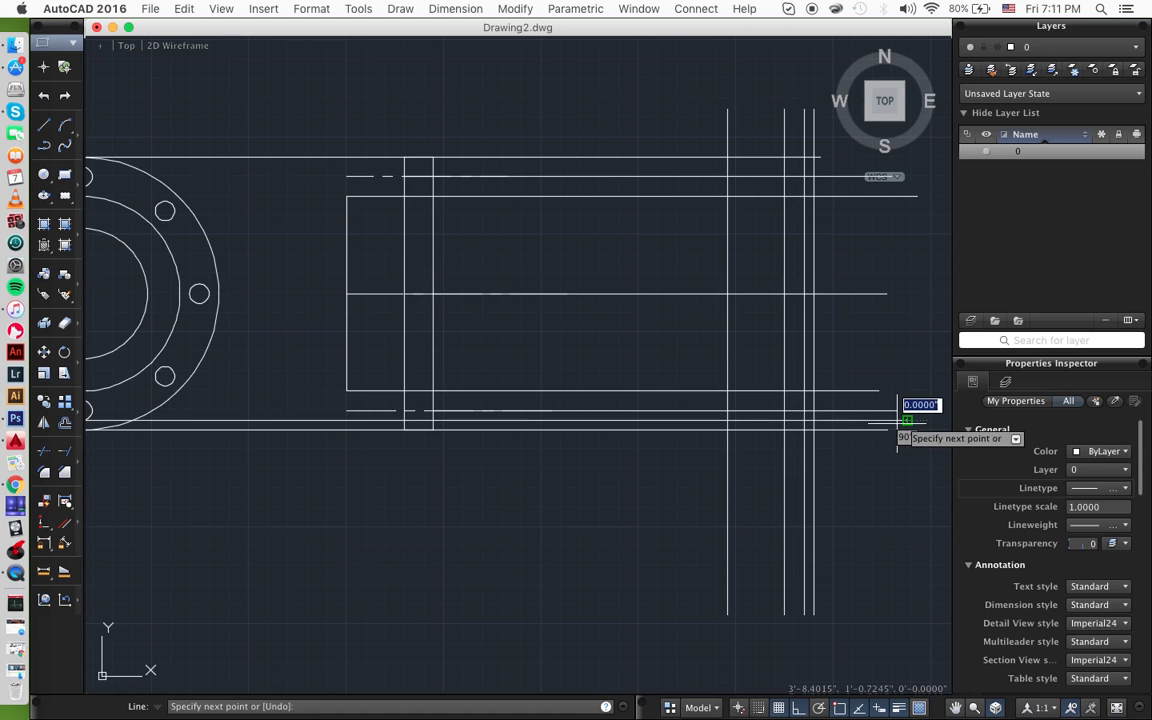
key(Escape)
- Try to draw a line from the lowermost hole's uppermost point to the end of the hub's lower projection line
middle_drag(741, 473, 947, 462)
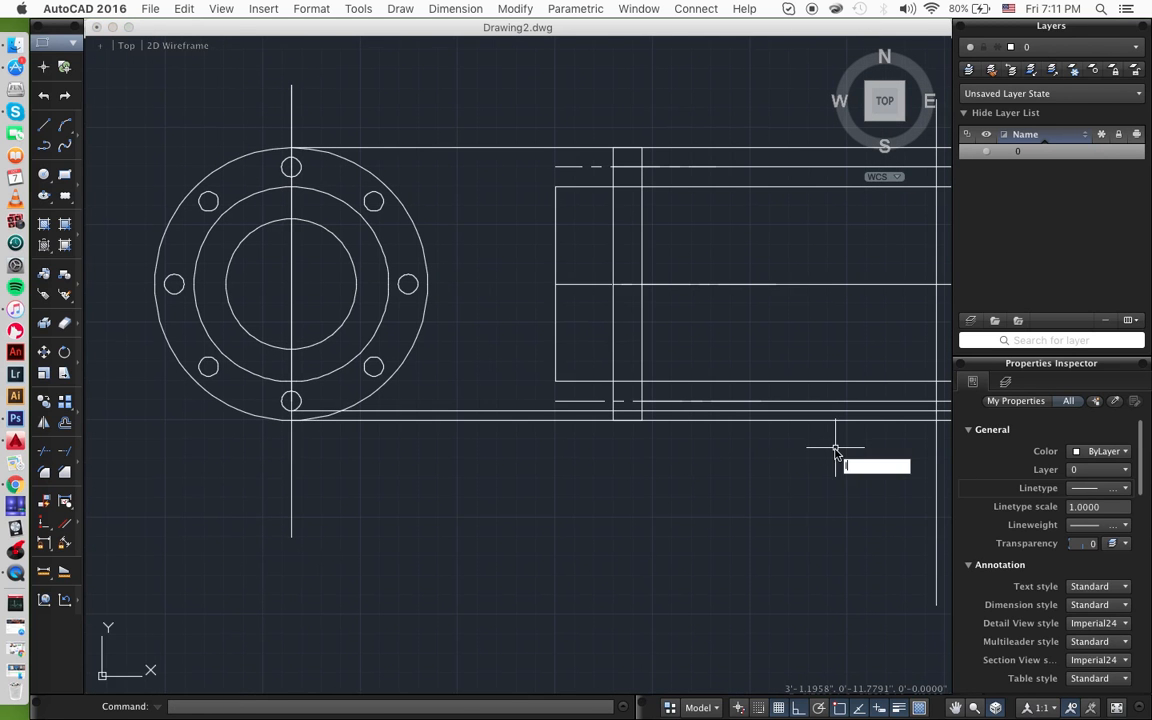
key(Return)
click(290, 401)
scroll(758, 391, right, 10)
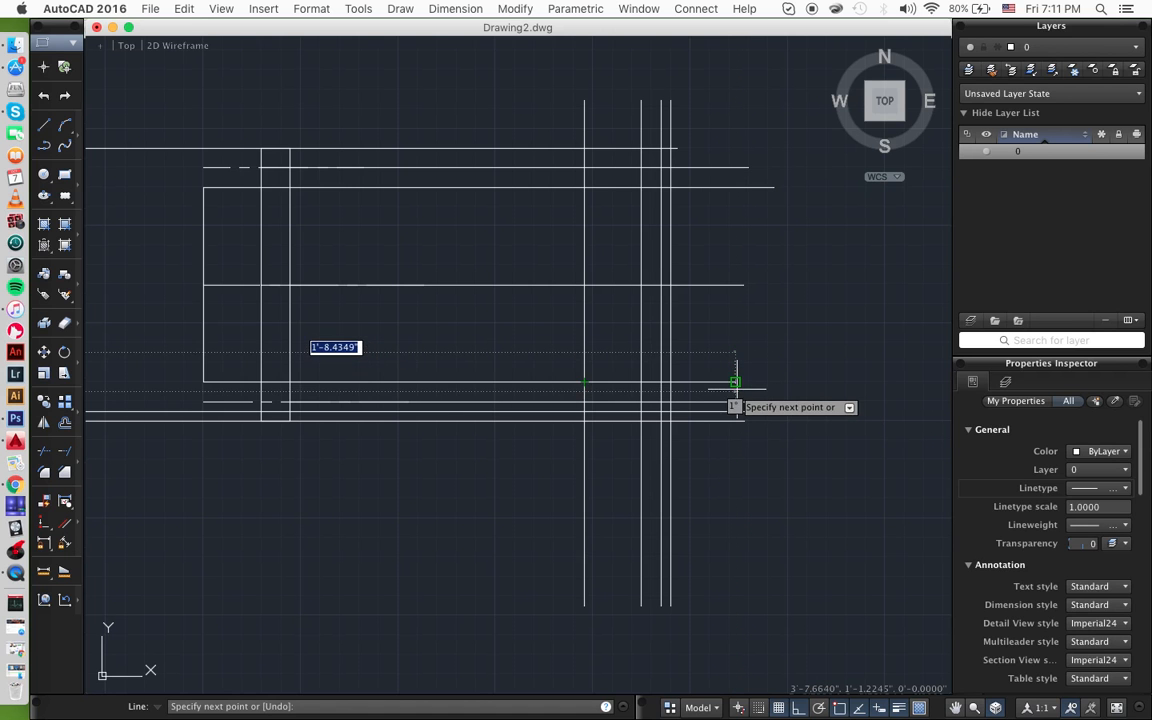
click(735, 382)
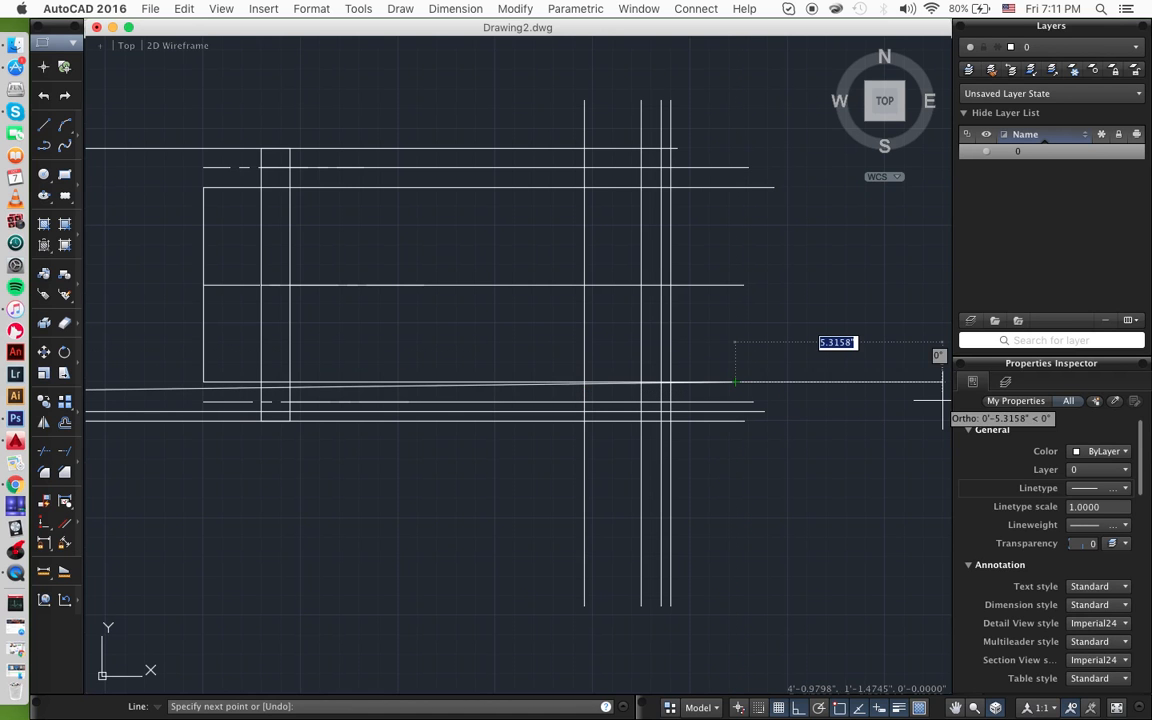
key(Escape)
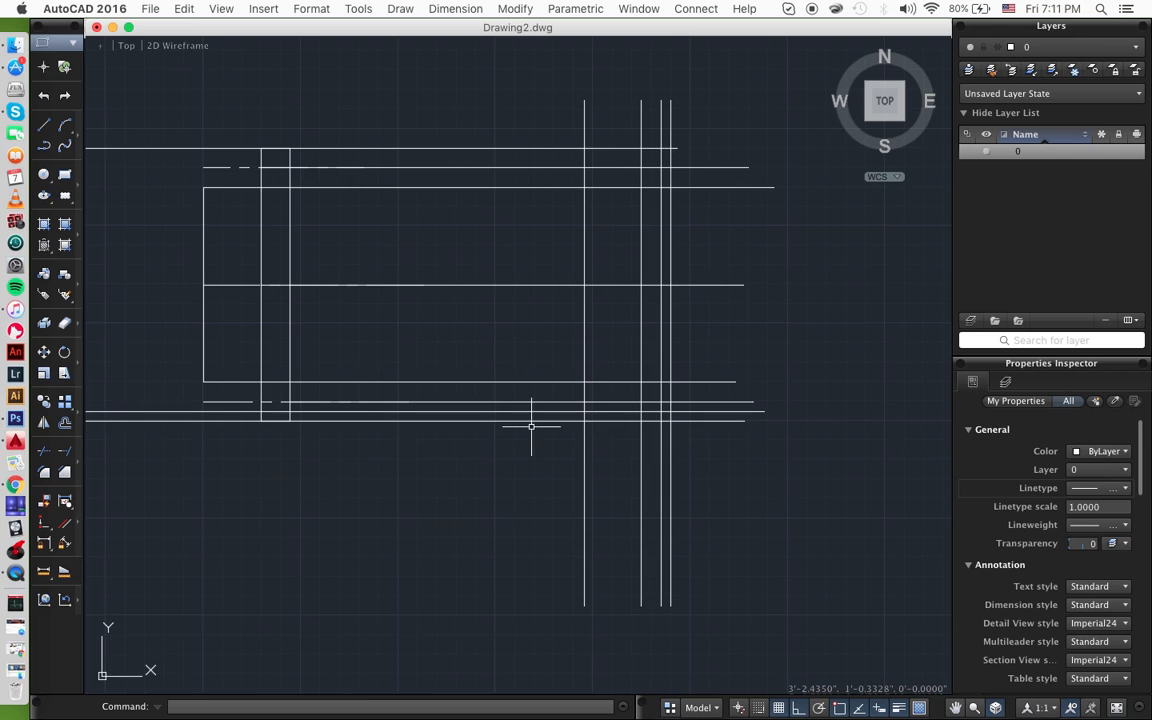
- Draw a horizontal projection line from the uppermost point of the flange's lowermost hole past all the vertical lines
scroll(530, 420, left, 5)
key(Return)
scroll(300, 450, left, 7)
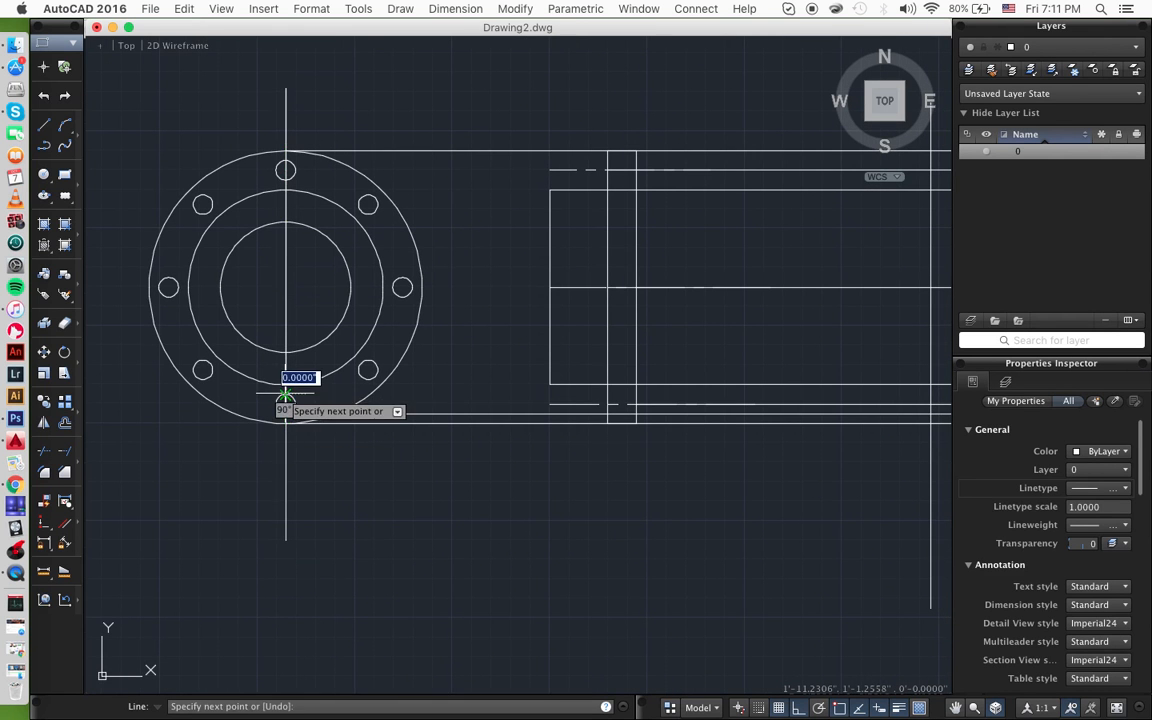
click(285, 404)
scroll(673, 368, right, 10)
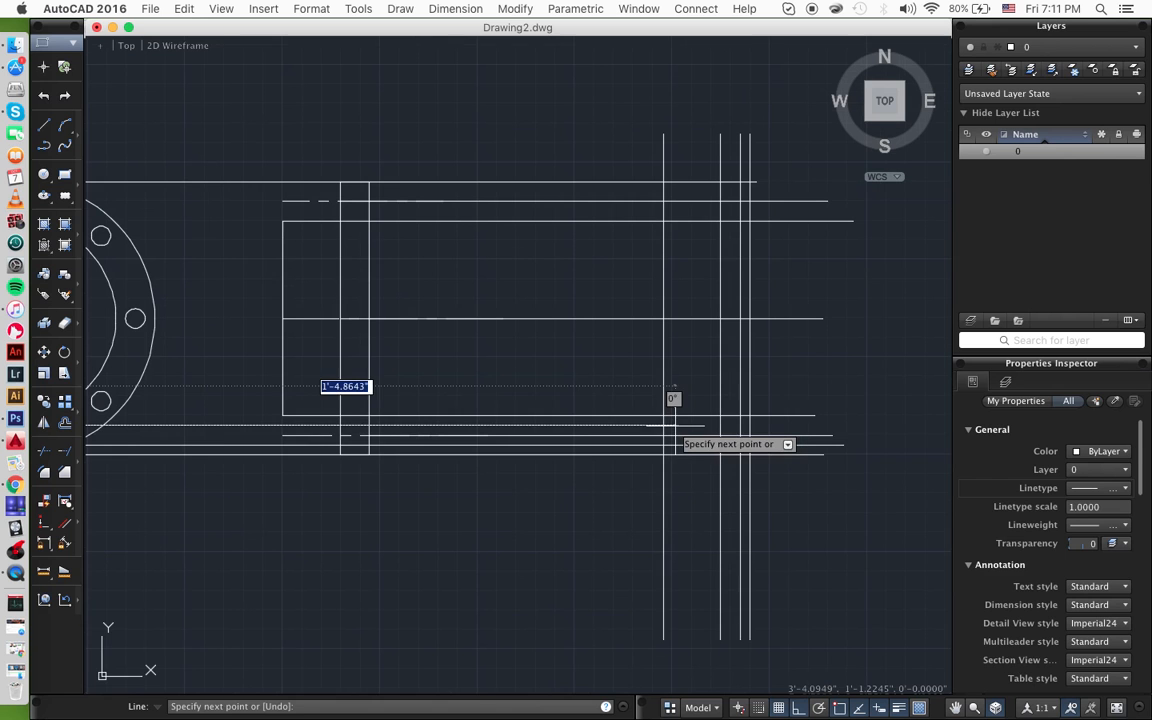
click(868, 430)
key(Return)
- Draw a horizontal projection line from the uppermost point of the flange's topmost hole past all the vertical lines
scroll(841, 470, left, 2)
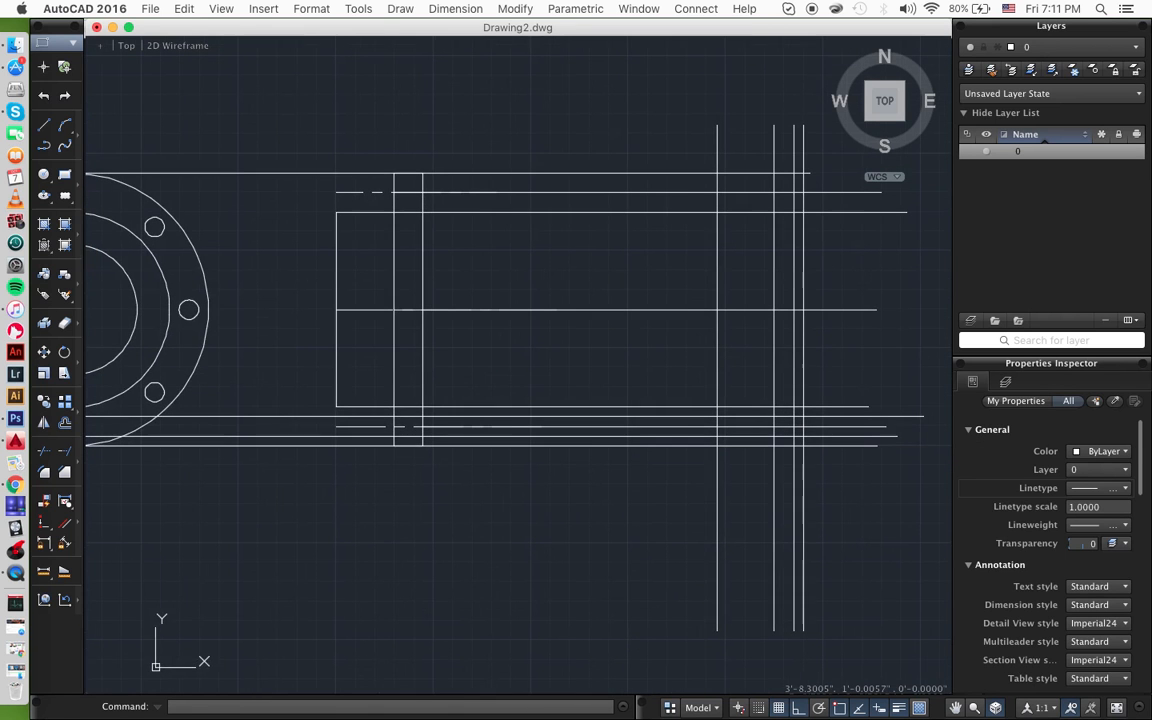
key(Return)
scroll(839, 473, left, 6)
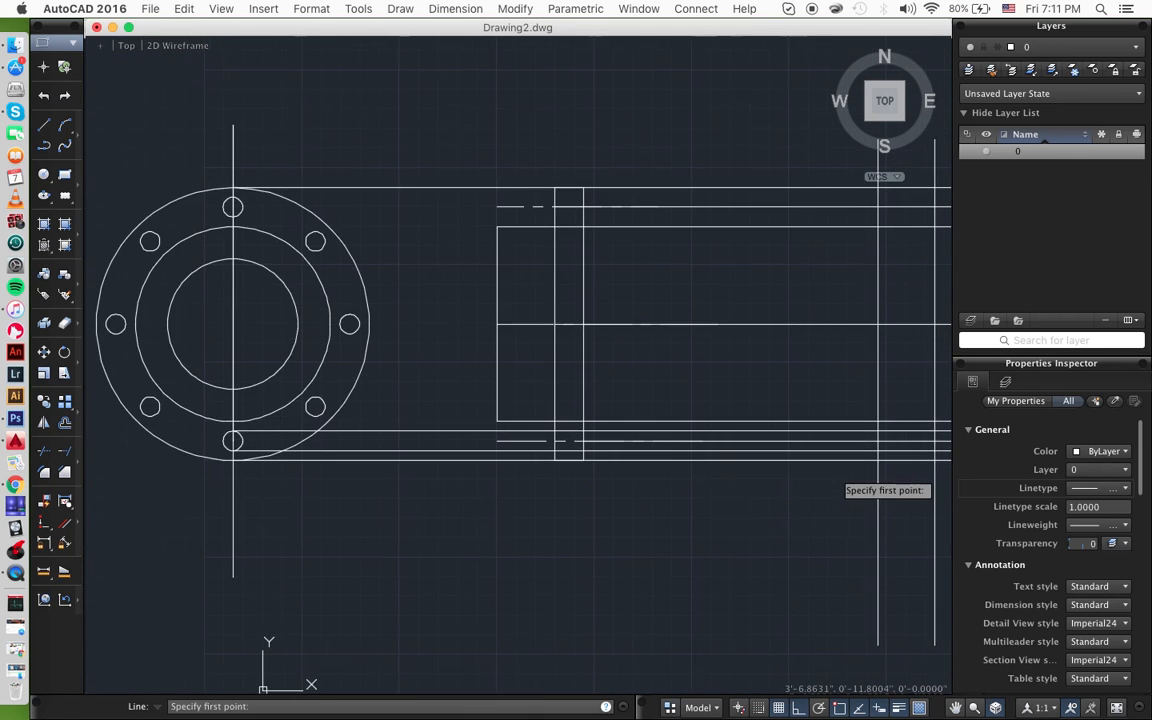
click(232, 207)
scroll(672, 207, right, 7)
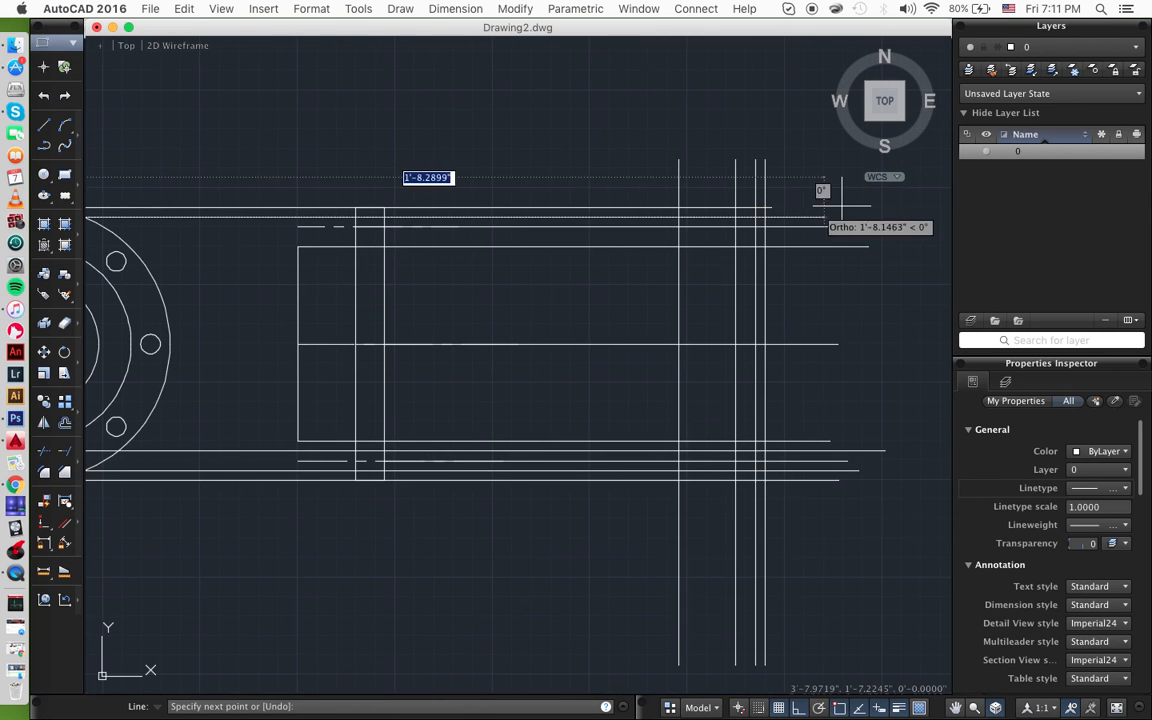
click(845, 188)
key(Return)
- Draw a horizontal projection line from the lowest point of the flange's topmost hole past all the vertical lines
scroll(661, 214, left, 5)
text(line)
key(Return)
click(176, 232)
scroll(492, 230, right, 10)
click(770, 262)
key(Escape)
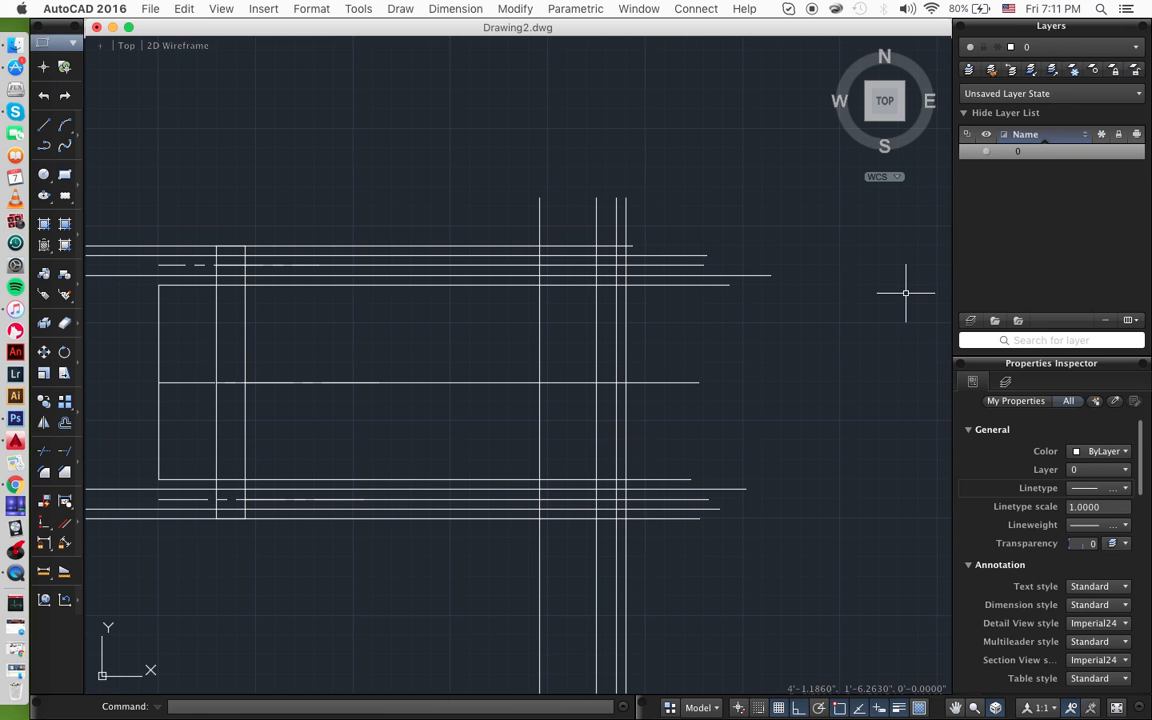
scroll(730, 363, left, 5)
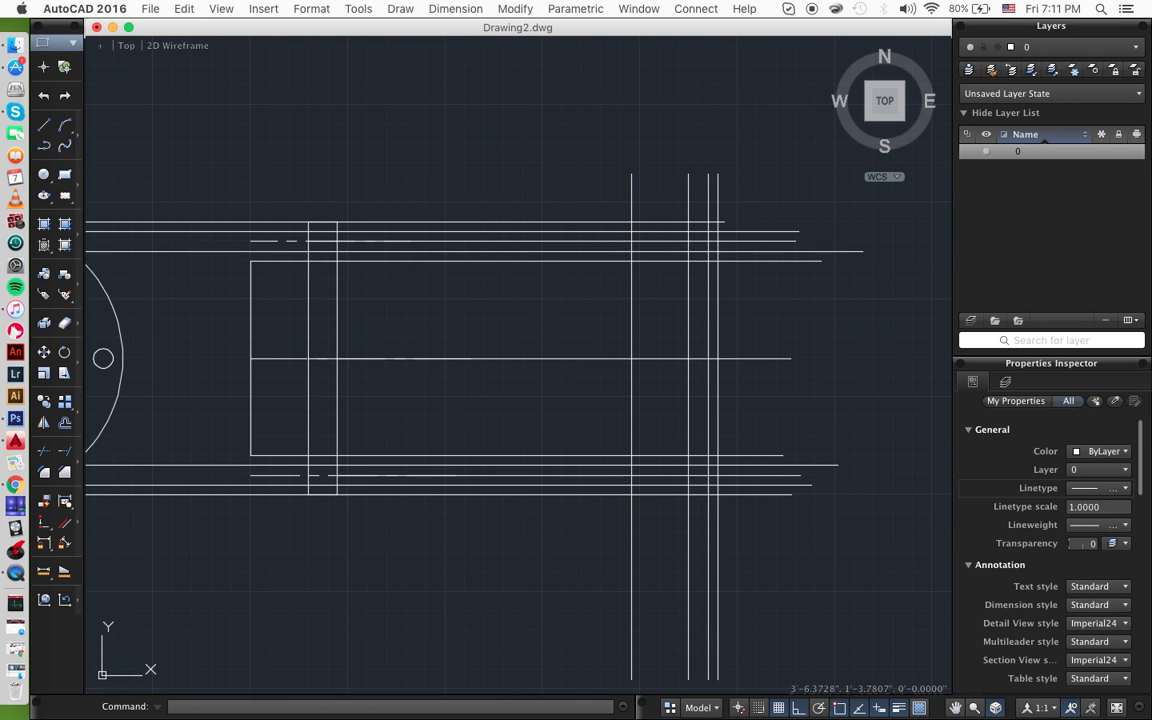
scroll(732, 366, down, 3)
scroll(732, 366, left, 3)
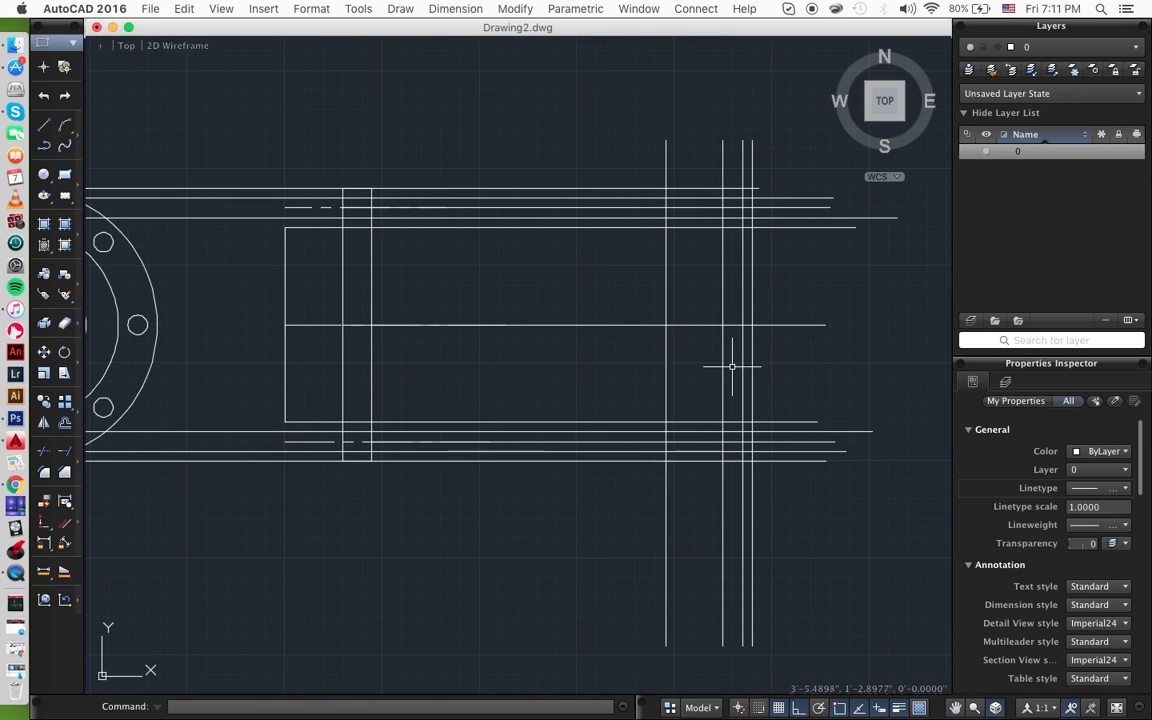
scroll(732, 366, down, 1)
scroll(732, 366, right, 1)
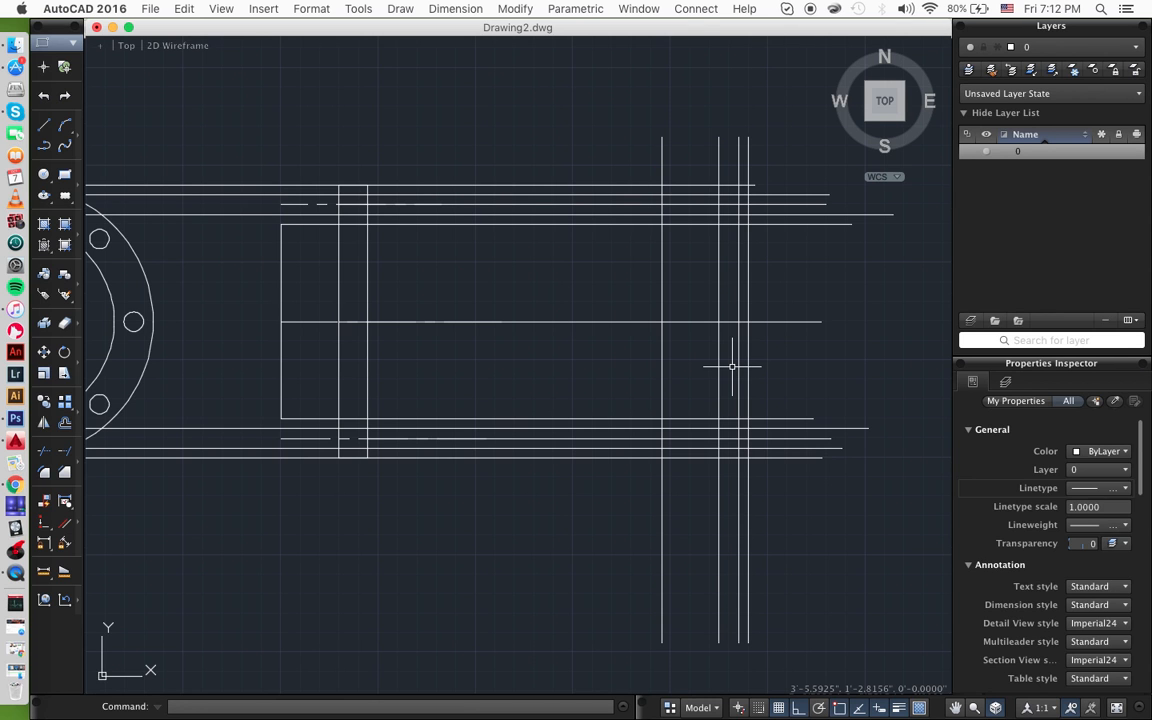
scroll(766, 390, right, 5)
scroll(766, 390, down, 2)
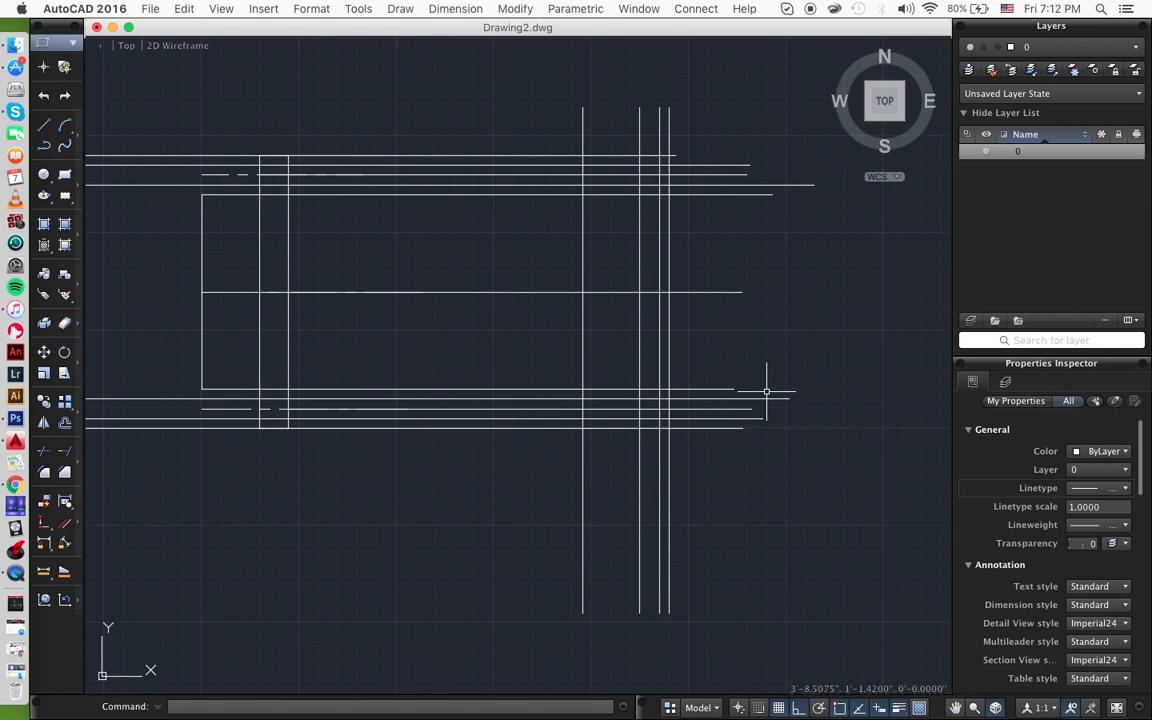
- Draw a 0.5" vertical line along the third vertical line, between the lowermost hole's upper and lower projection lines
scroll(671, 410, up, 5)
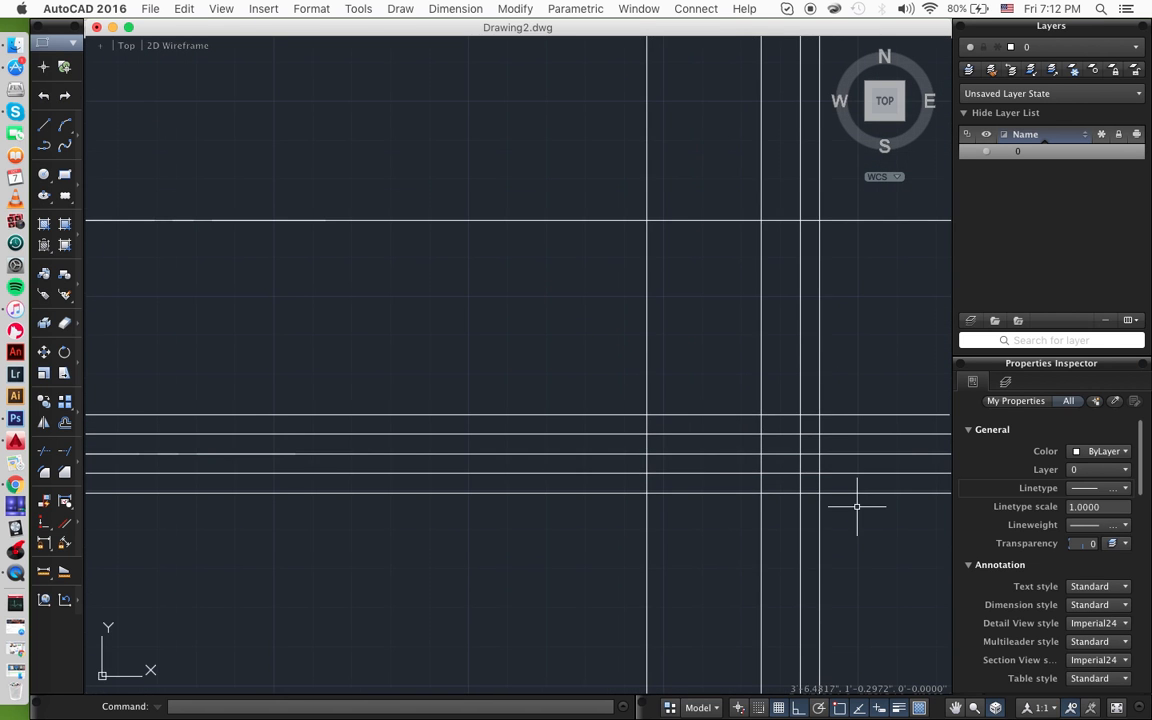
scroll(803, 511, right, 6)
scroll(803, 511, down, 4)
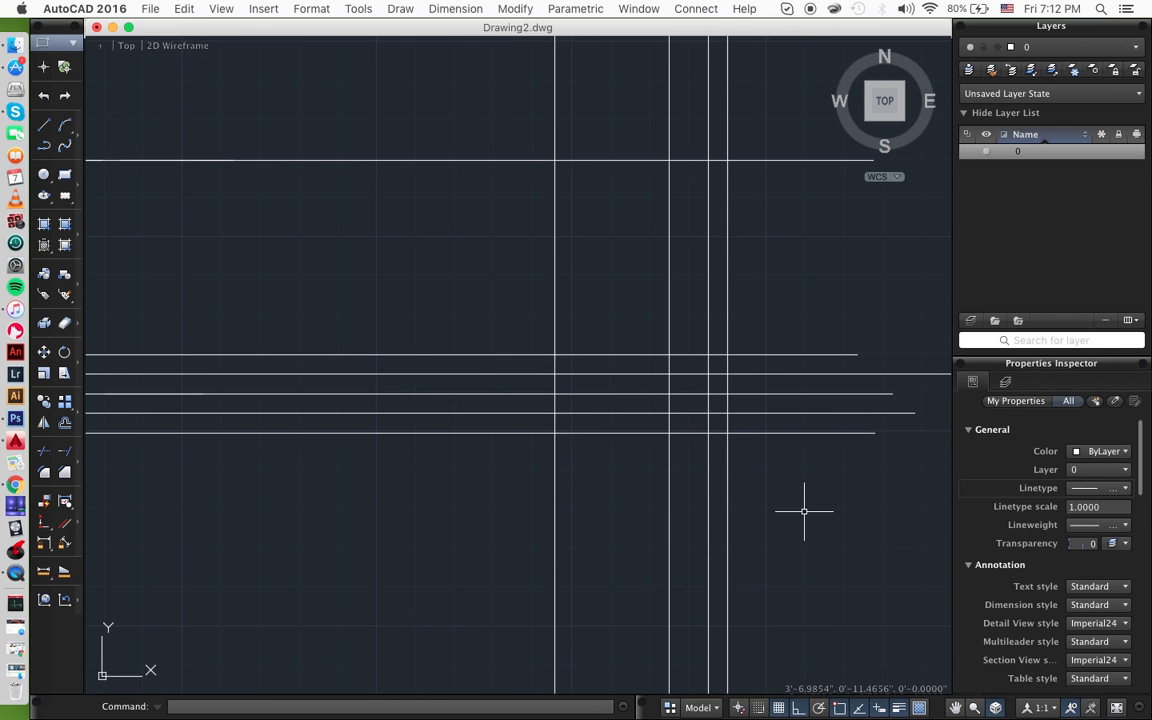
scroll(761, 470, left, 7)
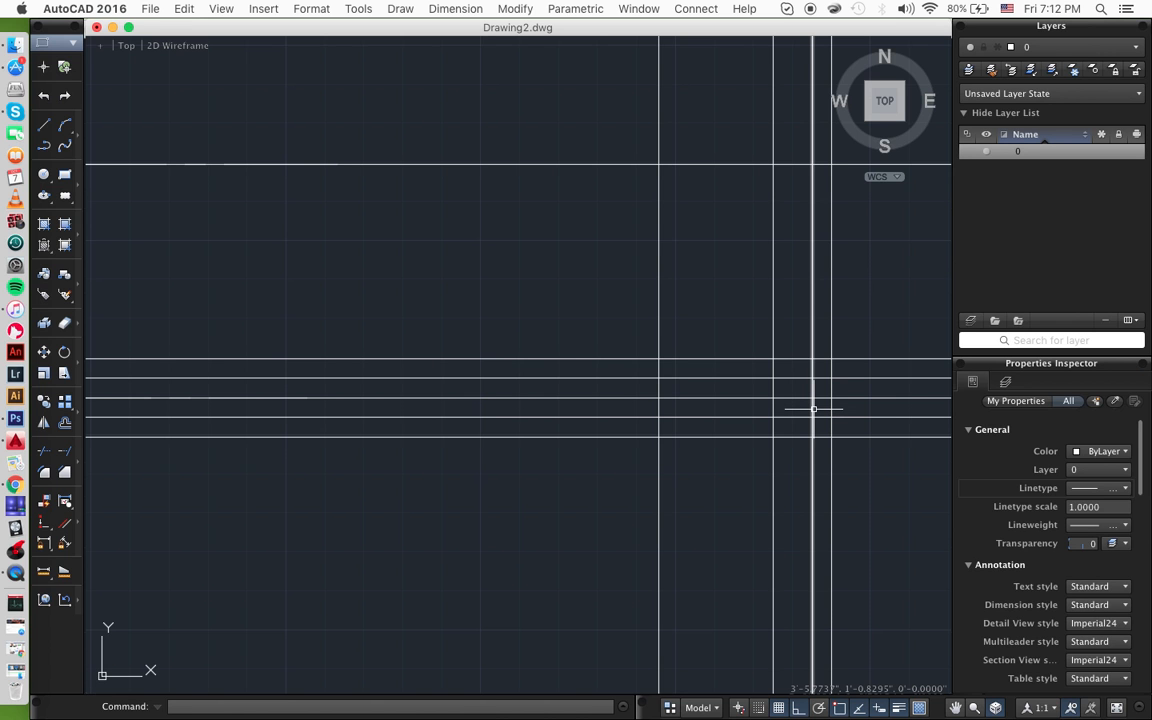
text(line)
key(Return)
click(812, 378)
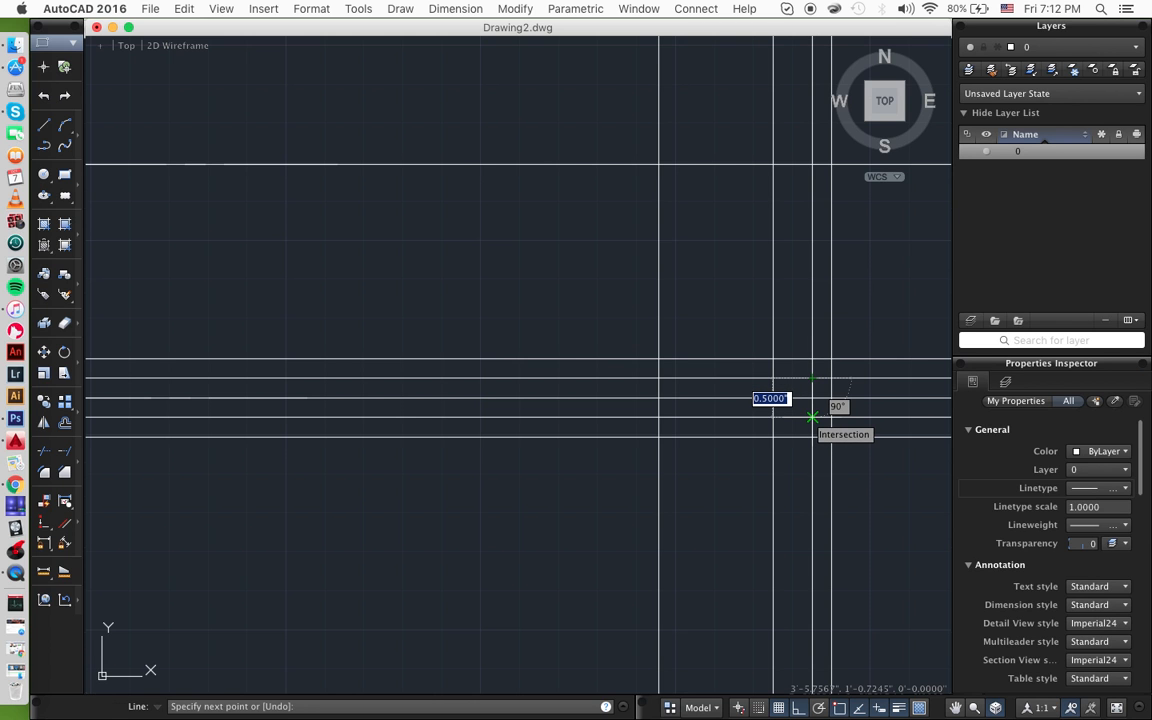
click(812, 416)
key(Return)
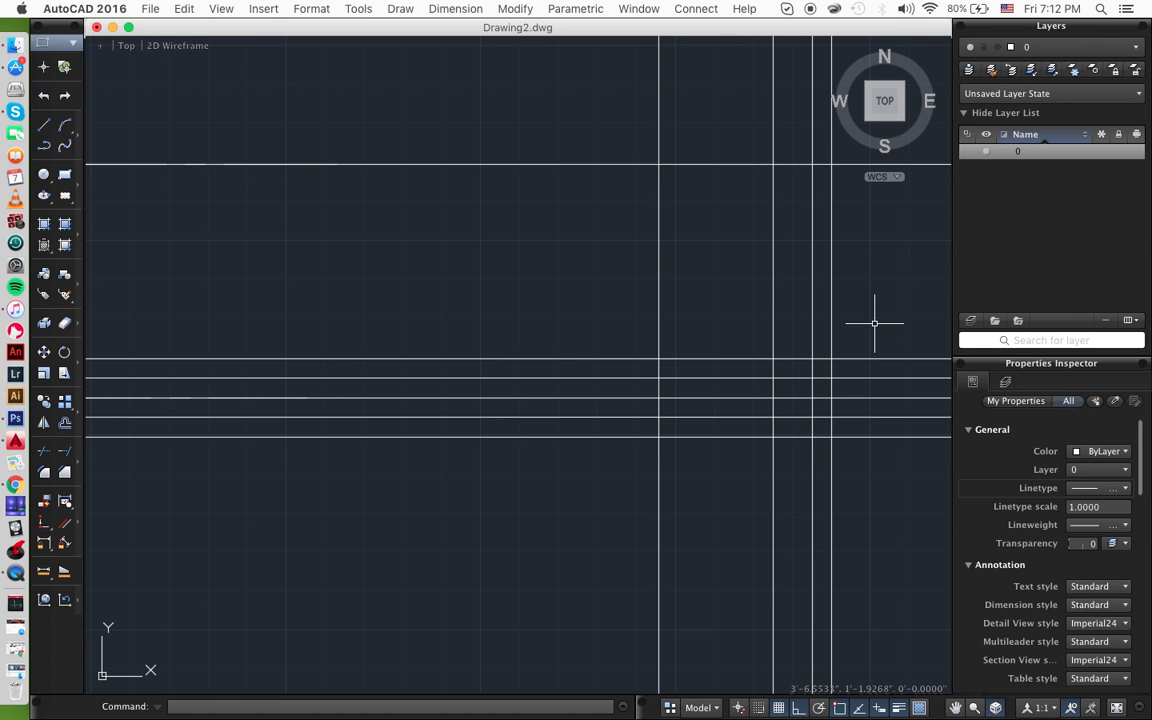
key(super+minus)
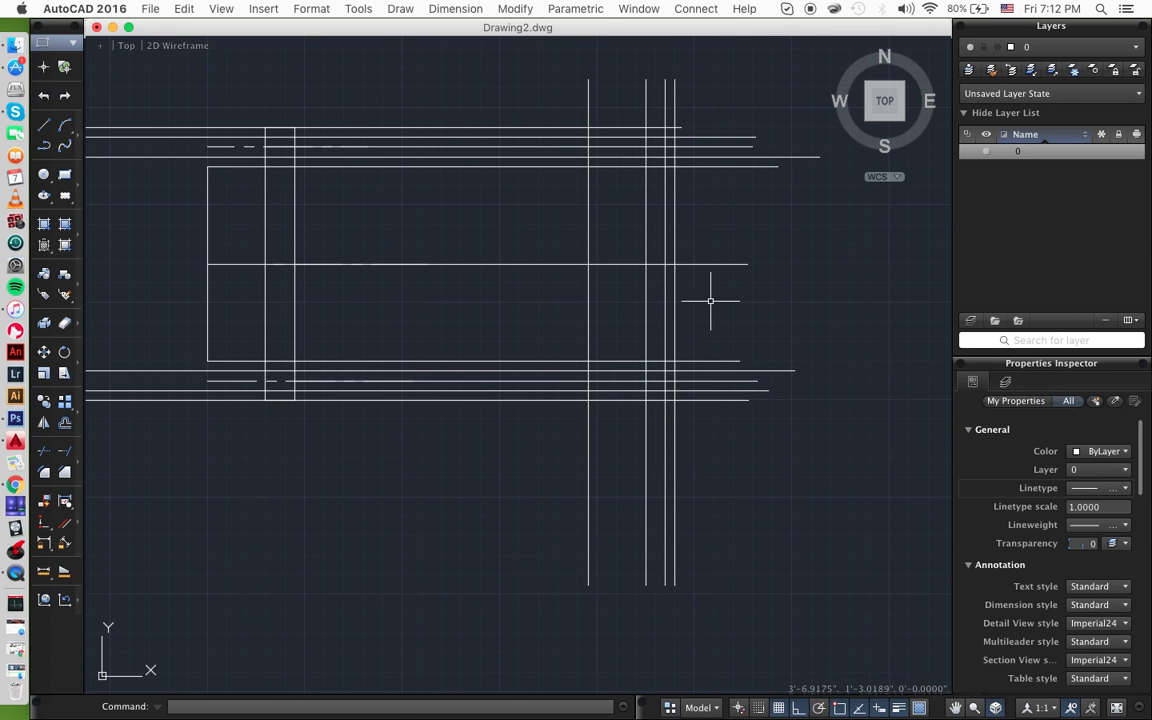
click(714, 300)
click(524, 442)
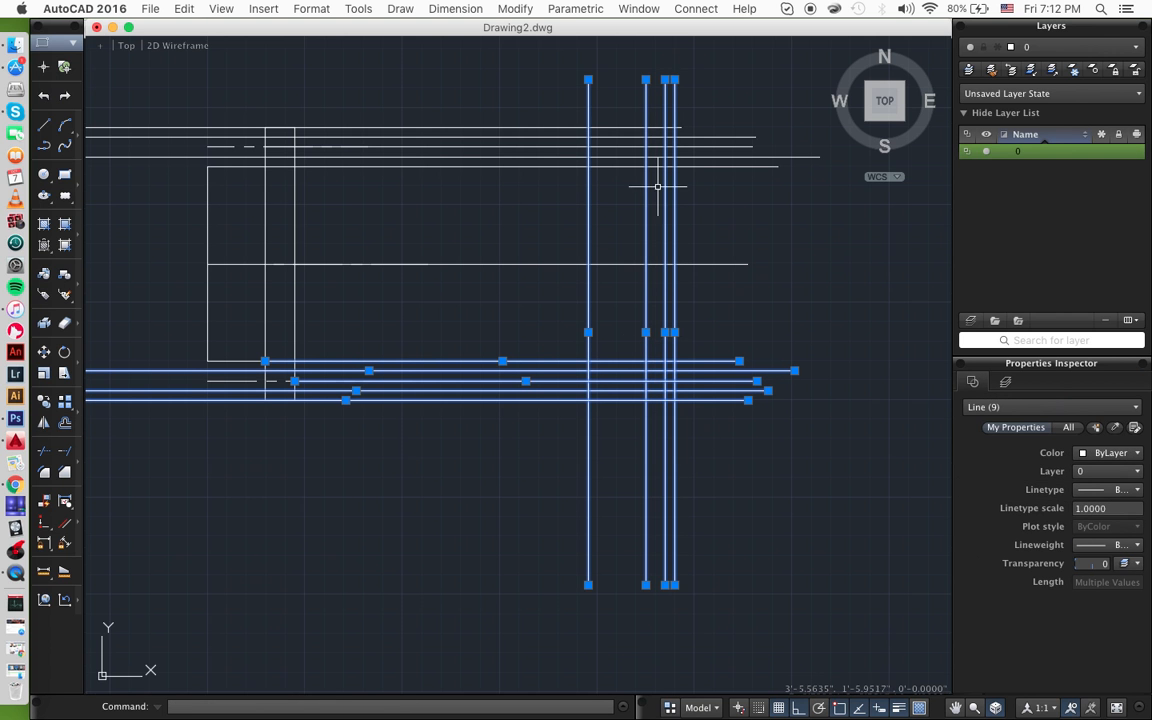
click(687, 65)
click(687, 66)
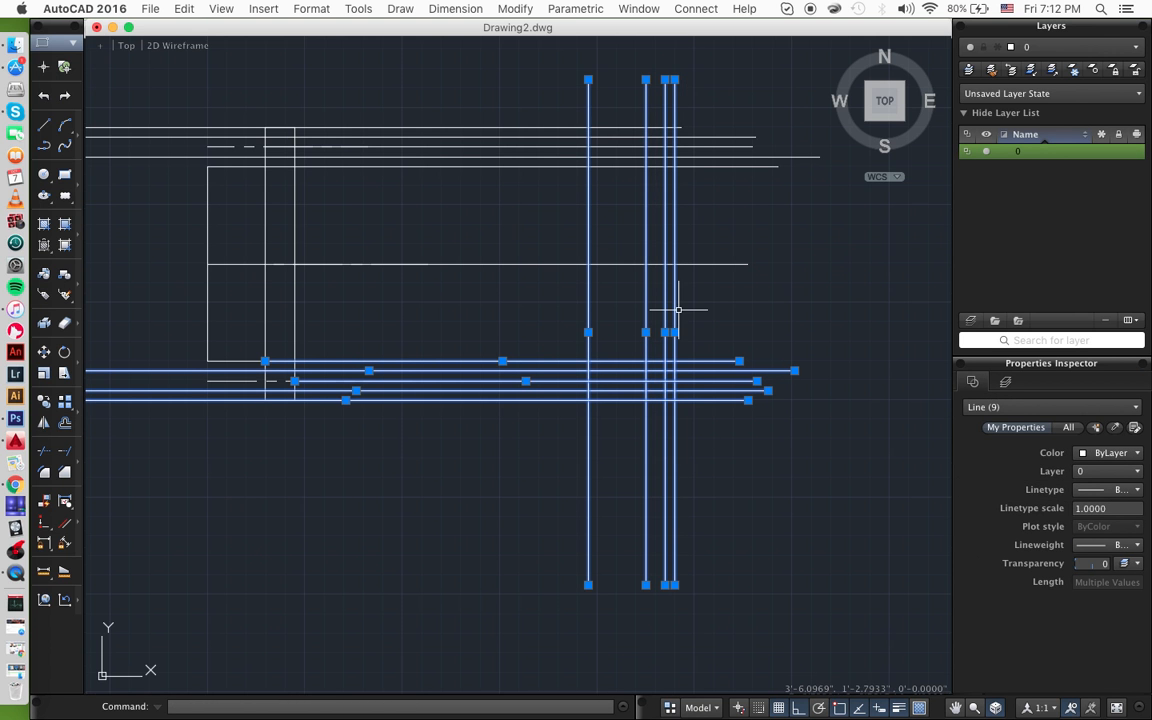
scroll(611, 360, up, 3)
key(Escape)
- Using the crossing lower lines as cutting edges, trim the two middle vertical lines between the lowermost hole's lower projection line and the flange's bottom line
scroll(518, 365, right, 3)
click(710, 322)
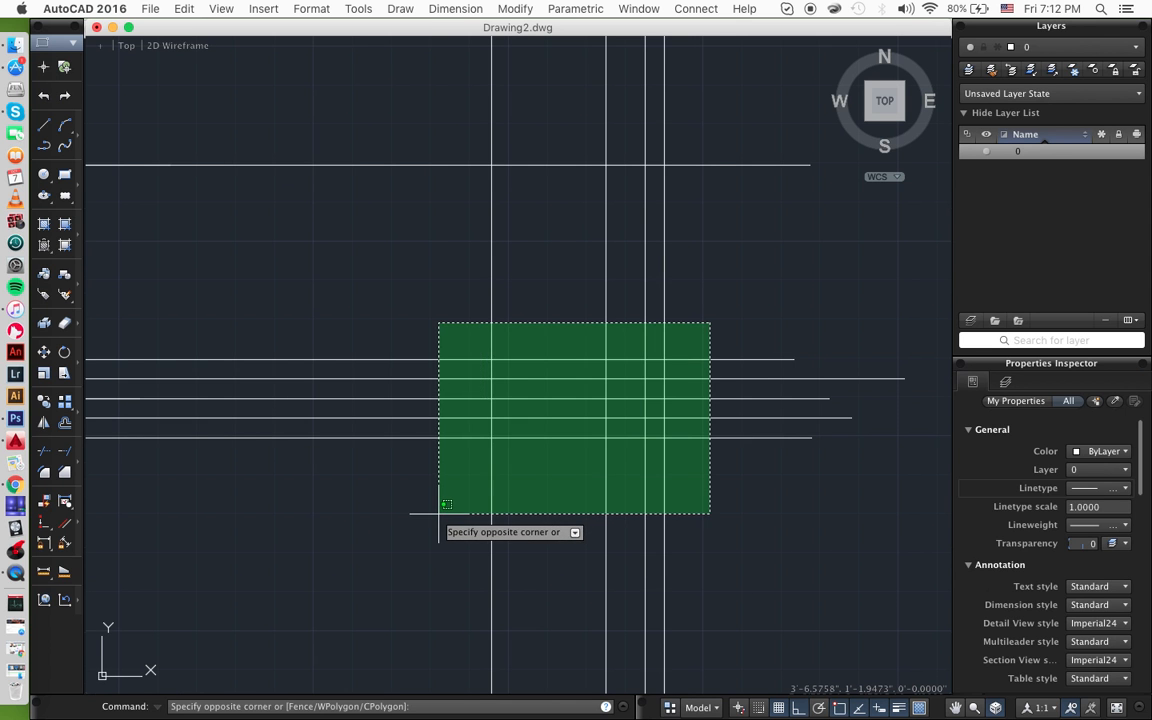
click(389, 507)
text(trim)
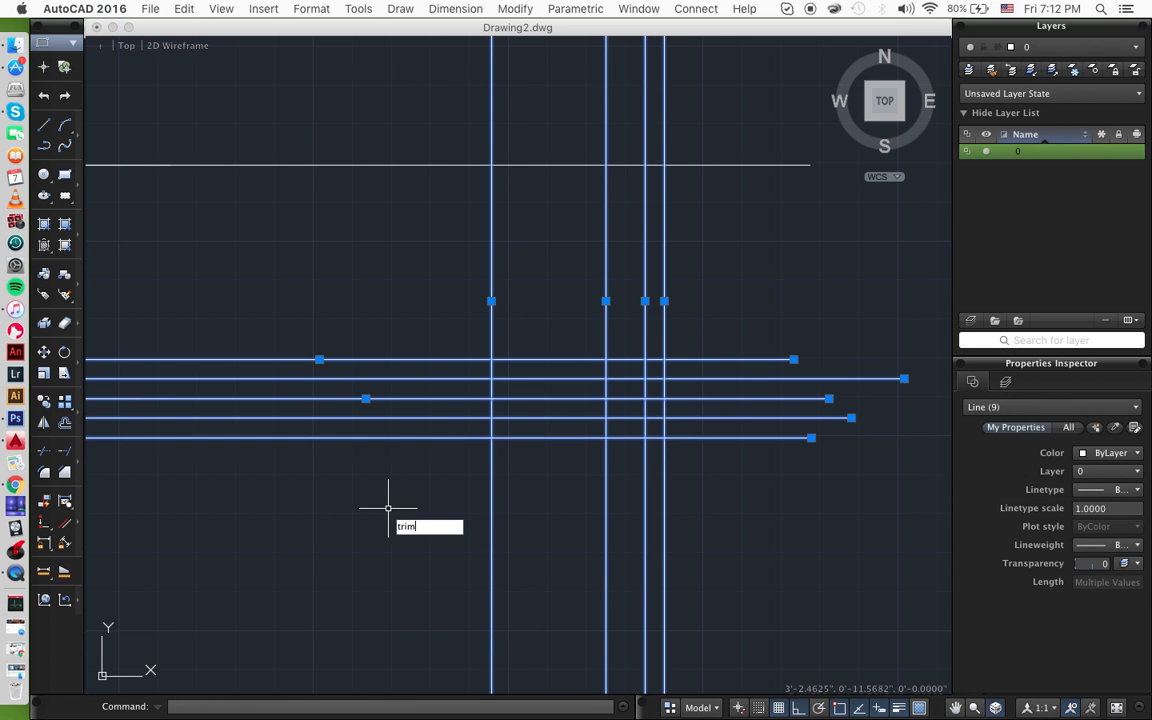
key(Return)
click(642, 390)
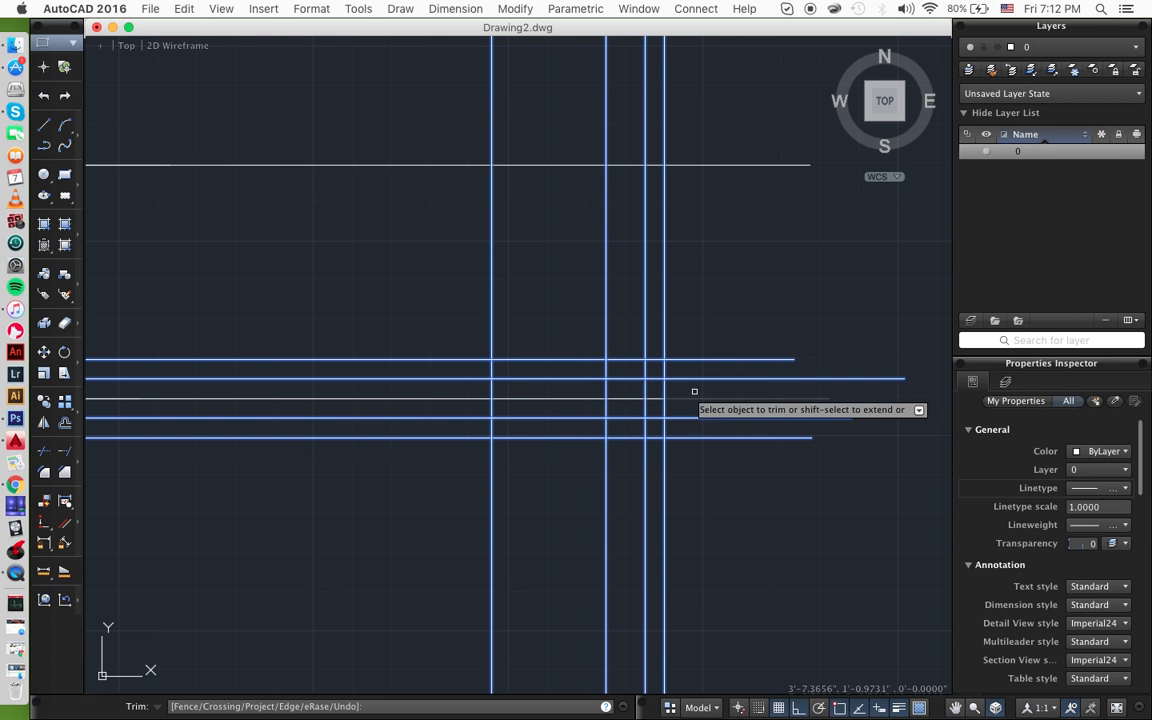
click(653, 370)
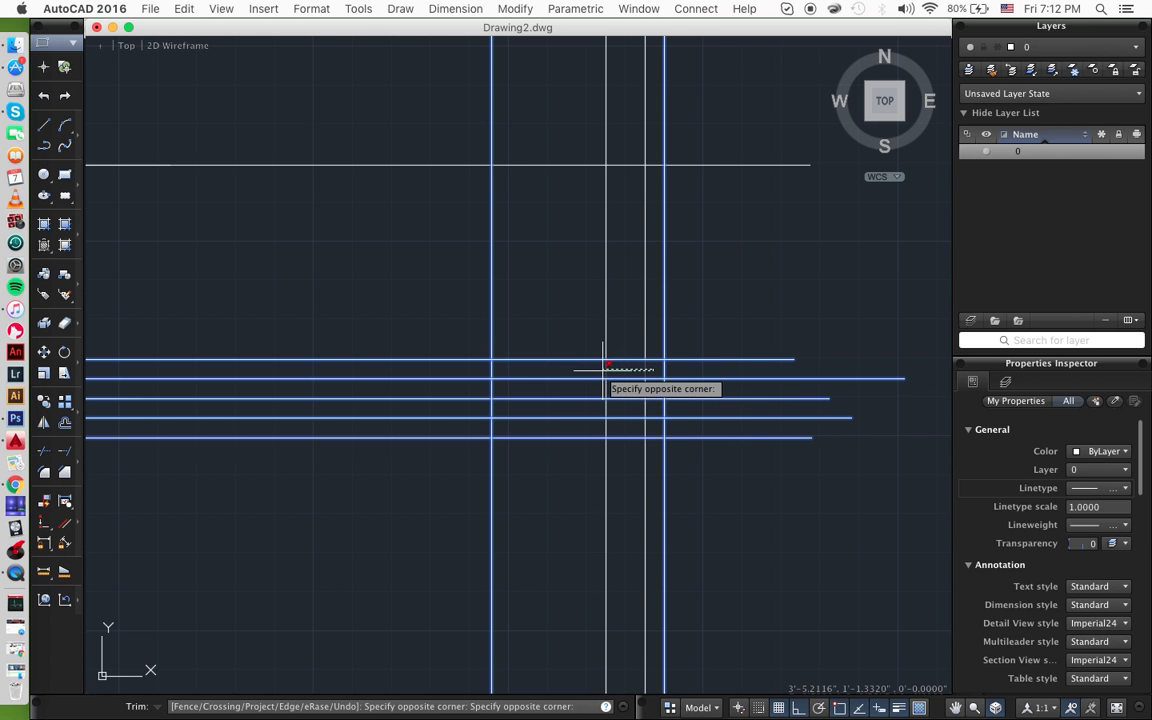
click(659, 368)
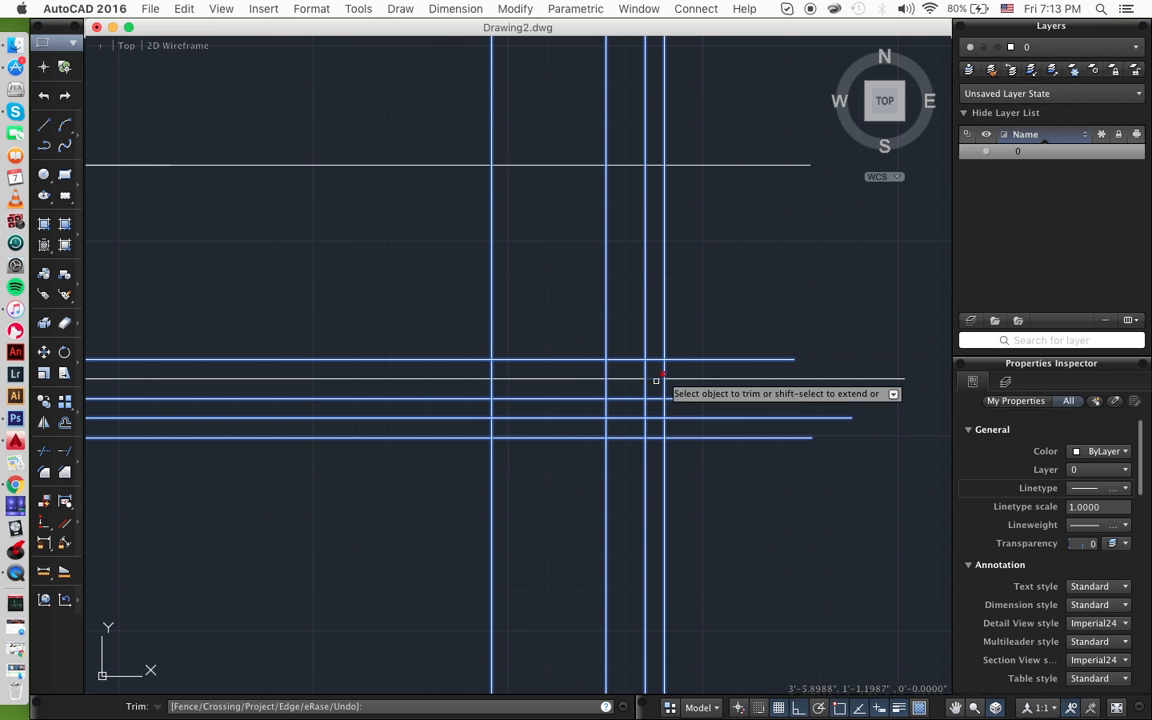
click(605, 407)
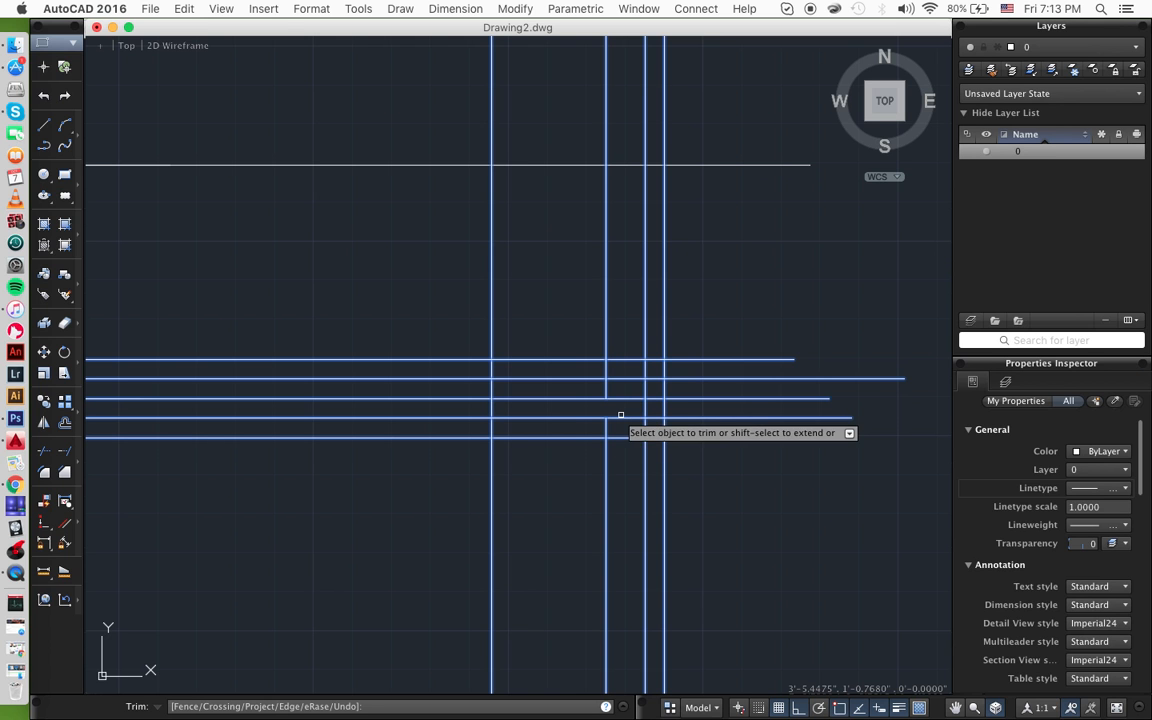
click(606, 428)
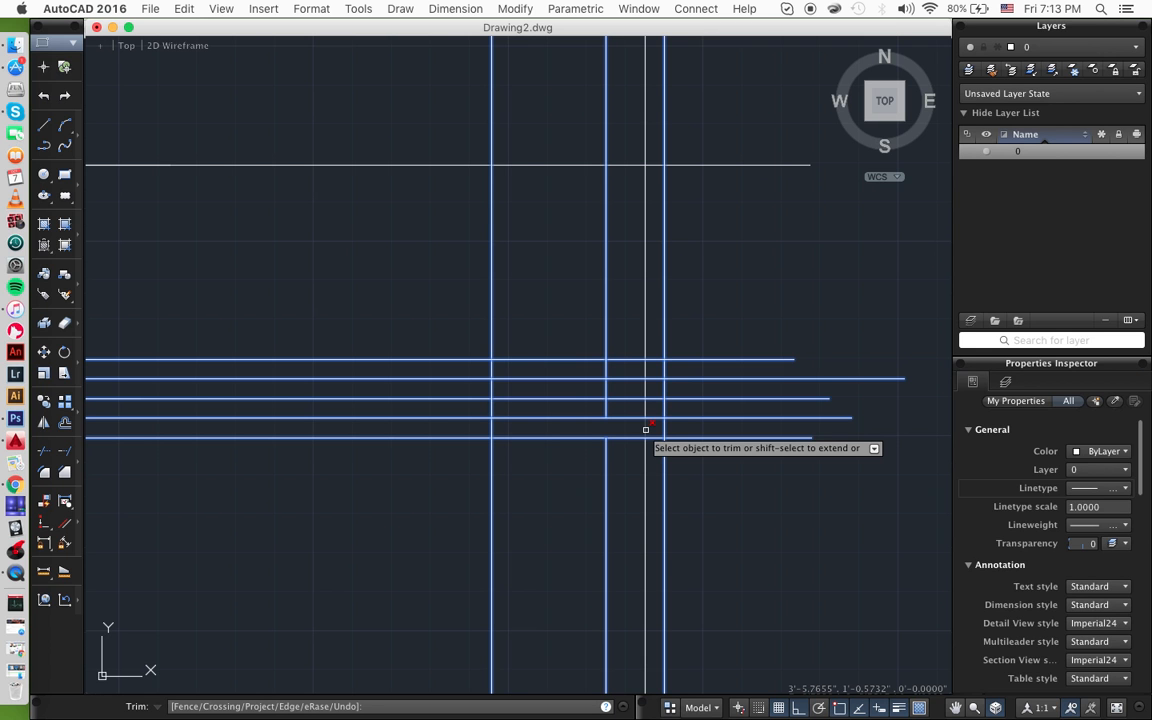
click(645, 429)
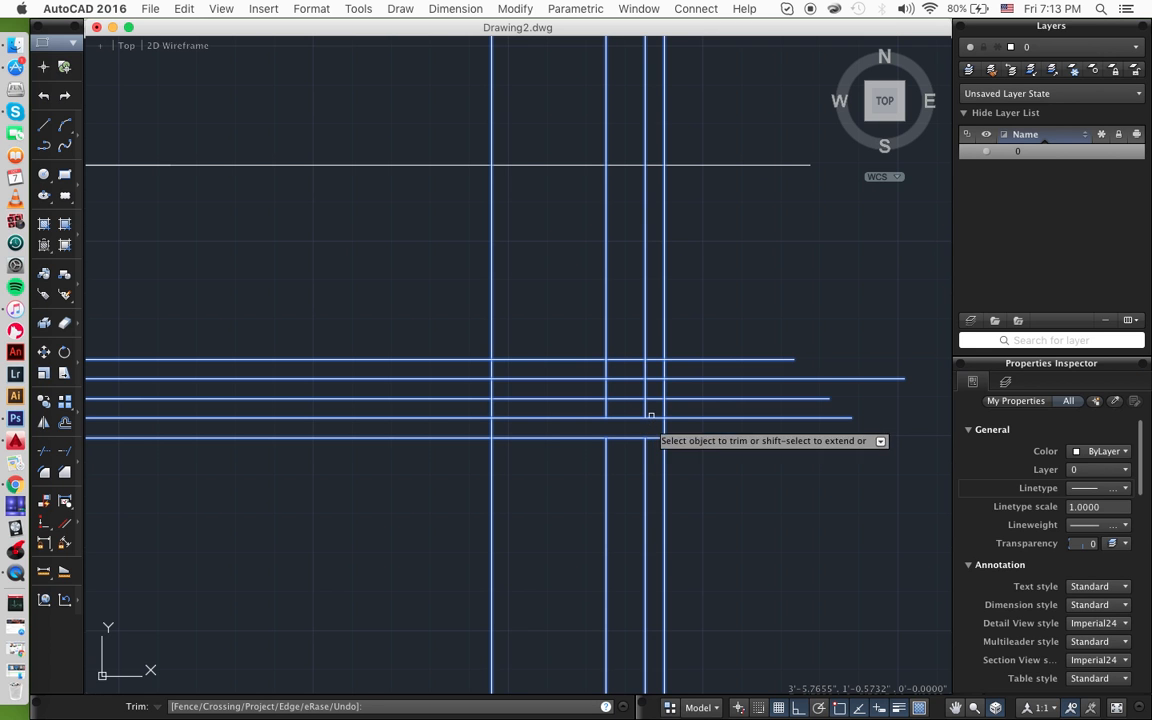
- Try to trim the two middle vertical lines around the lowermost hole's upper projection line with a crossing window
click(660, 368)
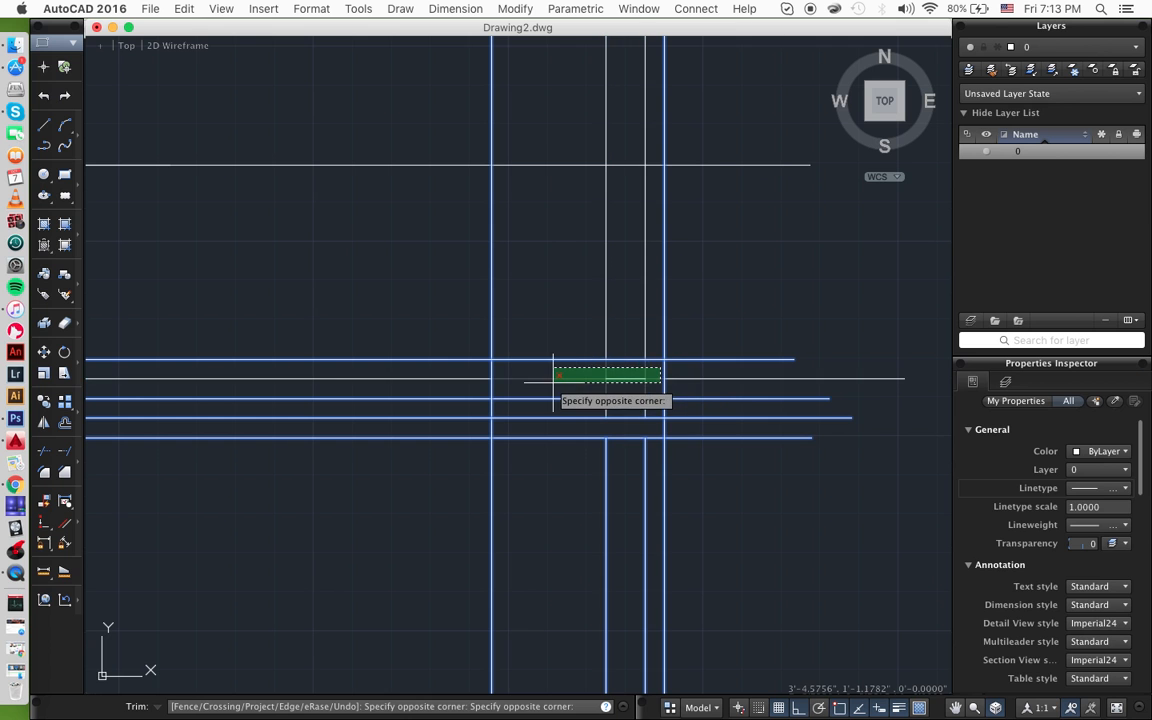
click(552, 386)
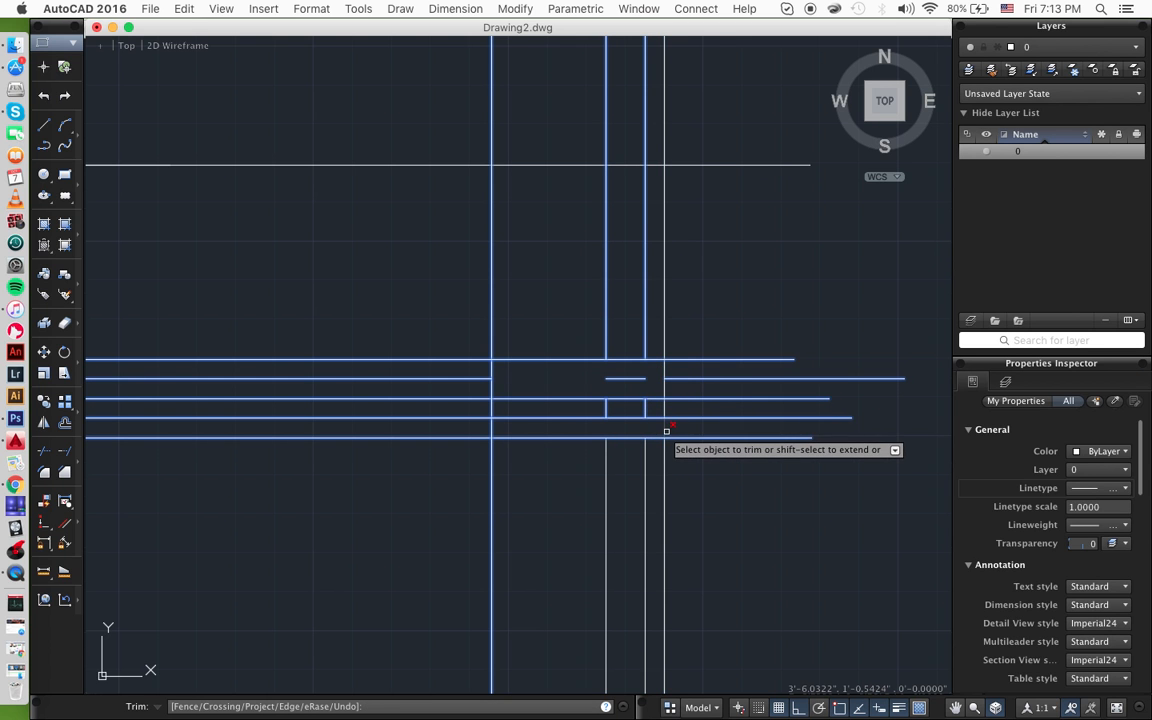
key(super+z)
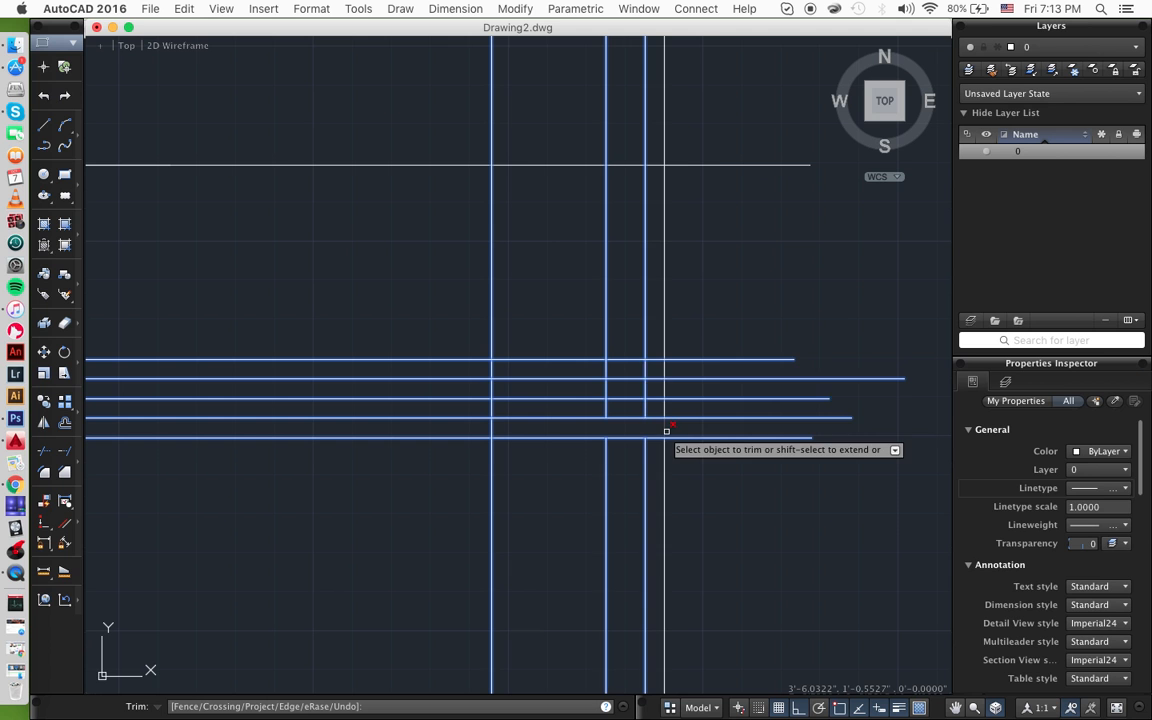
- Trim the middle vertical lines between the hub's lower line and the hole centerline, and the five lower horizontal lines before the first vertical line
click(606, 391)
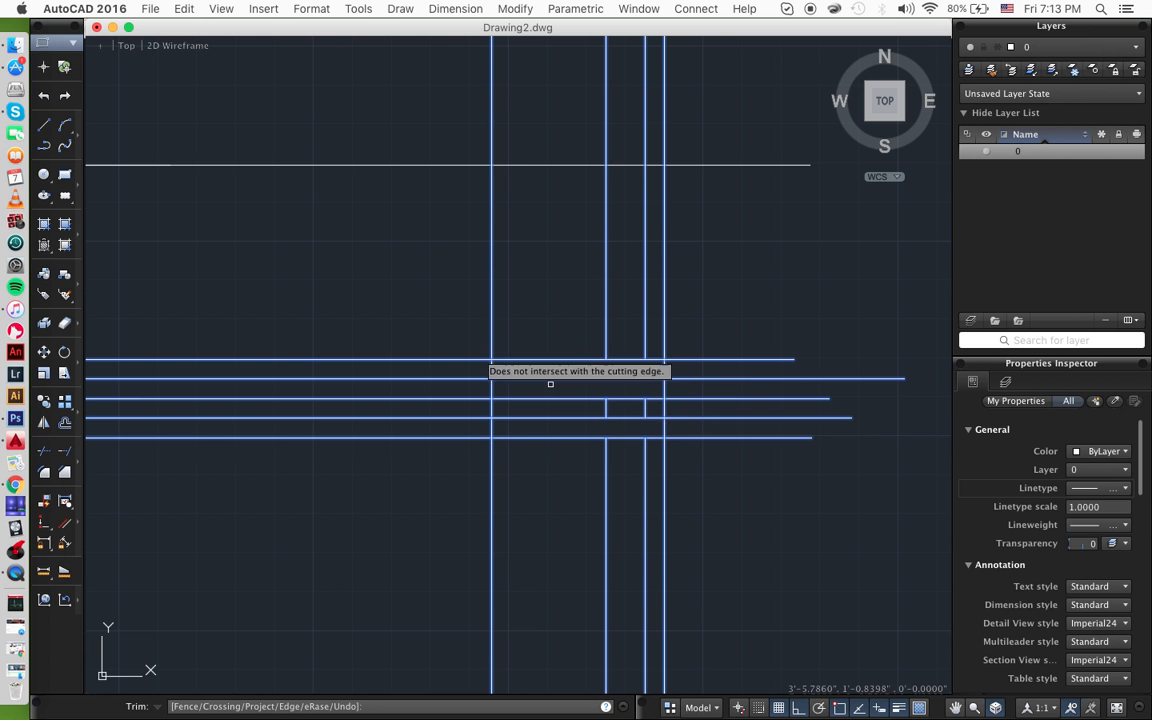
click(465, 327)
click(437, 437)
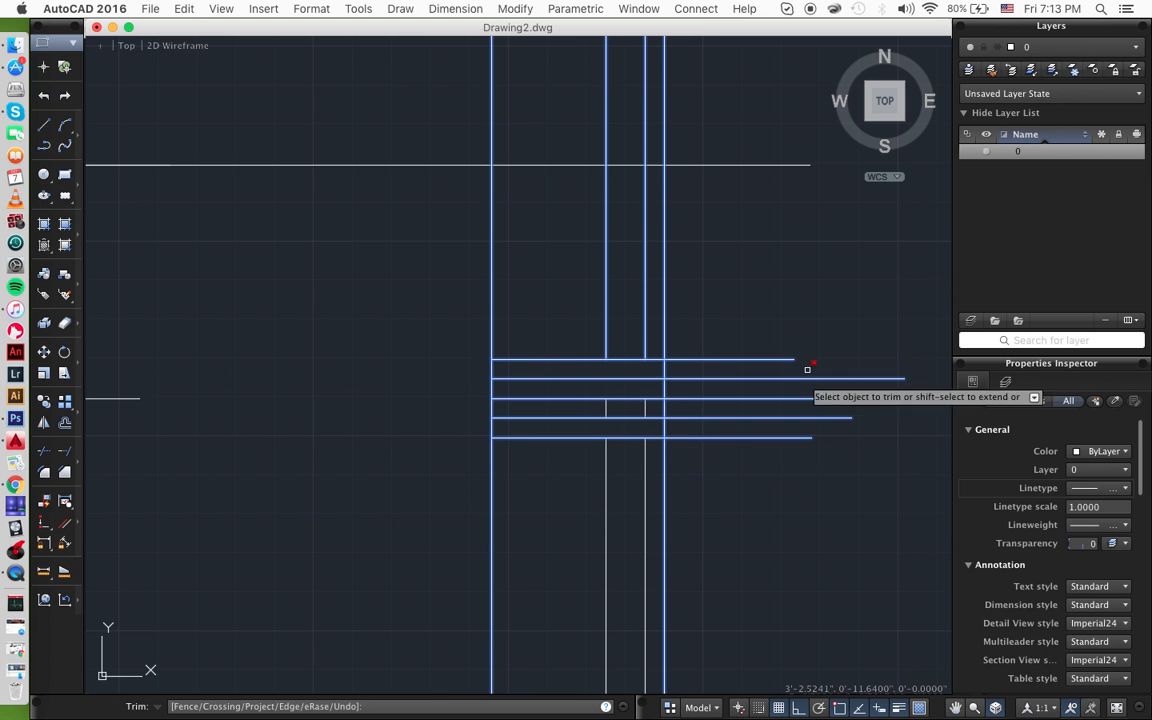
- Trim the five lower horizontal lines beyond the last vertical line, and the two outer vertical lines below the flange's bottom line
click(807, 338)
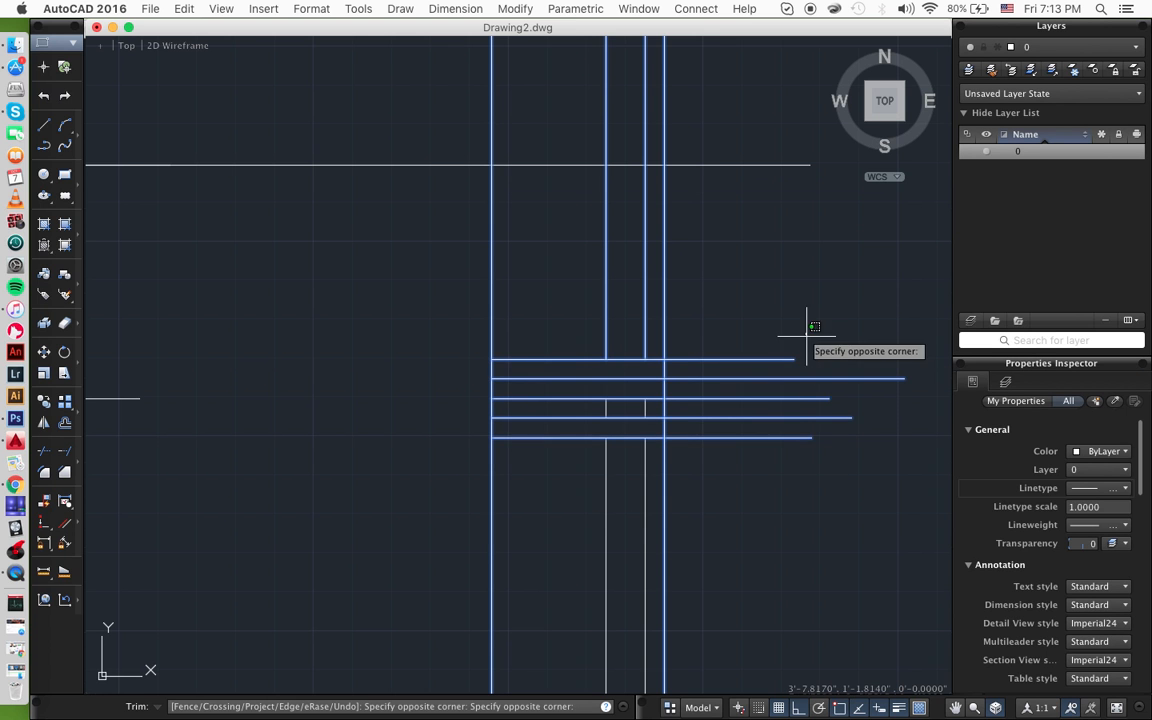
click(728, 476)
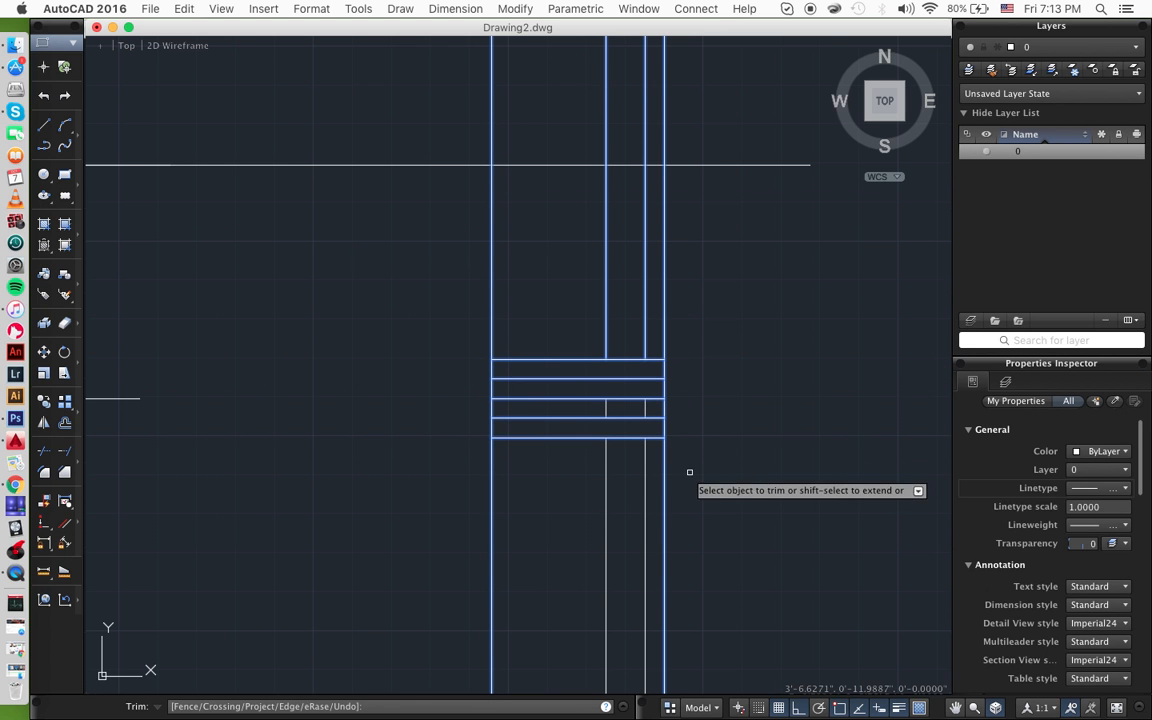
click(702, 461)
click(470, 521)
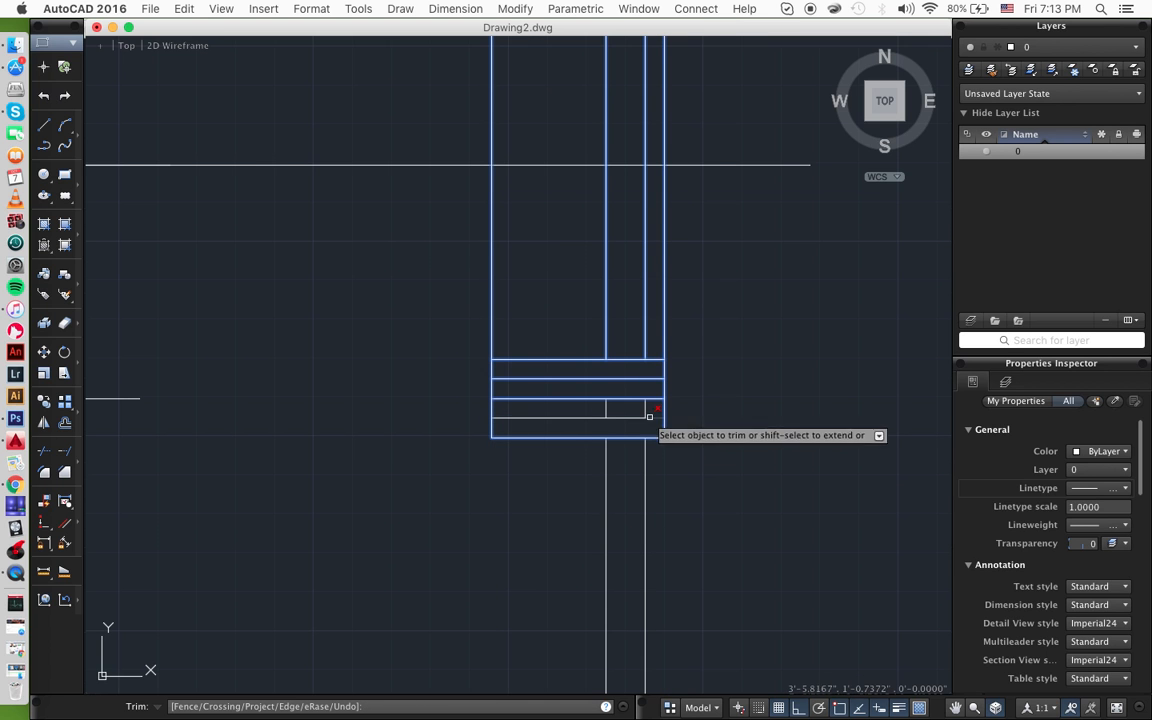
scroll(650, 325, up, 3)
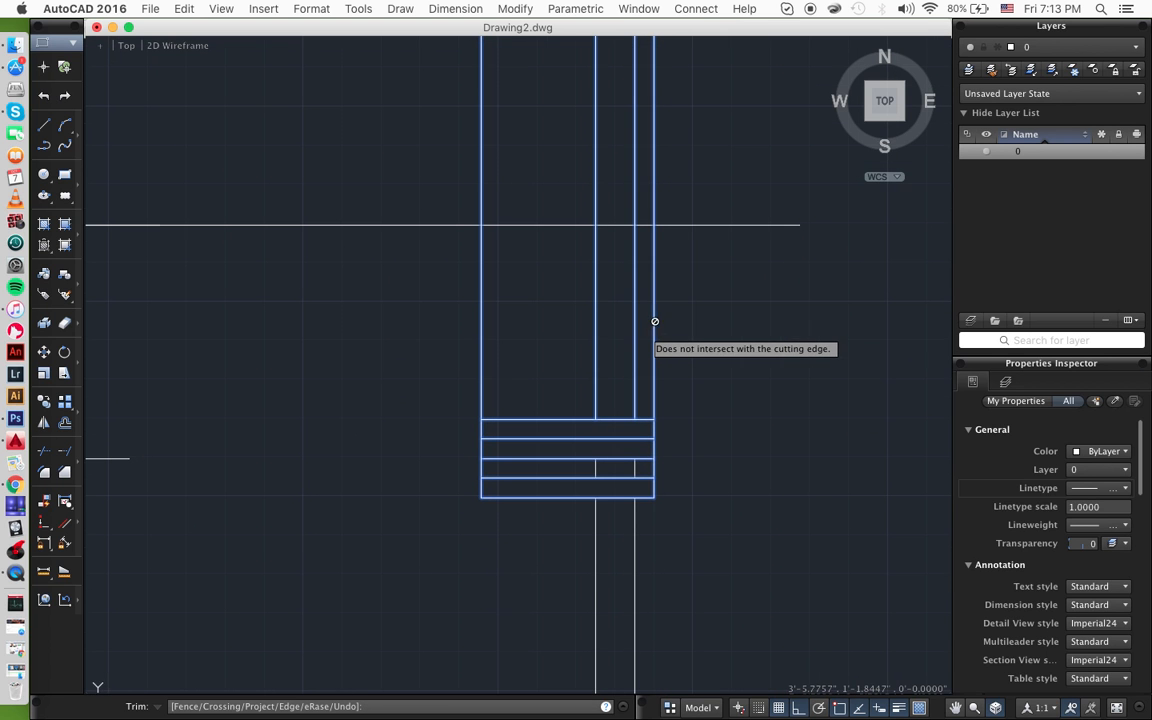
- Erase the two short leftover pieces of the middle vertical lines between the lowermost hole's centerline and its lower projection line
key(Escape)
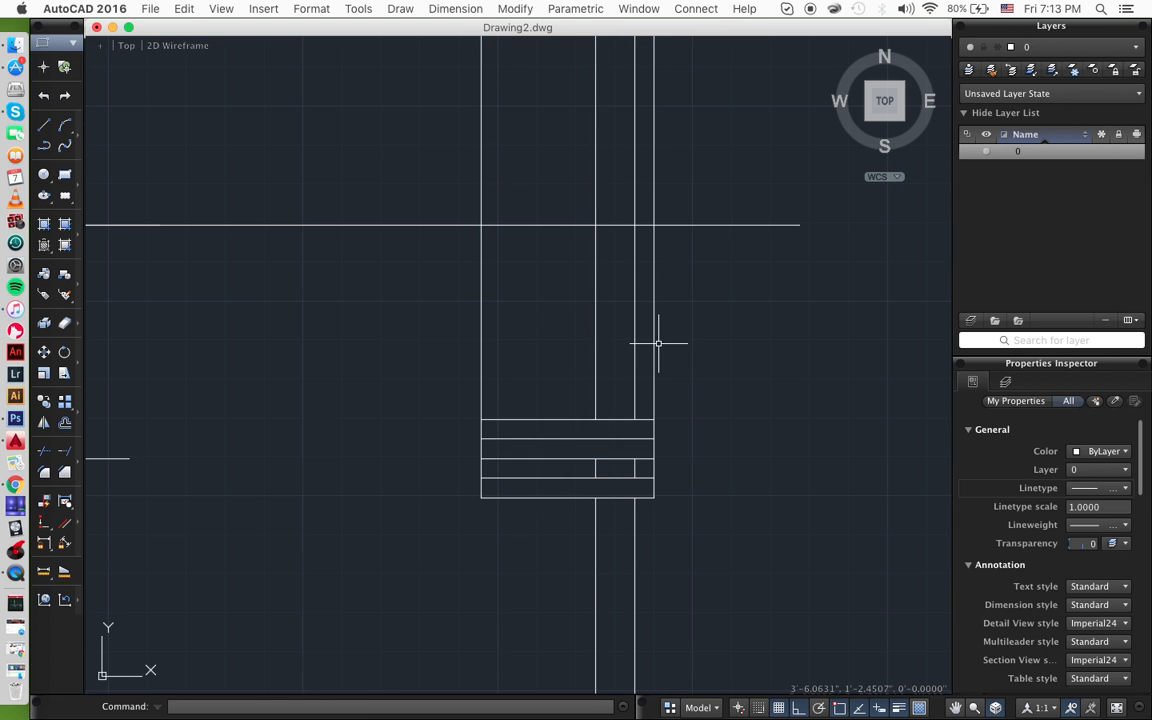
click(643, 465)
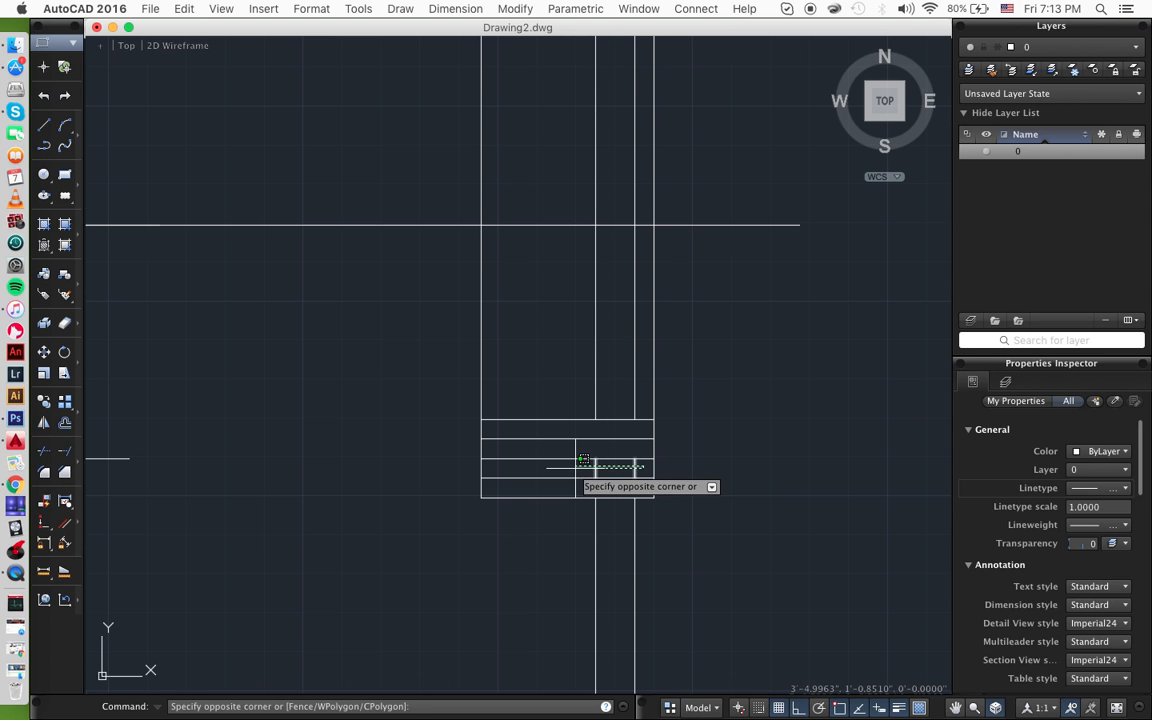
click(575, 468)
key(Delete)
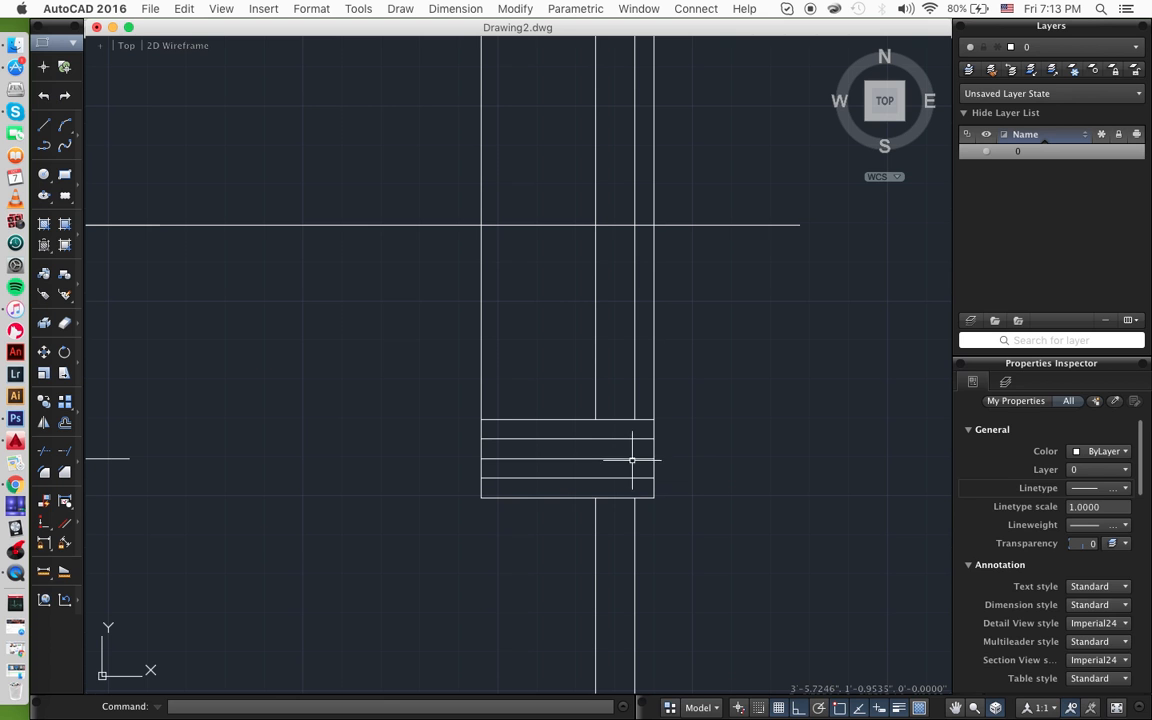
- Set the linetype of the lowermost hole's centerline to CENTER
click(632, 458)
click(1119, 490)
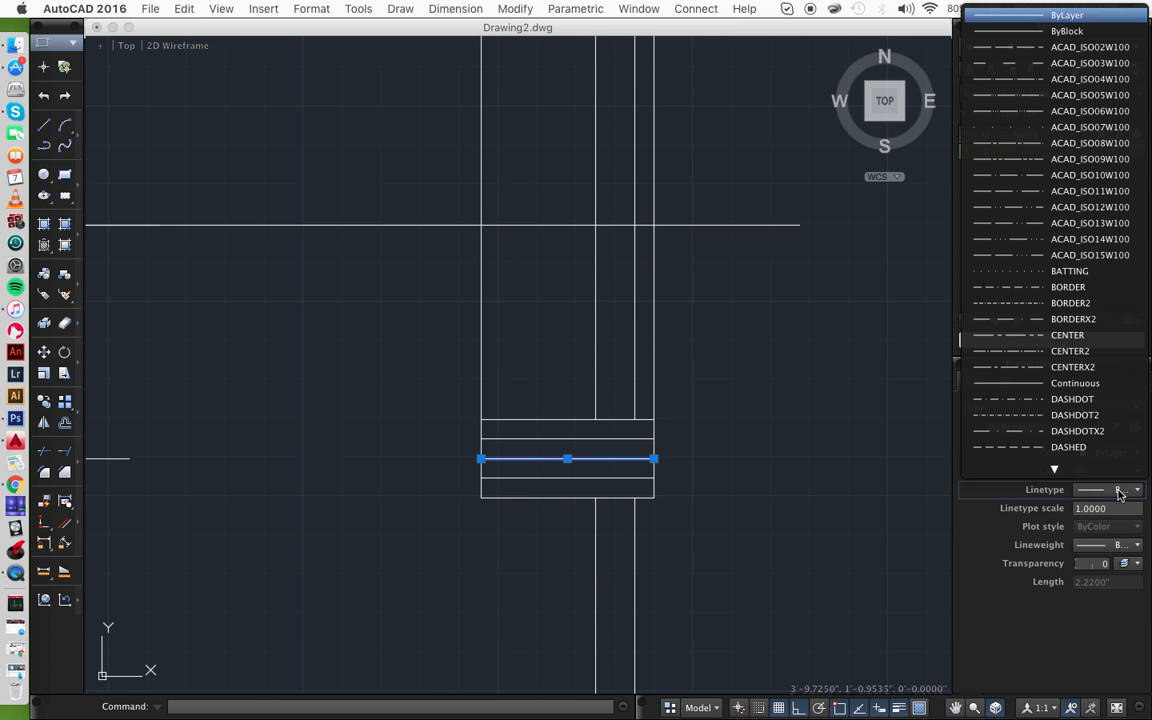
click(1052, 340)
key(Escape)
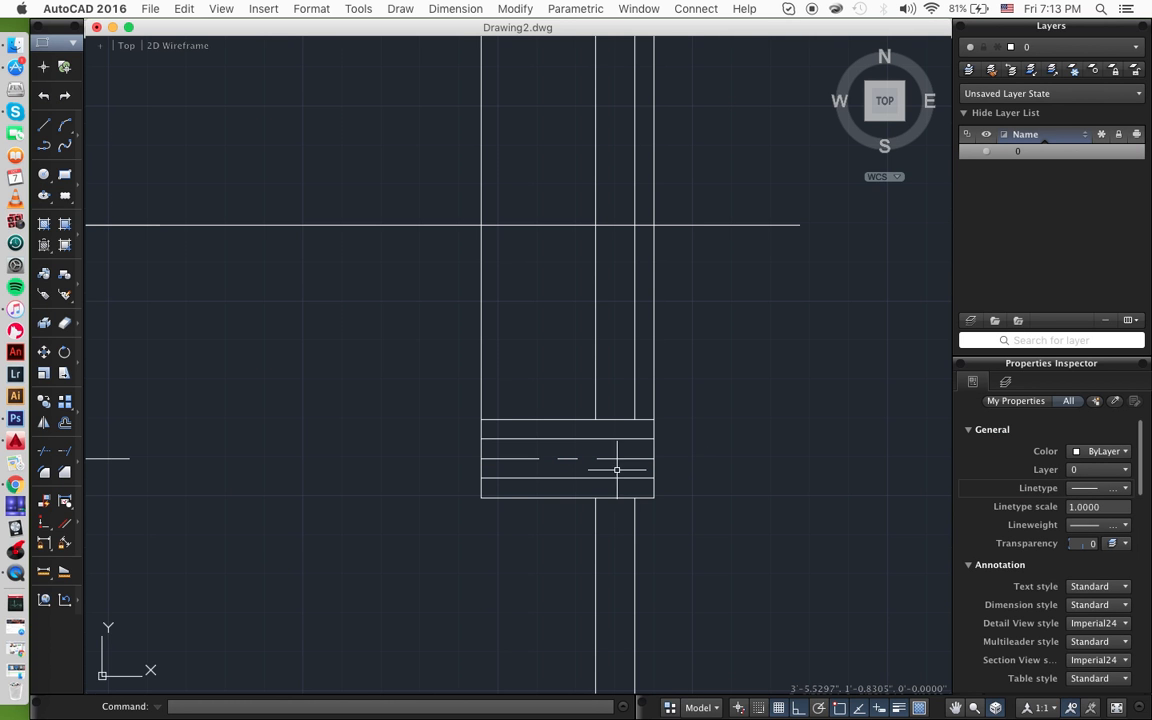
- Erase the hub's lower line and trim the two middle vertical lines below the flange's horizontal centerline
click(617, 419)
key(Delete)
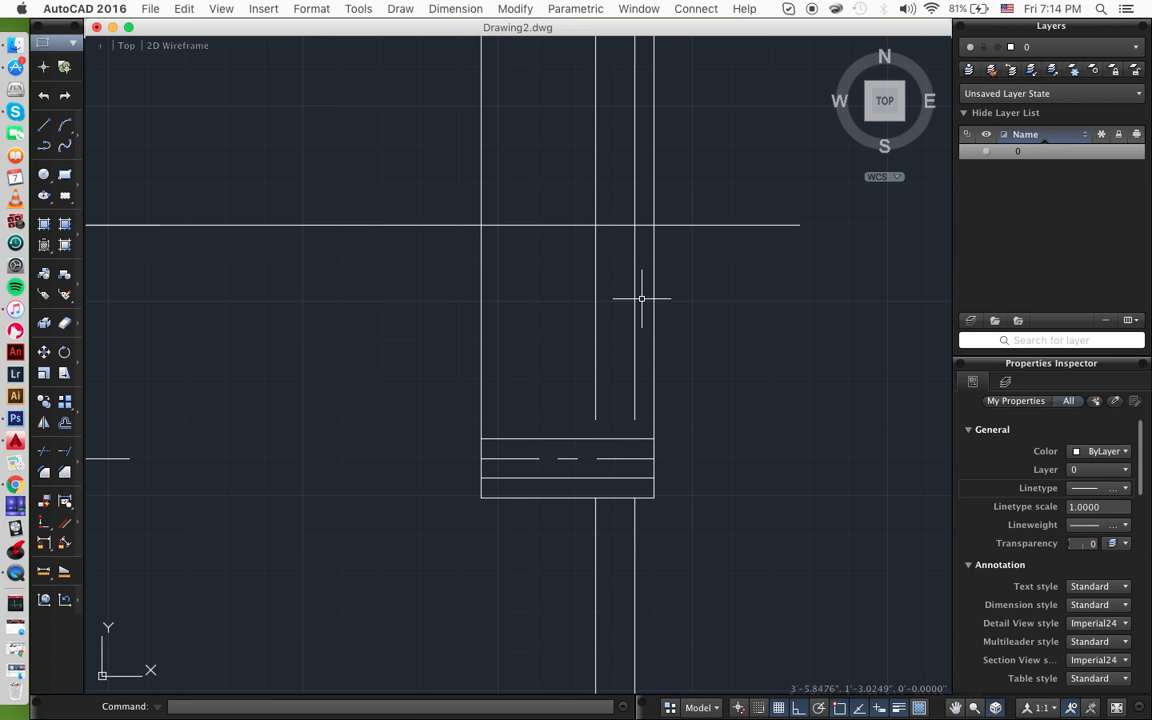
click(667, 186)
click(429, 311)
text(trim)
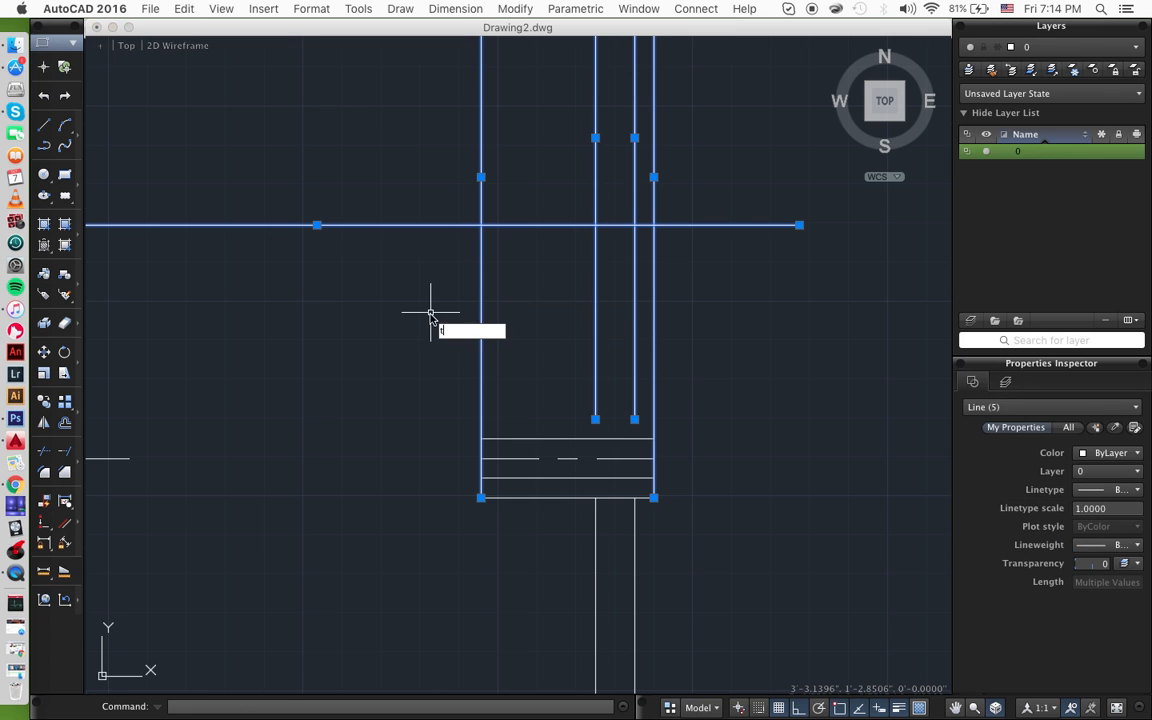
key(Return)
click(596, 285)
click(634, 287)
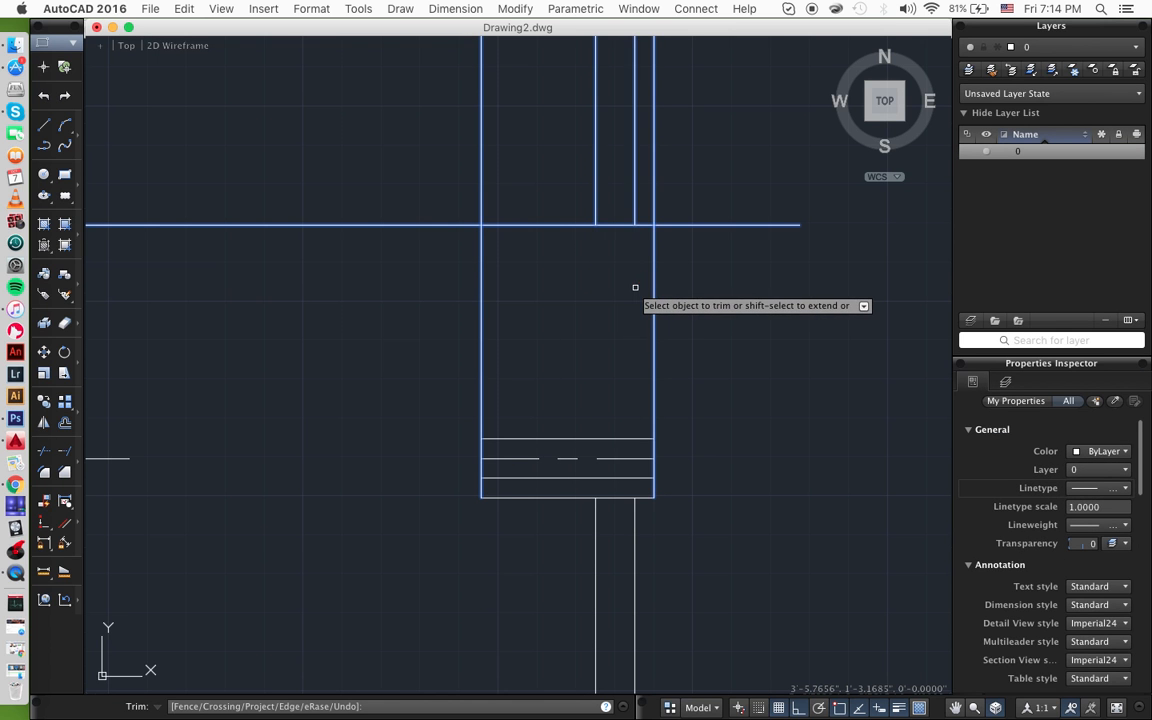
scroll(635, 288, up, 3)
key(Escape)
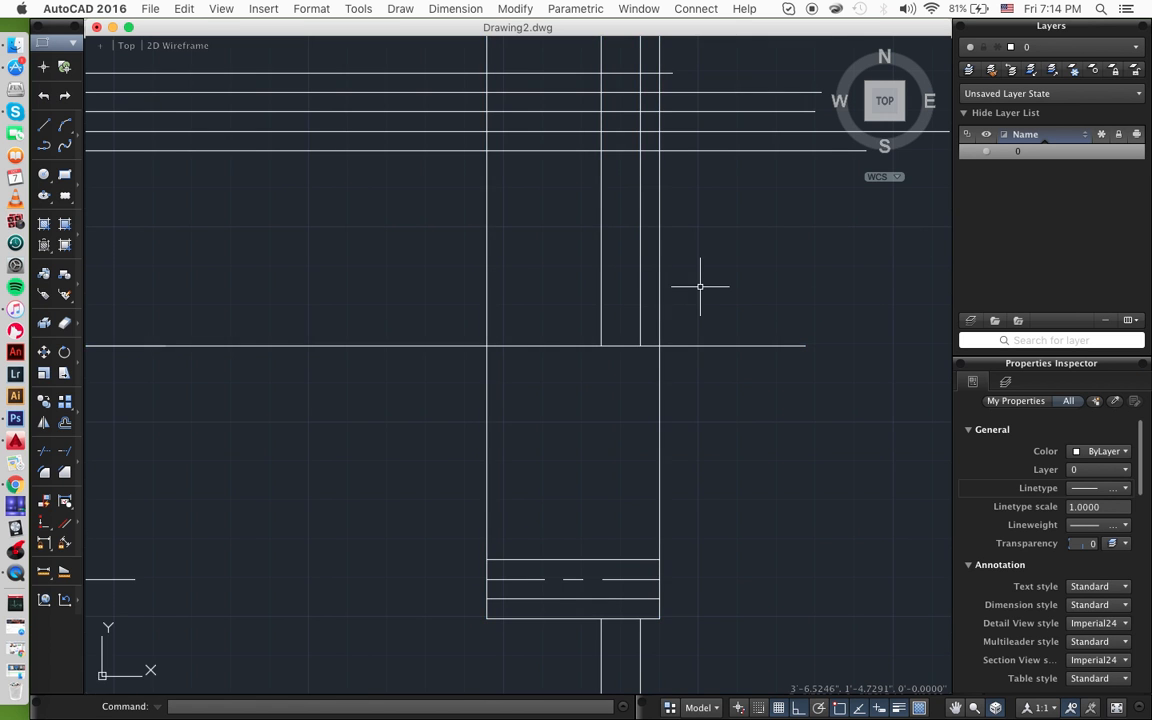
- Try to trim the two middle vertical lines between the hub's upper line and the flange's horizontal centerline
scroll(699, 285, up, 3)
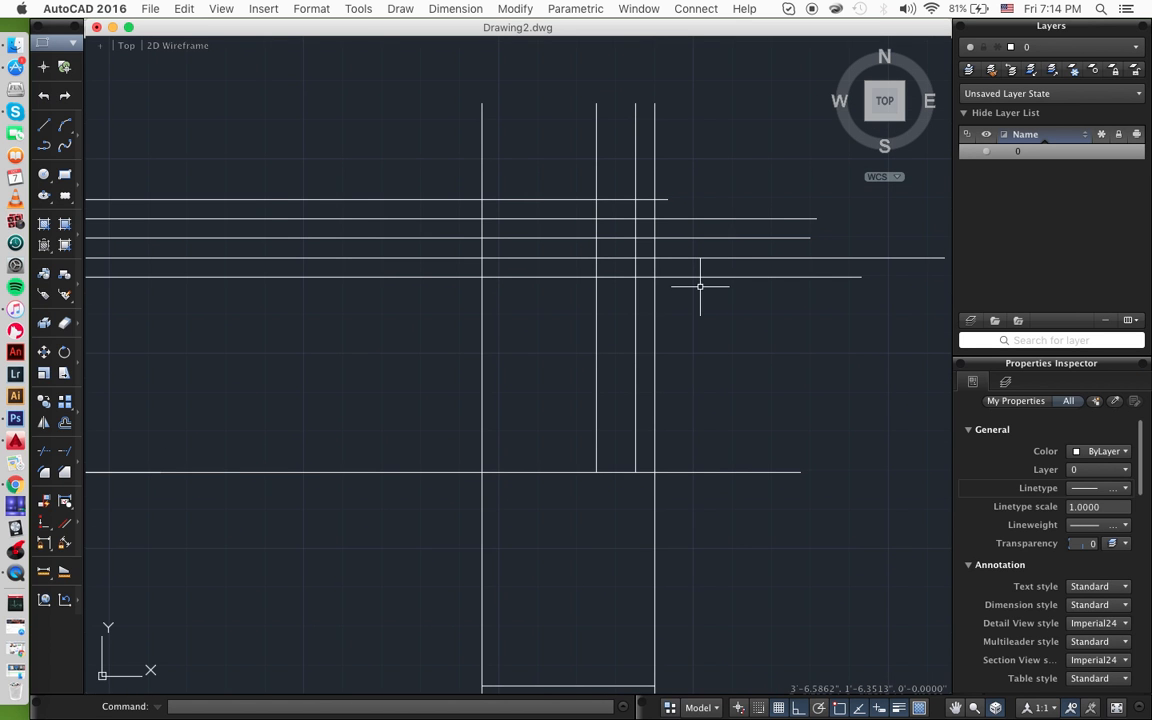
scroll(700, 286, down, 1)
click(734, 137)
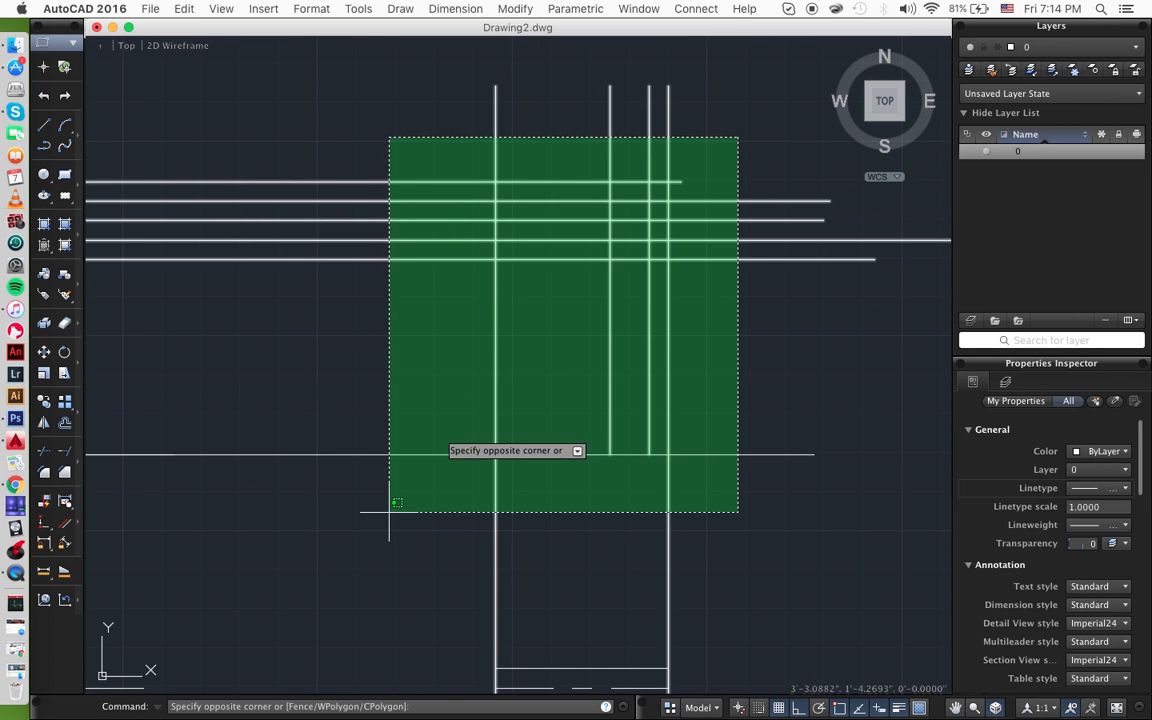
click(350, 565)
key(Return)
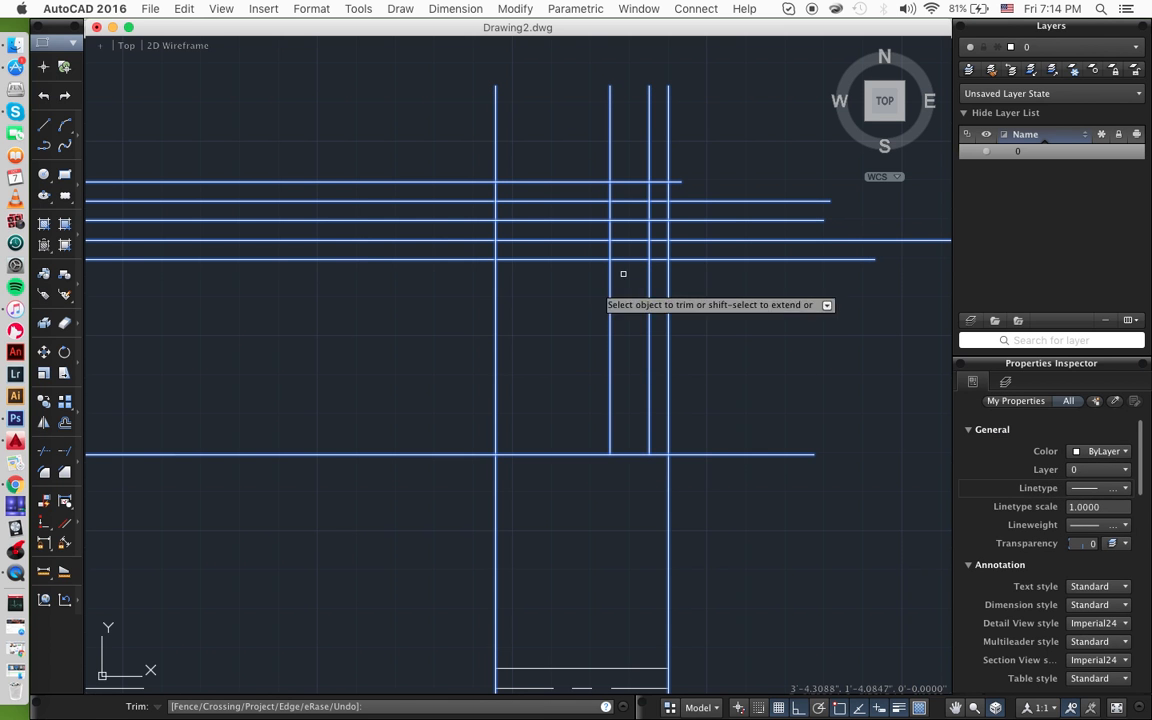
click(610, 370)
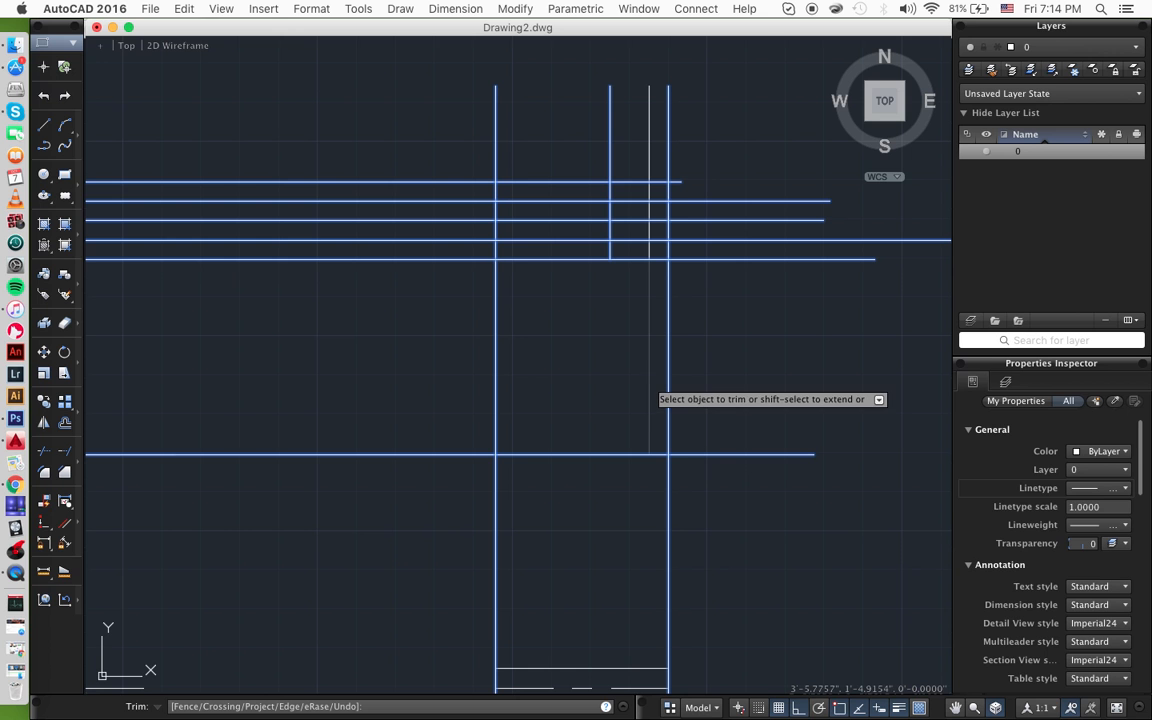
middle_drag(733, 483, 731, 423)
key(Escape)
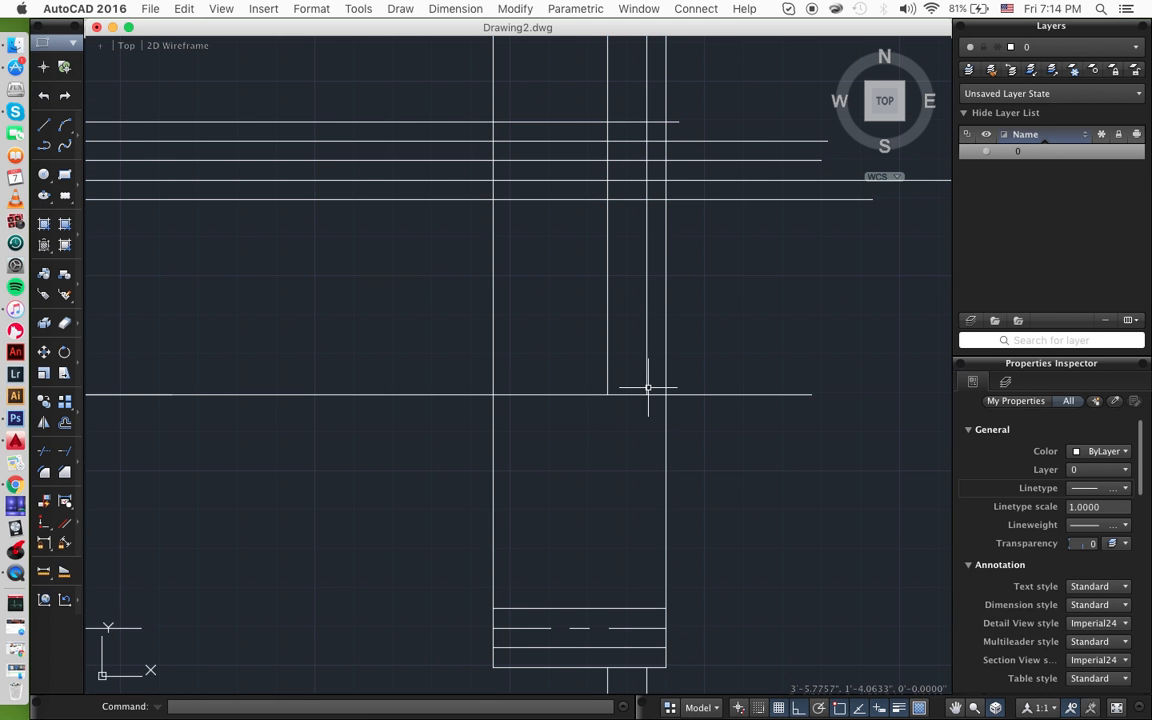
- Undo the recent trims, erasures and linetype change back to the full-length projection lines
middle_drag(647, 388, 636, 228)
scroll(608, 308, up, 5)
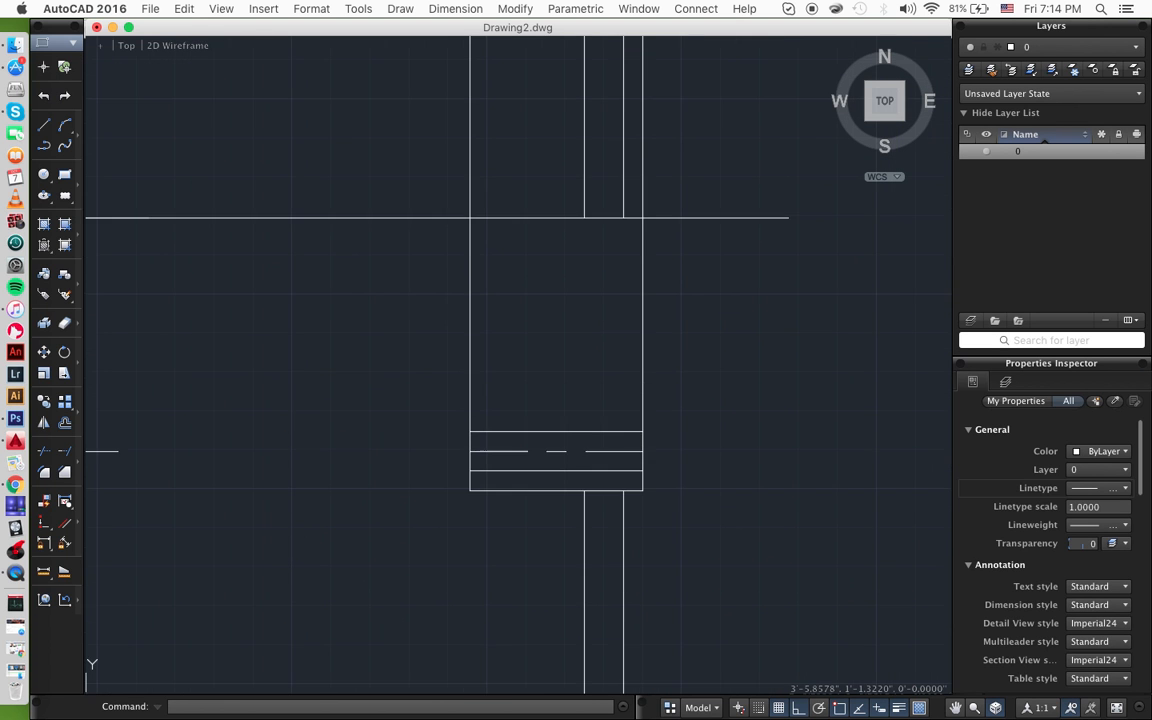
key(Escape)
scroll(643, 321, up, 4)
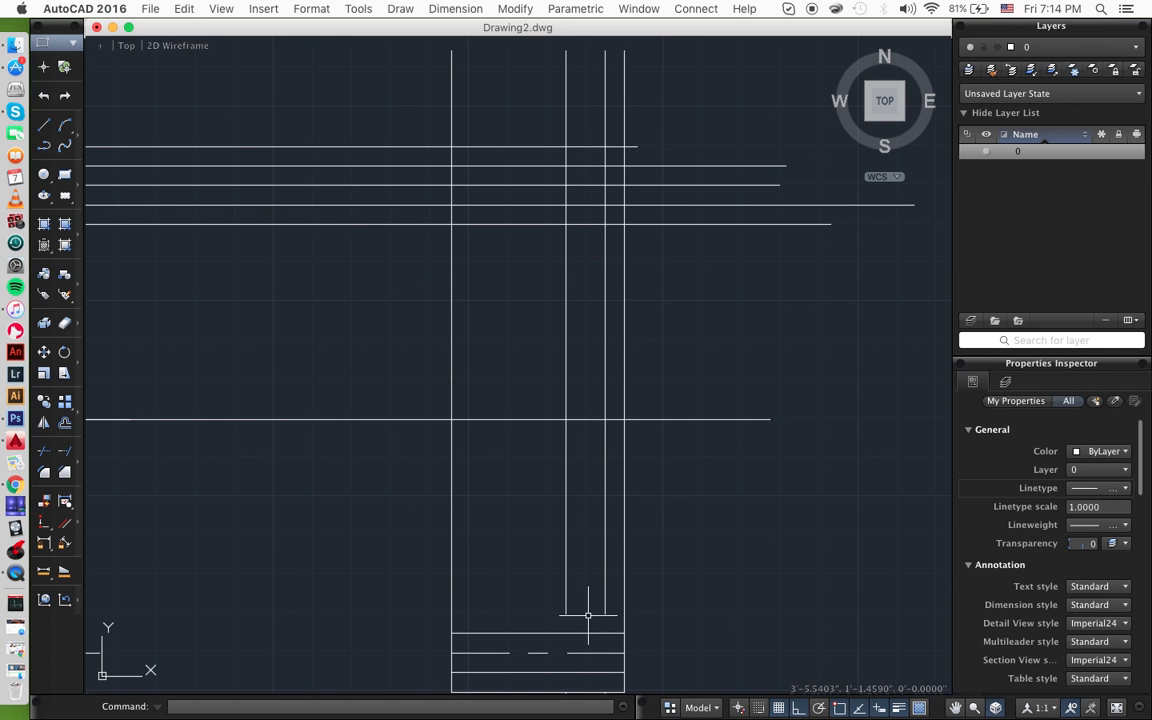
scroll(676, 600, down, 3)
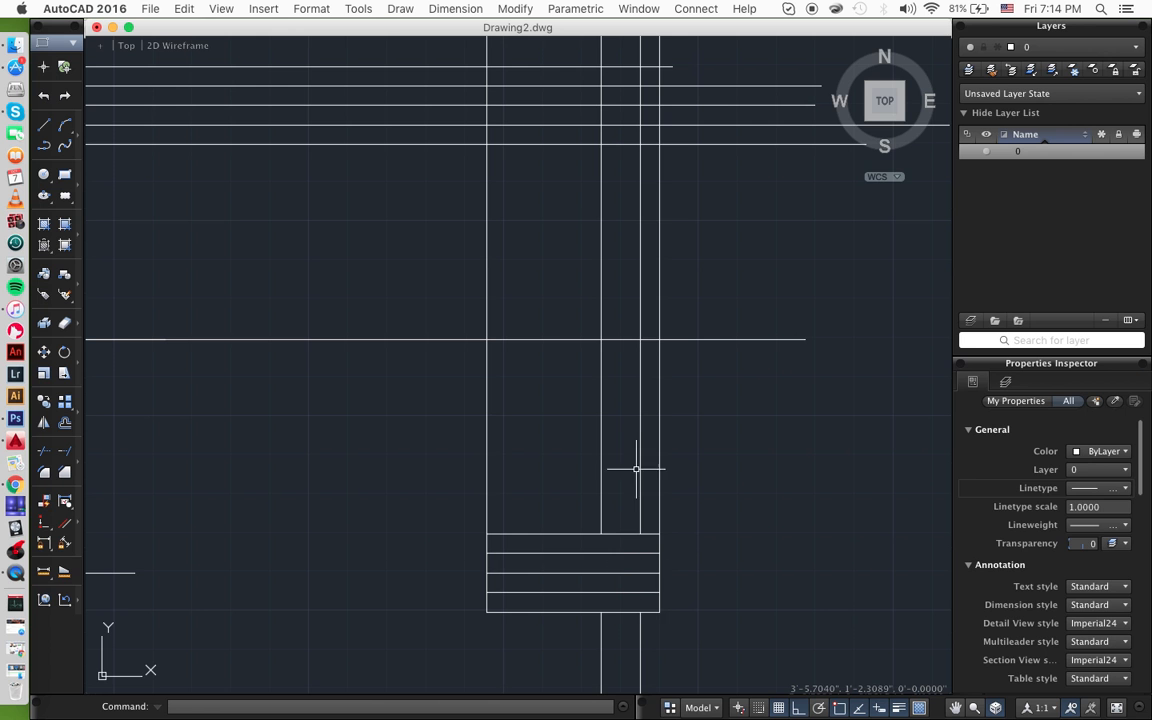
scroll(640, 457, down, 4)
scroll(411, 396, right, 3)
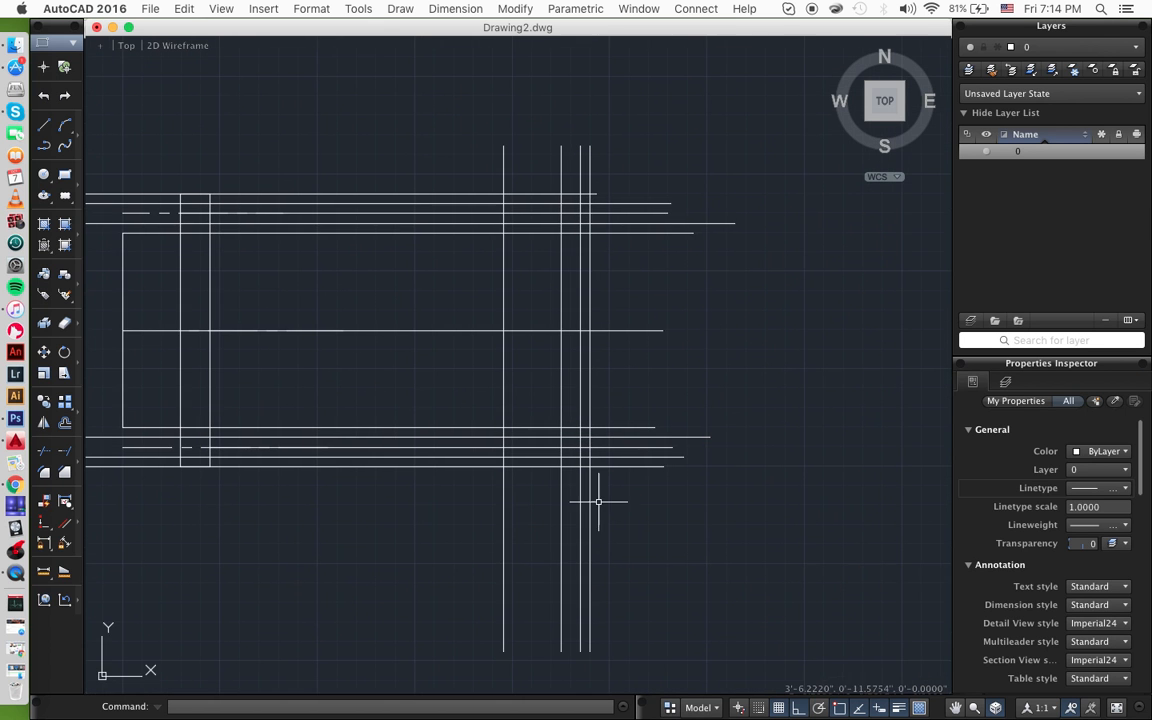
click(722, 145)
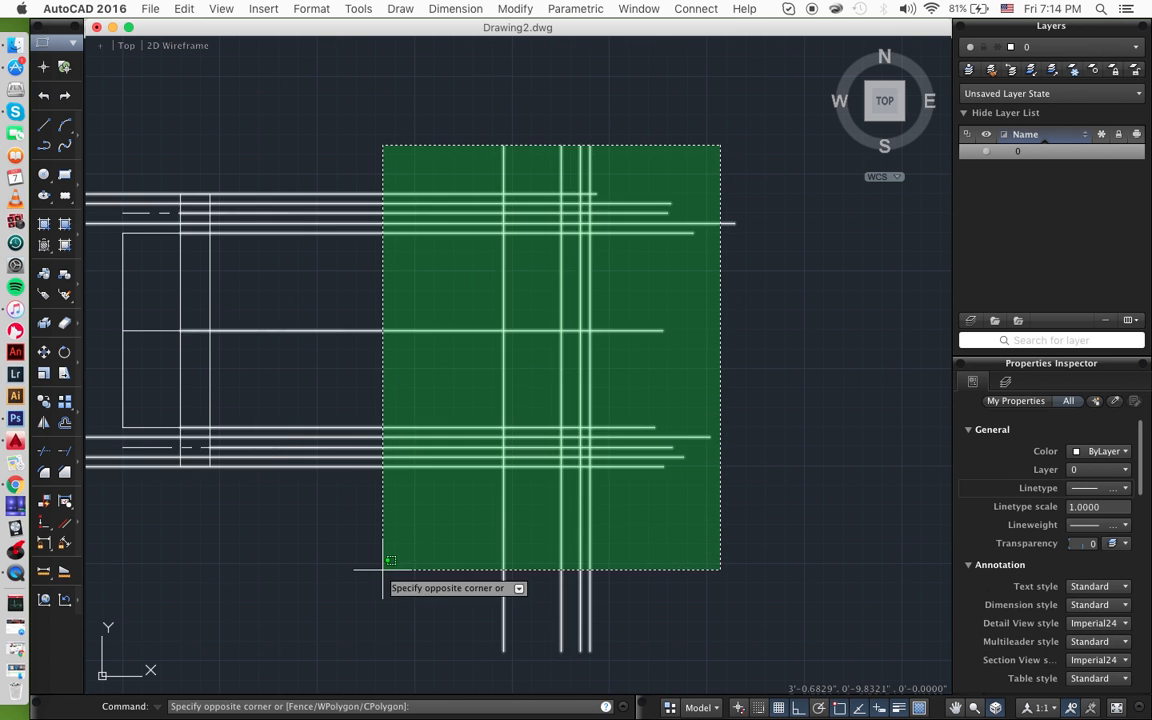
click(383, 578)
scroll(677, 483, up, 6)
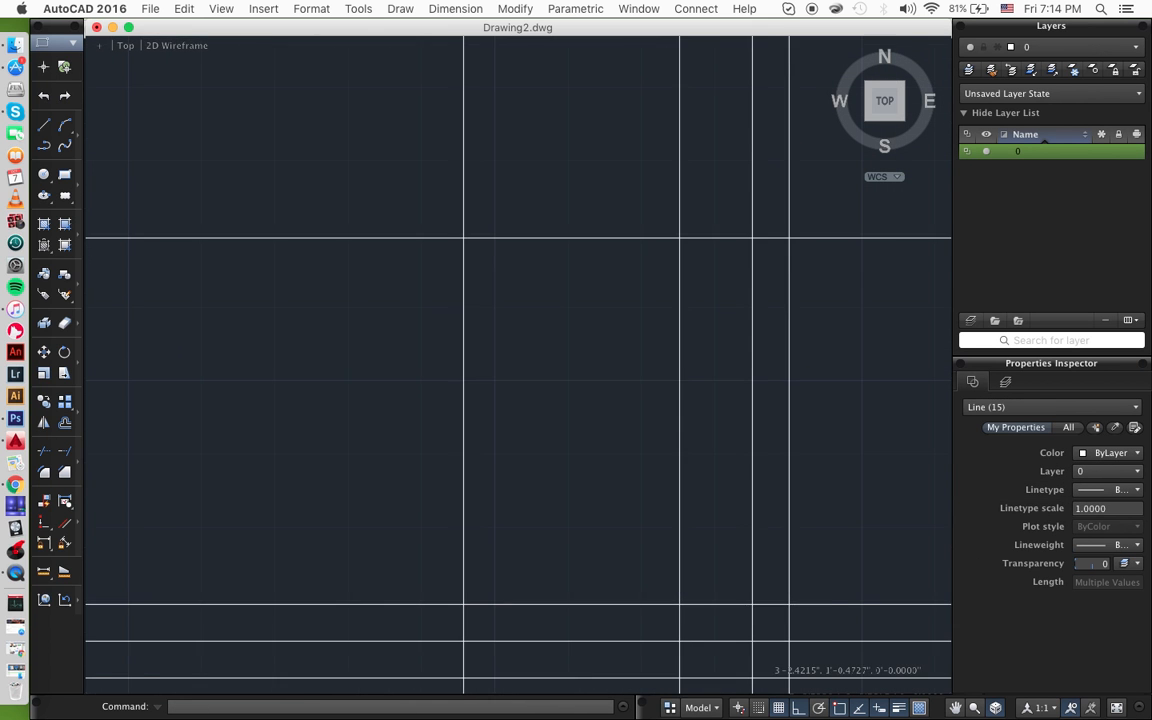
key(Escape)
- Trim the four horizontal lines below the hub between the first two vertical lines, and the first vertical line just below the hub's lower line
scroll(677, 483, down, 5)
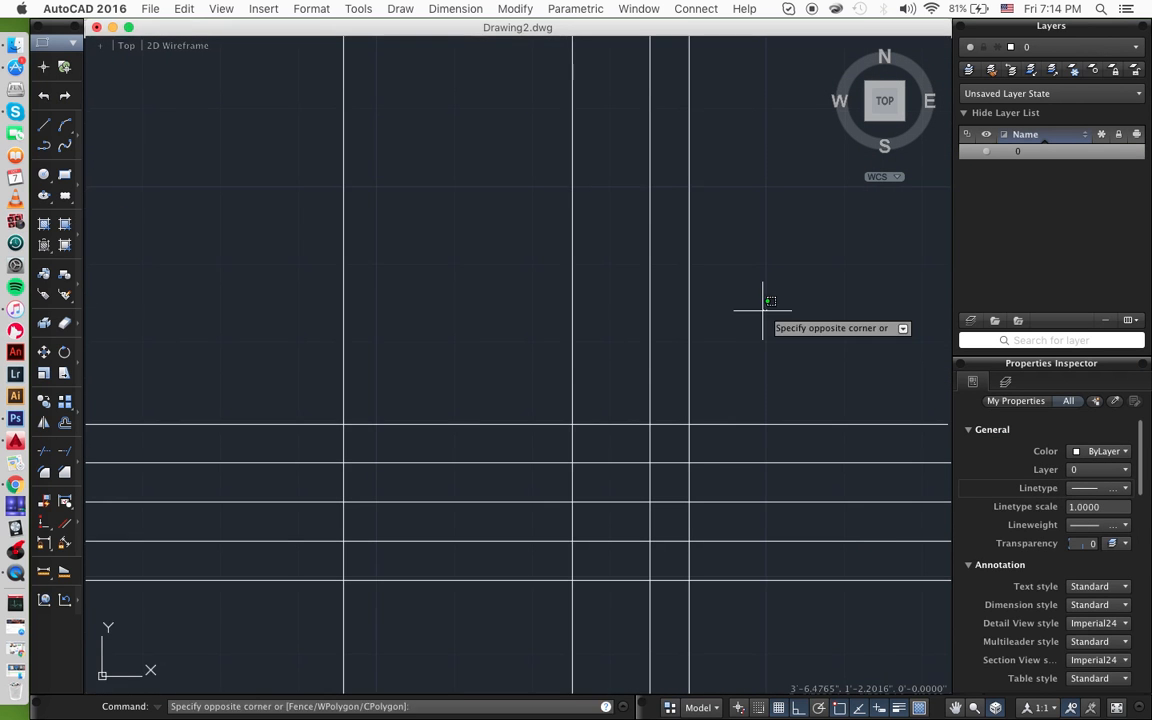
click(766, 309)
click(165, 643)
text(tri)
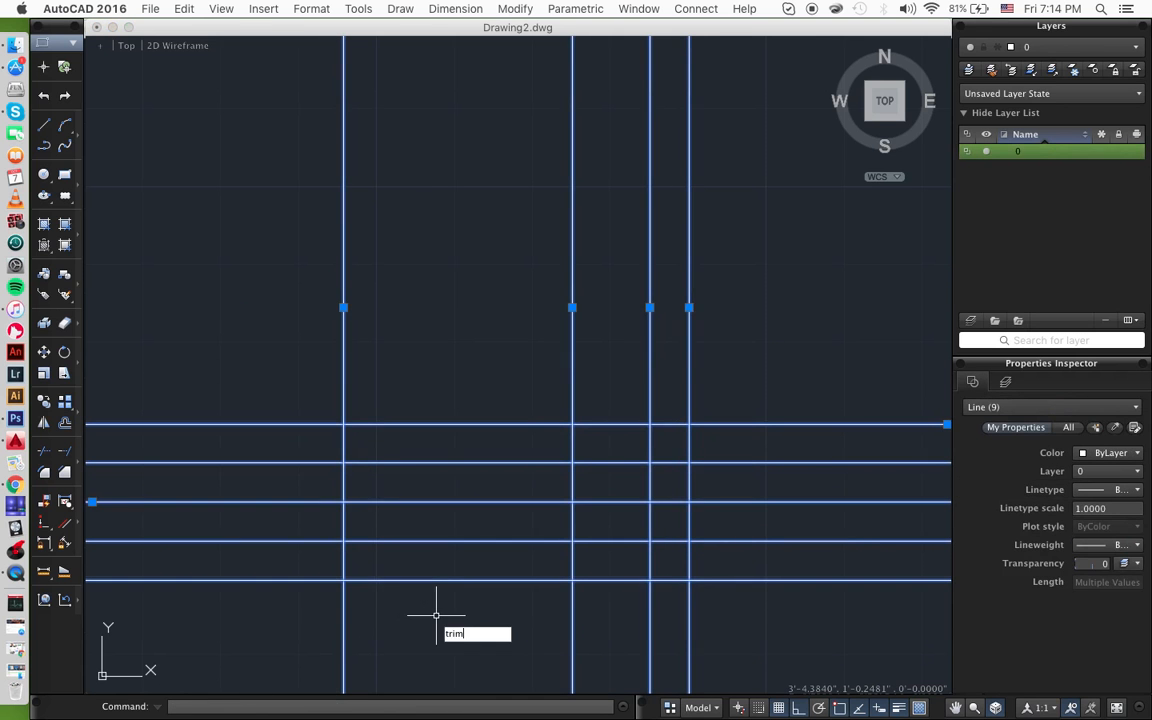
text(m)
key(Return)
click(372, 437)
click(248, 630)
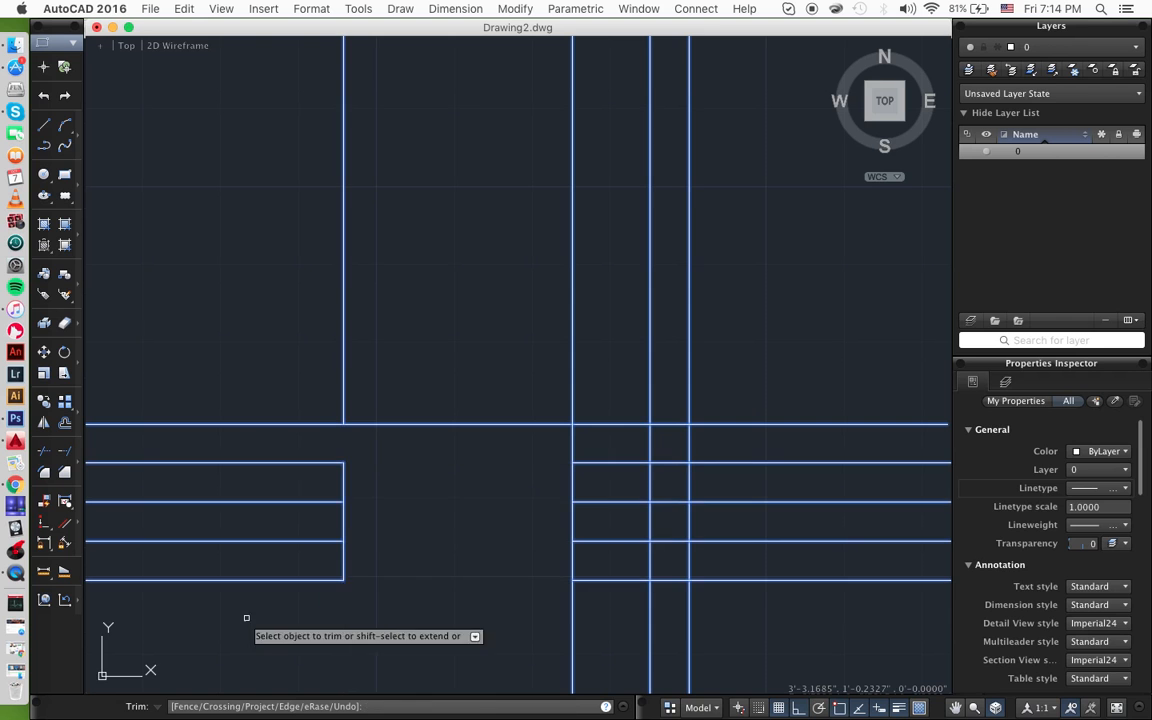
click(290, 427)
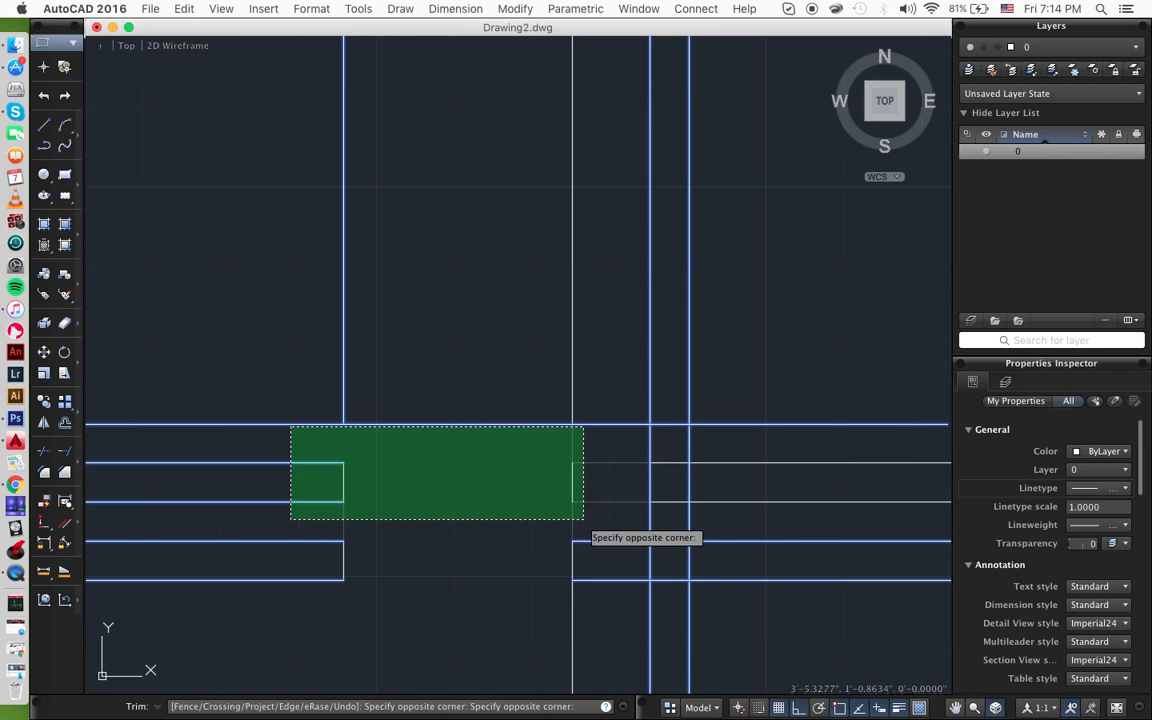
key(Escape)
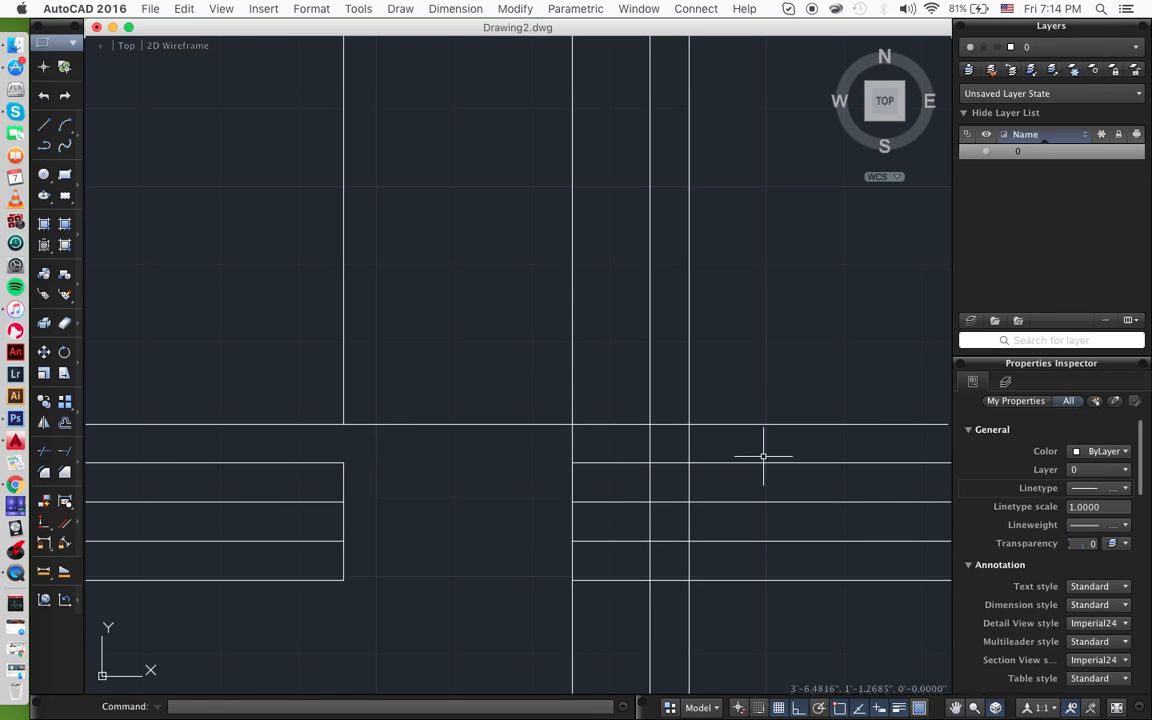
- Using the crossing lines at the flange's lower end as cutting edges, trim the third vertical line between the hub's lower line and the flange's bottom line
click(733, 393)
click(535, 617)
text(trim)
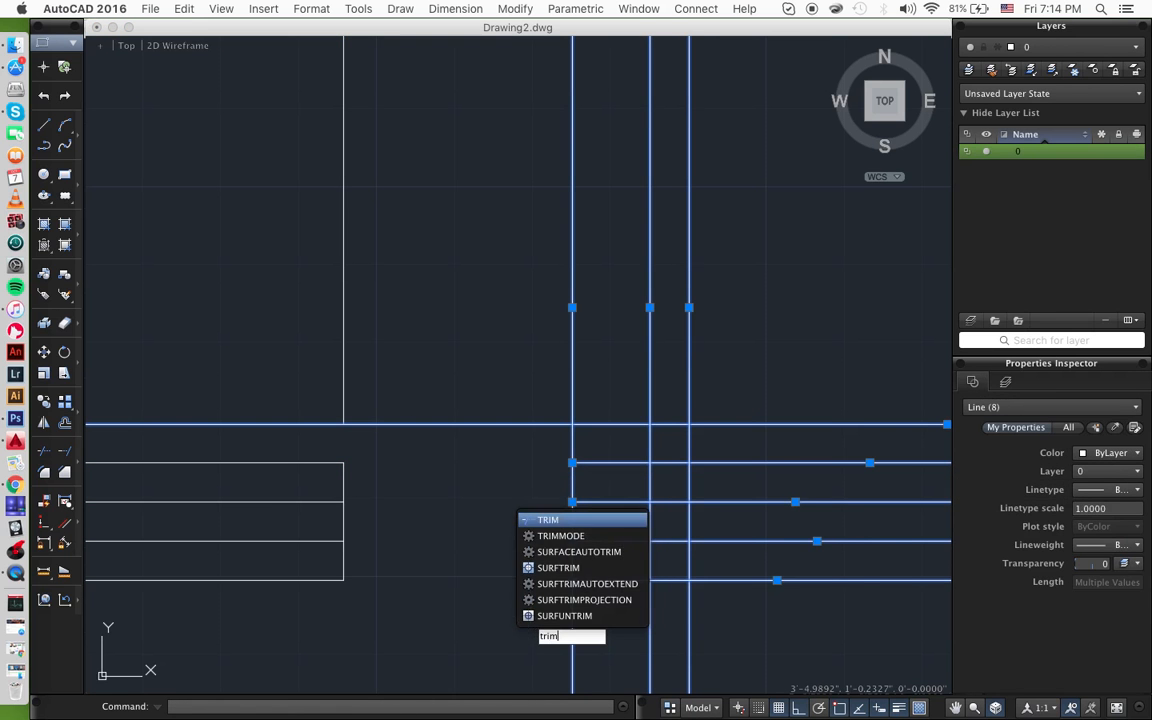
key(Return)
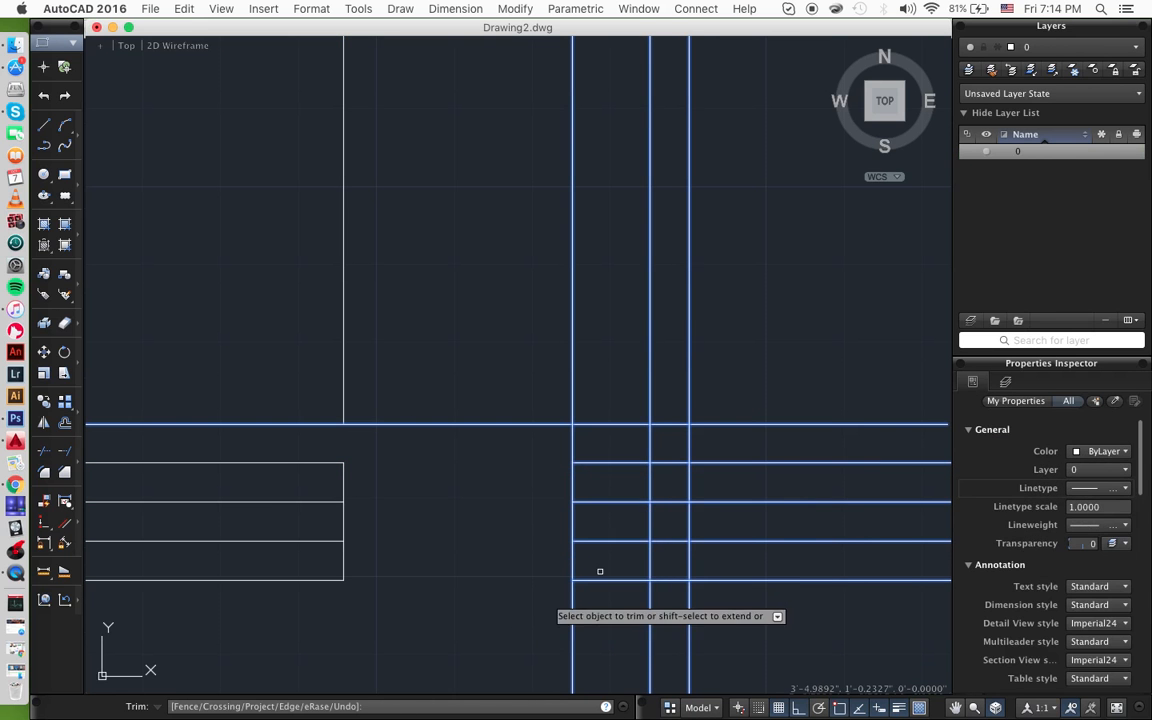
click(648, 483)
click(649, 520)
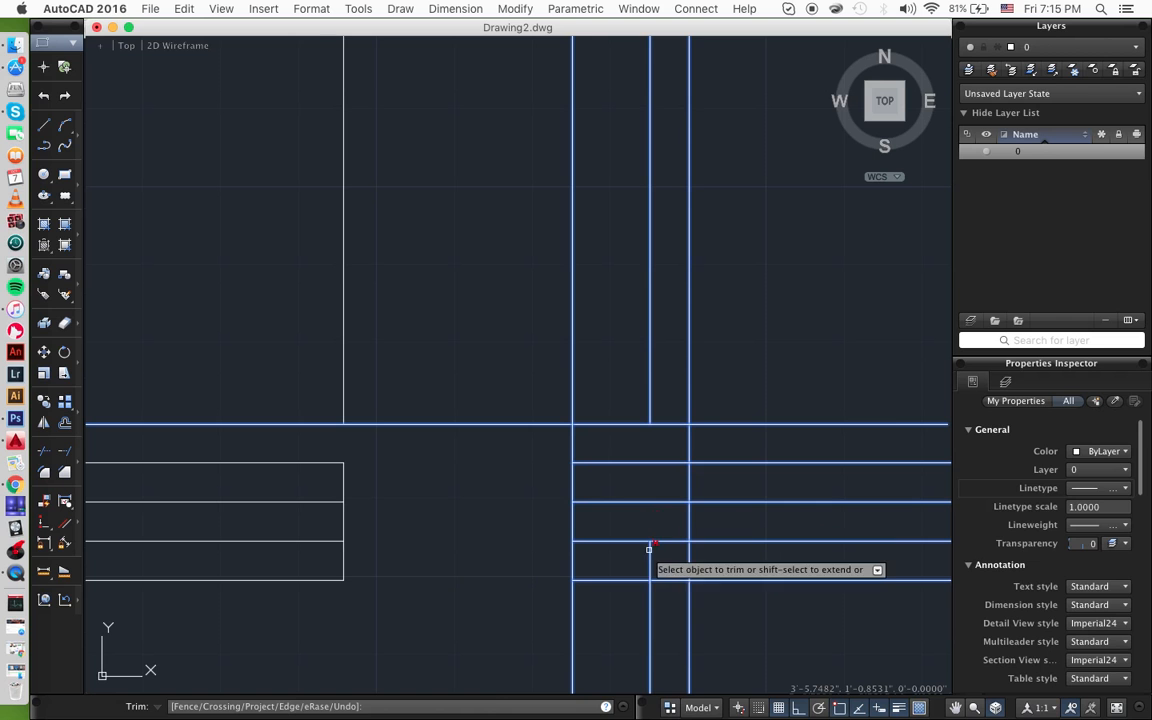
click(648, 558)
- Trim the flange's two outer vertical lines below its bottom line, and the five lower horizontal lines beyond the last vertical line
drag(695, 591, 521, 653)
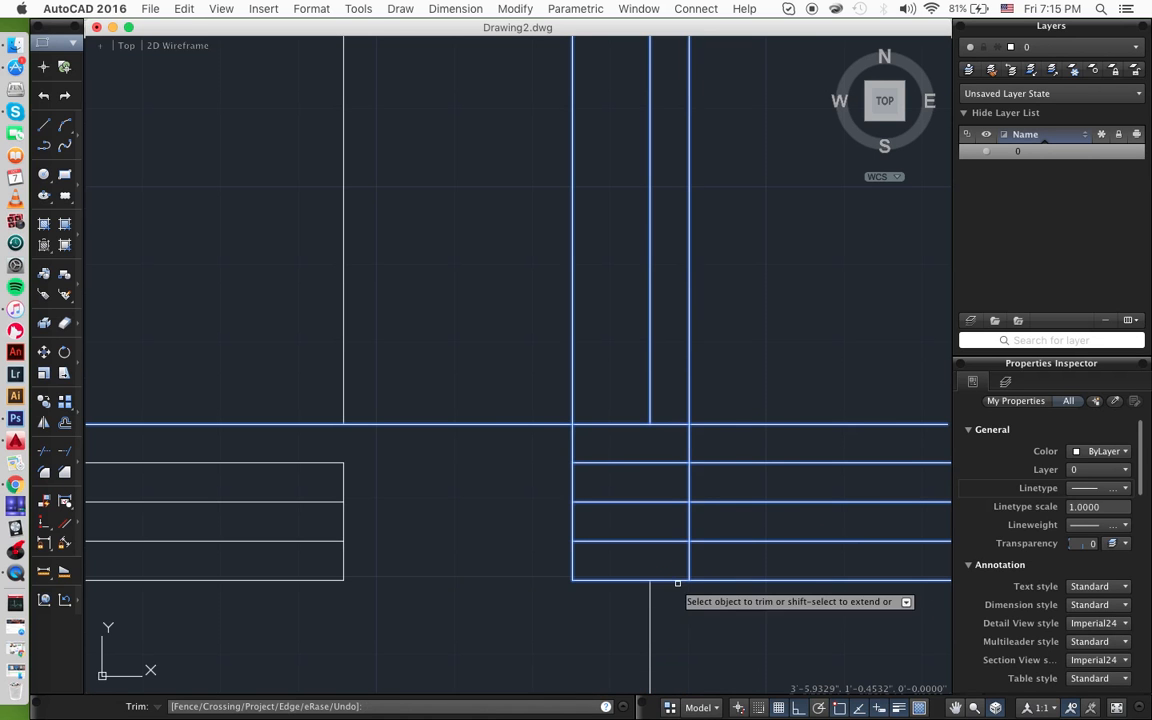
drag(782, 408, 730, 617)
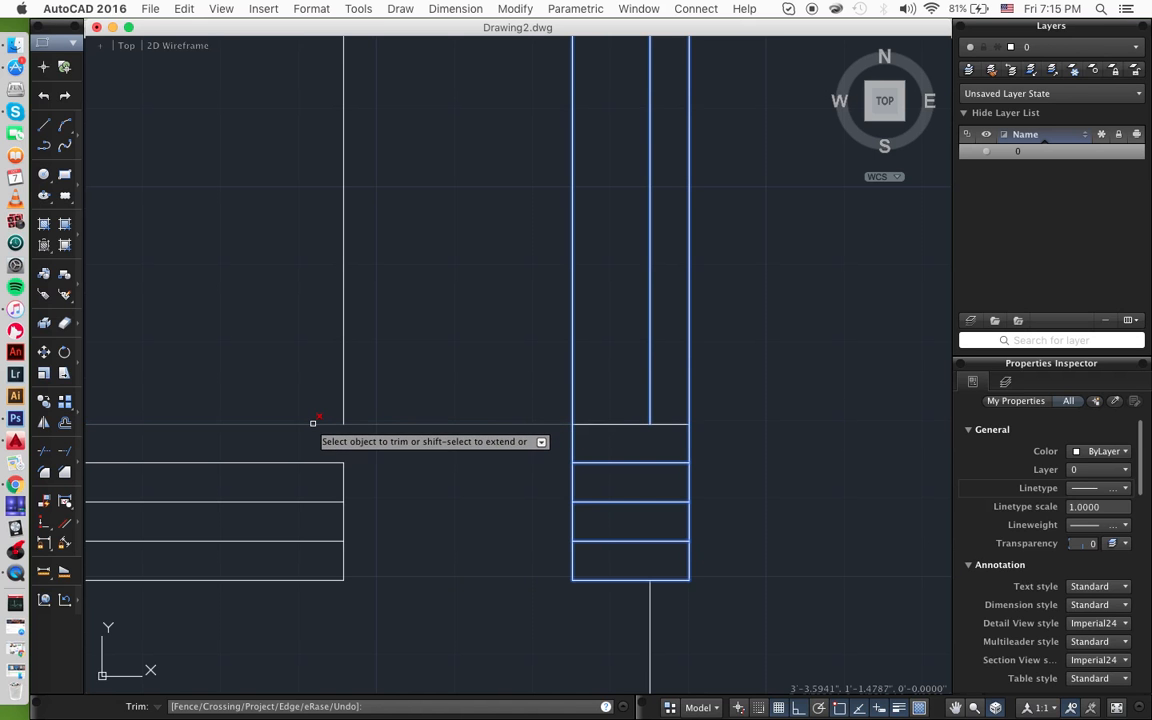
key(Escape)
- Trim the hub's lower line before the first vertical line, using the crossing lines there as cutting edges
drag(452, 321, 175, 563)
text(trim)
key(Return)
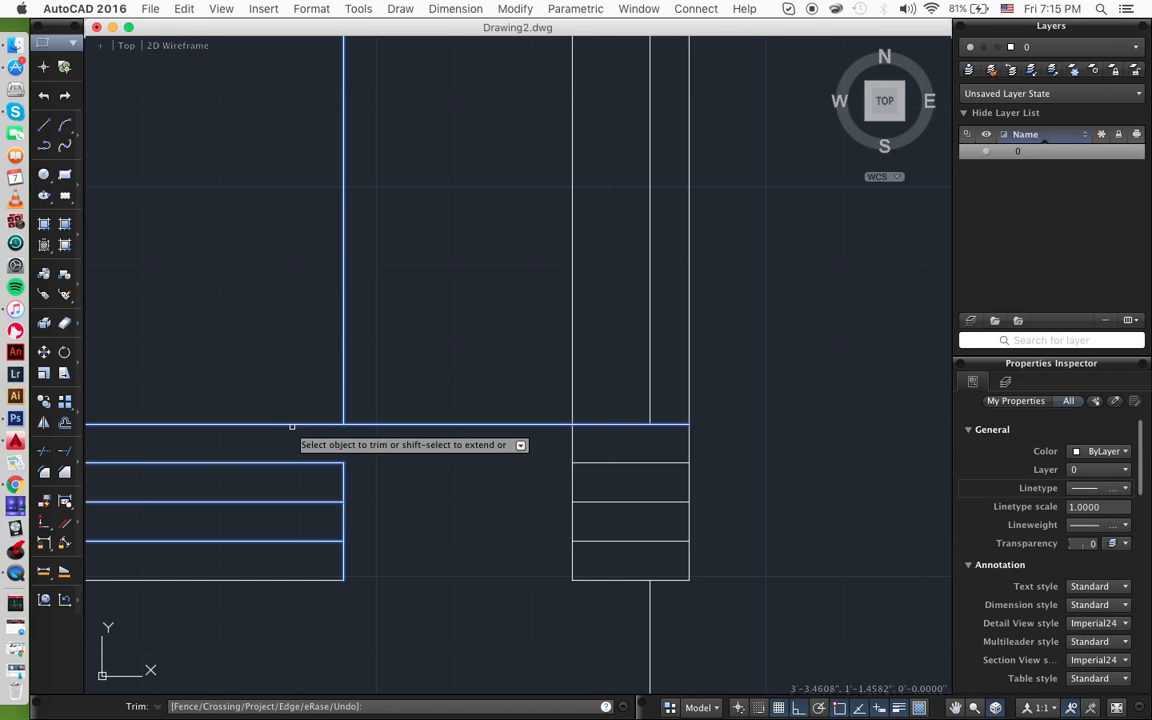
click(292, 425)
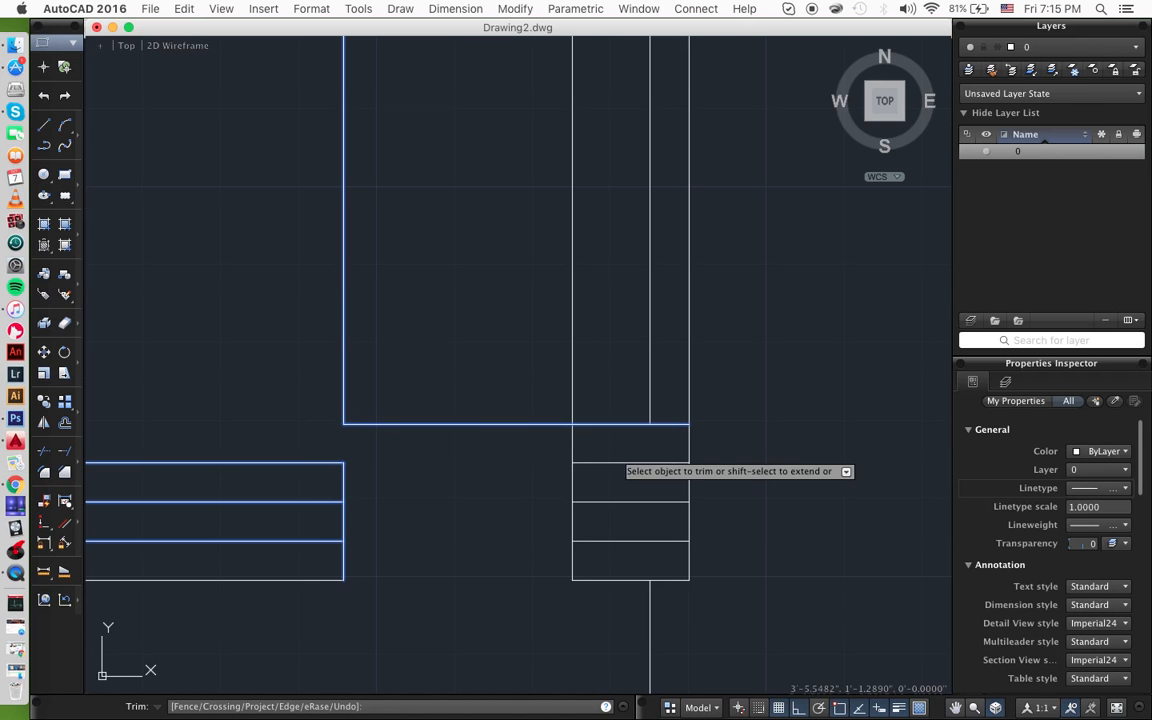
key(Return)
- Set the linetype of the lowermost hole's centerline within the flange to CENTER
click(604, 501)
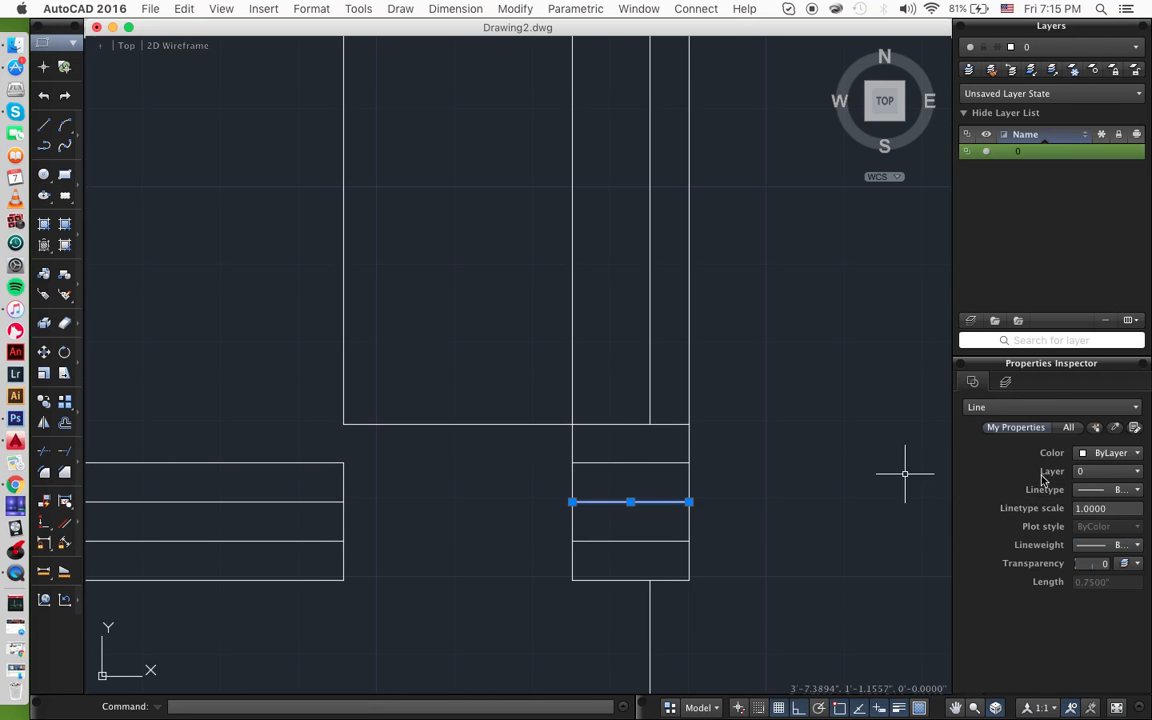
click(1110, 493)
click(1060, 336)
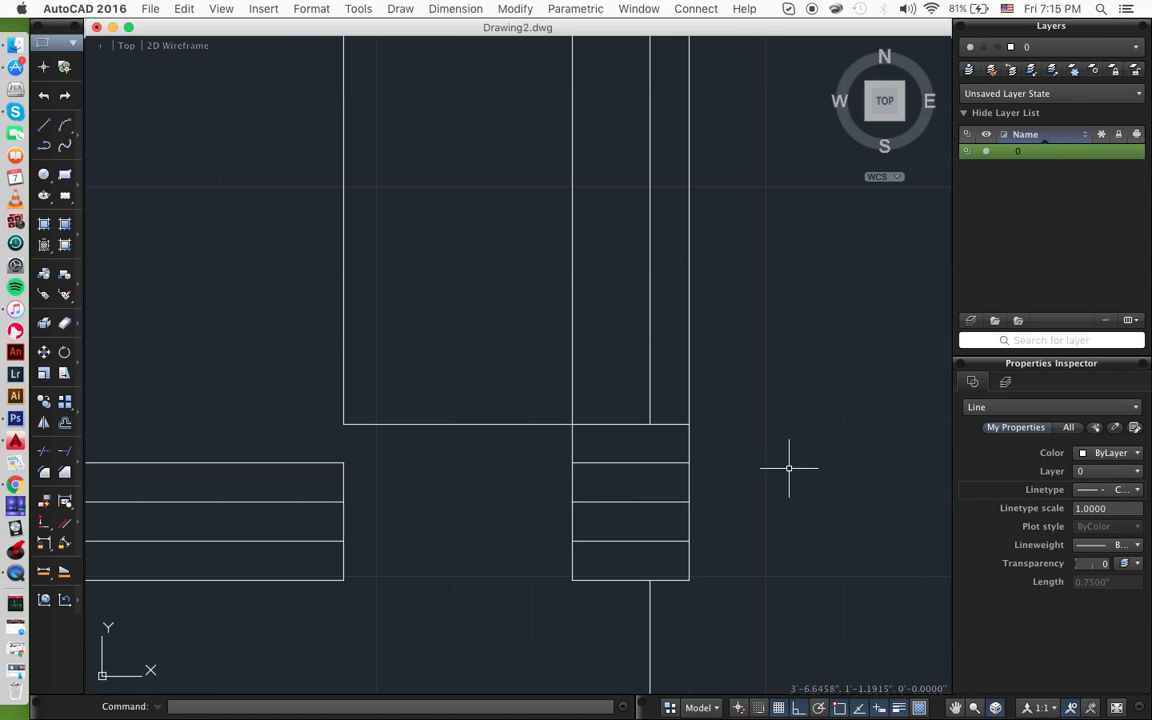
key(Escape)
click(662, 484)
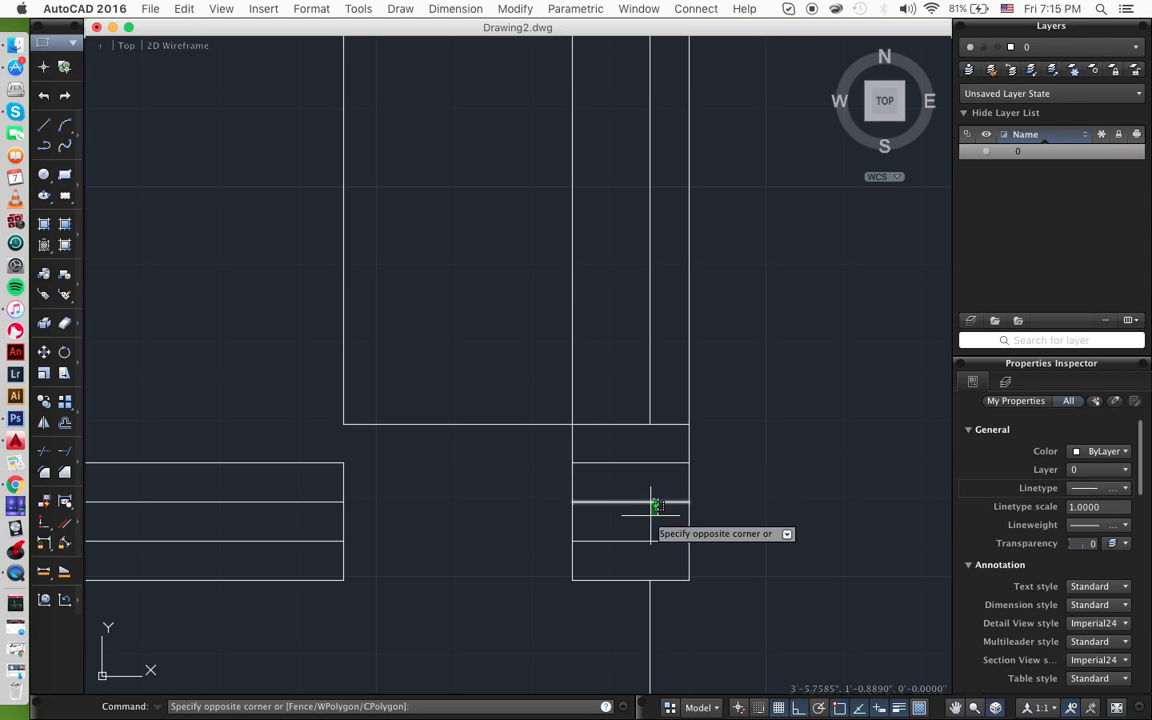
click(651, 514)
key(Escape)
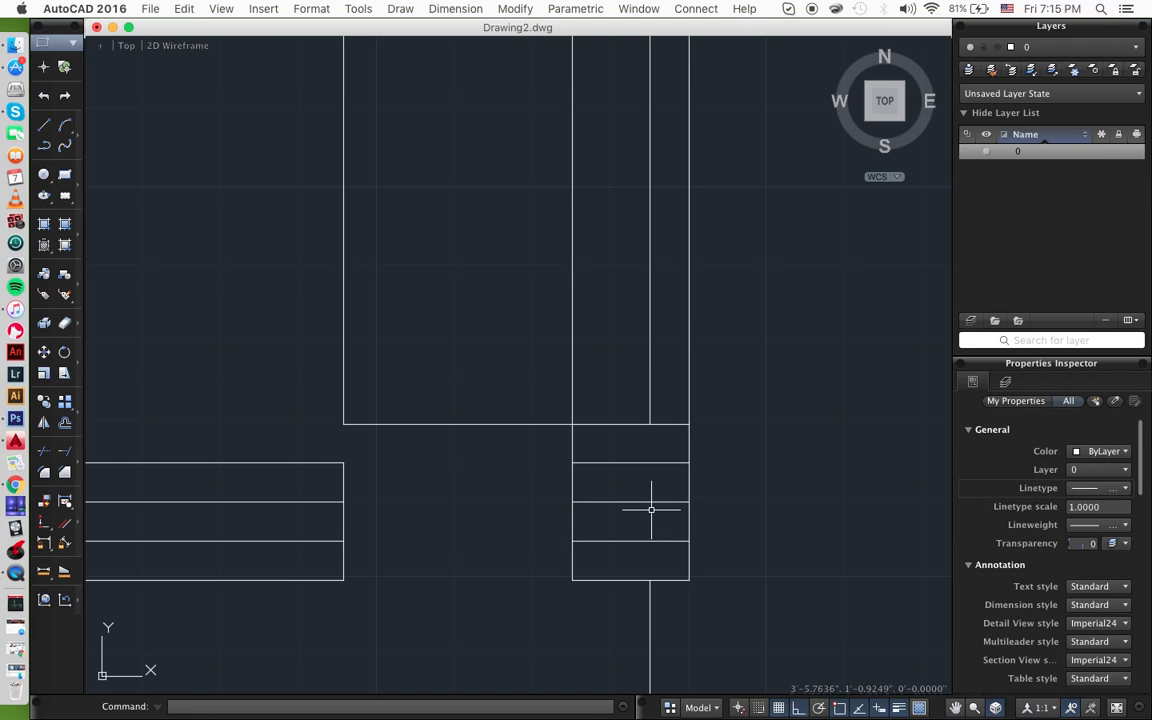
- Set the linetype of the lowermost hole's centerline within the flange to CENTERX2
click(651, 500)
click(1124, 490)
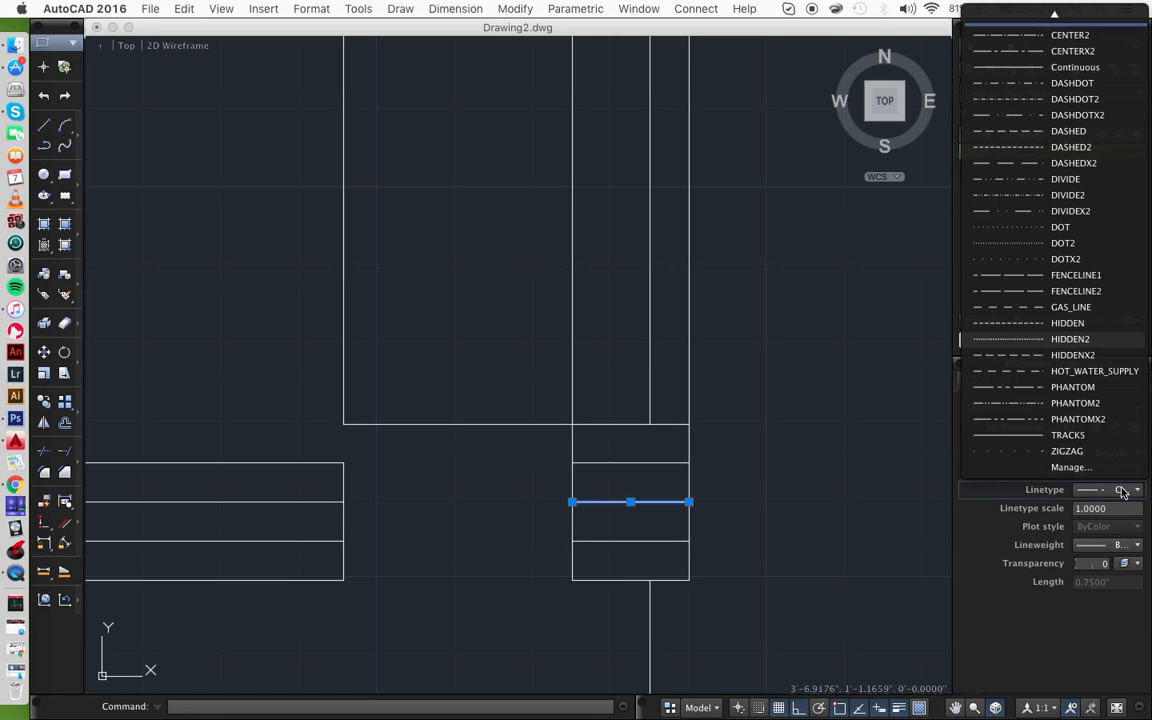
click(1047, 50)
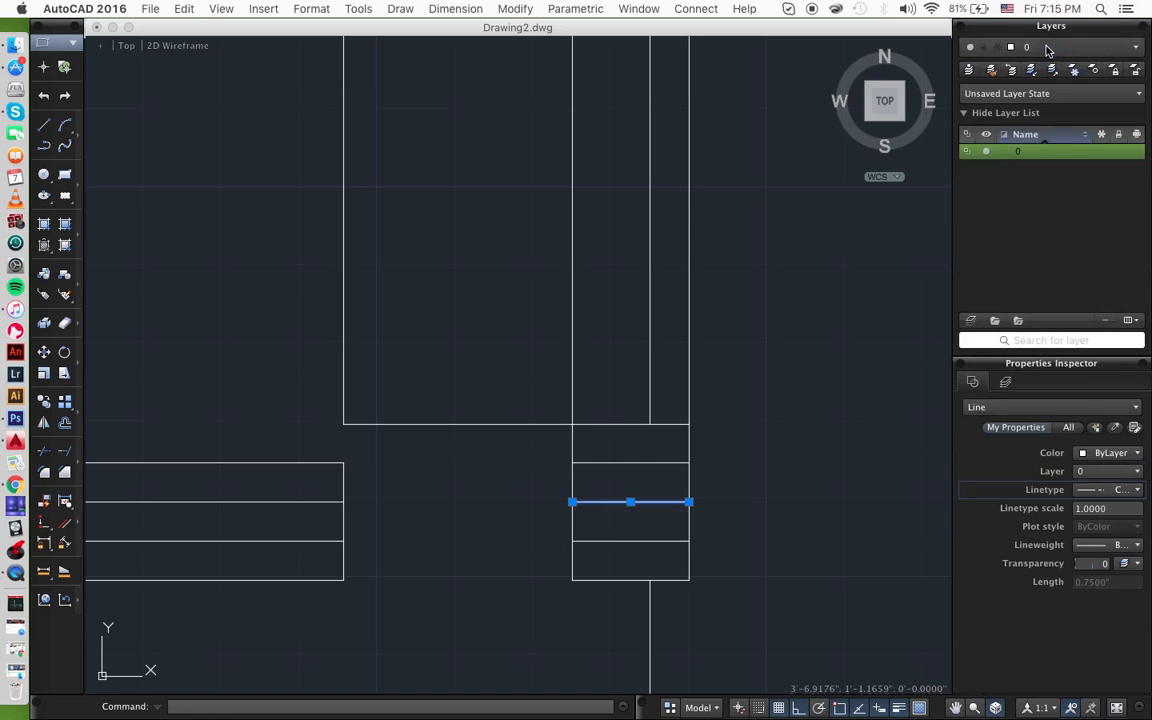
key(Escape)
- Erase the four leftover horizontal lines below the hub together with the short vertical line at their end
click(391, 456)
click(257, 630)
key(Delete)
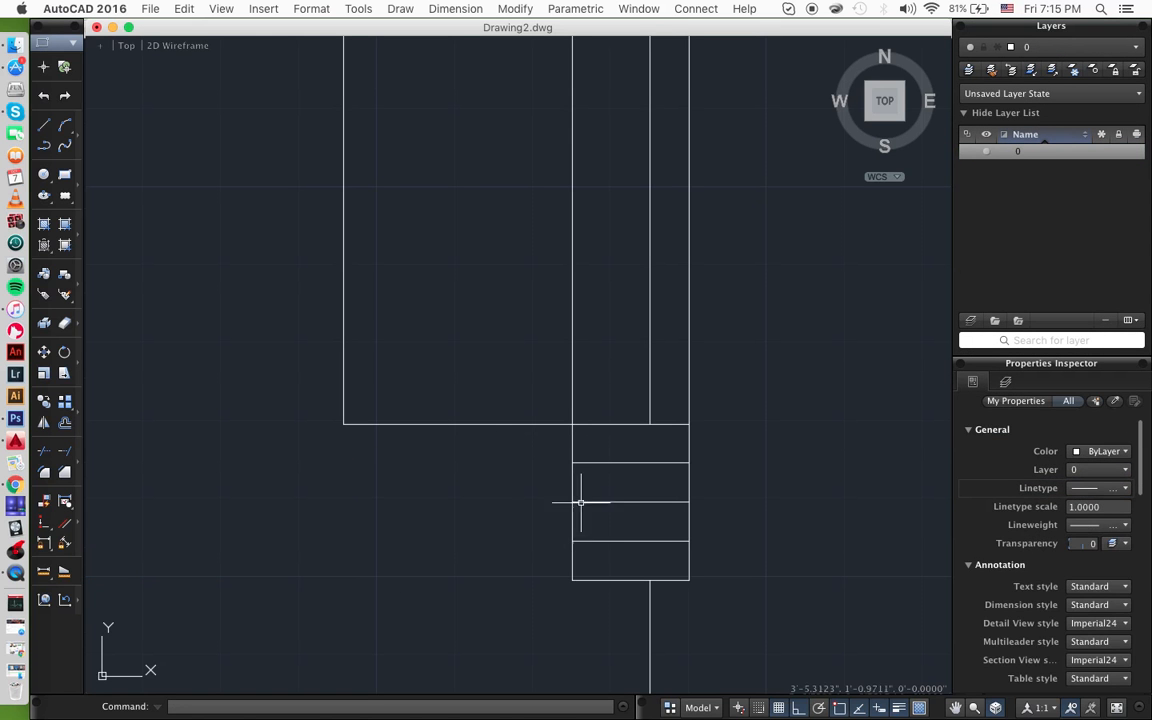
- Select the lowermost hole's centerline within the flange
click(604, 503)
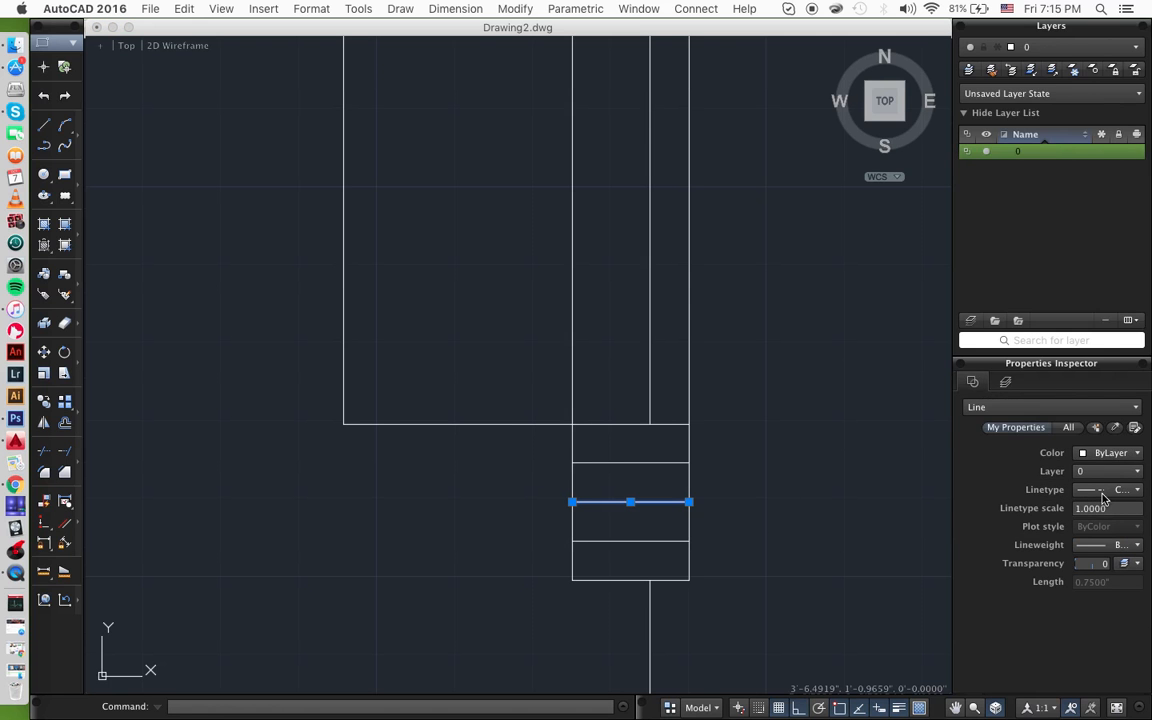
- Assign the CENTERX2 linetype to the selected middle line of the section's lower flange strip and clear the selection
click(1103, 490)
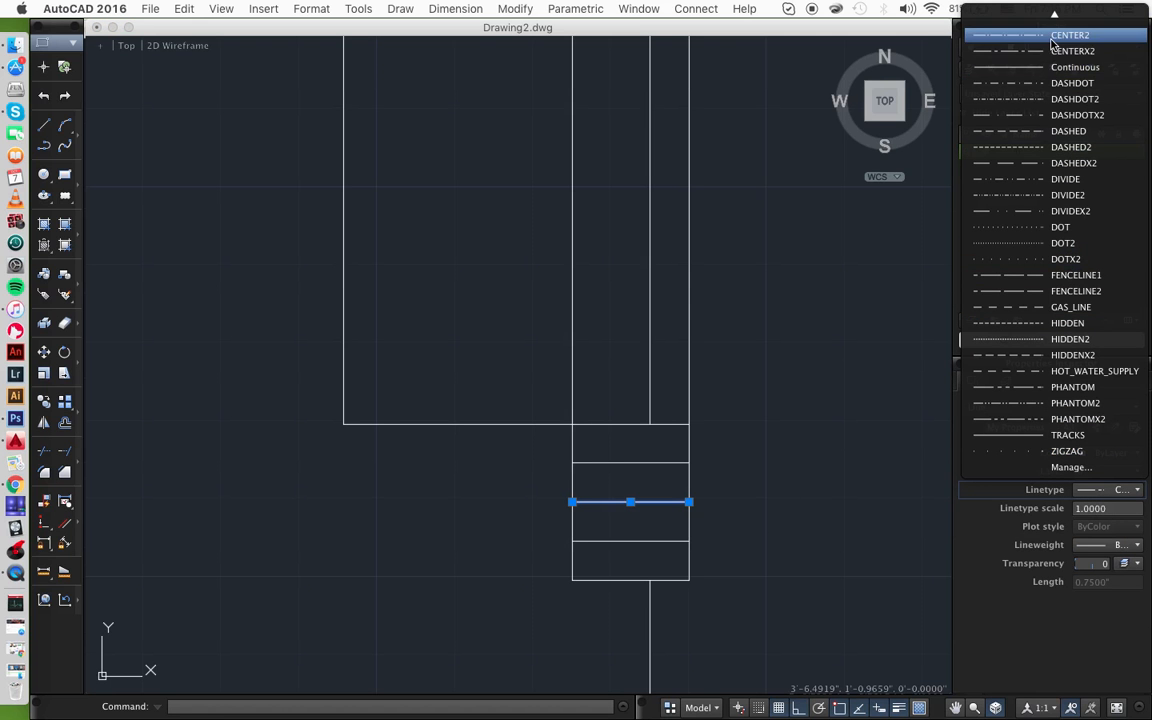
click(1052, 36)
click(1091, 490)
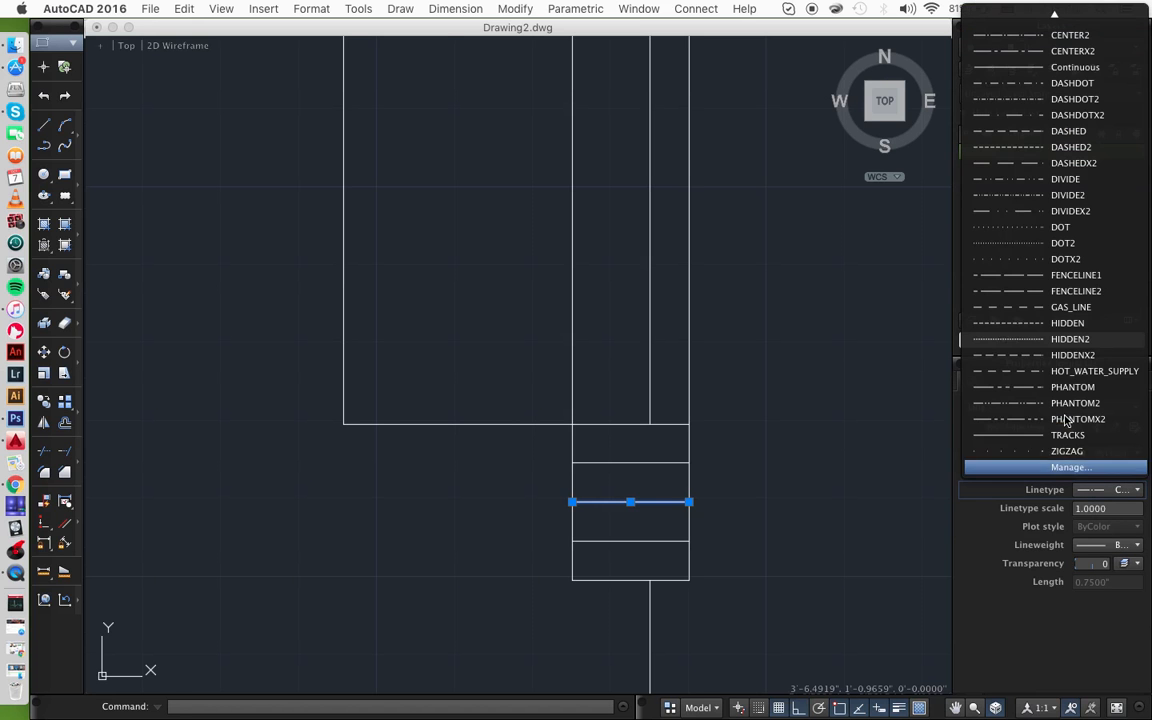
click(1069, 52)
click(629, 480)
key(Escape)
key(Escape)
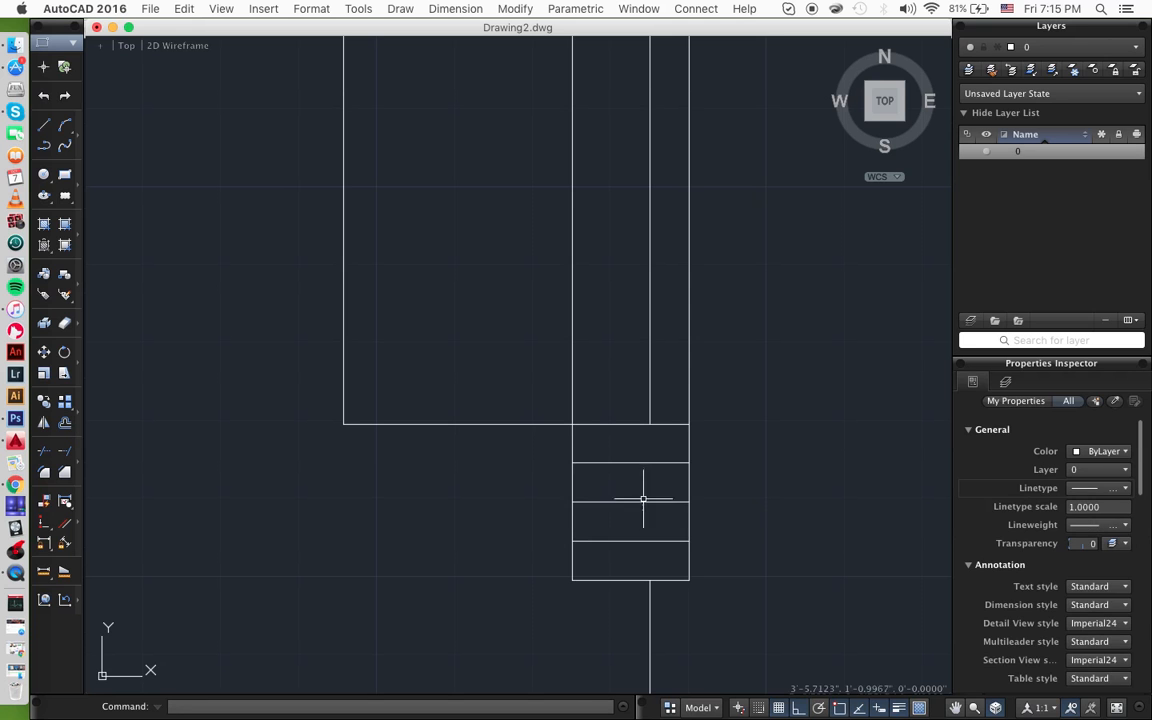
key(Delete)
click(732, 468)
- Draw a horizontal projection line from the lowest point of the front view's innermost circle past the section view's flange
scroll(739, 319, up, 3)
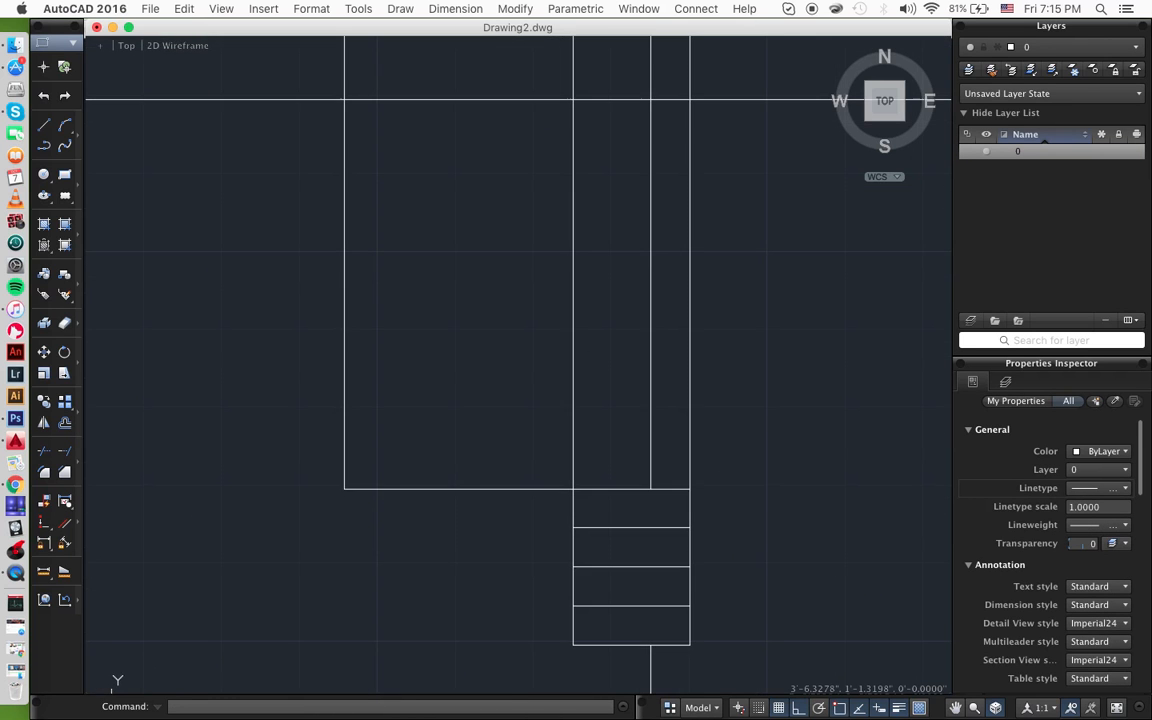
scroll(739, 319, down, 5)
scroll(739, 319, up, 6)
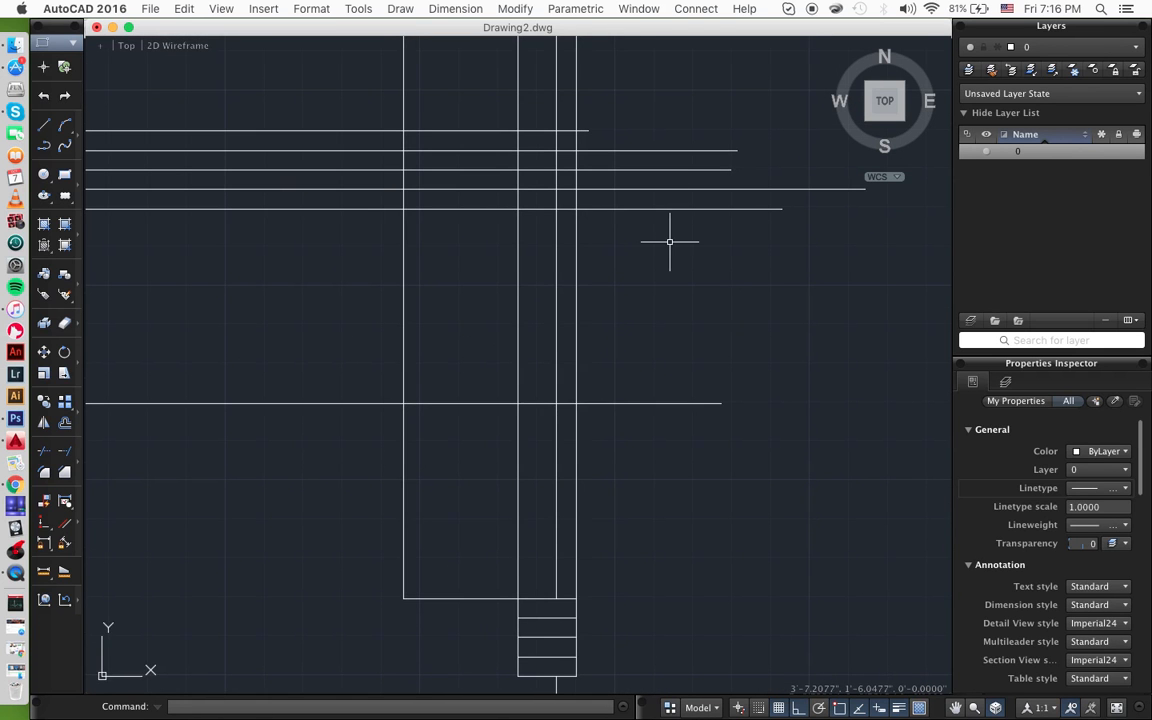
scroll(670, 242, down, 5)
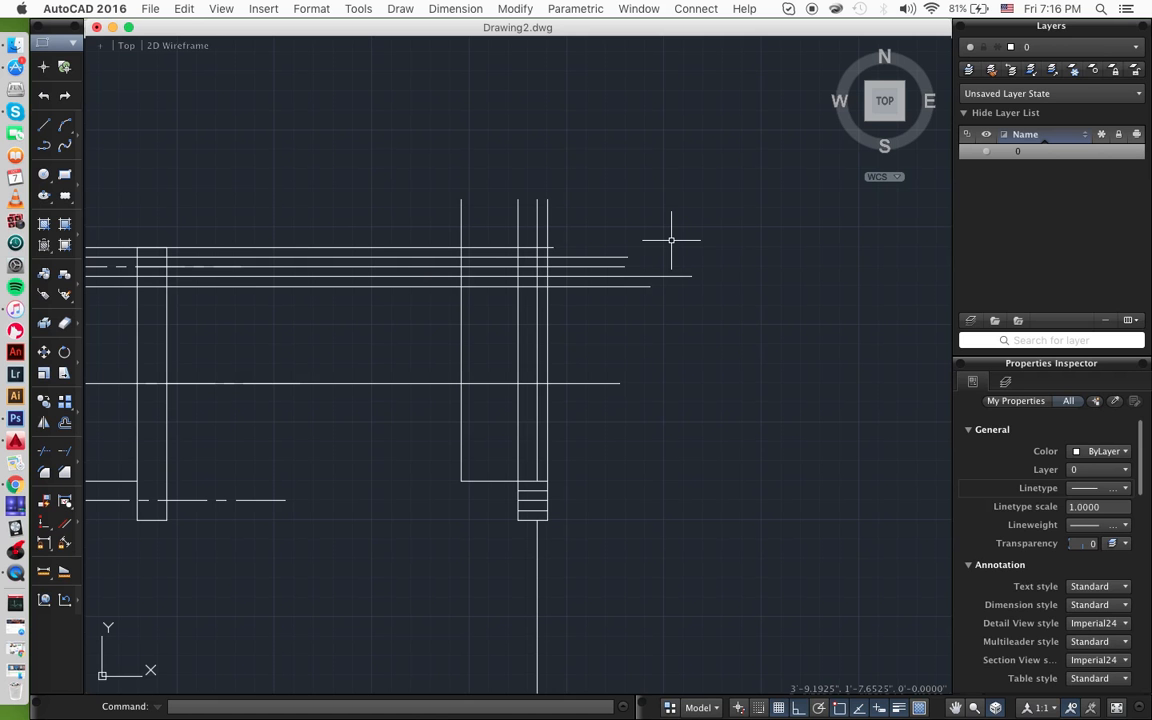
scroll(671, 240, left, 10)
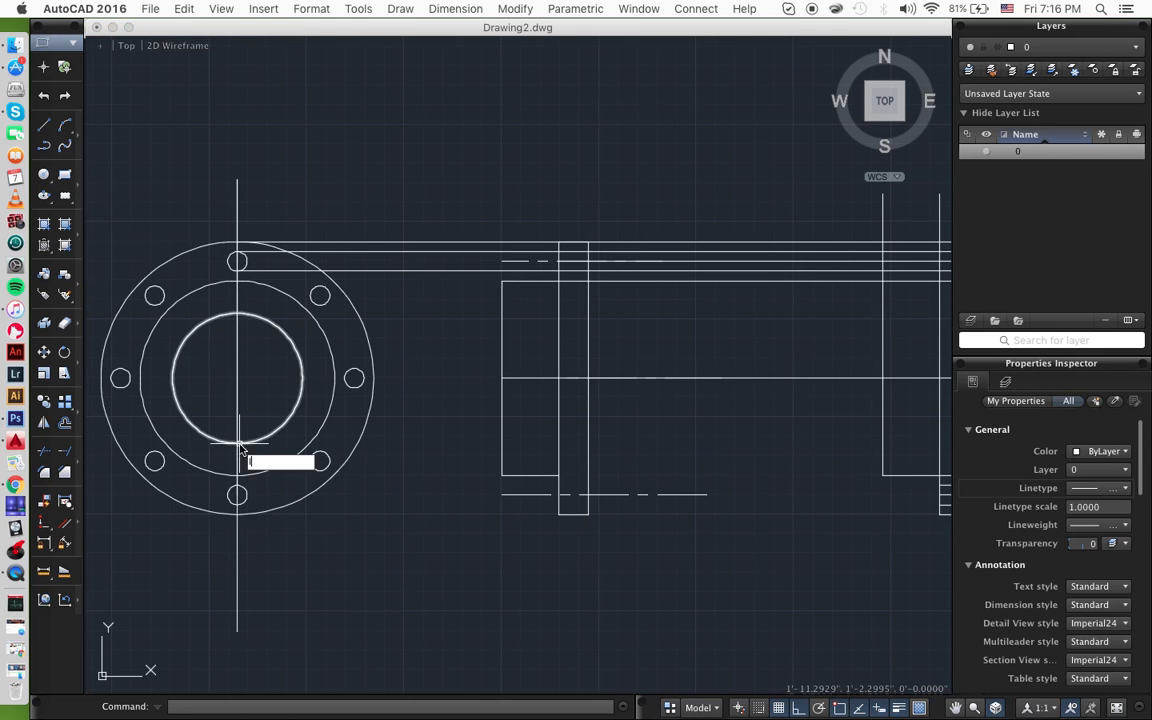
click(237, 443)
scroll(625, 412, right, 6)
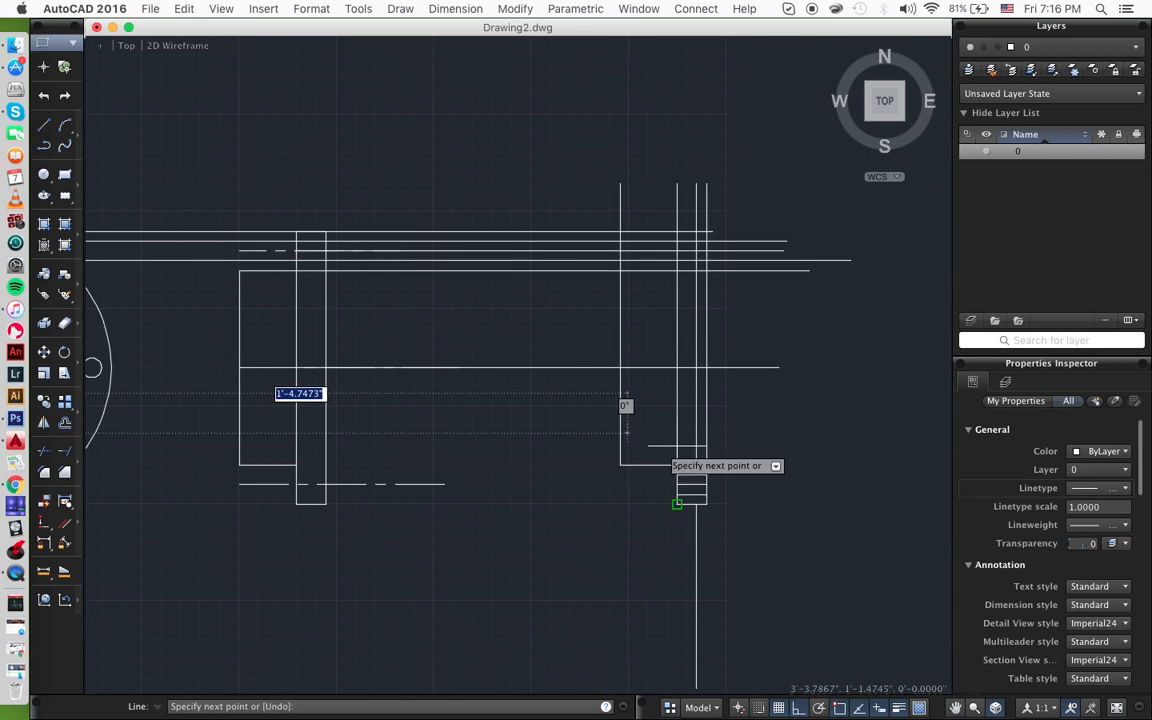
click(807, 437)
key(Escape)
- Draw a horizontal projection line from the highest point of the innermost circle past the section view's flange
scroll(678, 466, left, 5)
text(line)
key(Return)
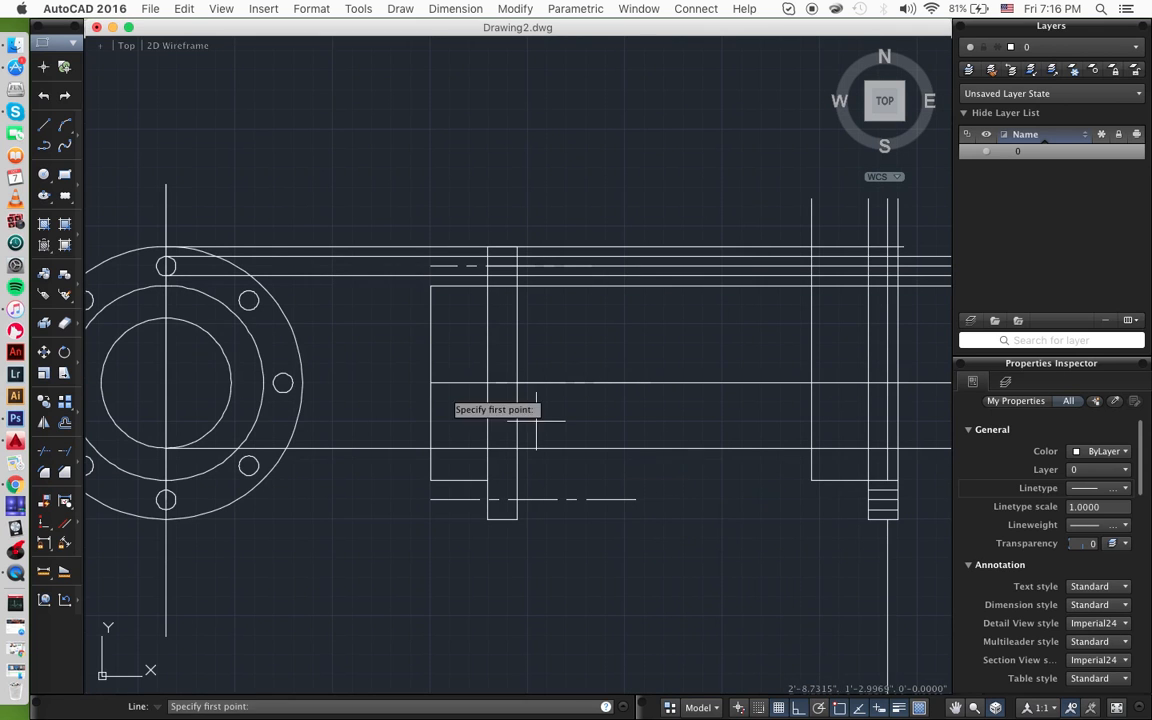
click(166, 318)
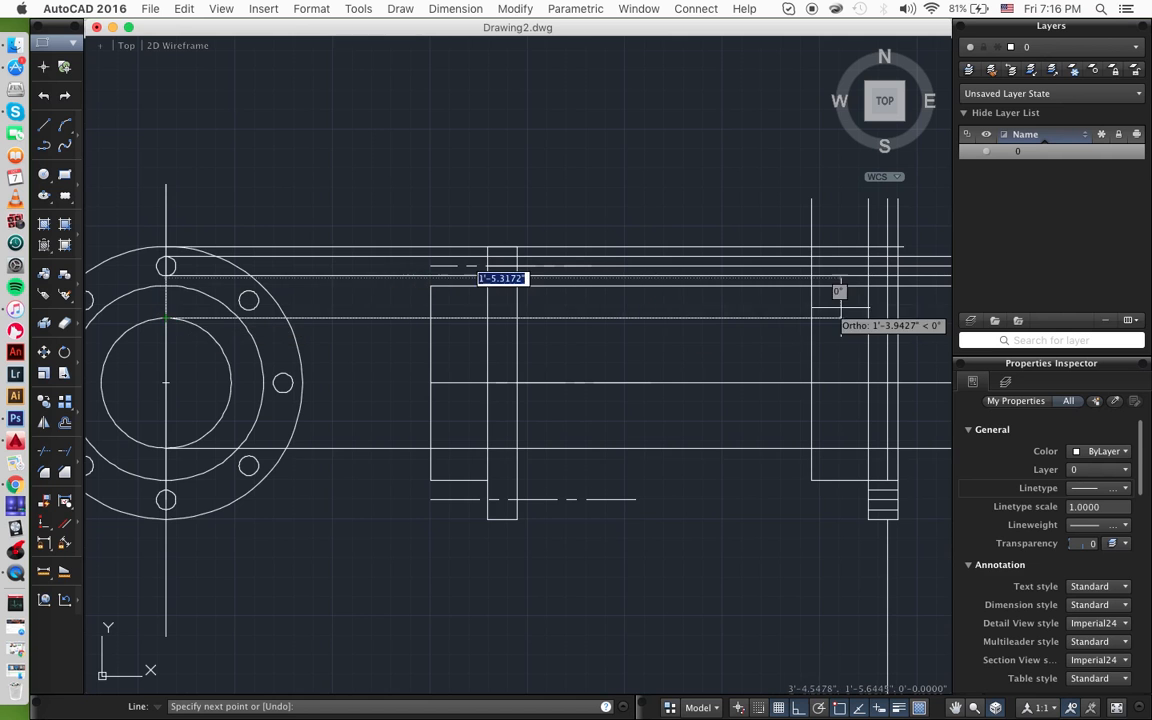
scroll(869, 330, right, 4)
click(826, 328)
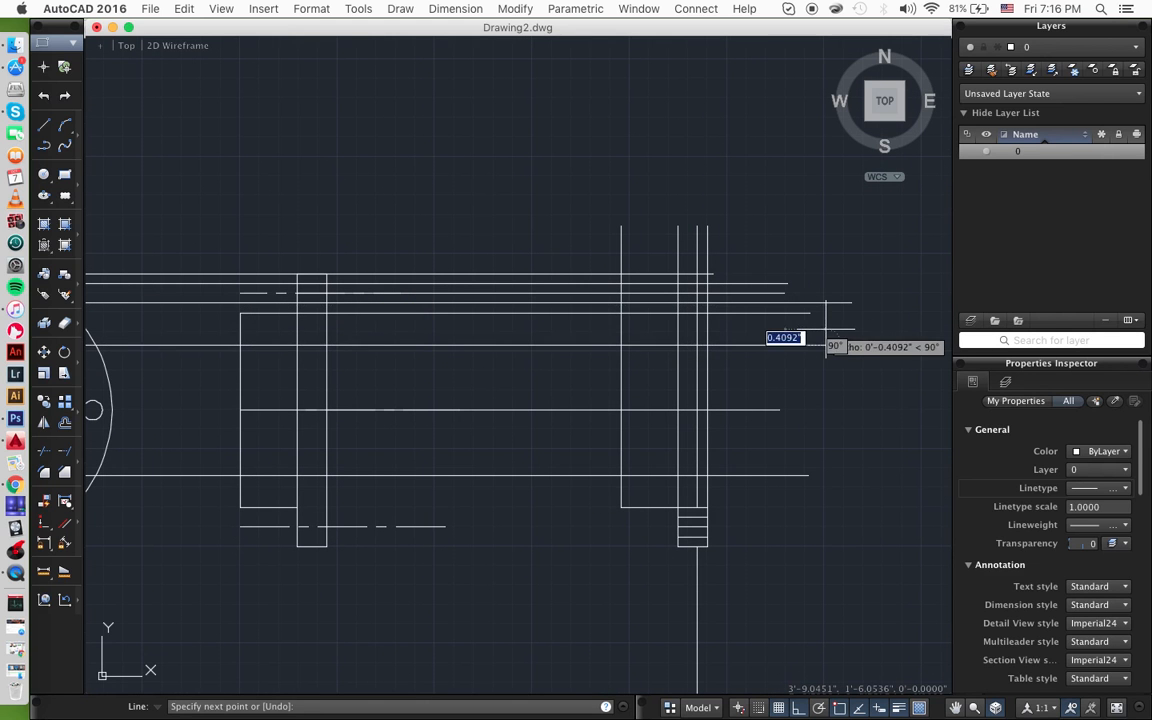
key(Escape)
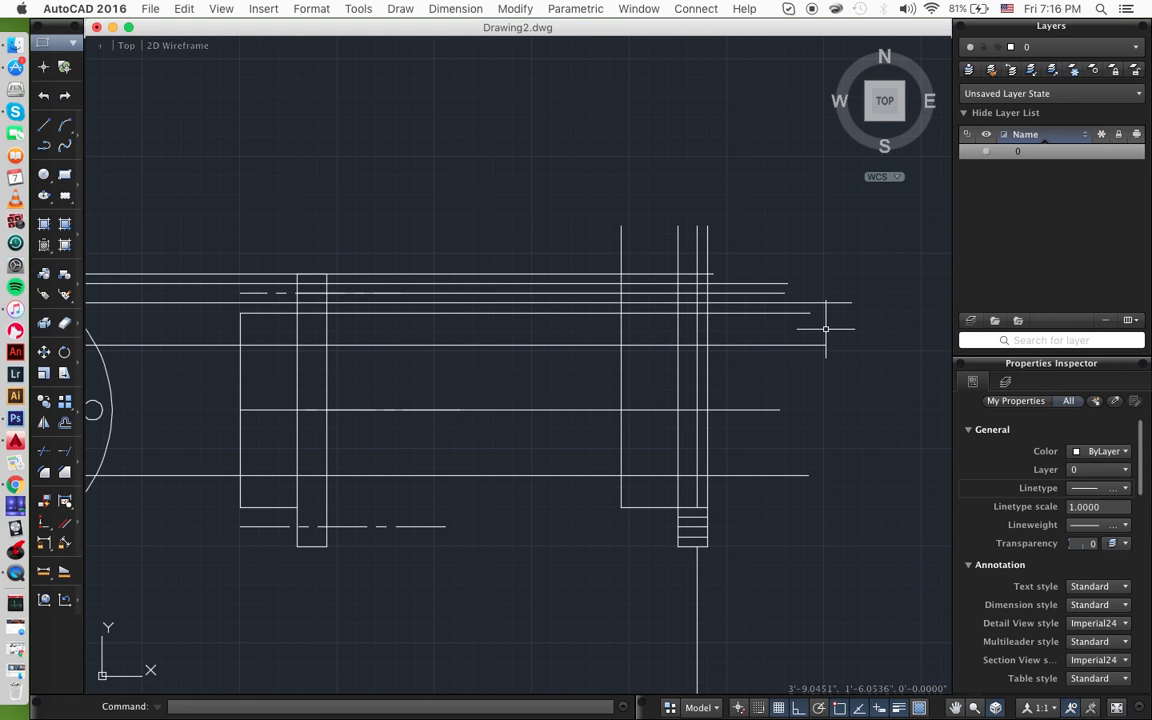
- Using the section view's lines as cutting edges, trim the flange's left vertical line between the hub's lower edge and the upper bore line
click(805, 261)
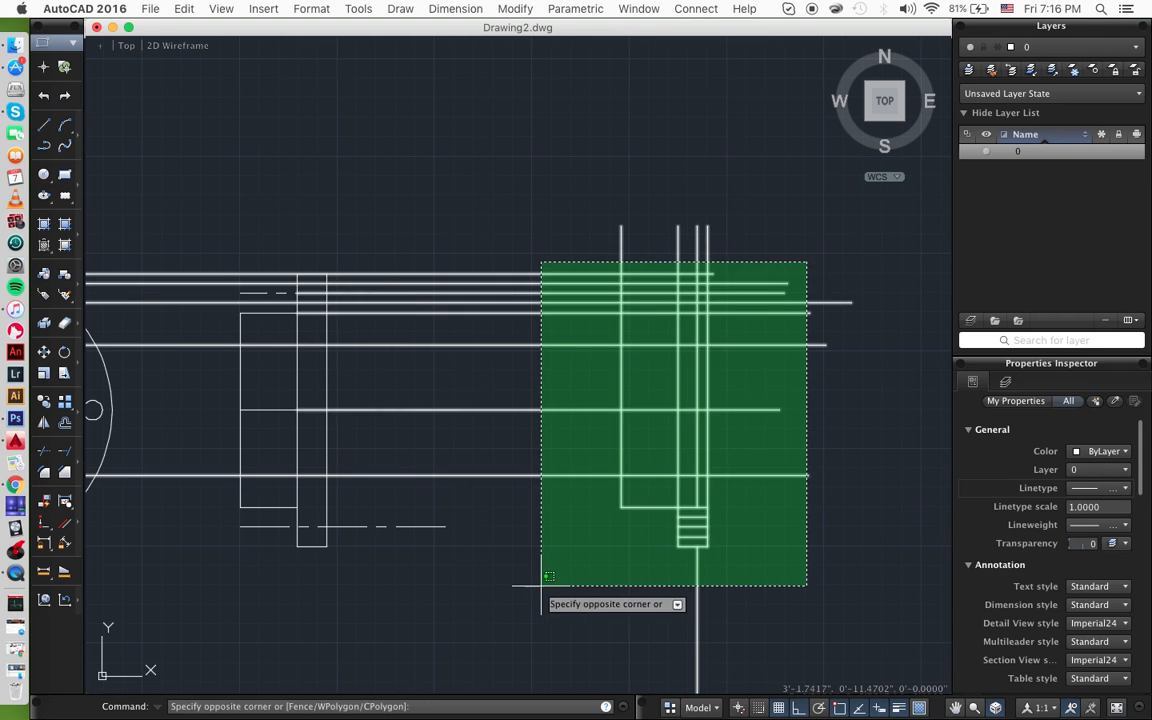
click(541, 587)
text(trim)
key(Return)
scroll(760, 480, down, 2)
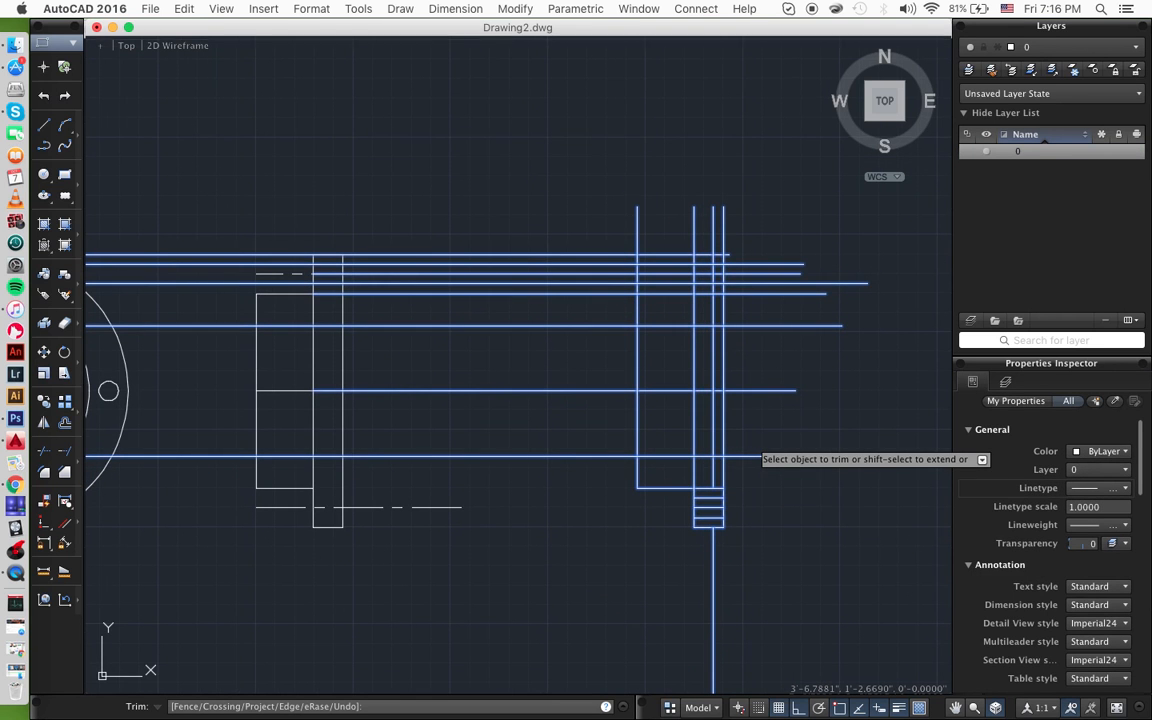
scroll(752, 441, up, 6)
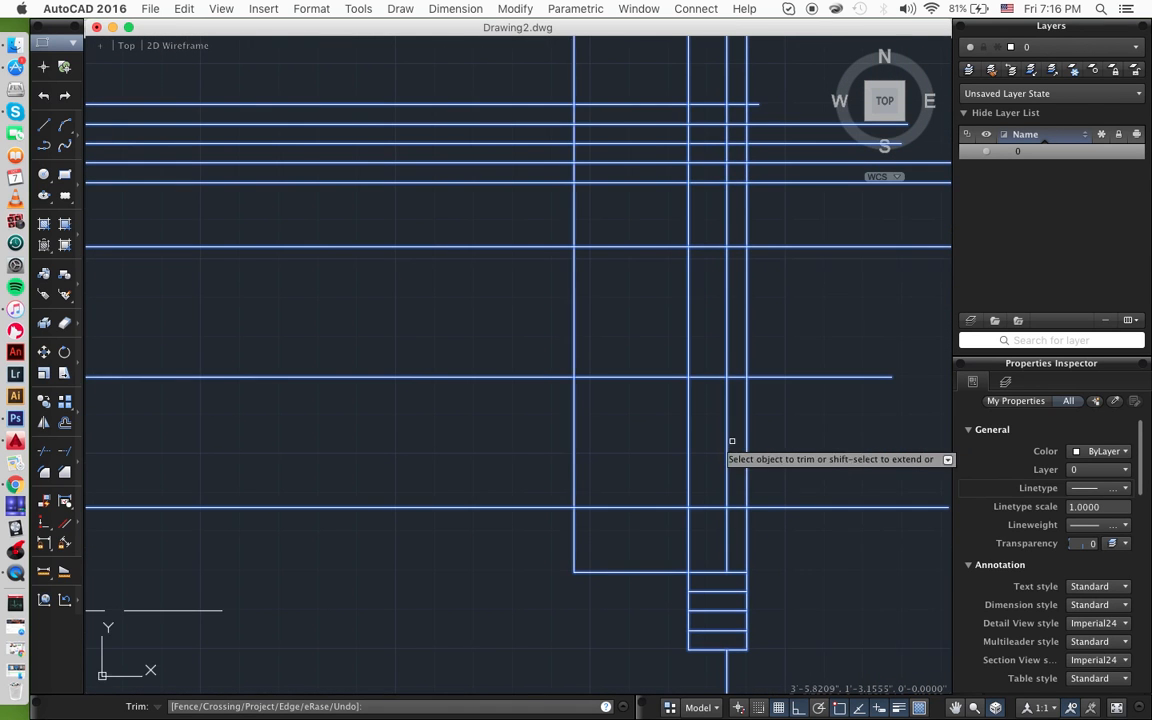
scroll(665, 478, right, 3)
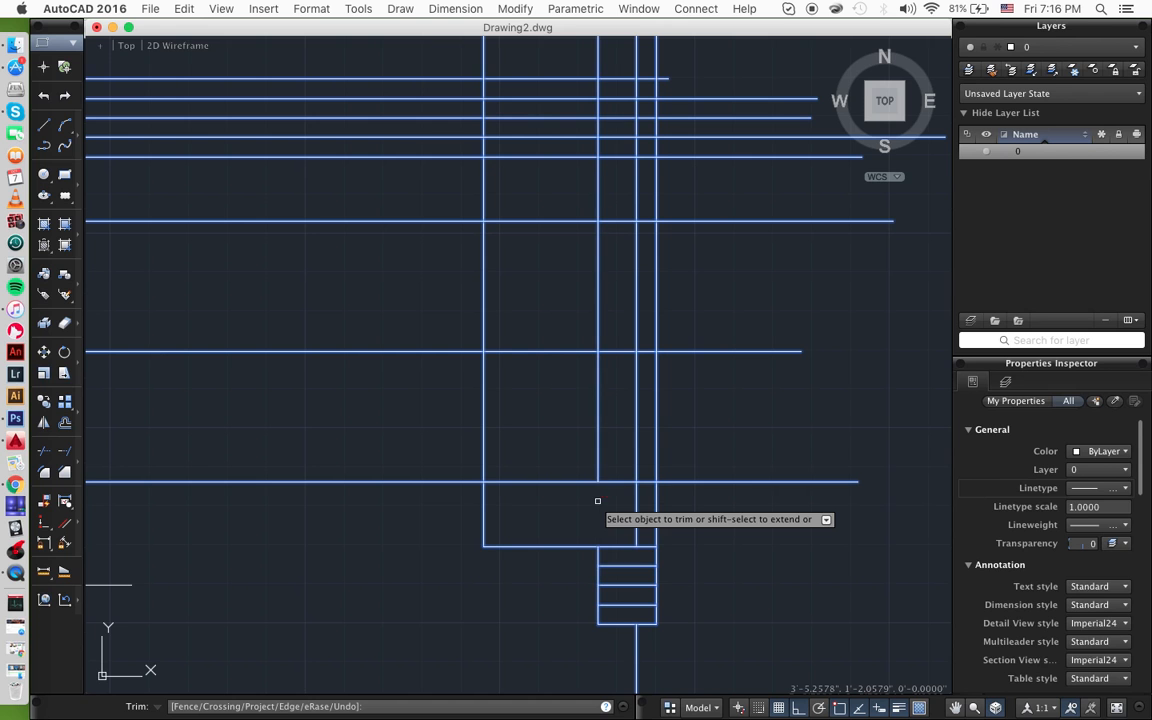
click(599, 464)
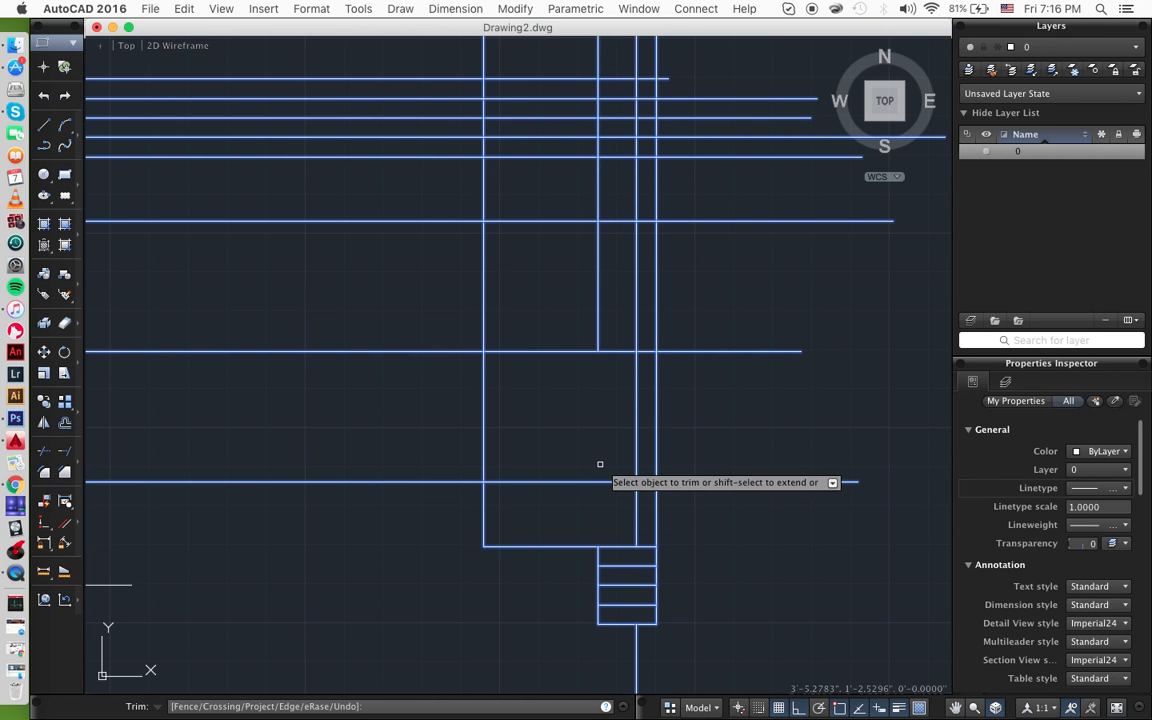
- Try trimming the bore projection lines between the section's vertical edges, and undo the unwanted trims
click(618, 221)
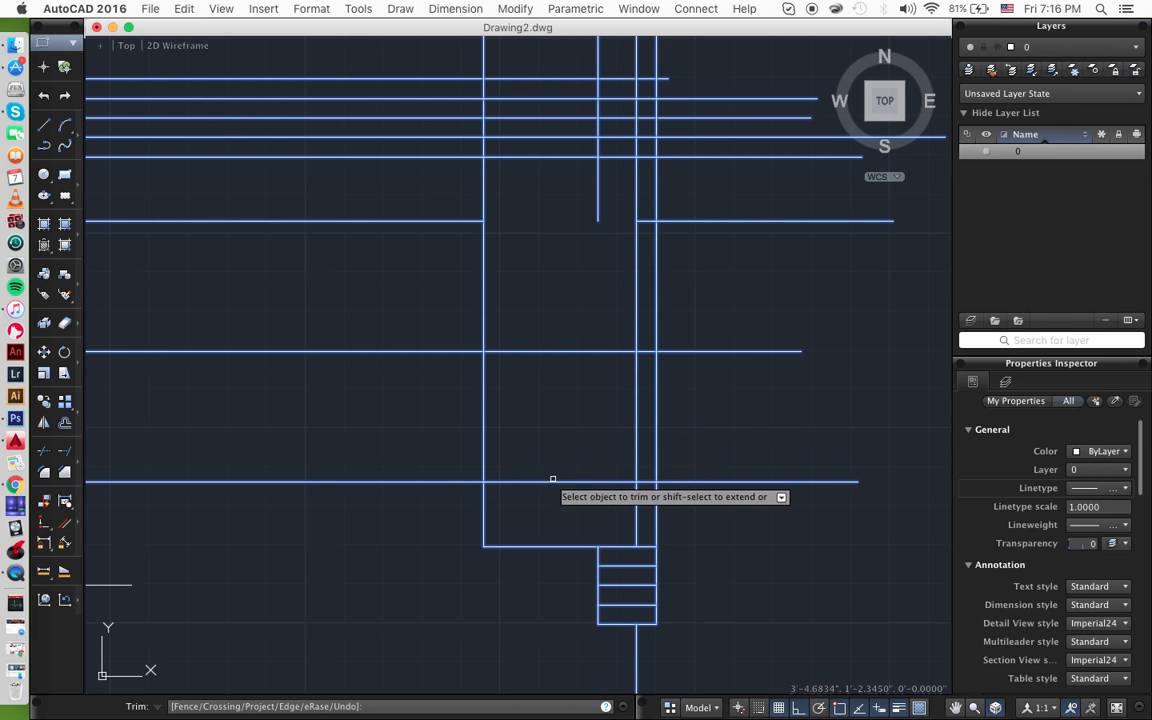
key(super+z)
key(super+z)
key(super+z)
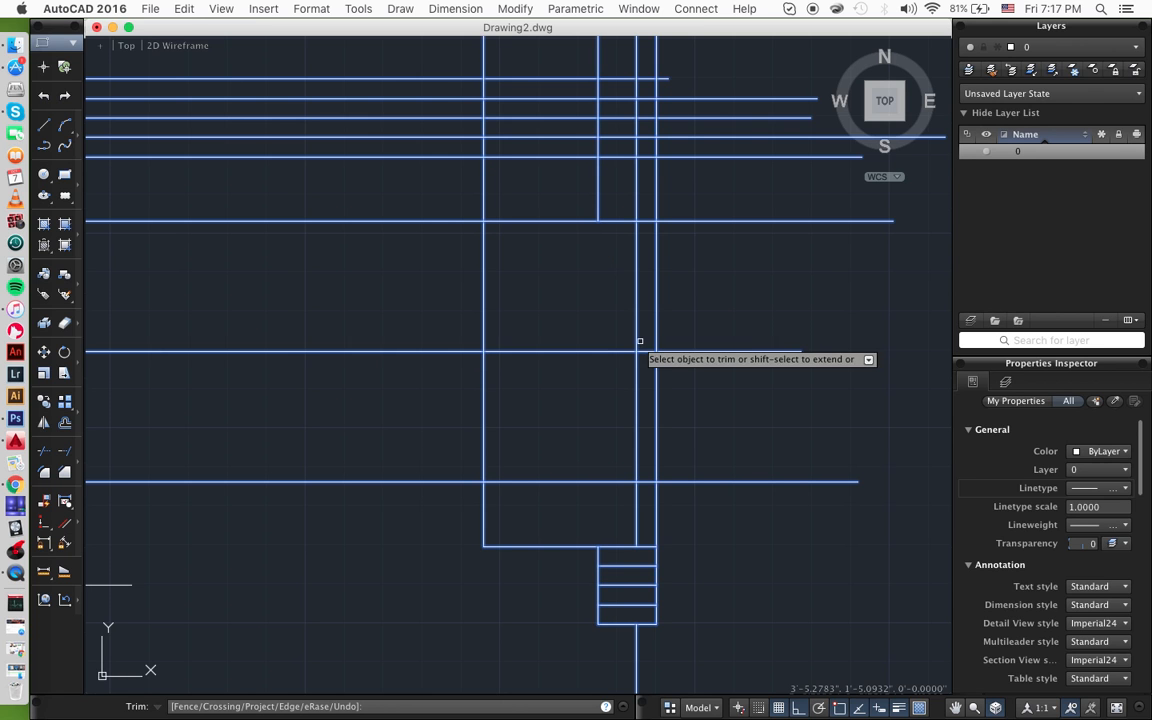
click(645, 481)
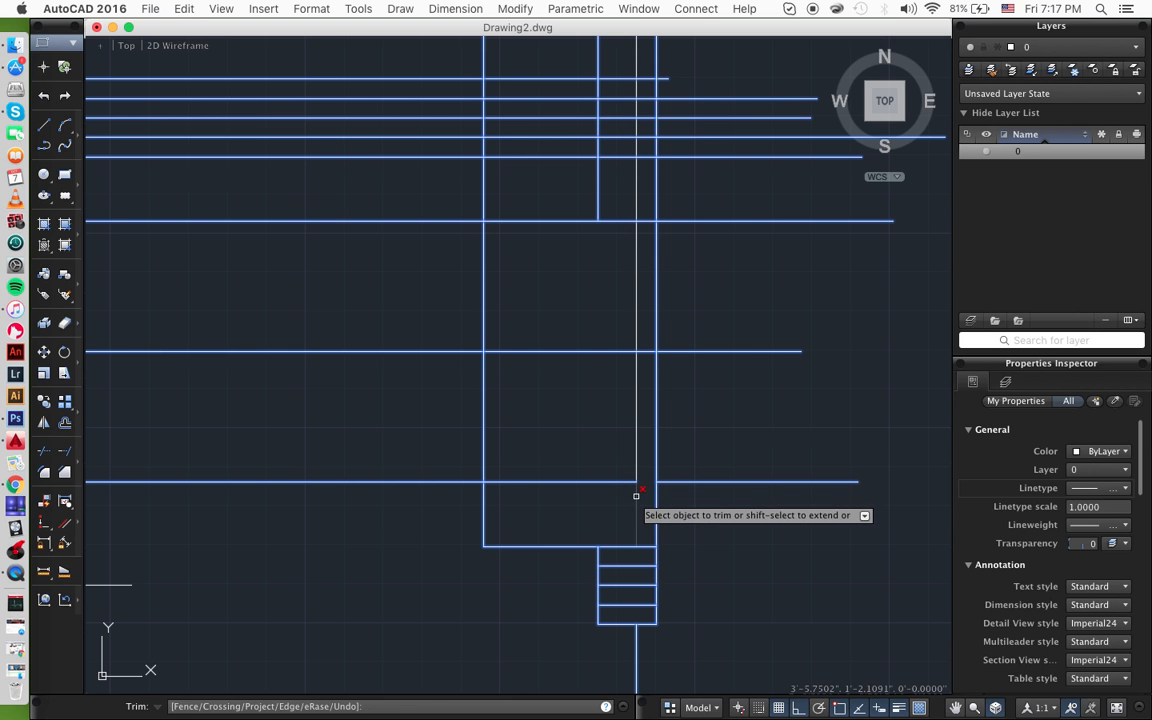
- Trim the upper projection lines between hub face and flange, and cut the hub and bore lines back to the hub's left face
middle_drag(675, 259, 647, 328)
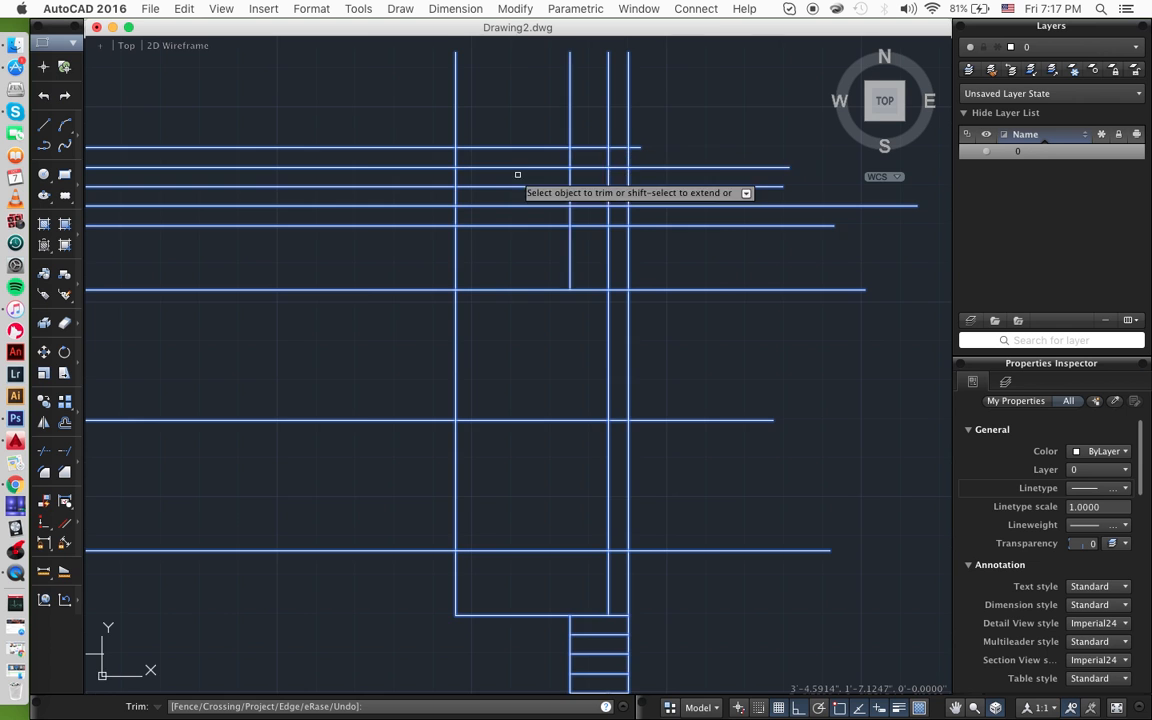
middle_drag(517, 175, 534, 167)
drag(561, 125, 434, 213)
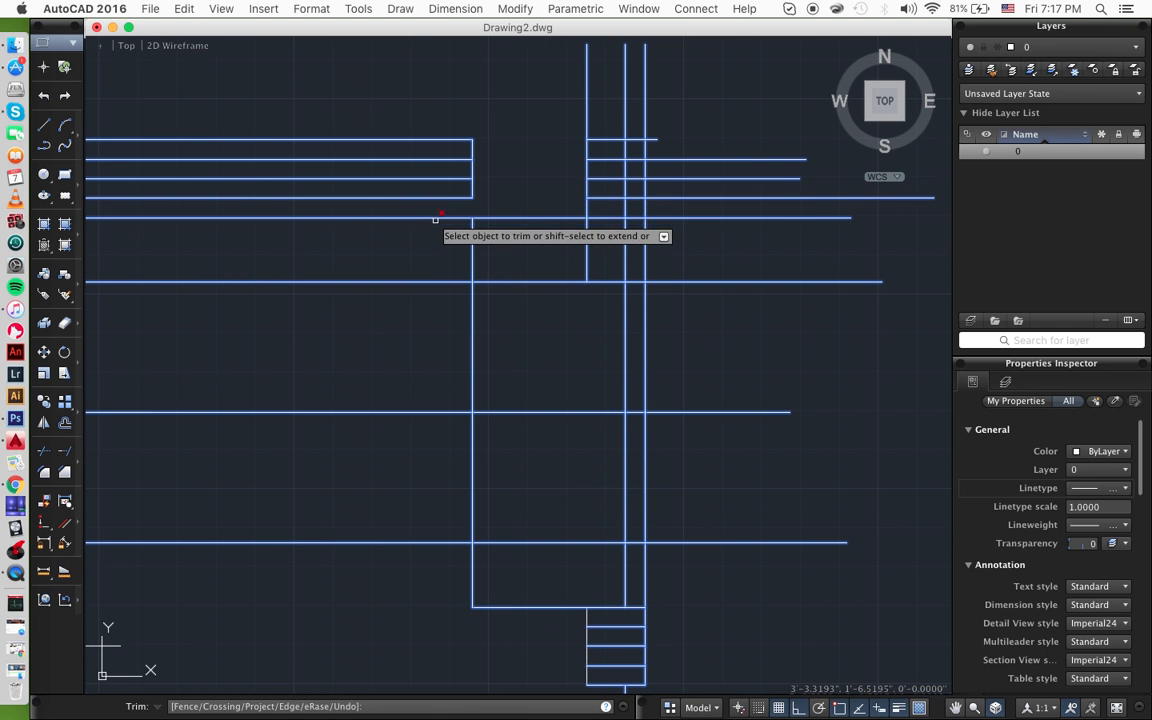
click(436, 216)
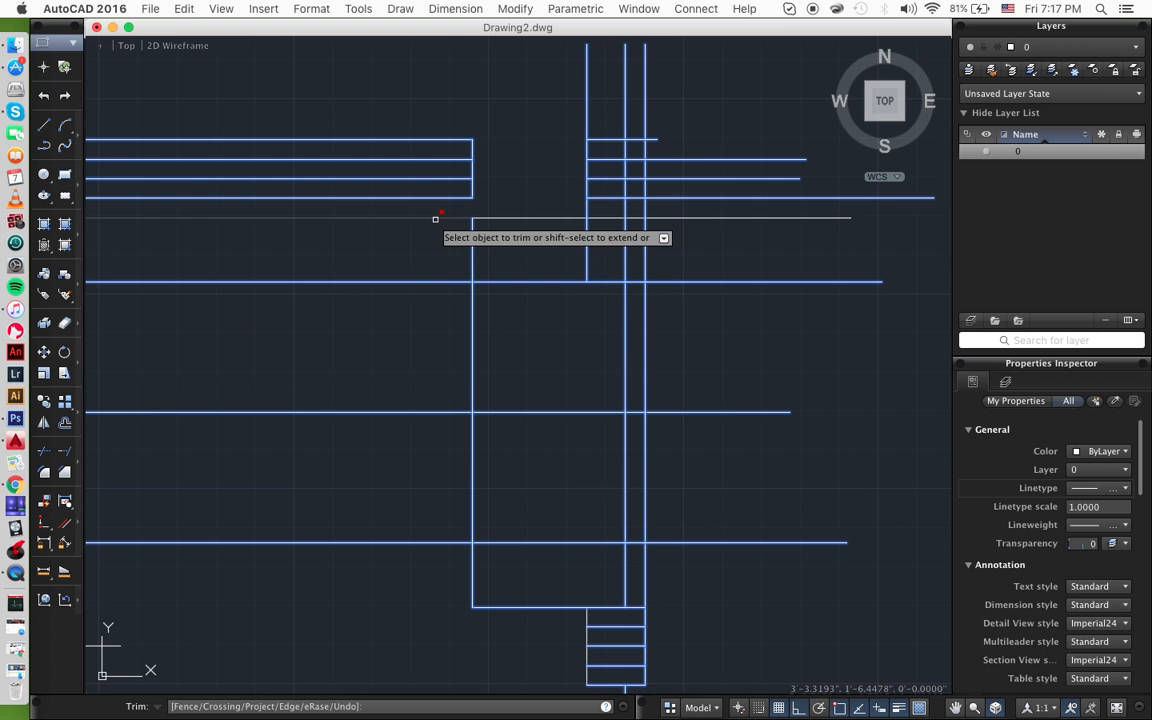
click(440, 282)
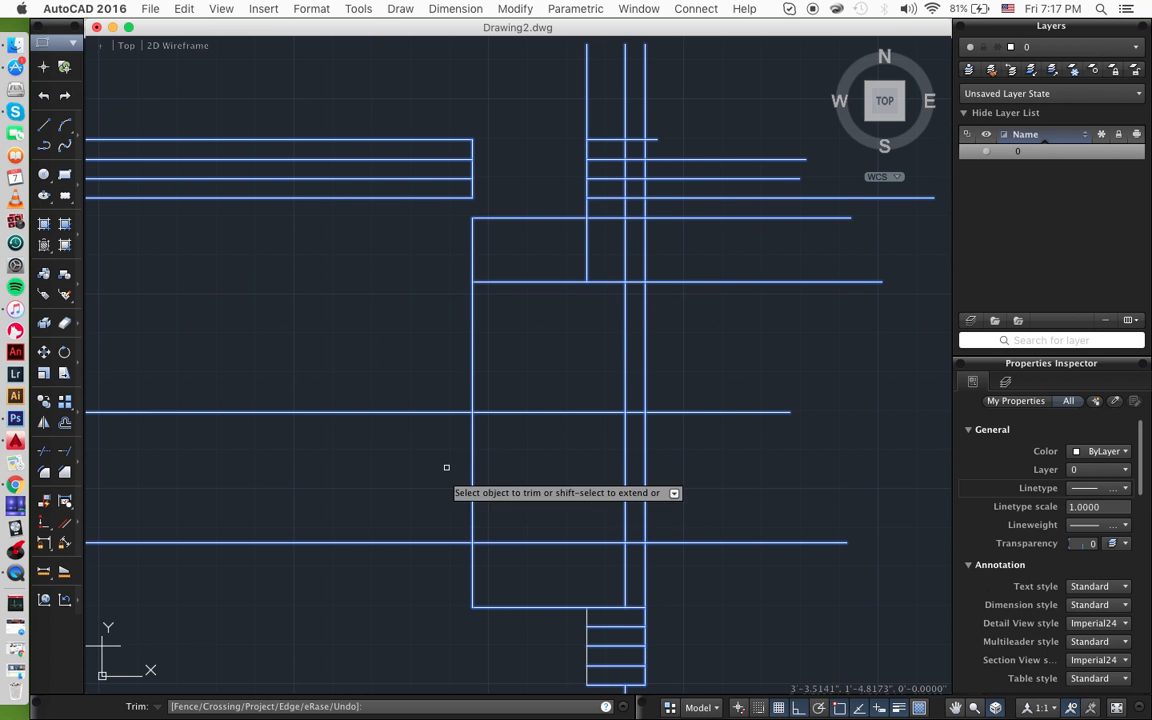
click(437, 542)
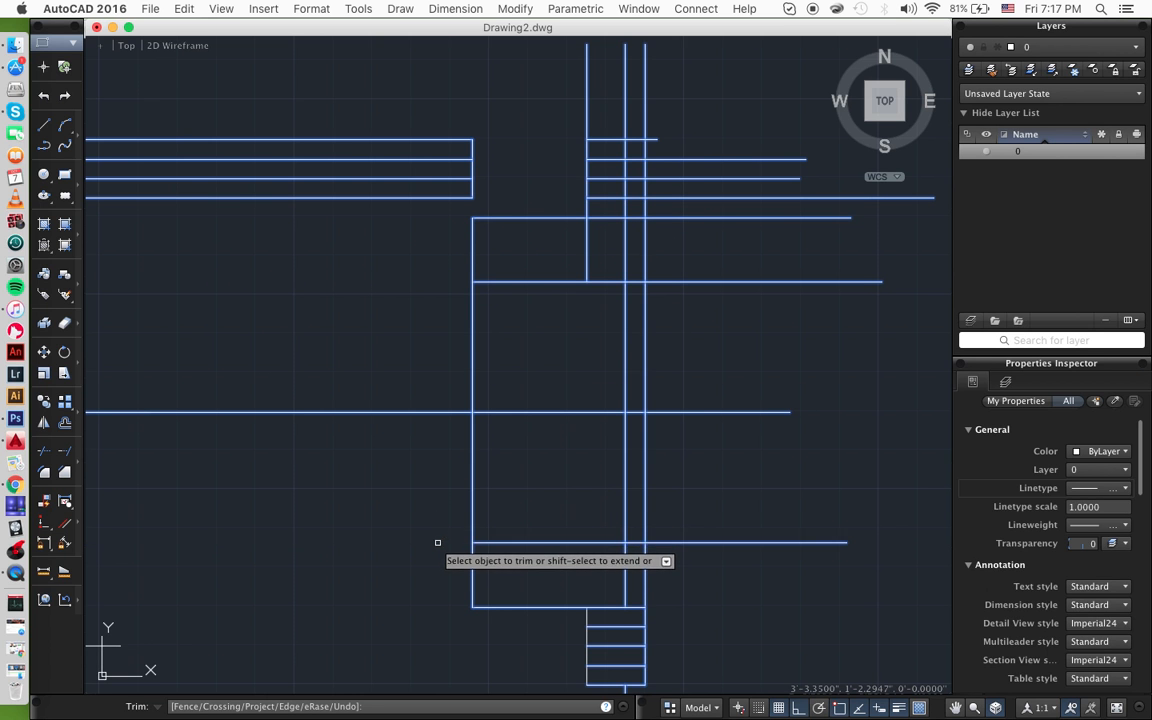
- Trim the three vertical line ends extending above the flange's top edge in the section view
scroll(654, 284, right, 2)
scroll(660, 292, right, 2)
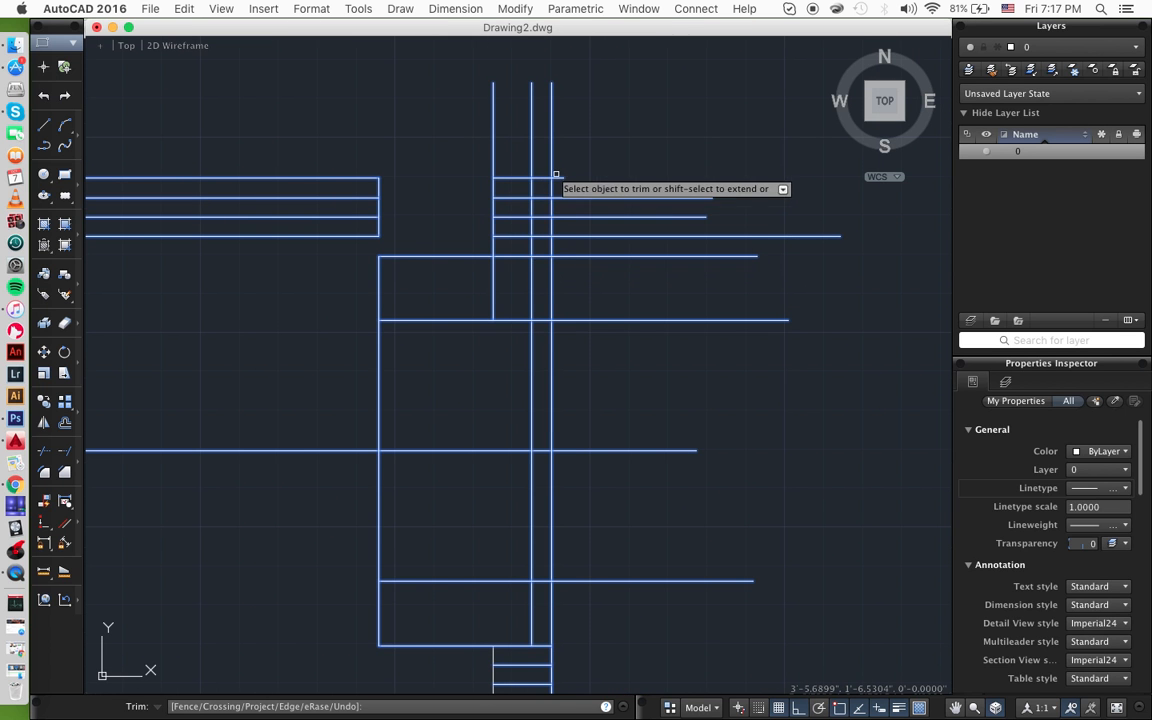
click(593, 124)
click(470, 152)
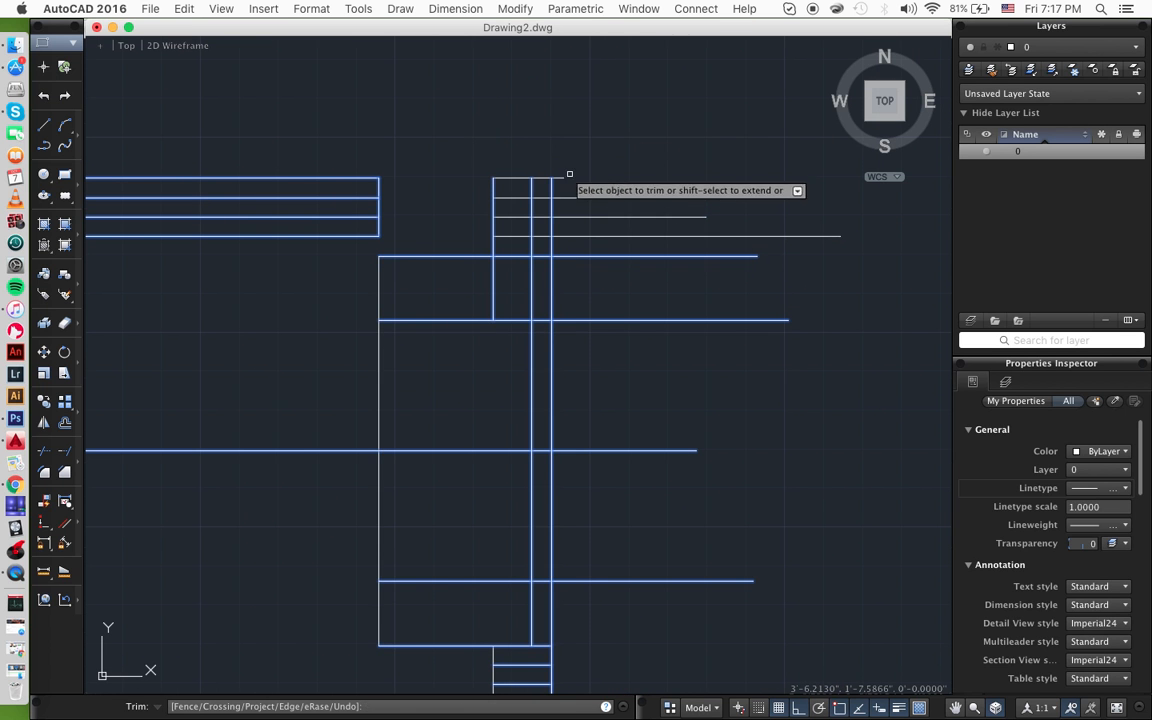
- Trim the flange, bolt hole edge, hub and bore projection lines back to the flange's right face, keeping the centerlines extended
click(620, 179)
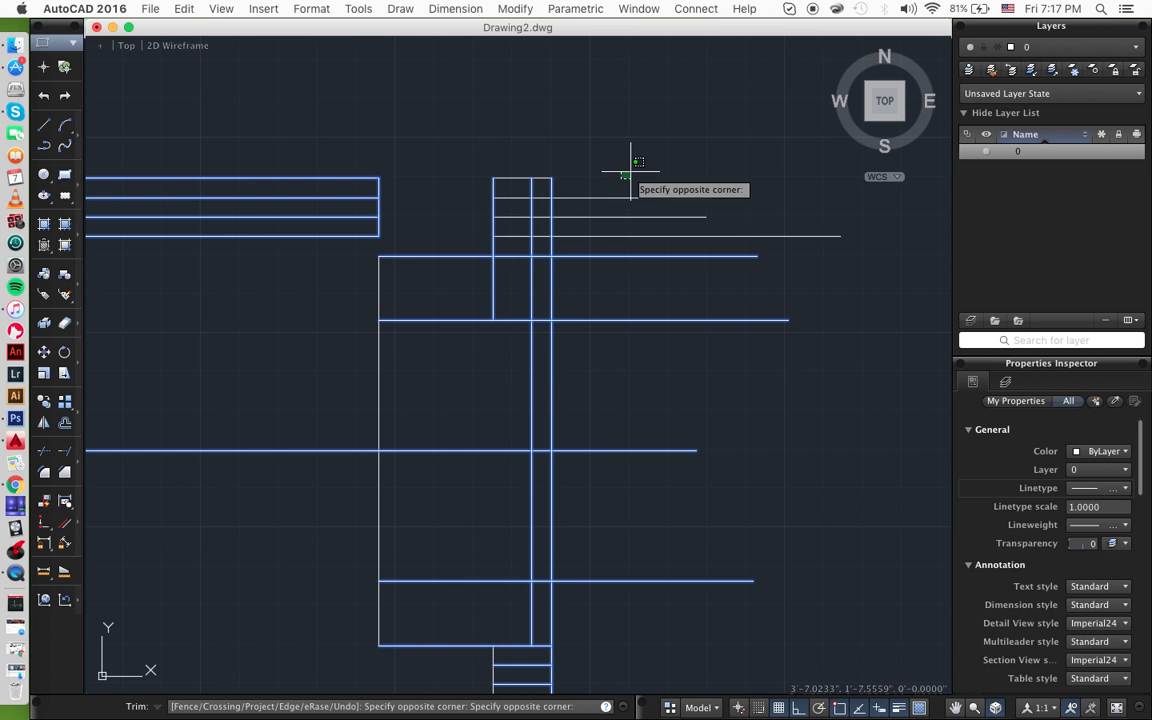
click(617, 199)
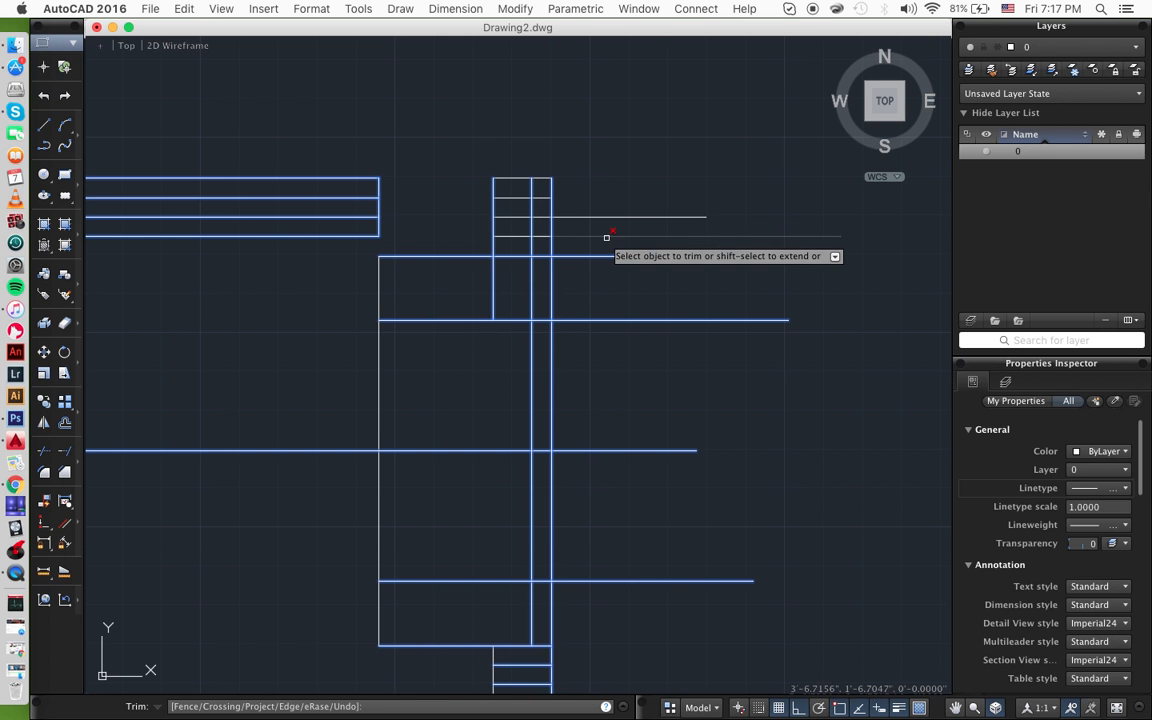
click(606, 237)
click(602, 257)
scroll(607, 391, down, 5)
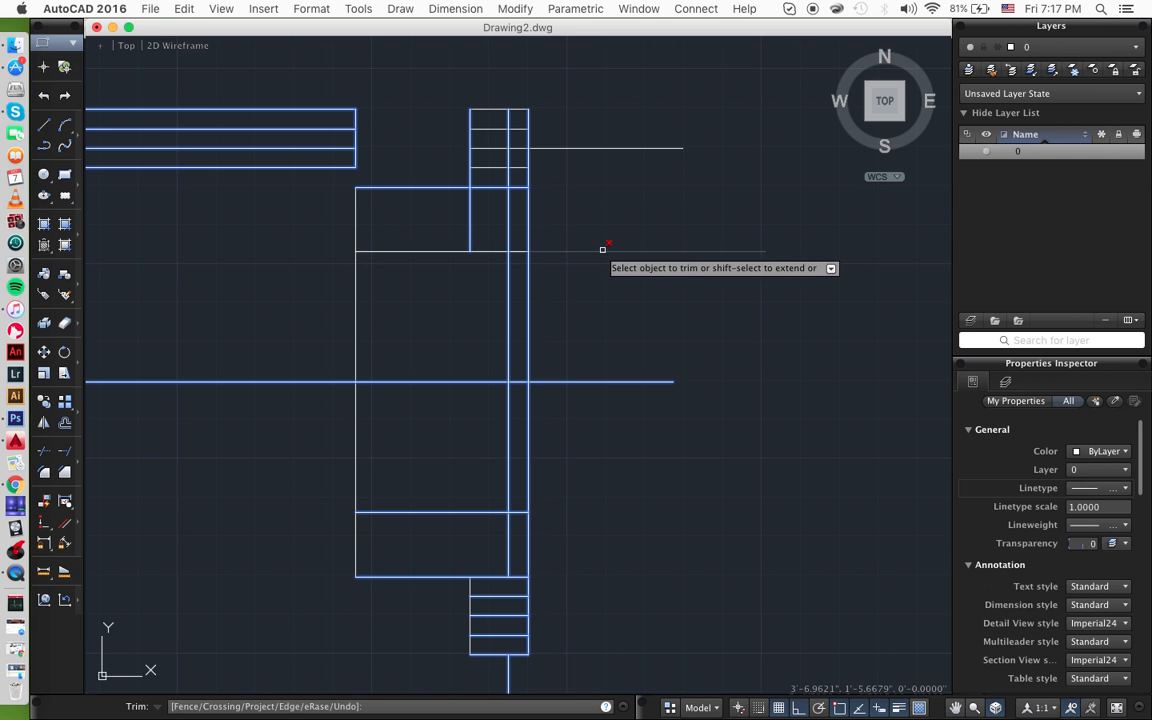
scroll(501, 310, down, 5)
scroll(501, 310, left, 3)
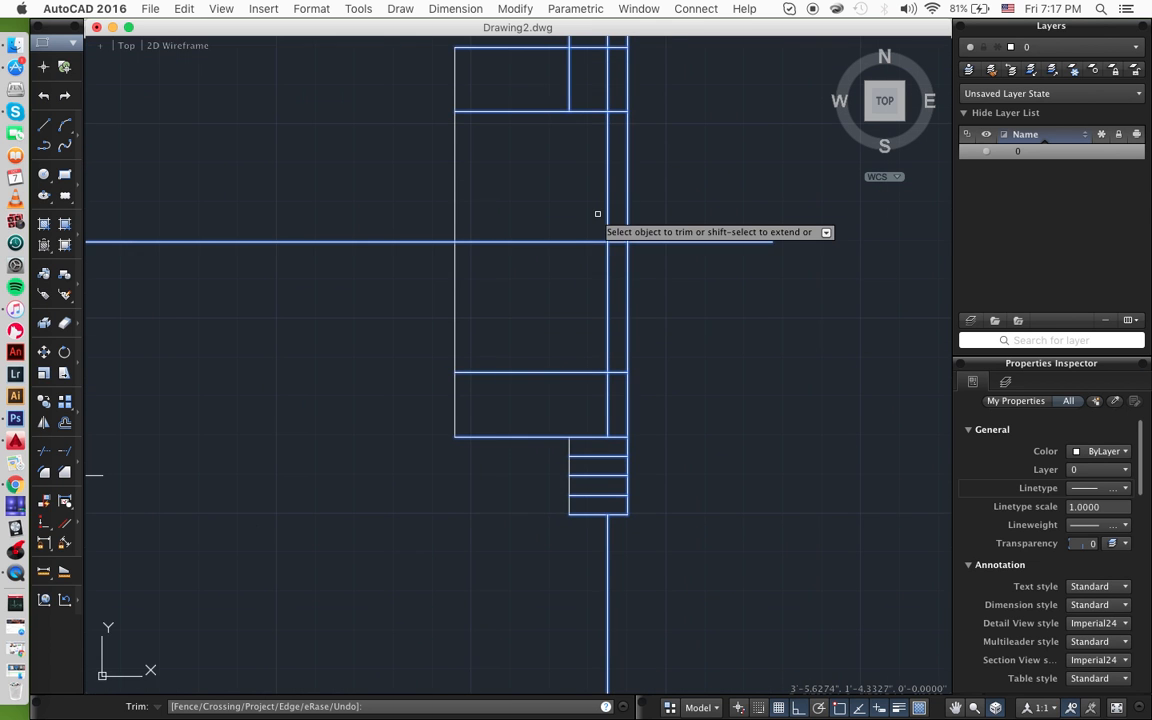
- Remove the inner vertical line's pieces that cross the upper bolt hole area of the flange
scroll(597, 213, up, 5)
scroll(597, 213, right, 2)
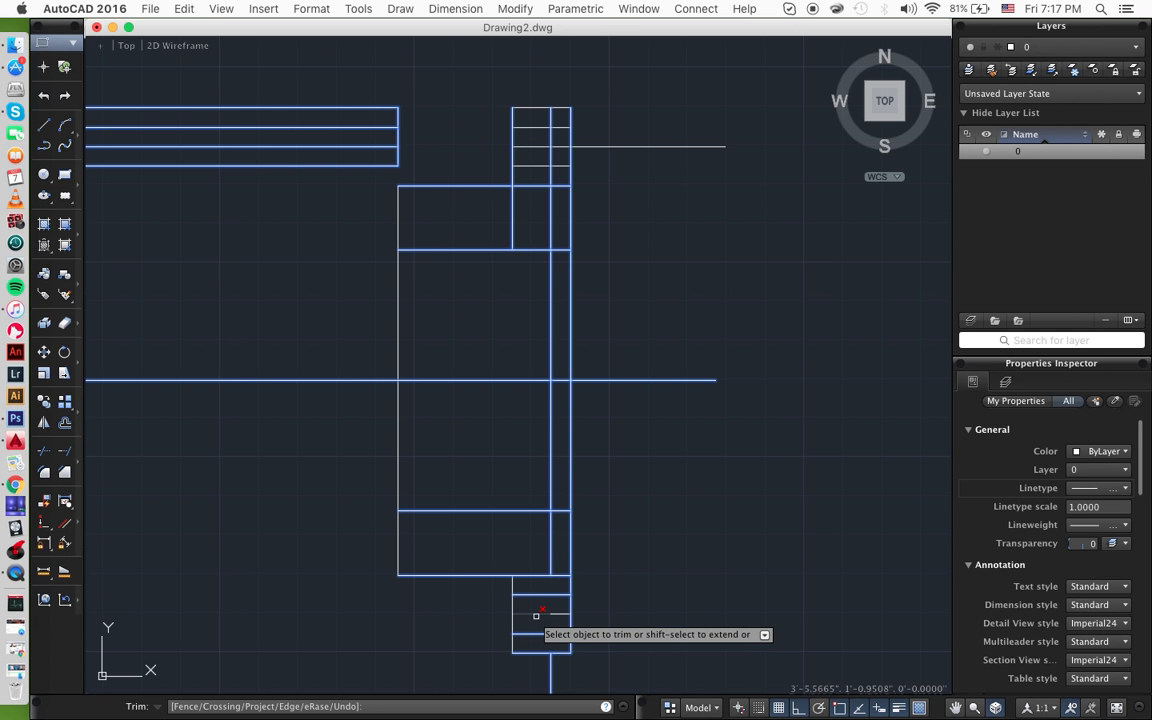
click(553, 141)
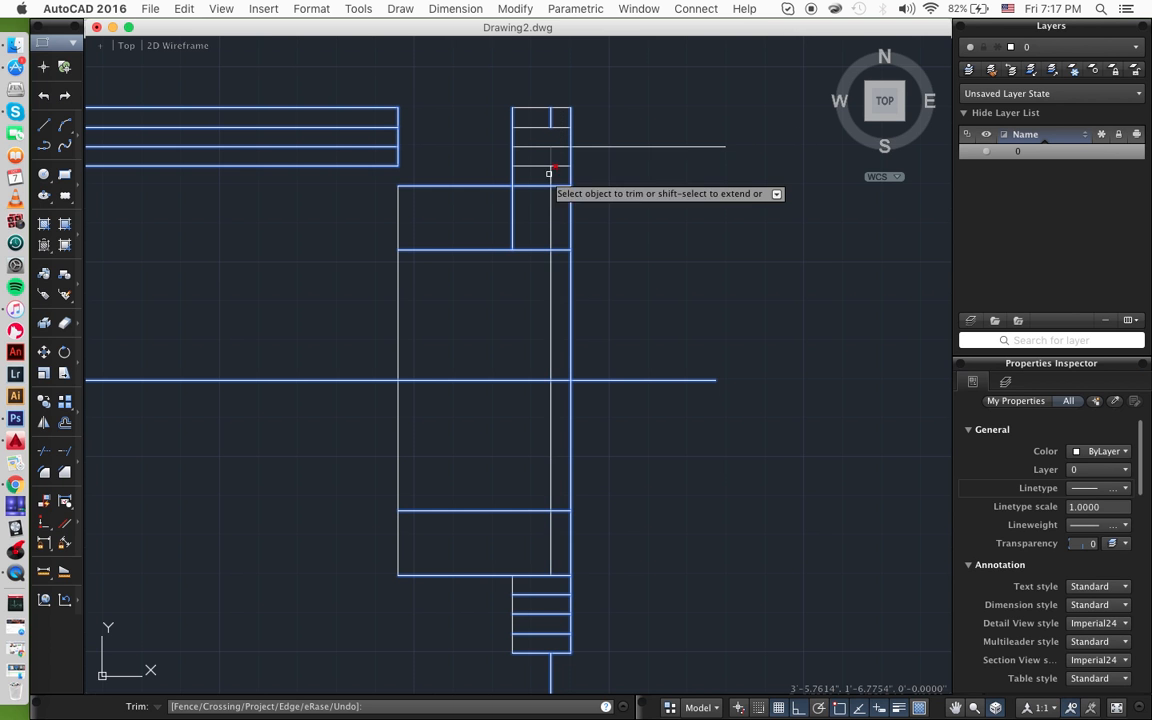
key(Escape)
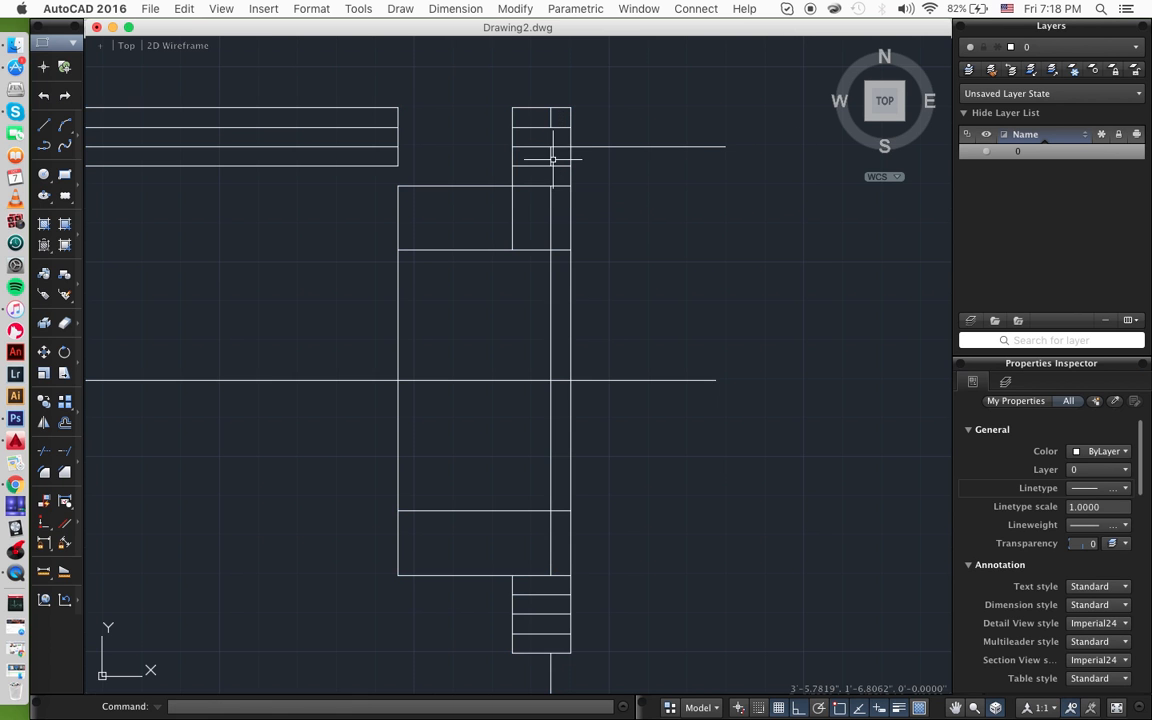
click(550, 155)
key(Delete)
text(lin)
key(Return)
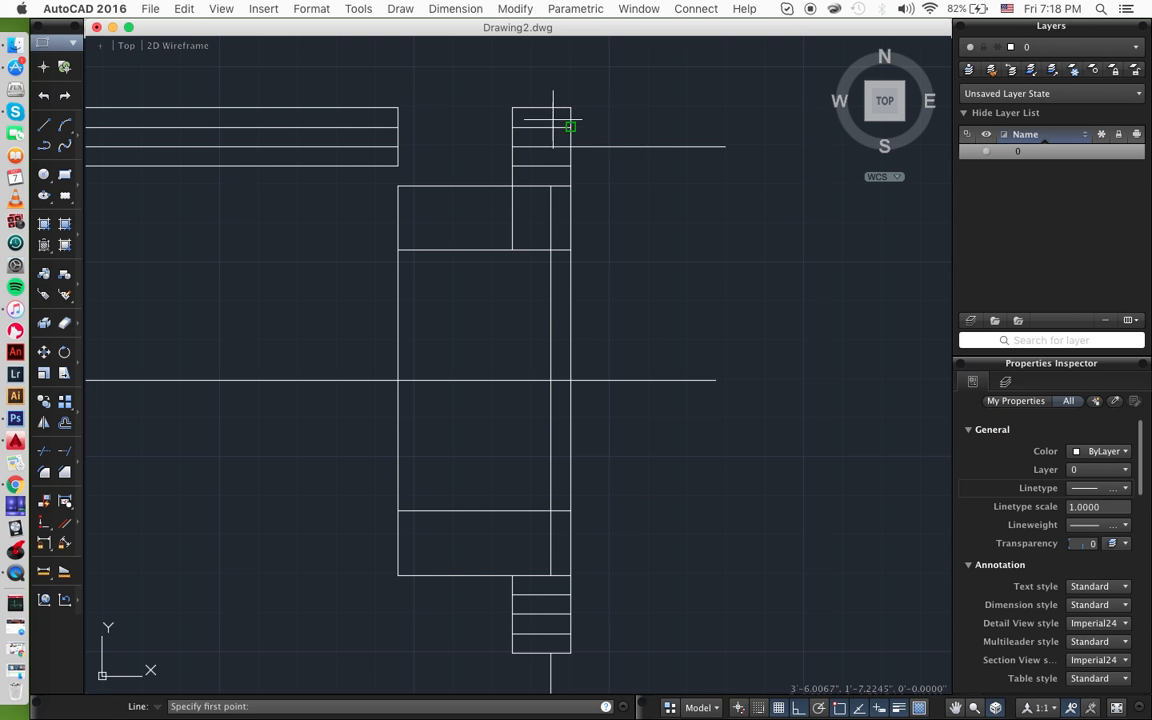
key(Escape)
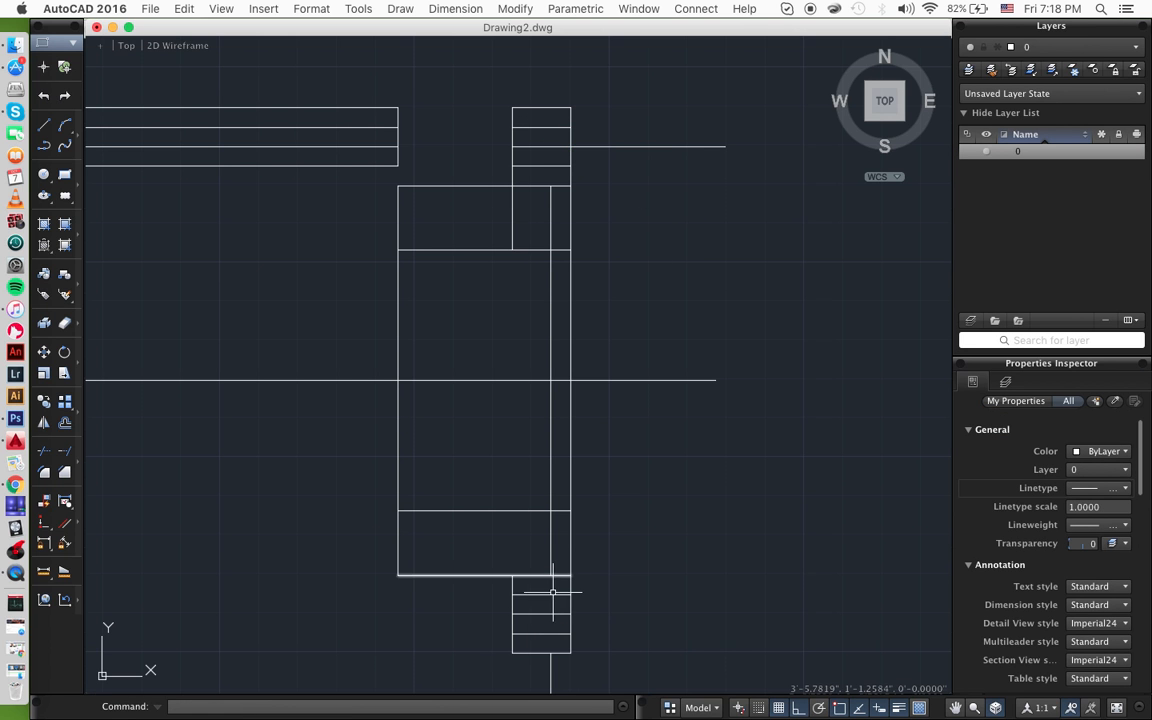
- Set the linetype of the upper bolt hole's centerline in the section view to CENTERX2
click(640, 146)
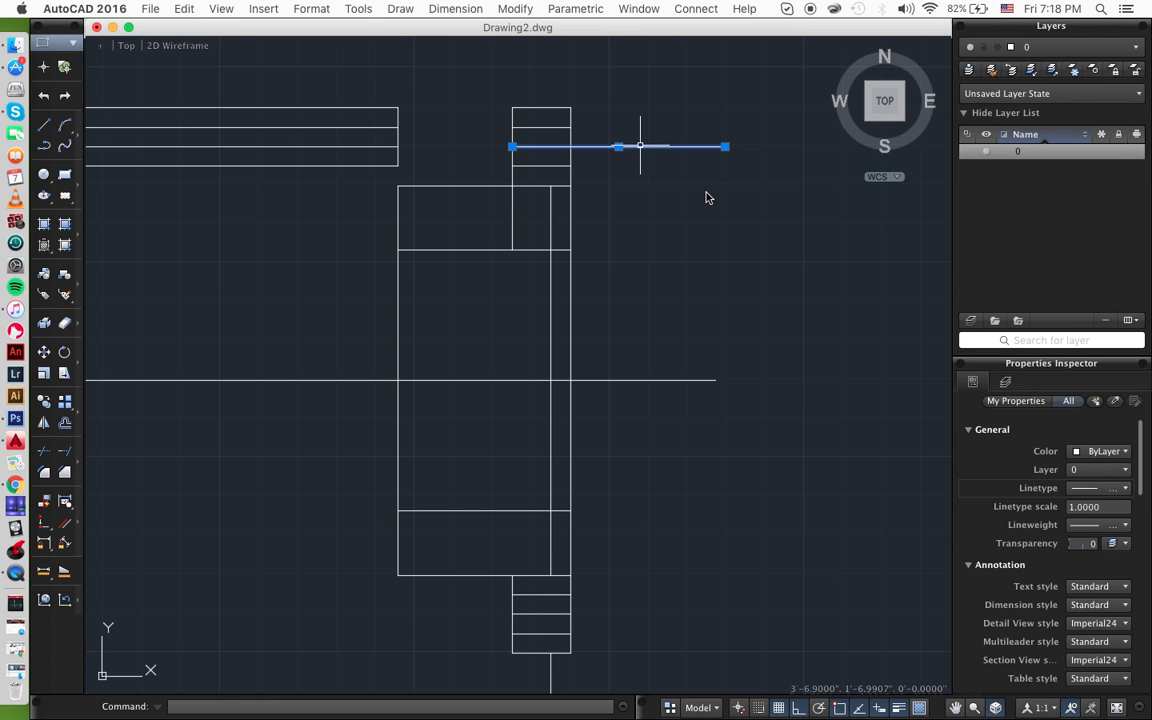
click(1095, 469)
click(1137, 471)
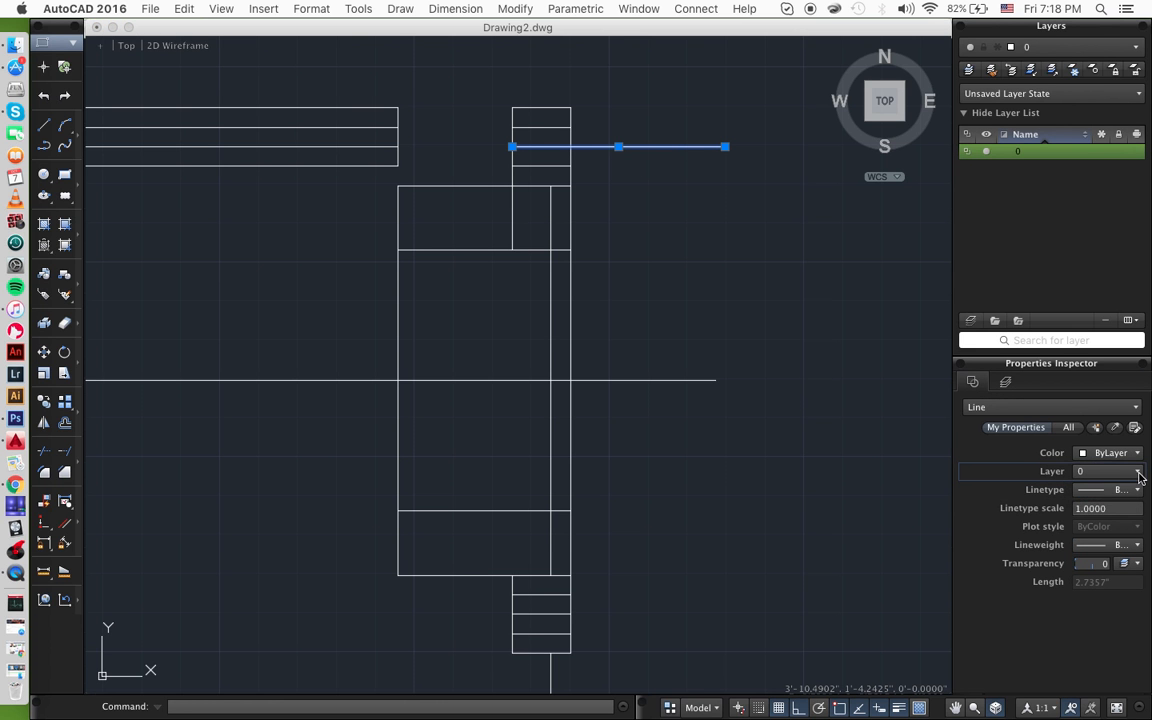
click(1124, 492)
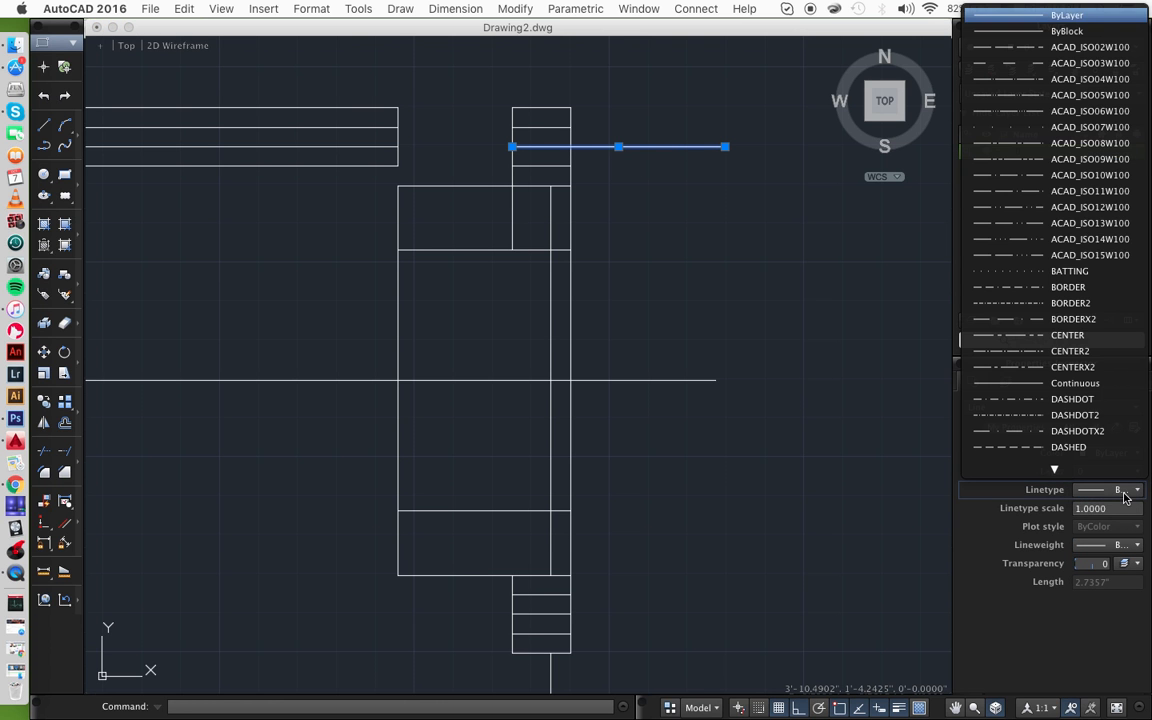
click(1040, 366)
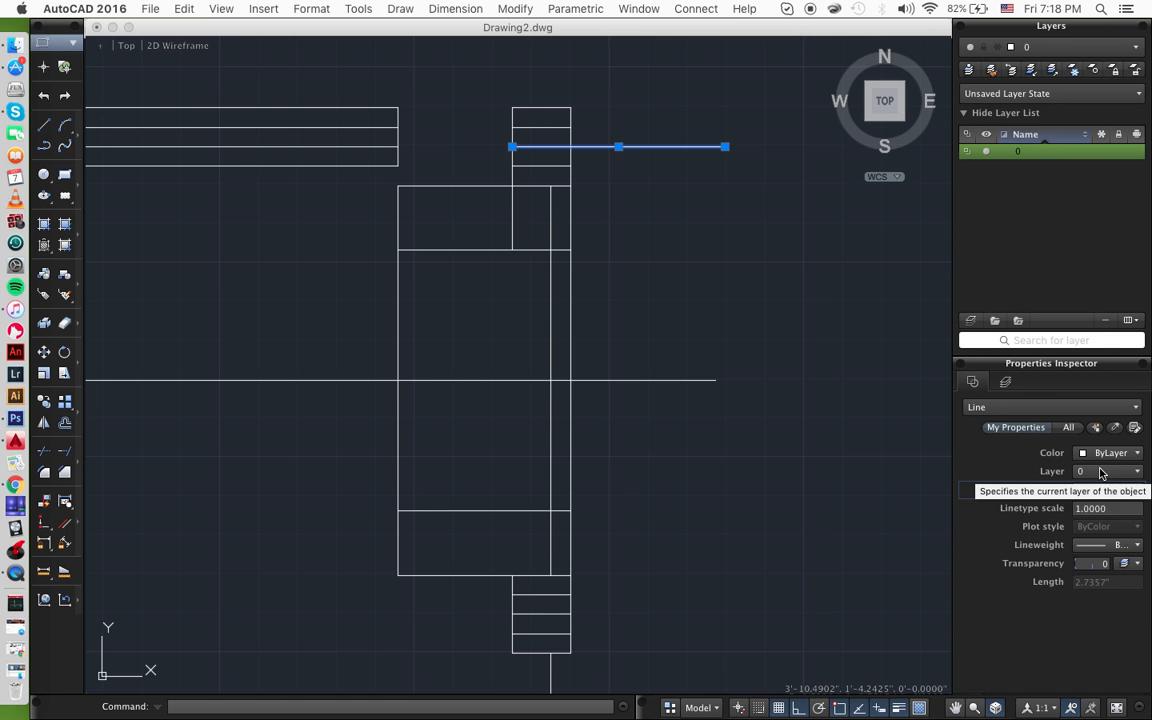
key(Escape)
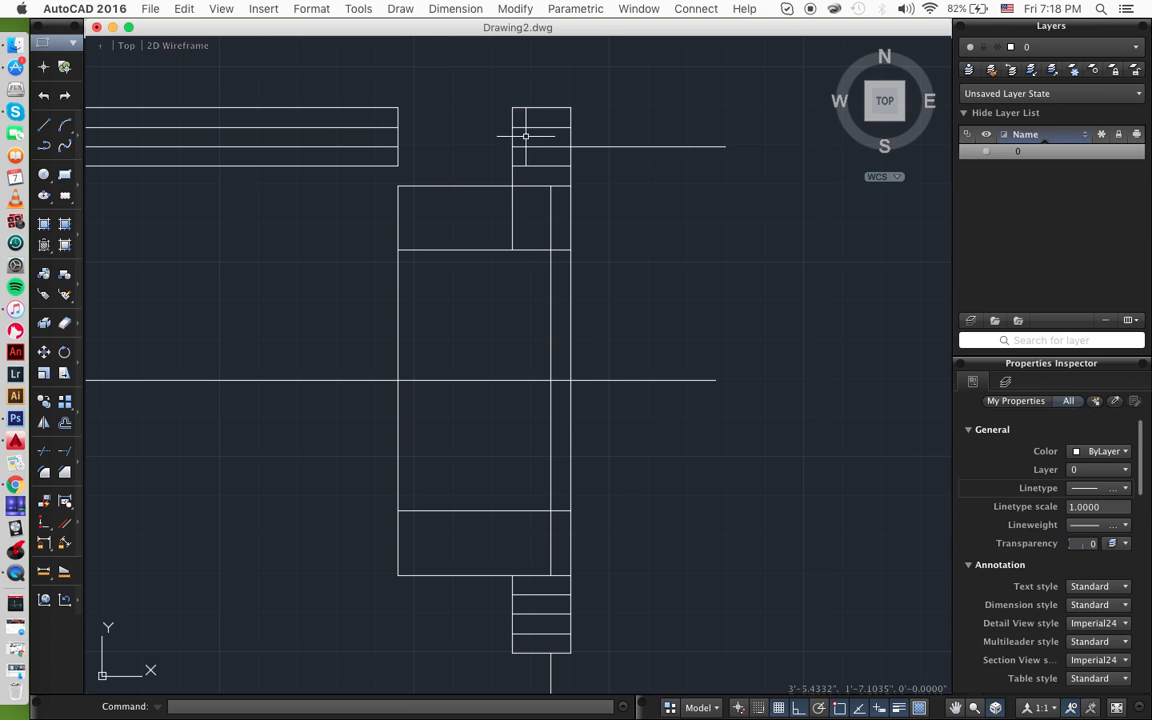
- Delete the leftover projection lines standing apart to the left of the flange's upper end
click(410, 89)
click(318, 165)
key(Delete)
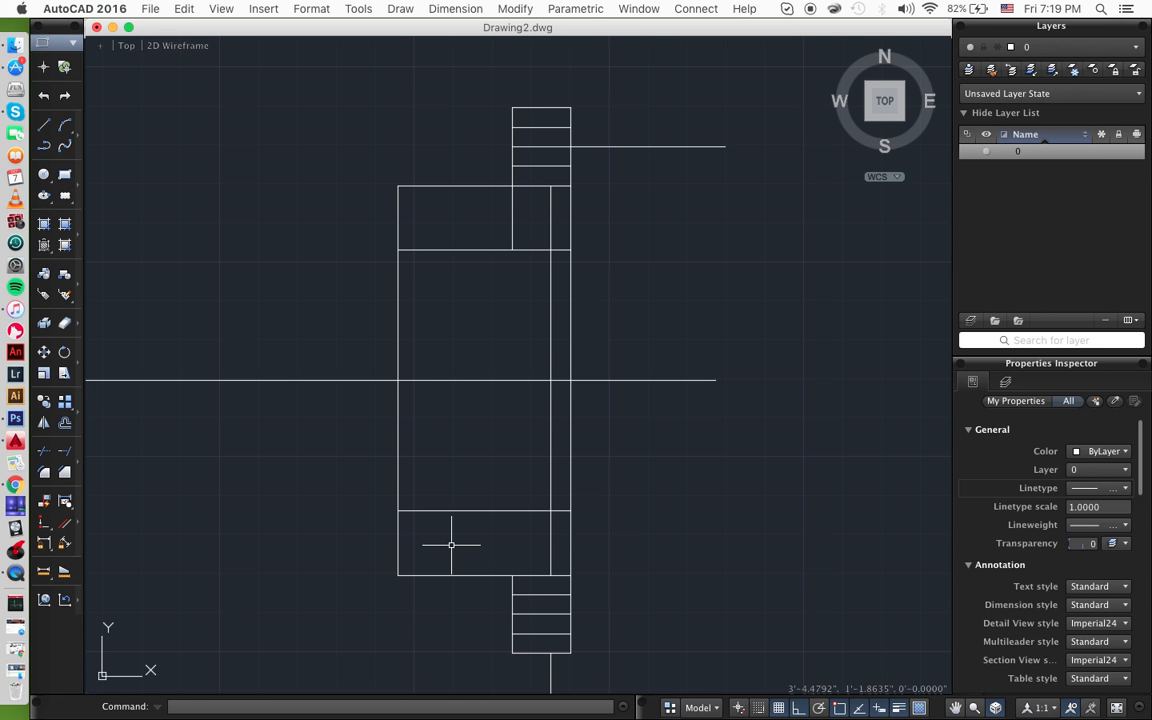
- Examine the circular front view and the side view to compare them with the section view
scroll(451, 545, left, 10)
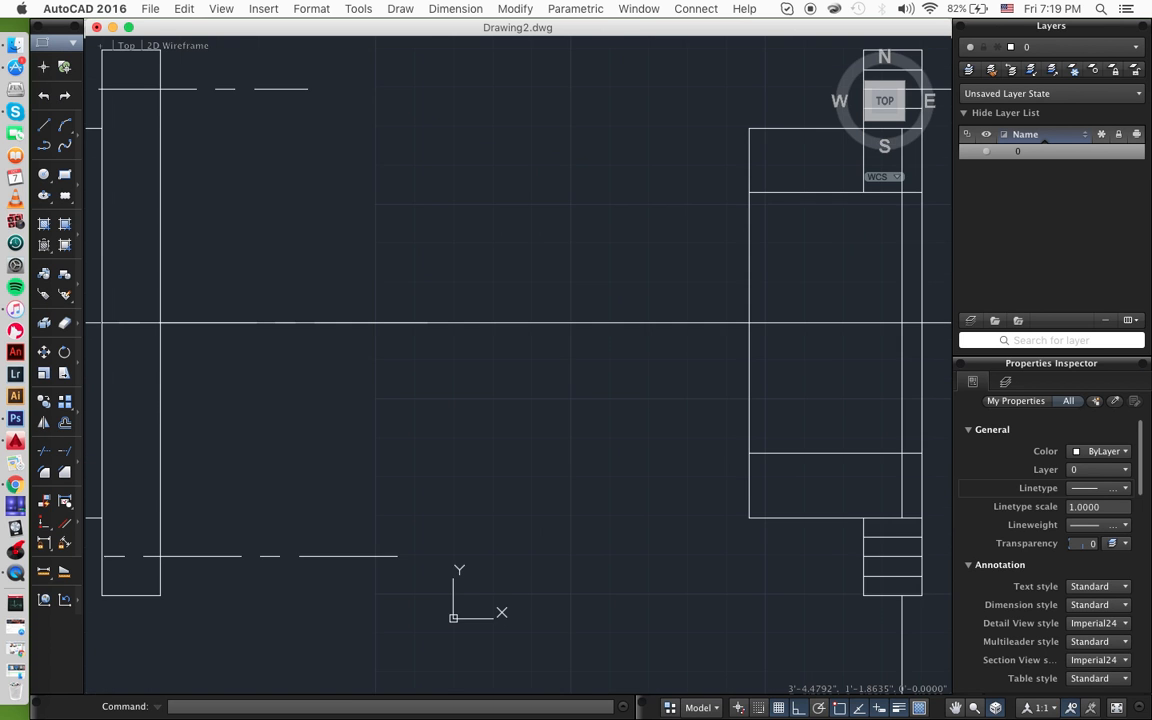
scroll(455, 545, left, 15)
scroll(457, 545, left, 10)
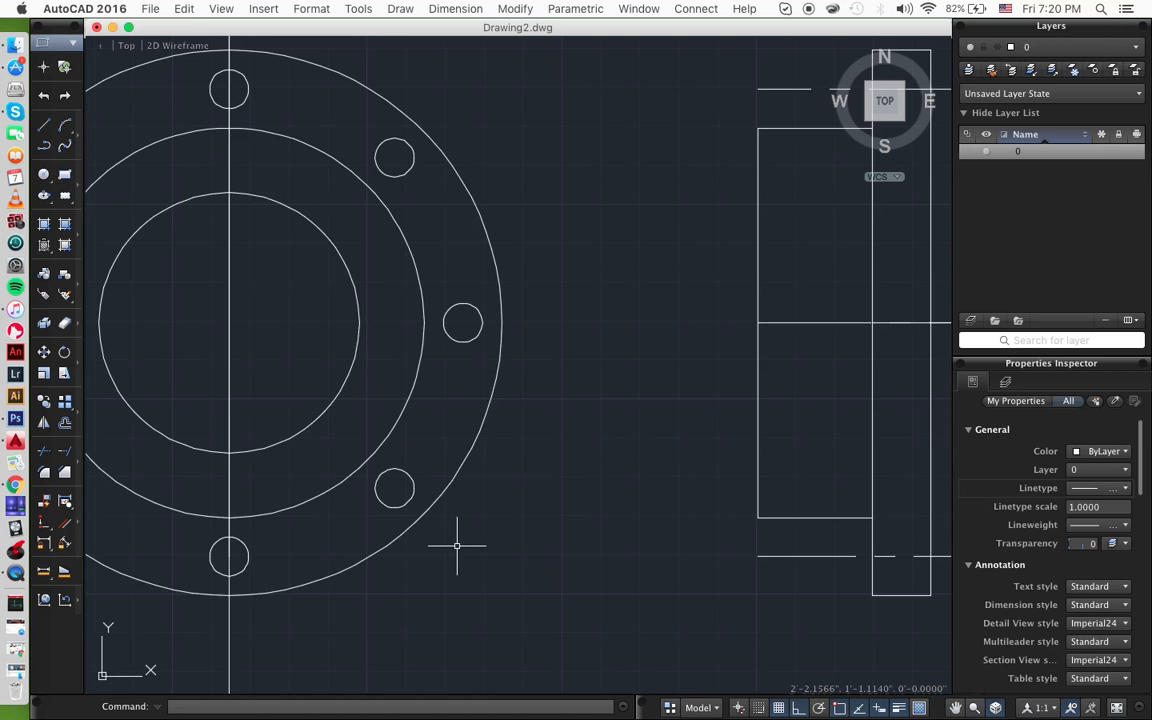
scroll(500, 418, right, 10)
scroll(500, 418, down, 2)
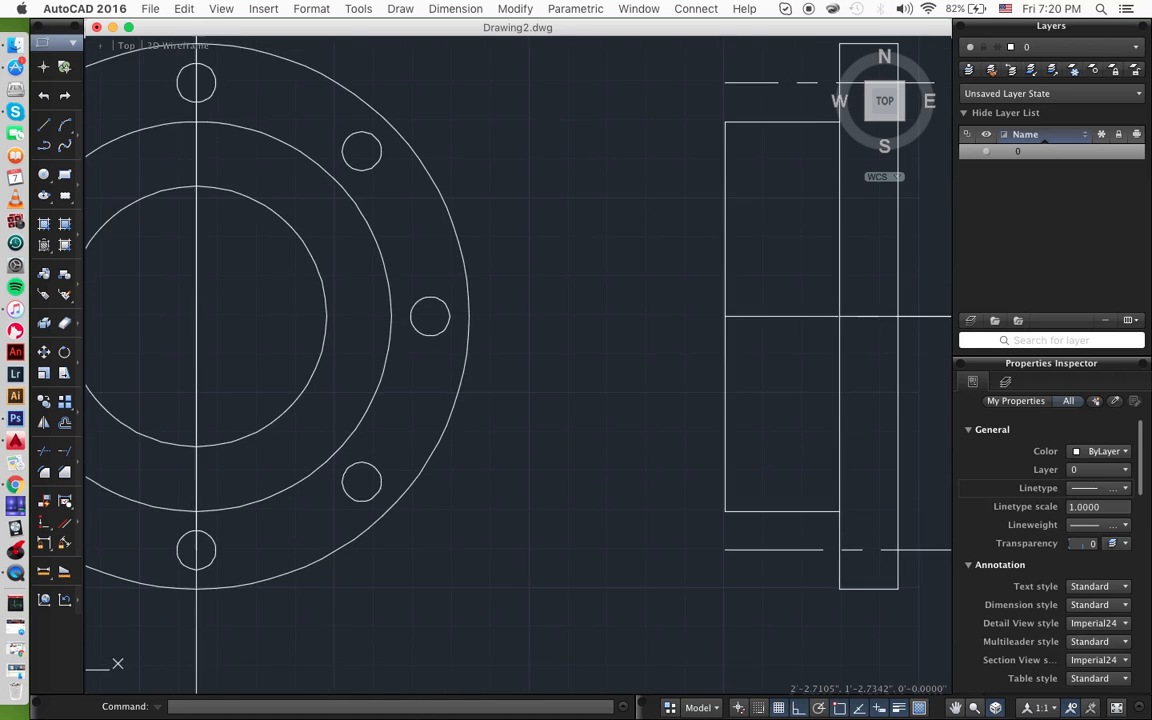
scroll(792, 375, left, 6)
scroll(792, 375, down, 1)
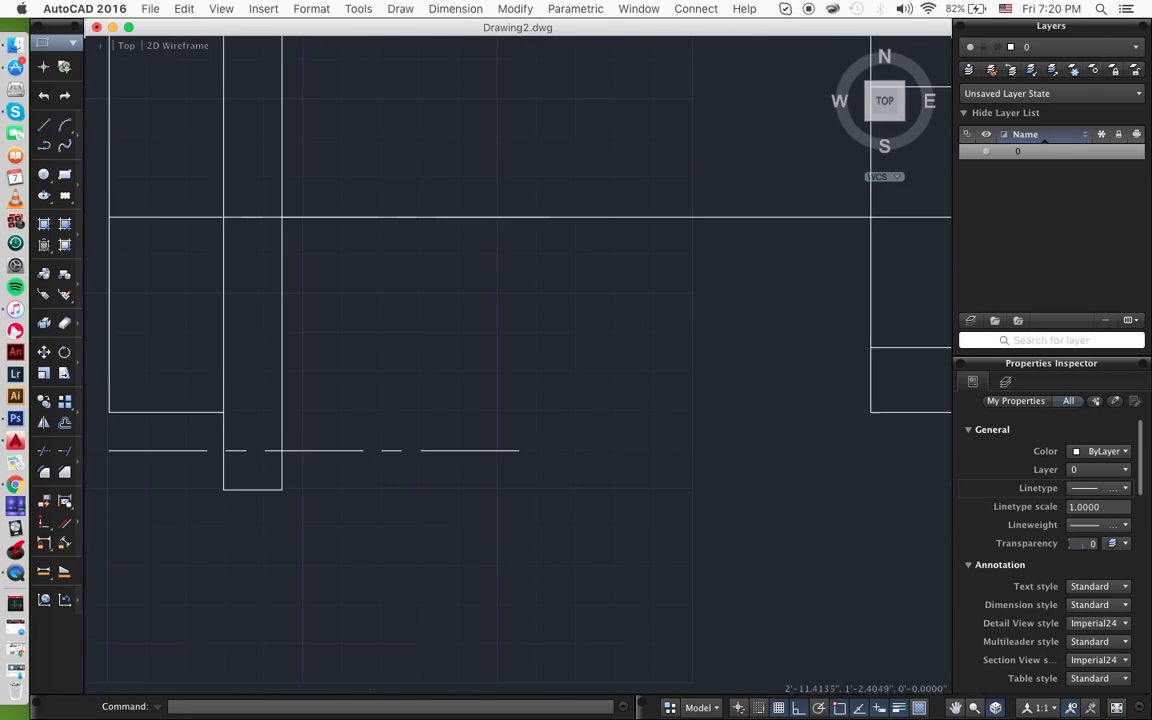
scroll(792, 375, right, 3)
scroll(740, 352, up, 2)
scroll(669, 385, right, 3)
click(528, 406)
text(offset)
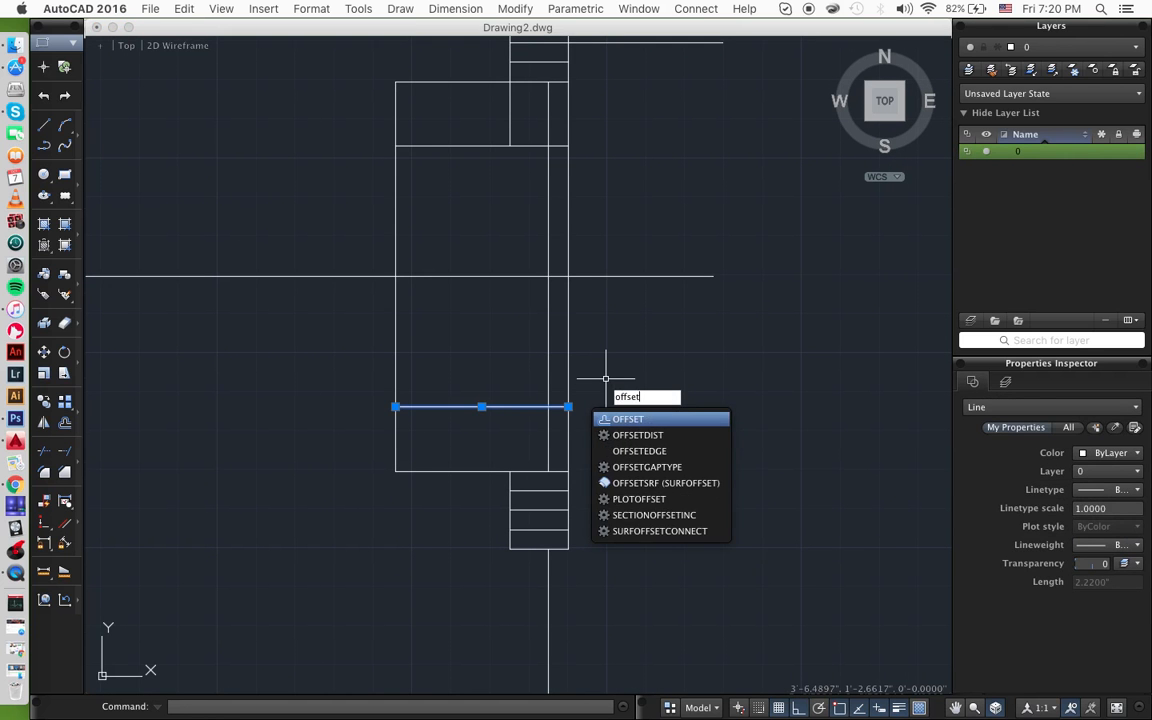
key(Return)
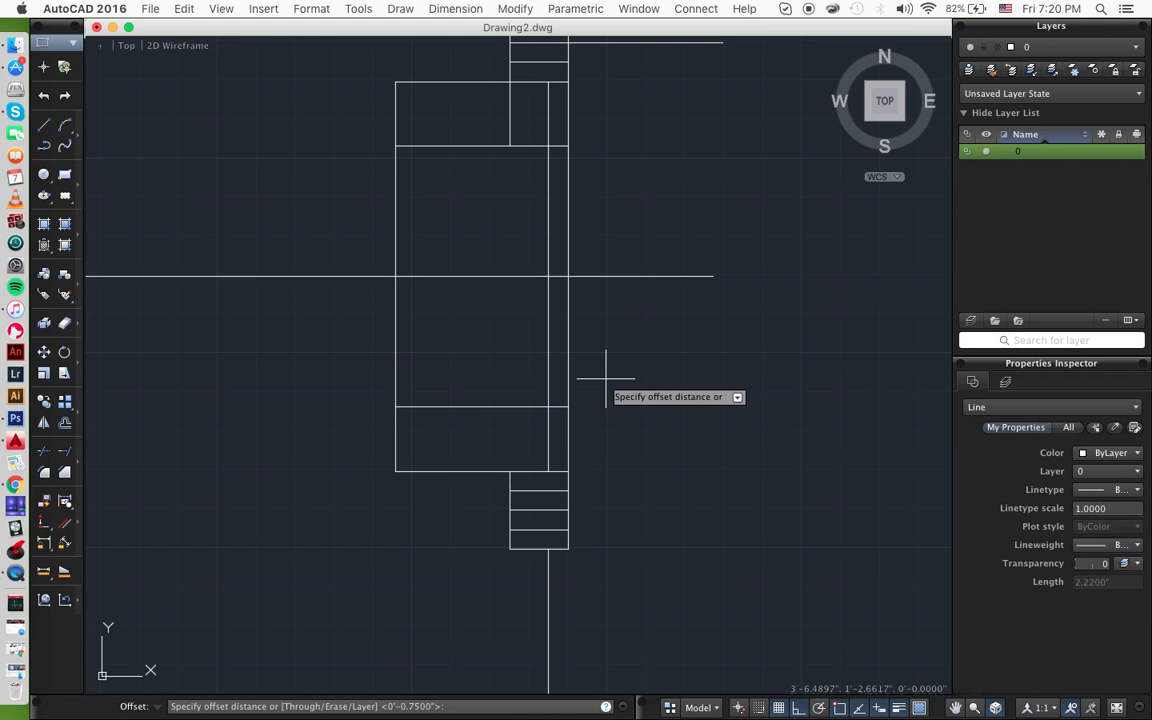
key(Escape)
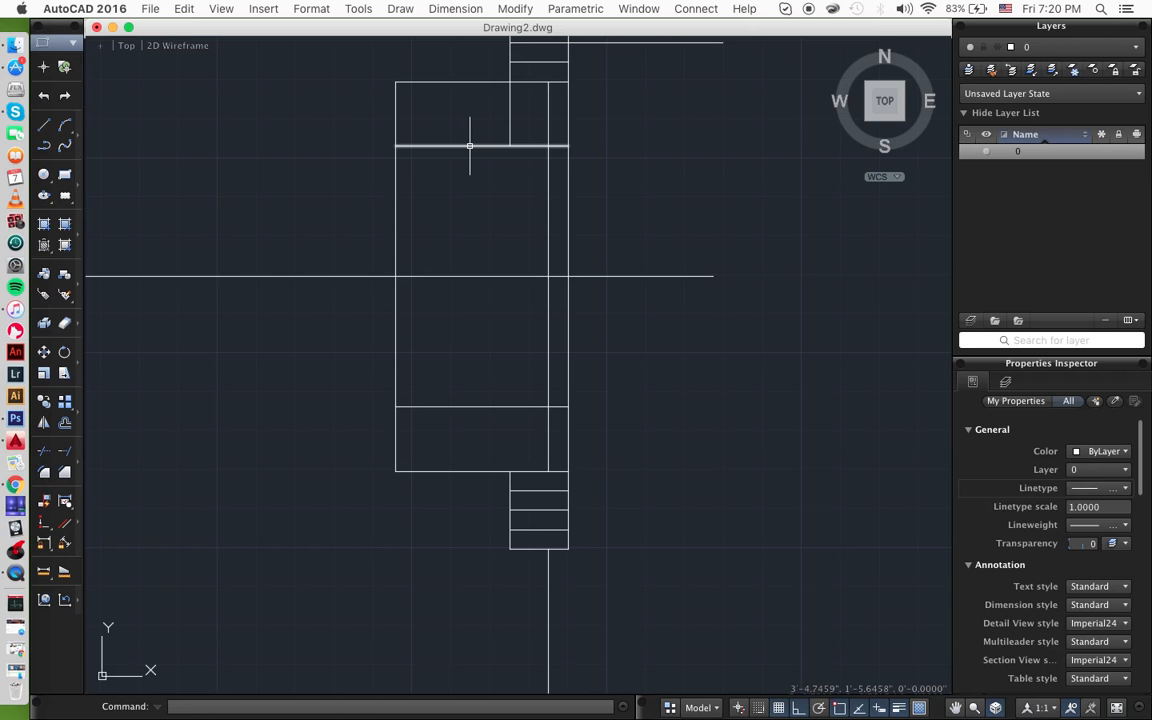
- Offset the upper and lower bore lines of the section view 0.1" outward, toward the hub's outer edges
click(469, 146)
text(offset)
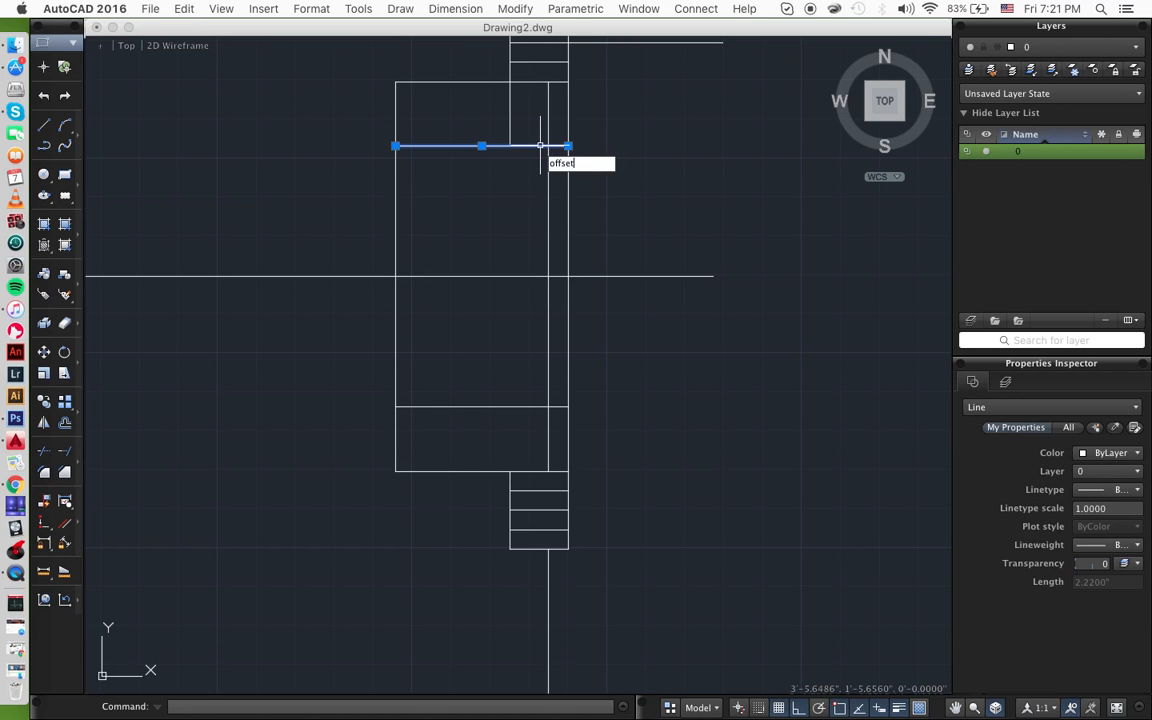
key(Return)
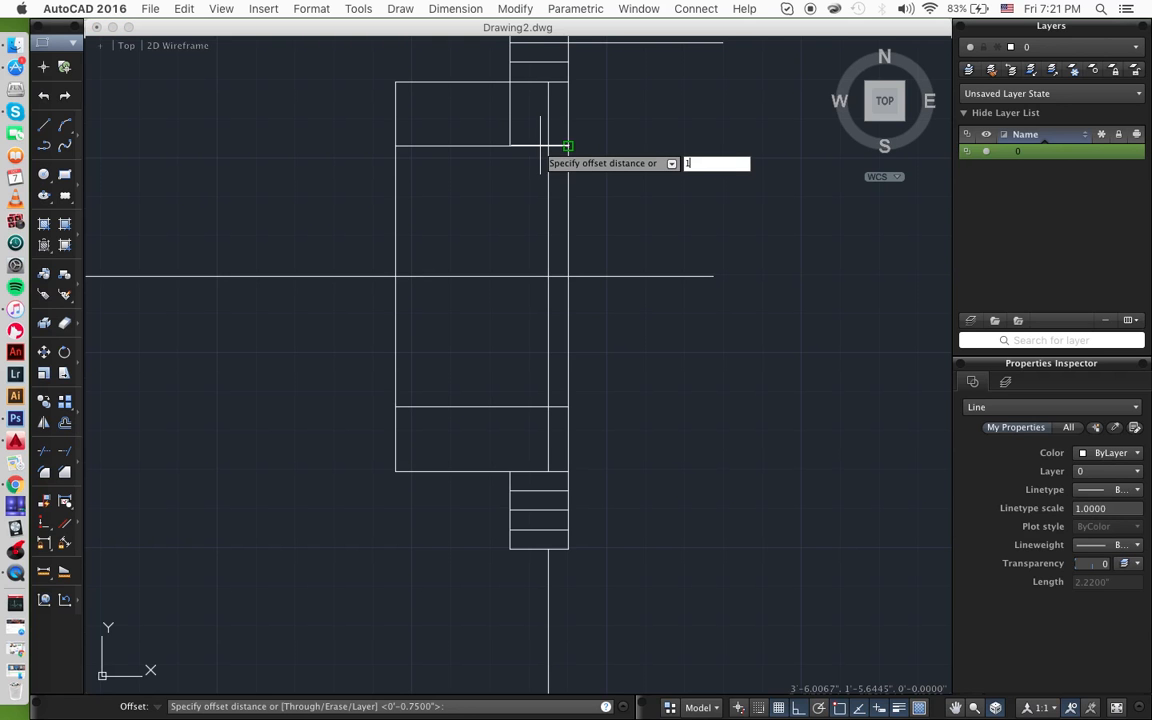
key(BackSpace)
text(05)
key(Return)
click(527, 145)
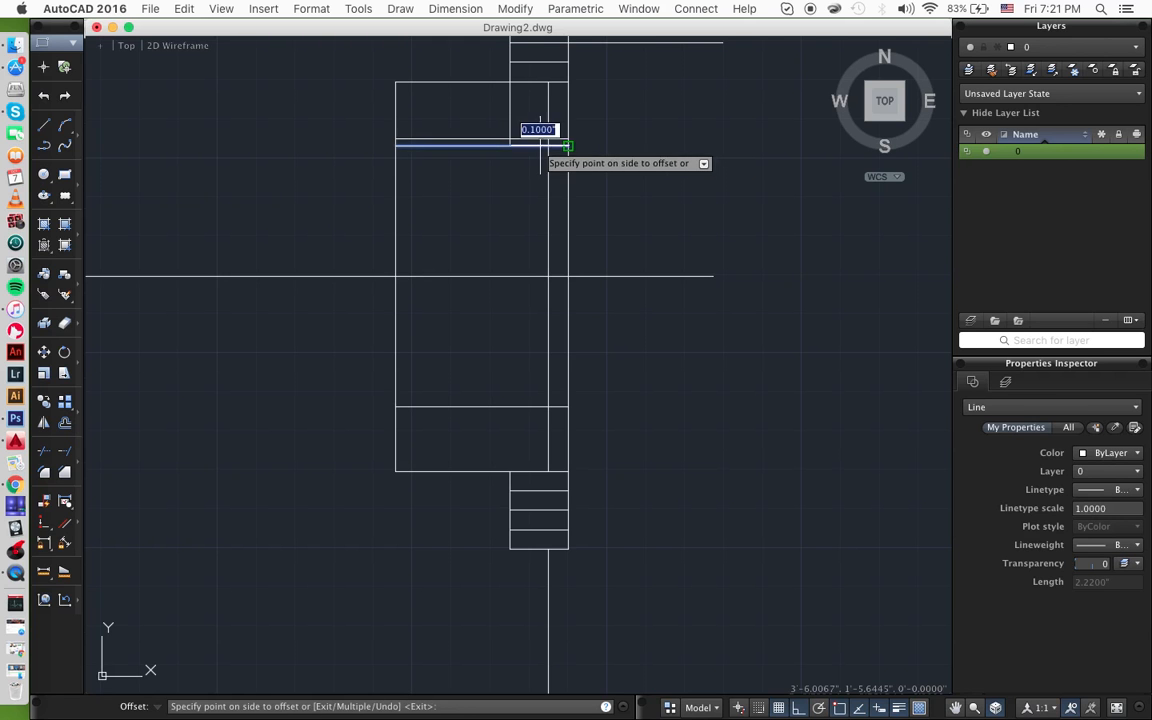
click(533, 123)
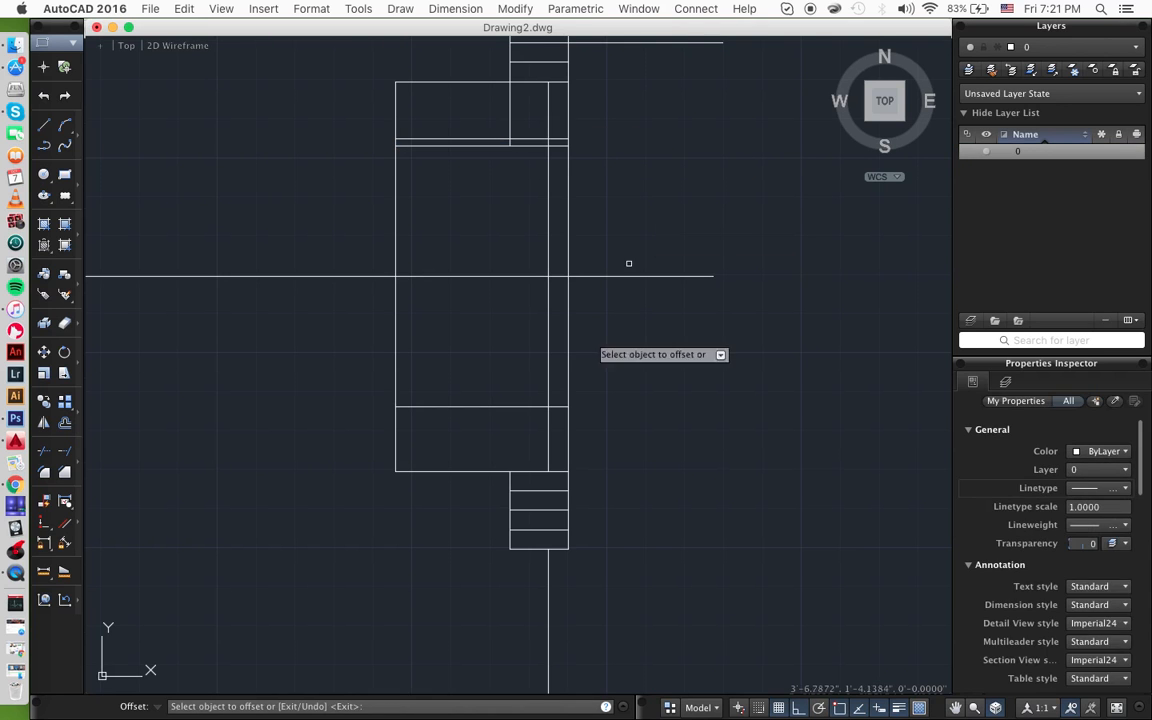
click(516, 407)
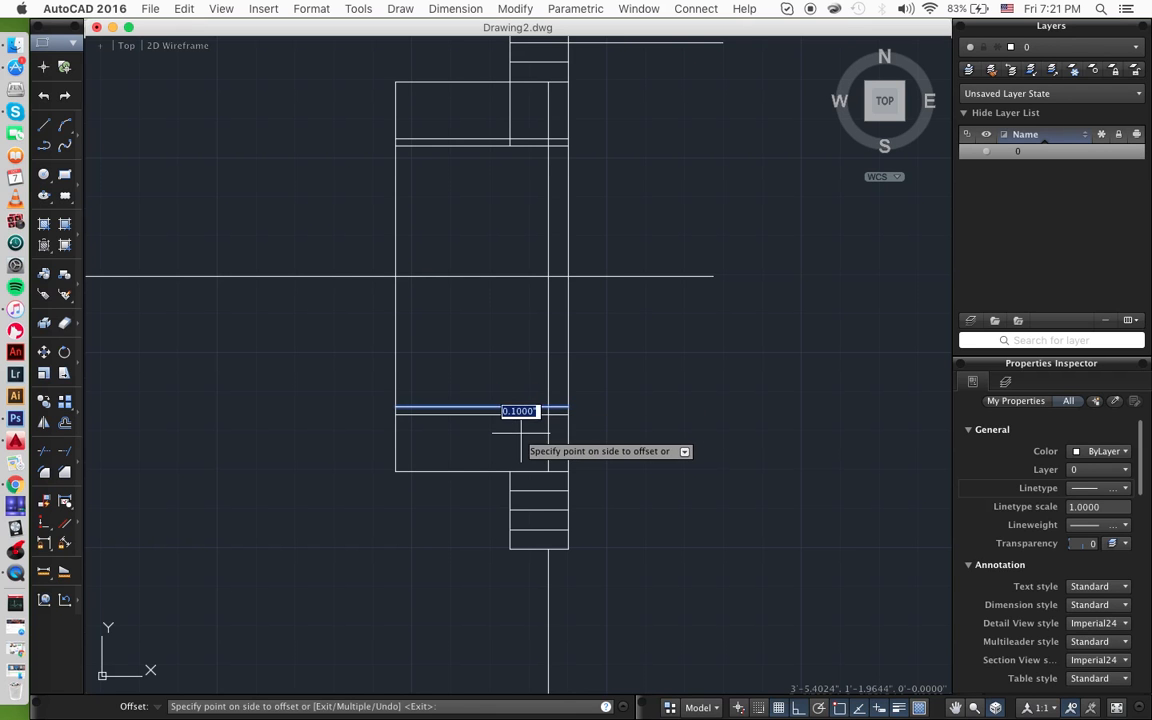
click(538, 423)
key(Return)
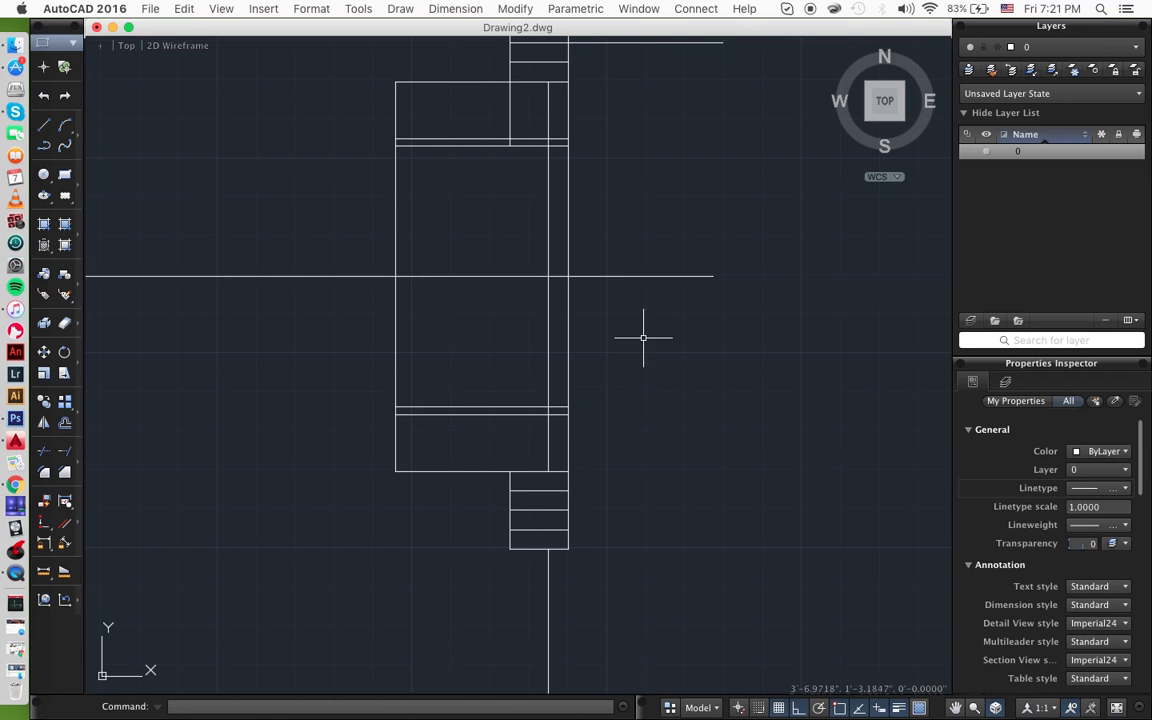
- Trim the lower offset line and inner vertical line to a corner, and cut the original bore line between flange face and inner vertical
drag(632, 65, 298, 533)
text(tr)
key(Return)
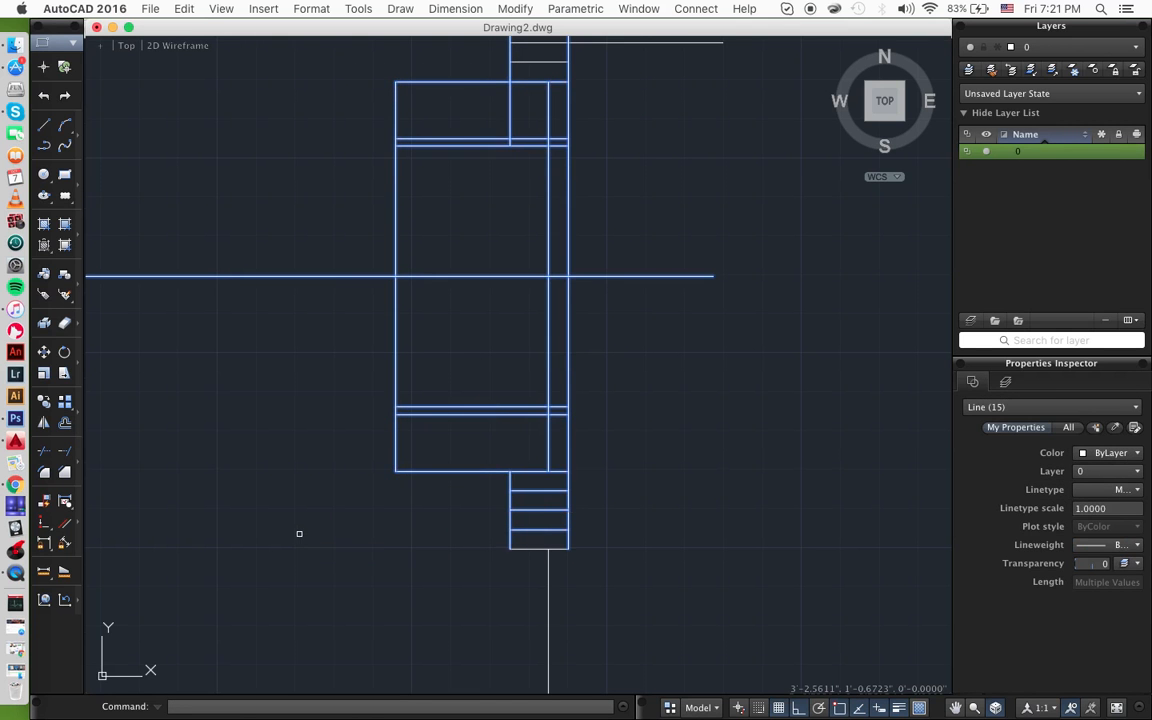
click(497, 408)
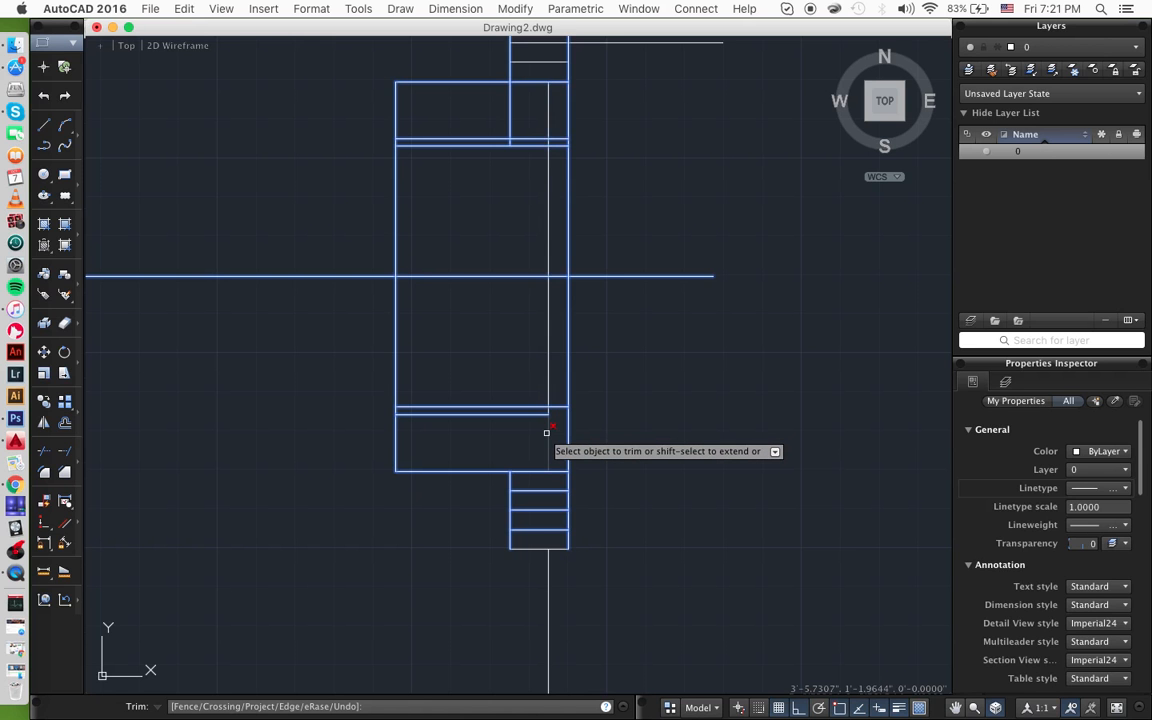
click(547, 432)
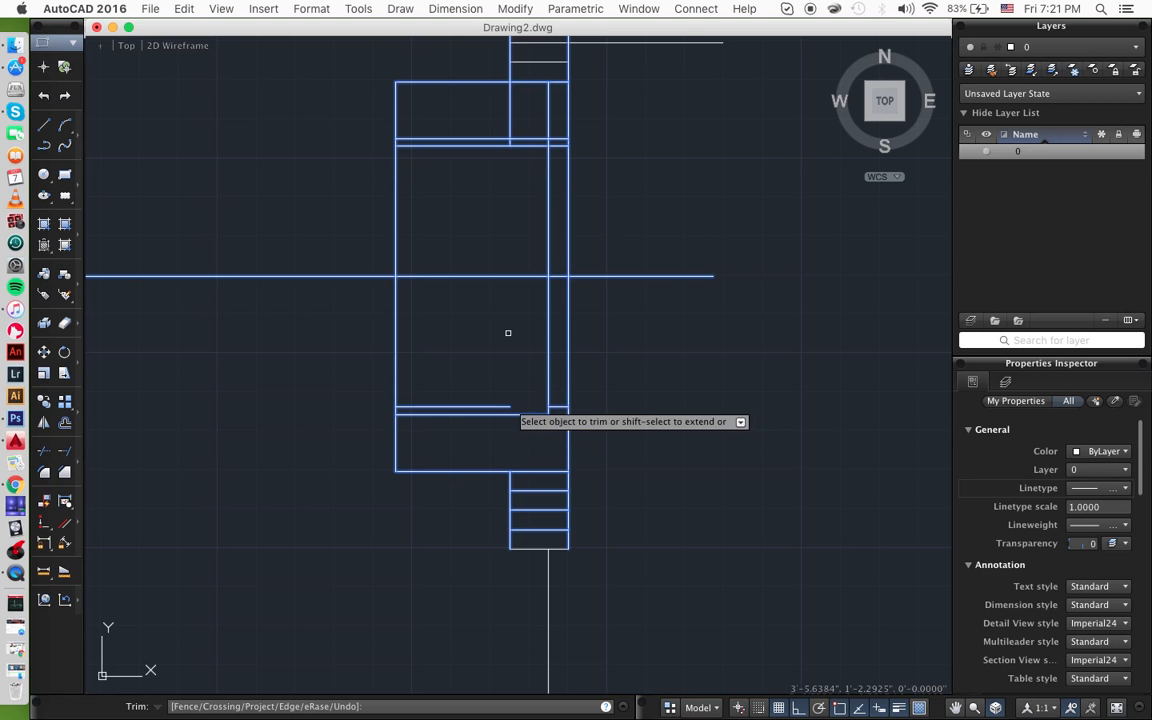
- Trim the upper bore step the same way and remove the flange's left face line inside the hub
scroll(557, 150, up, 5)
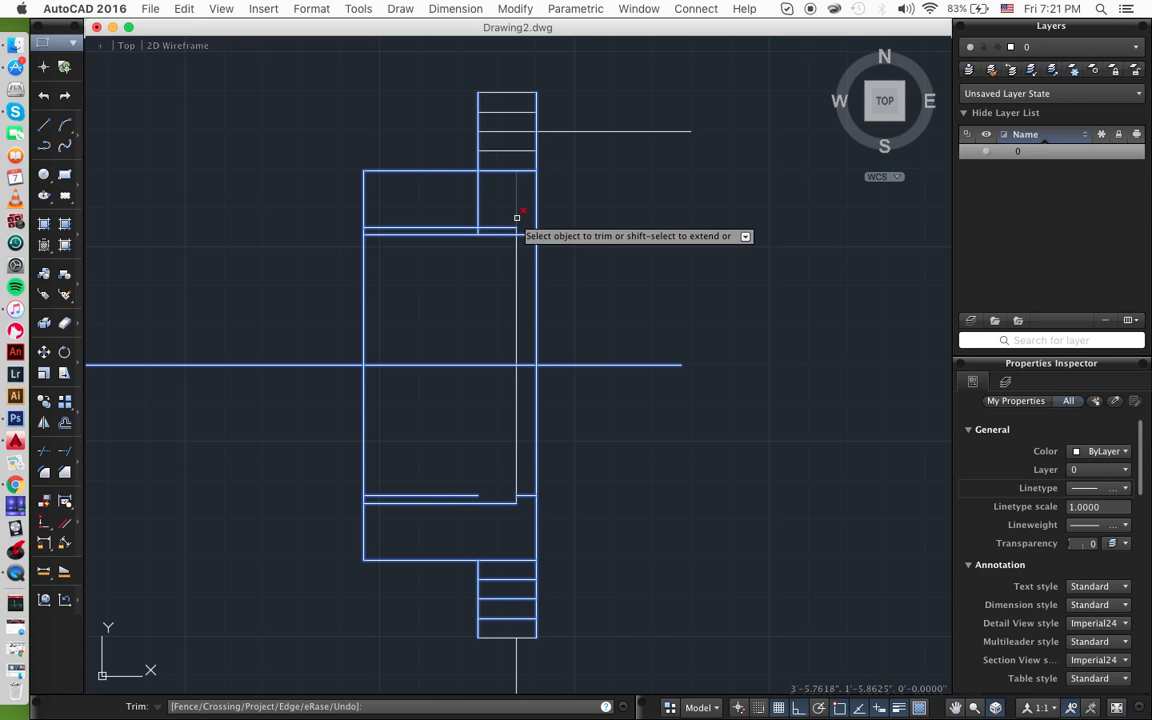
click(517, 217)
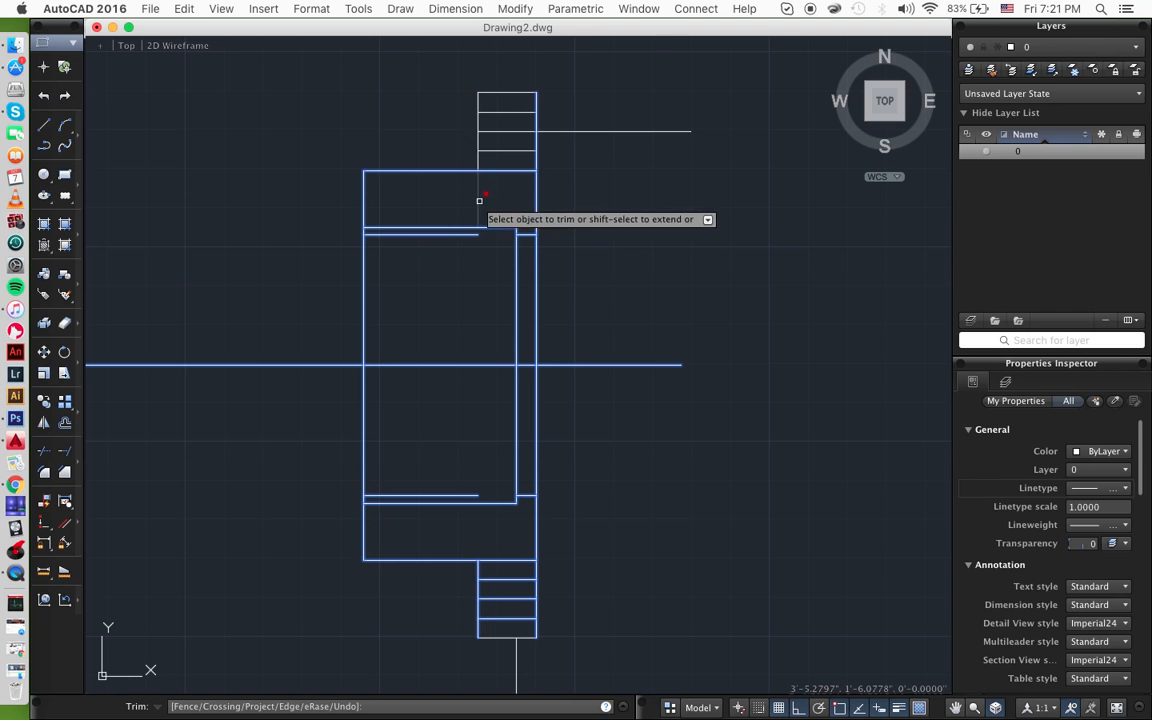
key(Escape)
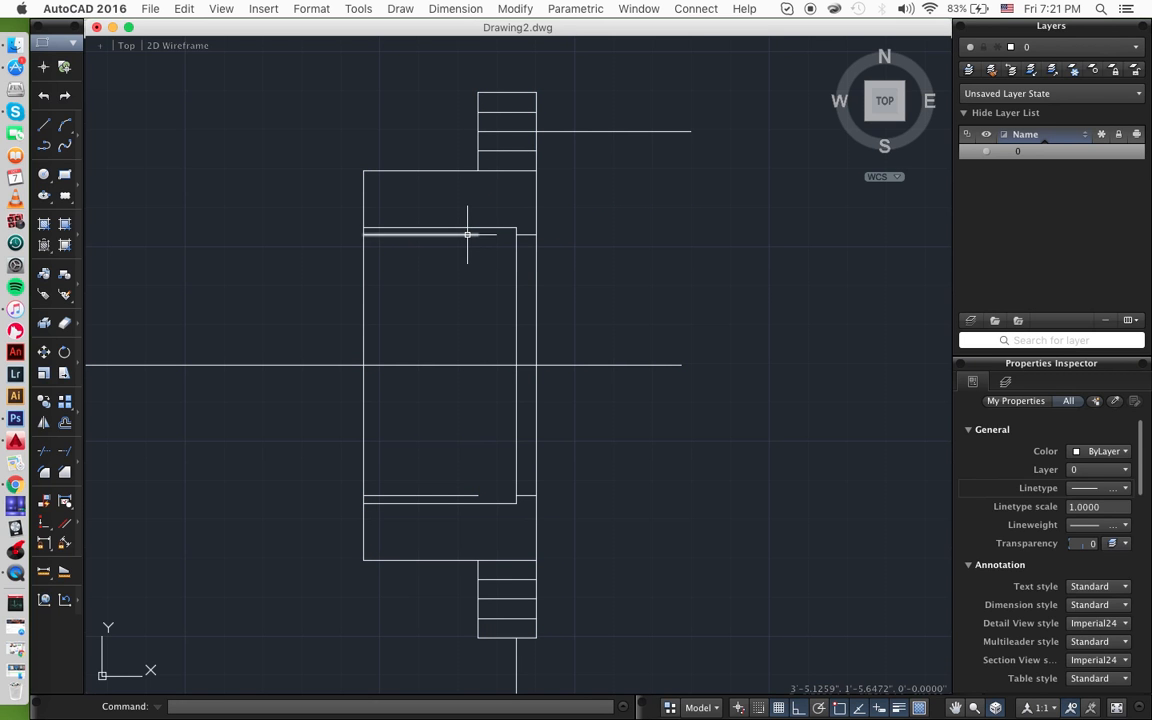
- Delete the two leftover original bore line segments starting at the hub's left face
click(467, 234)
click(464, 494)
key(Delete)
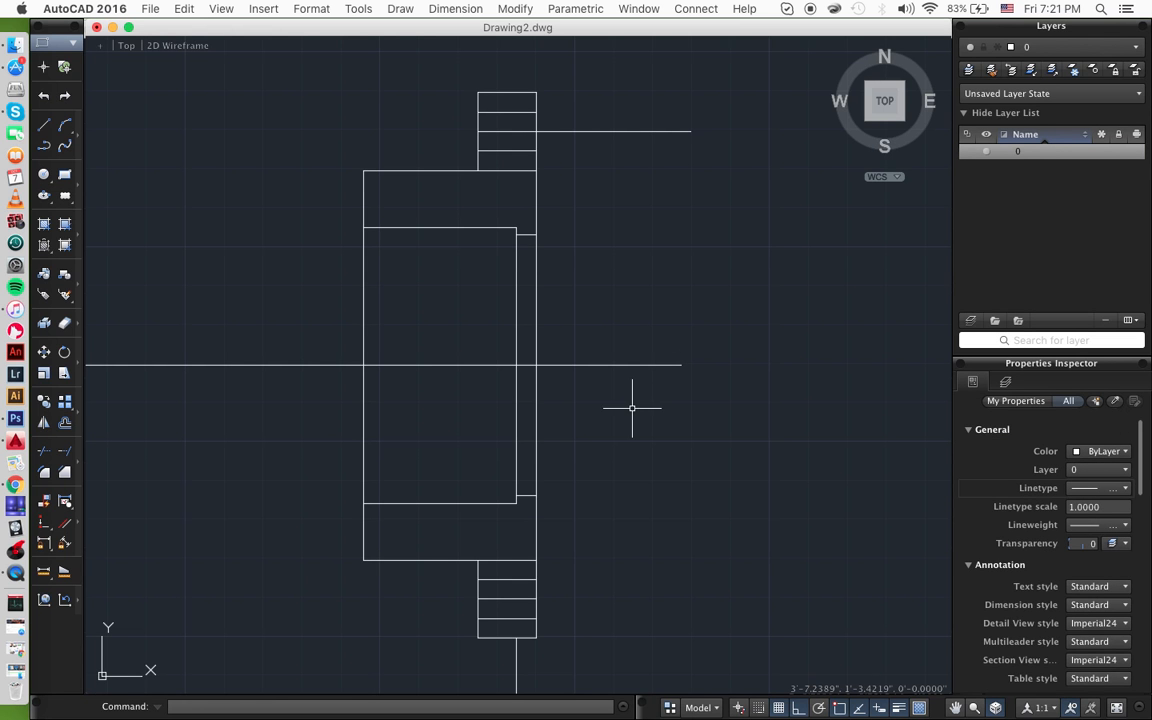
- Set the linetype of the section view's main horizontal centerline to CENTER
middle_drag(595, 467, 603, 459)
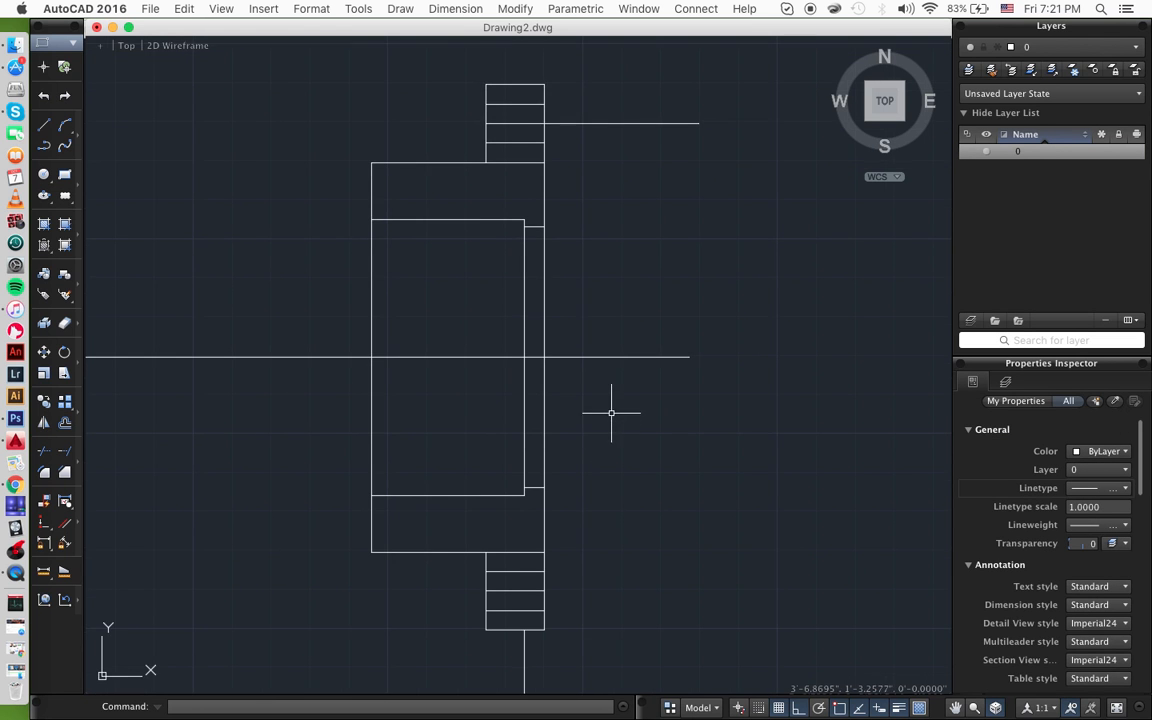
click(633, 356)
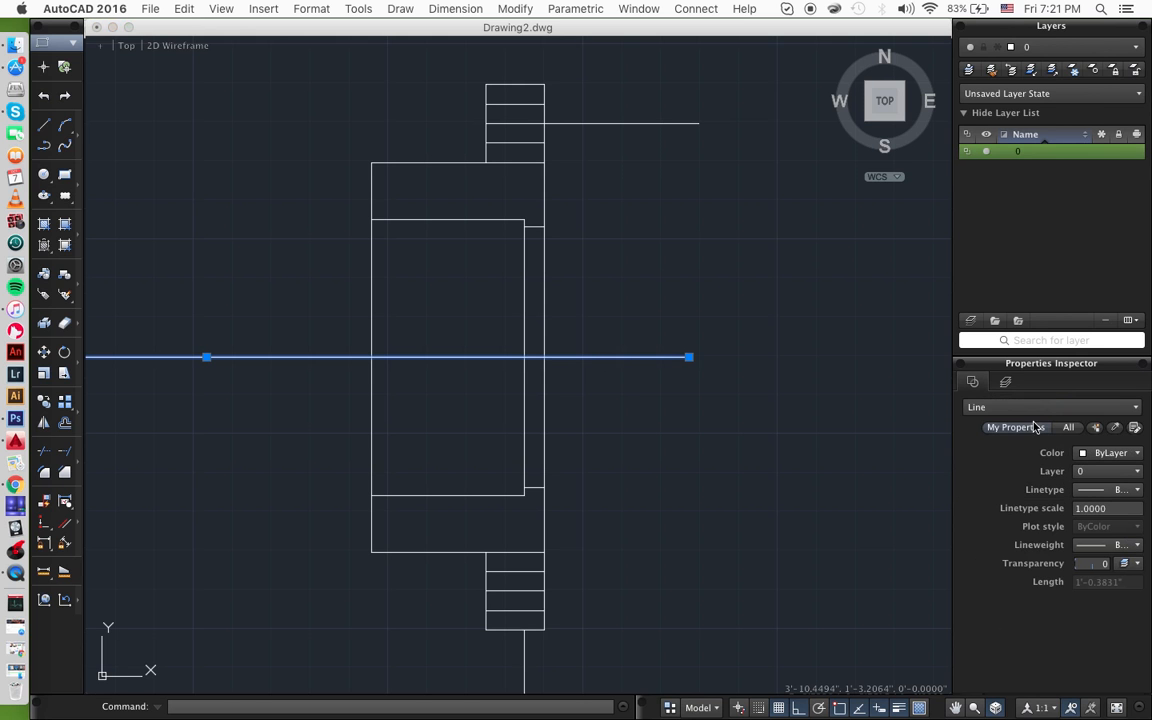
click(1113, 490)
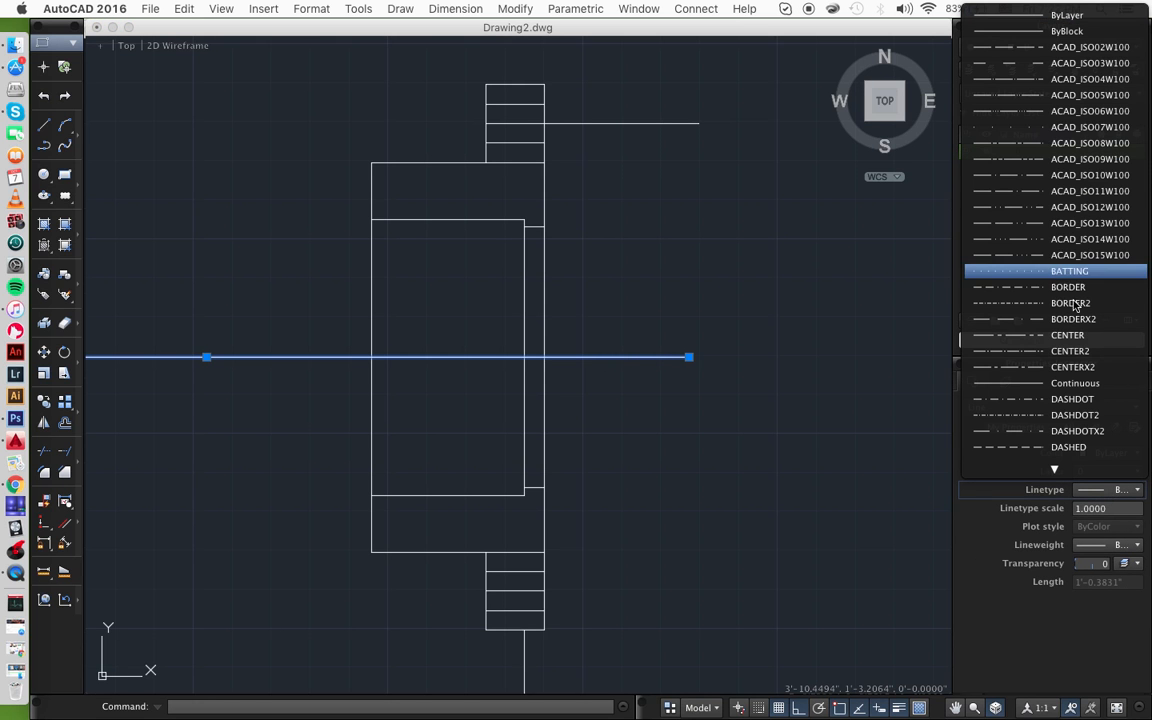
click(1042, 336)
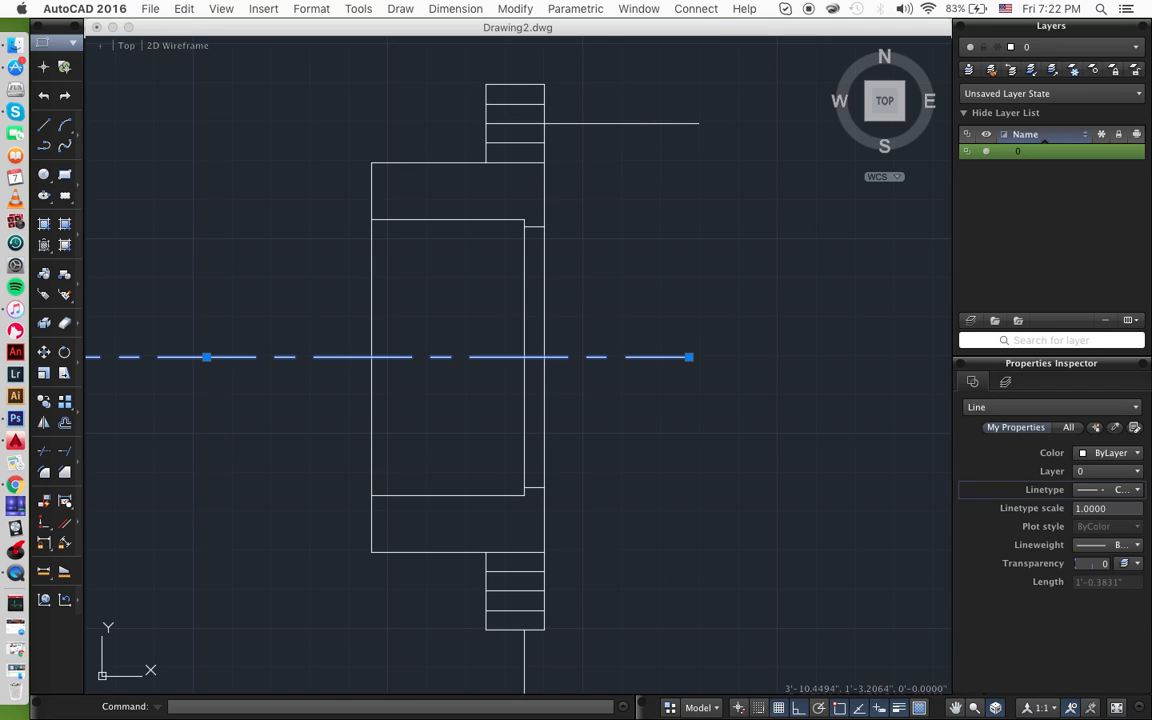
click(607, 124)
key(Escape)
- Draw a horizontal line from the right end of the upper bolt hole's centerline through the flange to just beyond the hub's left face
text(l)
key(Return)
click(697, 124)
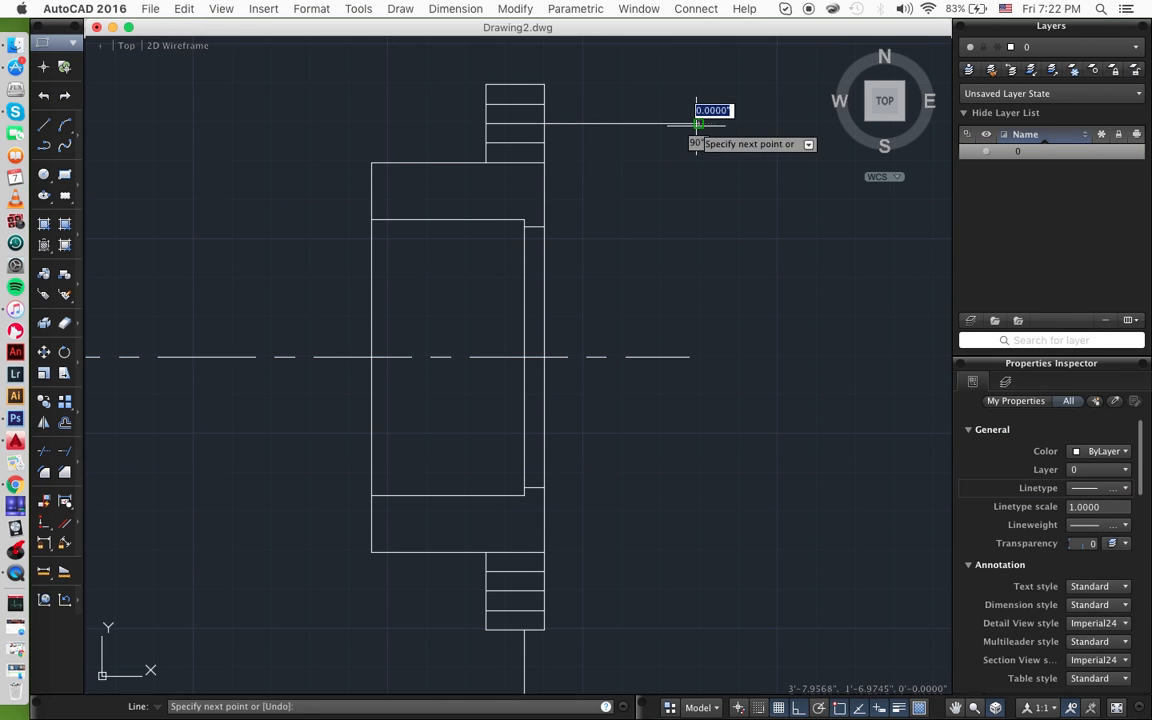
click(346, 108)
key(Return)
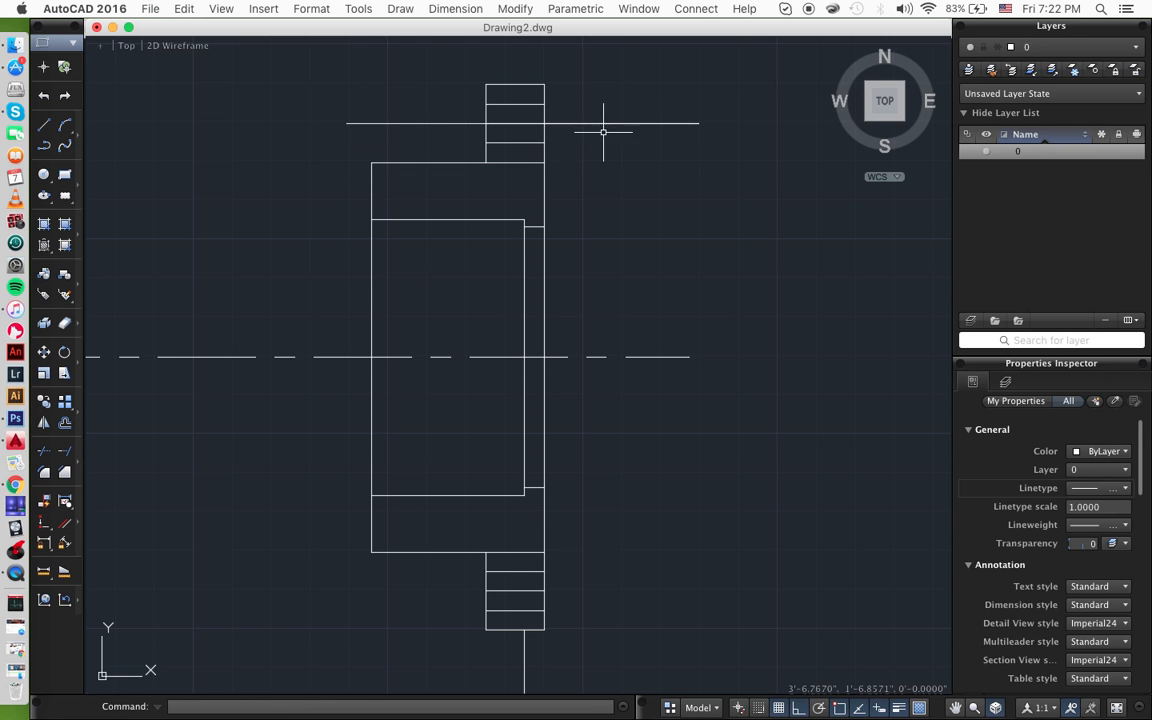
click(643, 97)
click(621, 180)
click(673, 178)
scroll(673, 146, left, 1)
key(Escape)
key(Escape)
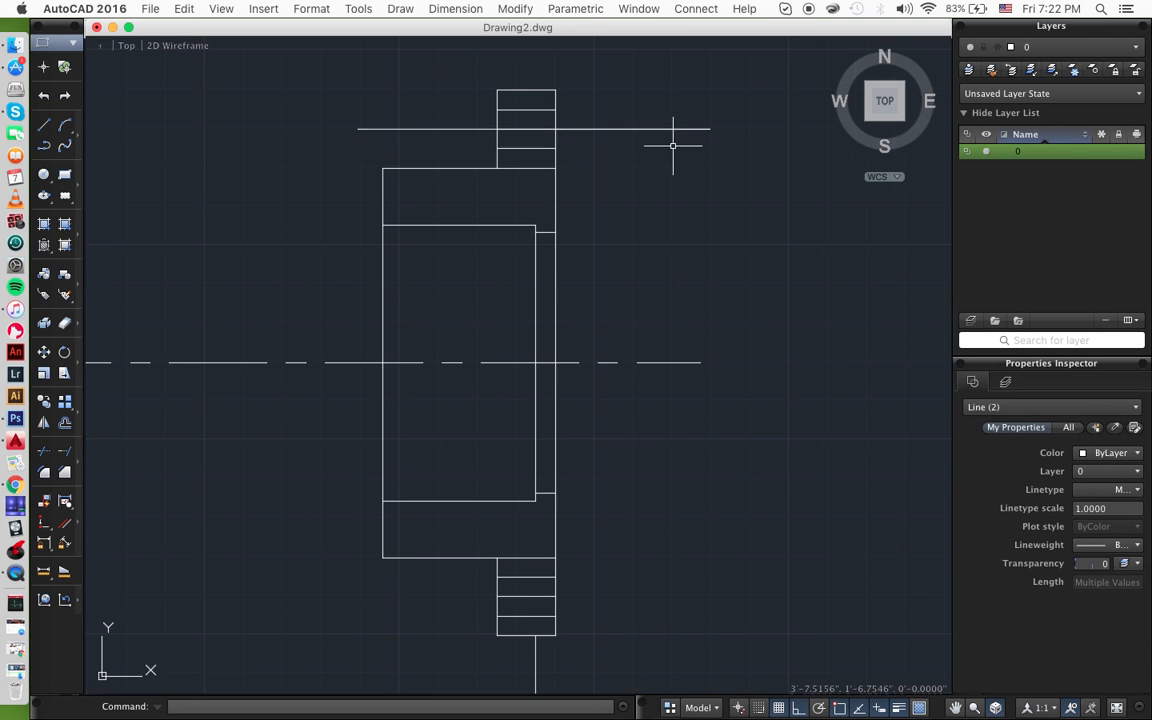
- Delete the upper bolt hole's long axis line and redraw its left part from the flange's left face to just beyond the hub's left face
click(648, 128)
key(Delete)
key(Return)
click(497, 128)
click(362, 128)
key(Return)
- Replace the upper bolt hole's right axis line with a horizontal line about 2.88" long, starting at the flange's left face
click(624, 128)
key(Delete)
text(l)
key(Return)
click(497, 128)
click(722, 128)
key(Return)
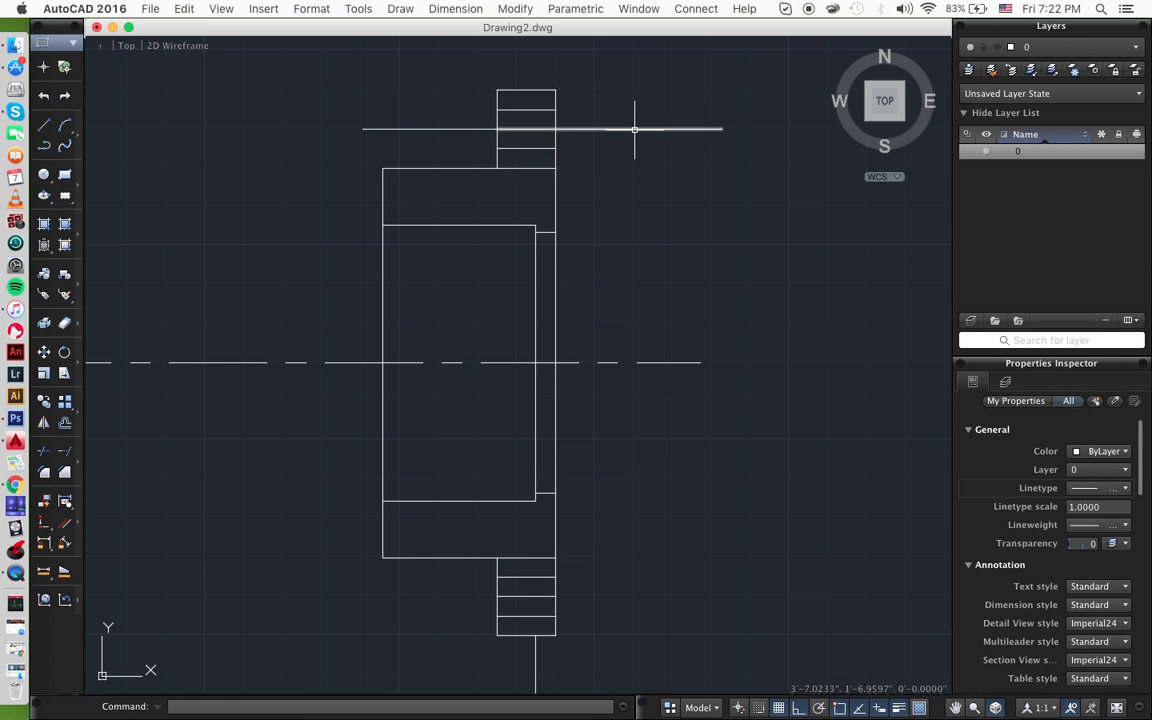
click(634, 128)
text(joi)
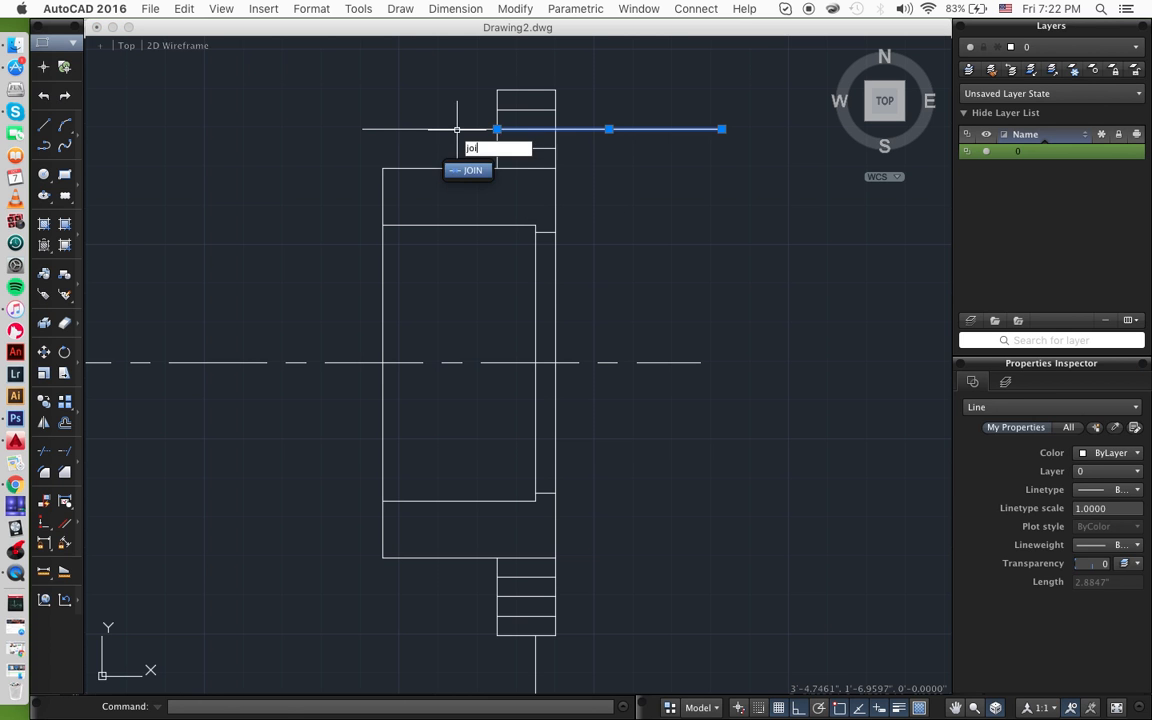
key(Return)
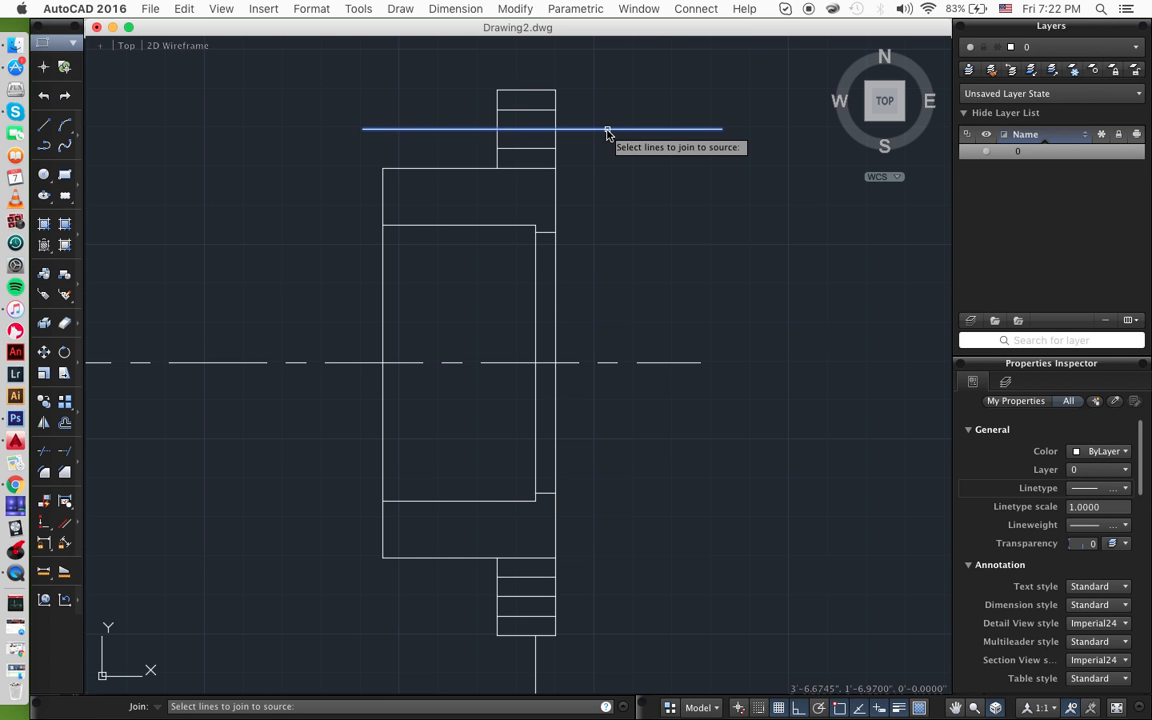
text(jo)
key(Return)
key(Escape)
- Delete the two axis line segments of the upper bolt hole and undo that deletion
click(615, 129)
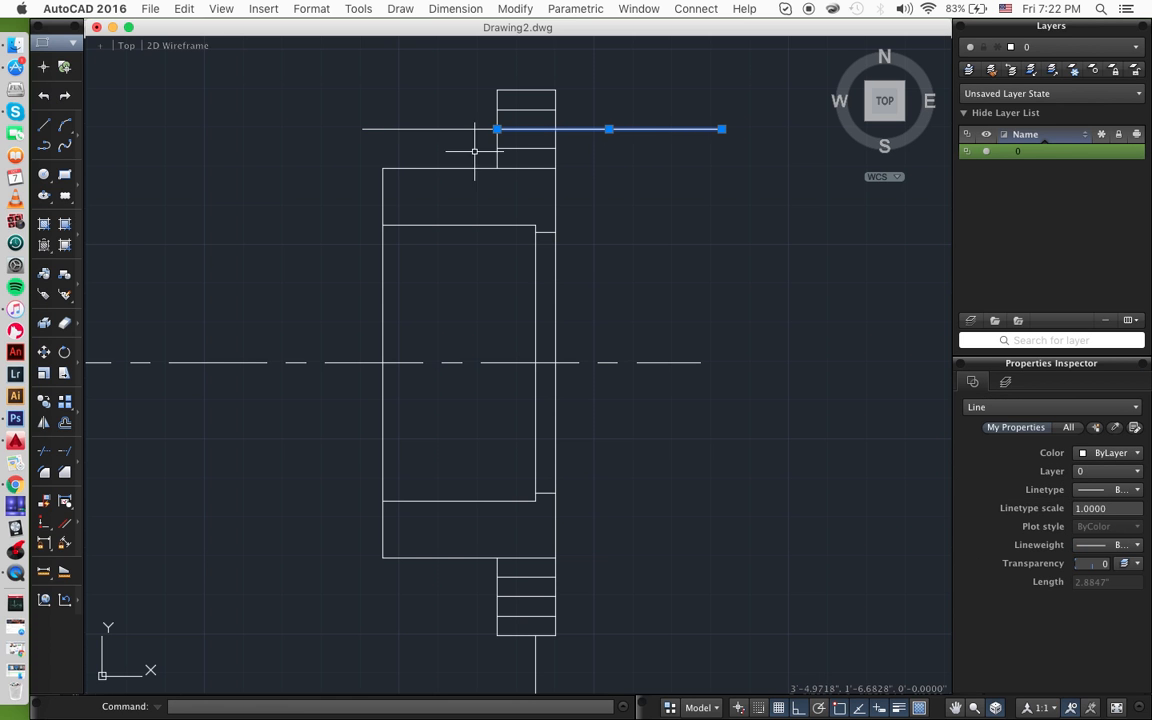
click(459, 122)
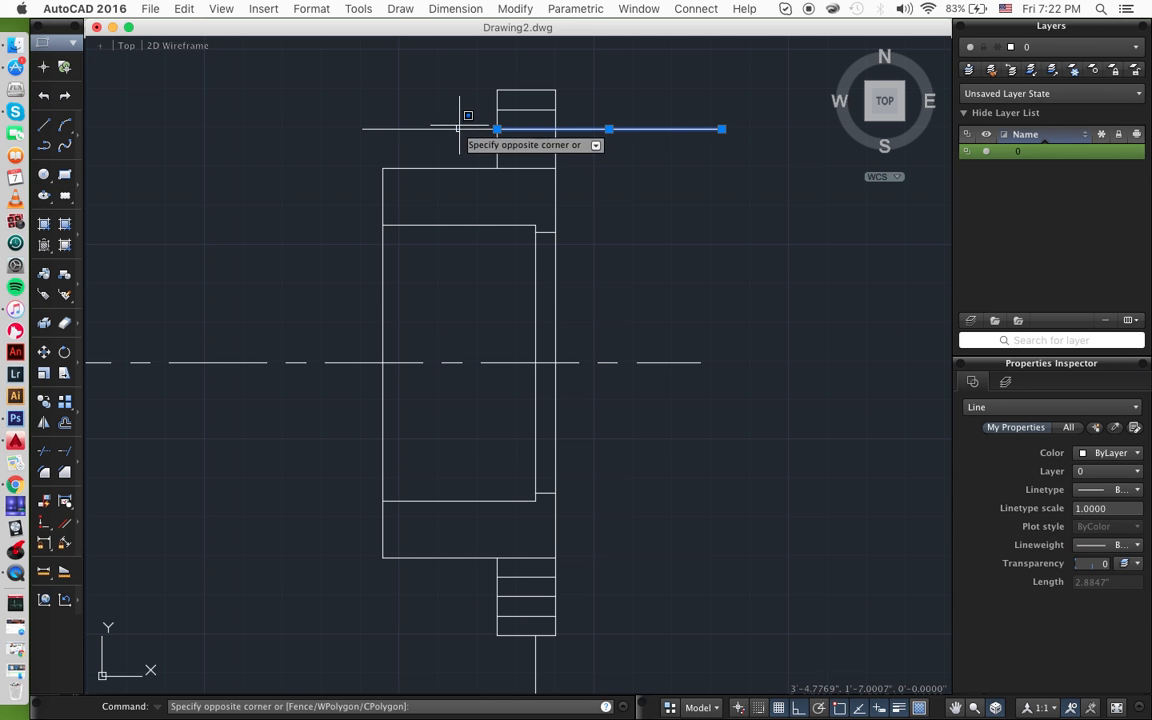
click(460, 128)
key(Delete)
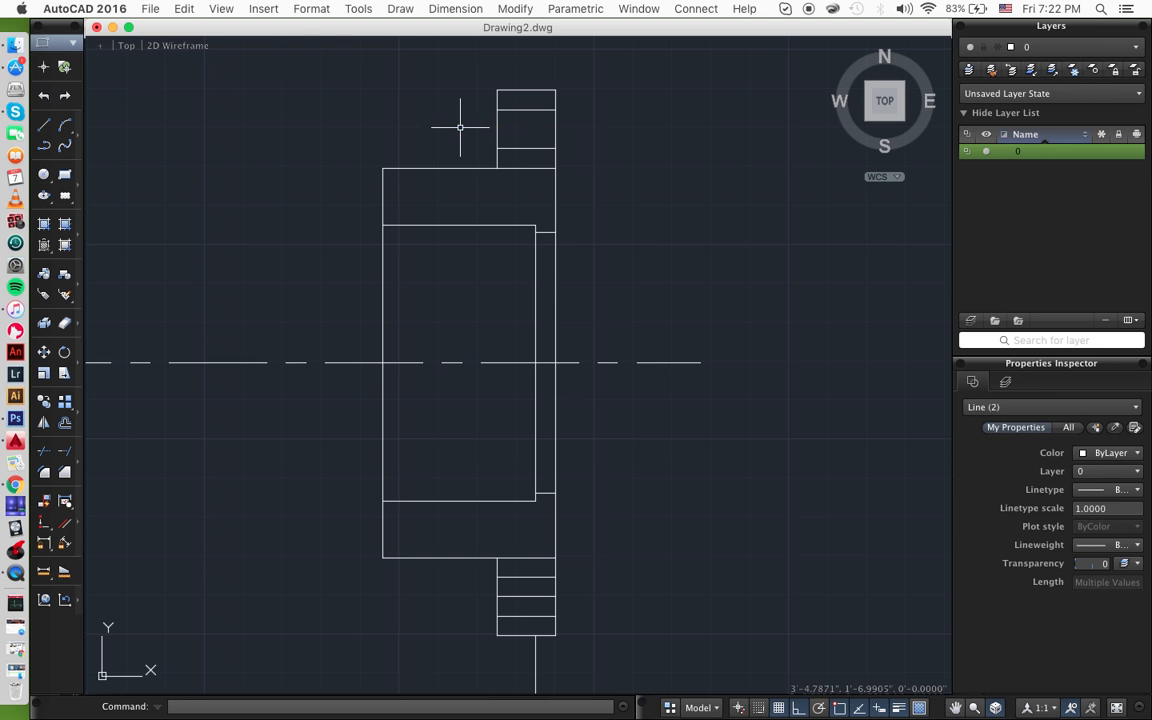
key(super+z)
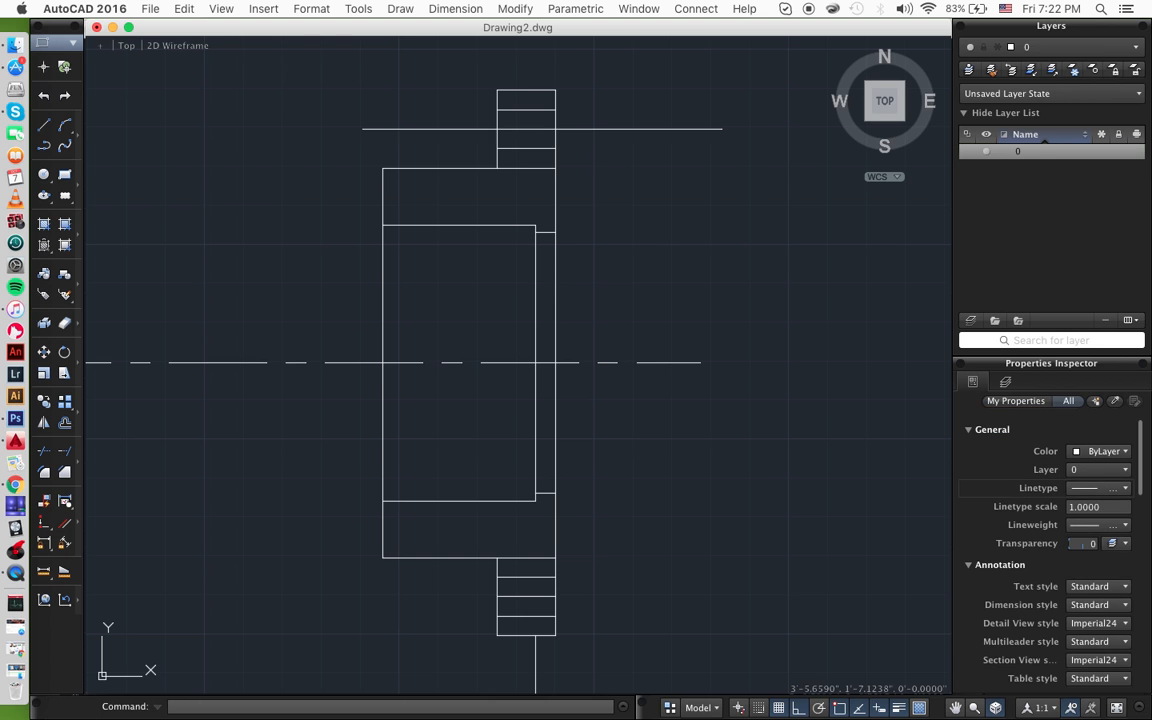
- Join the left and right axis segments of the section view's upper bolt hole into one line
click(463, 128)
key(Escape)
click(488, 128)
click(528, 128)
text(join)
key(Return)
- Set the linetype of the joined upper bolt hole axis to CENTER
click(554, 129)
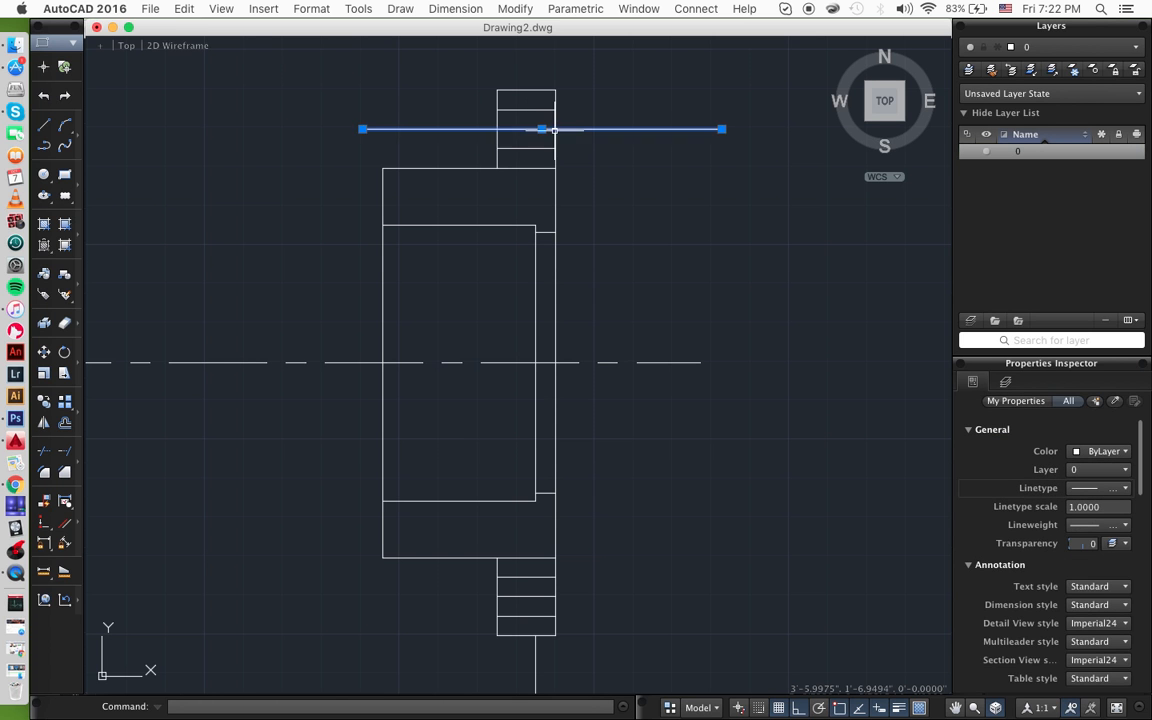
click(1119, 491)
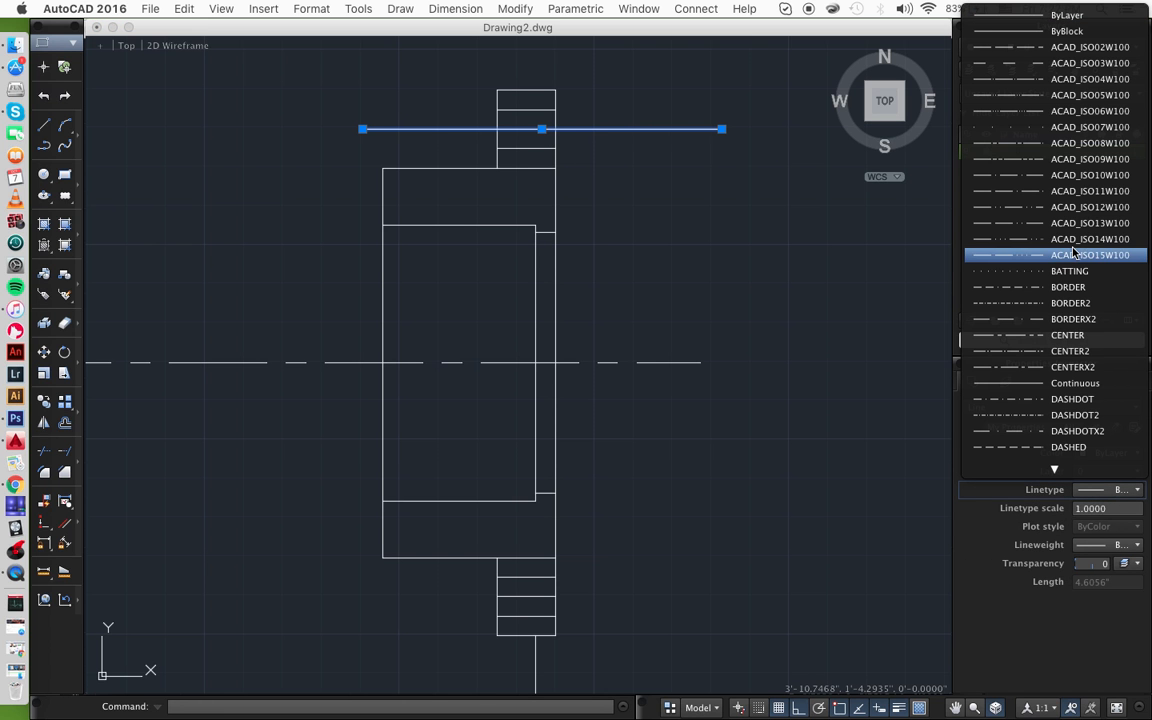
click(1055, 336)
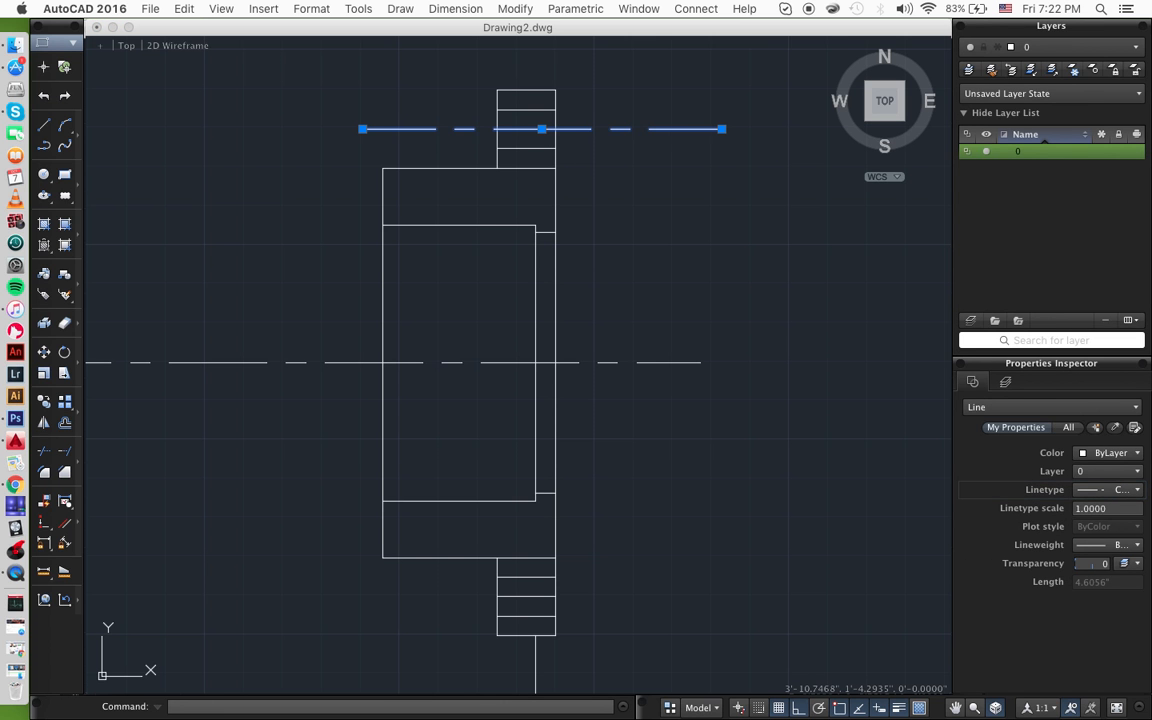
key(Escape)
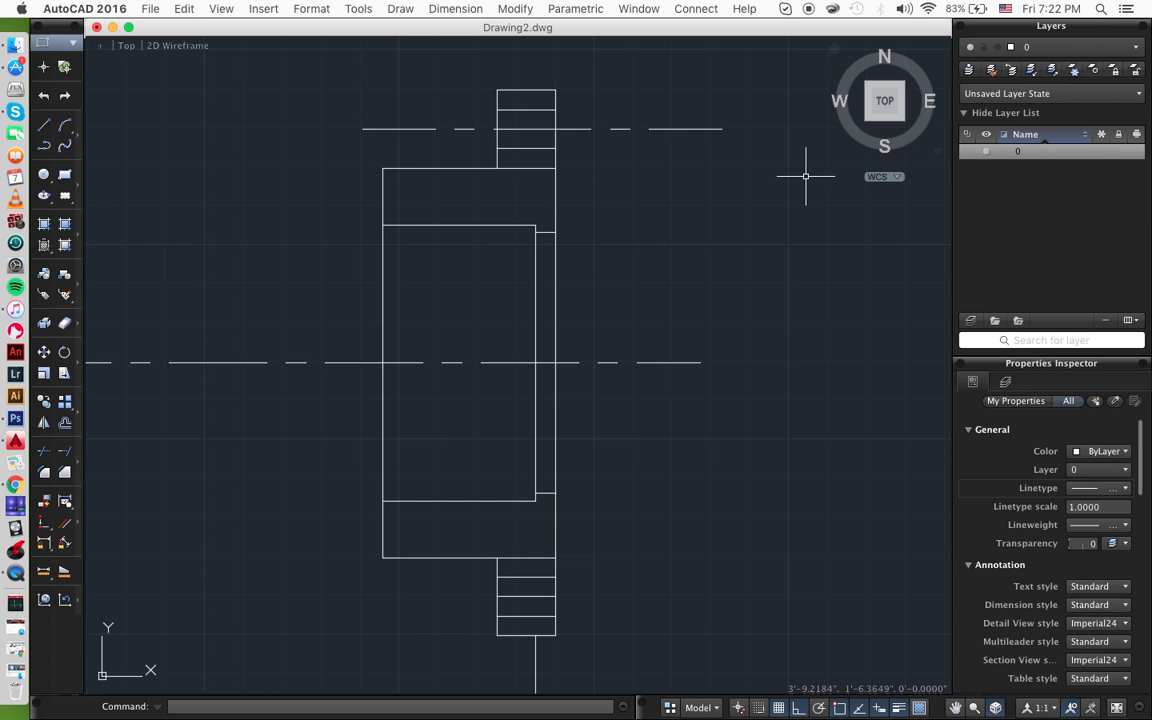
- Draw a horizontal line from the lower bolt hole's axis at the flange's left face to just beyond the hub's left face
scroll(628, 254, up, 5)
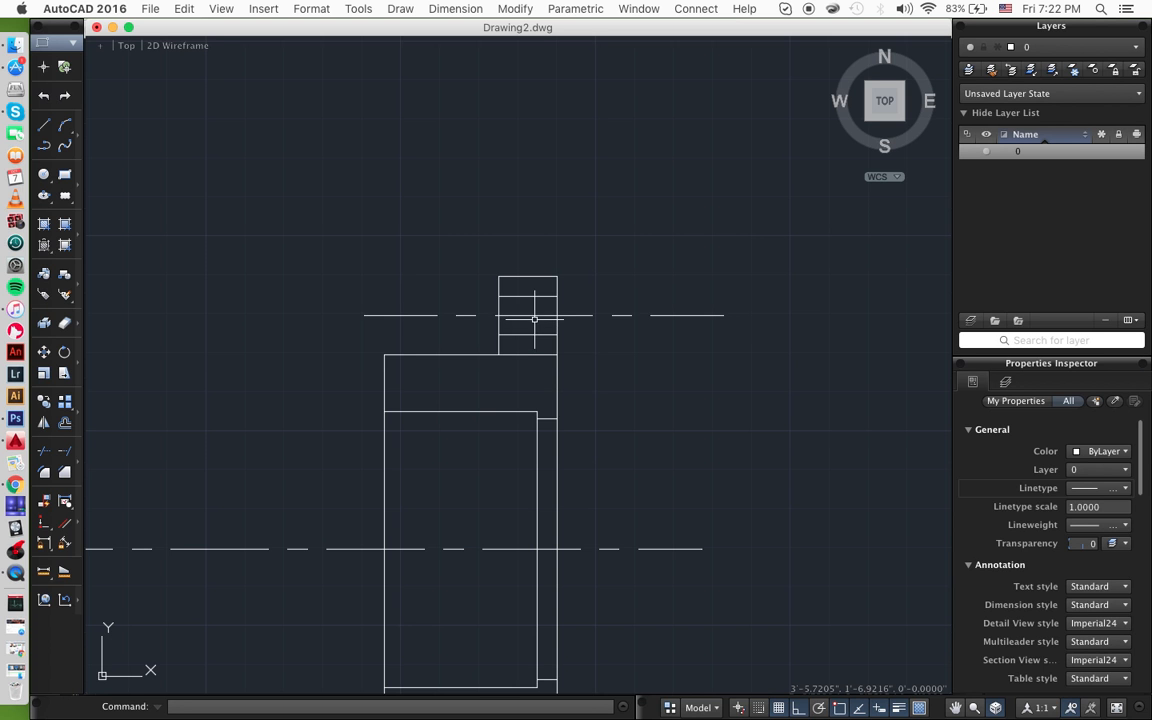
scroll(514, 300, down, 7)
text(l)
key(Return)
click(484, 520)
click(369, 519)
key(Return)
- Extend the lower bolt hole's axis with a horizontal line from the flange's right face well out beyond the part
text(l)
key(Return)
click(542, 520)
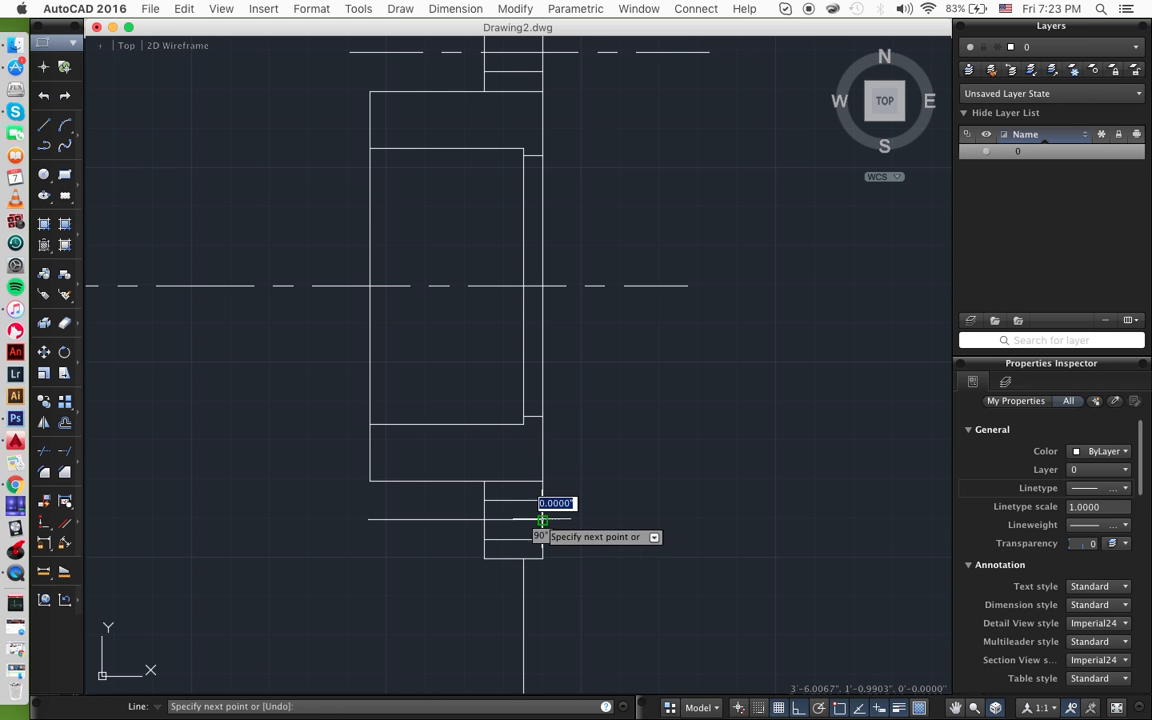
click(723, 495)
key(Return)
- Join the three axis segments of the lower bolt hole into one line
click(654, 518)
click(501, 520)
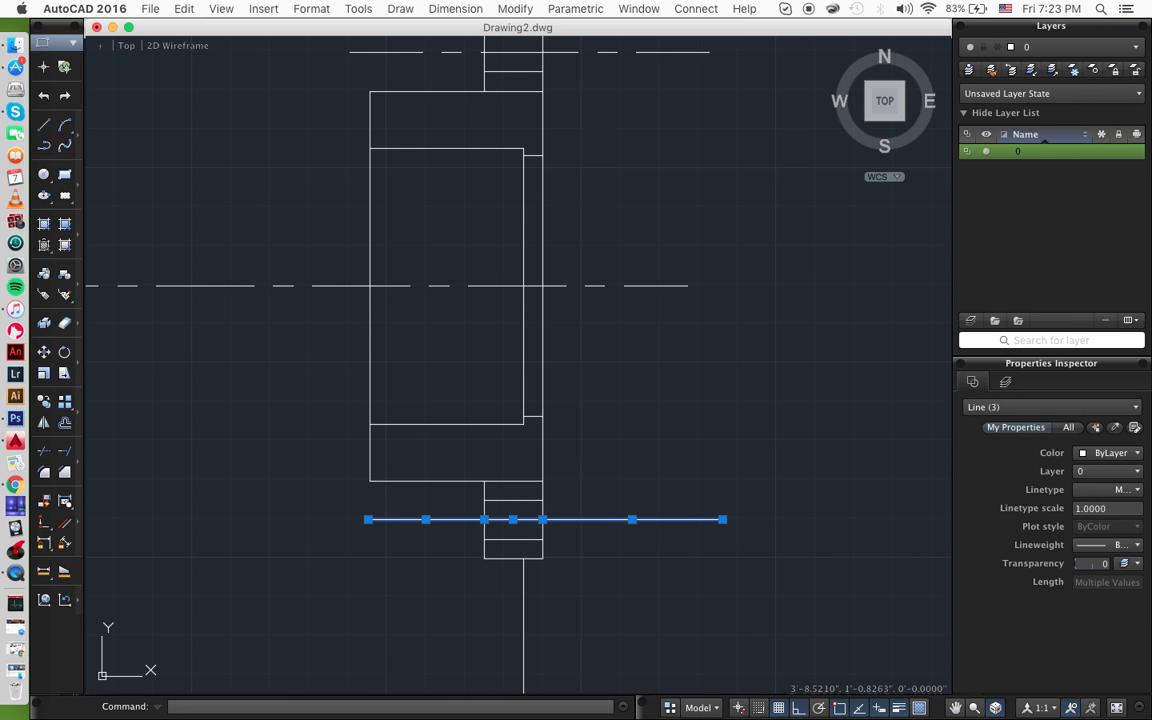
key(Escape)
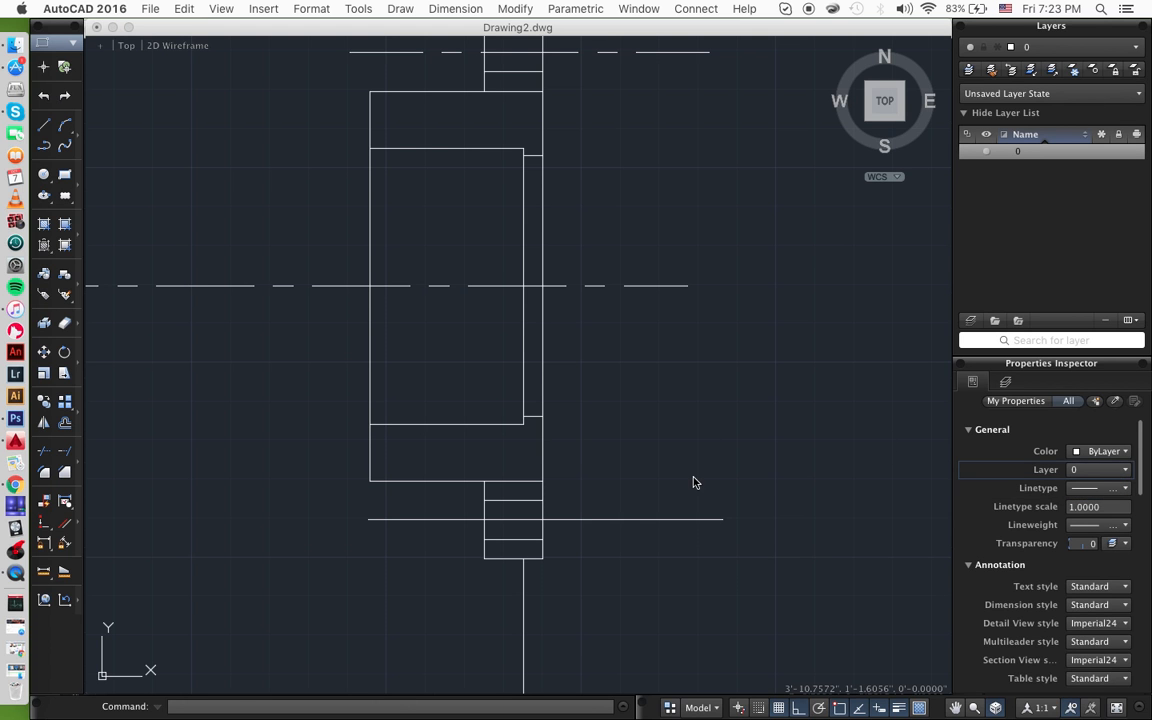
- Set the linetype of the joined lower bolt hole axis to CENTER
click(652, 520)
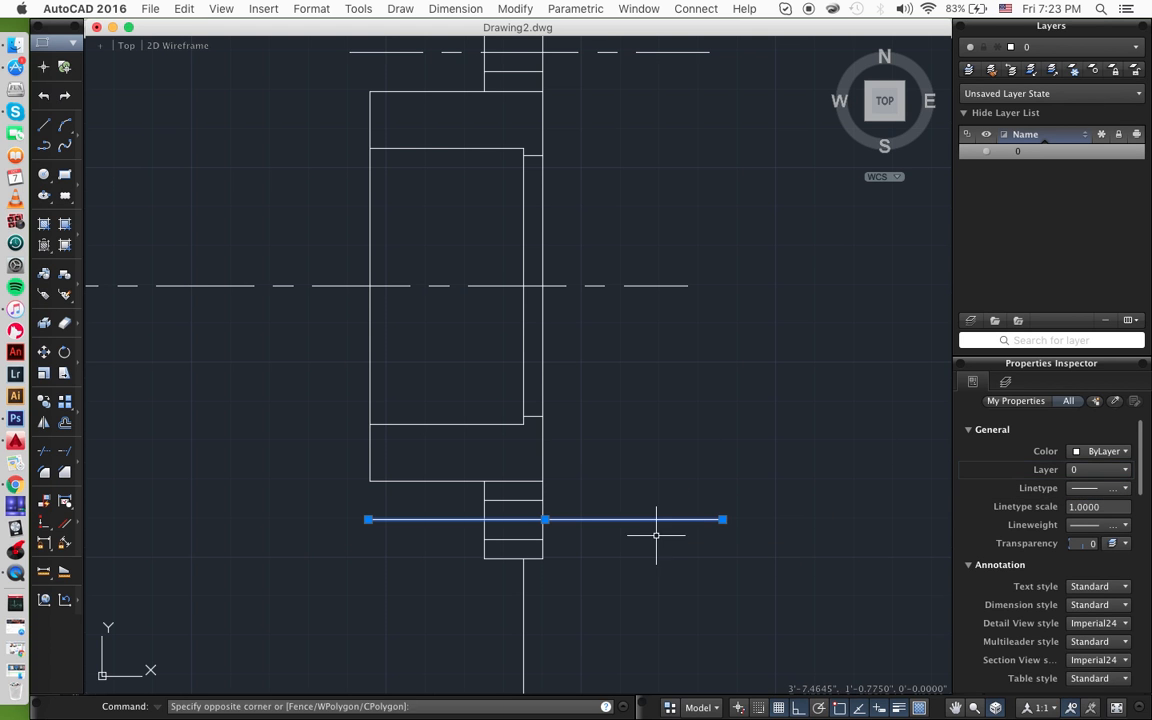
click(1091, 472)
click(1135, 490)
click(1136, 489)
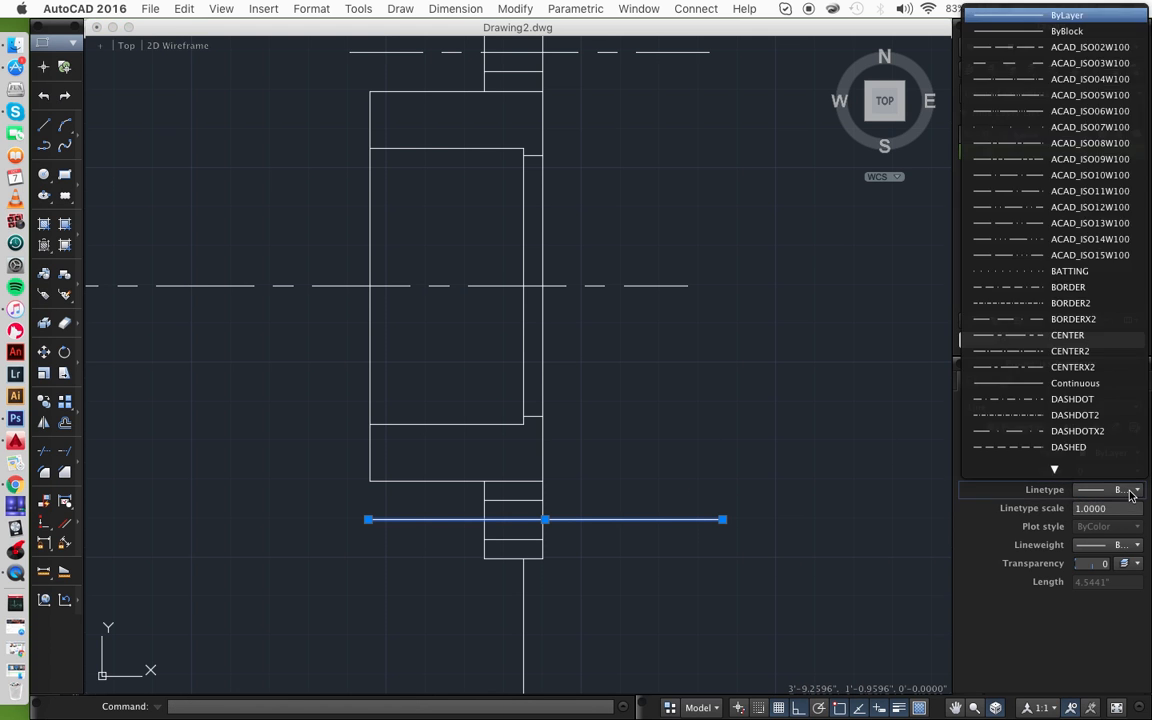
click(1062, 335)
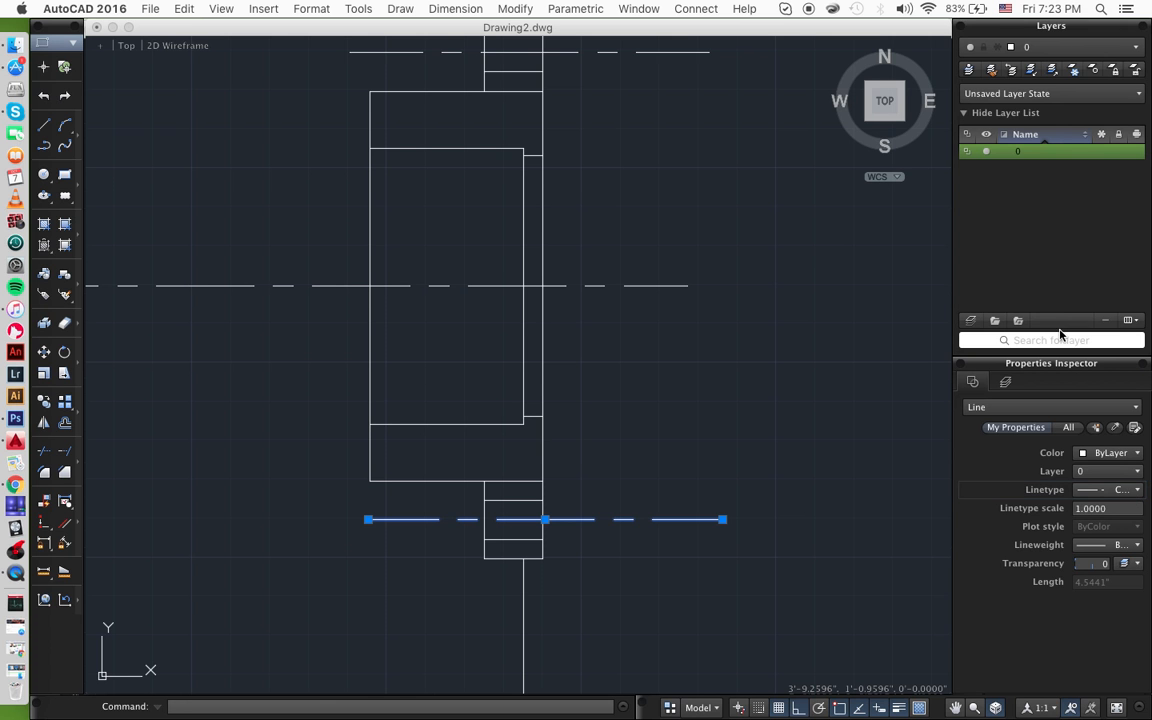
key(Escape)
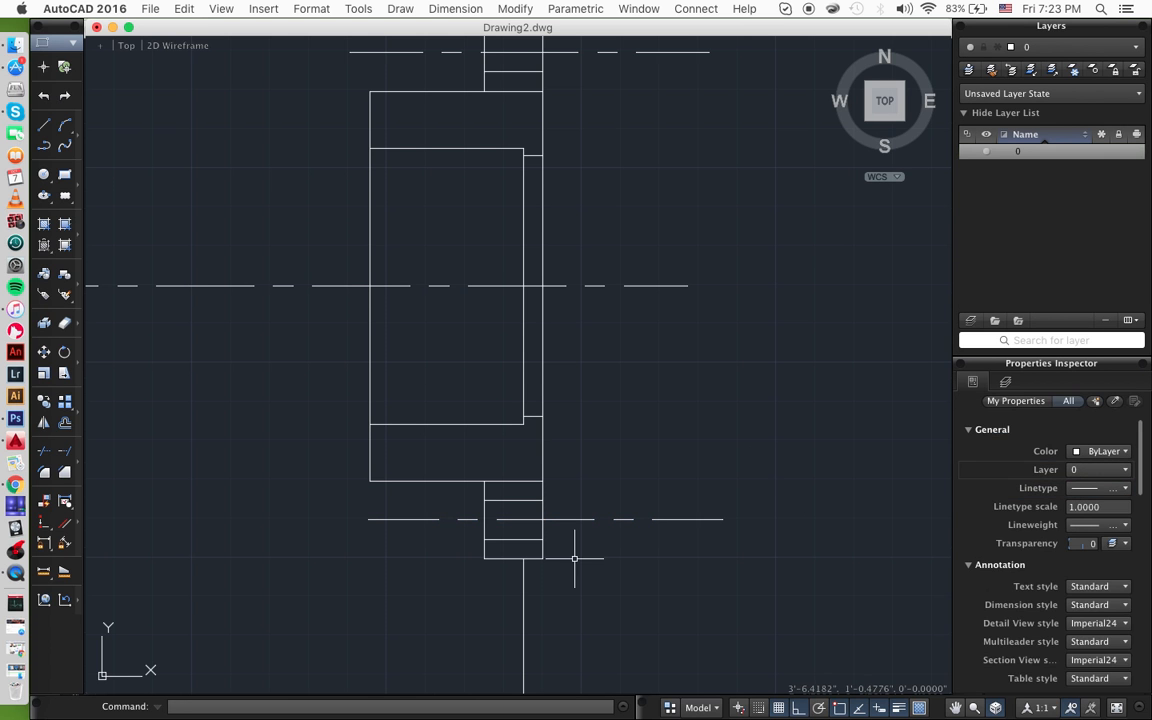
- Delete the leftover vertical line below the section view's flange
click(522, 592)
key(Delete)
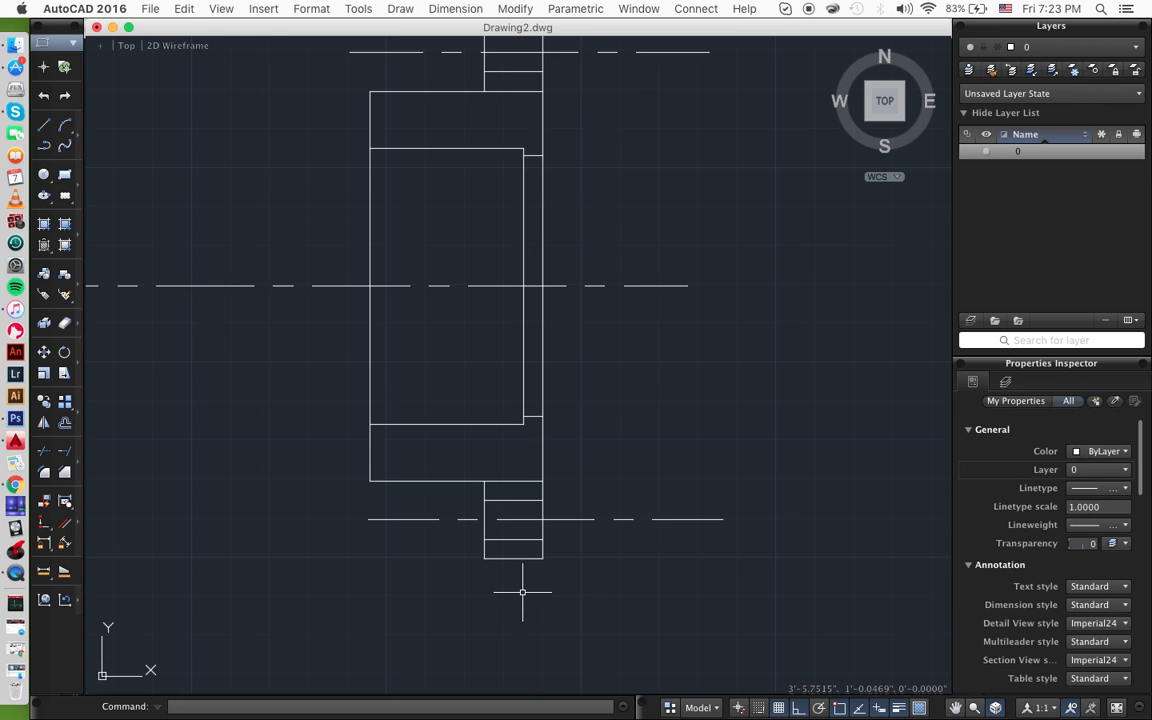
- Stretch the left end of the side view's main horizontal centerline outward, past the hub's left face
scroll(522, 592, up, 5)
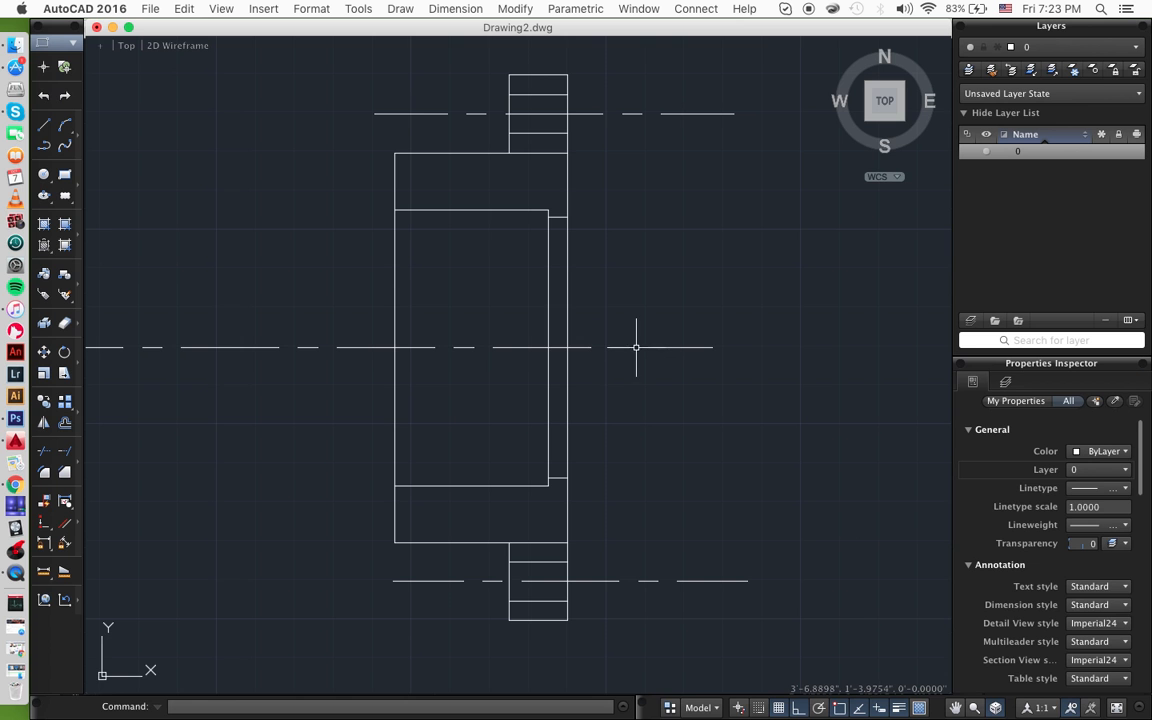
middle_drag(551, 347, 678, 330)
scroll(678, 330, down, 4)
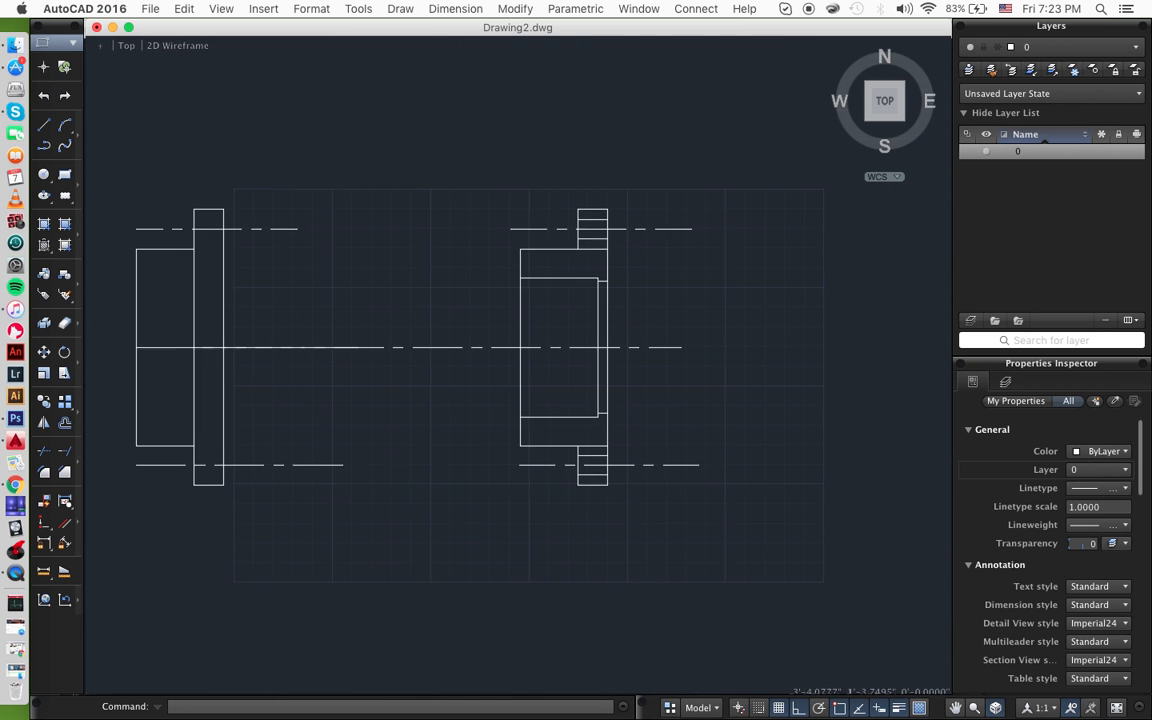
scroll(517, 362, down, 4)
middle_drag(464, 364, 578, 342)
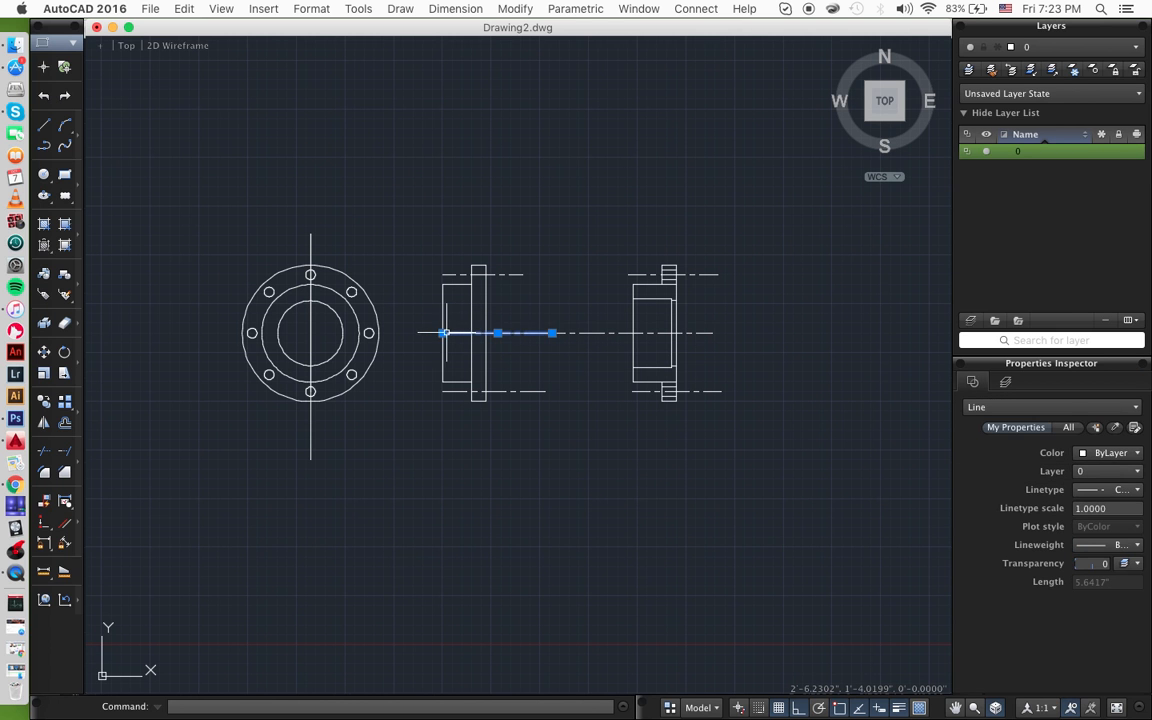
click(442, 332)
click(403, 332)
key(Escape)
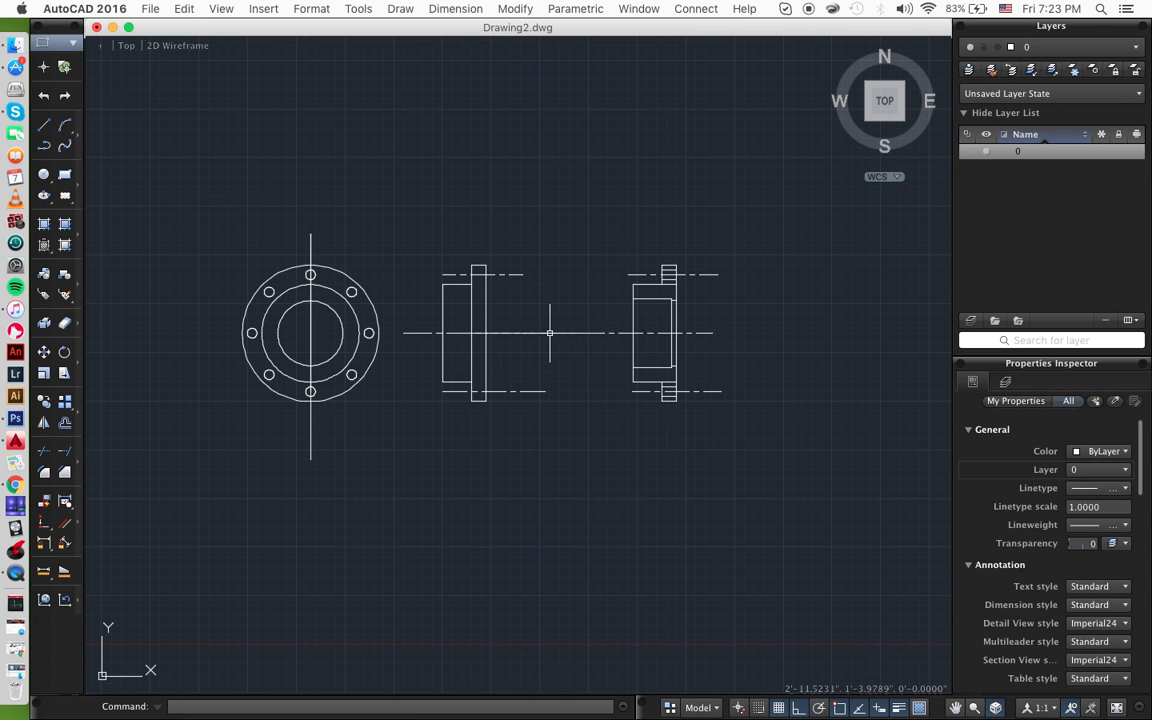
- Shorten the section view's main centerline from its left end to about 6.29", leaving a gap to the side view's centerline
click(552, 332)
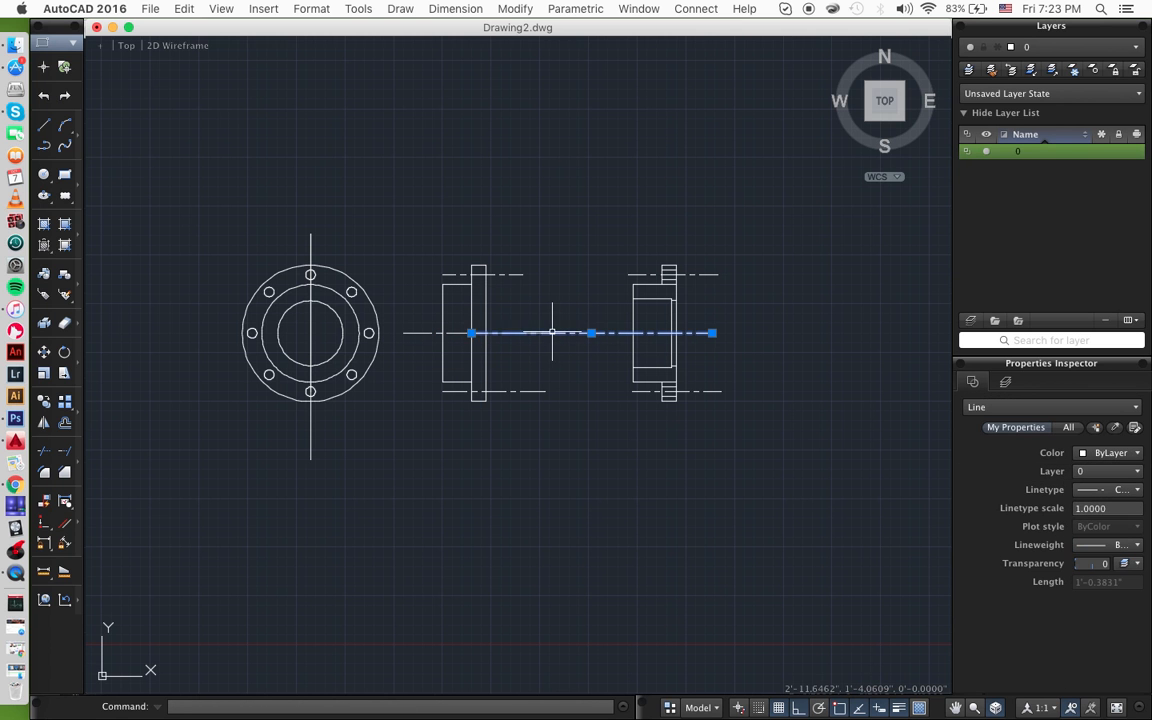
click(471, 332)
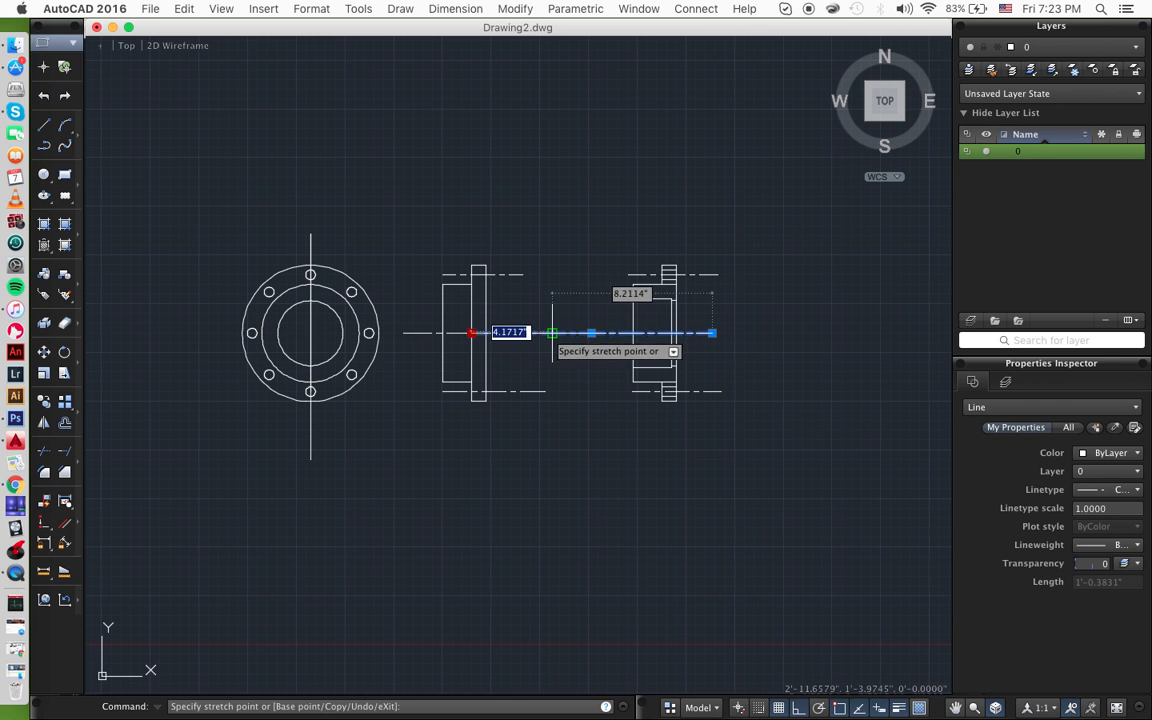
click(548, 332)
click(550, 332)
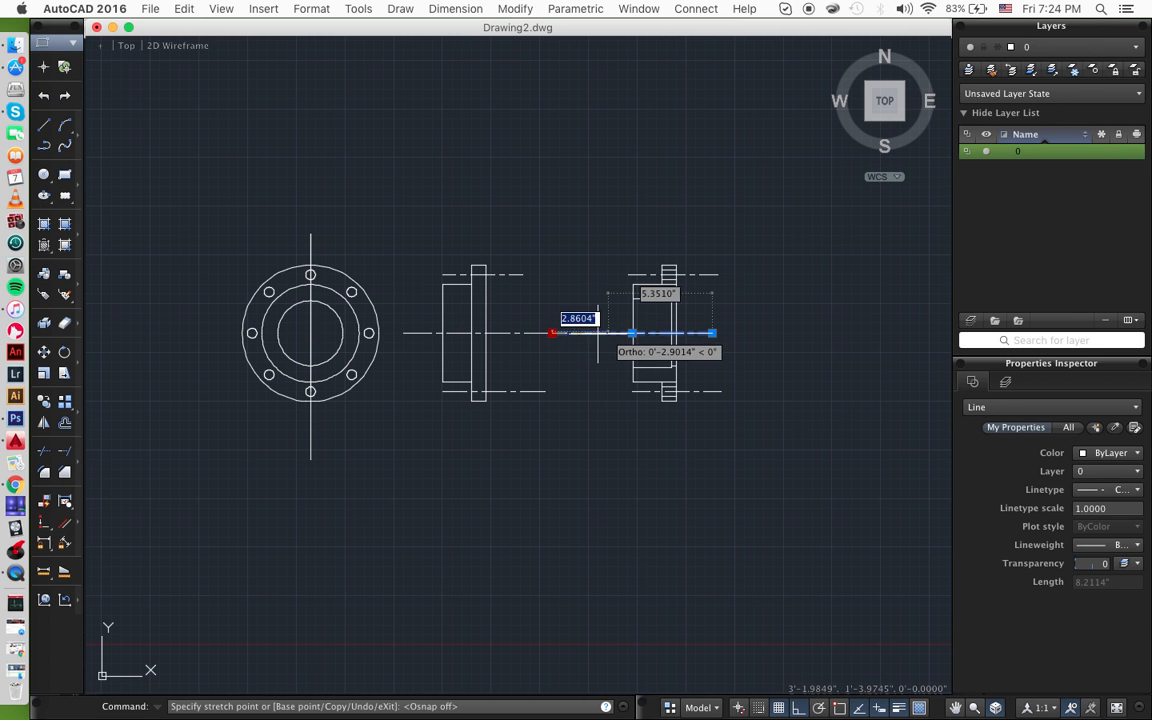
click(590, 332)
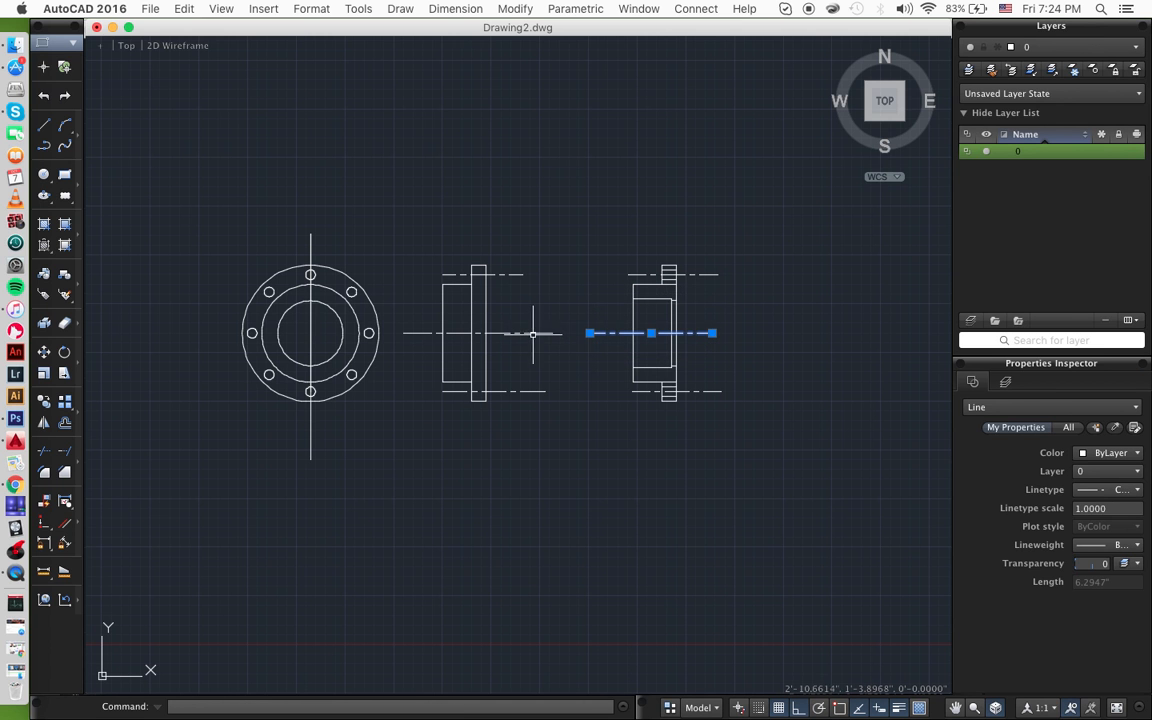
key(Escape)
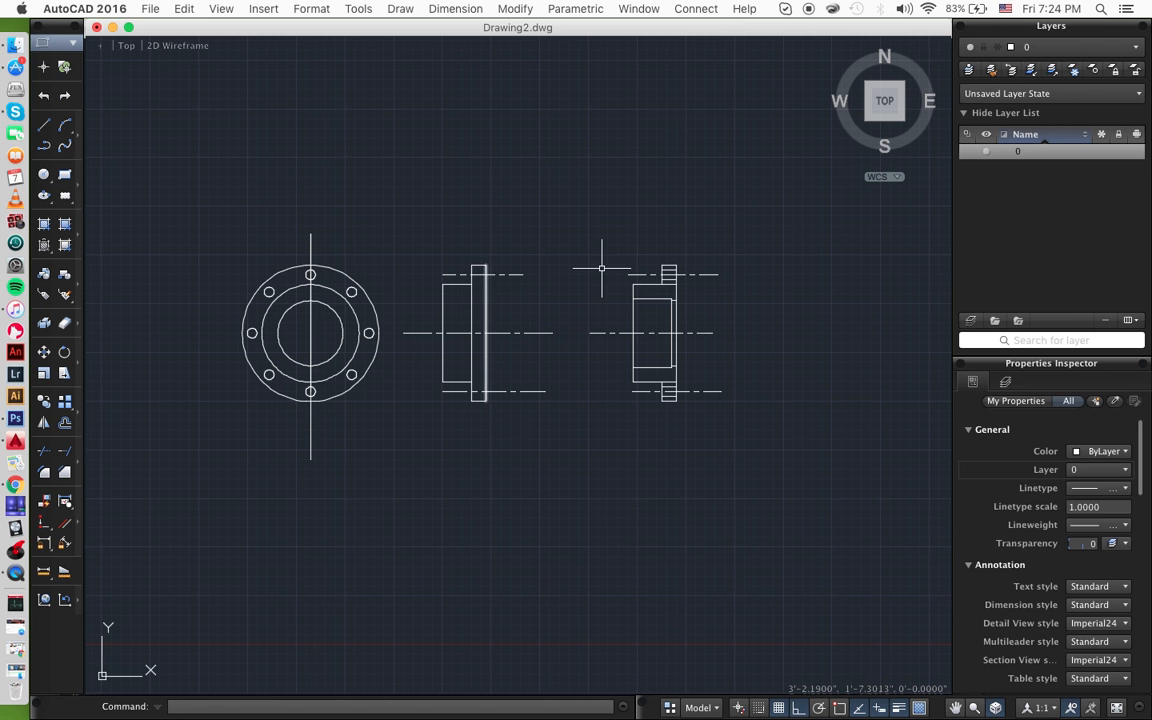
- Set the linetype of the front view's vertical centerline to CENTER
mouse_move(480, 265)
middle_down()
mouse_move(643, 264)
mouse_move(627, 262)
middle_up()
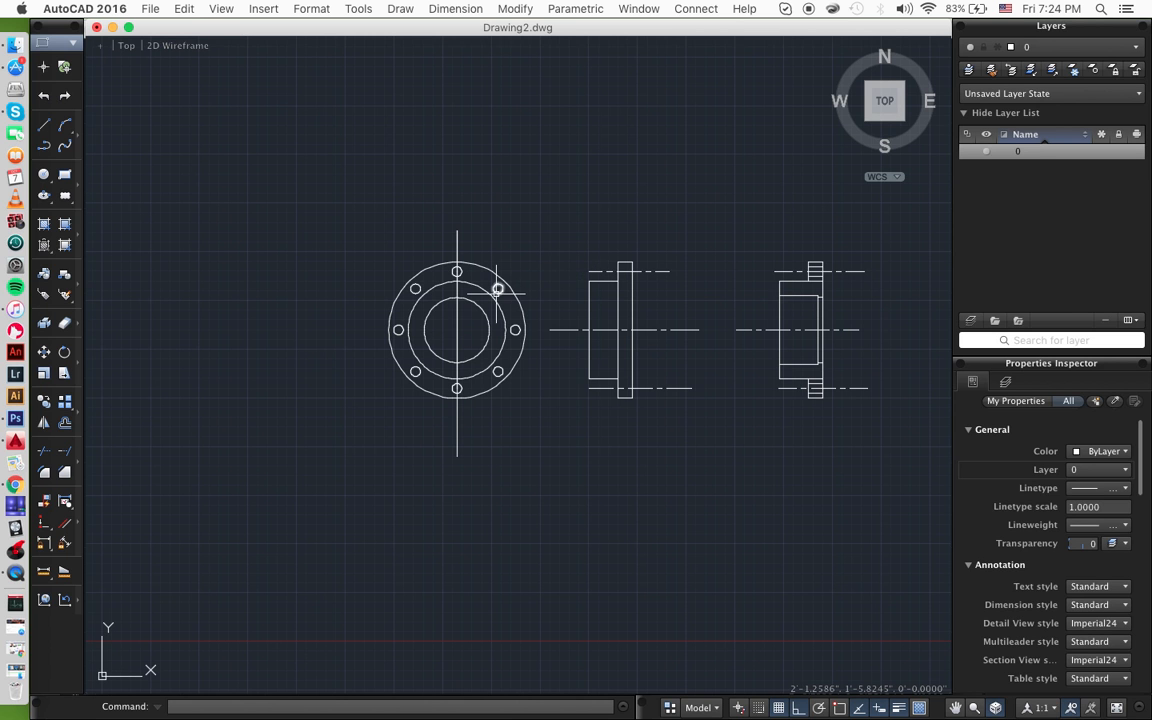
scroll(497, 290, up, 5)
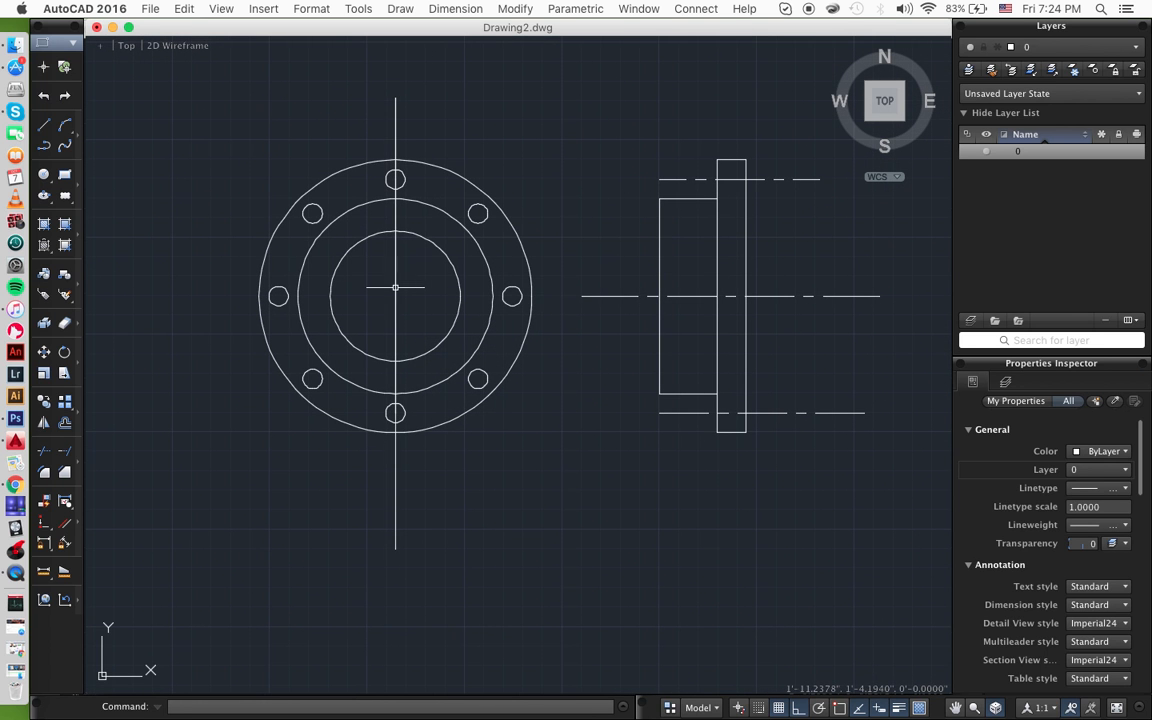
click(394, 285)
click(1110, 472)
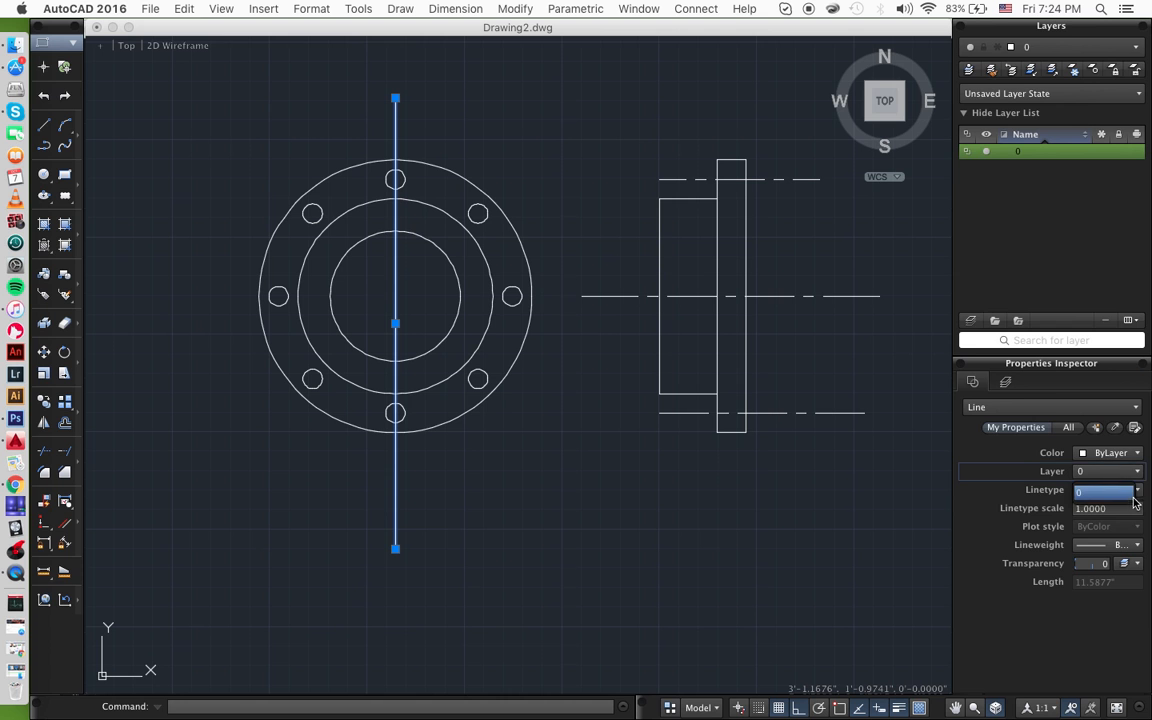
click(1105, 492)
click(1137, 490)
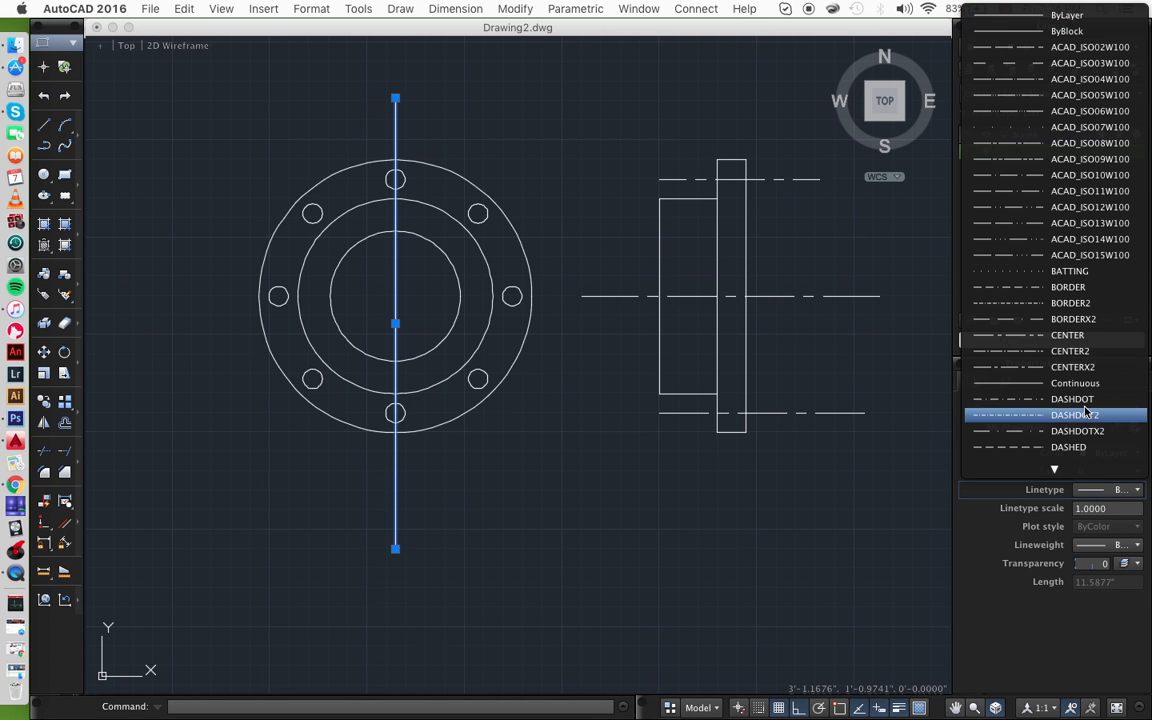
click(1066, 336)
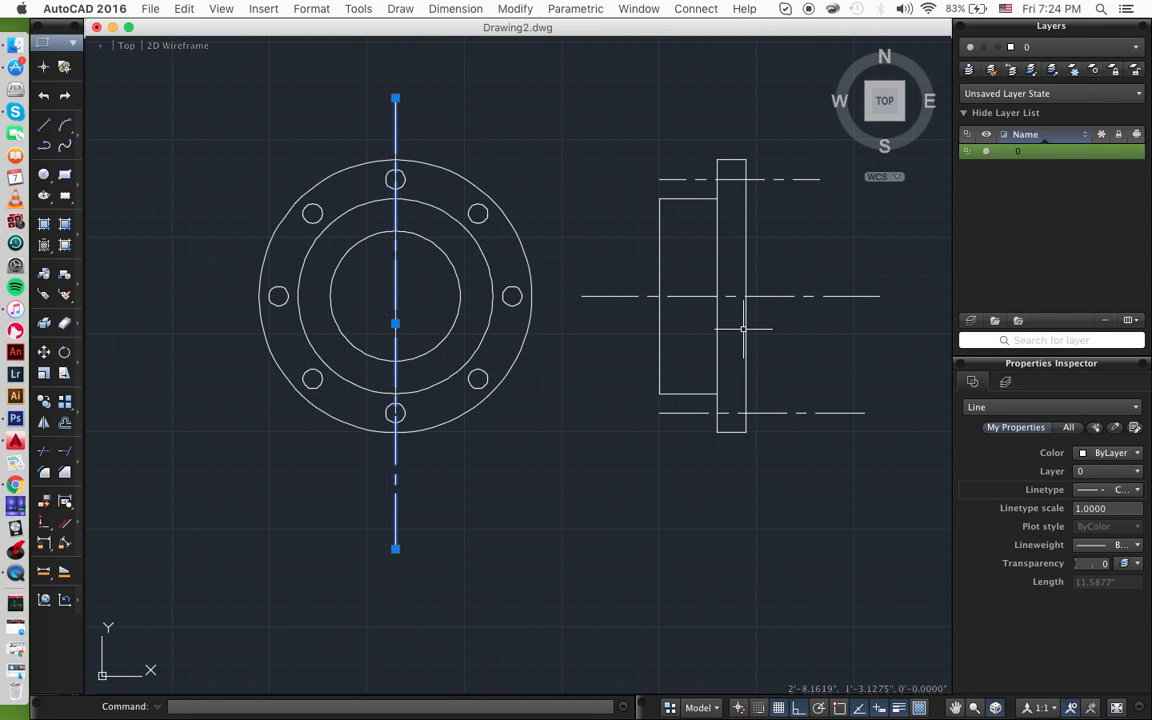
key(Escape)
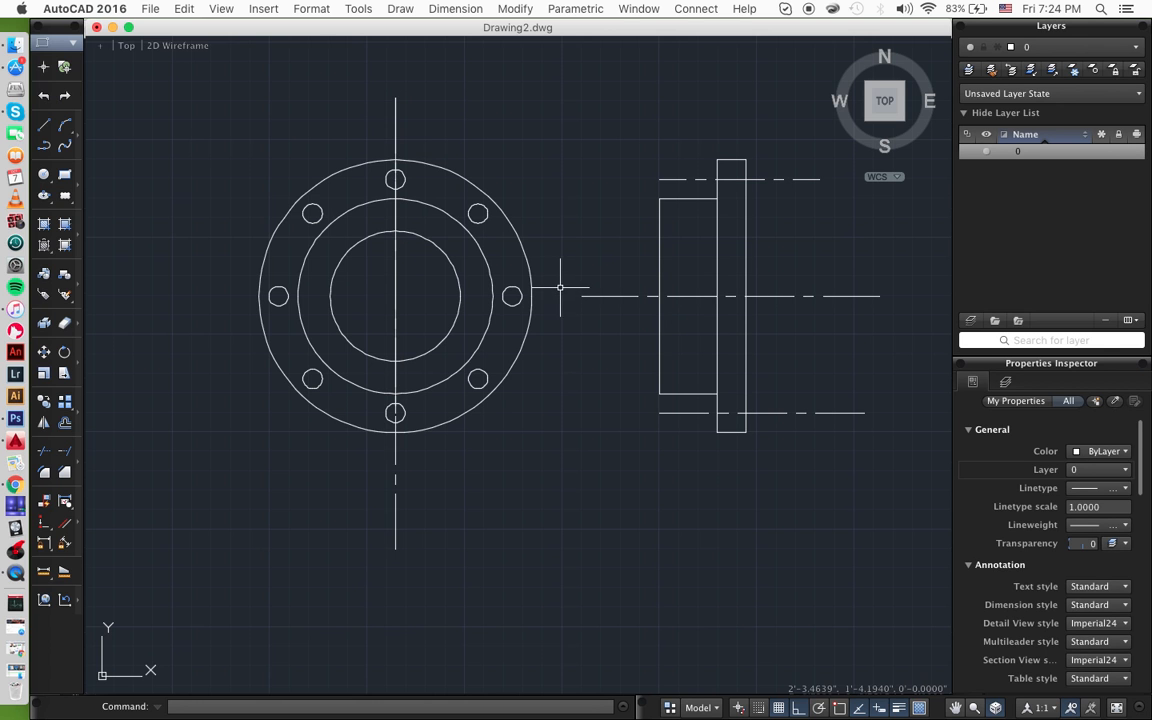
- Delete the front view's overlong vertical centerline and draw a vertical line from the bottom bolt hole's center down past the flange edge
click(395, 120)
key(Delete)
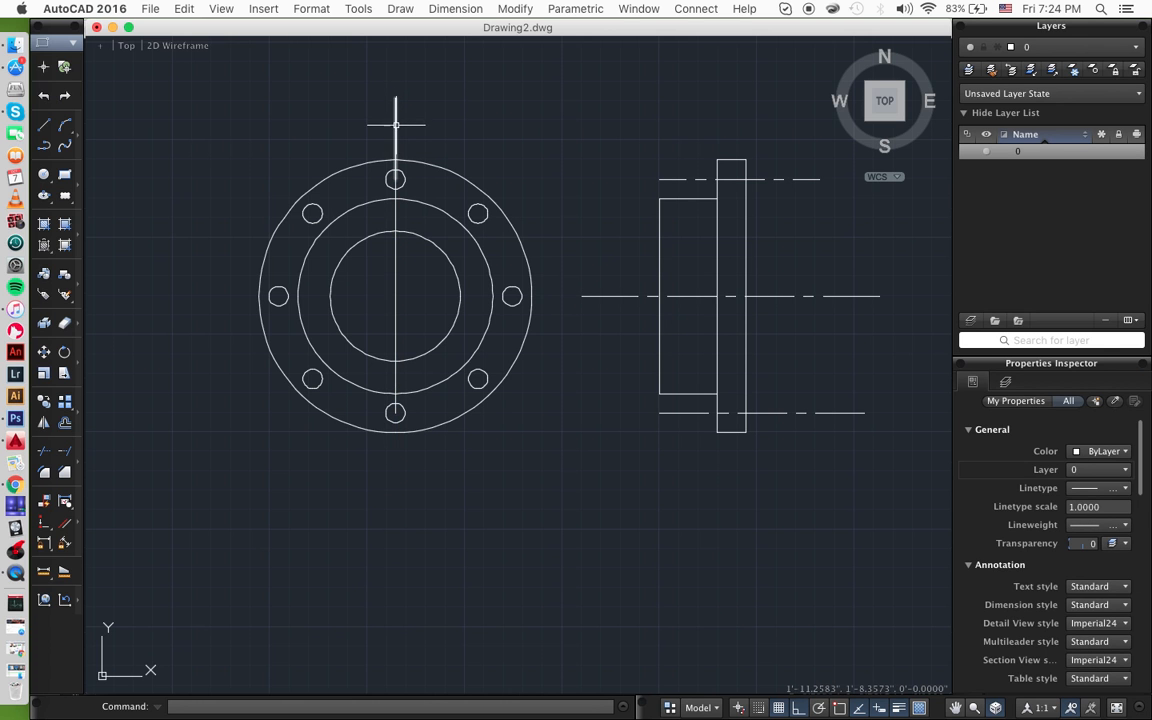
text(line)
key(Return)
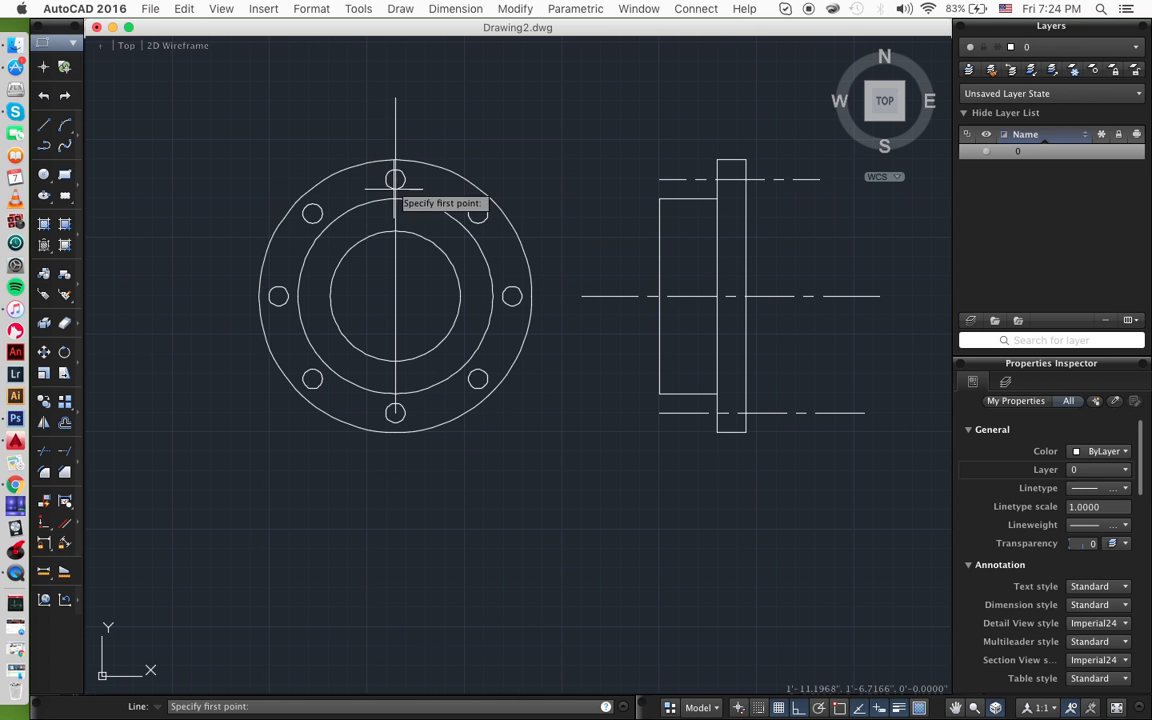
click(395, 412)
click(396, 512)
key(Return)
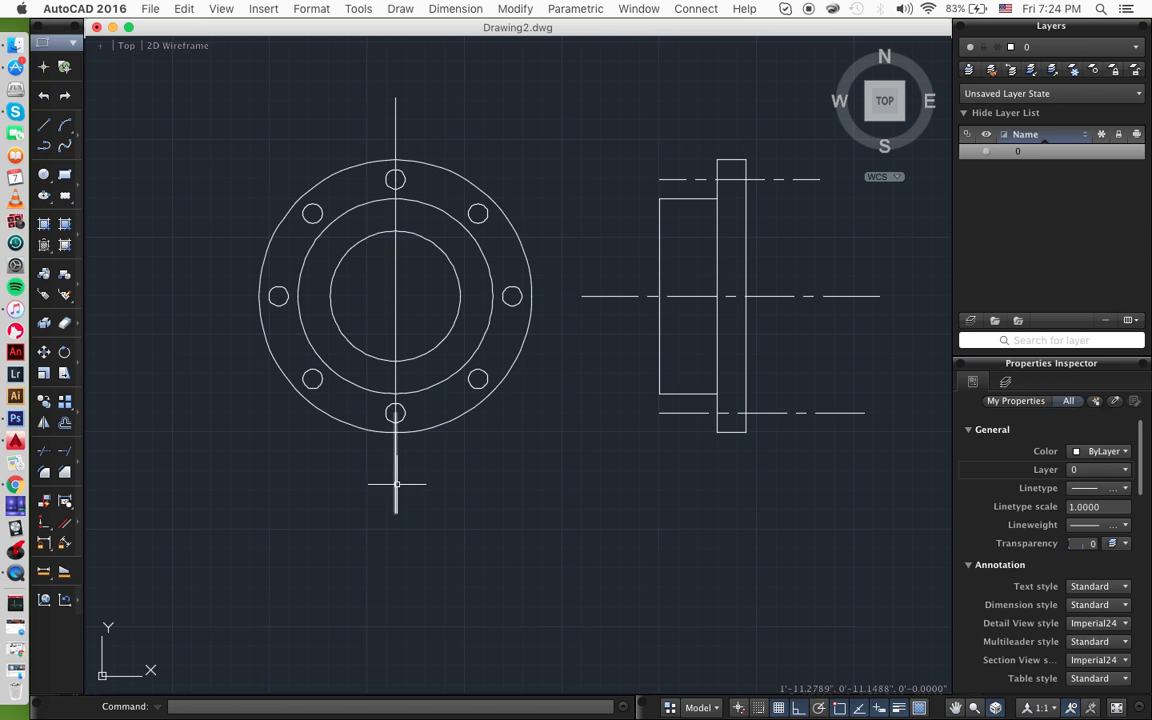
- Set the linetype of the three collinear lines forming the front view's vertical axis to CENTER
click(396, 481)
click(395, 315)
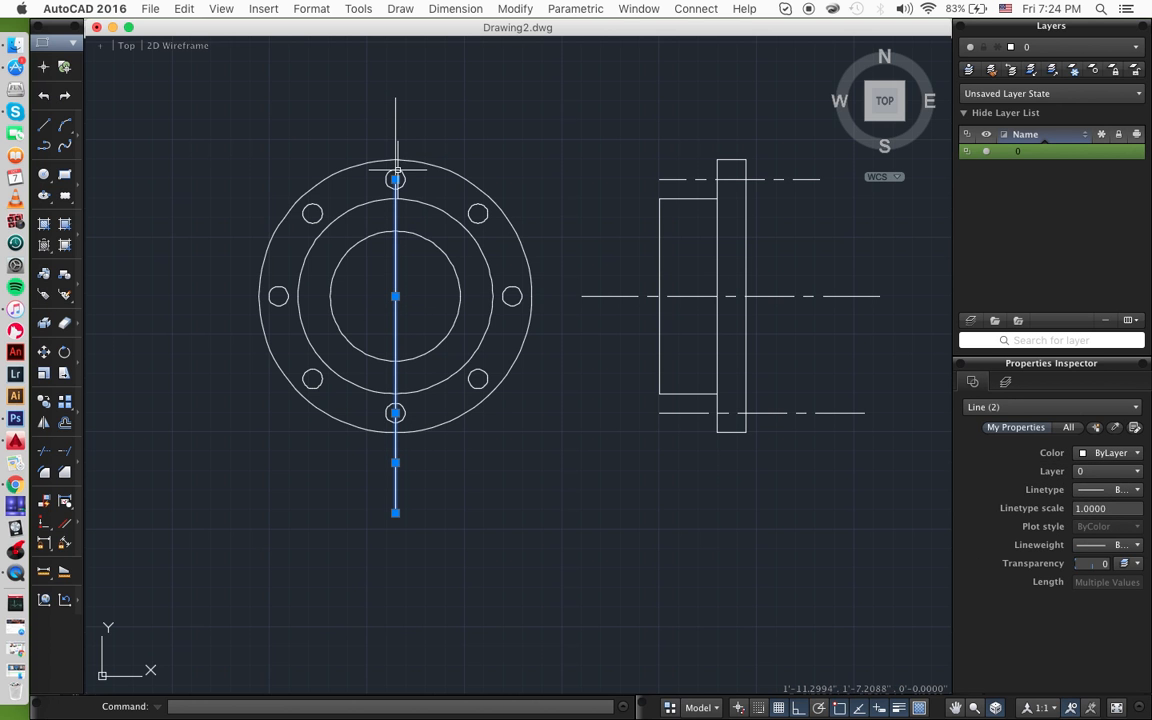
click(395, 118)
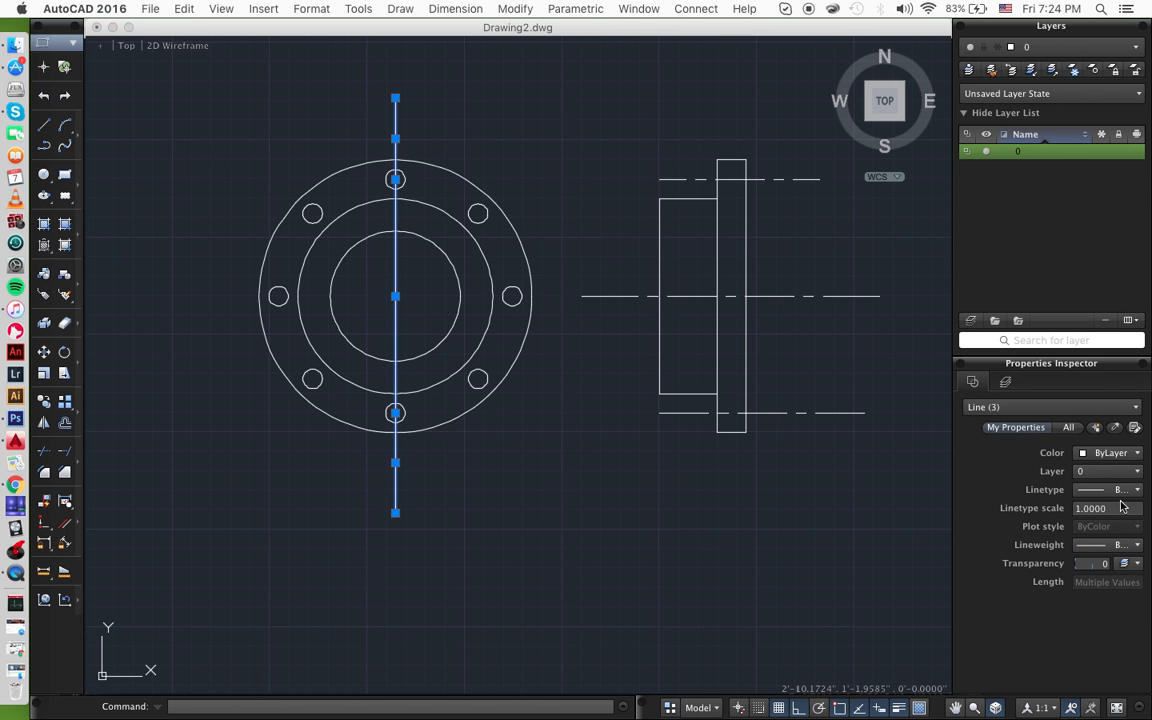
click(1115, 471)
click(1137, 458)
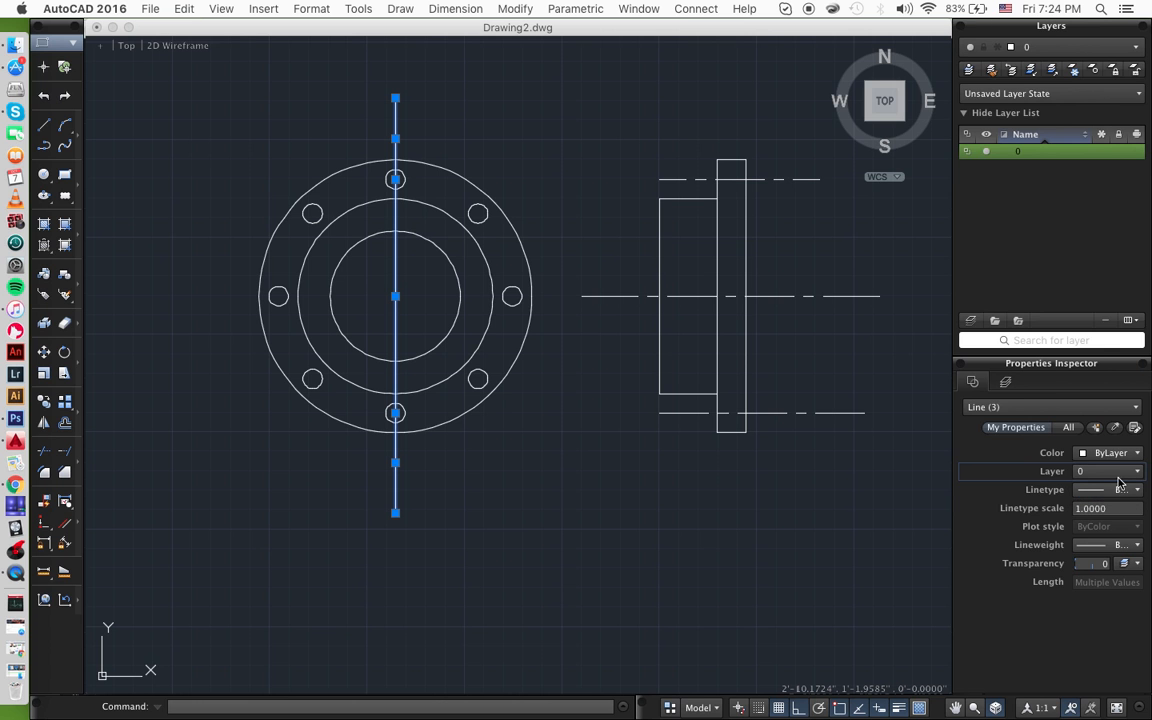
click(1115, 489)
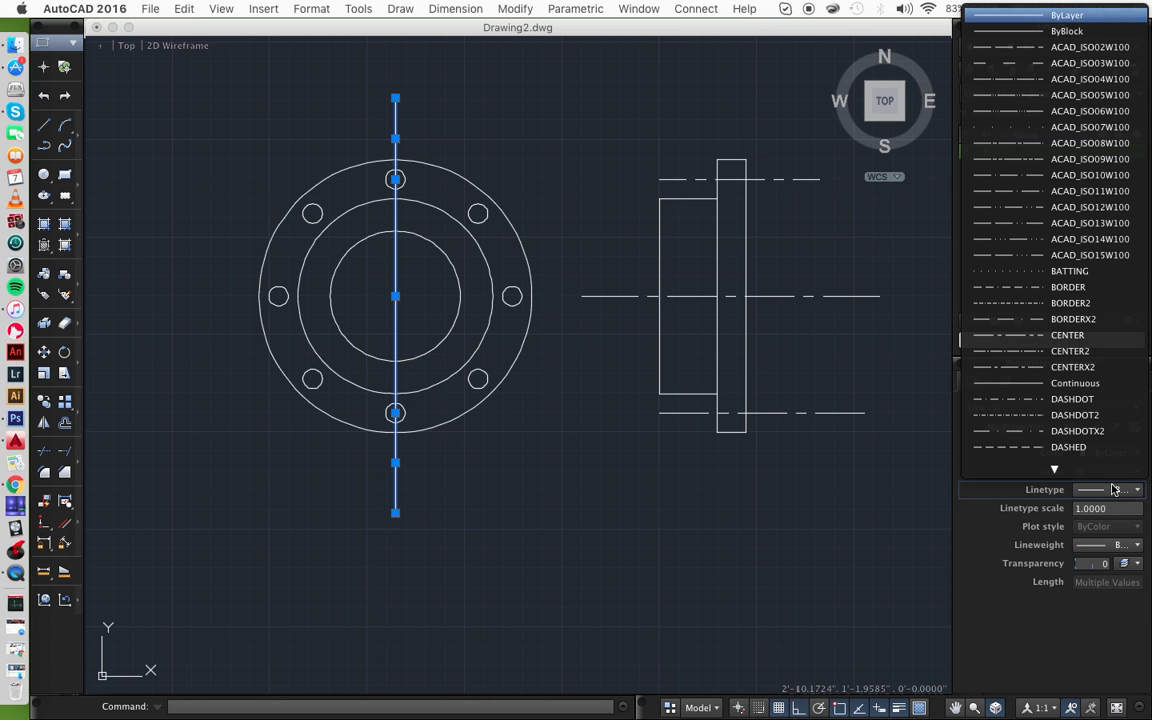
click(1044, 338)
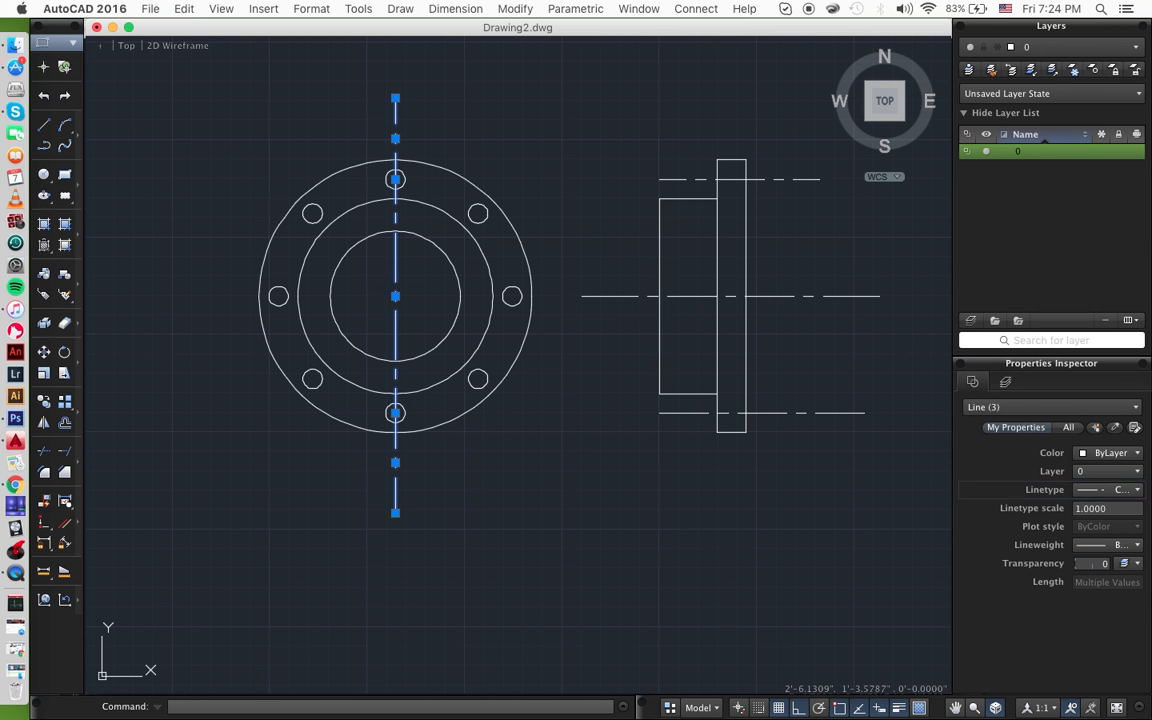
key(Escape)
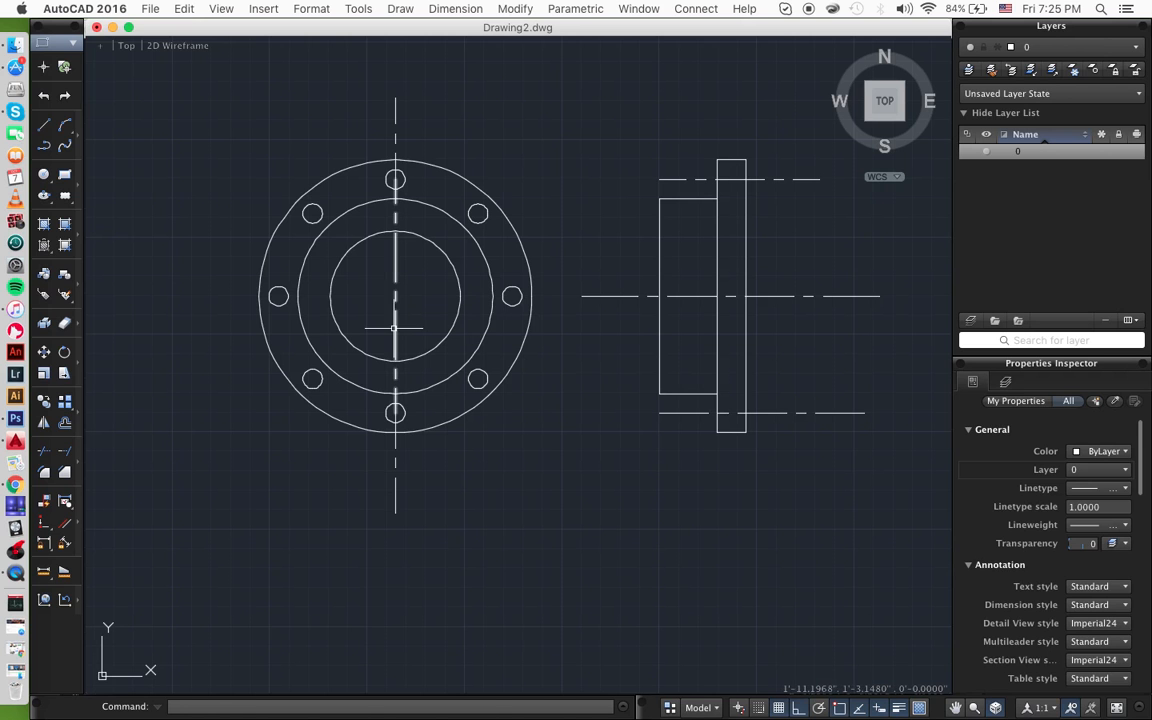
- Draw a vertical center mark line about 1.1" long through the center of the front view's right bolt hole
text(line)
key(Return)
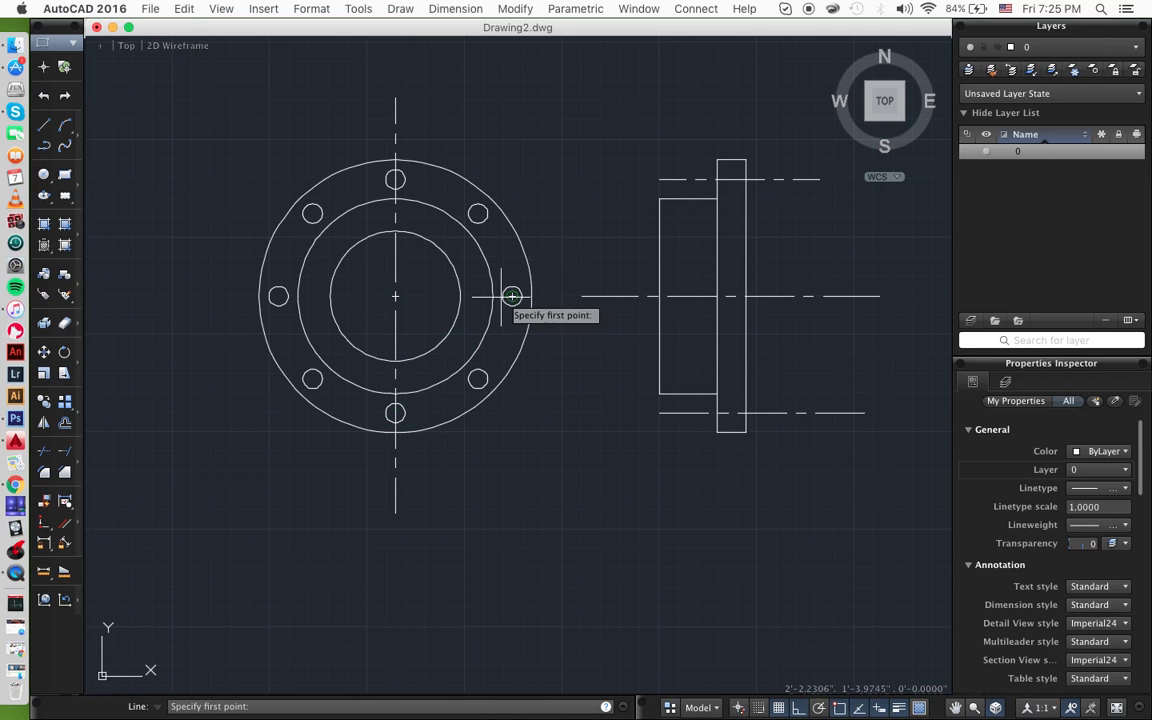
click(512, 296)
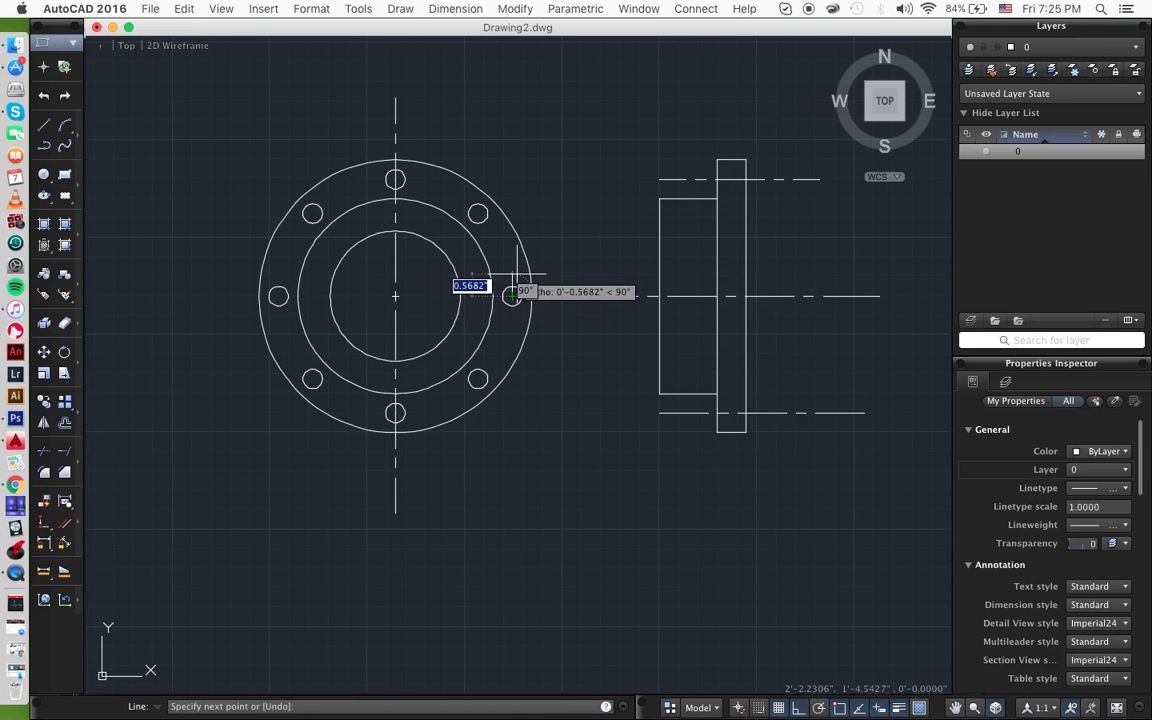
click(512, 301)
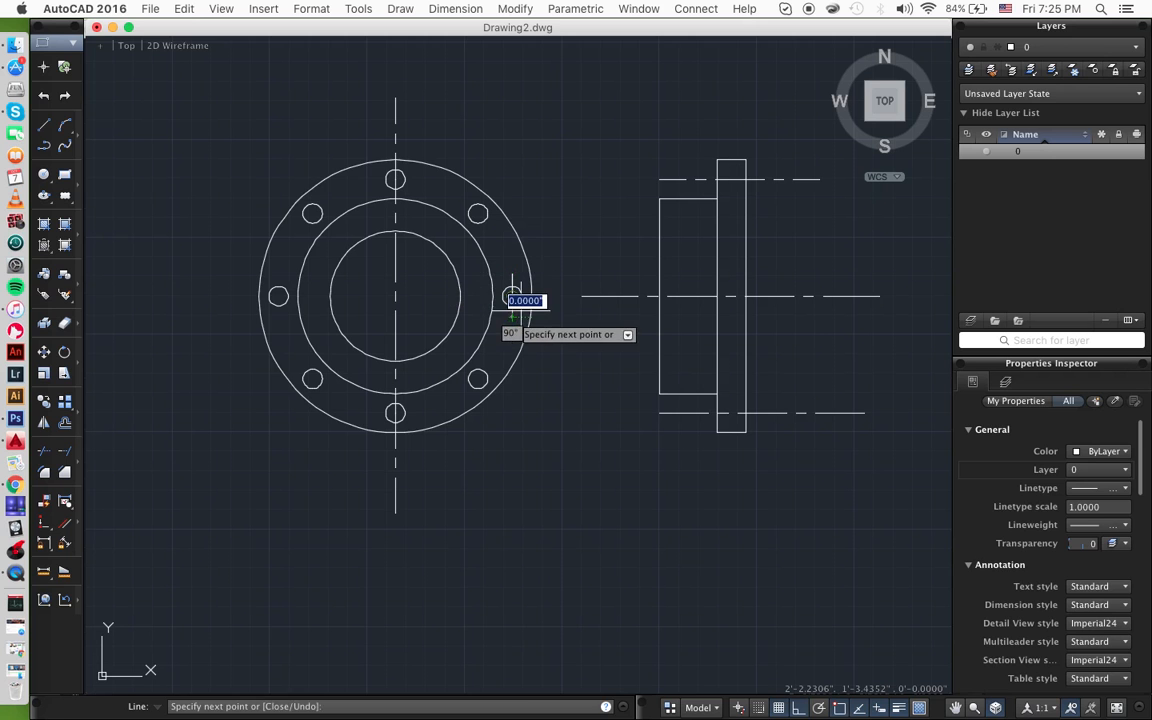
key(Return)
- Draw a horizontal center mark line about 2" long through the right bolt hole's center, with object snap off for the ends
text(line)
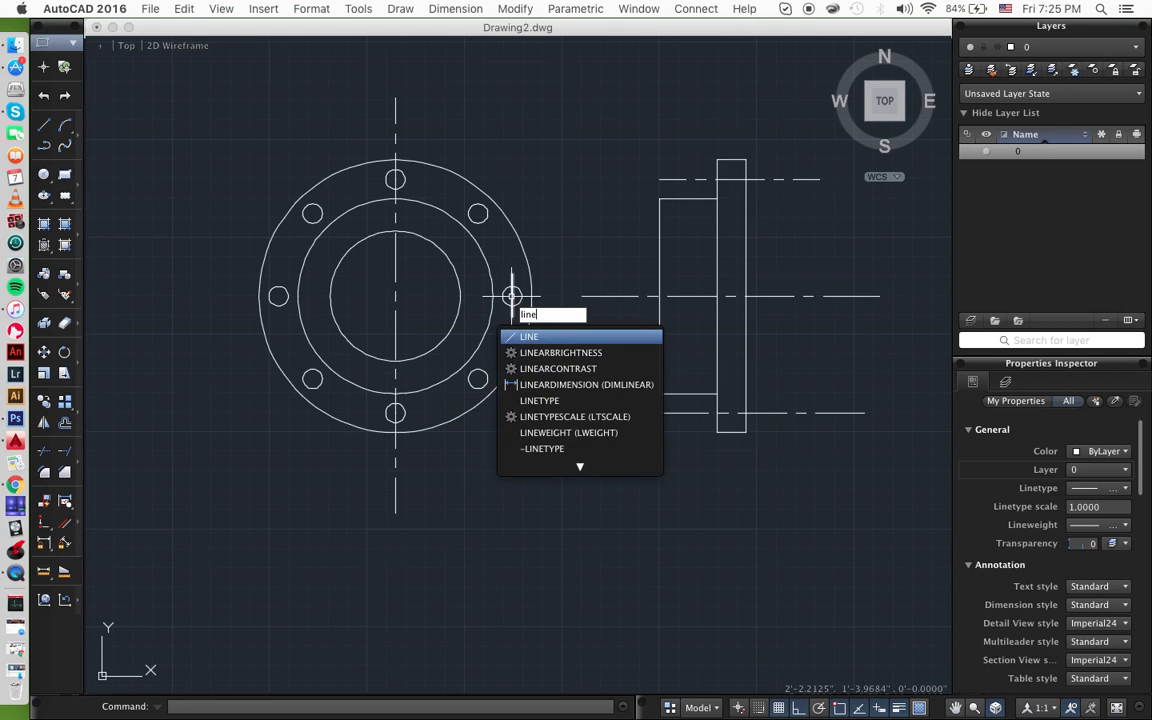
key(Return)
click(395, 296)
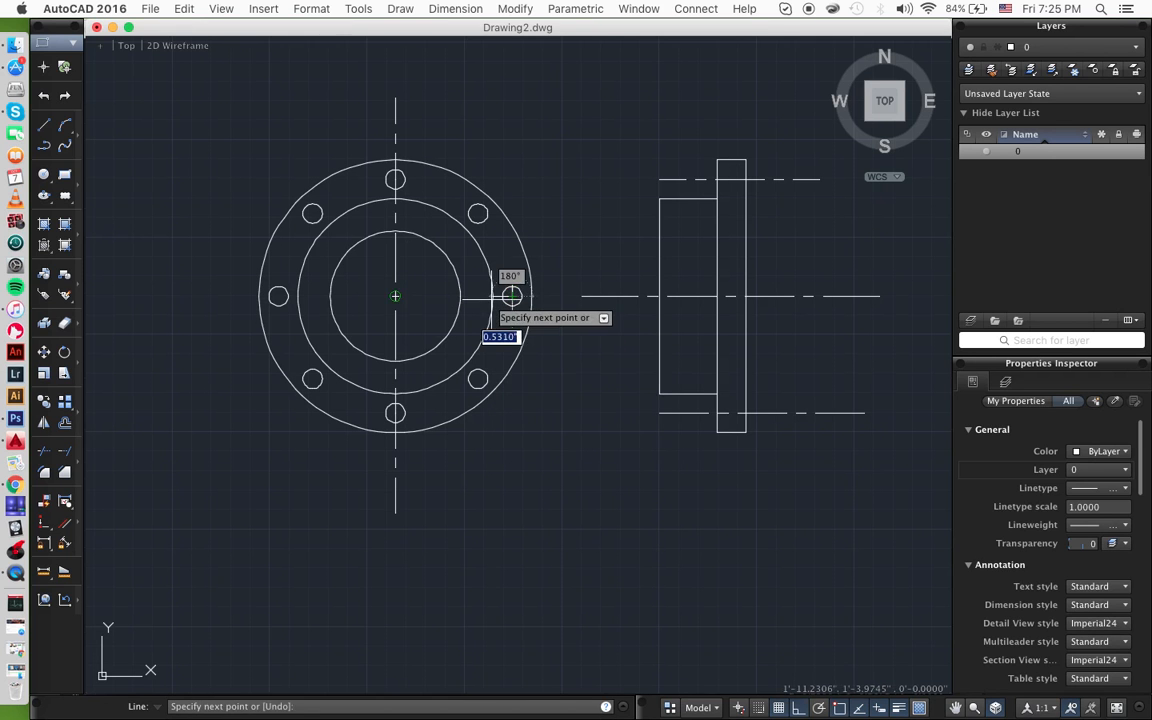
click(511, 296)
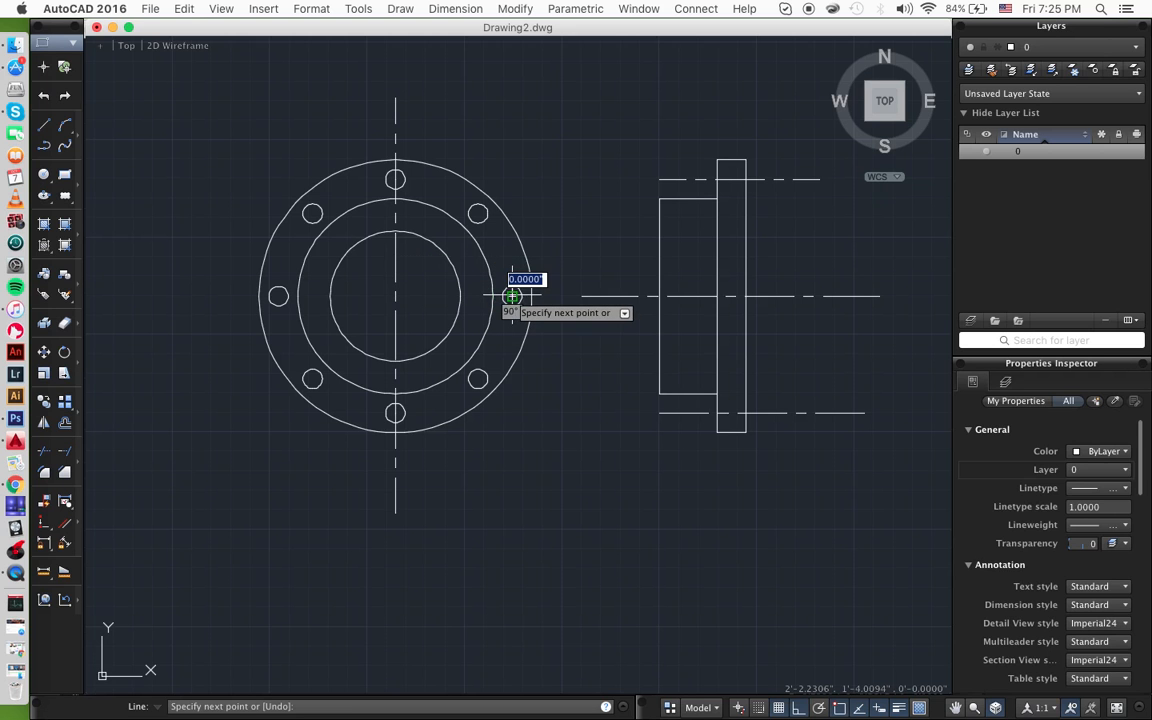
key(F3)
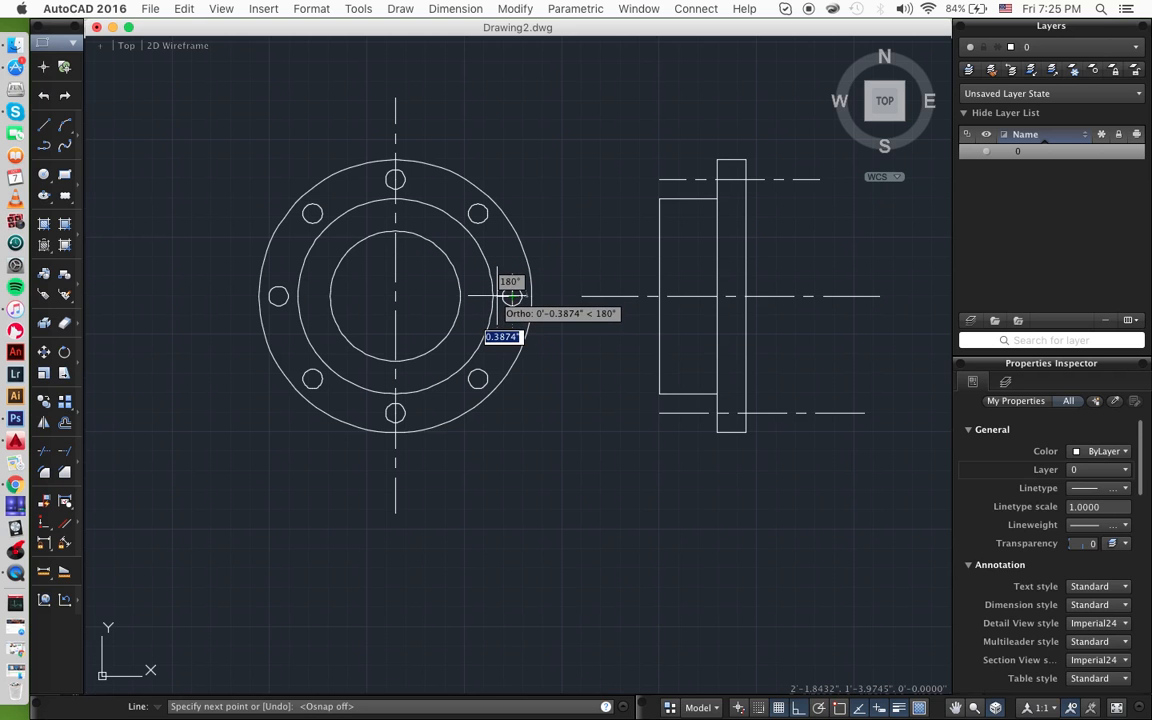
click(473, 296)
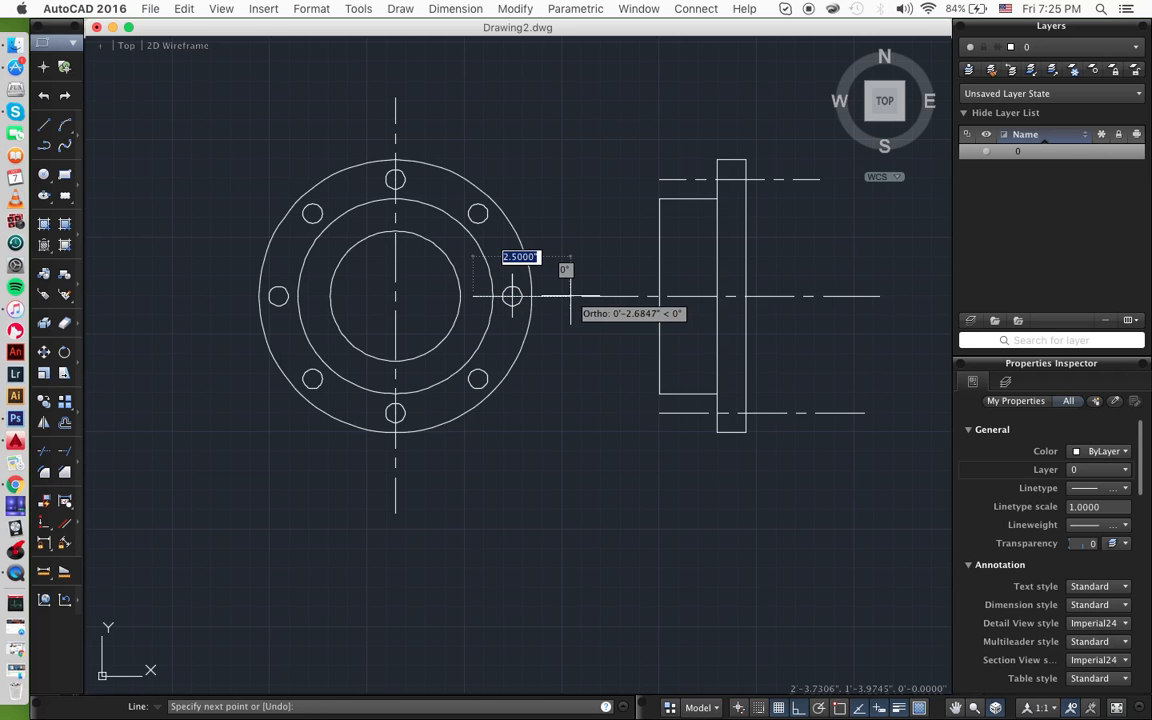
click(551, 296)
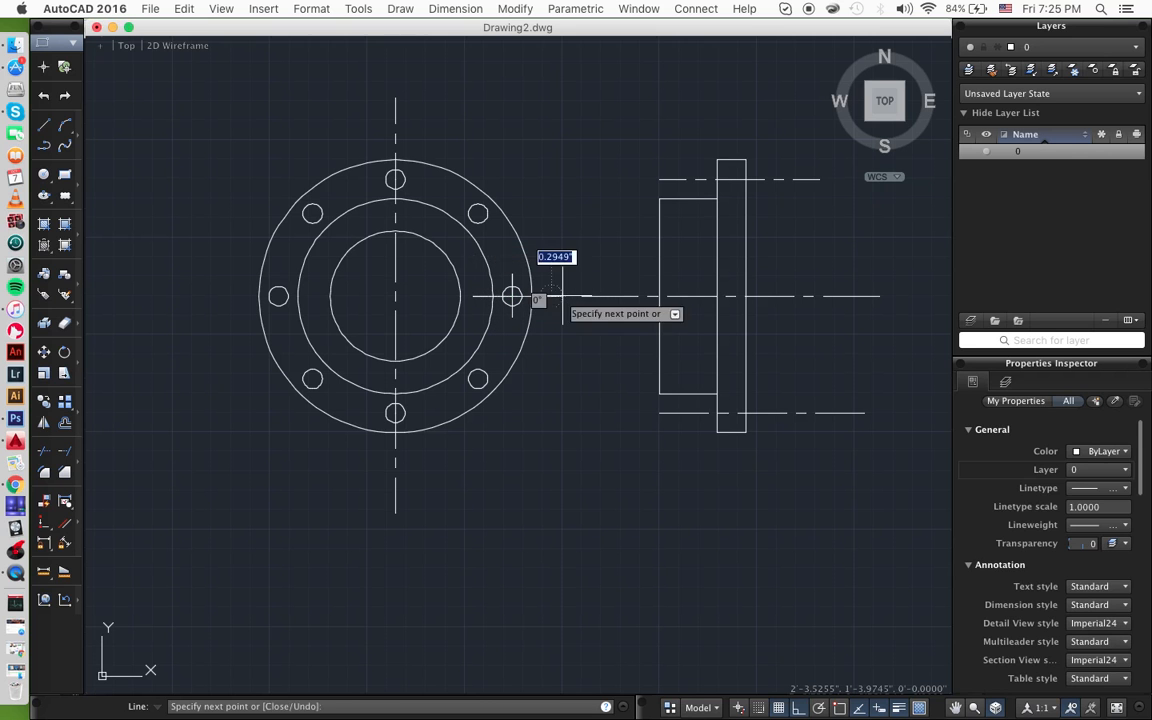
key(Escape)
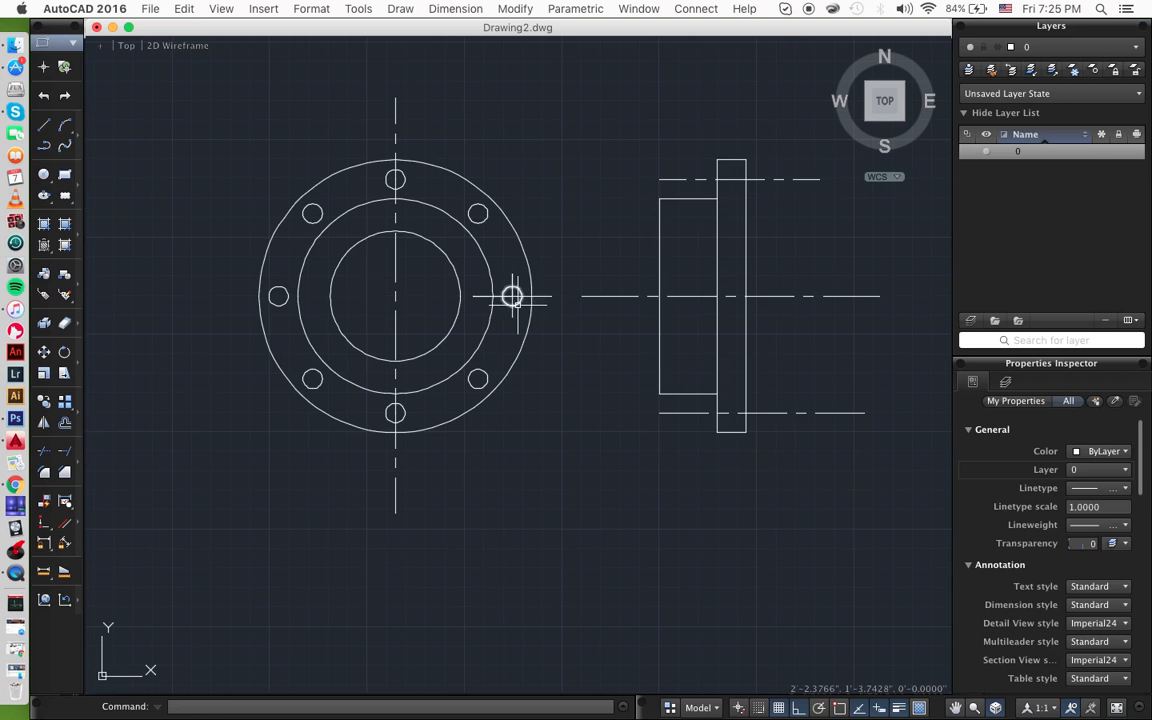
click(516, 296)
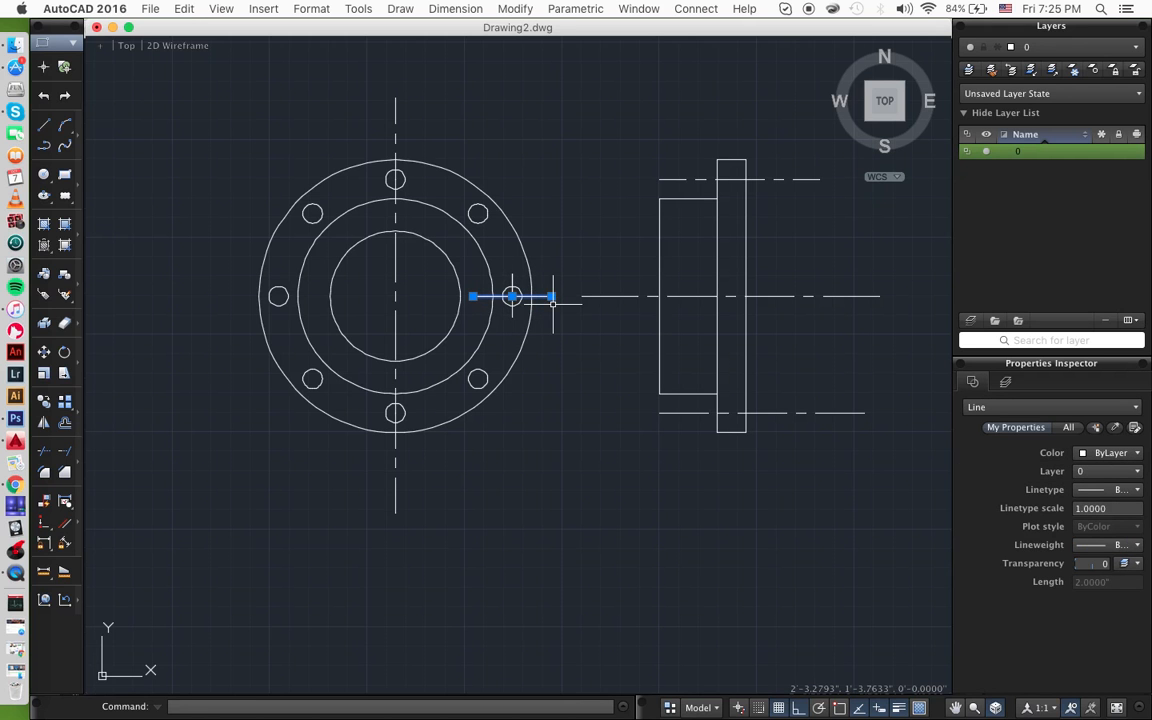
text(bmake)
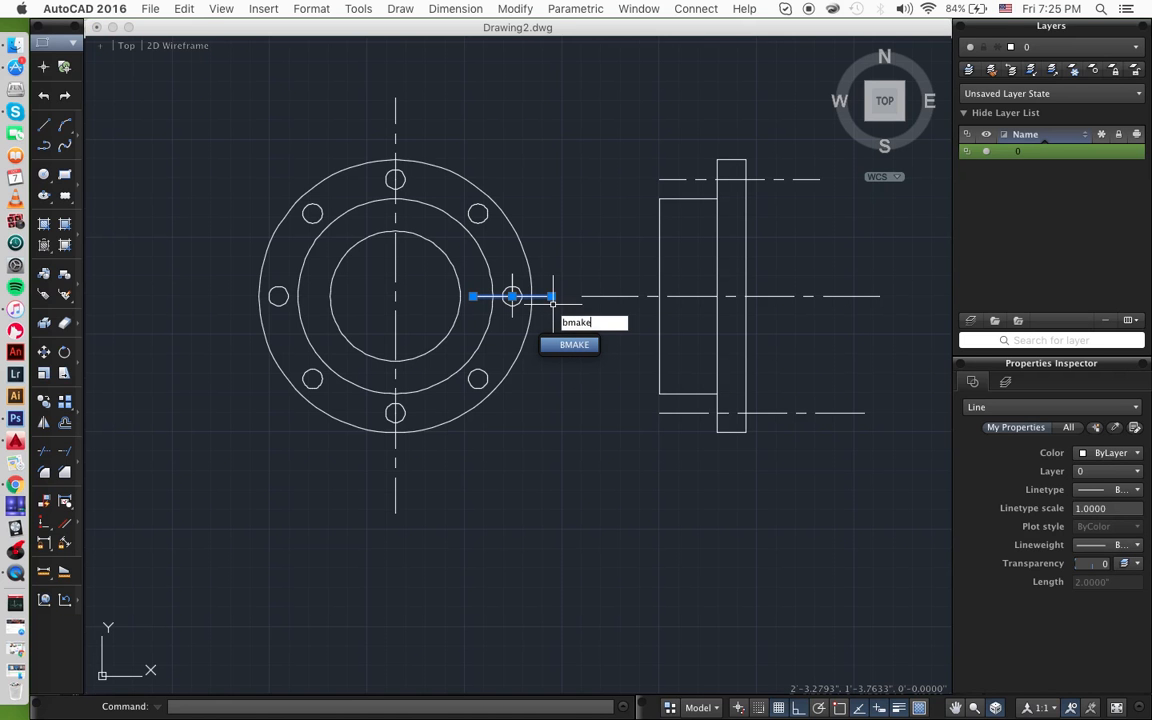
key(Return)
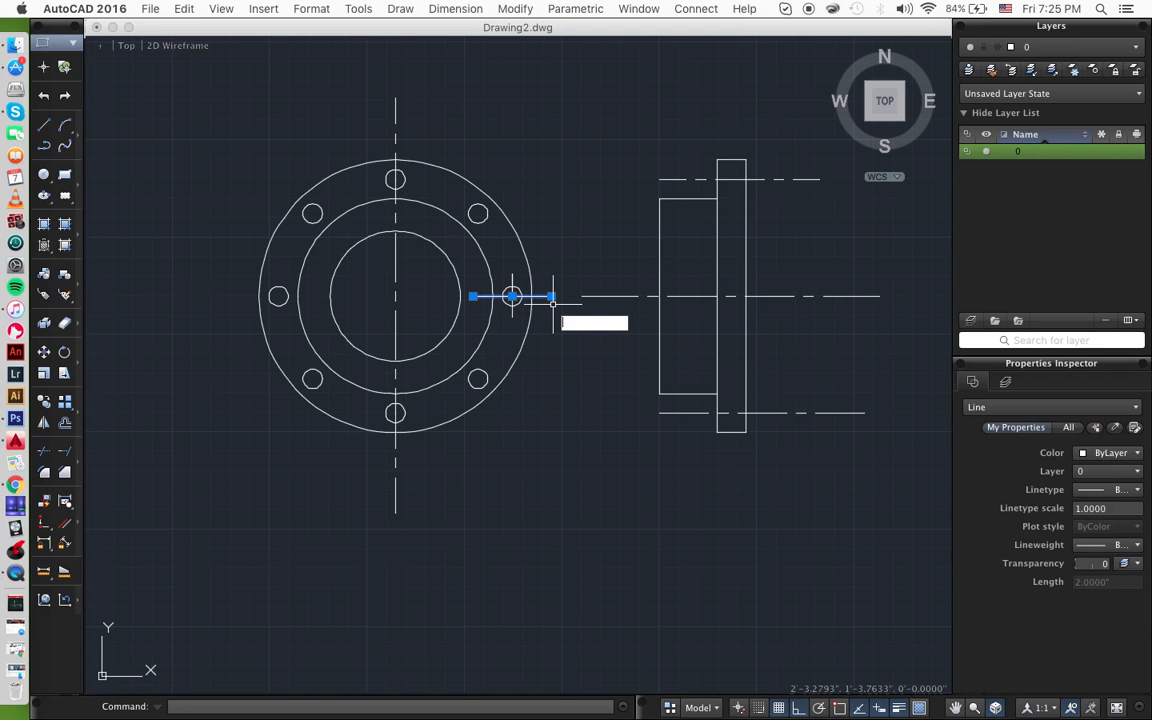
text(b)
key(Return)
- Copy the two crossing center mark lines from the right bolt hole's center to the centers of the other seven bolt holes, using object snap
click(520, 310)
click(508, 312)
text(co)
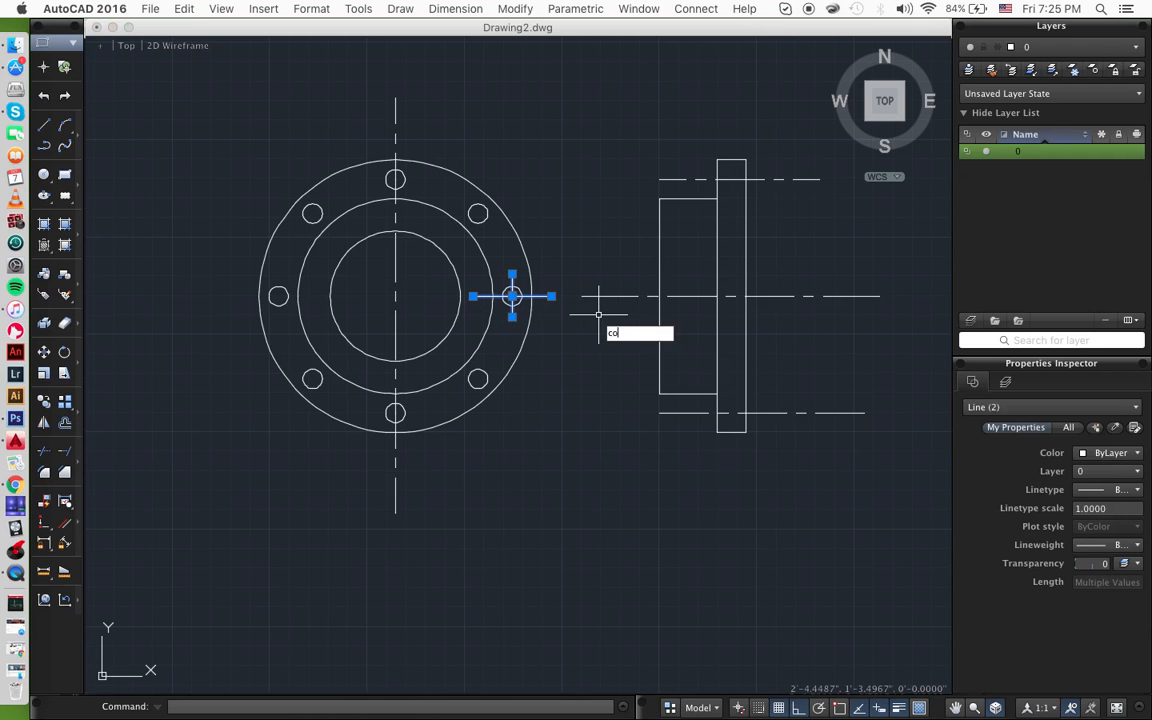
key(Return)
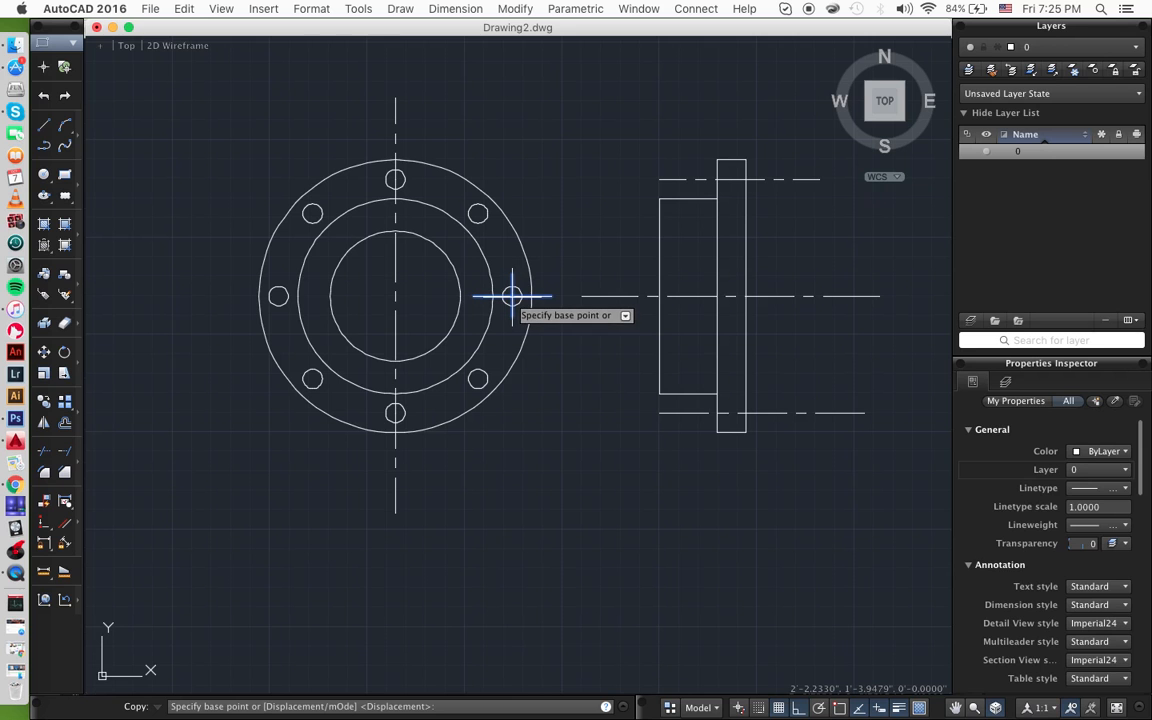
key(F3)
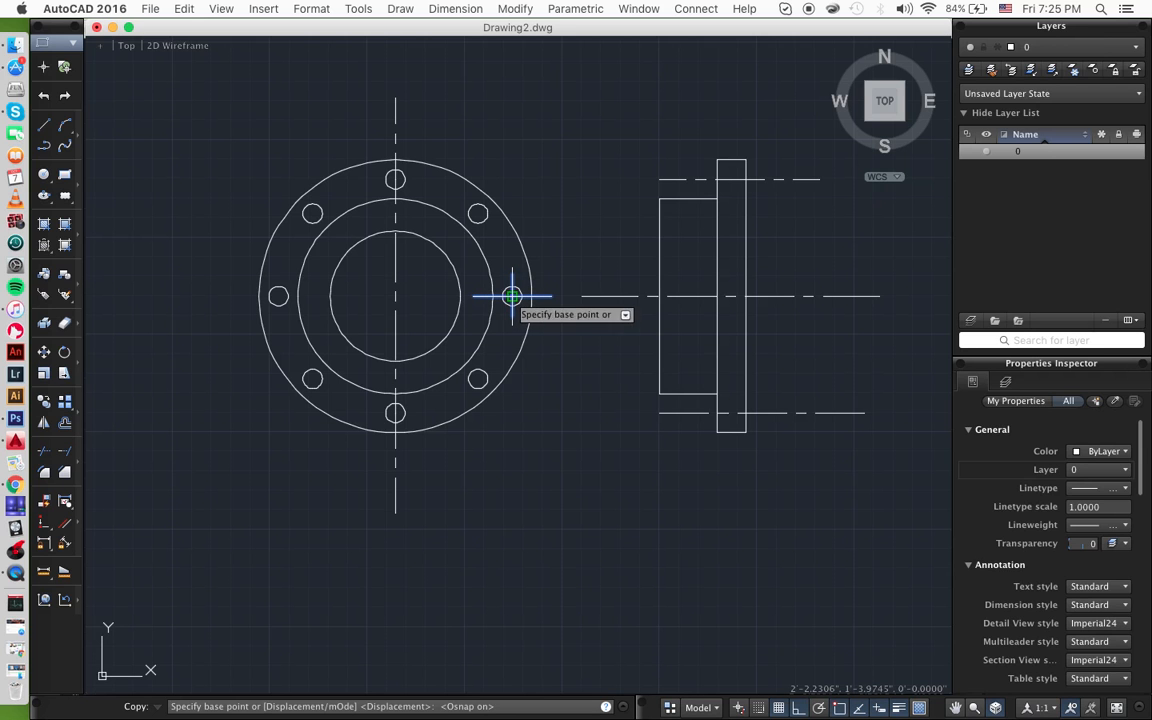
click(511, 296)
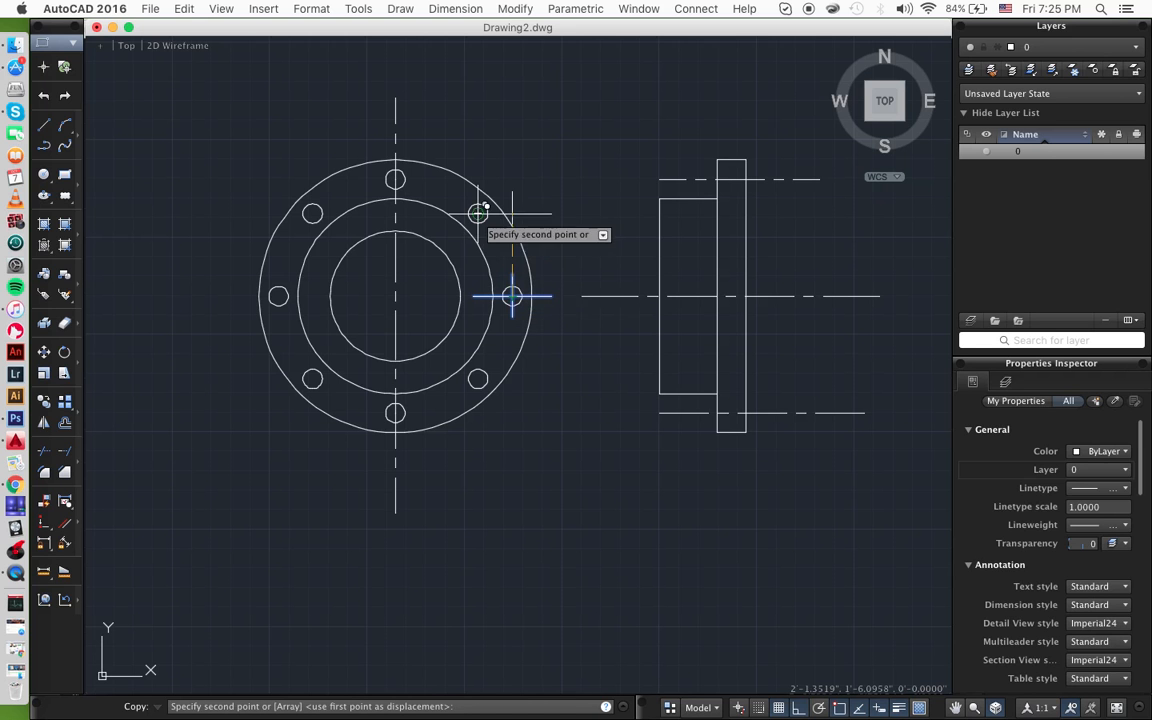
click(478, 213)
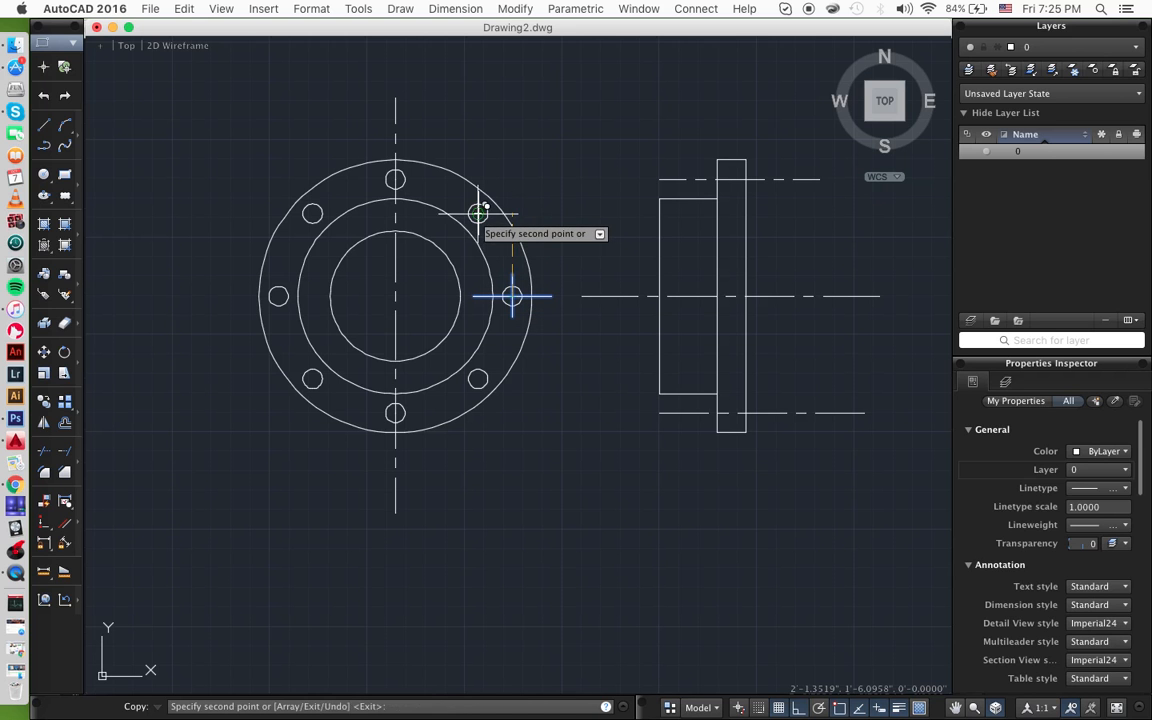
click(395, 179)
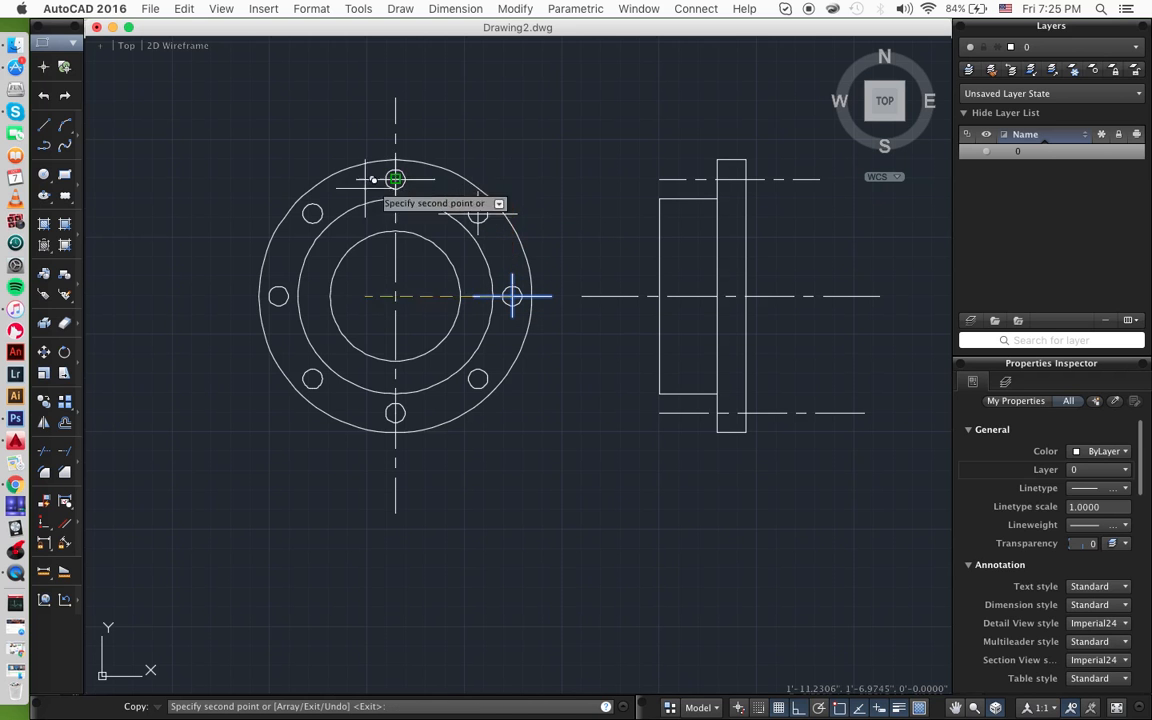
click(313, 212)
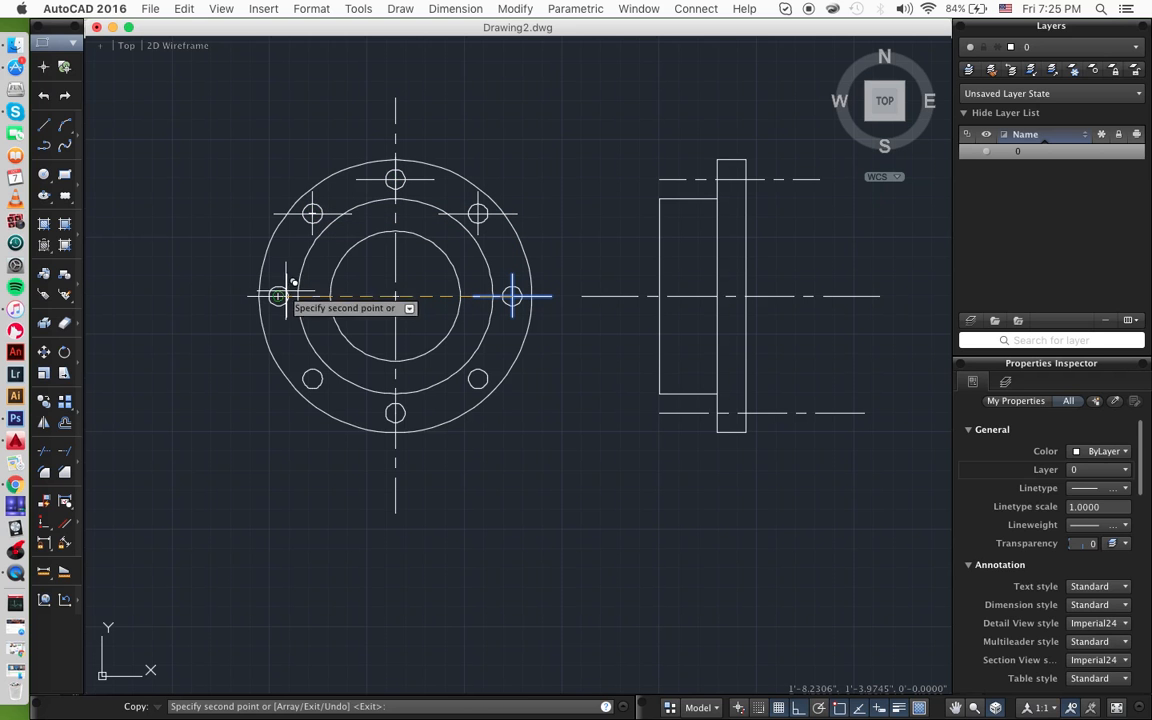
click(280, 295)
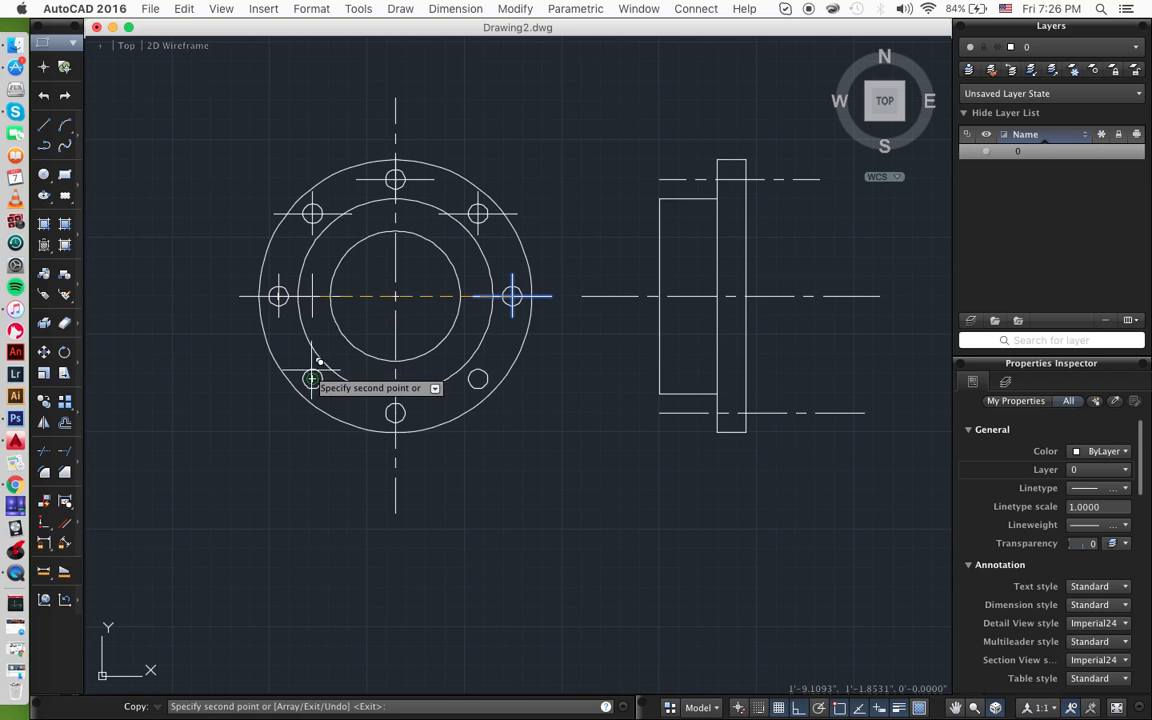
click(312, 378)
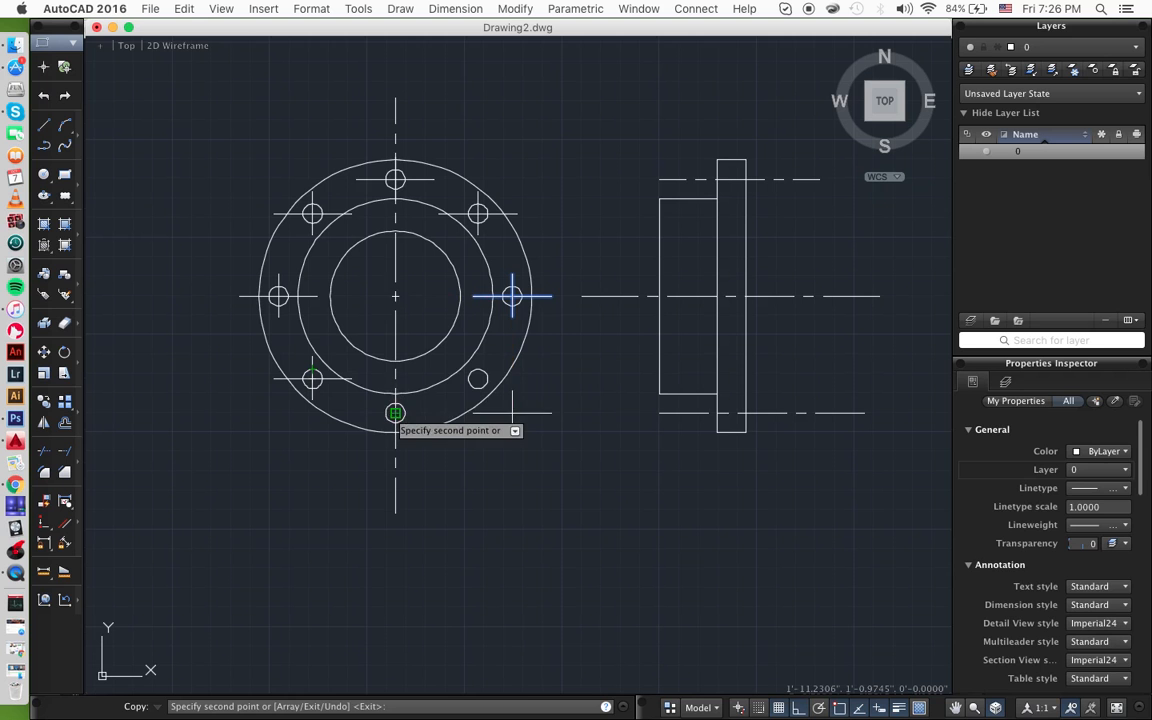
click(395, 412)
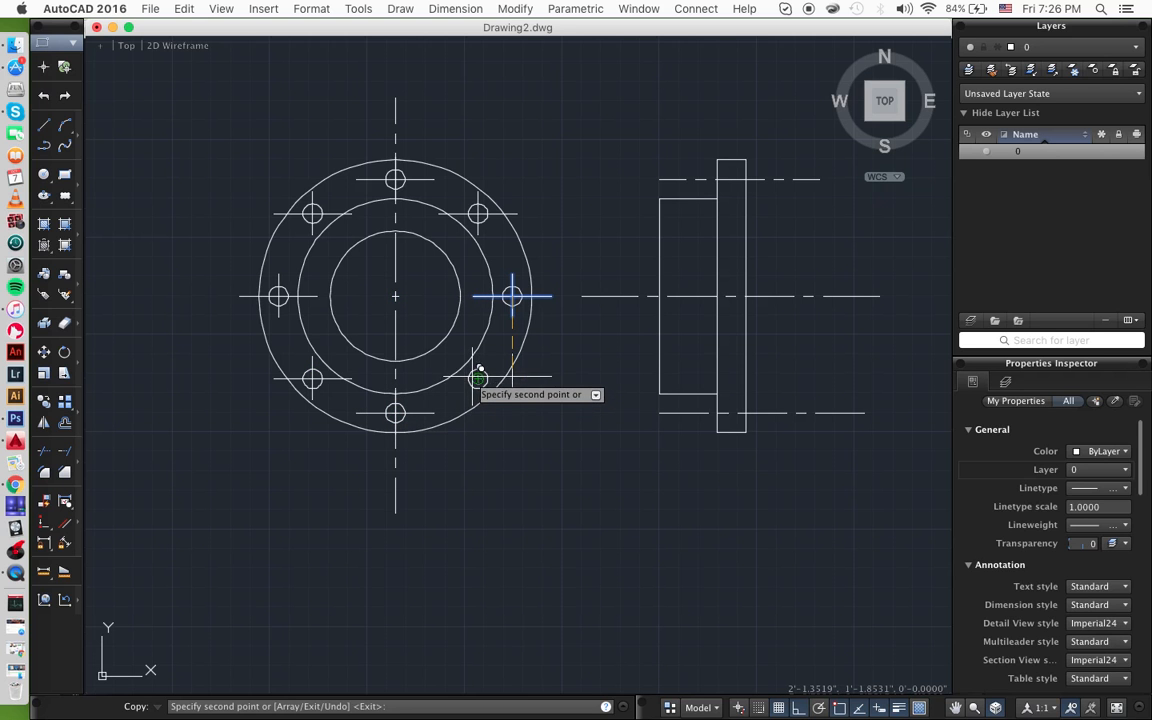
click(512, 378)
key(Return)
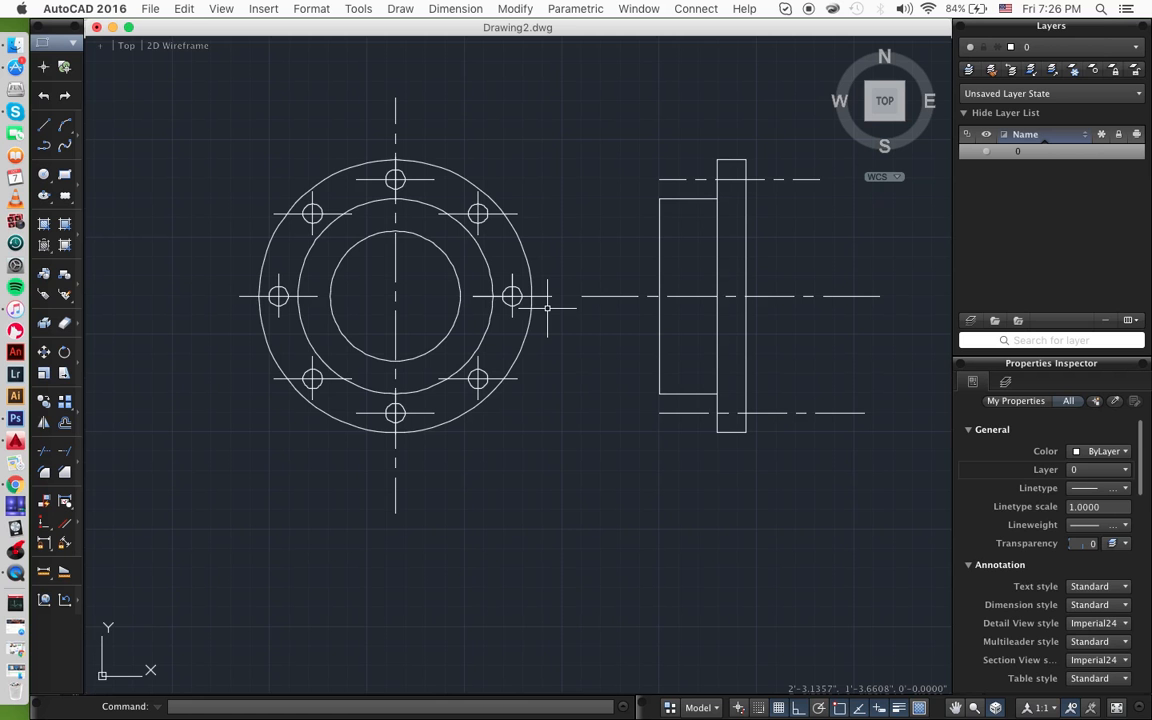
scroll(597, 313, right, 10)
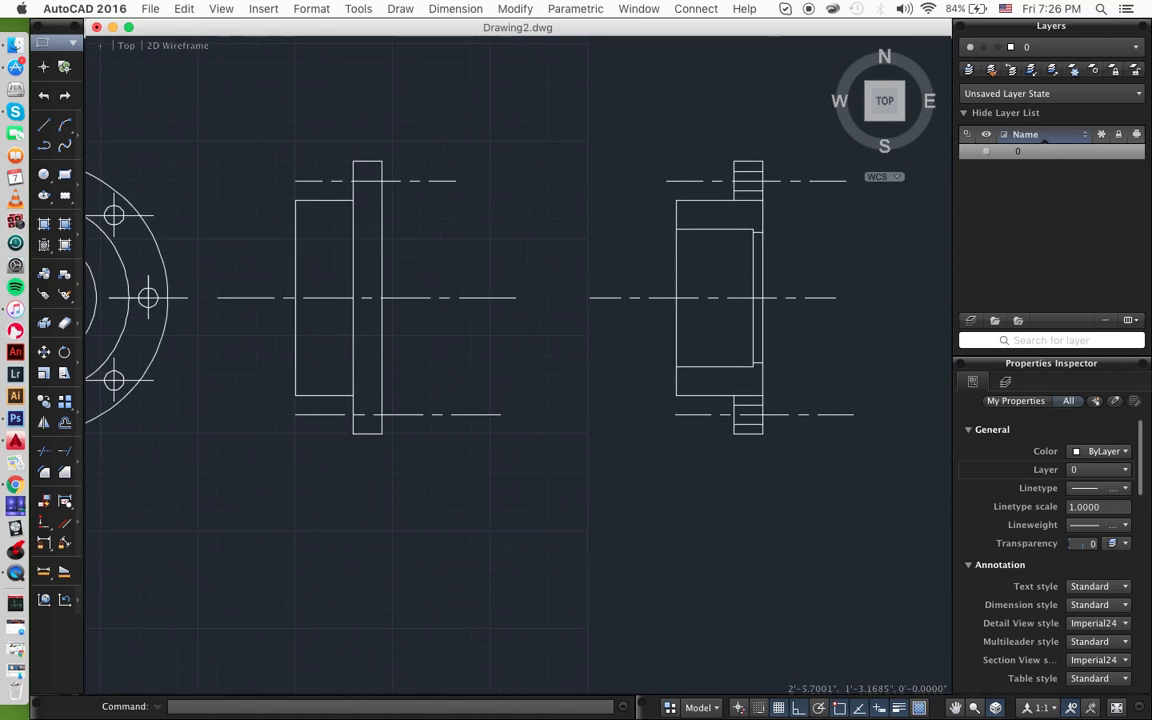
scroll(856, 321, right, 3)
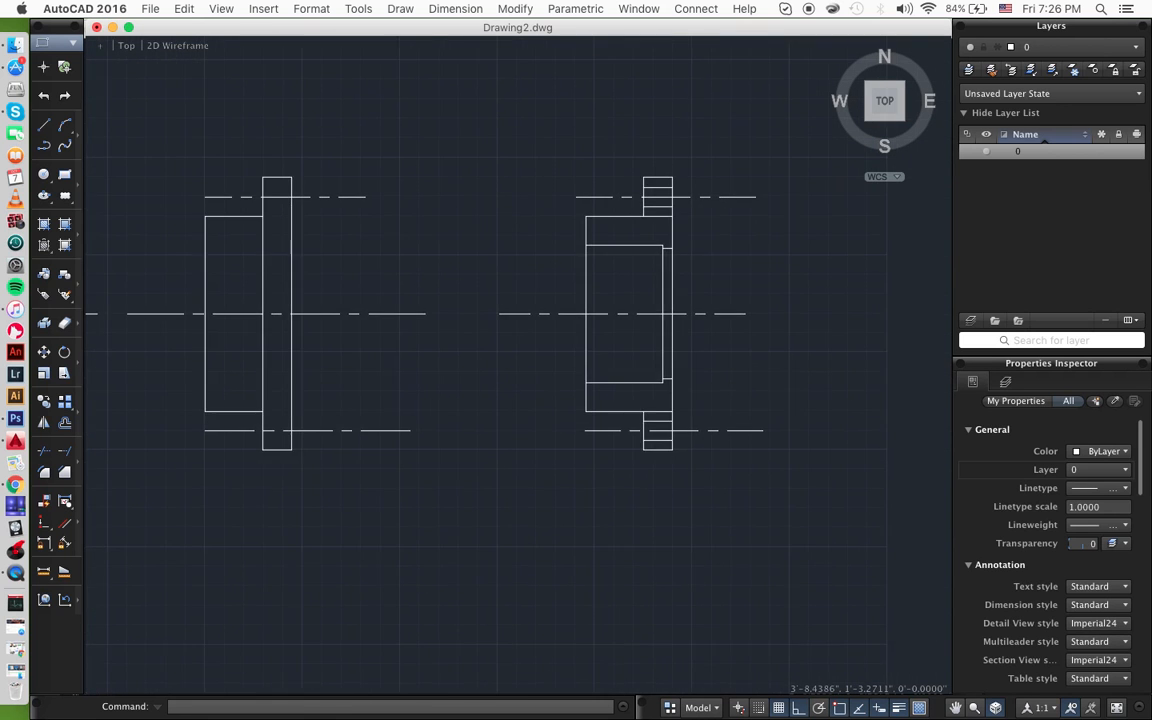
- Draw a vertical line in the section view joining the inner ends of the upper and lower recess edges
scroll(856, 323, up, 5)
text(line)
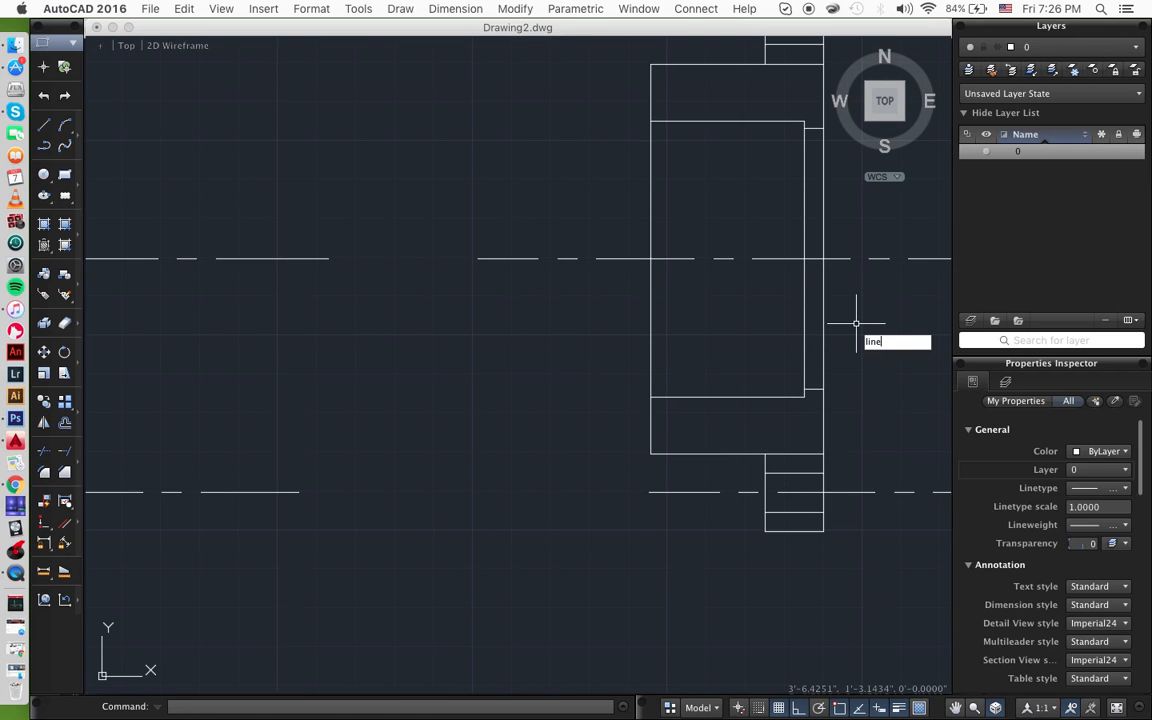
key(Return)
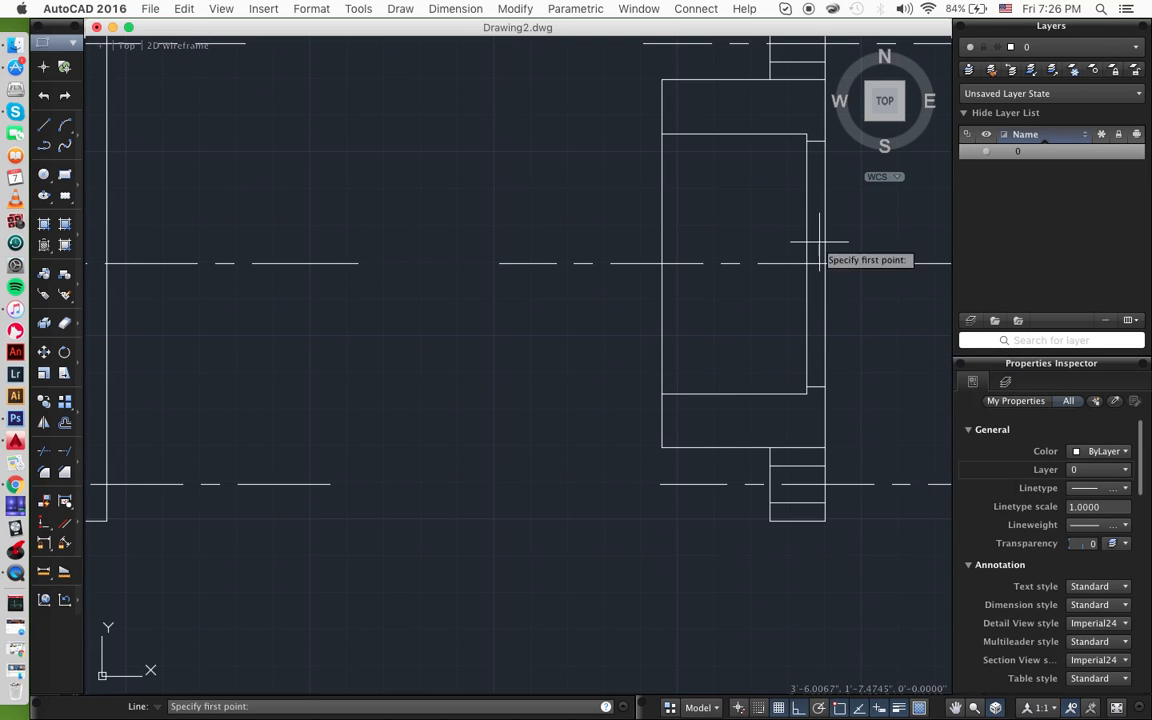
click(807, 140)
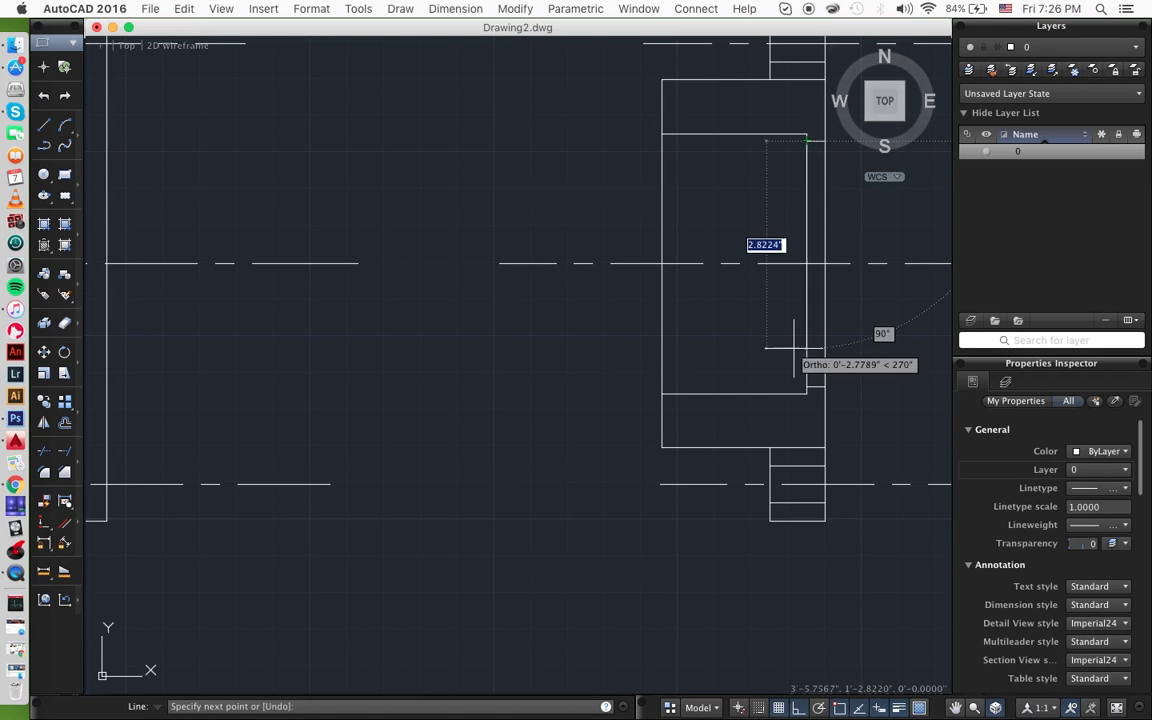
click(807, 387)
key(Return)
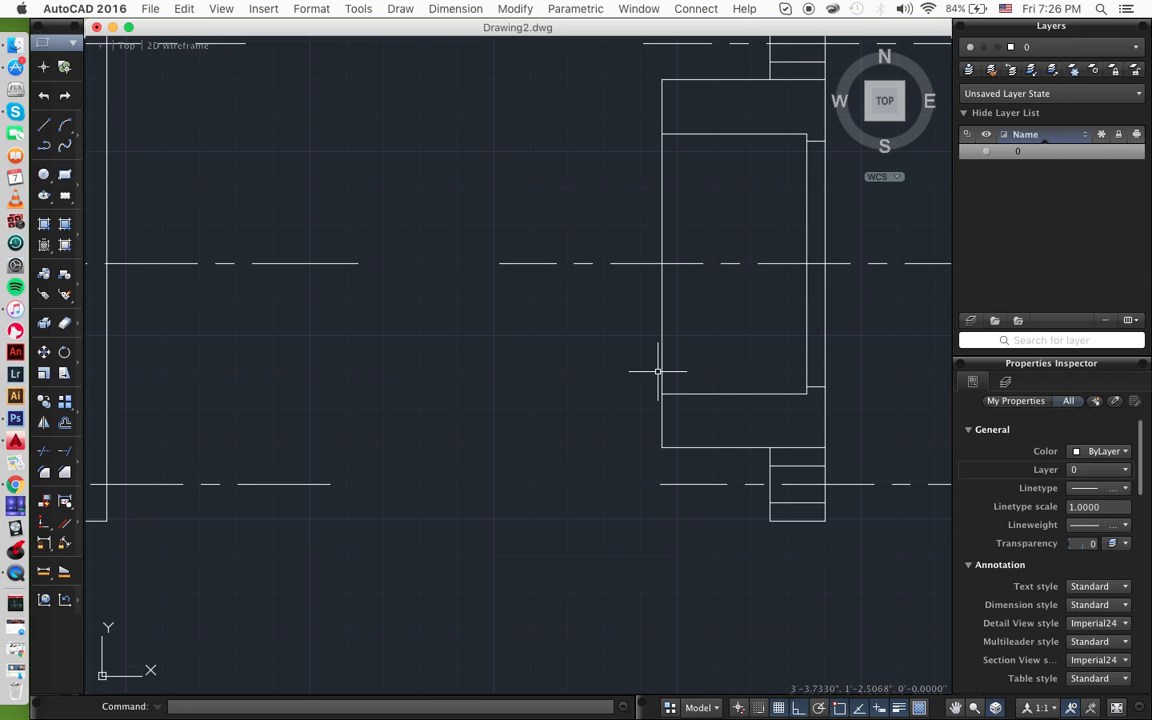
- Draw a 3.54" vertical line up the section view's inner bore end, from its lower corner to its upper corner
text(line)
key(Return)
click(808, 390)
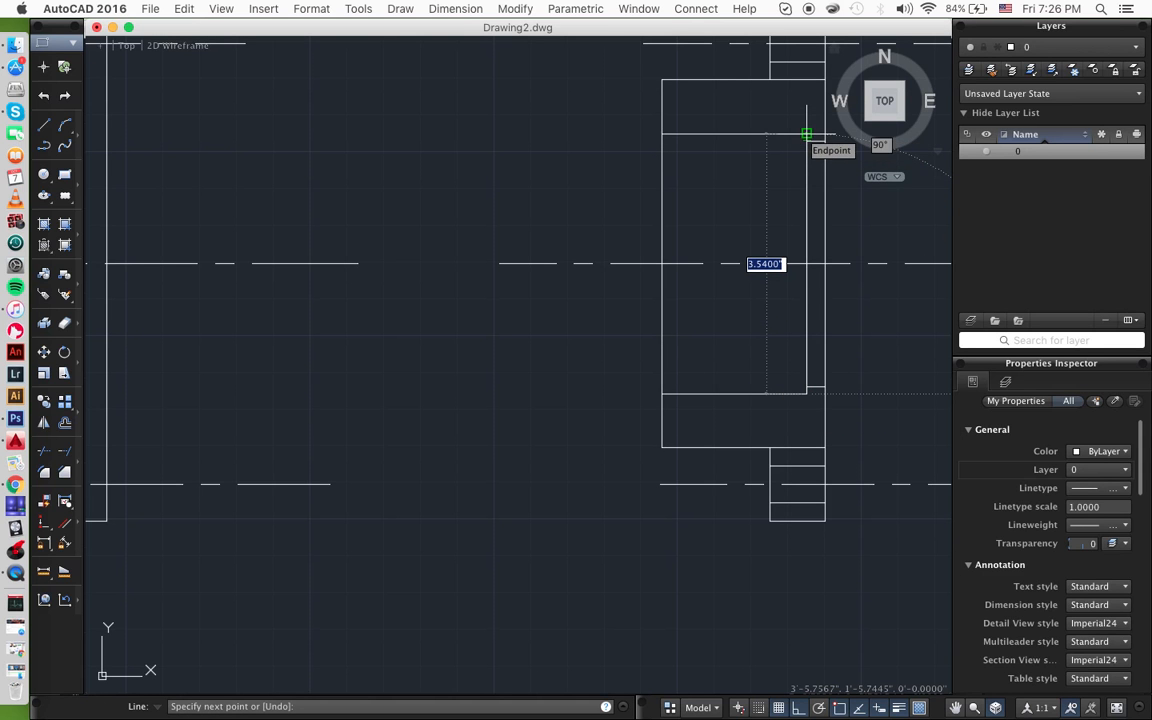
click(807, 133)
key(Return)
middle_drag(707, 180, 721, 184)
scroll(707, 184, right, 1)
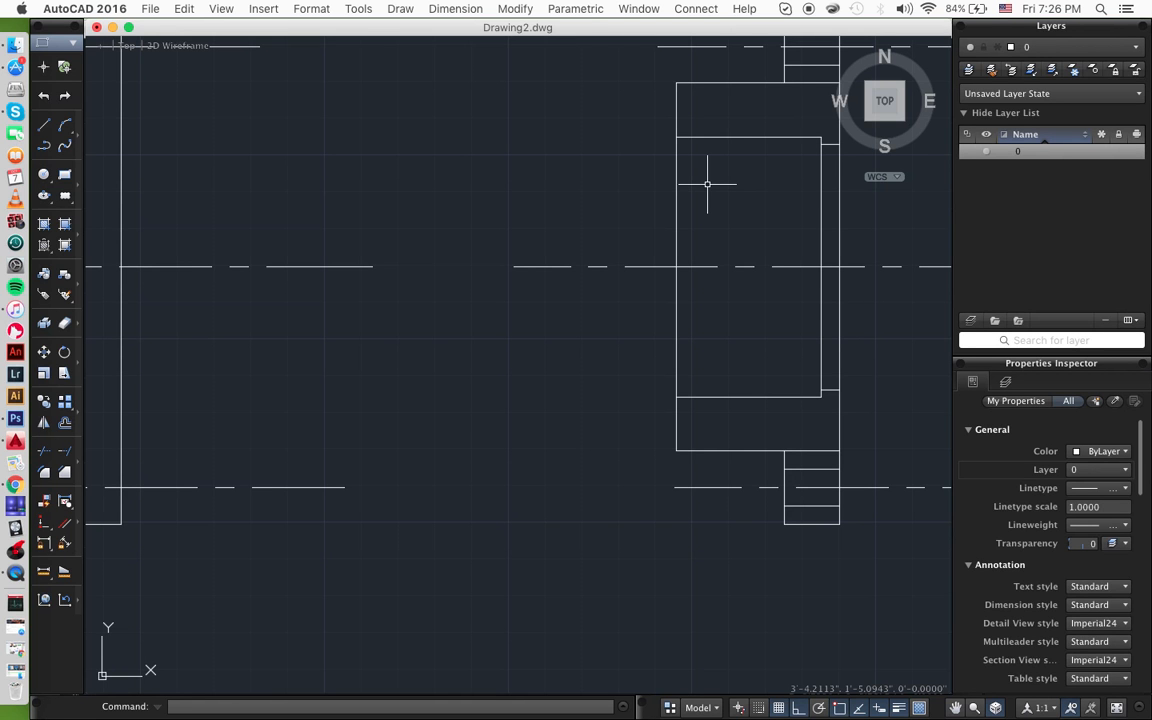
middle_drag(600, 262, 950, 267)
middle_drag(582, 236, 842, 246)
middle_drag(640, 248, 756, 229)
middle_drag(191, 272, 264, 264)
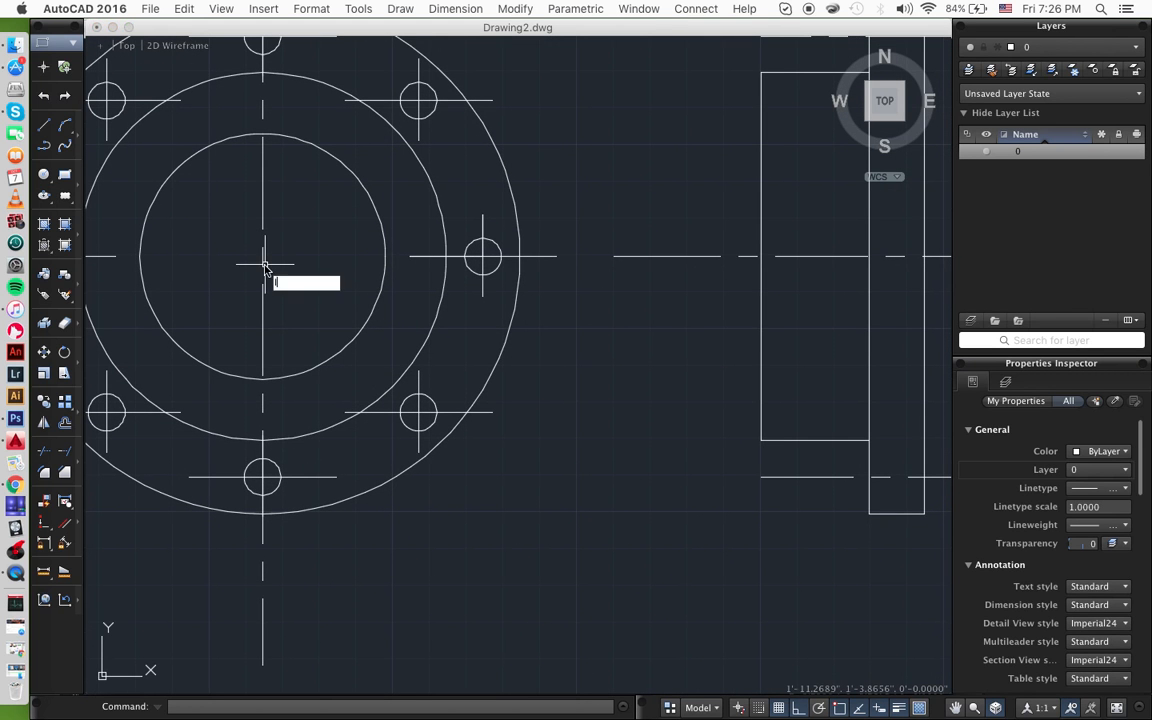
text(l)
key(Return)
key(Escape)
- Draw a circle of radius 1.77" centered on the front view's main center point
text(cir)
key(Return)
click(262, 477)
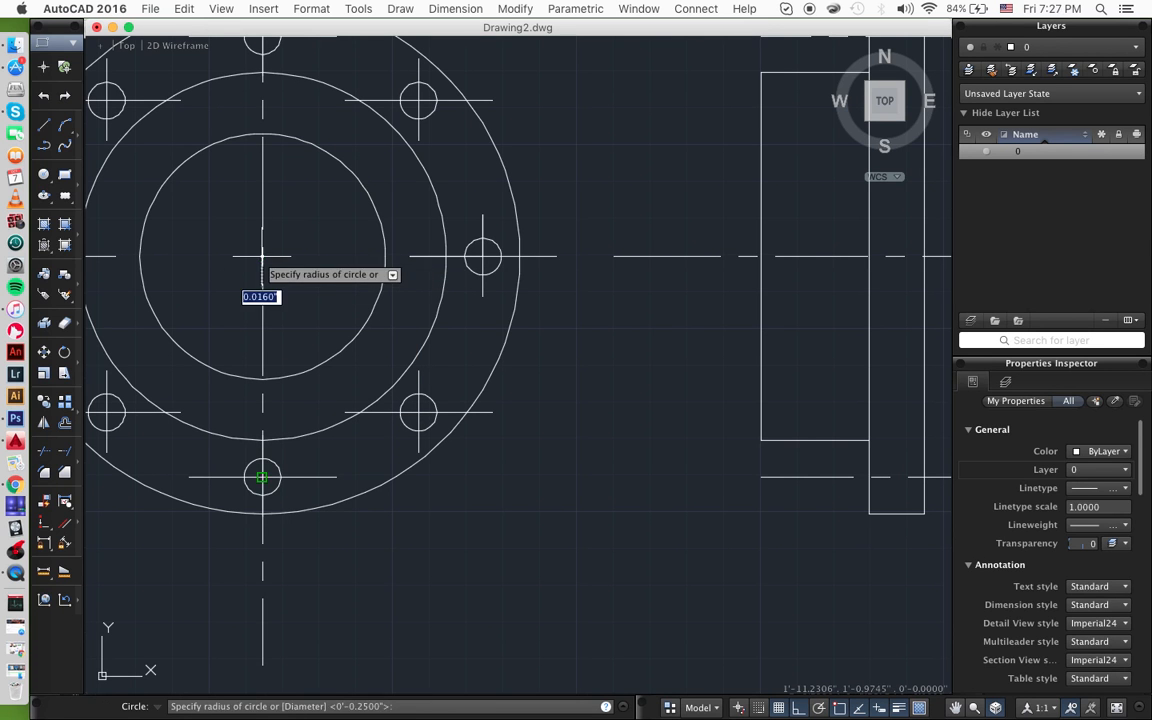
text(1)
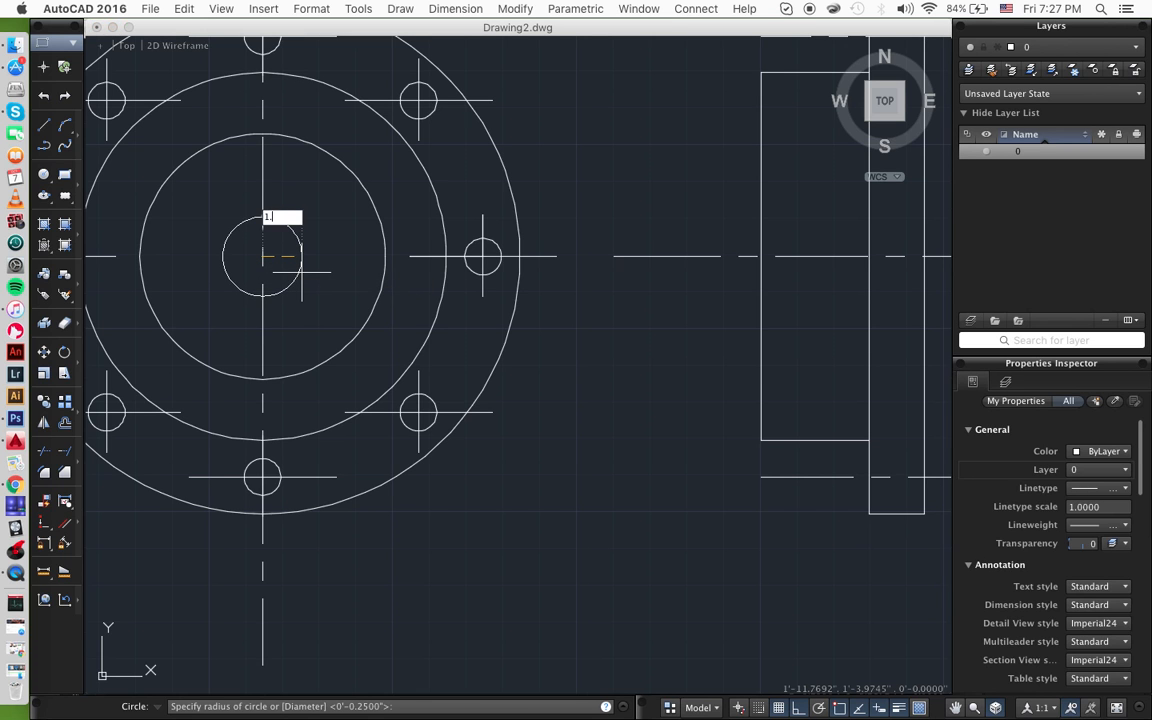
text(.77)
key(Return)
- Examine the front, side and section views for completeness, comparing the bore circles with the section's edges
scroll(596, 277, left, 5)
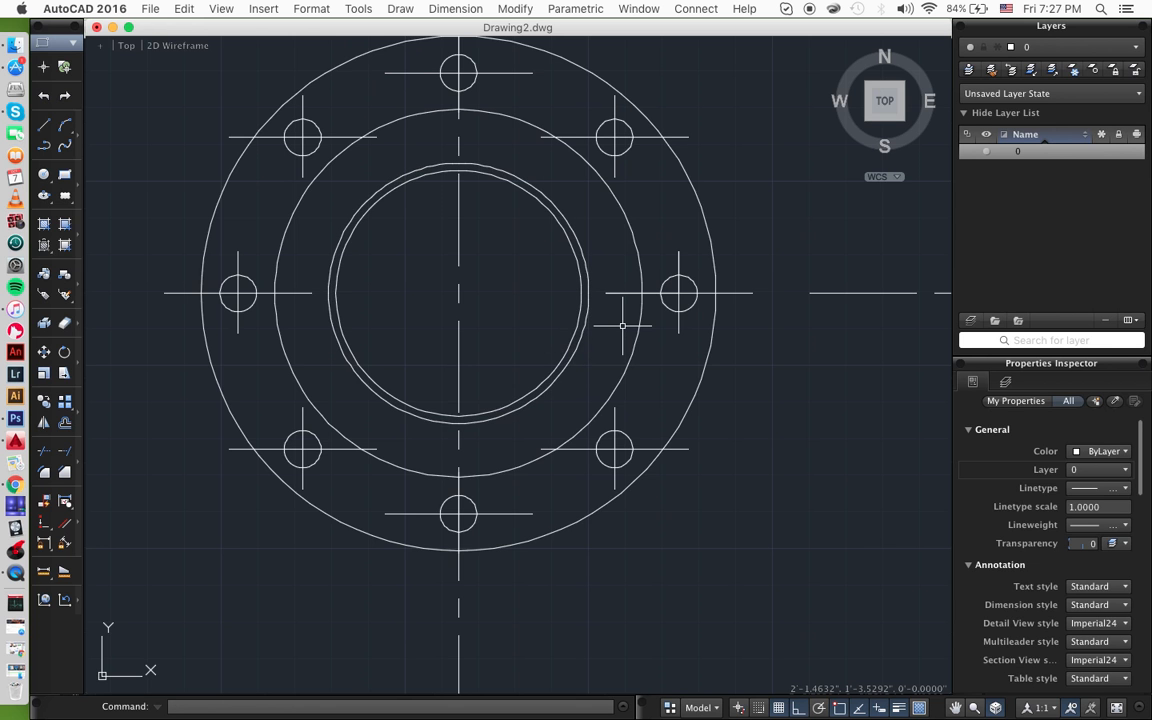
scroll(623, 326, right, 3)
key(super+minus)
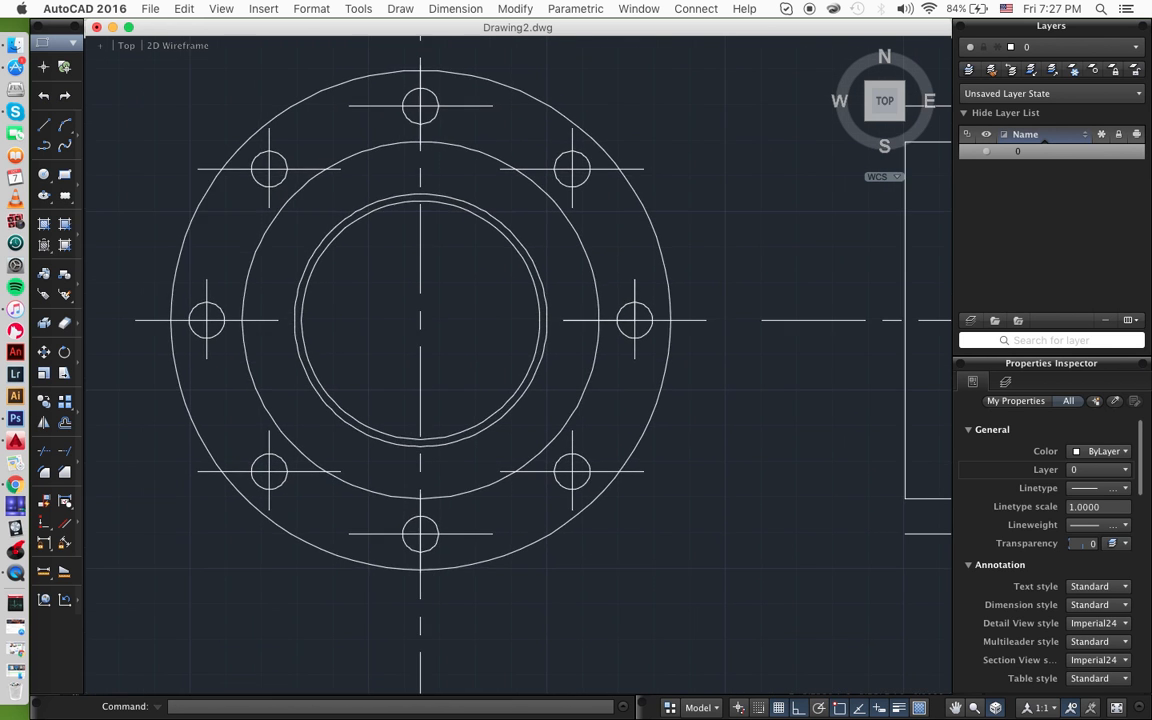
scroll(560, 294, right, 5)
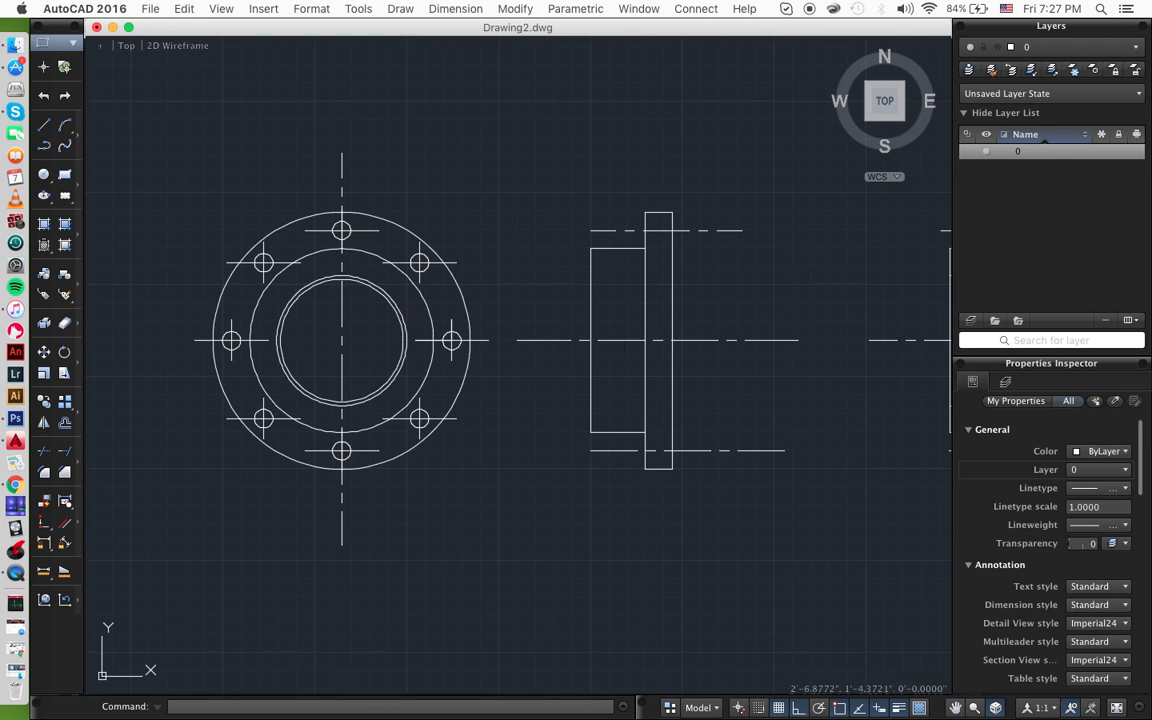
scroll(560, 294, right, 4)
scroll(470, 330, right, 3)
scroll(470, 330, down, 3)
scroll(622, 325, left, 5)
scroll(622, 325, up, 2)
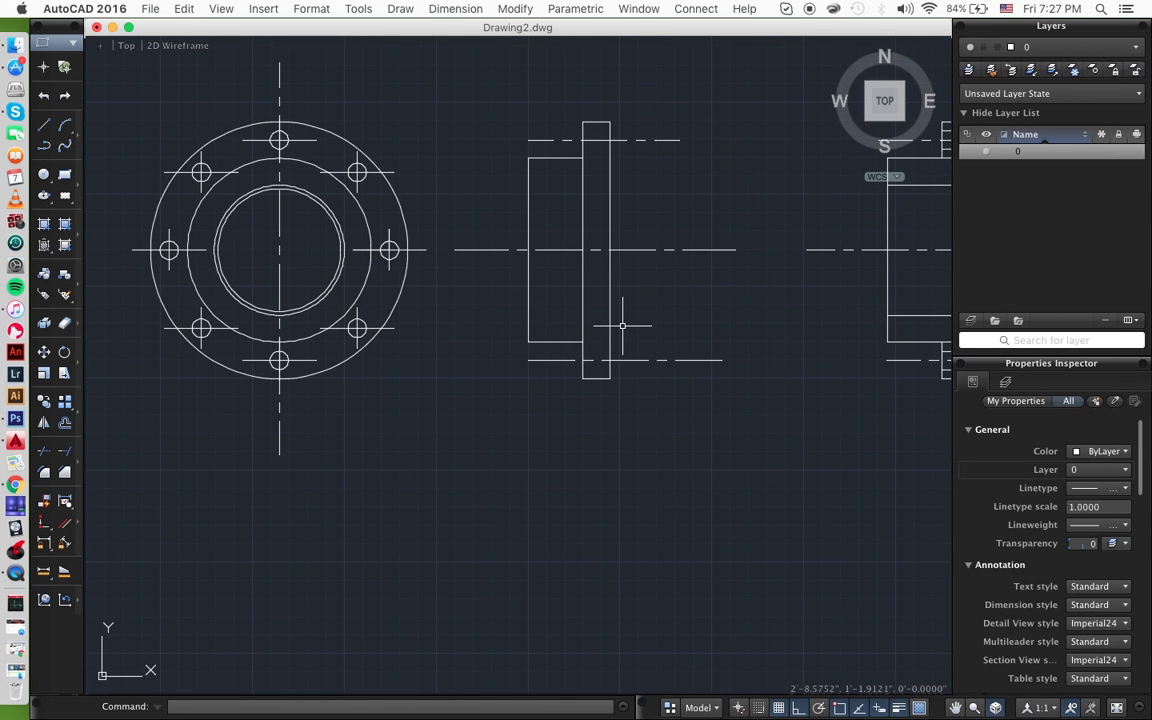
scroll(622, 325, down, 1)
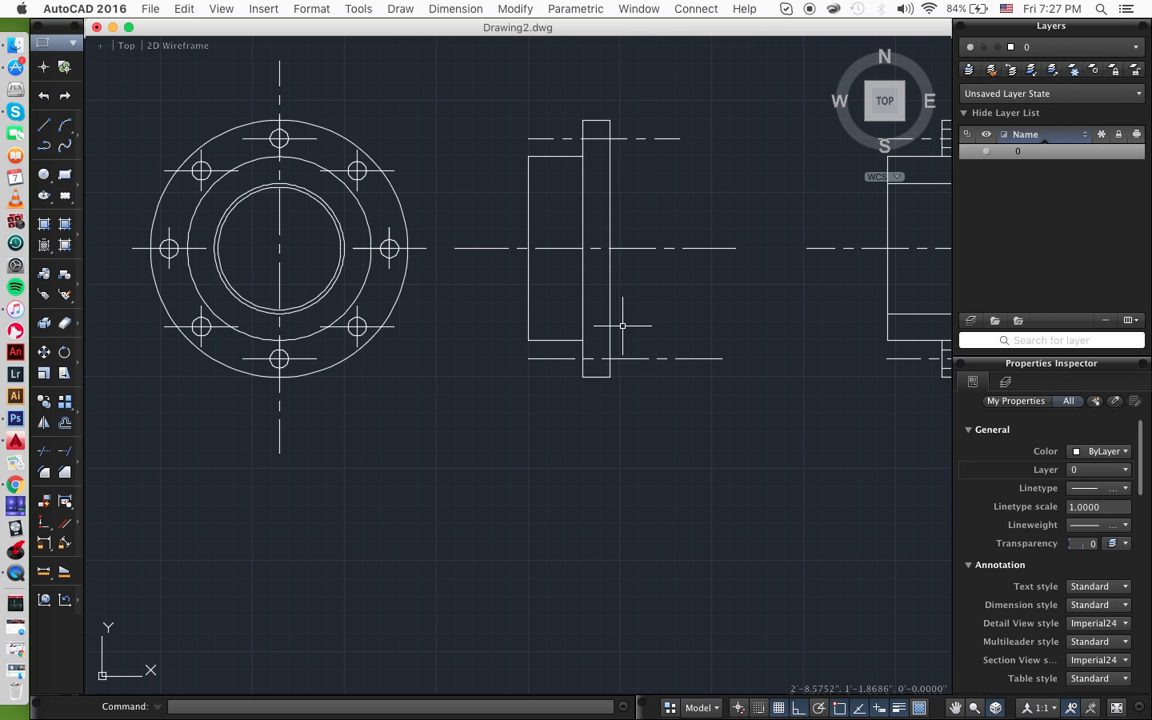
scroll(600, 326, left, 5)
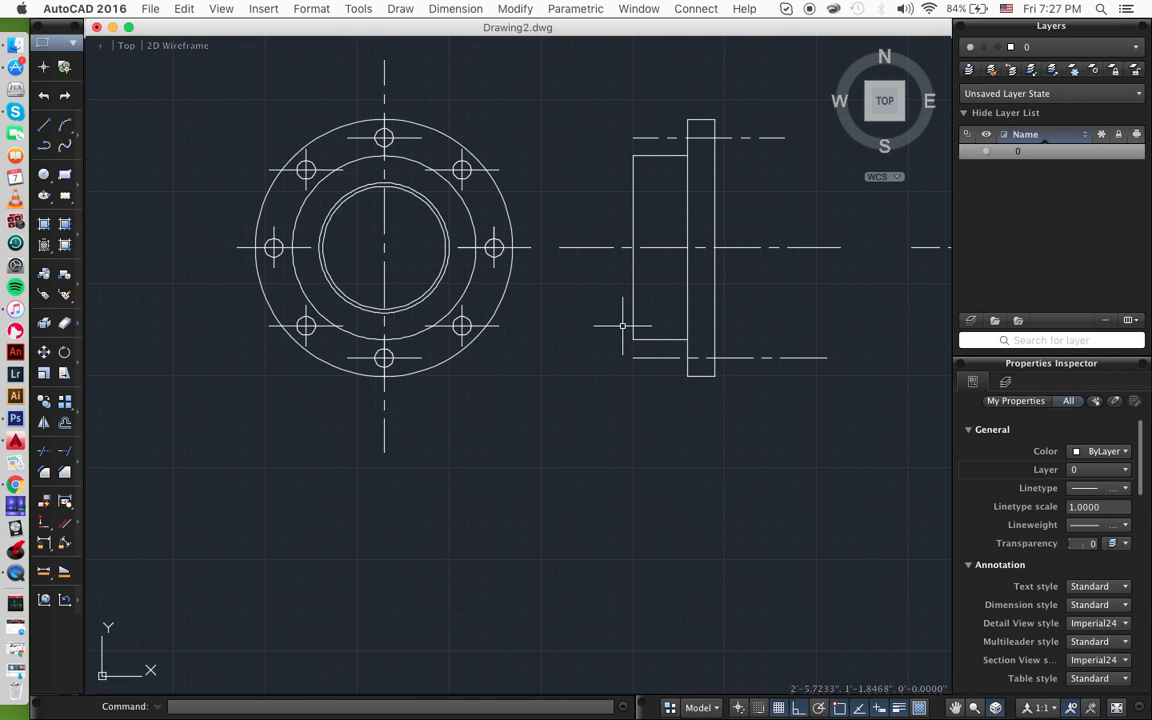
scroll(558, 326, right, 5)
scroll(514, 321, up, 3)
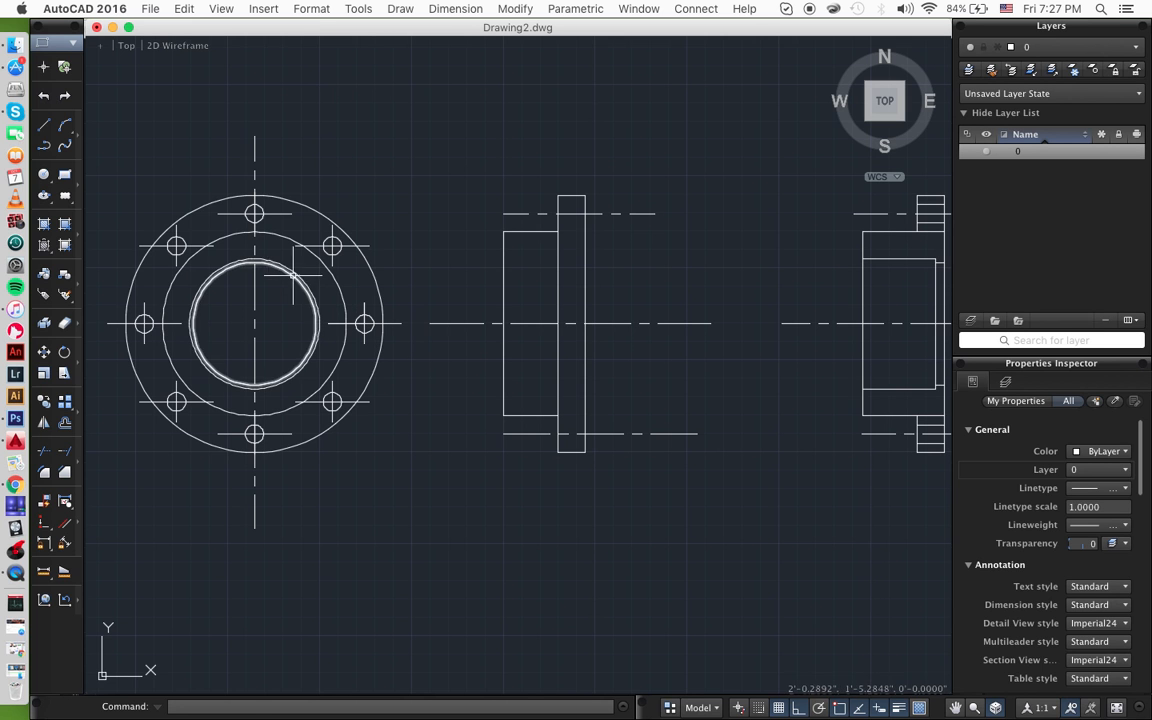
scroll(715, 250, right, 5)
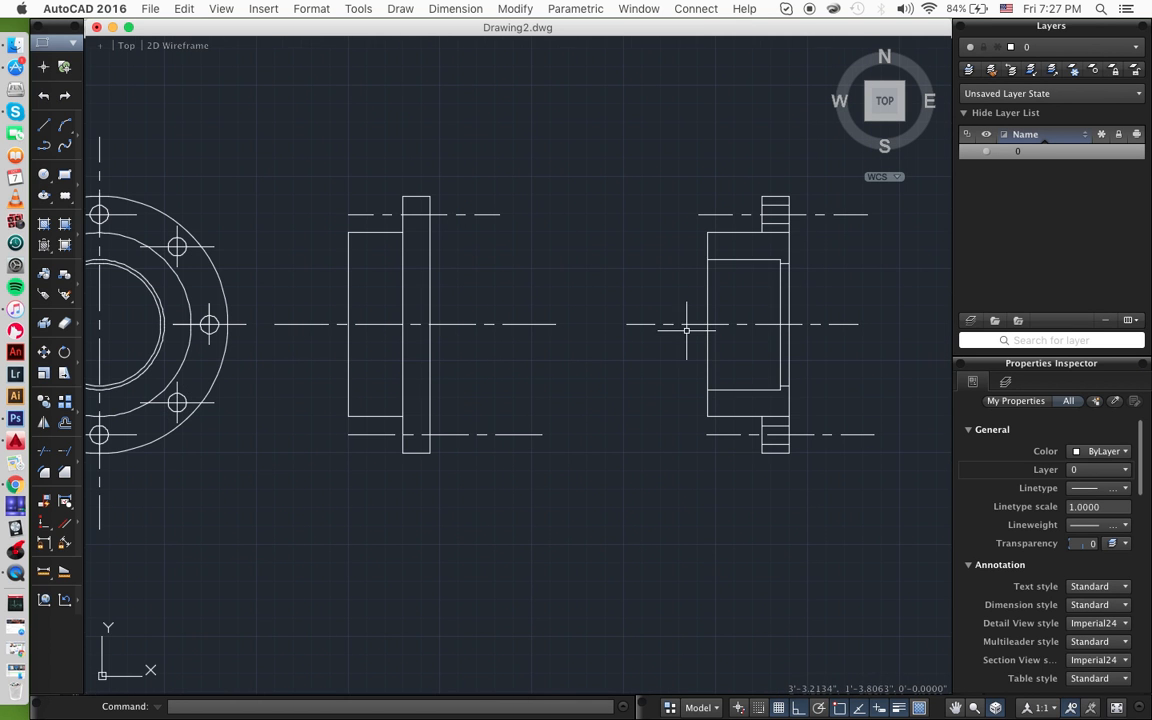
scroll(527, 388, left, 10)
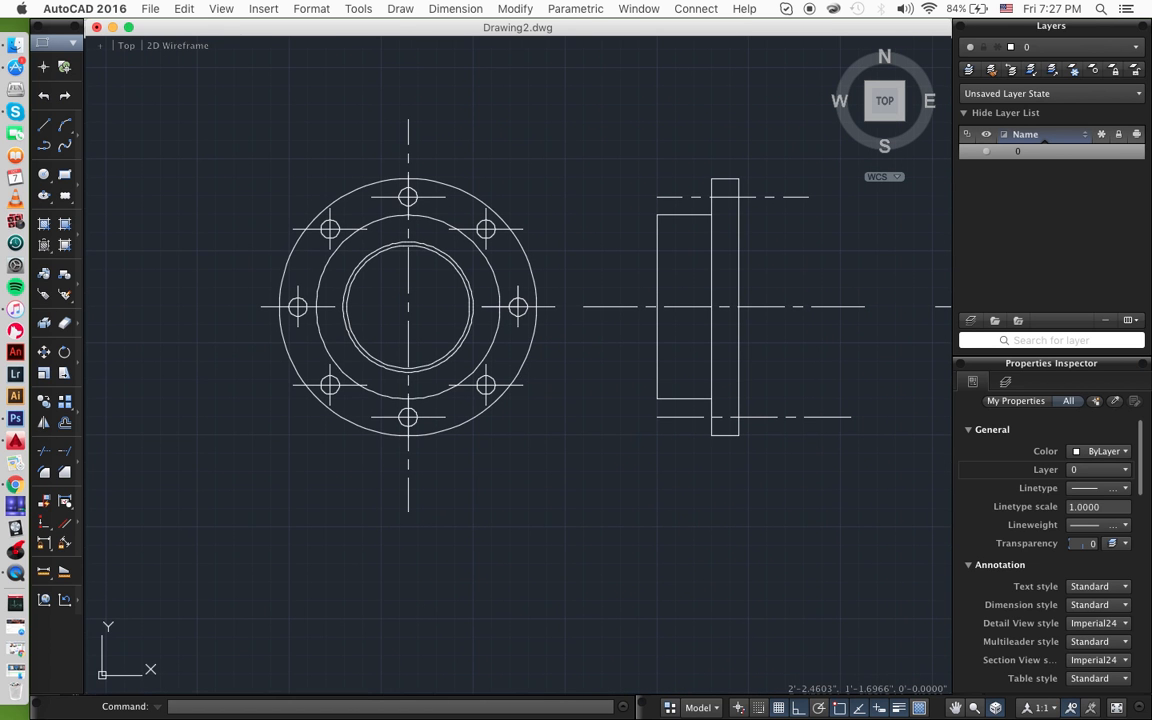
scroll(527, 391, down, 1)
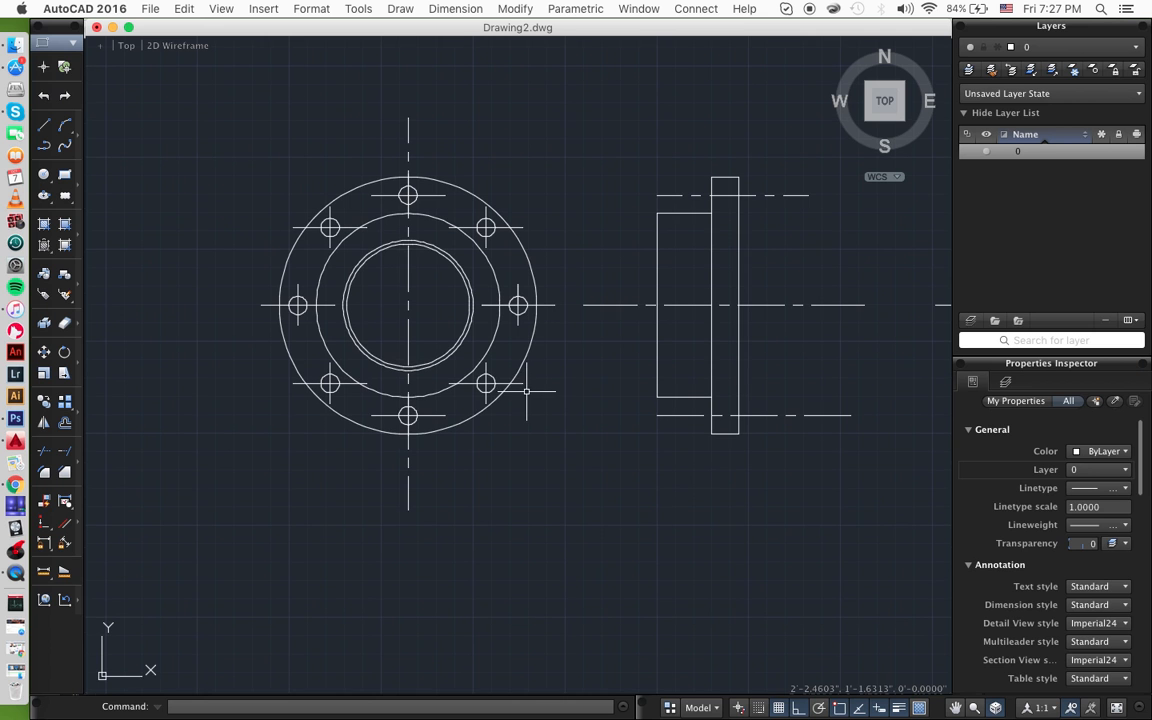
scroll(527, 391, up, 2)
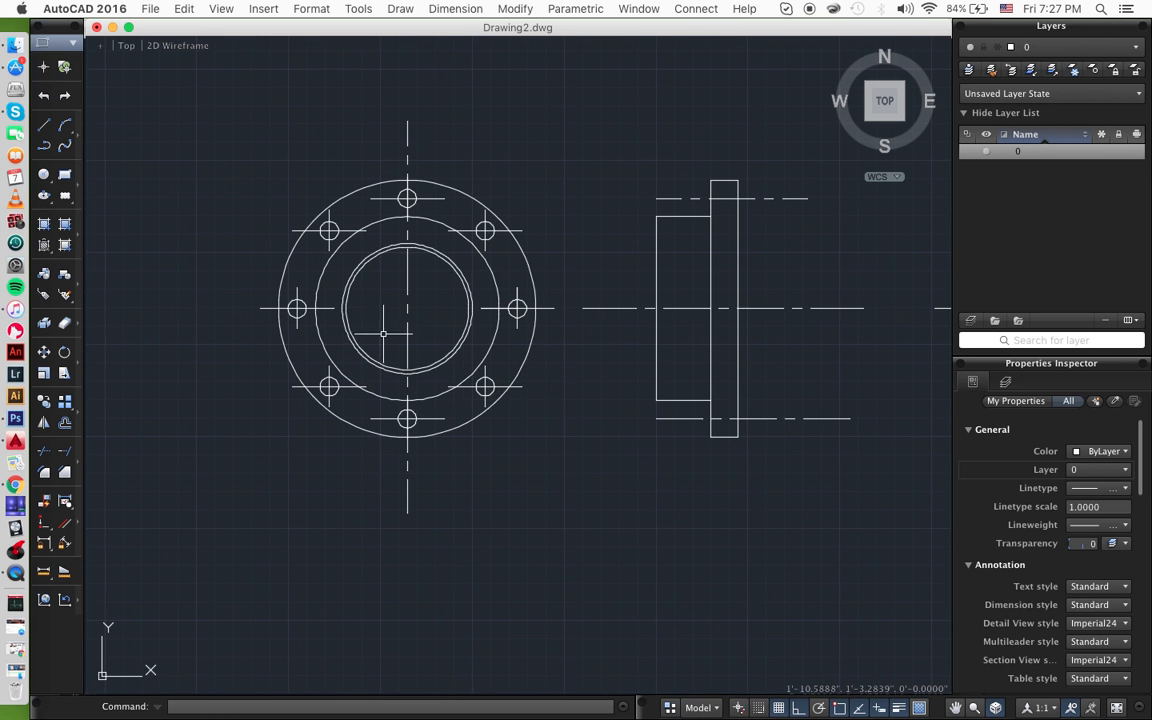
scroll(346, 300, up, 5)
scroll(384, 329, down, 1)
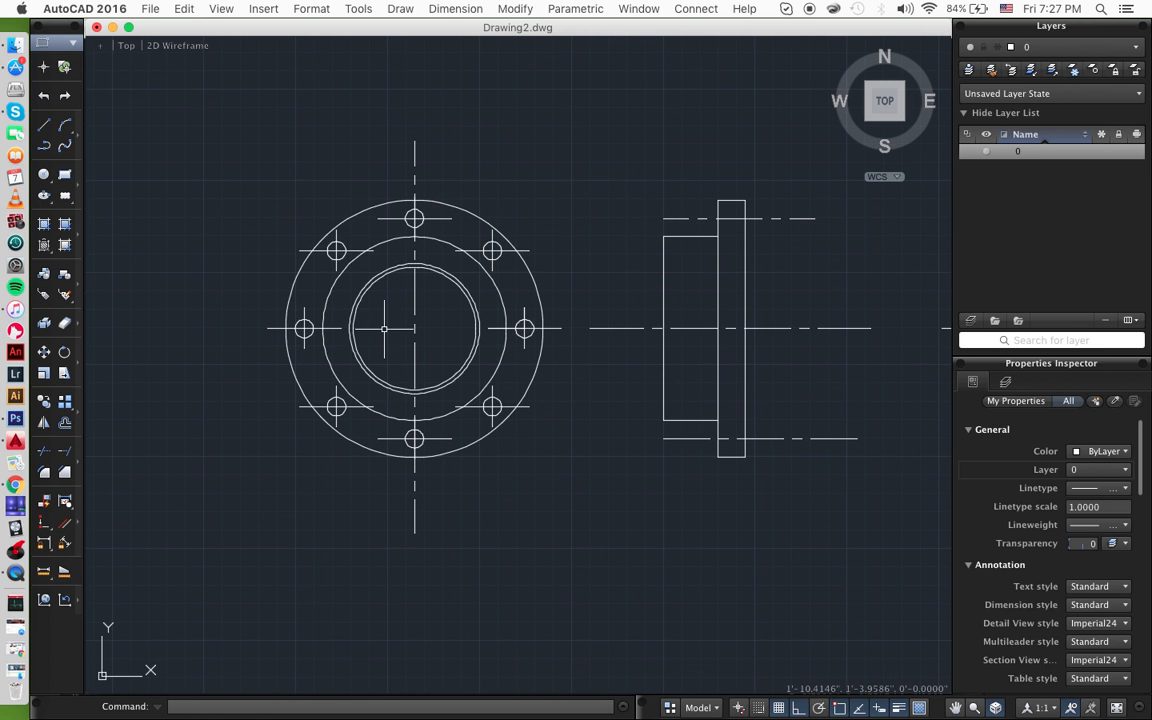
click(270, 9)
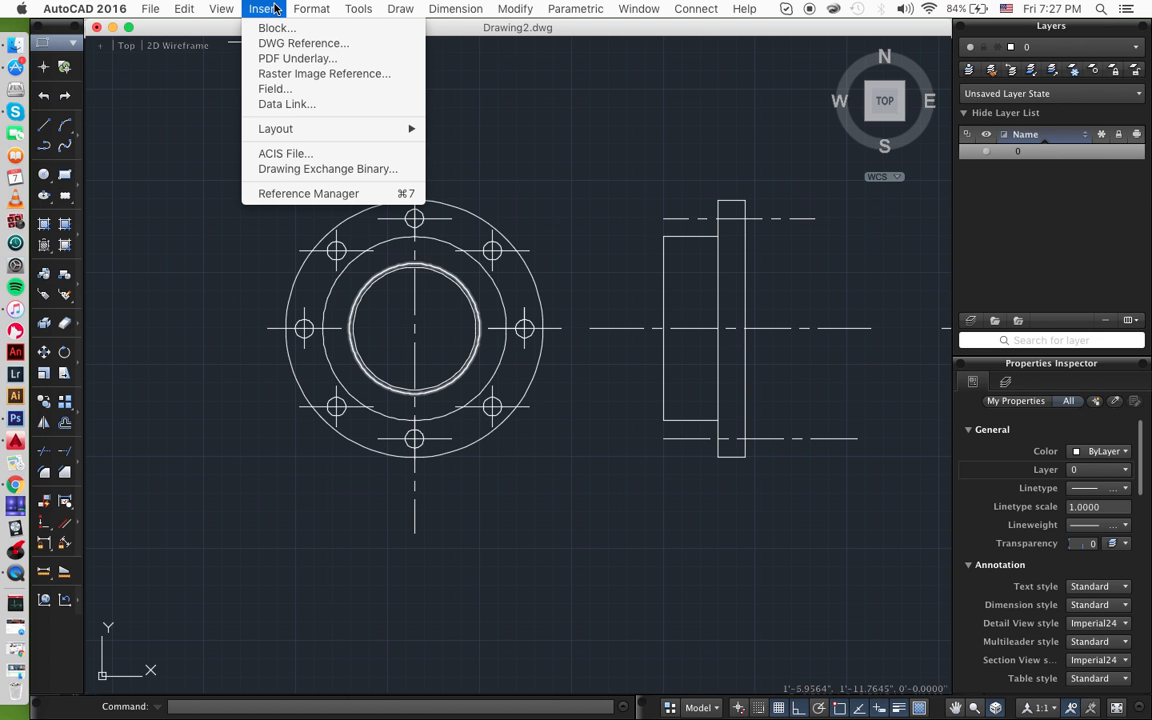
mouse_move(308, 5)
mouse_move(261, 12)
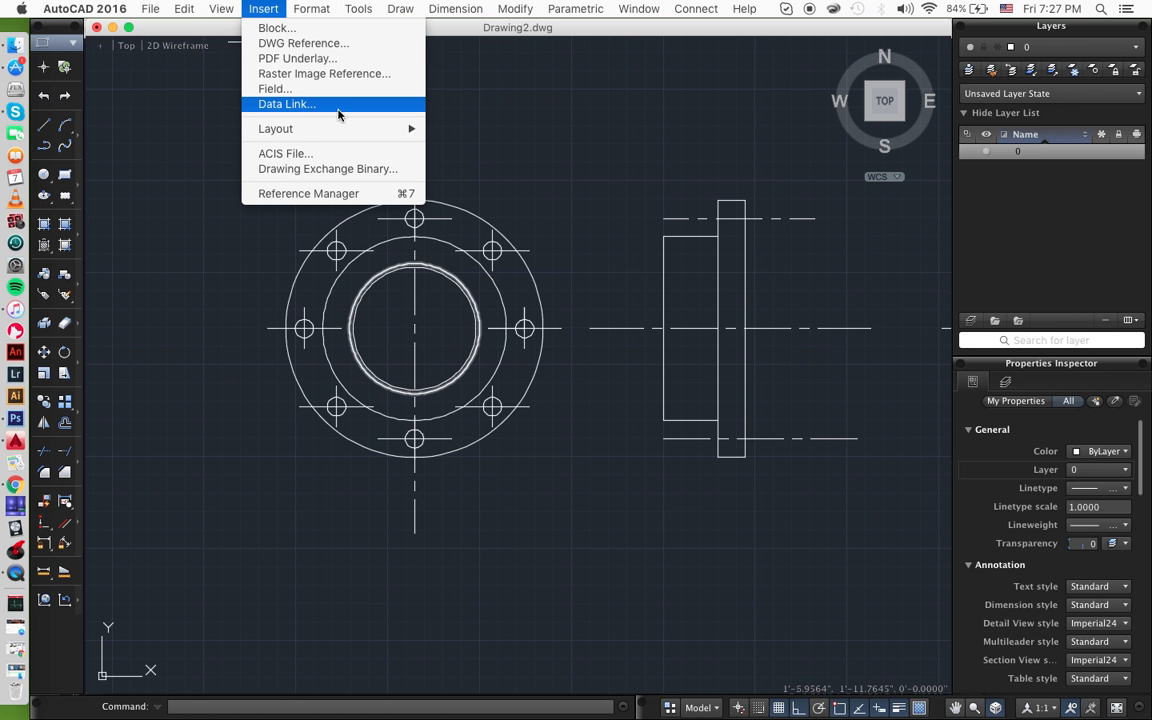
click(349, 45)
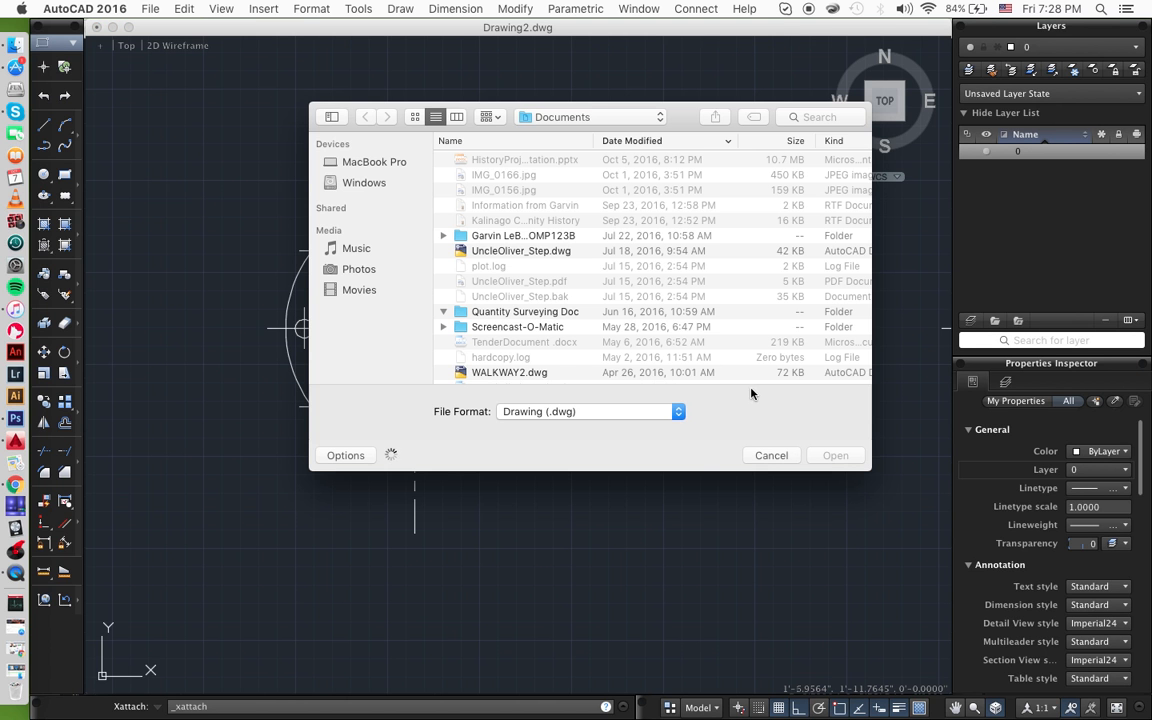
click(771, 455)
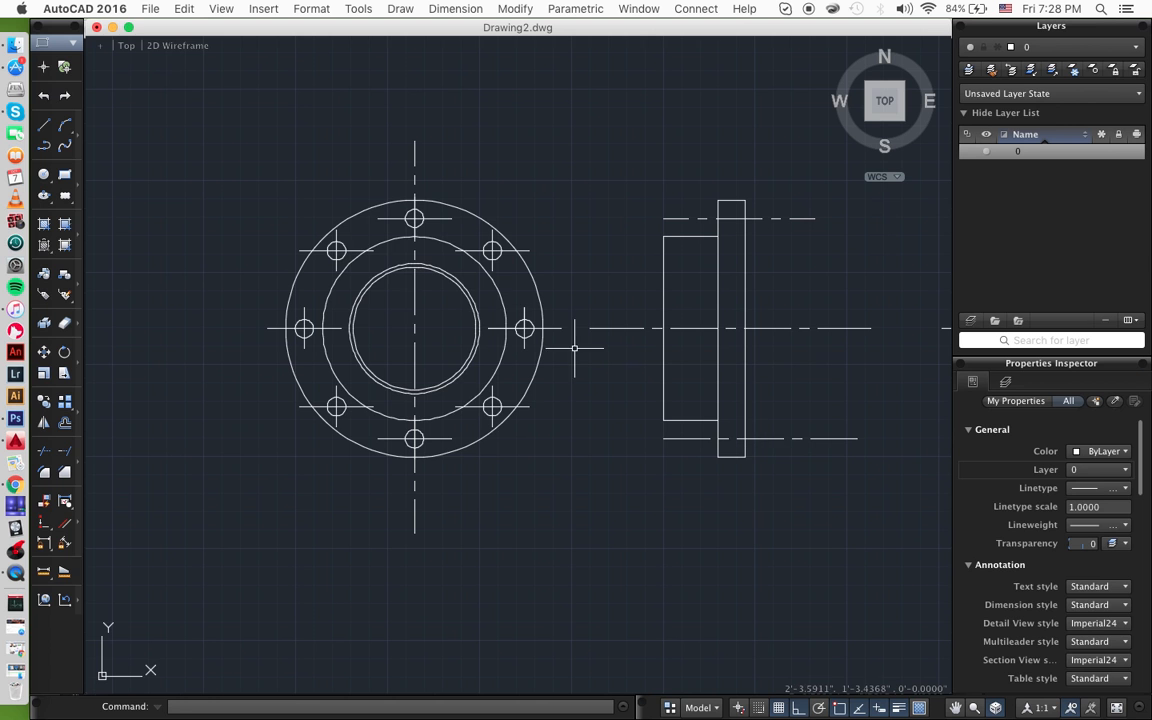
- Draw a 2" horizontal line to the right from the lower end of the front view's vertical axis
text(l)
key(Return)
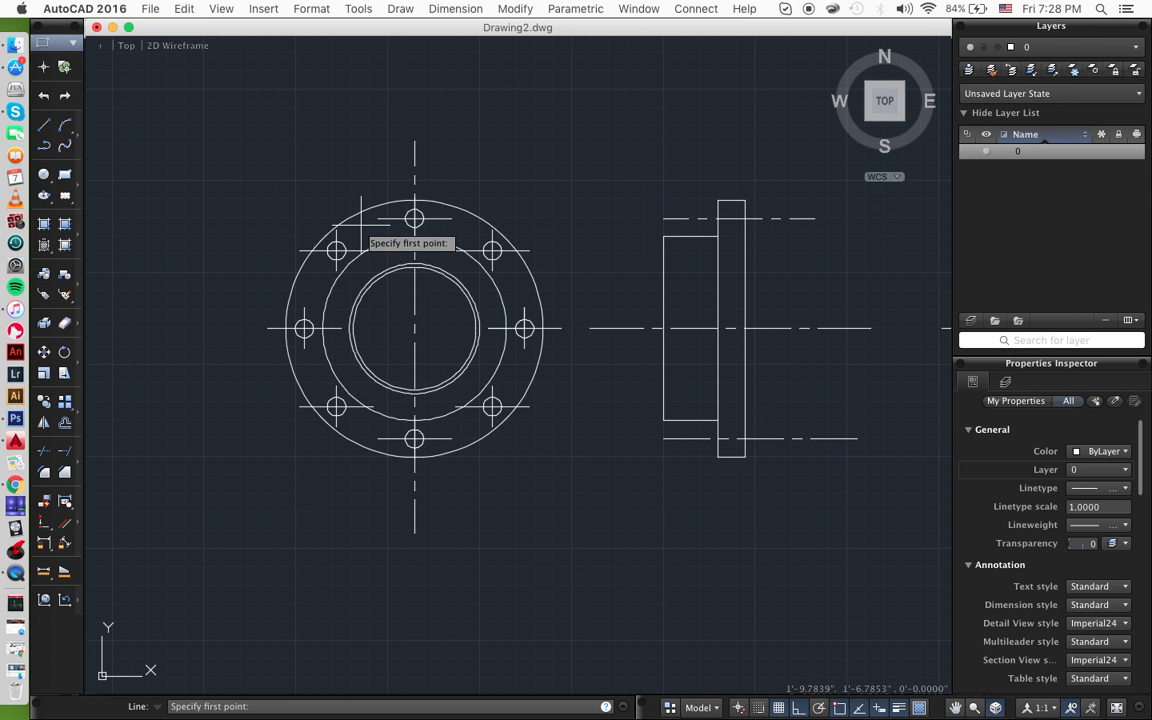
click(415, 531)
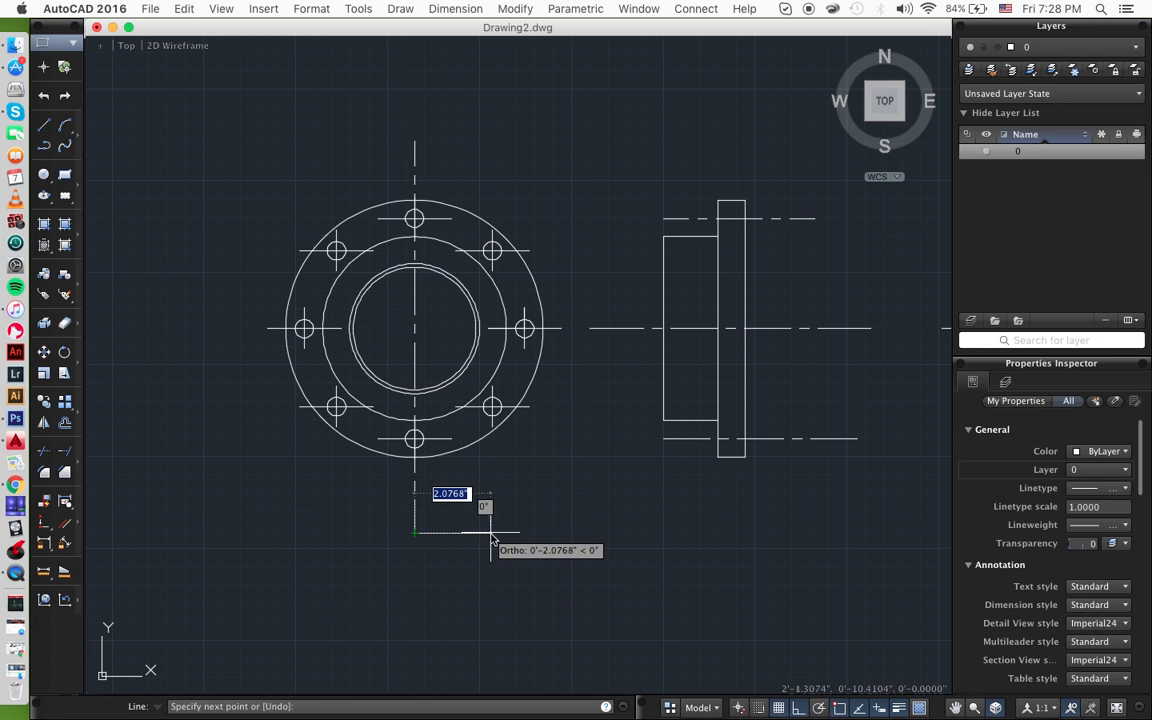
text(2)
key(Return)
key(Return)
- Draw a horizontal line to the right from the upper end of the front view's vertical axis
text(li)
key(Return)
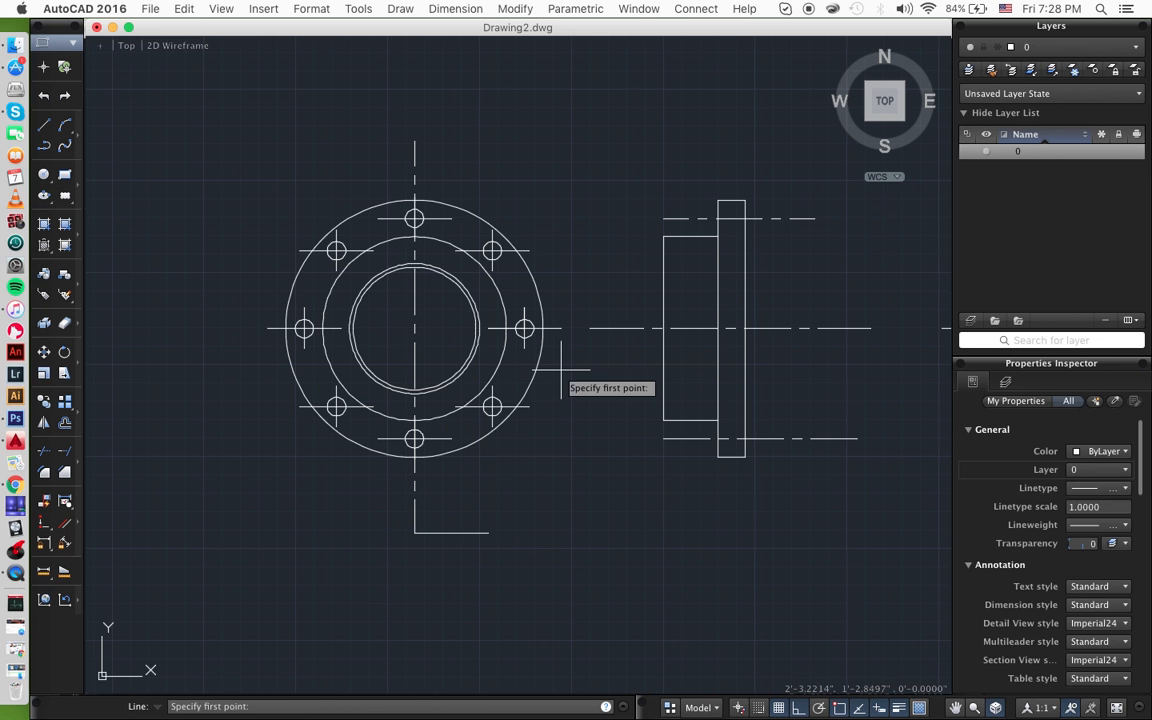
click(415, 141)
click(518, 141)
key(Return)
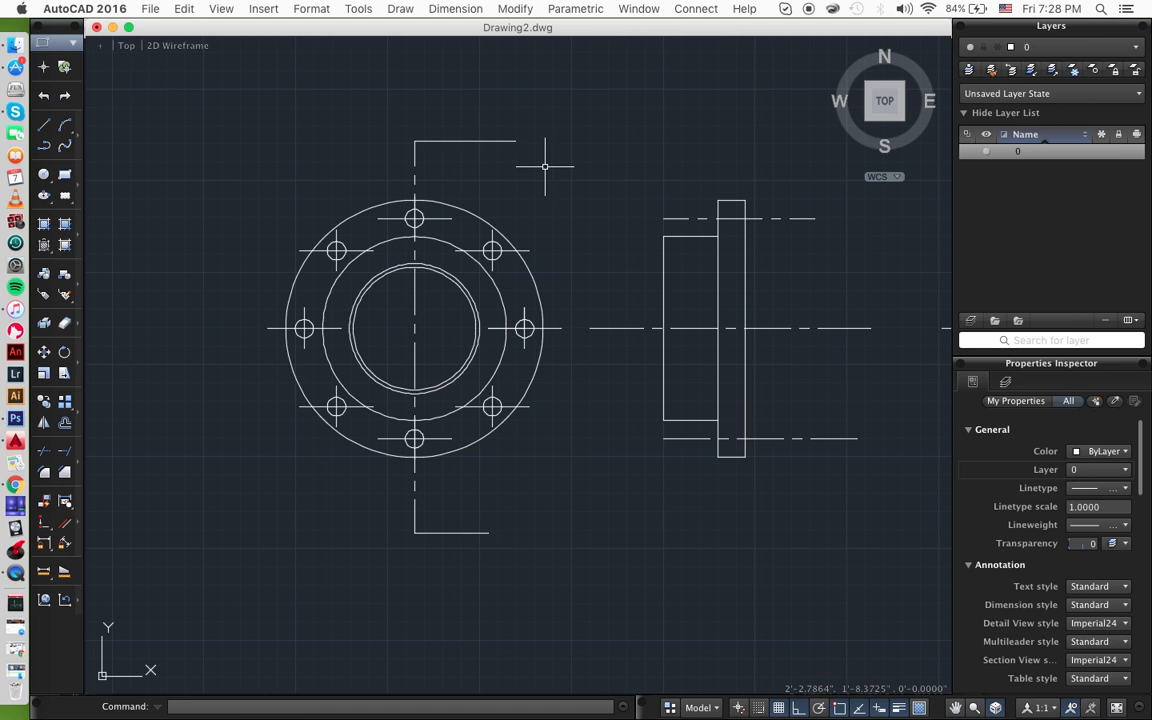
- Draw a narrow upright triangle with a horizontal base and sides about 1.8" long, in the empty space right of the lower cutting-plane line
text(line)
key(Return)
click(584, 520)
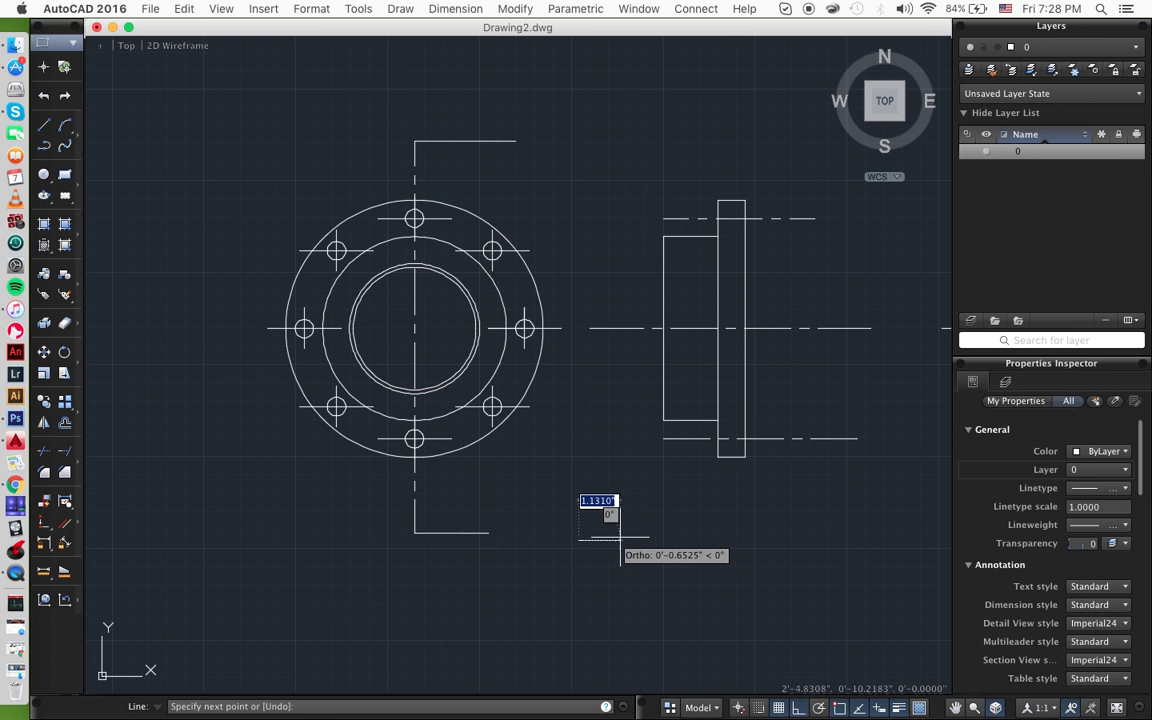
click(606, 480)
click(578, 540)
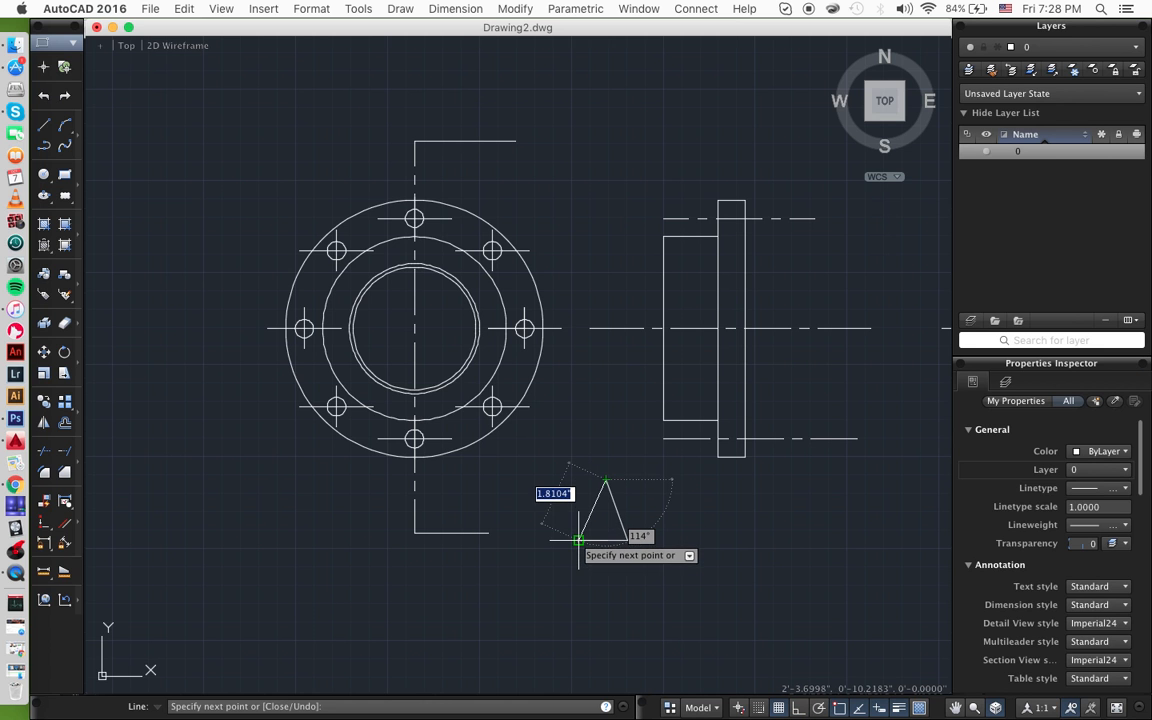
key(Return)
- Join the triangle's three lines into a single polyline
click(640, 466)
click(555, 570)
text(join)
key(Return)
- Scale the triangle down to about half its size, using its lower right corner as the base point
click(652, 460)
click(562, 578)
key(Return)
text(scale)
key(Return)
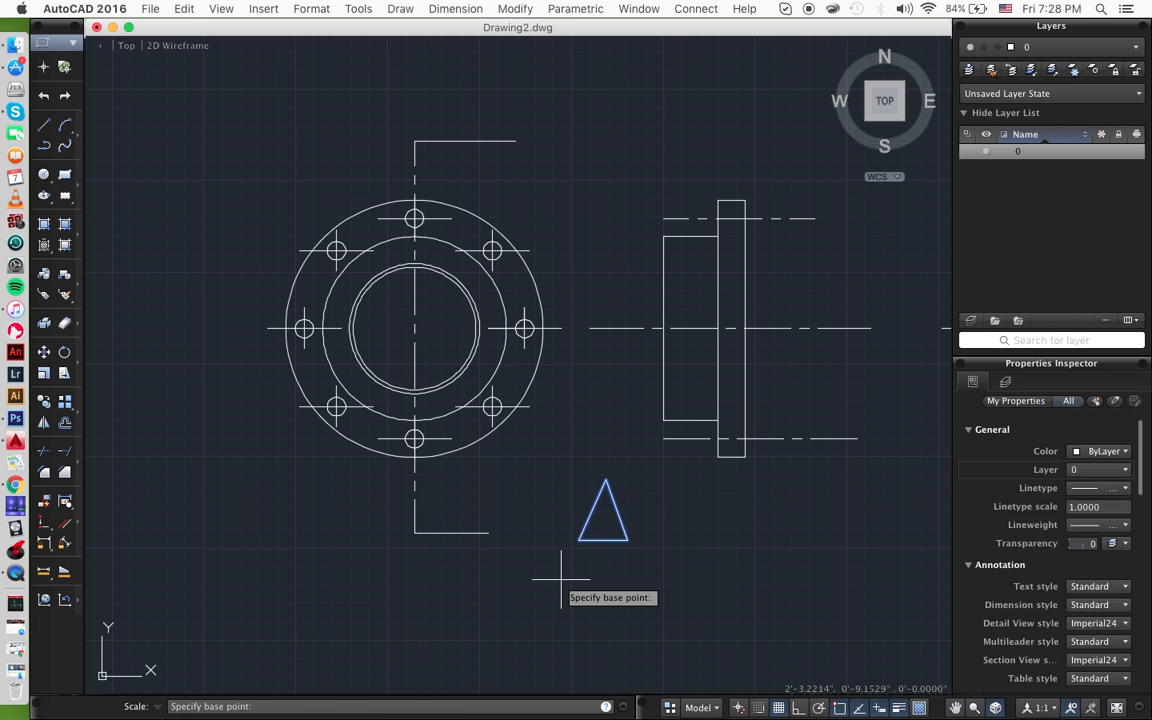
click(616, 518)
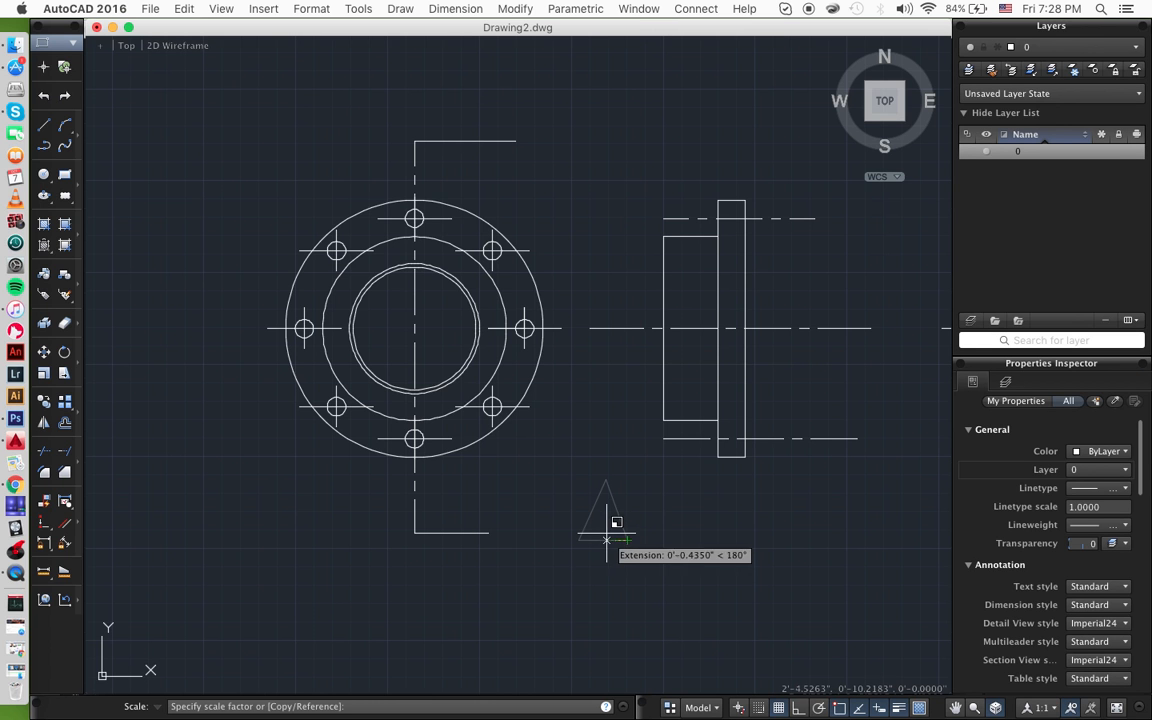
click(609, 530)
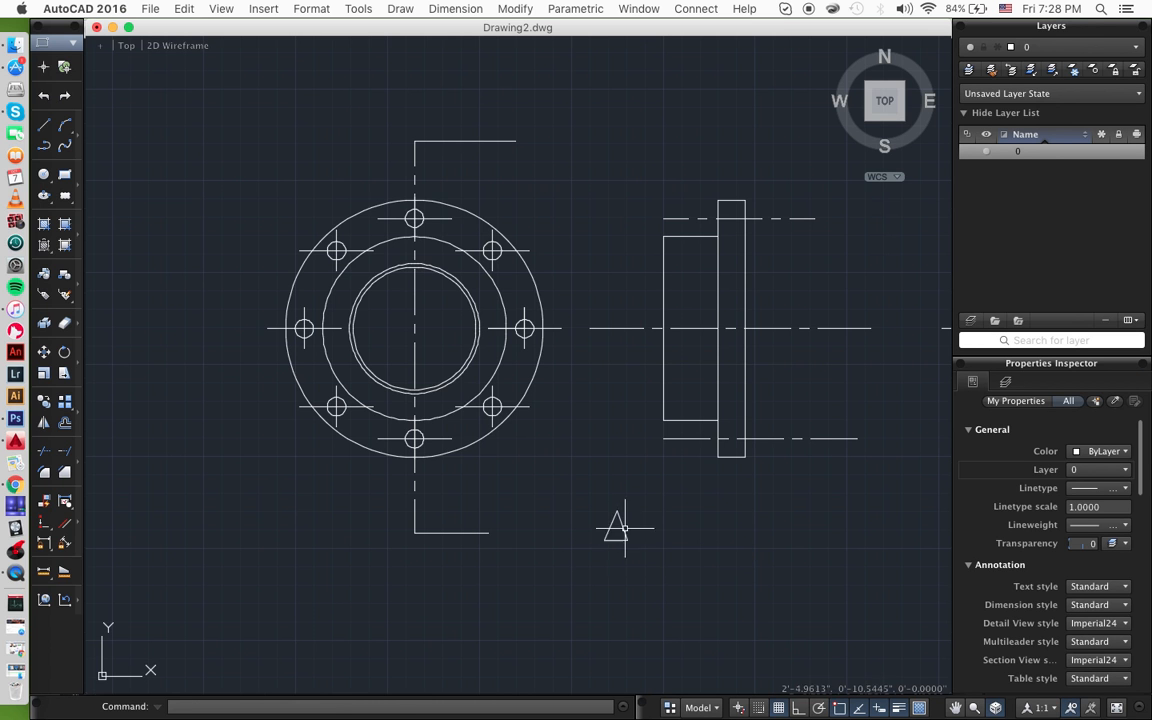
- Rotate the small triangle 90 degrees about its lower left corner
click(639, 508)
click(576, 566)
text(rotate)
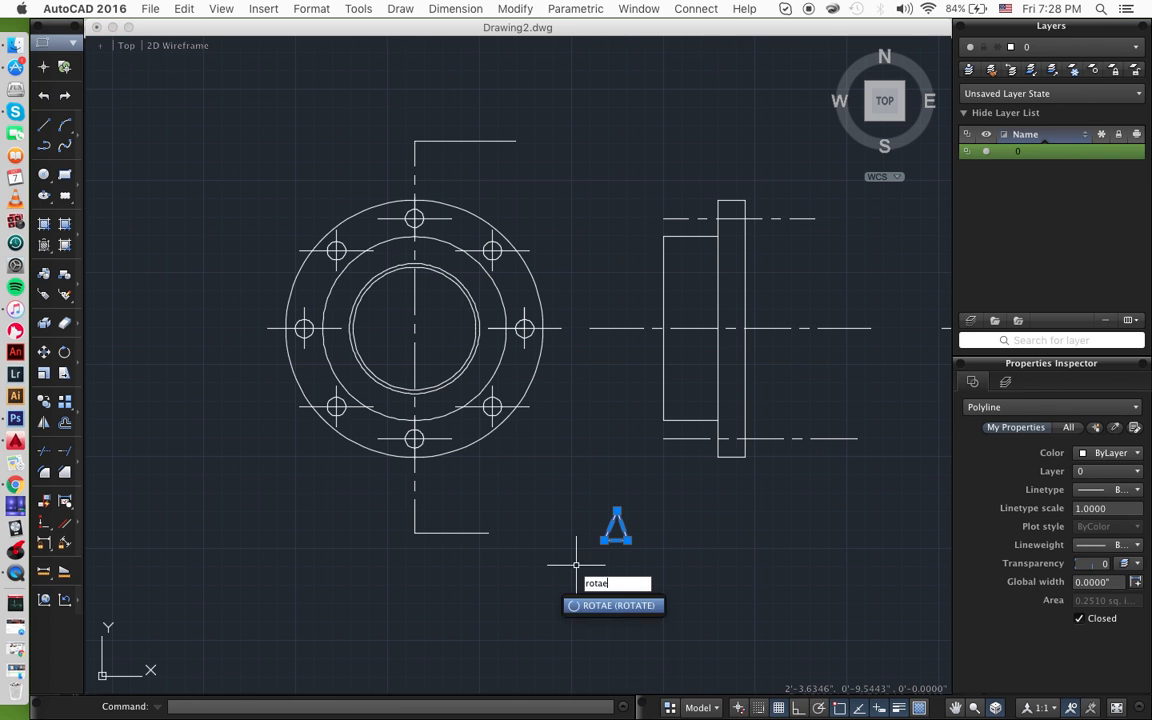
key(Return)
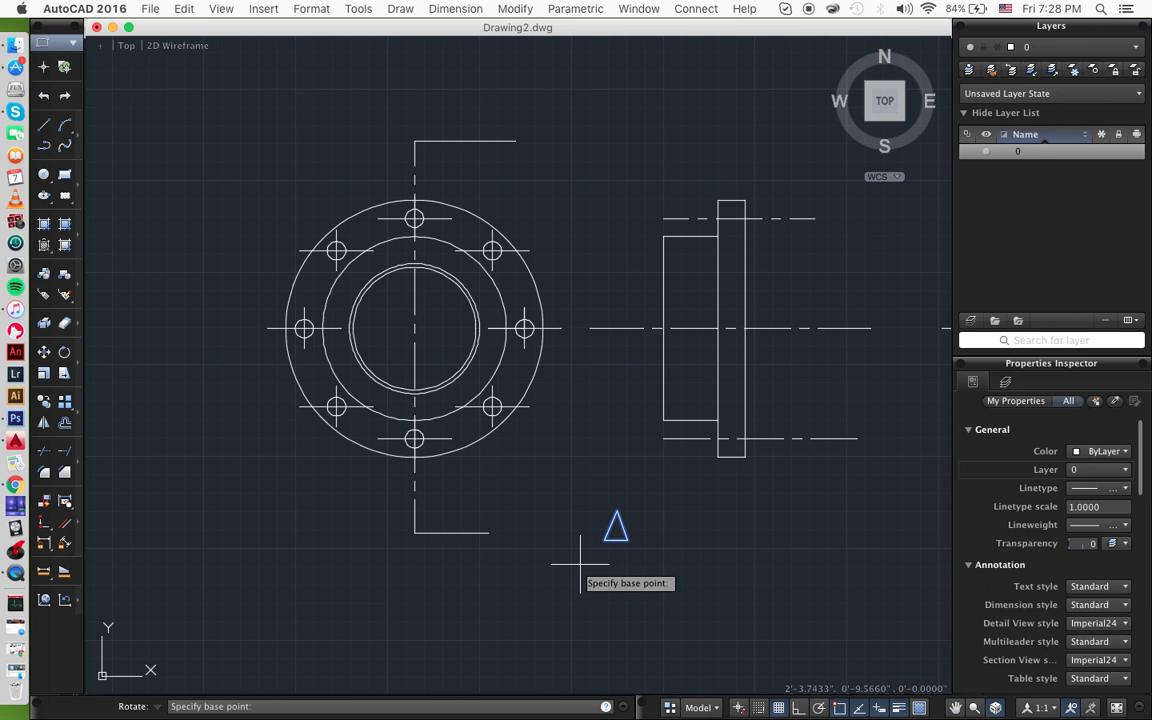
click(604, 540)
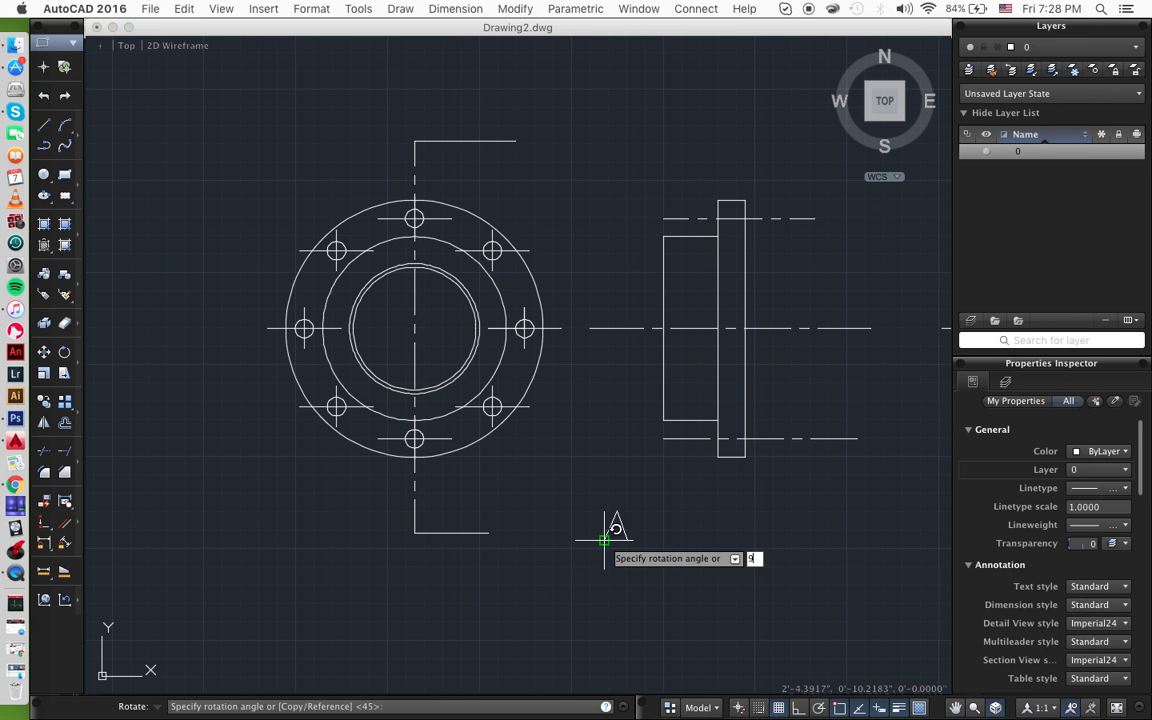
text(90)
key(Return)
- Try to rotate the triangle by 180 degrees
click(619, 516)
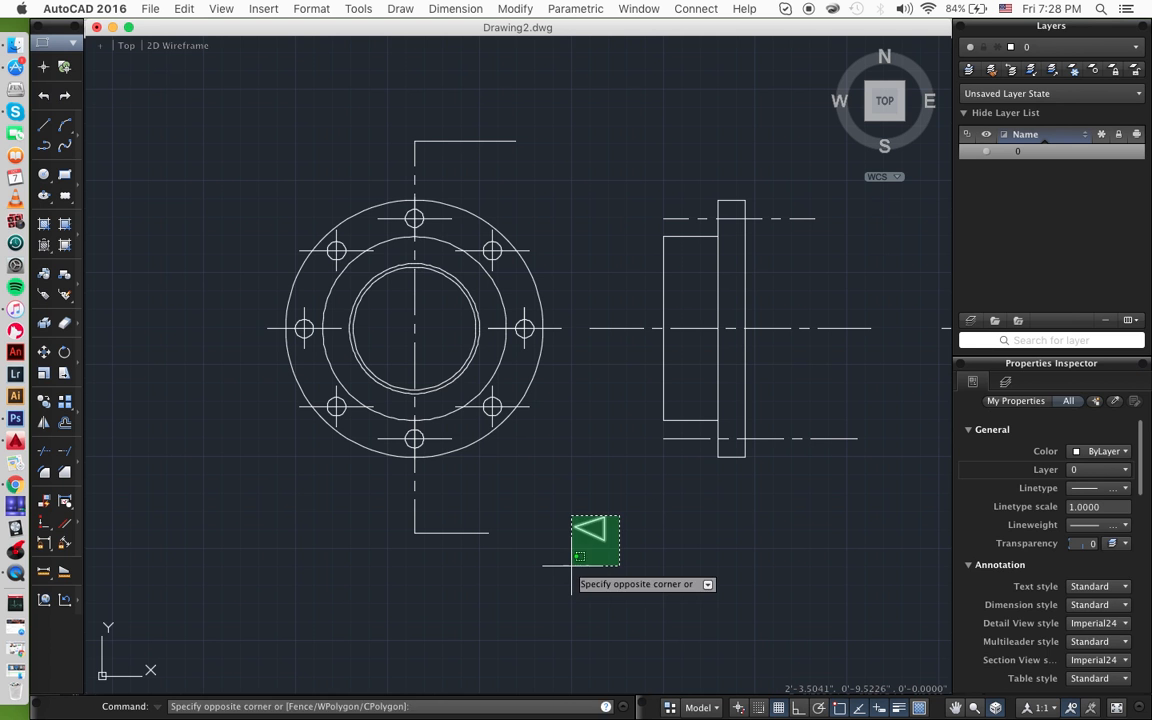
click(575, 530)
text(rotate)
key(Return)
text(180)
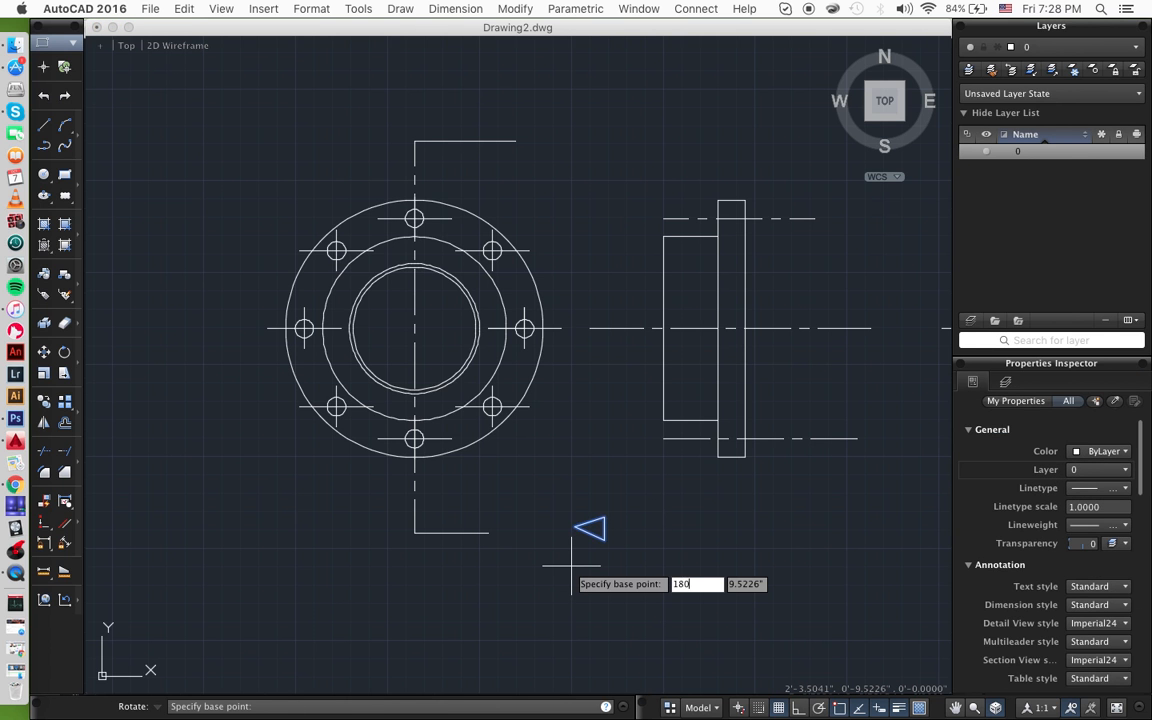
key(Return)
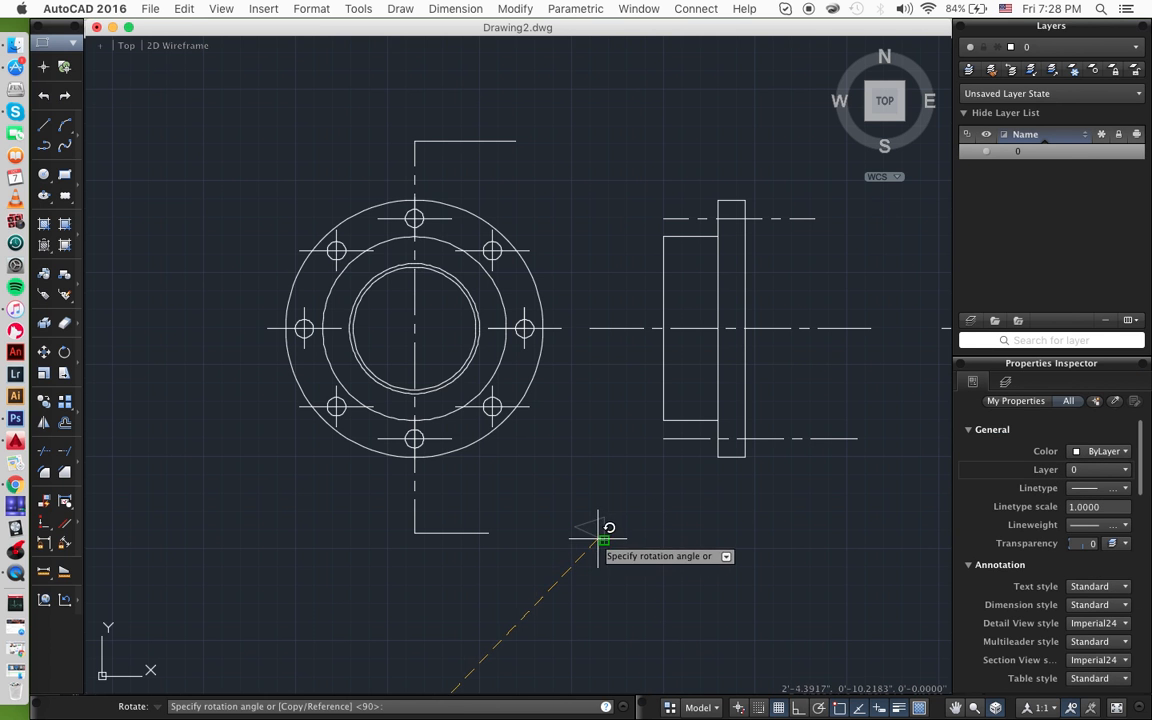
click(575, 528)
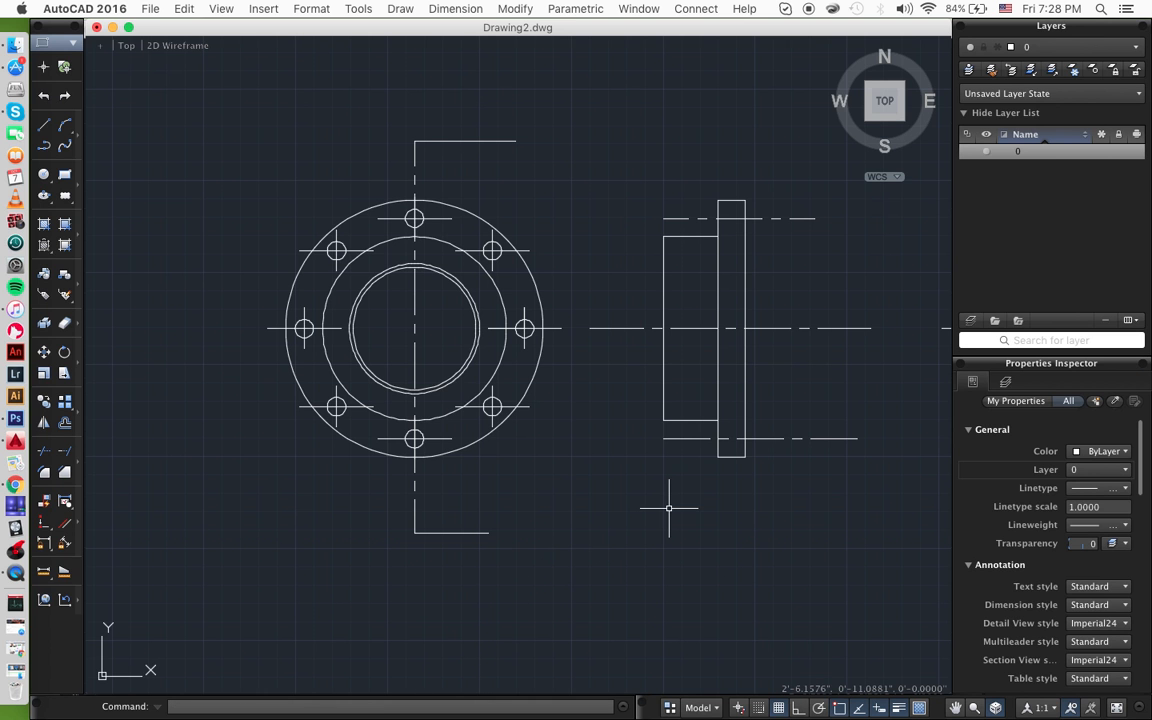
- Rotate the triangle 180 degrees about its tip so that it points right
click(578, 528)
text(rota)
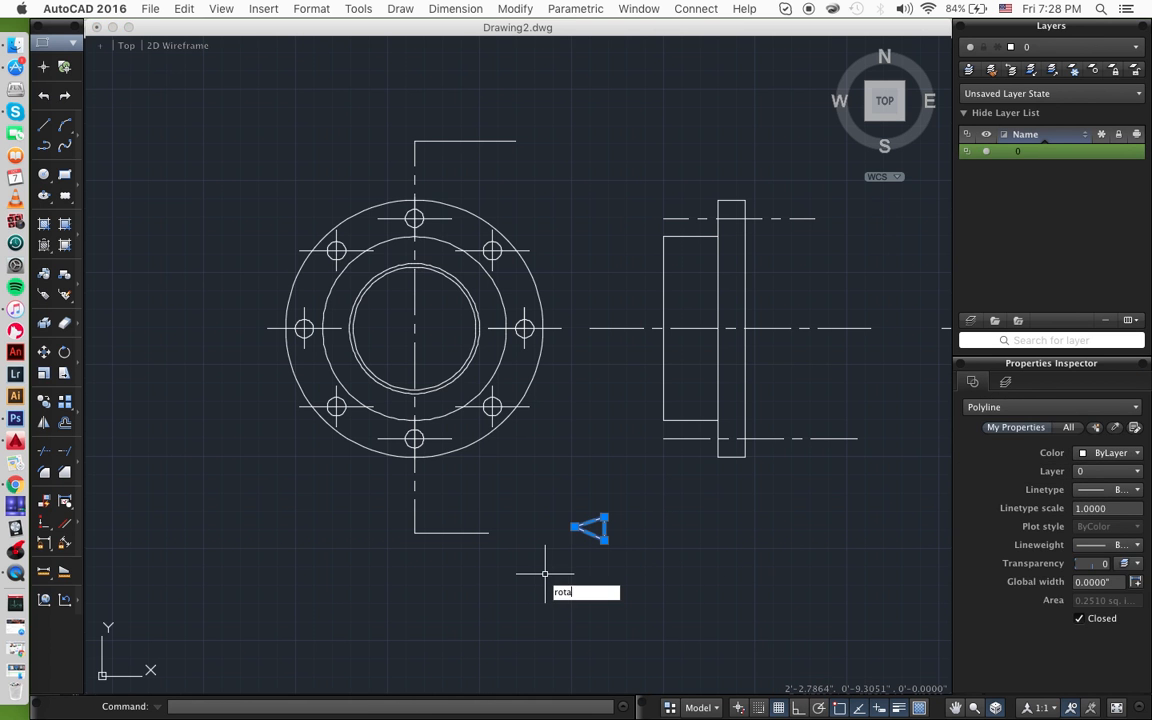
key(Return)
click(574, 527)
text(180)
key(Return)
- Copy the triangle onto both horizontal cutting-plane lines, with each copy's tip at the line's free right end
click(598, 508)
click(527, 570)
text(mo)
key(BackSpace)
key(BackSpace)
text(cop)
key(Return)
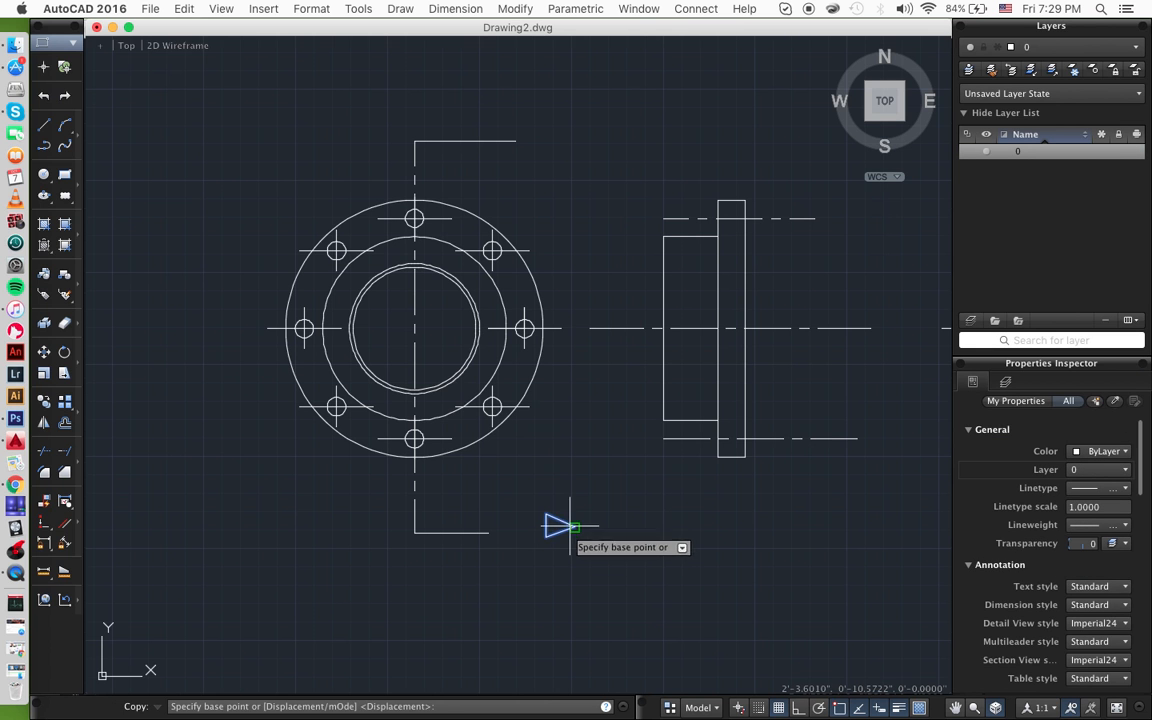
click(546, 527)
click(459, 532)
click(487, 141)
key(Return)
- Move the original triangle into the empty space at the lower left of the front view
click(591, 500)
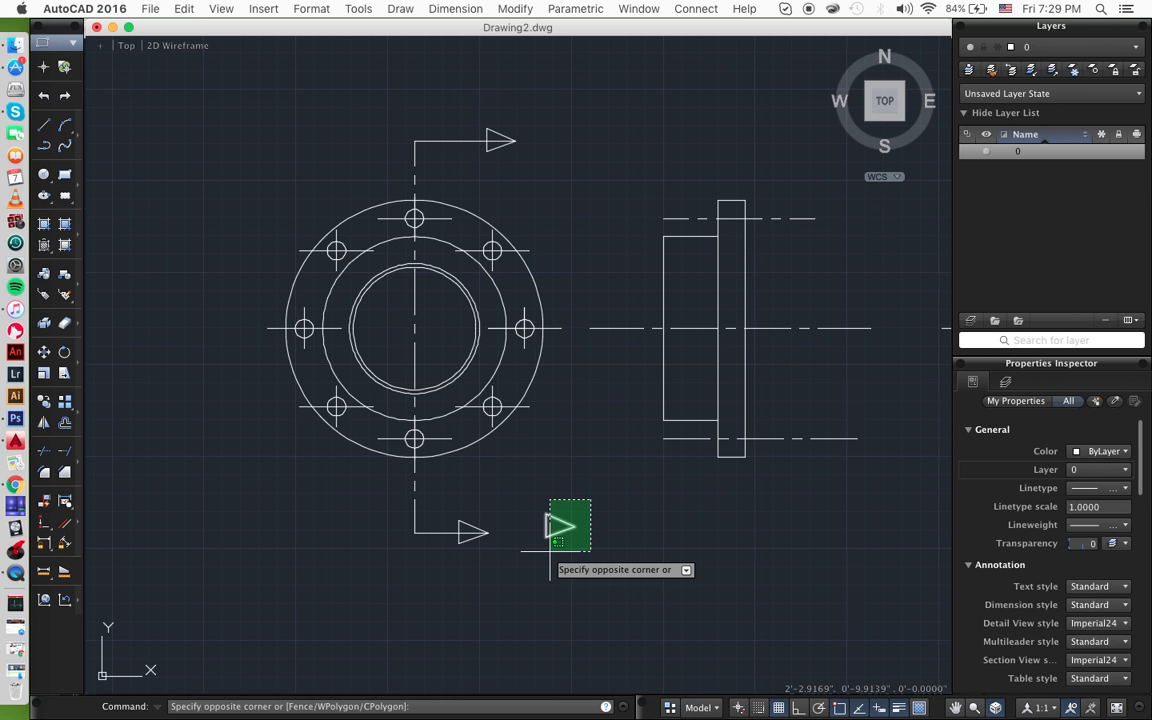
click(551, 548)
click(589, 505)
click(567, 520)
text(move)
key(Return)
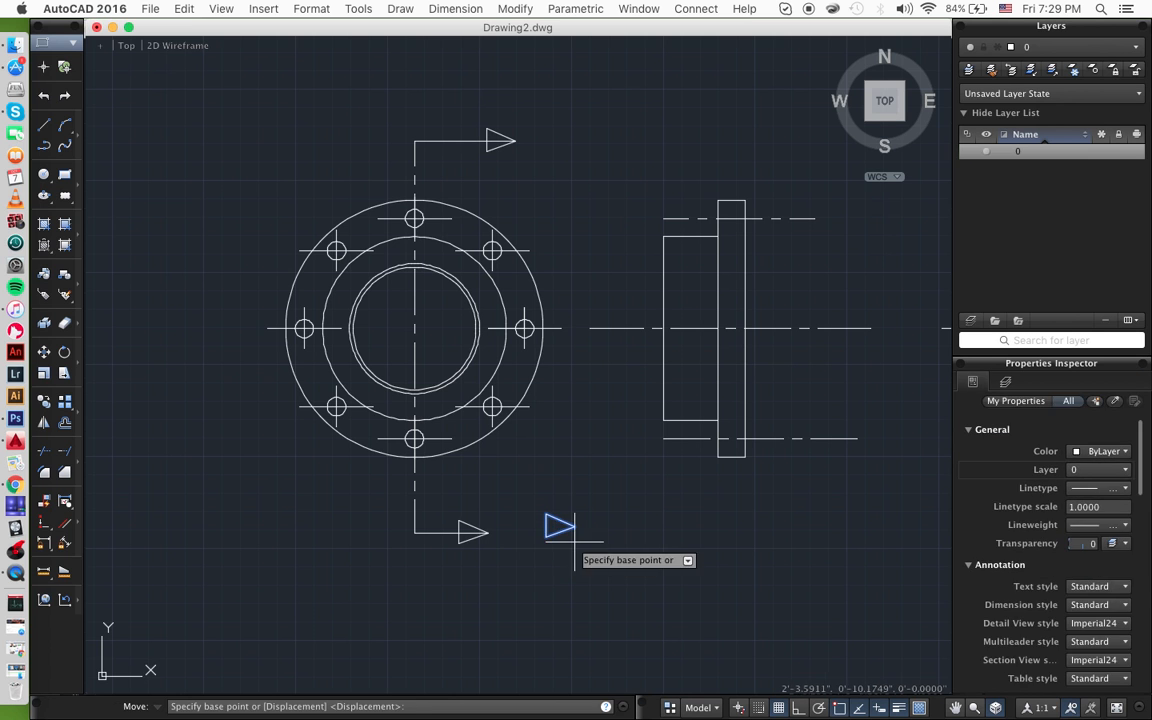
click(573, 527)
click(228, 507)
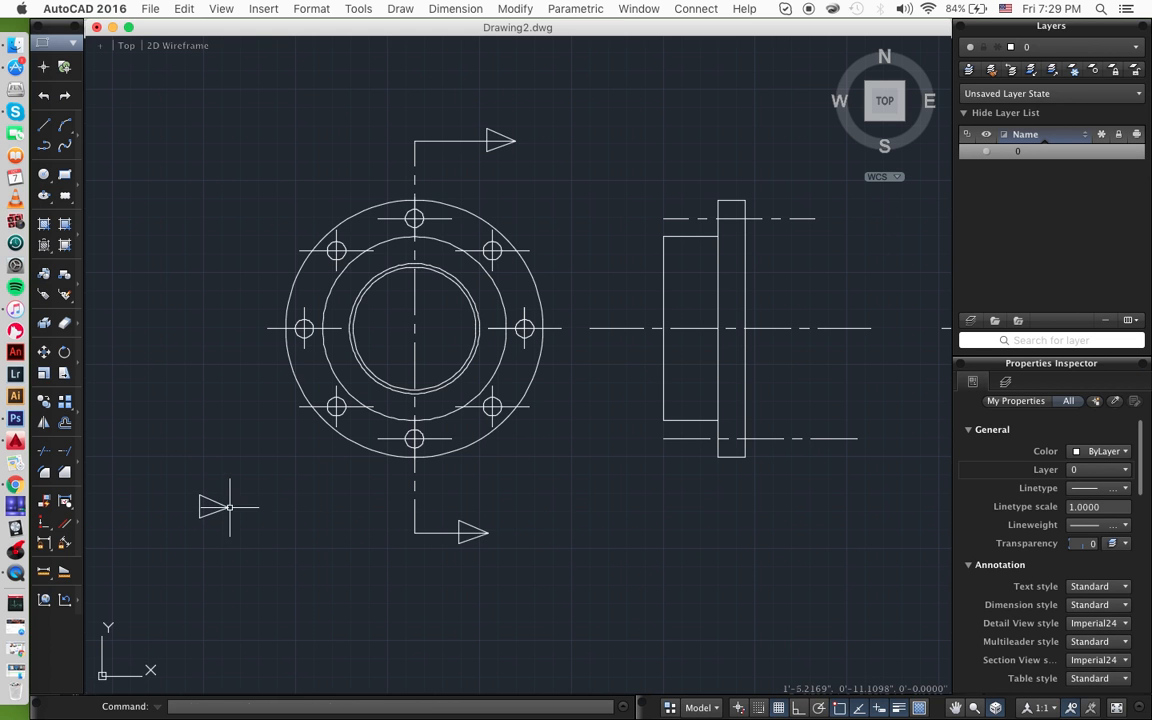
- Add the multiline text "A" just right of the lower cutting-plane arrowhead
text(t)
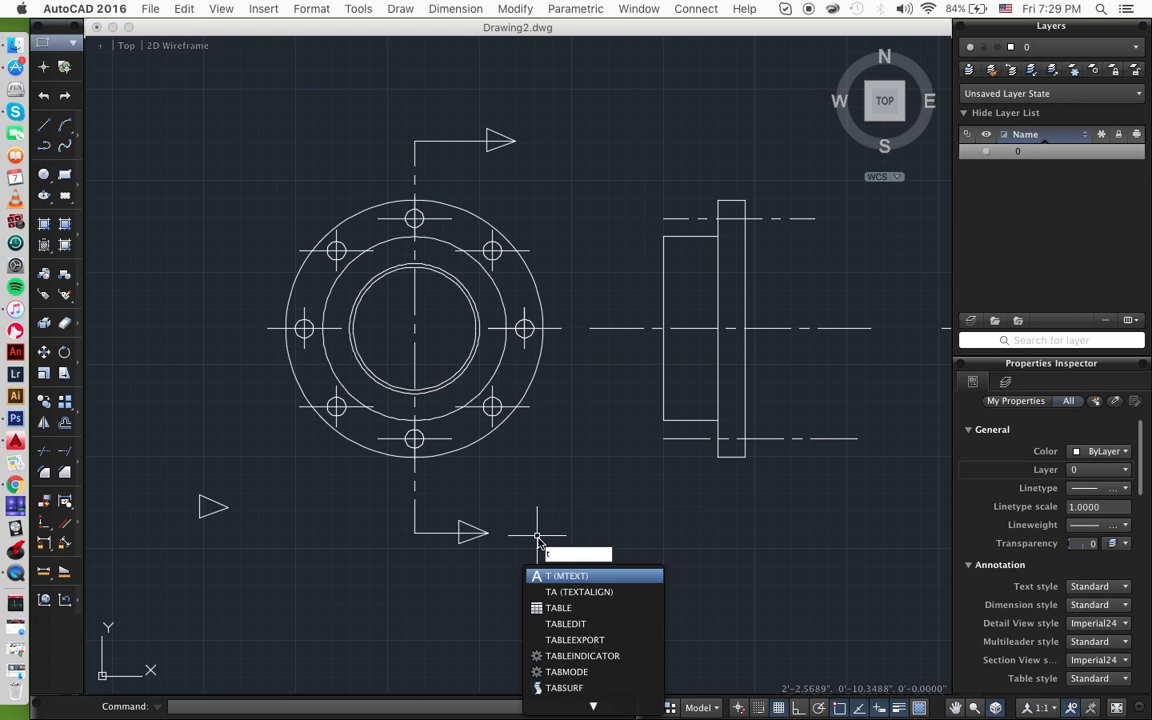
key(Return)
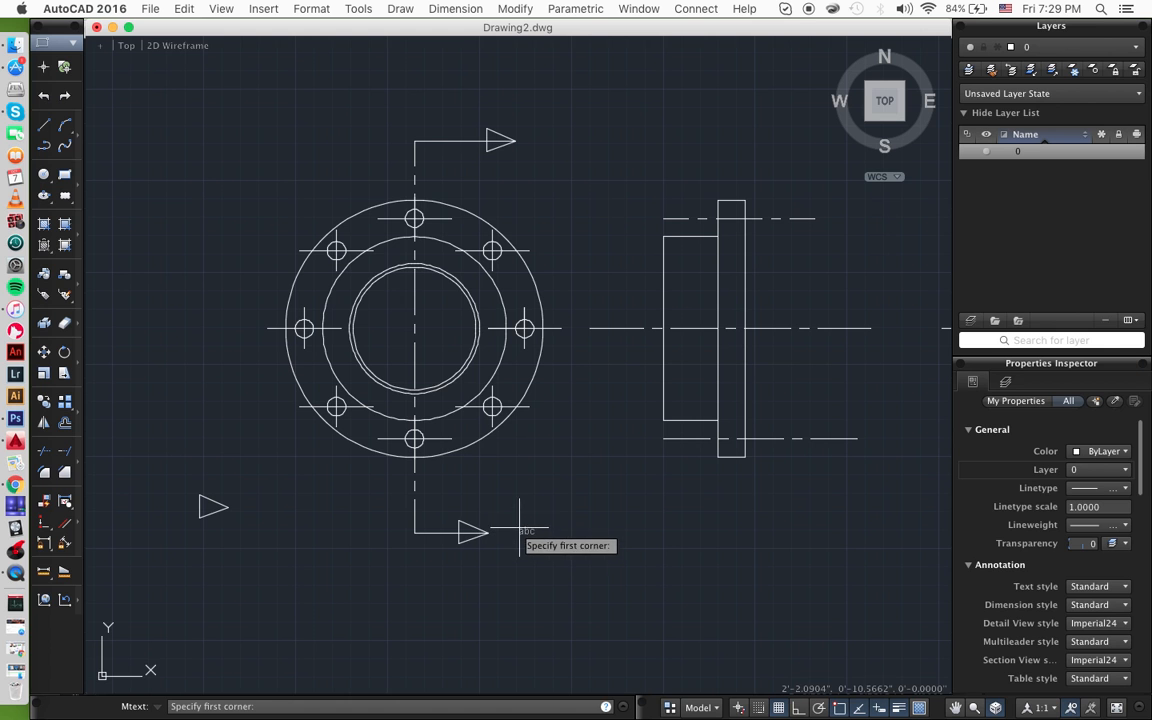
click(503, 523)
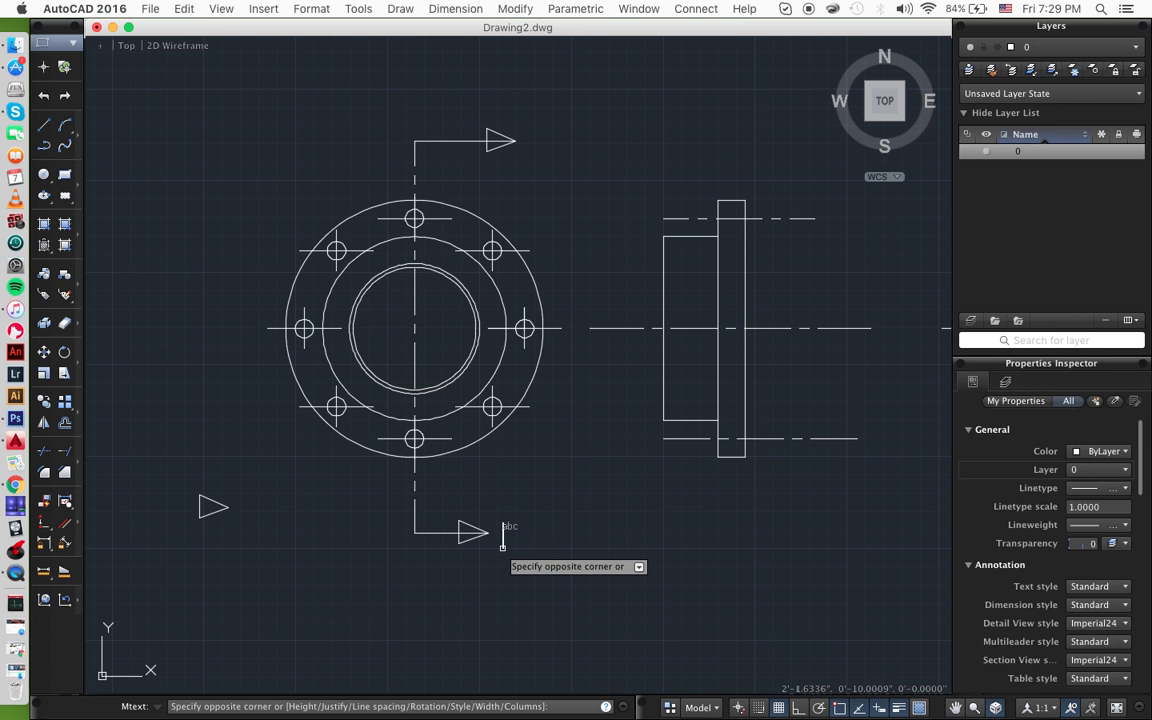
click(613, 557)
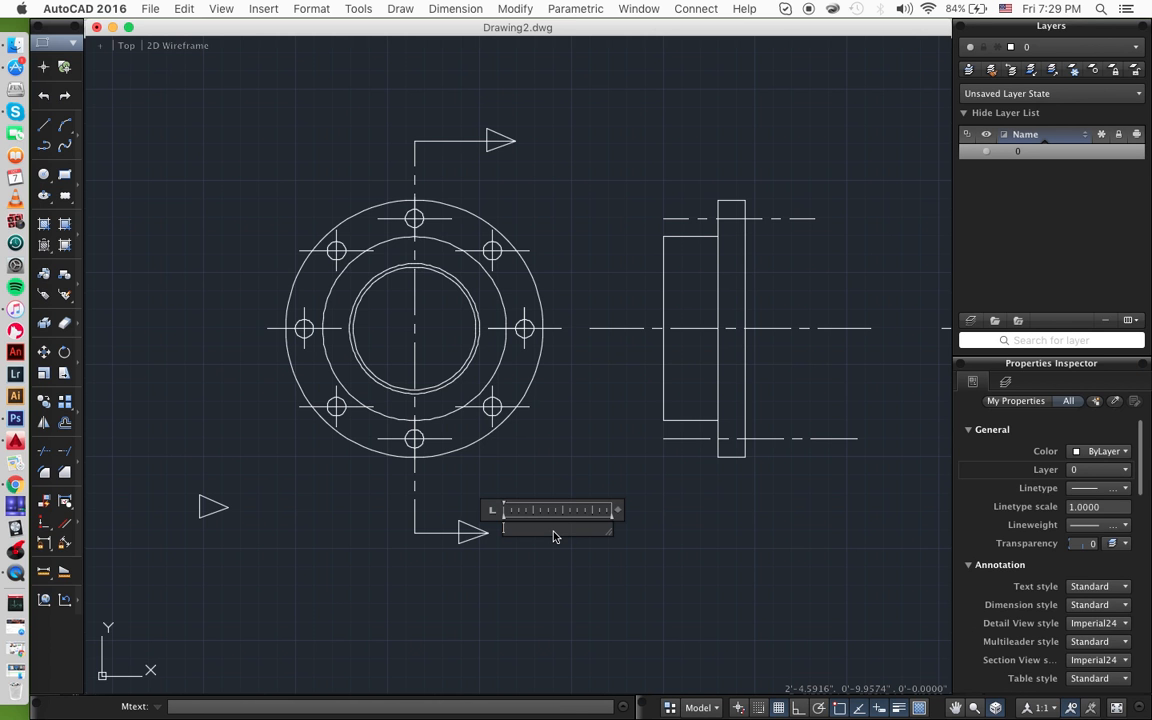
click(612, 549)
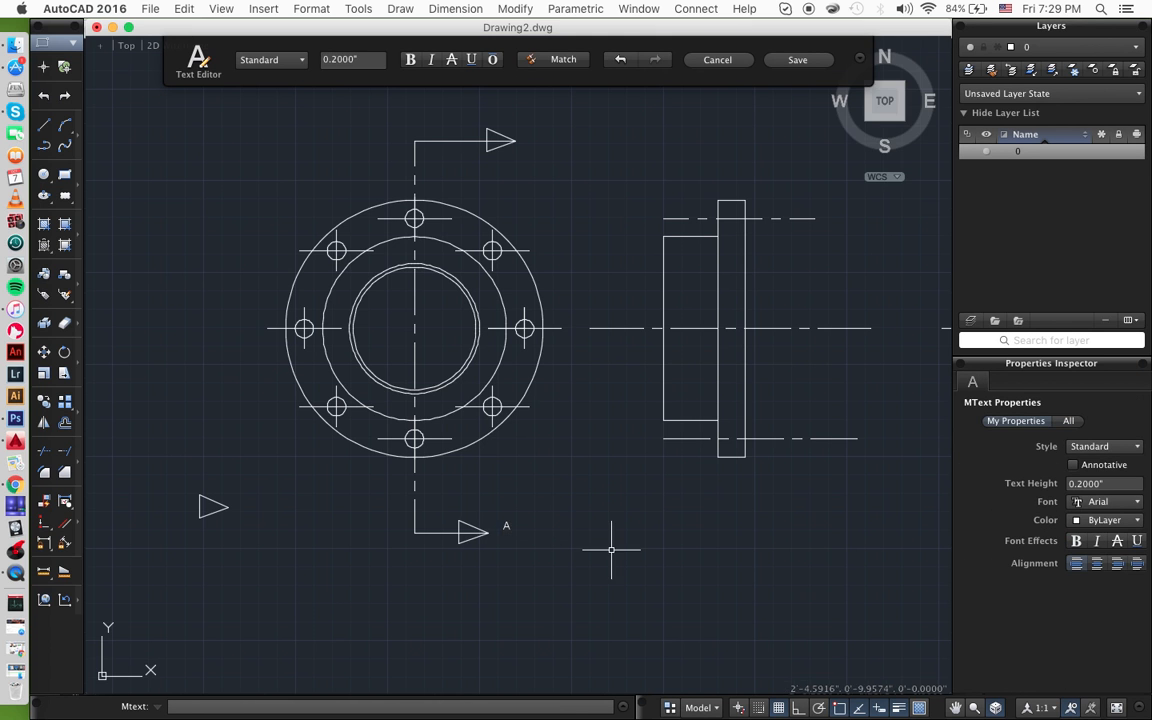
- Move the letter A slightly down and left, level with the lower arrowhead's tip
click(520, 497)
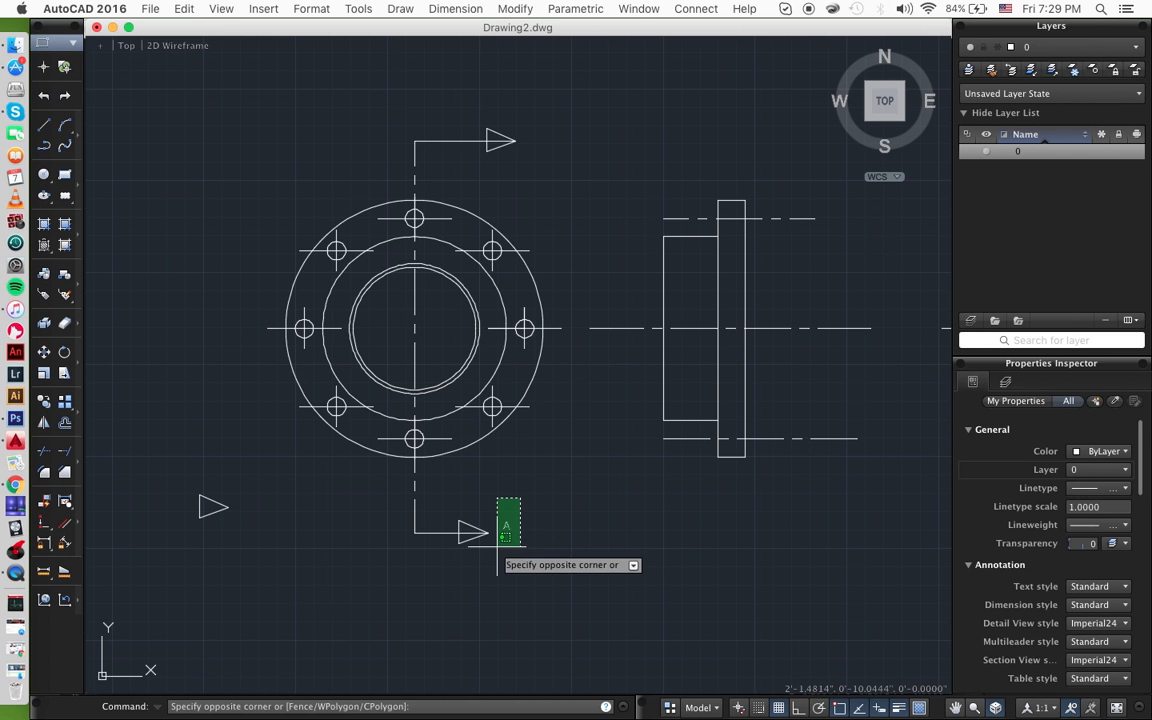
click(502, 536)
click(503, 522)
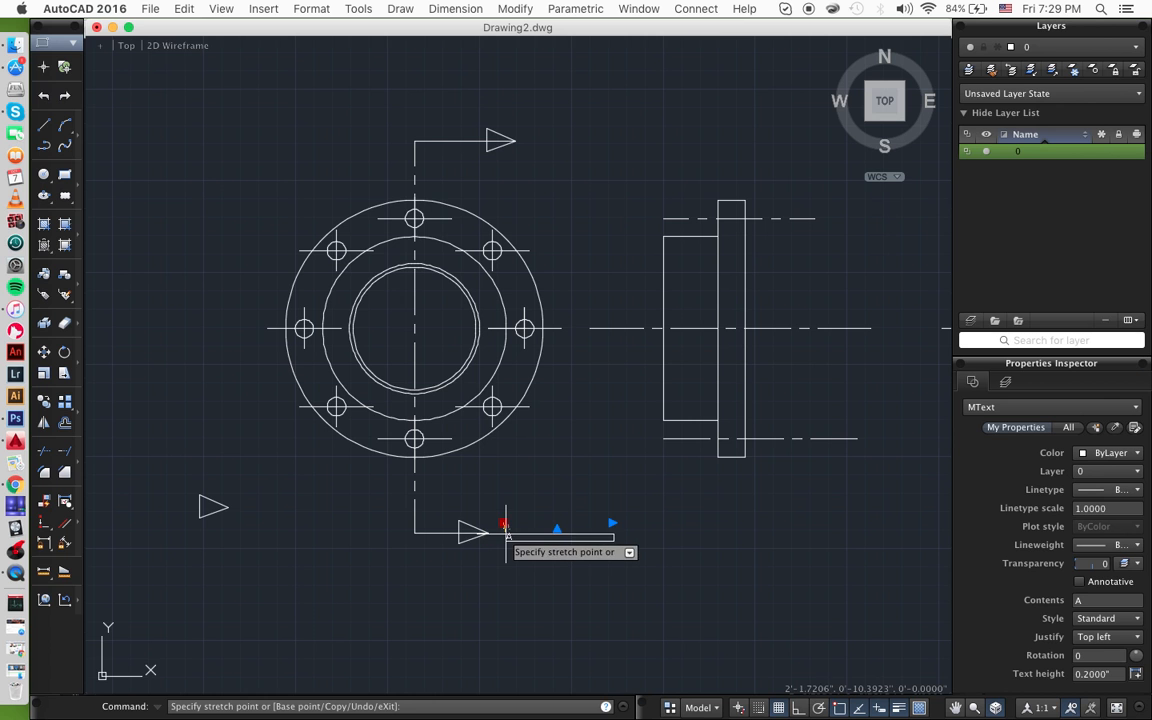
click(497, 531)
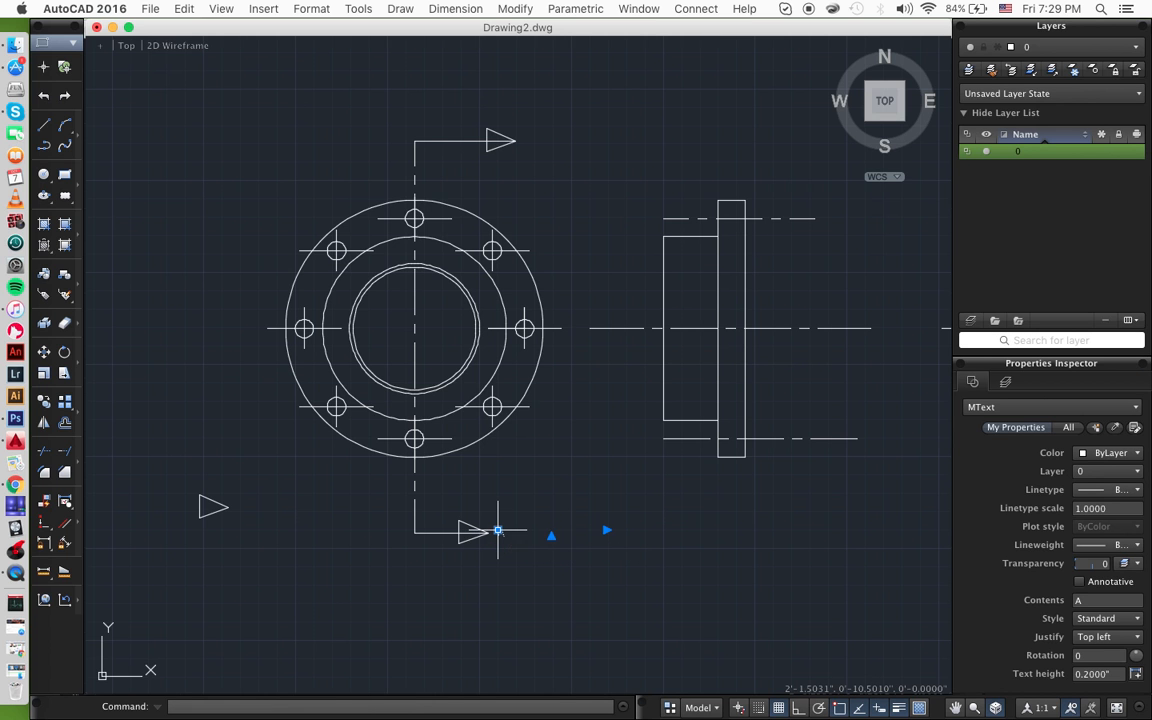
- Copy the letter A to the tip of the upper cutting-plane arrowhead
click(497, 531)
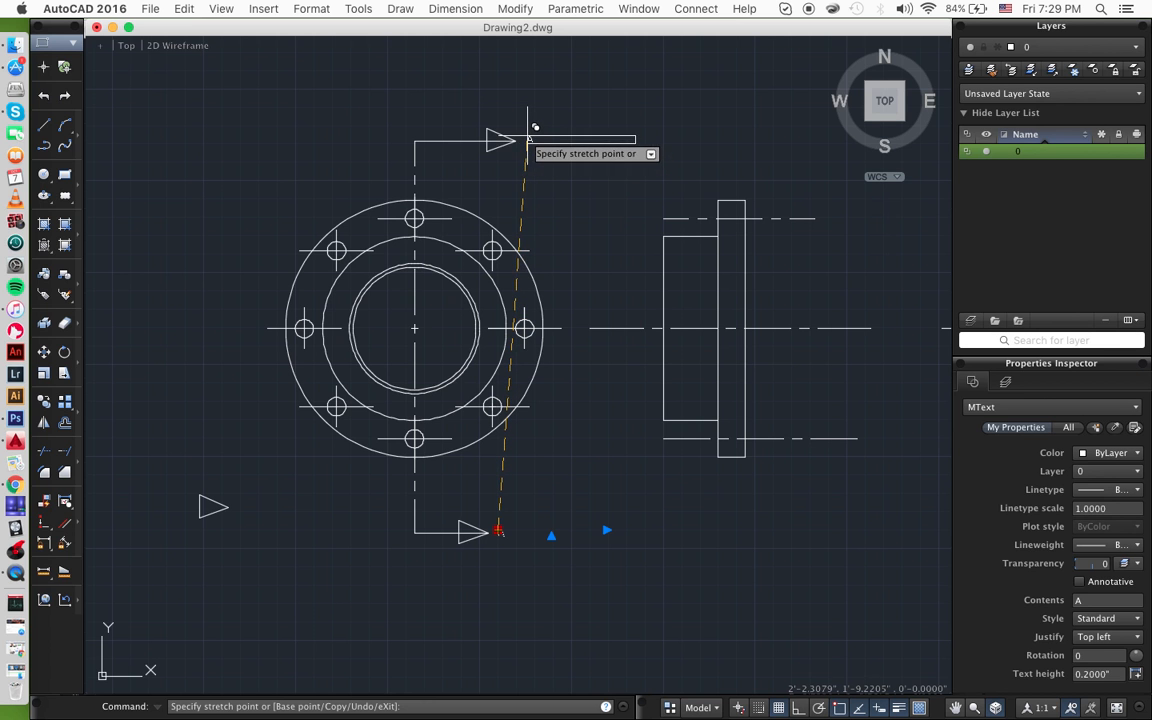
key(Escape)
key(Escape)
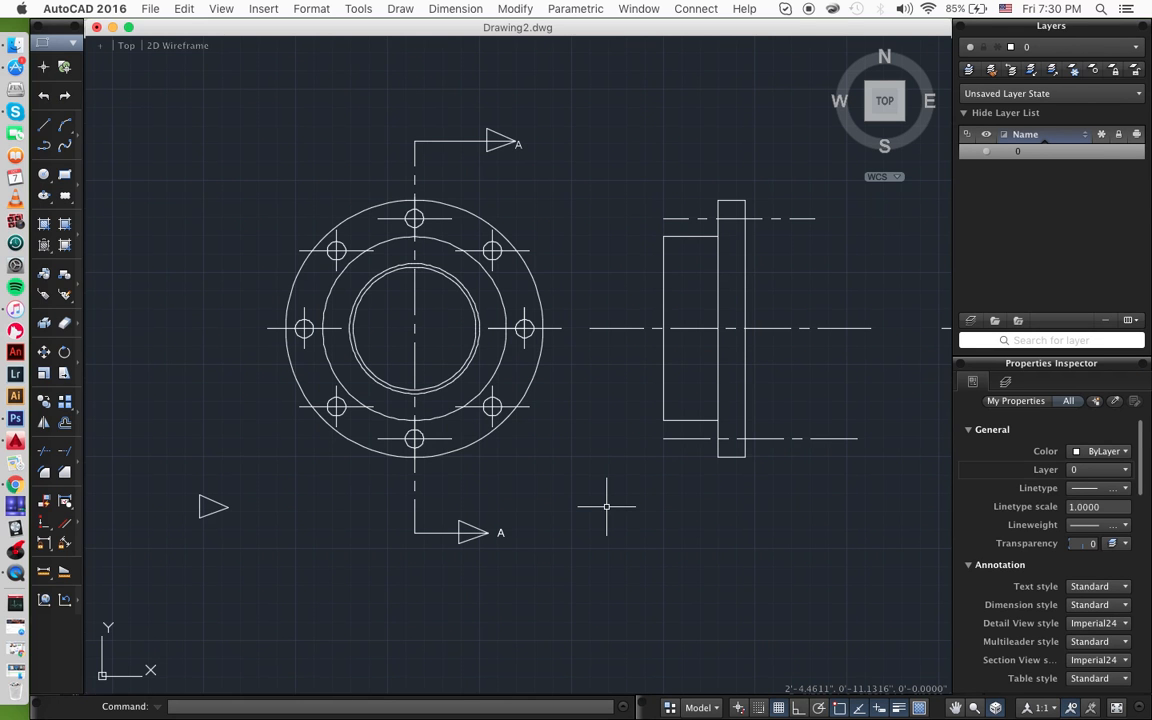
- With object snap off, draw a slanted leader from inside the bore to below the flange's lower right, ending in a short horizontal segment
text(line)
key(Return)
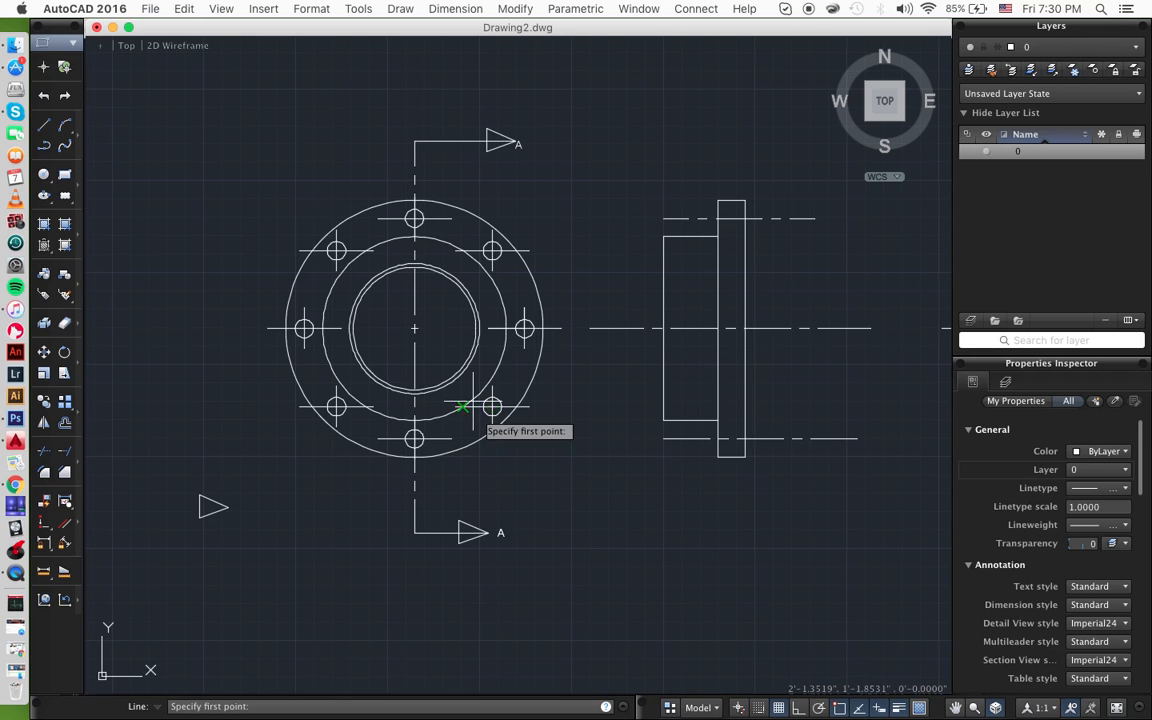
key(F3)
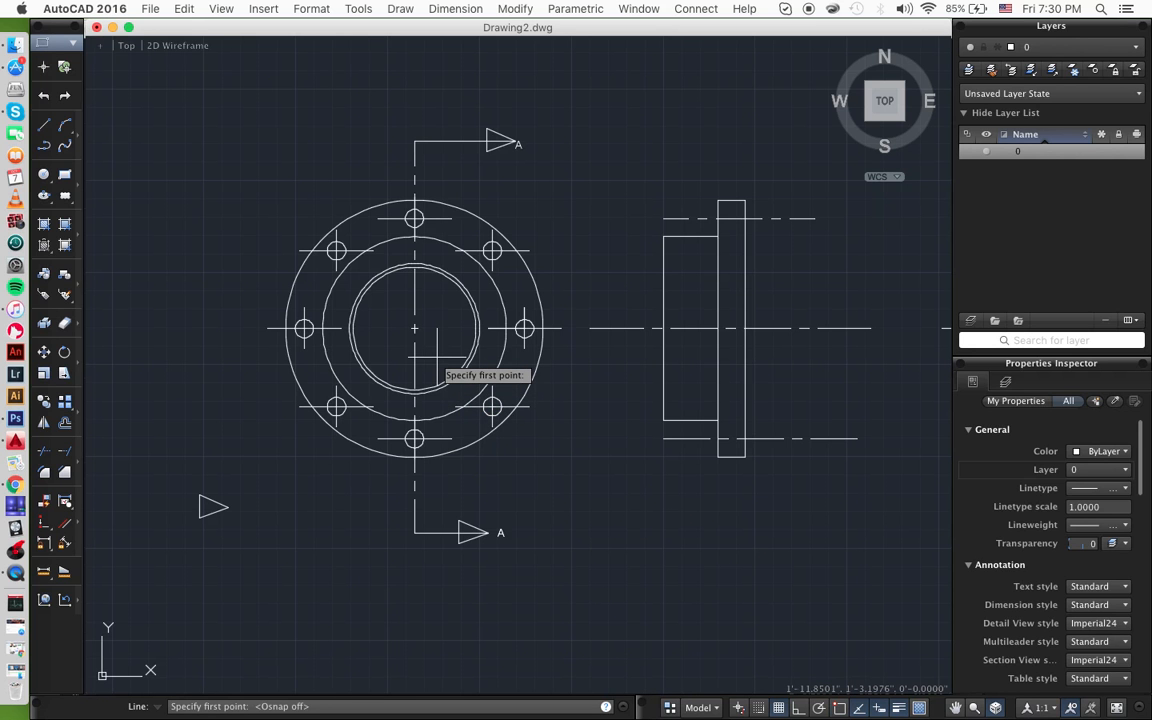
click(437, 357)
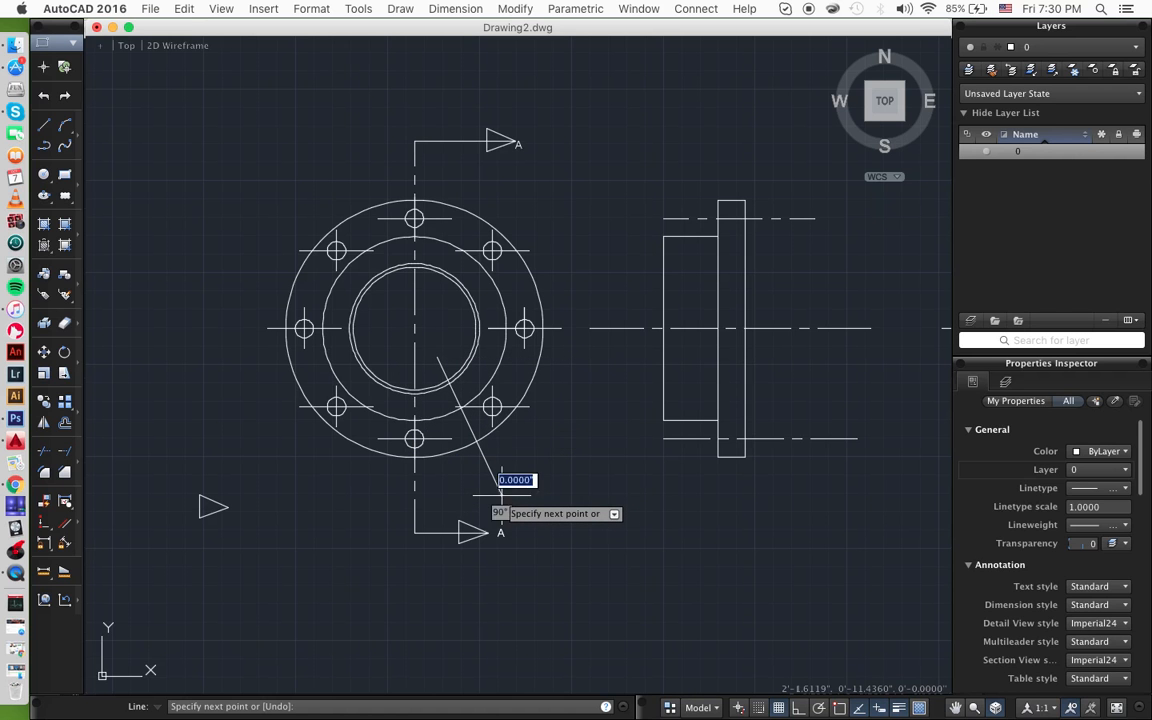
click(501, 494)
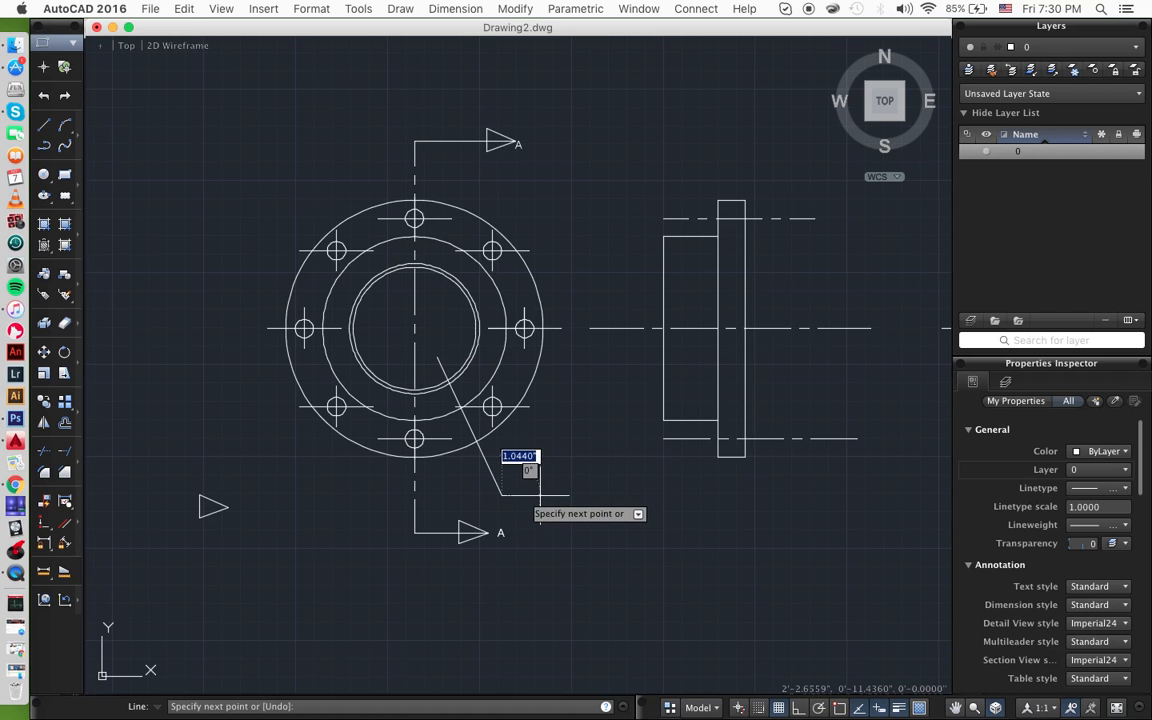
click(522, 494)
key(Return)
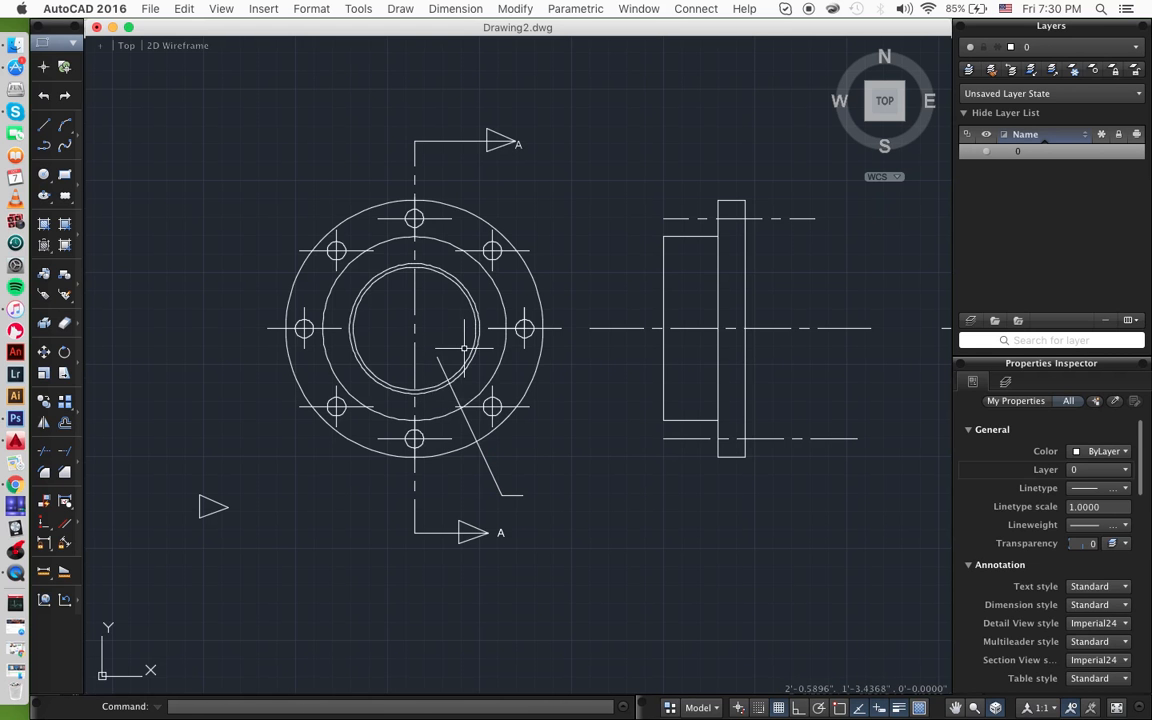
- Trim the slanted leader back to the outer of the two central bore circles
click(464, 350)
click(431, 387)
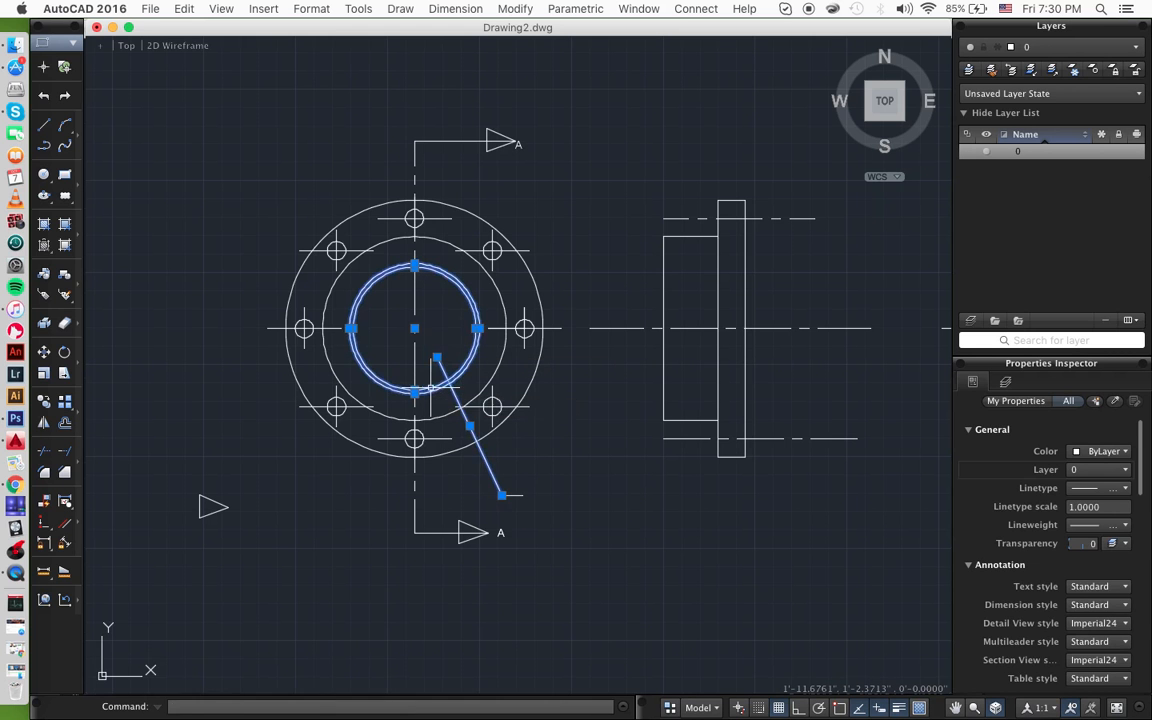
text(trim)
key(Return)
scroll(431, 387, up, 1)
scroll(432, 388, up, 2)
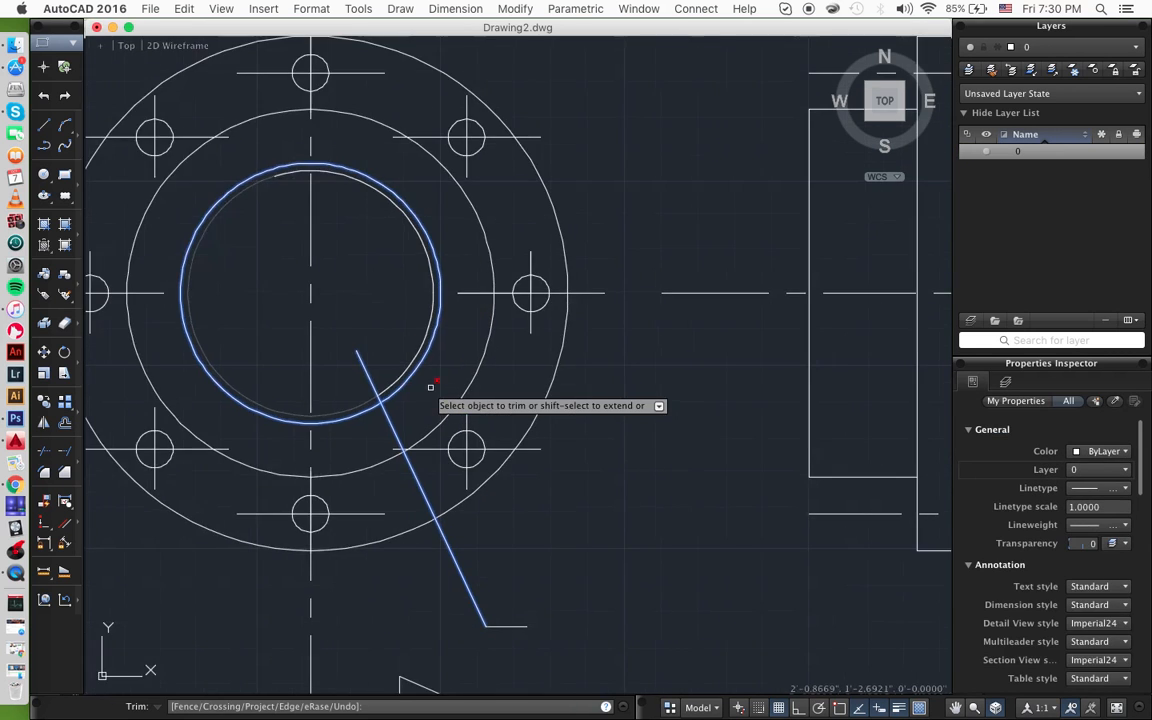
click(370, 377)
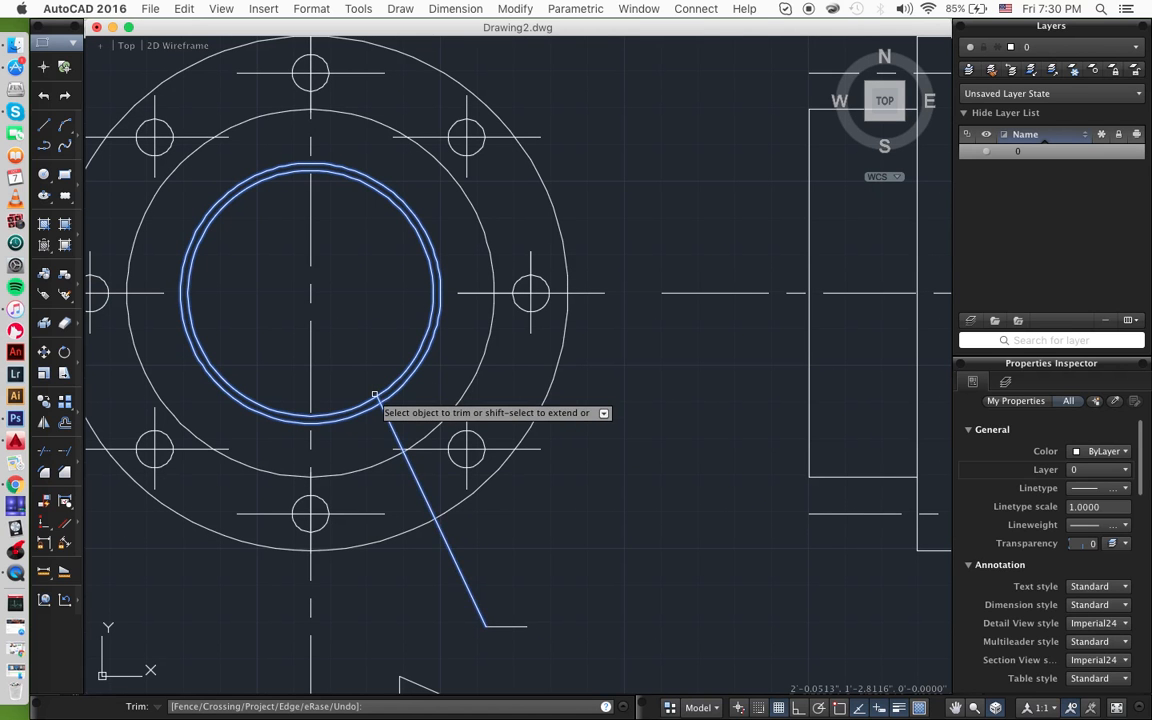
key(Return)
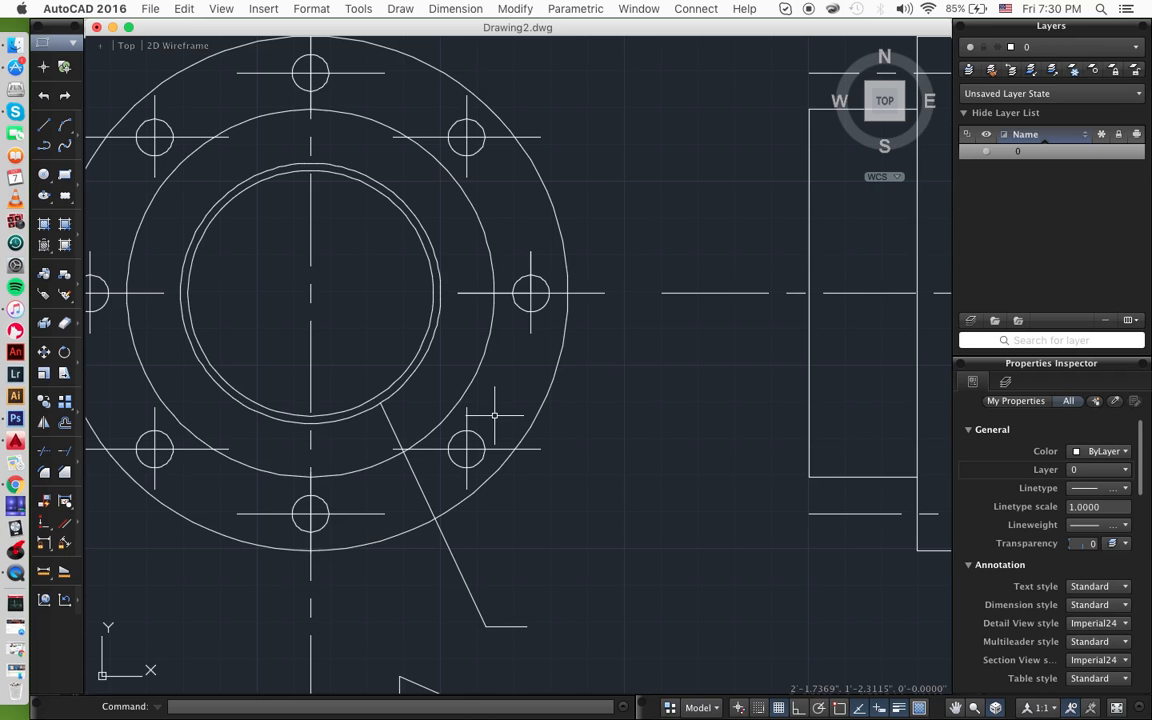
scroll(515, 525, down, 3)
scroll(515, 525, right, 3)
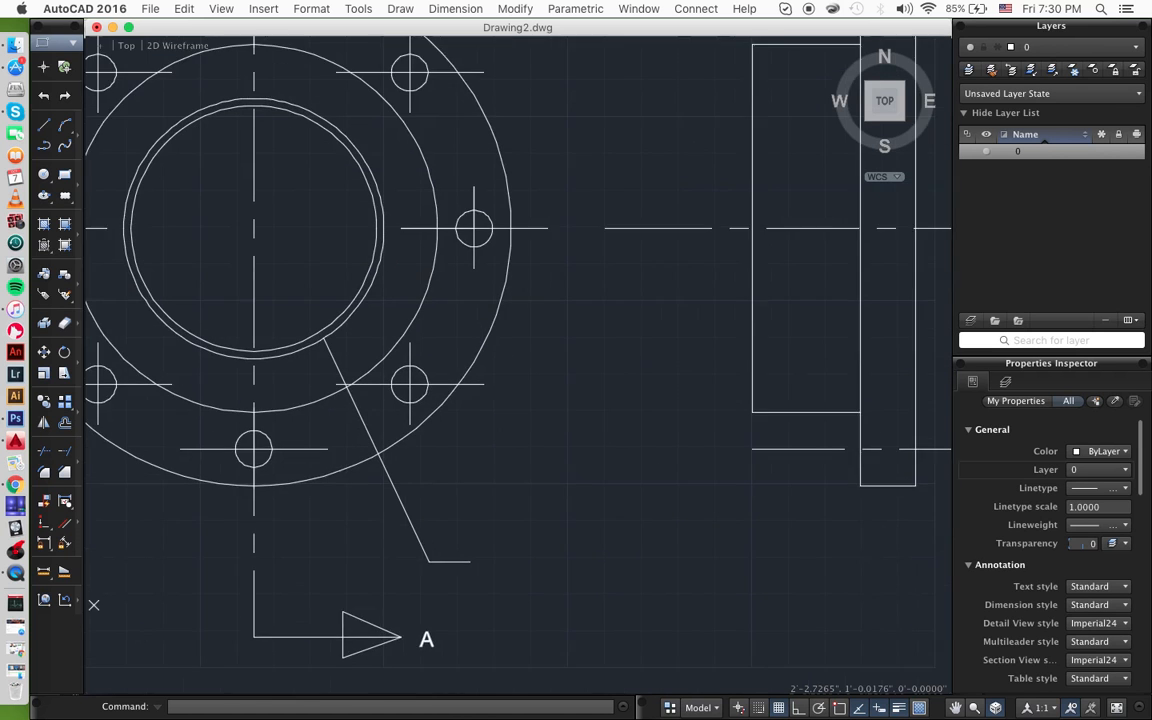
scroll(567, 583, up, 1)
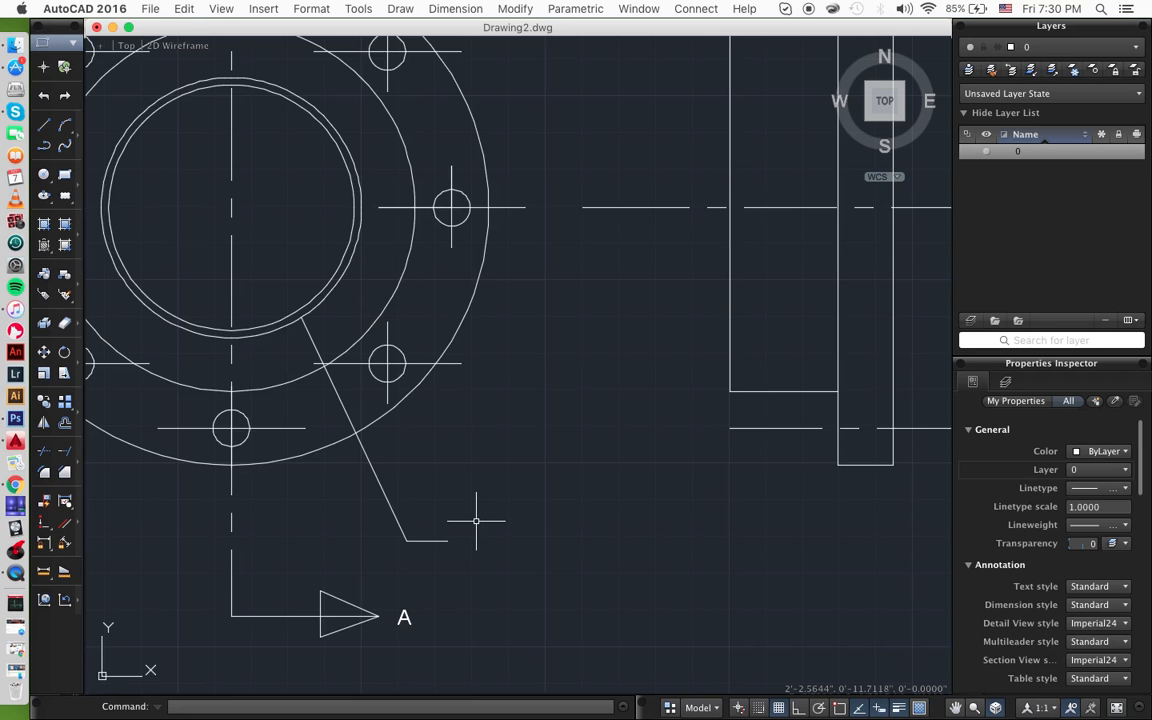
text(t)
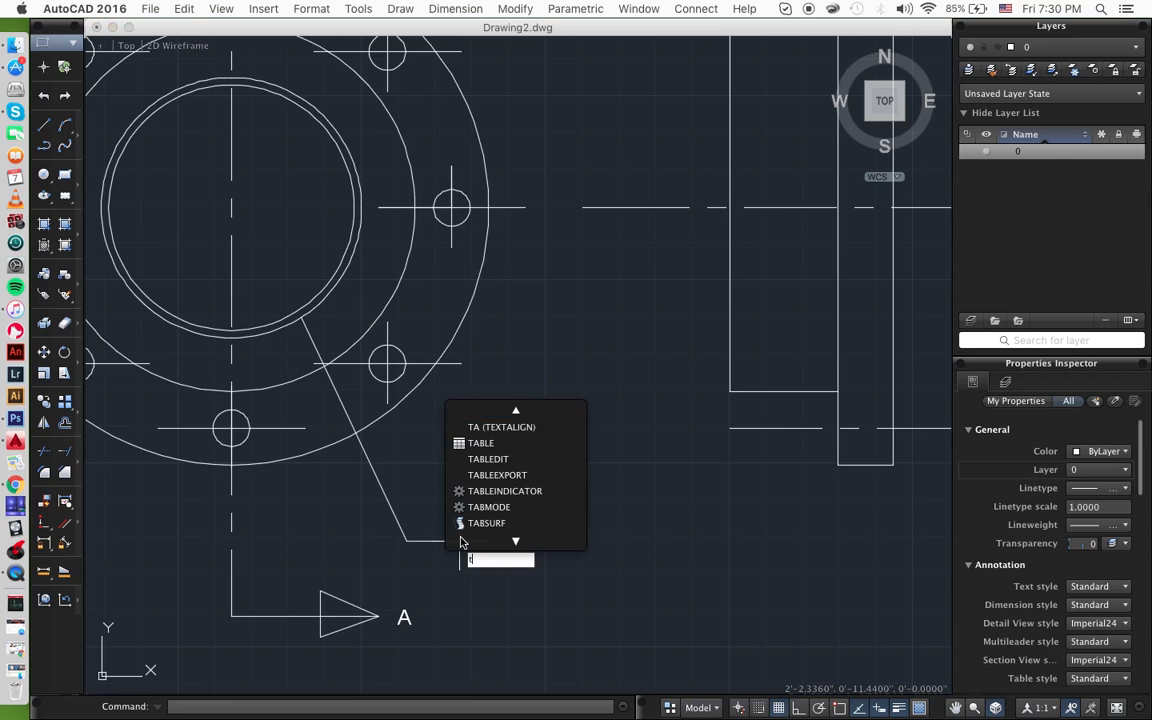
text(ext)
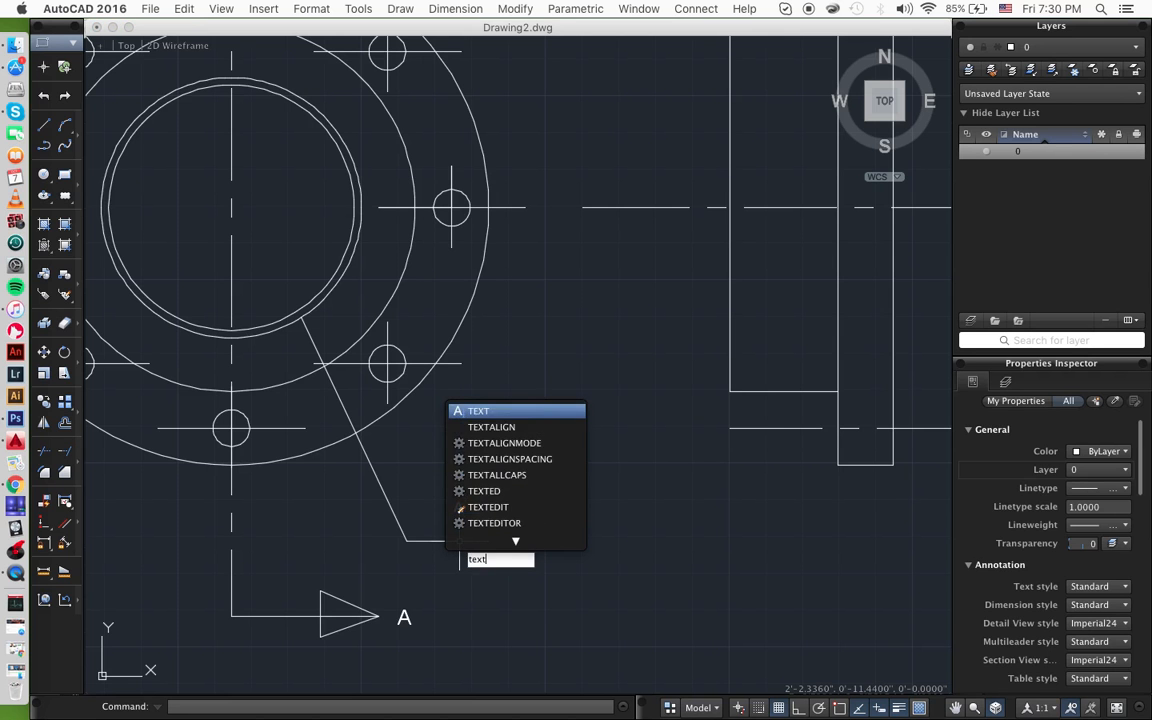
key(Return)
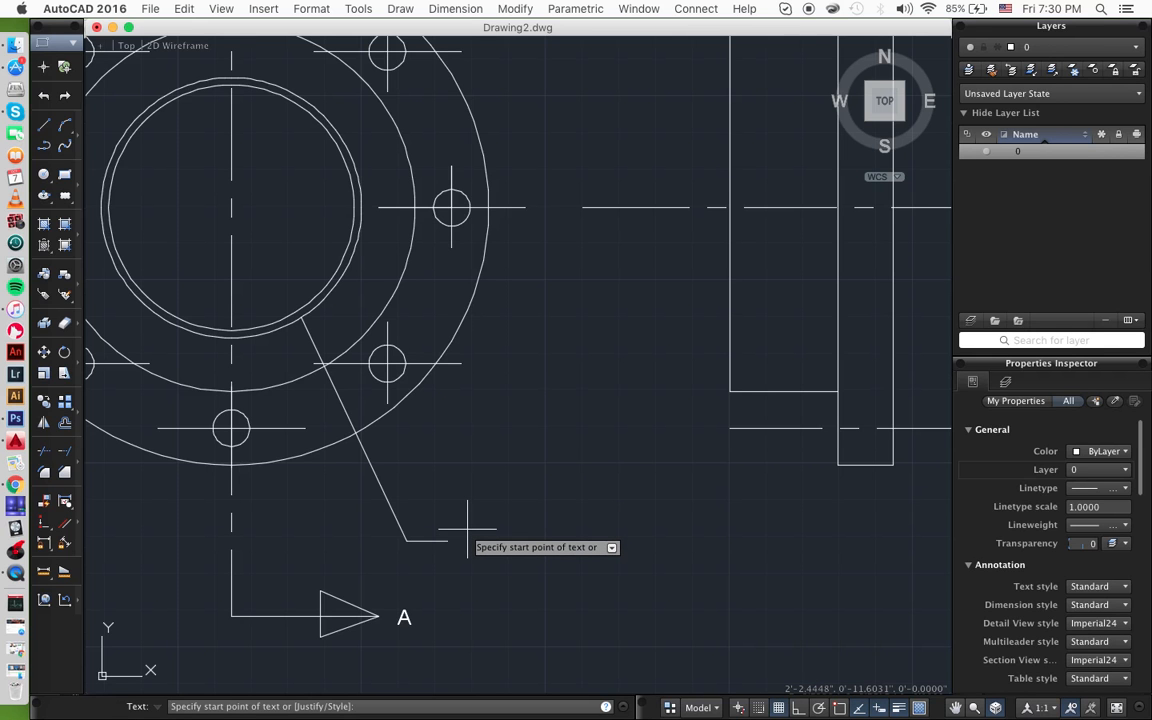
text(te)
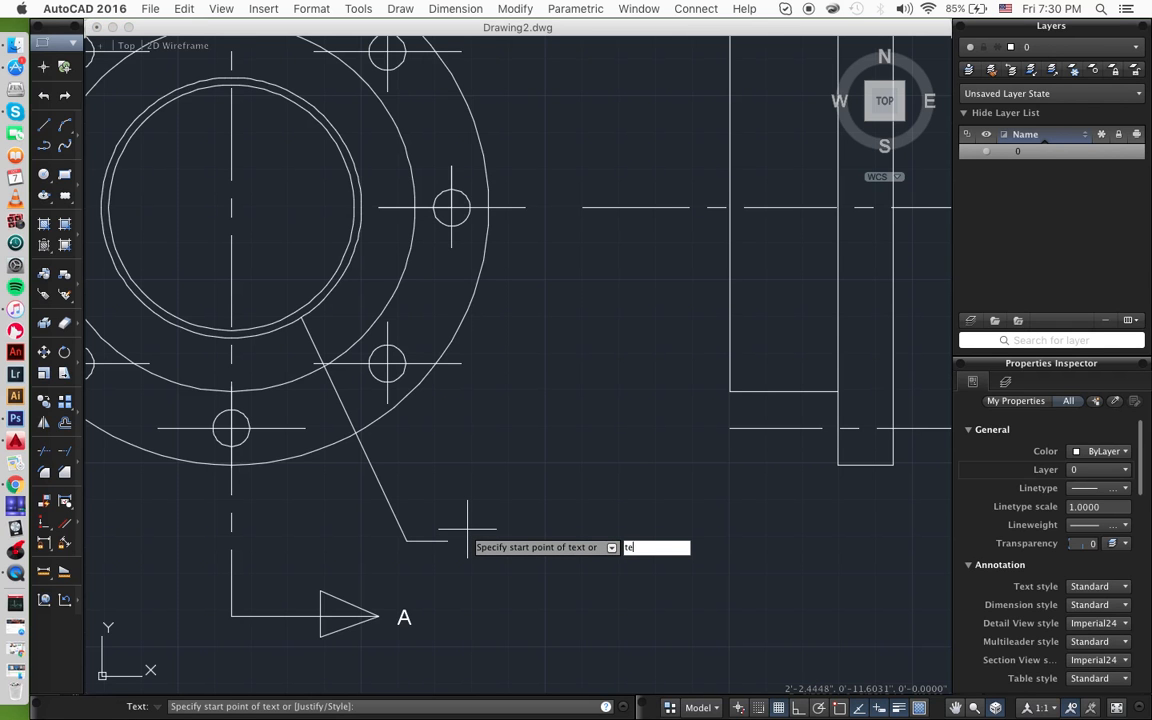
key(Escape)
- Start a multiline text box just beyond the end of the leader's short horizontal segment
text(t)
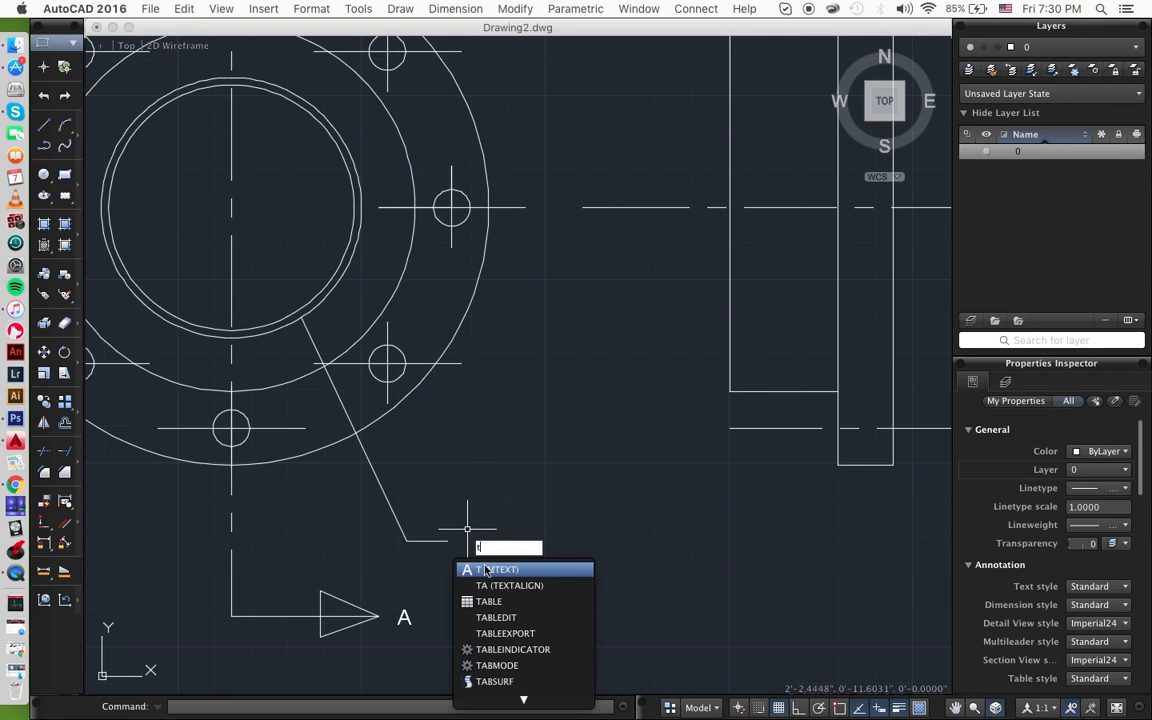
click(487, 569)
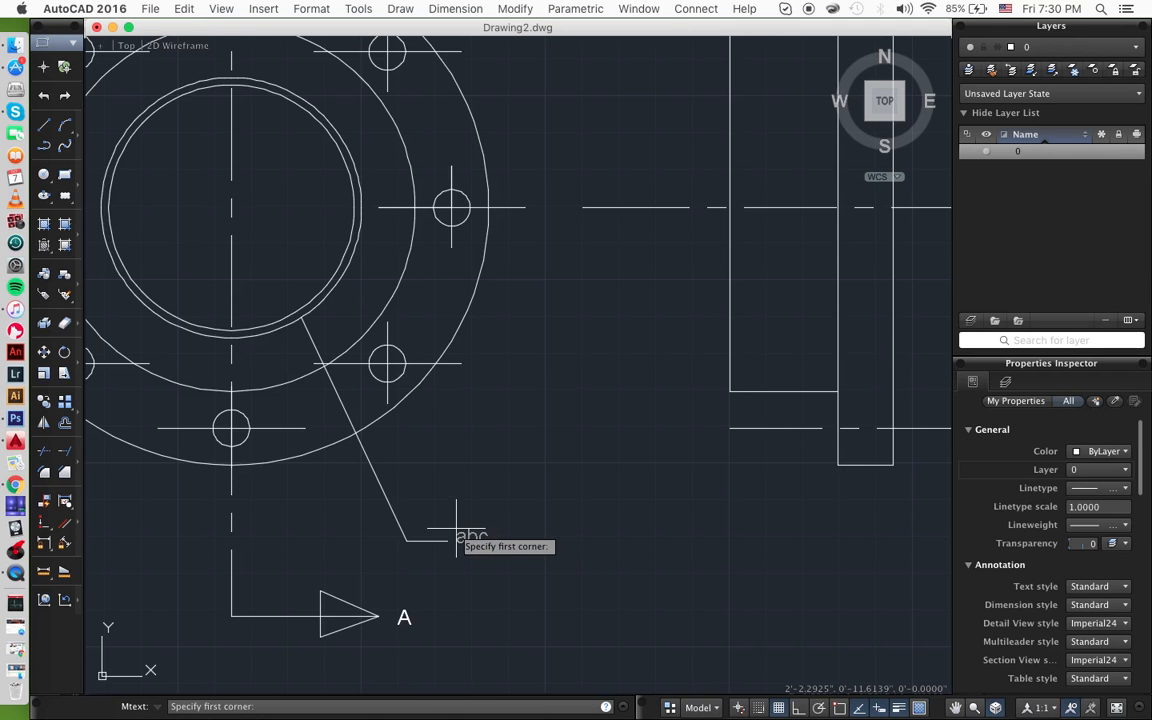
click(476, 537)
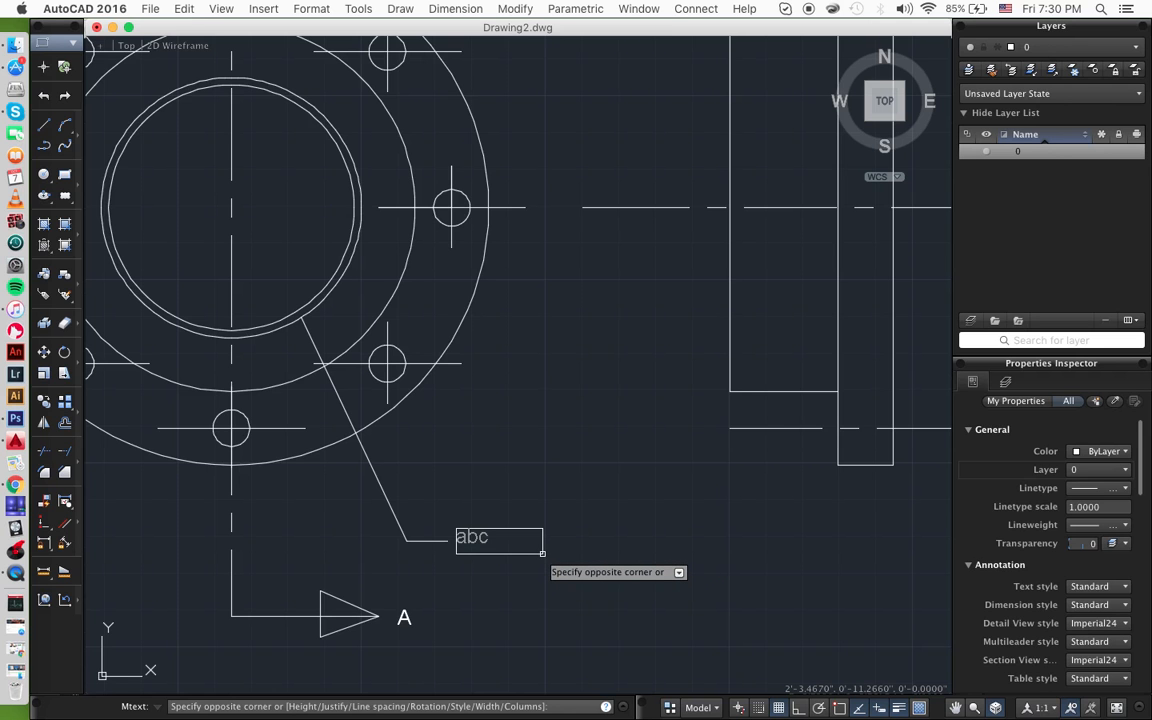
click(541, 553)
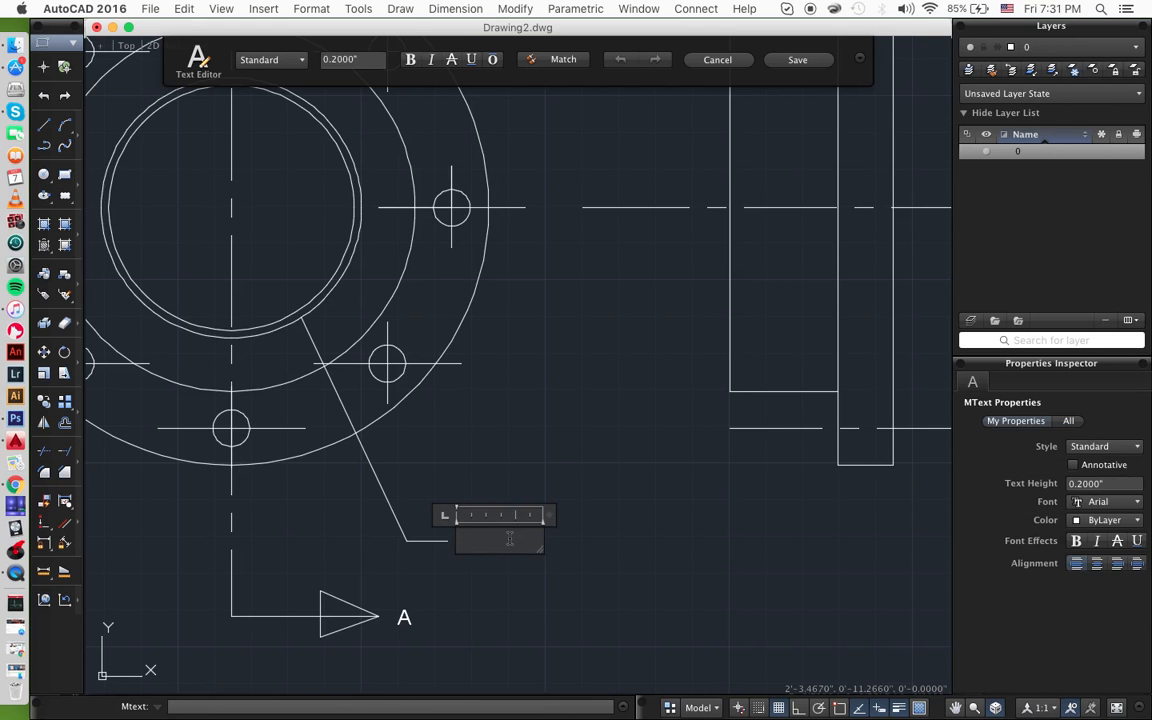
text(˙©ƒ∂åΩ≈√˜µ≤≥…π“‘)
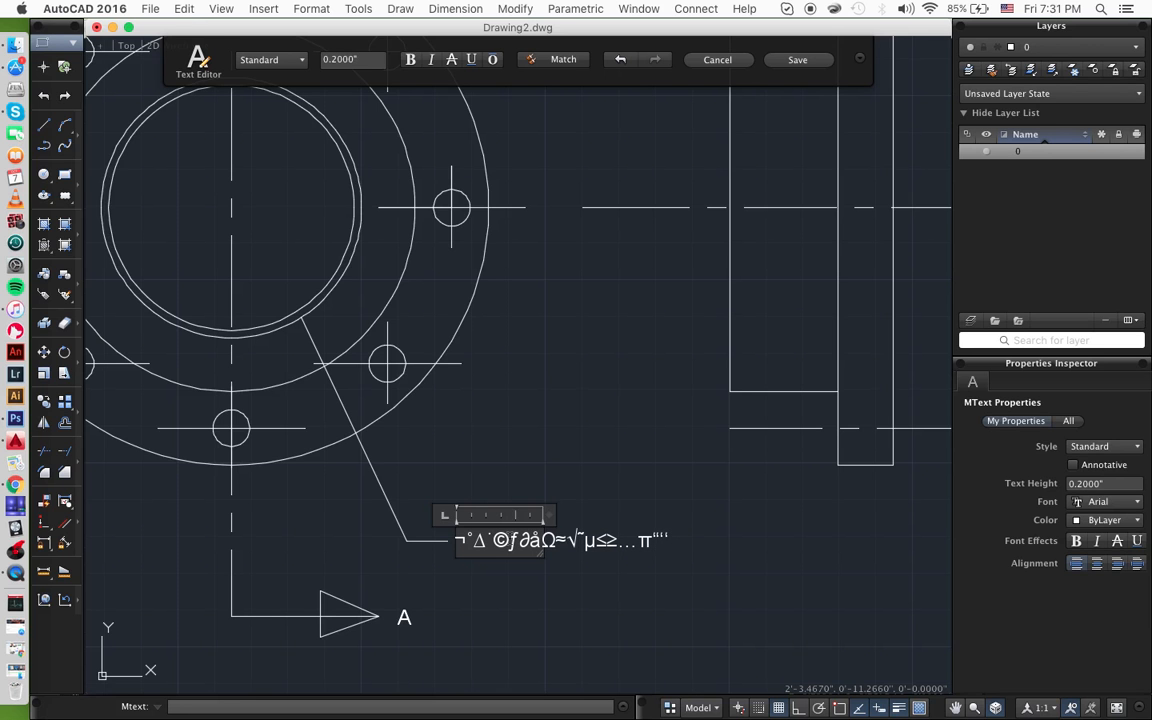
text(÷…æ≥–≠)
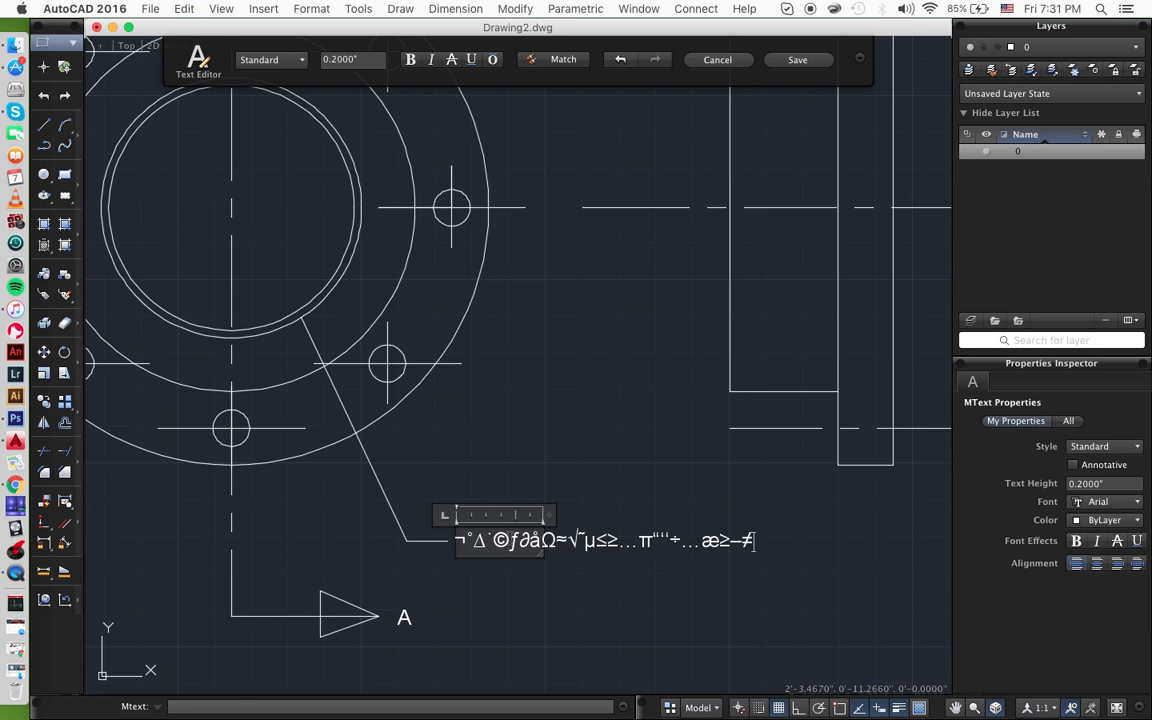
text(ºª•¶§∞)
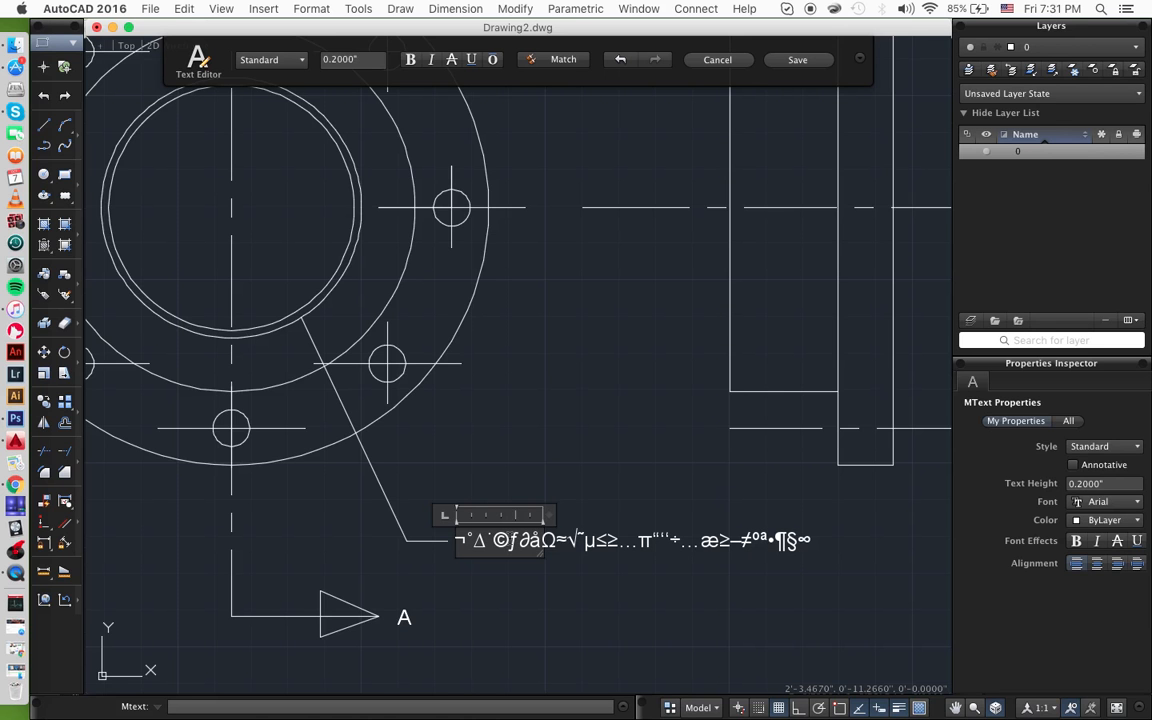
text(¢£™¡œ)
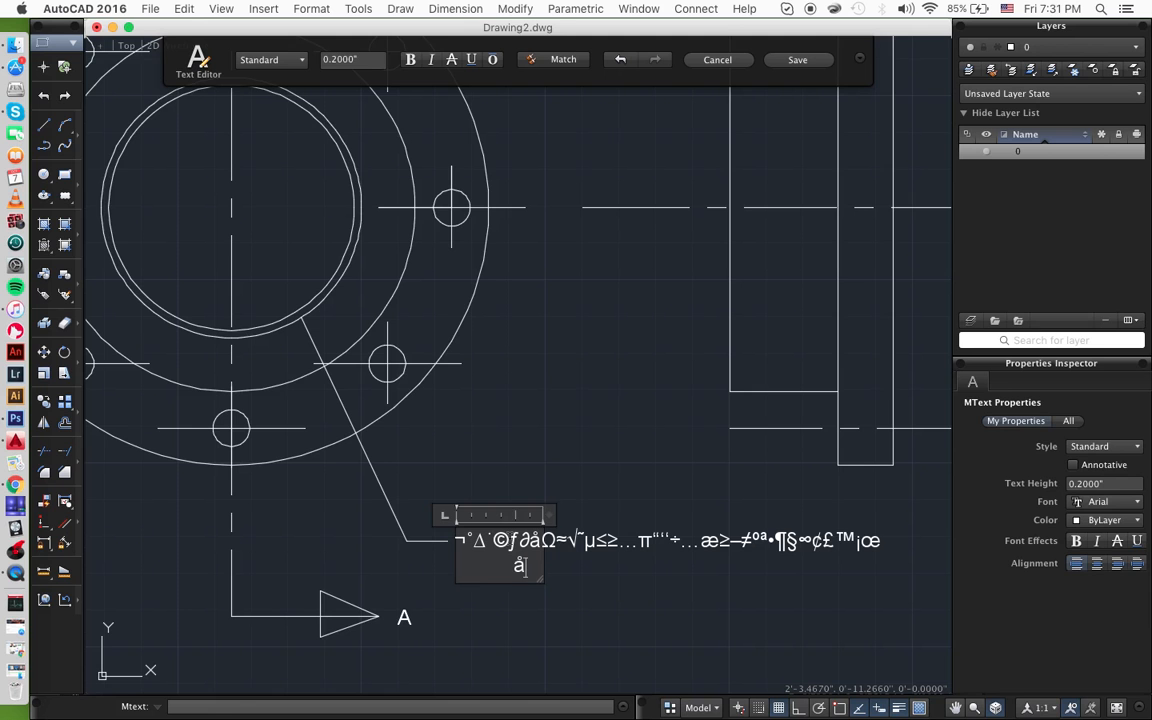
text(åßΩ≈ç∂ƒ√)
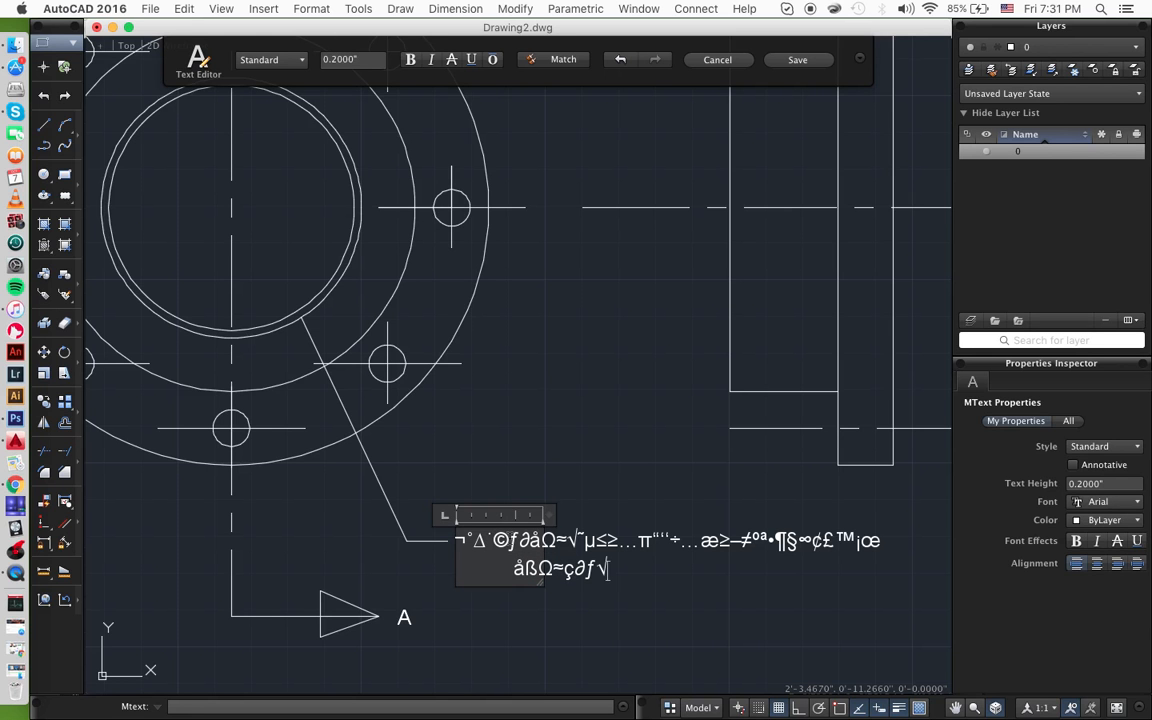
text(∫©∫˜˙µ∆∆˚¬≤≤)
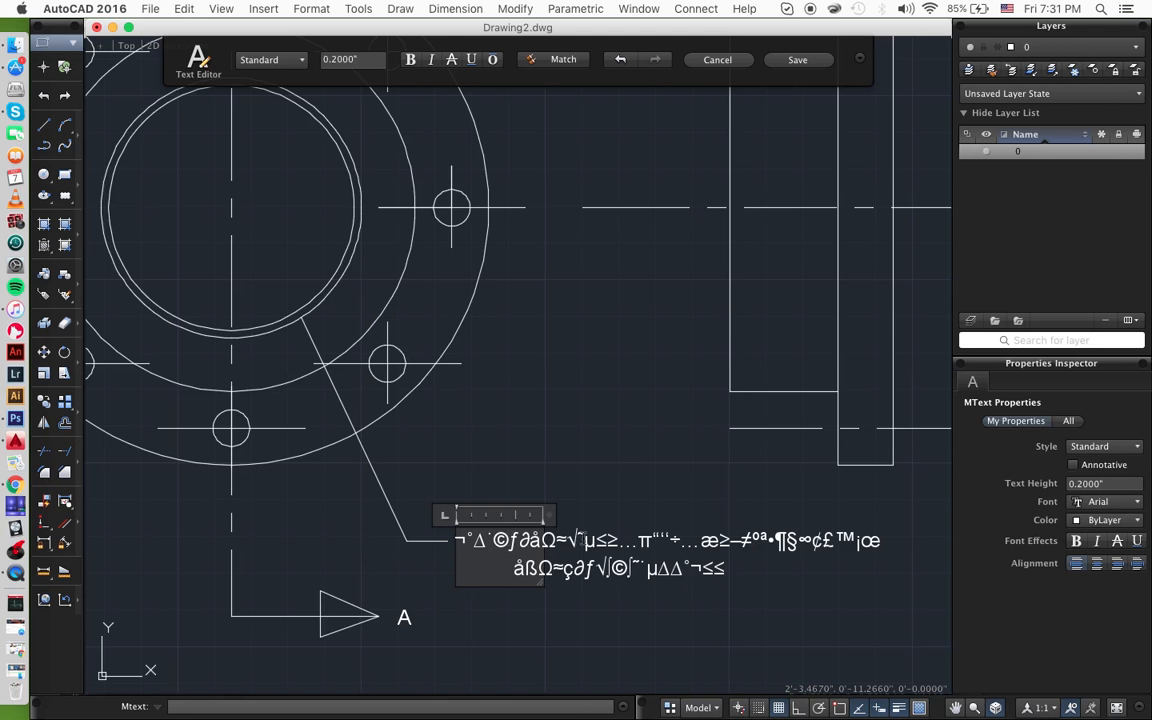
key(super+a)
key(BackSpace)
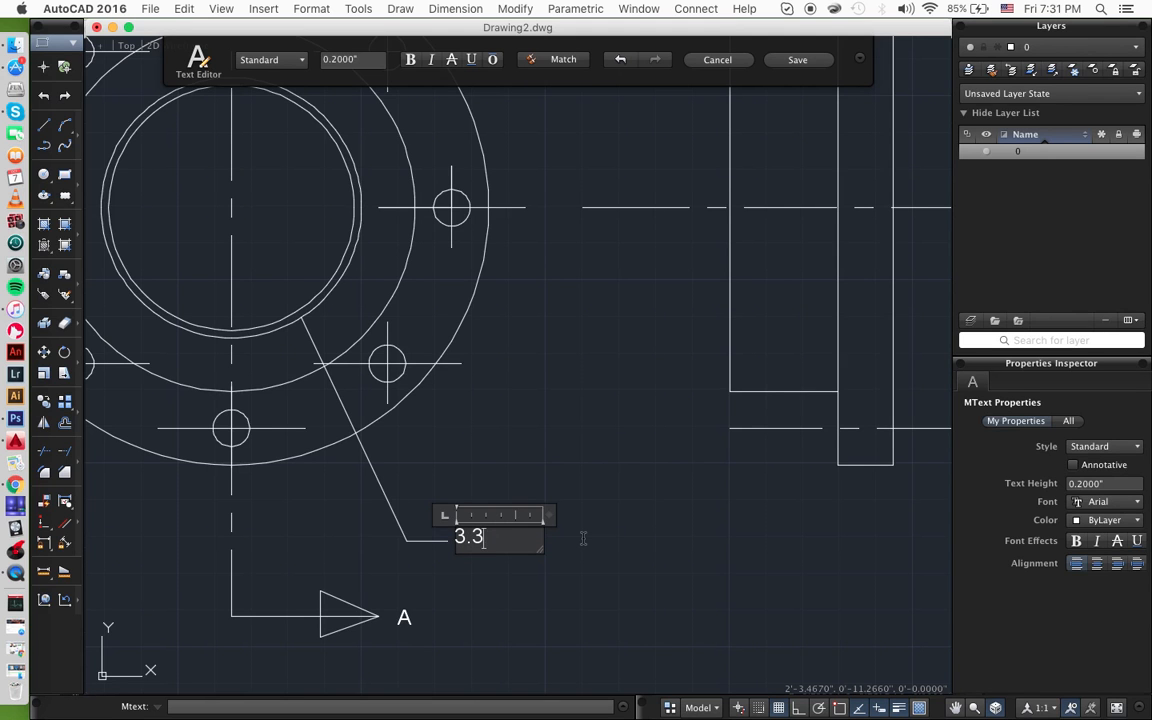
- Enter 3.34 as the note text at the leader's end and finish editing
click(583, 538)
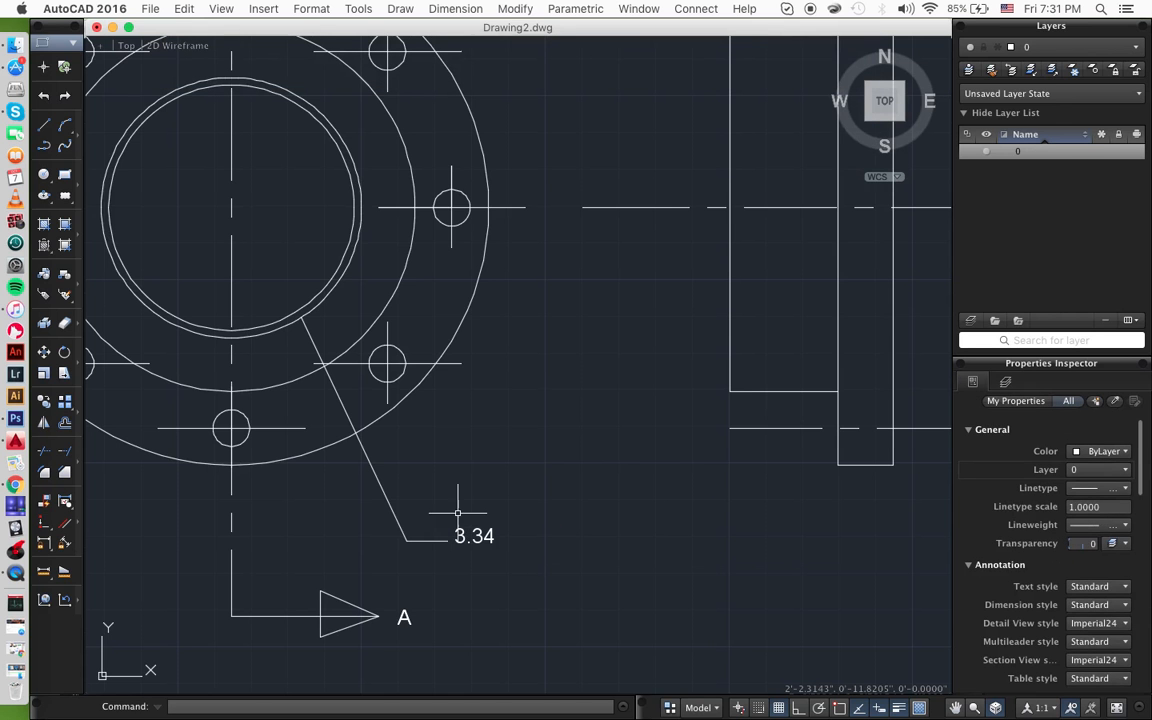
- Draw a small circle to the right of the 3.34 note and a slanted line through it as a diameter symbol
text(ci)
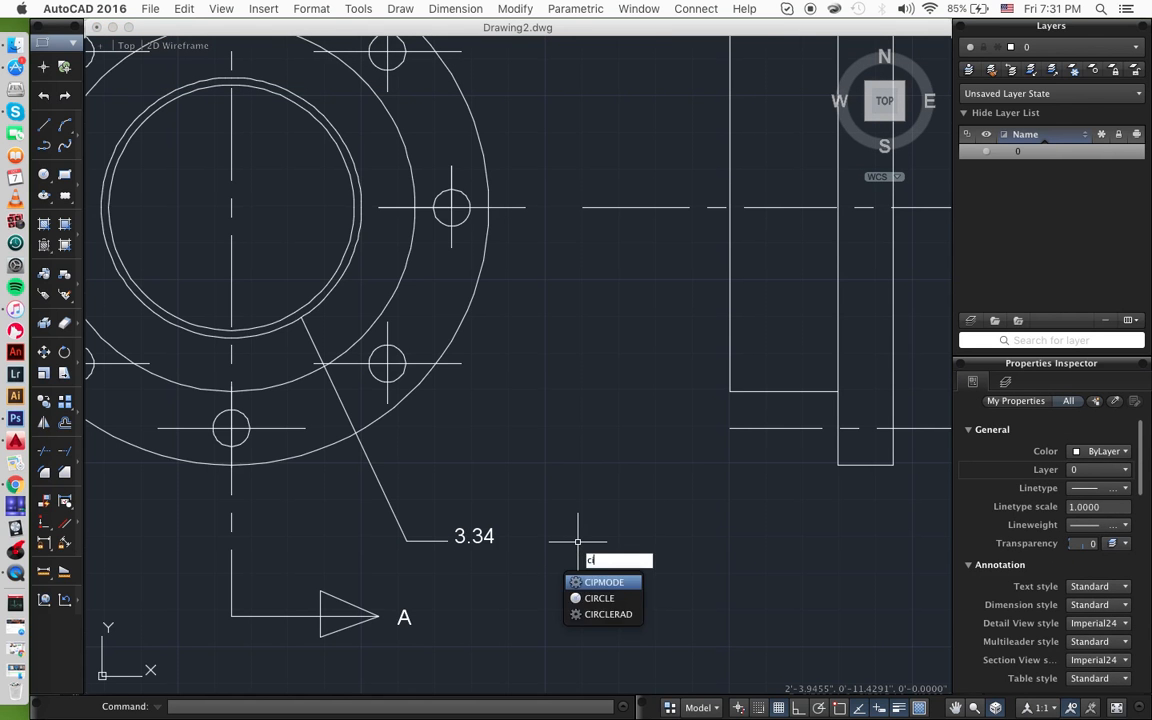
key(Return)
click(577, 541)
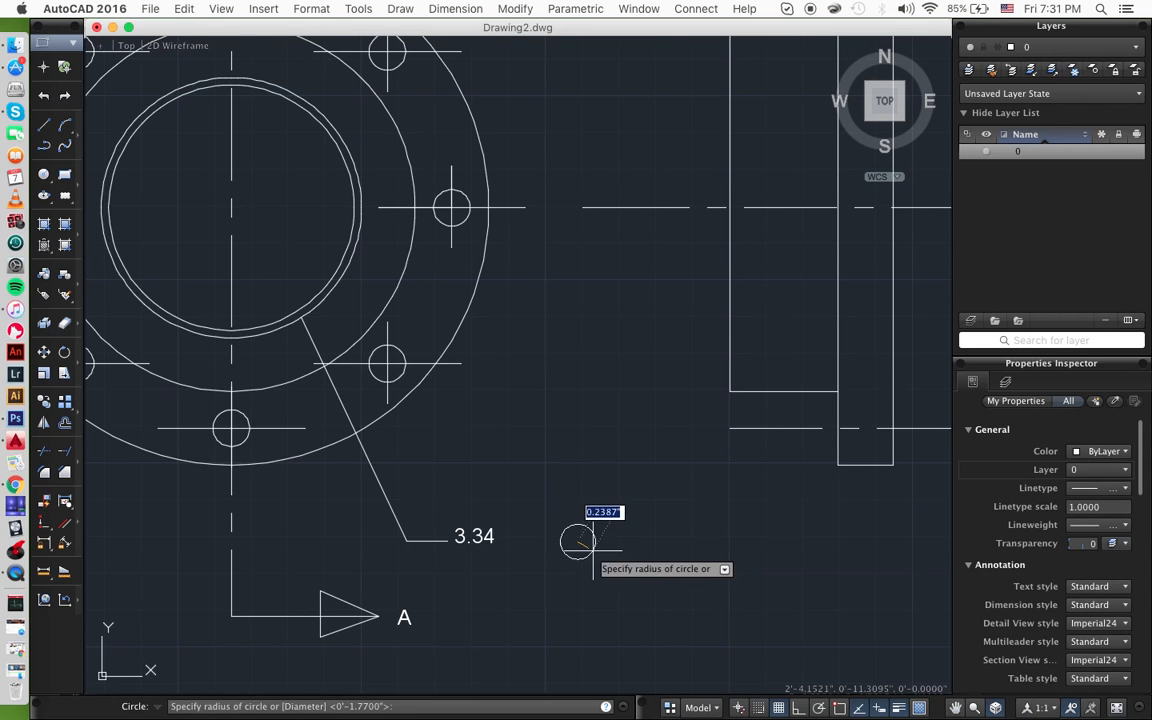
click(588, 546)
text(l)
key(Return)
click(588, 515)
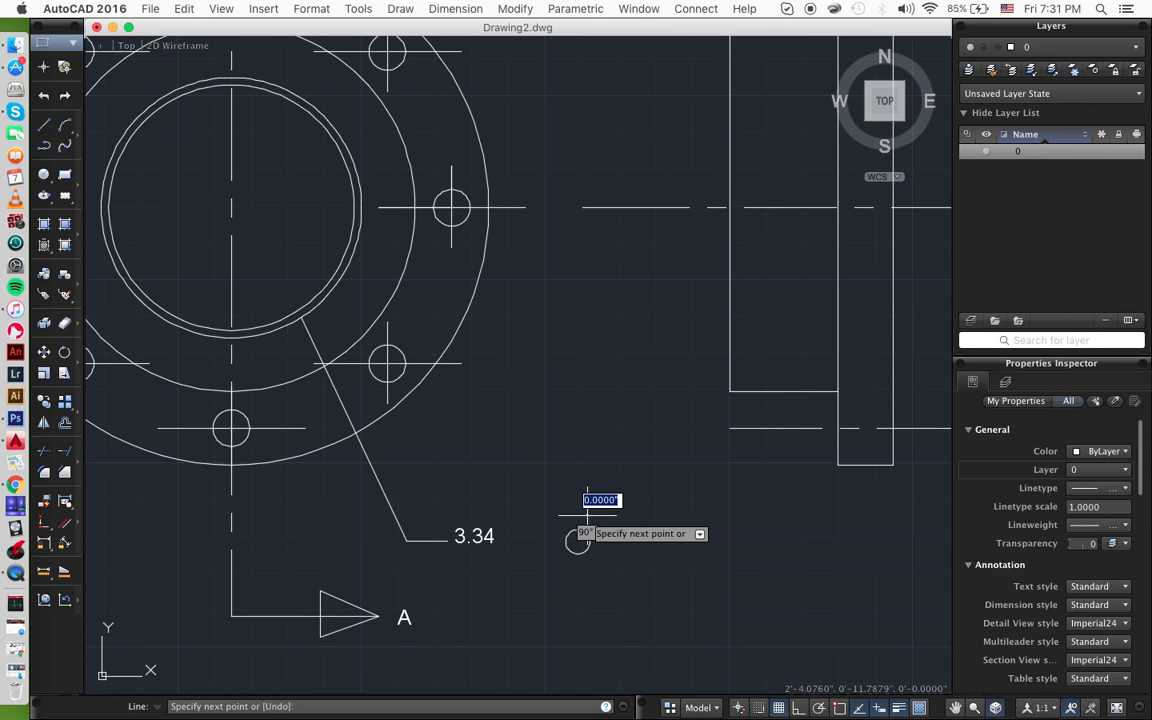
click(561, 590)
key(Return)
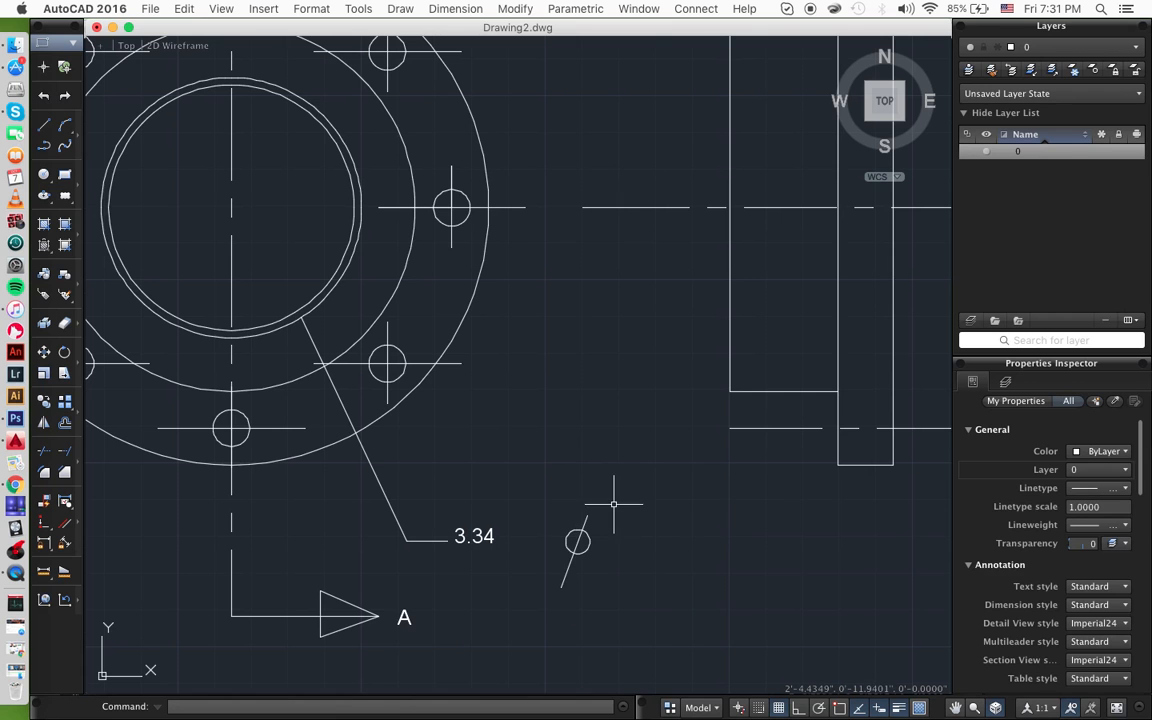
- Scale the drawn diameter symbol down to about the note's text size, using the circle's centre as base point
click(614, 505)
click(535, 582)
text(scale)
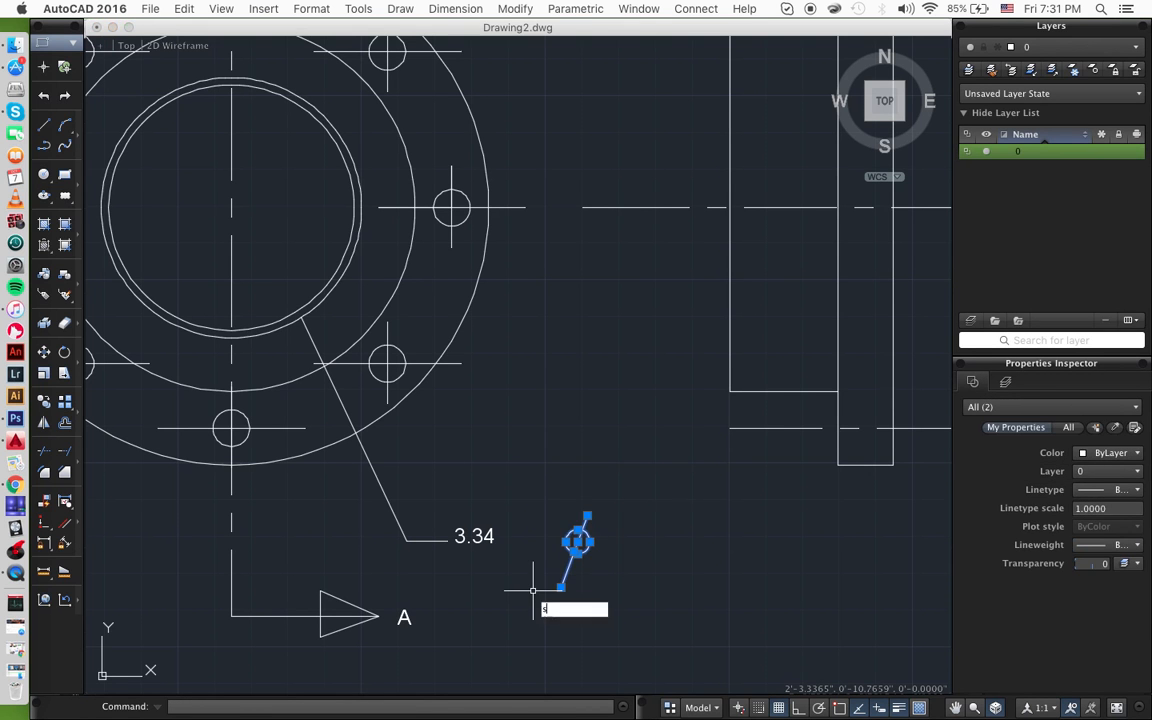
key(Return)
click(578, 541)
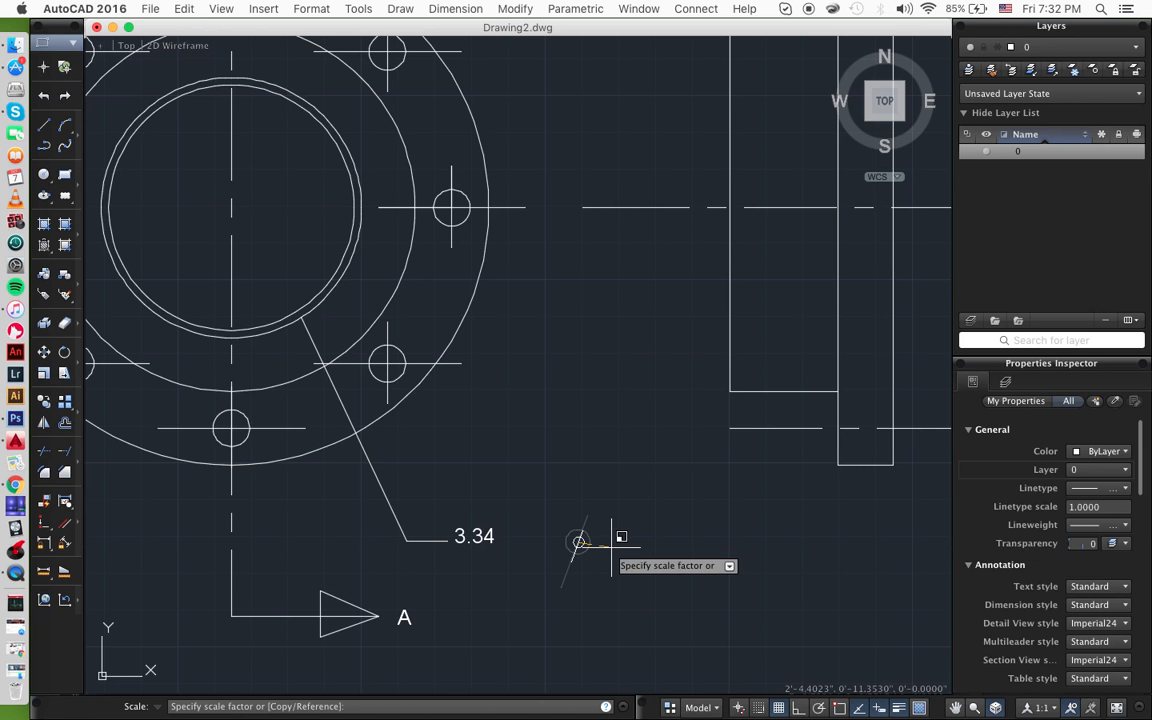
key(Escape)
- Move the 3.34 note slightly right to leave a gap after the leader's end
click(507, 510)
click(463, 545)
text(move)
key(Return)
click(466, 540)
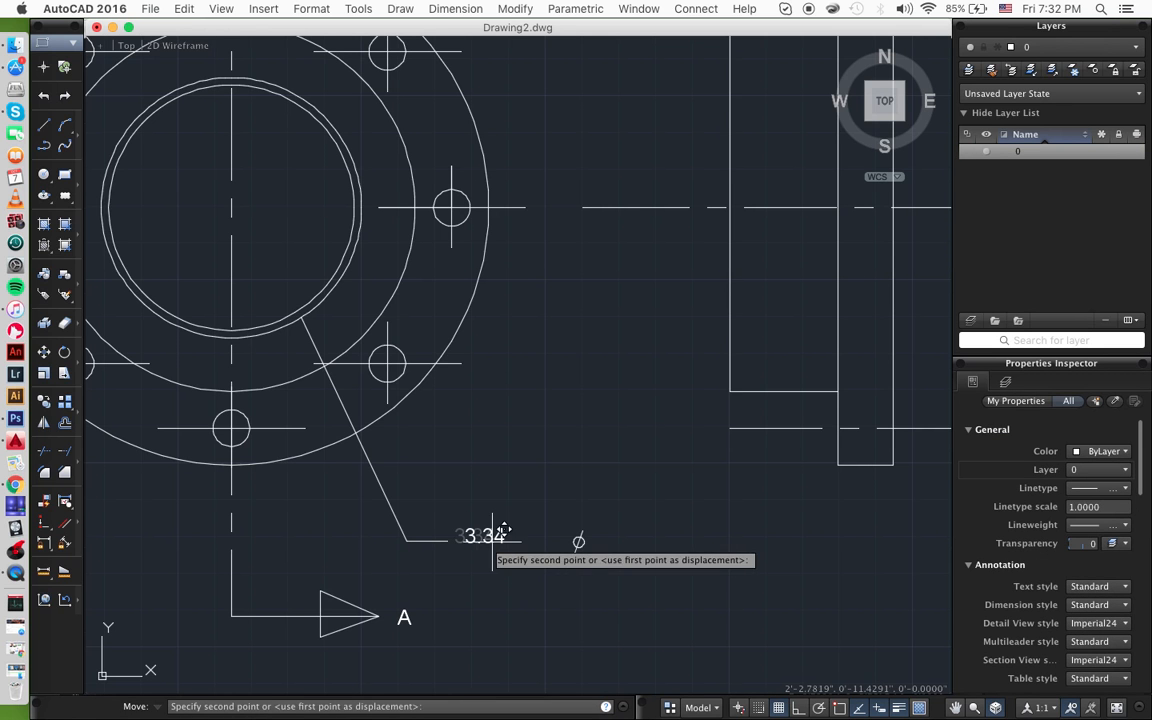
click(494, 540)
- Move the diameter symbol into the gap between the leader's end and the 3.34 note
click(590, 520)
click(564, 585)
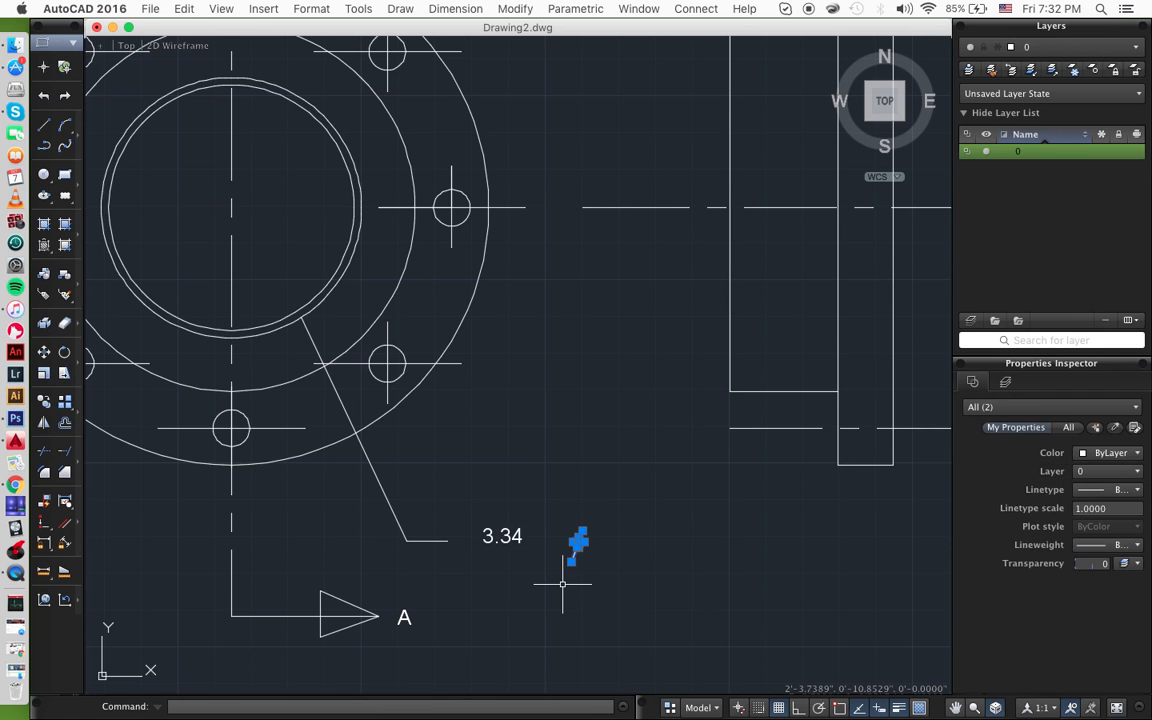
text(move)
key(Return)
click(578, 541)
click(470, 536)
- Copy the diameter symbol with its 3.34 note twice, placing the copies beyond the flange's upper left, one higher and one lower
scroll(599, 506, down, 1)
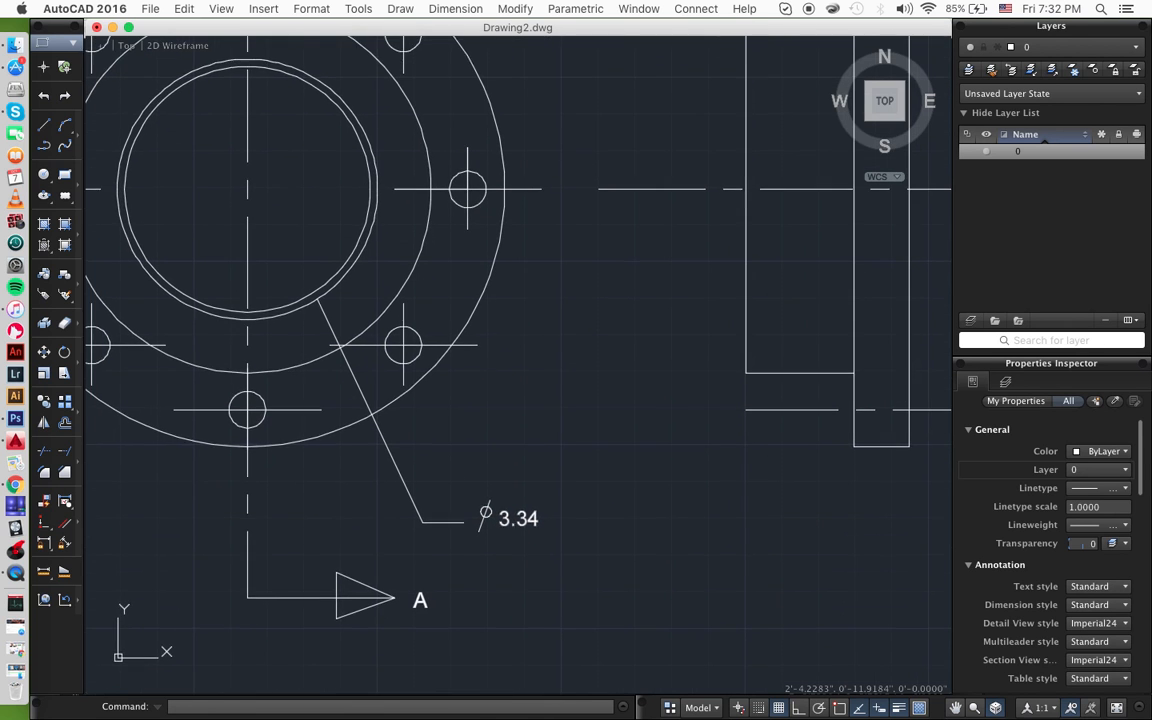
scroll(494, 456, down, 1)
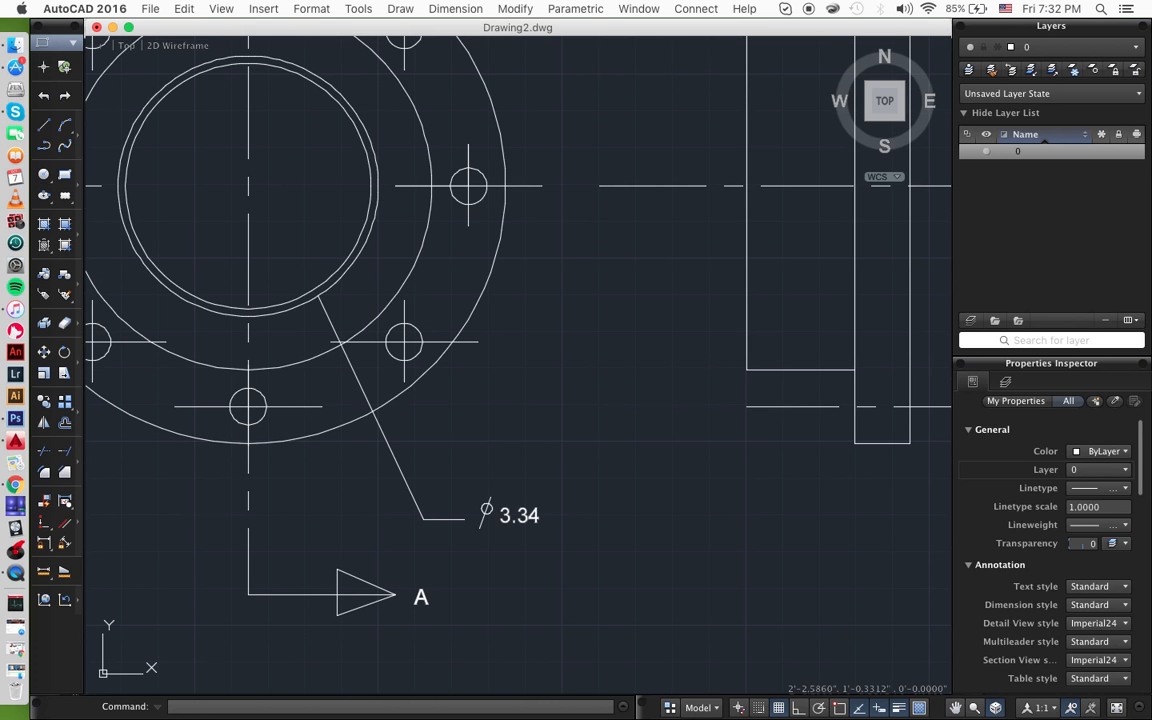
click(516, 490)
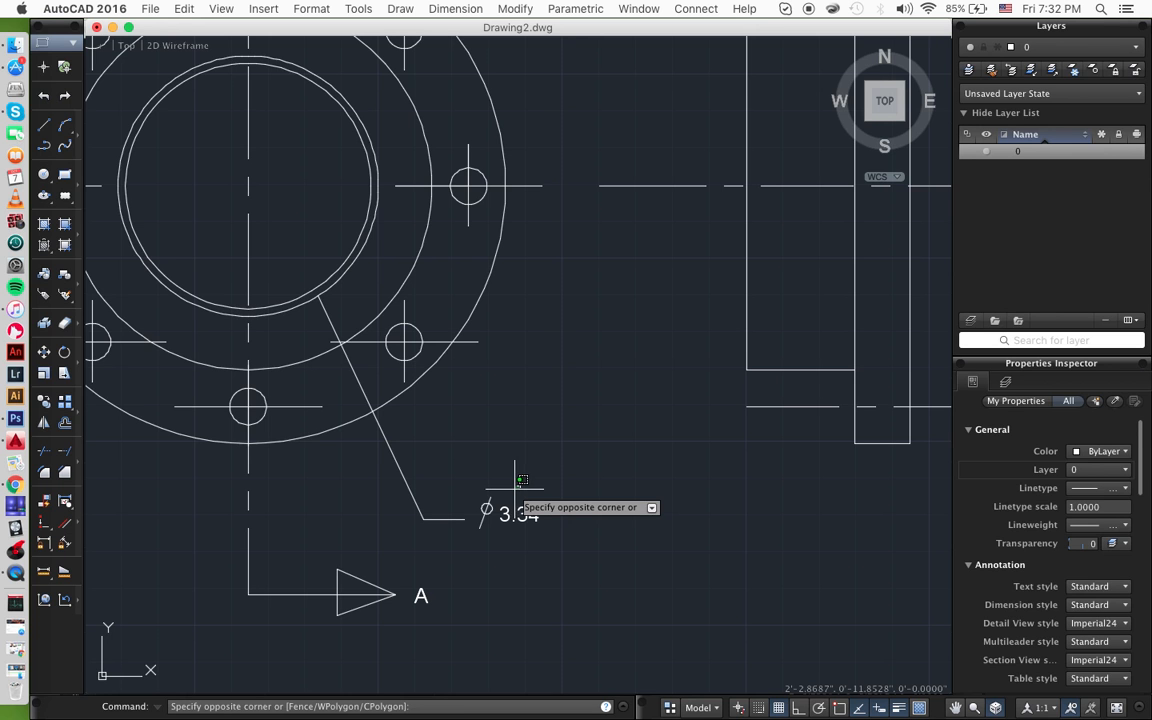
click(507, 486)
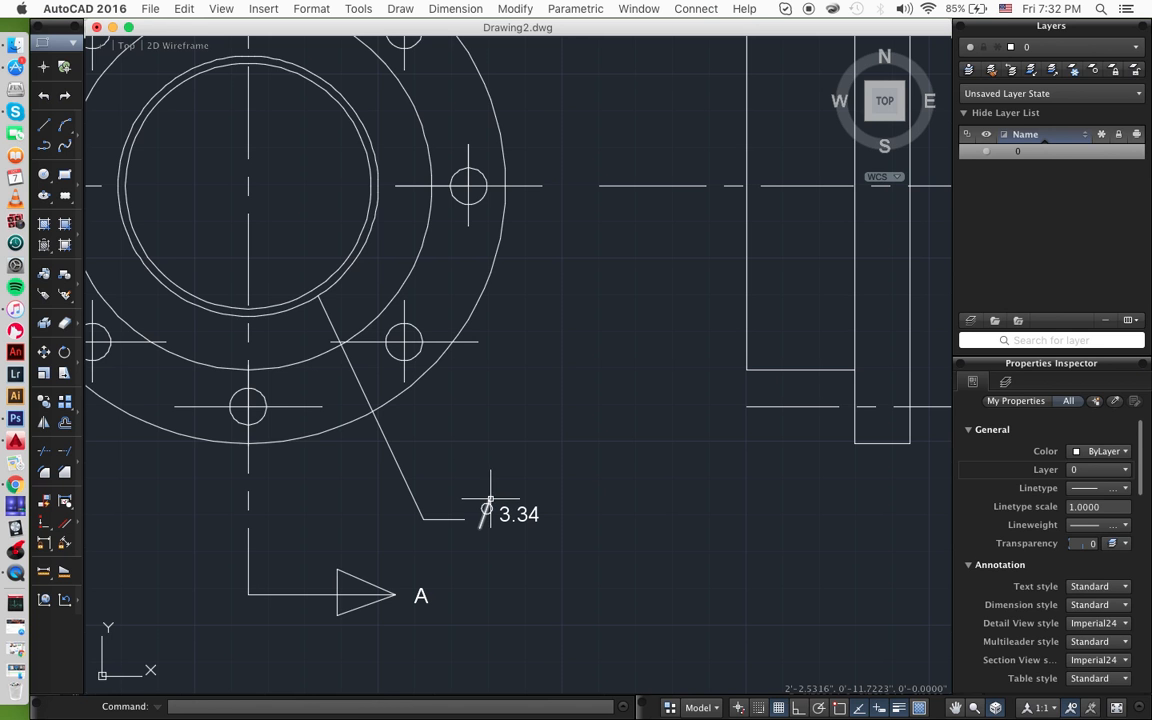
click(544, 484)
click(479, 568)
text(copy)
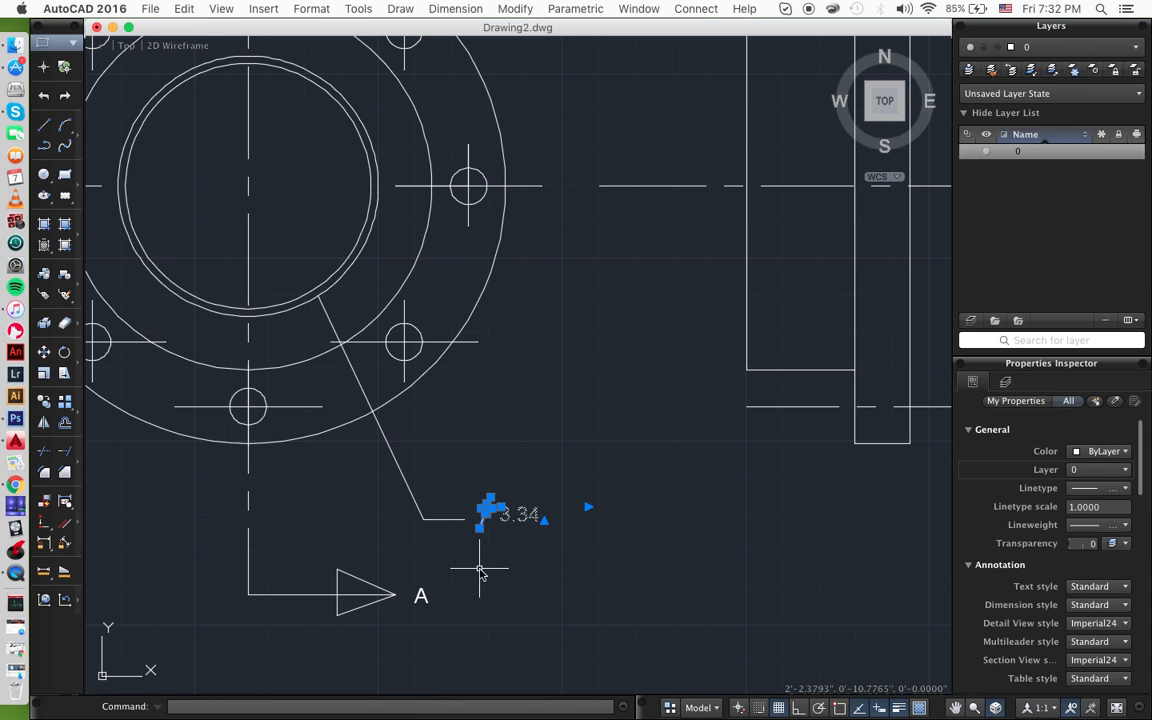
key(Return)
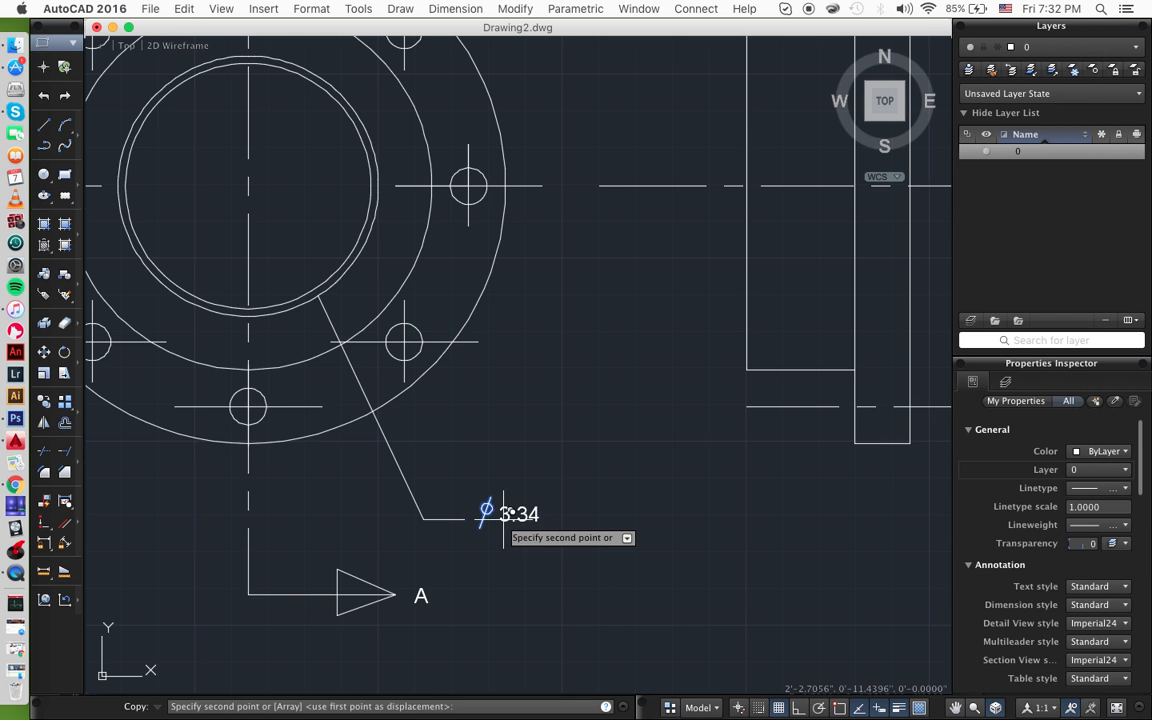
click(485, 513)
scroll(424, 476, left, 10)
scroll(424, 476, up, 6)
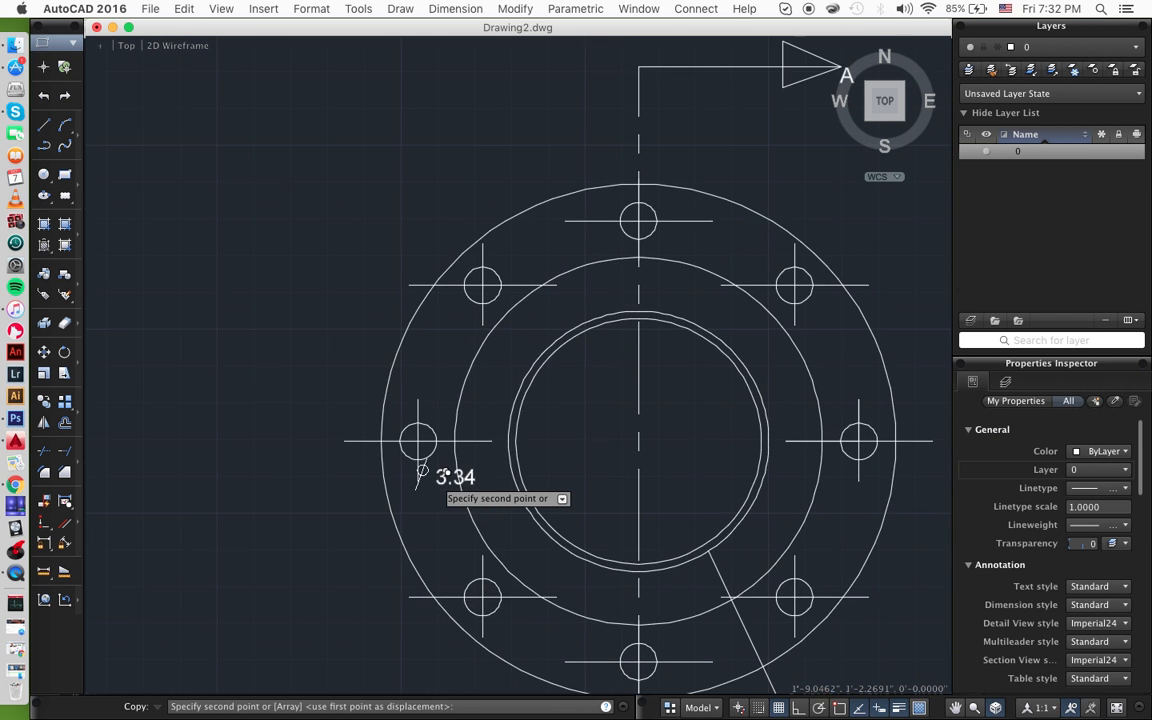
scroll(424, 476, up, 5)
scroll(424, 476, left, 2)
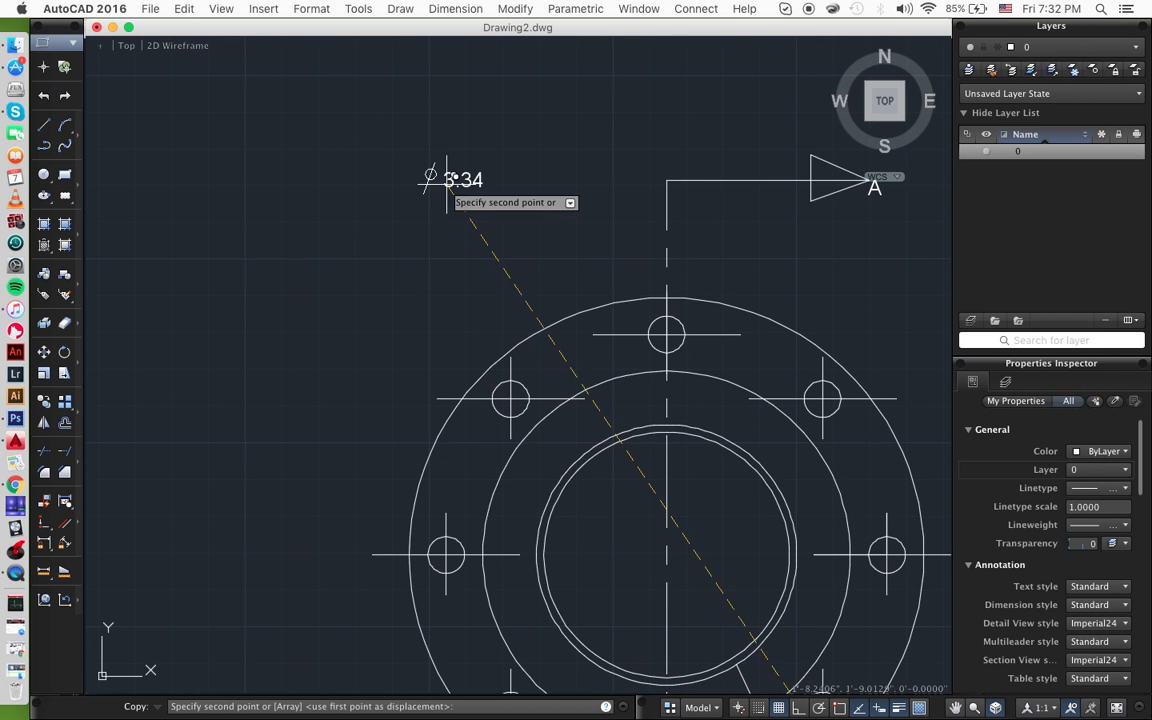
click(311, 333)
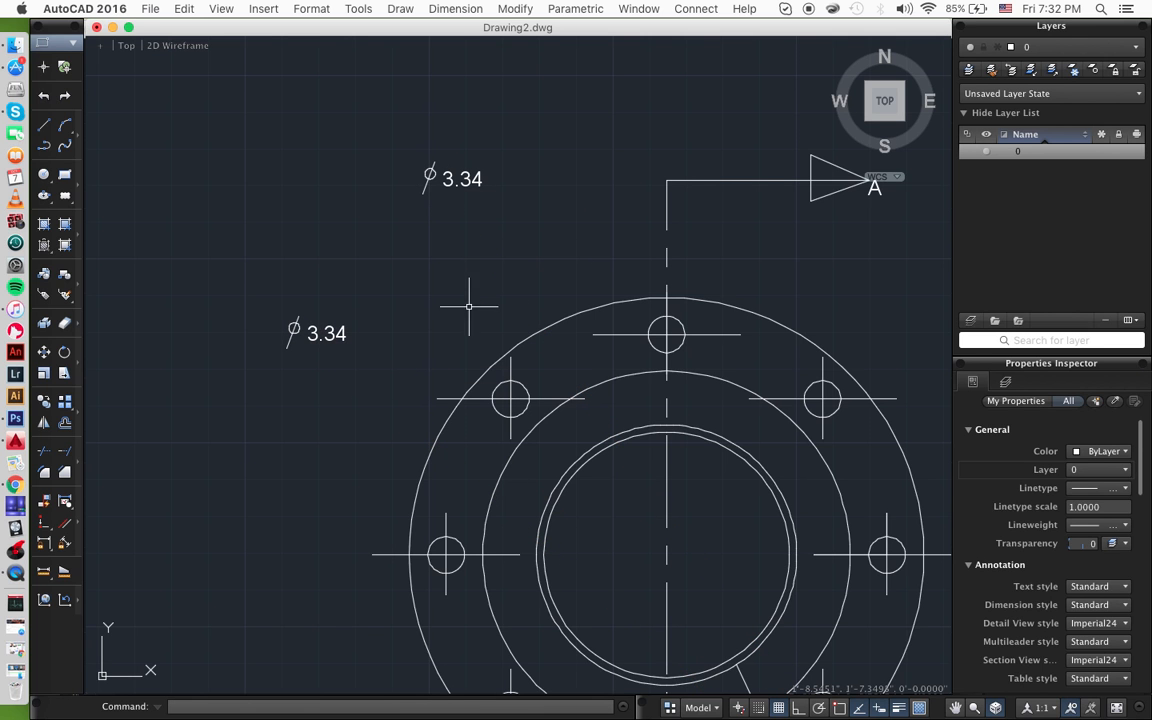
- Draw a leader for the upper 3.34 note: a shelf about 0.74" long under the text, and a slanted line crossing the flange's outer circle
text(li)
key(Return)
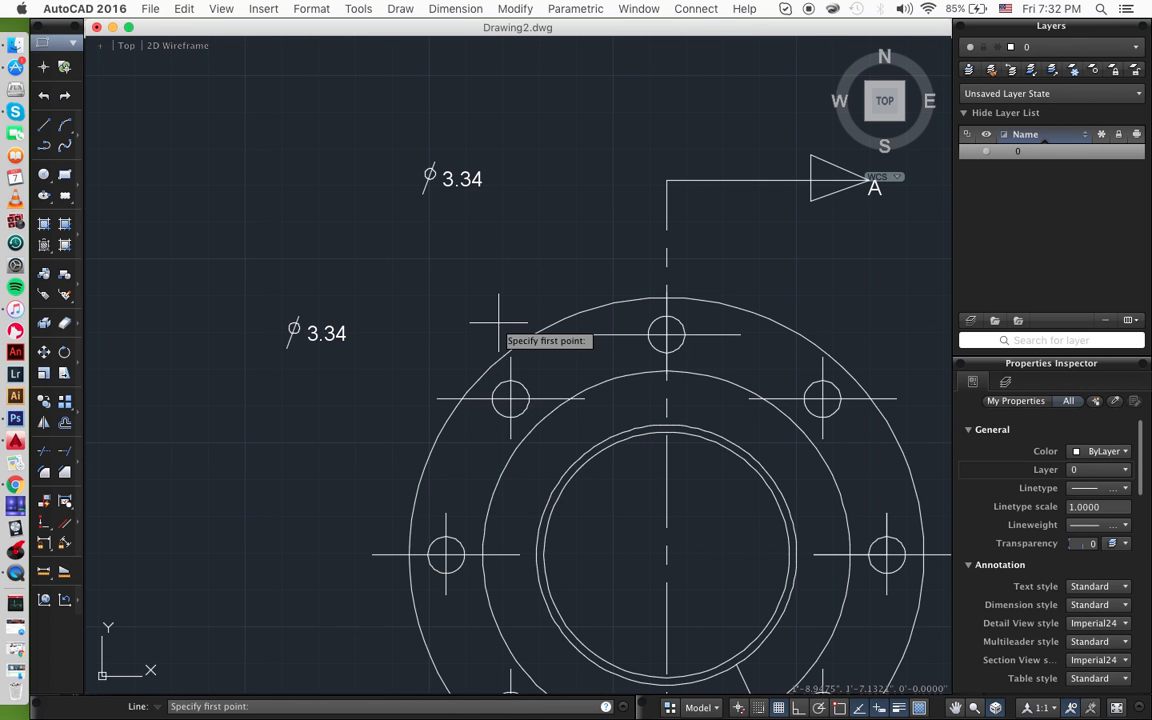
click(444, 200)
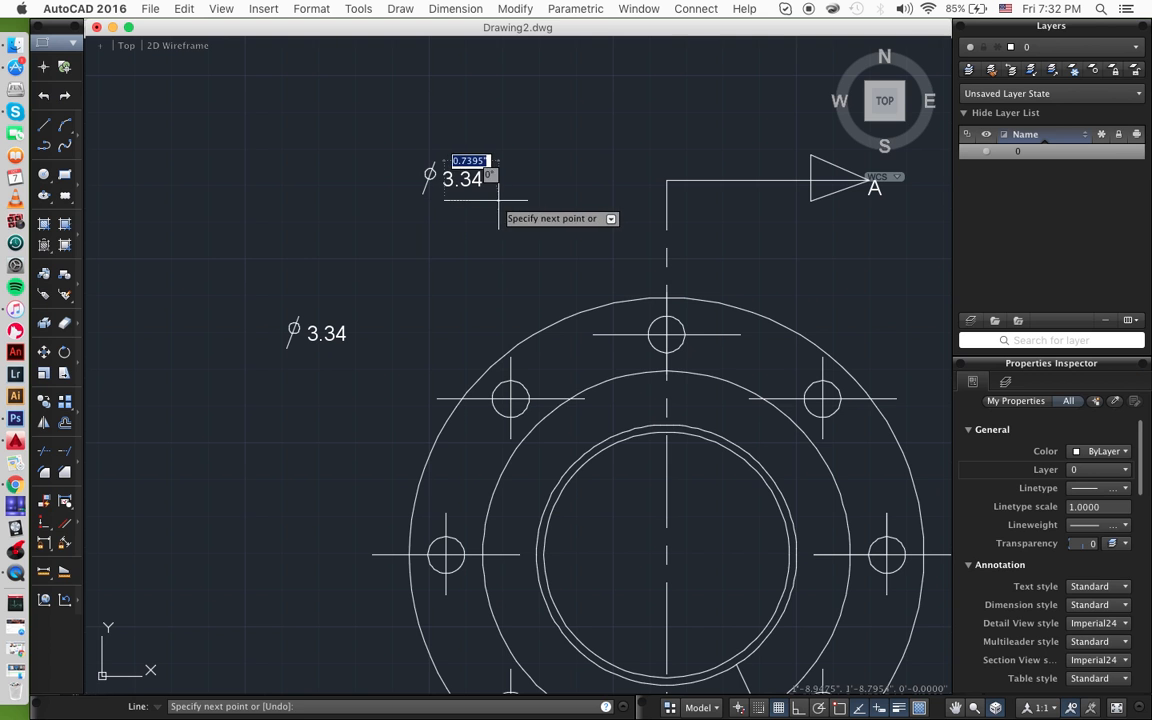
click(498, 200)
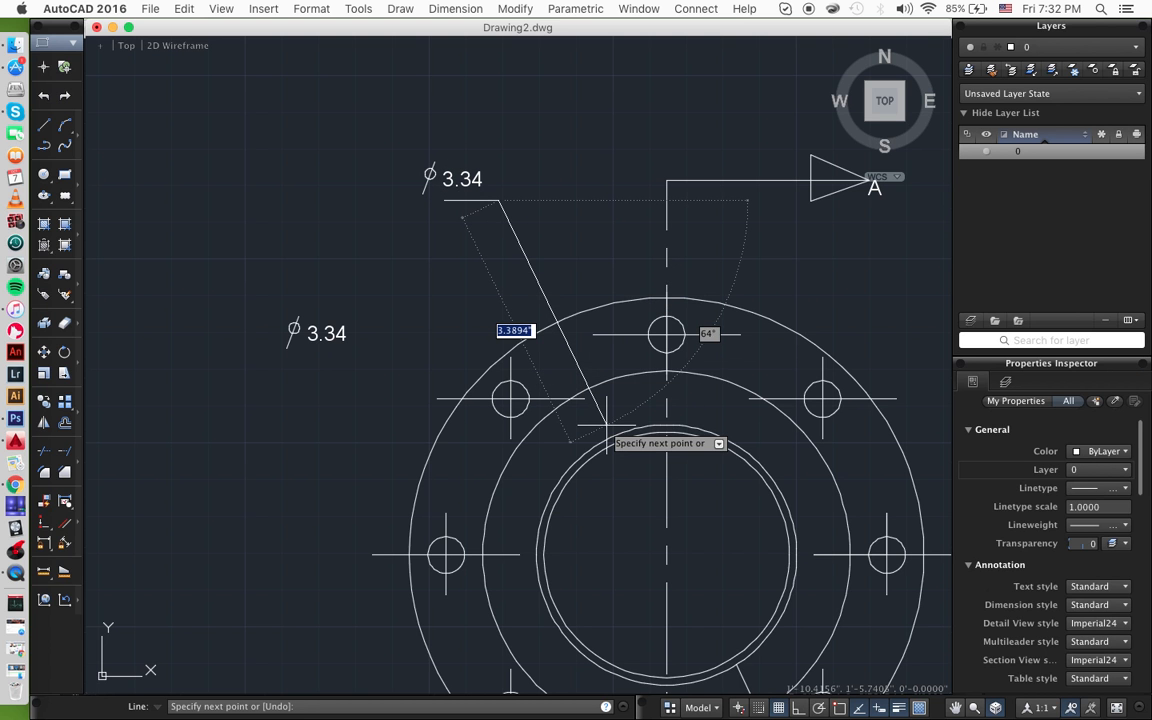
click(562, 337)
key(Return)
- Draw a leader for the lower-left 3.34 note: a shelf about 0.82" long beneath it, and a slanted line crossing the middle circle
text(l)
key(Return)
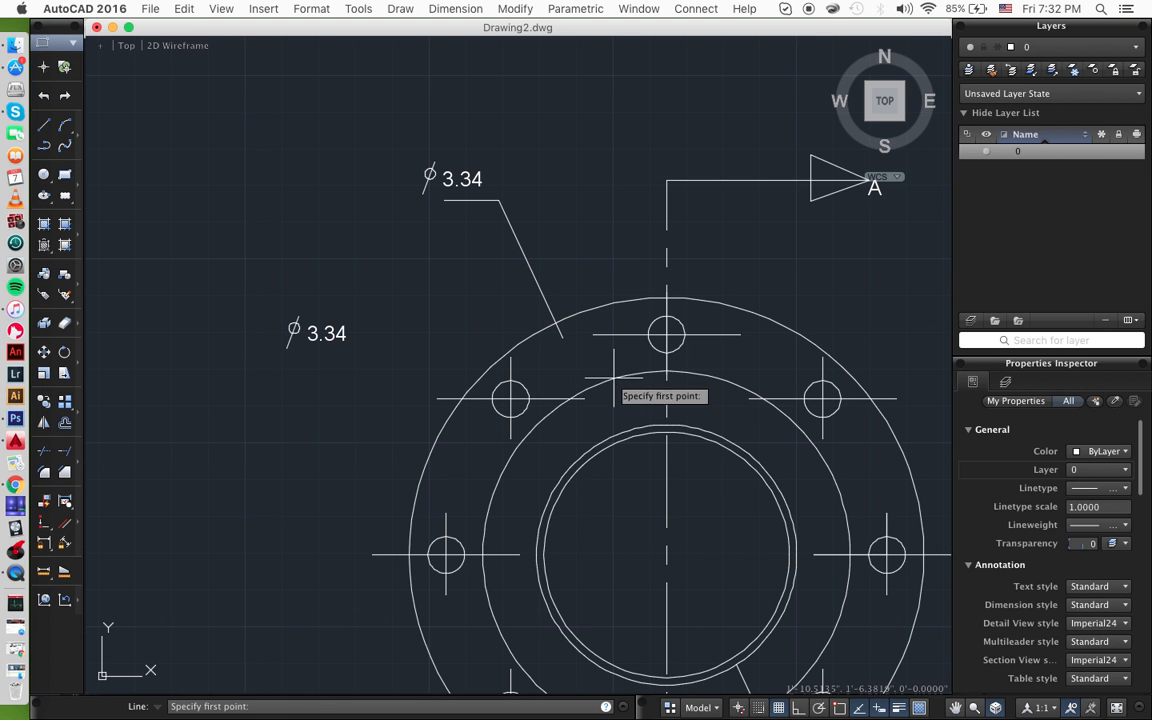
click(310, 348)
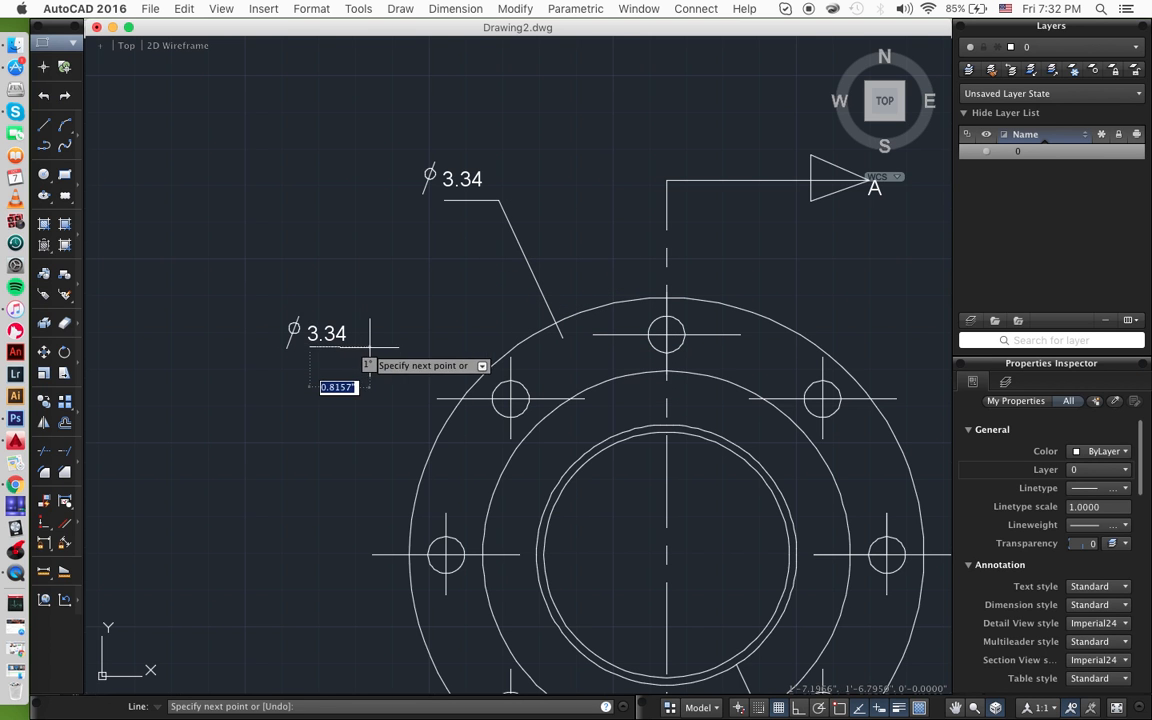
click(370, 348)
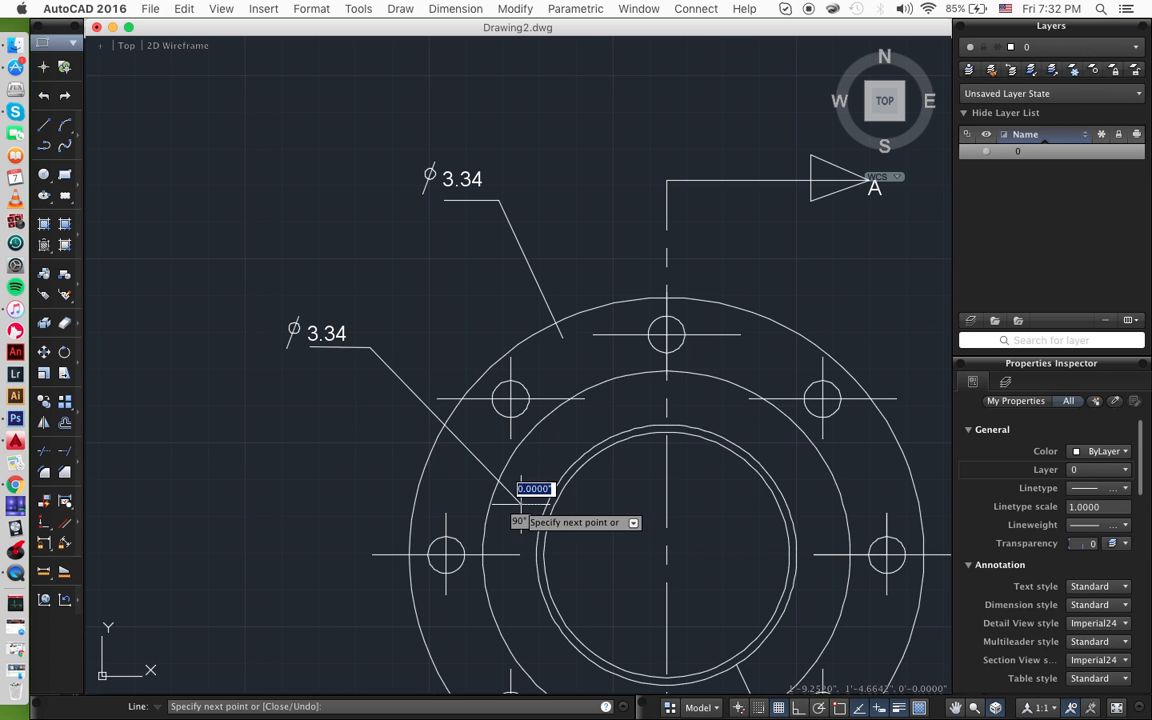
click(520, 503)
key(Return)
- Trim the lower leader at the middle circle and the upper leader at the flange's outer circle
click(609, 257)
click(411, 478)
text(trim)
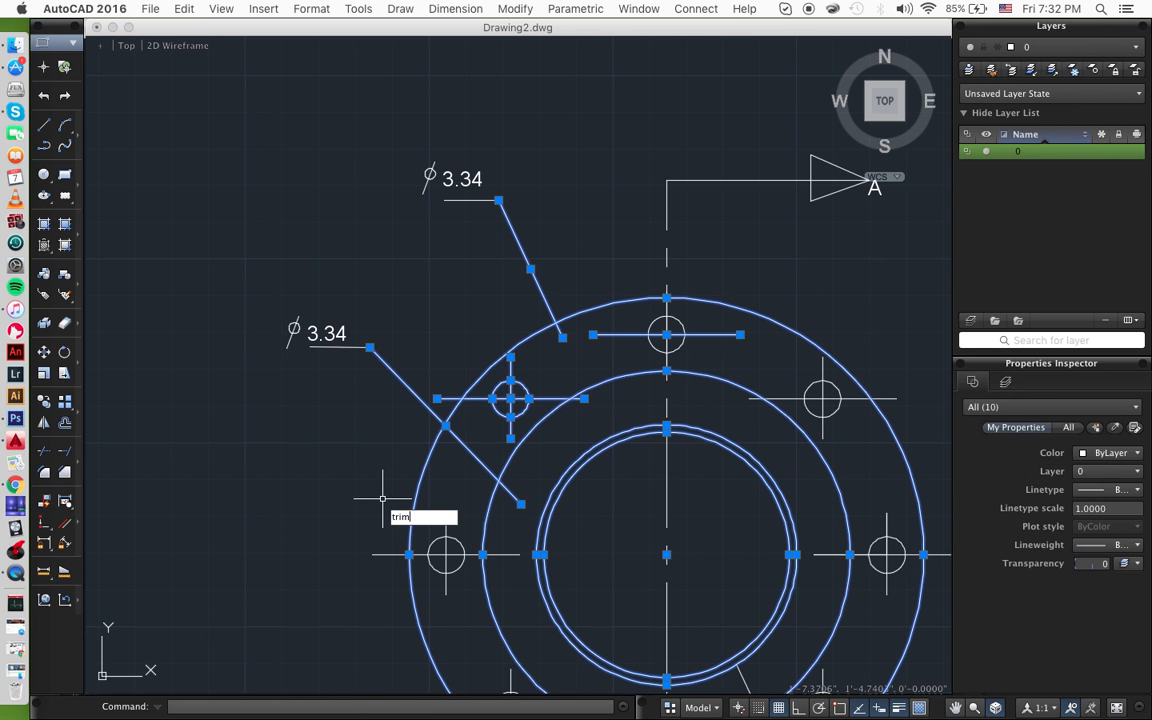
key(Return)
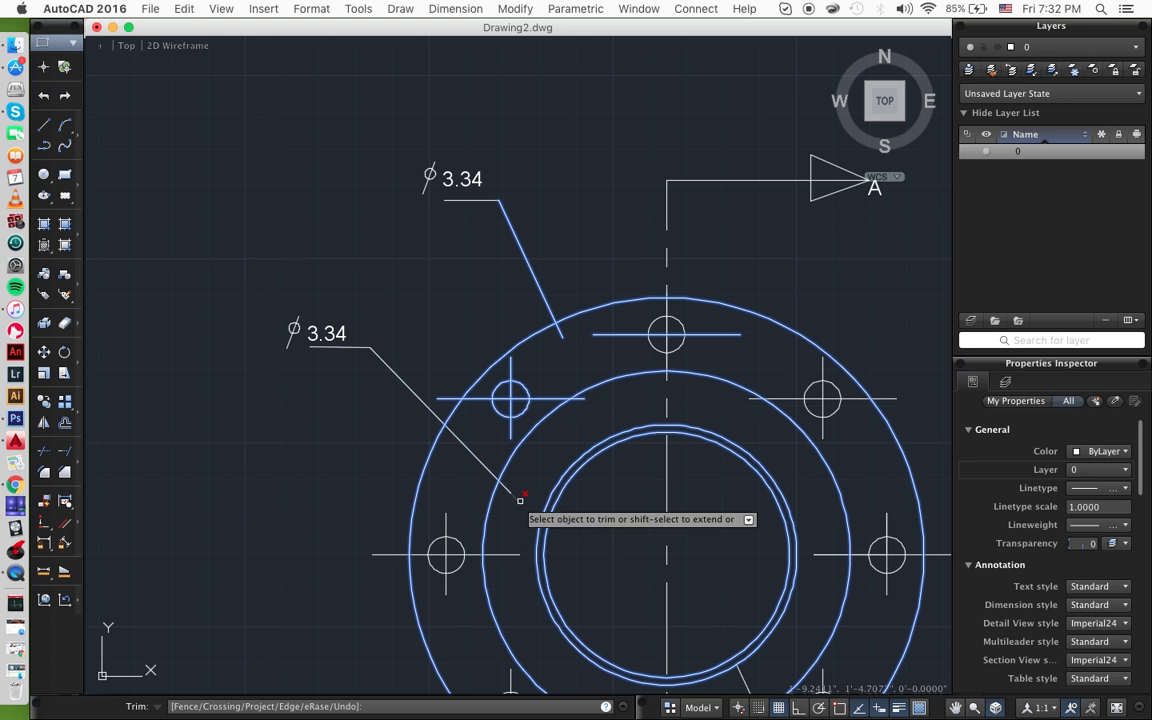
click(512, 492)
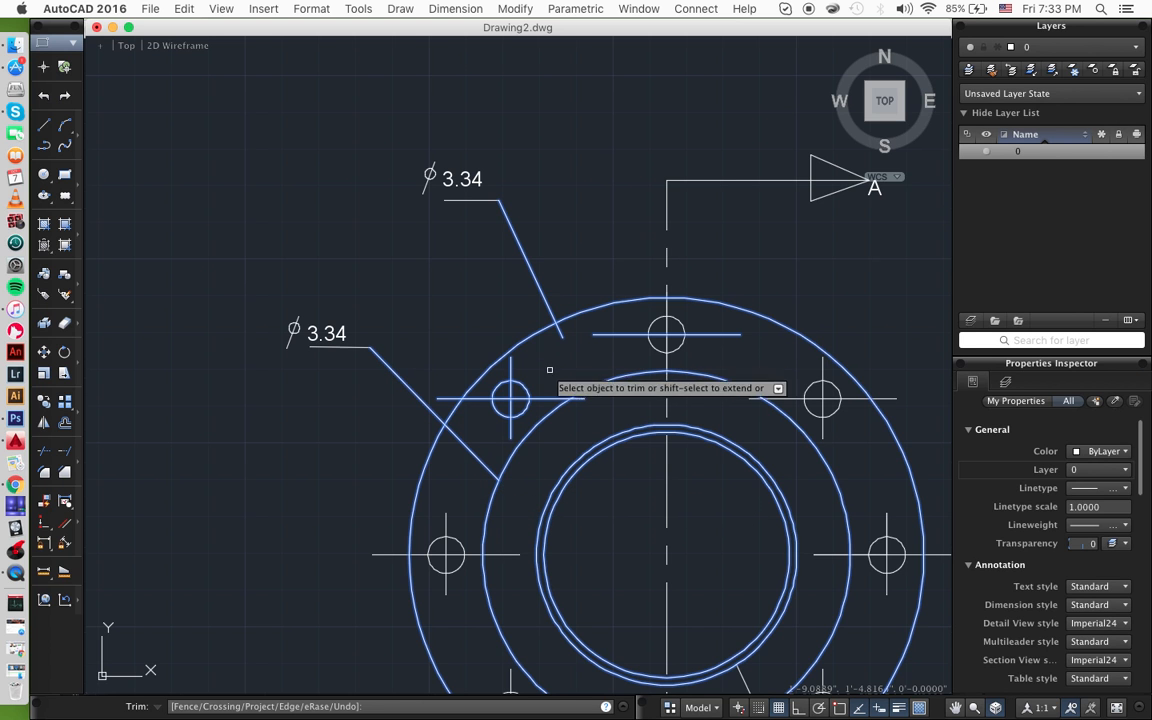
click(560, 331)
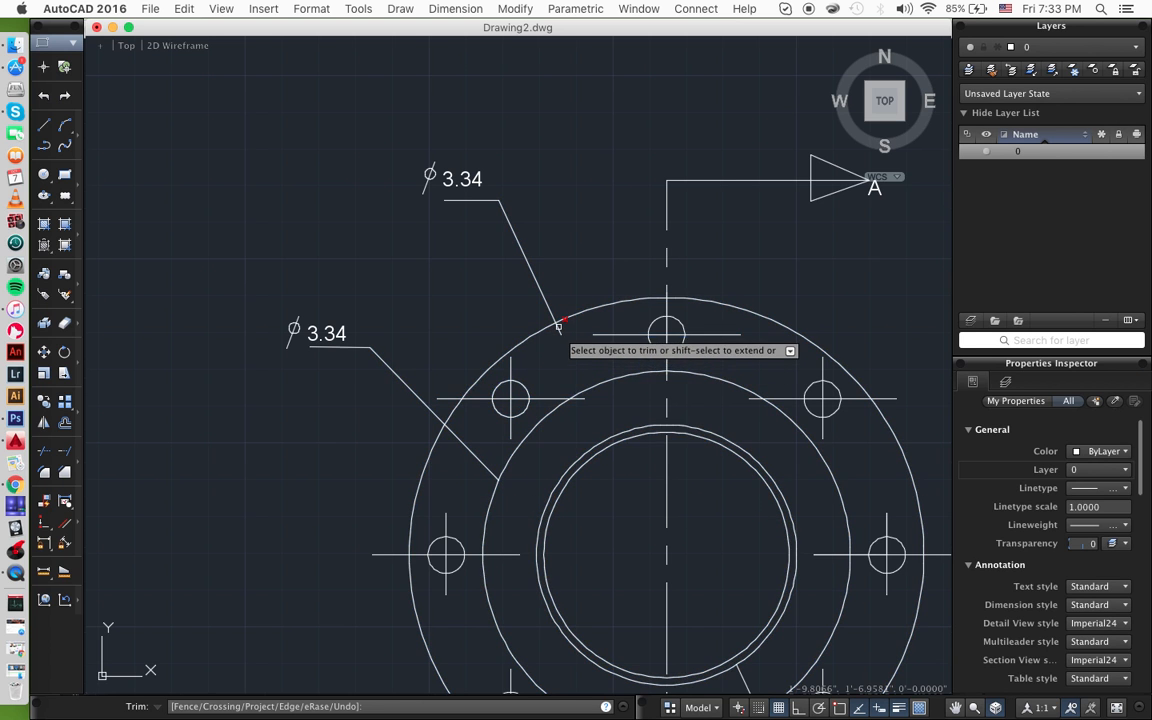
key(Return)
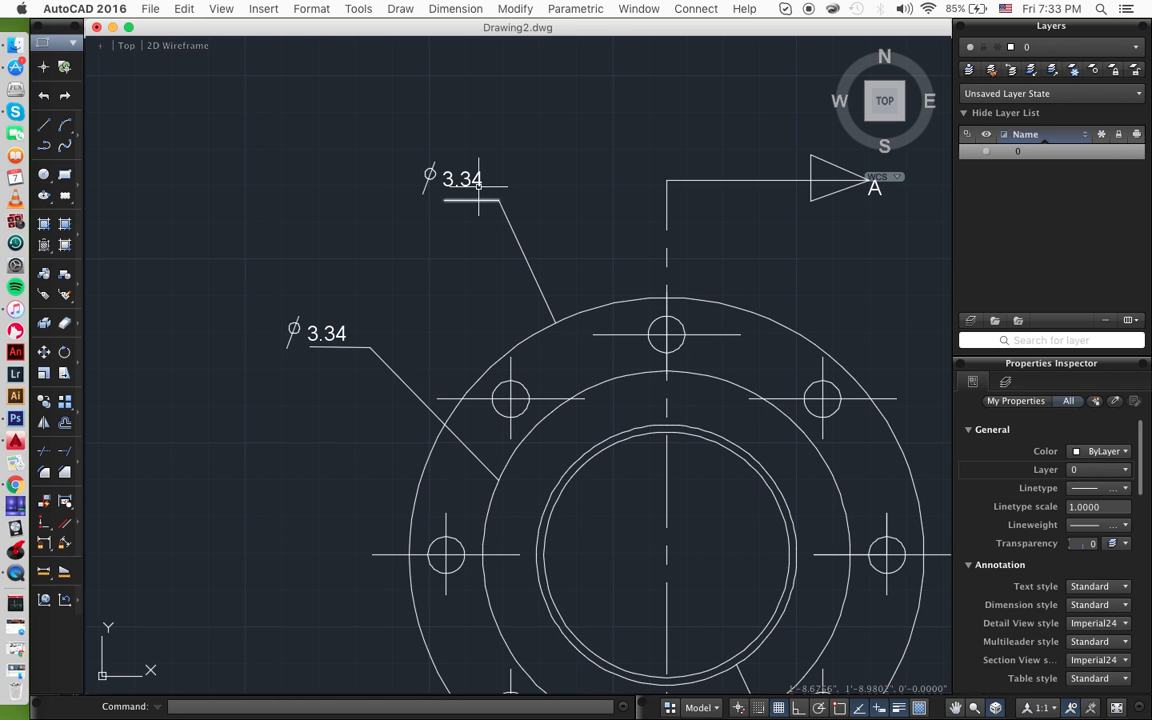
- Change the text of the upper diameter note to 7.00
double_click(477, 180)
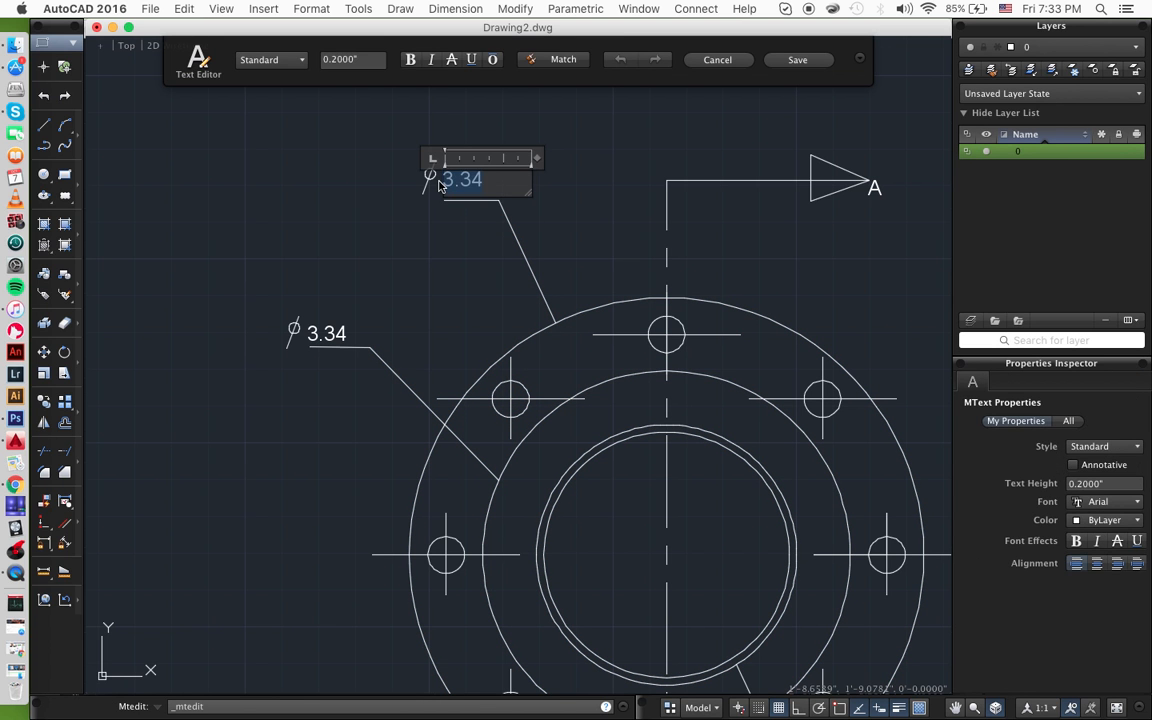
text(7.00)
key(Return)
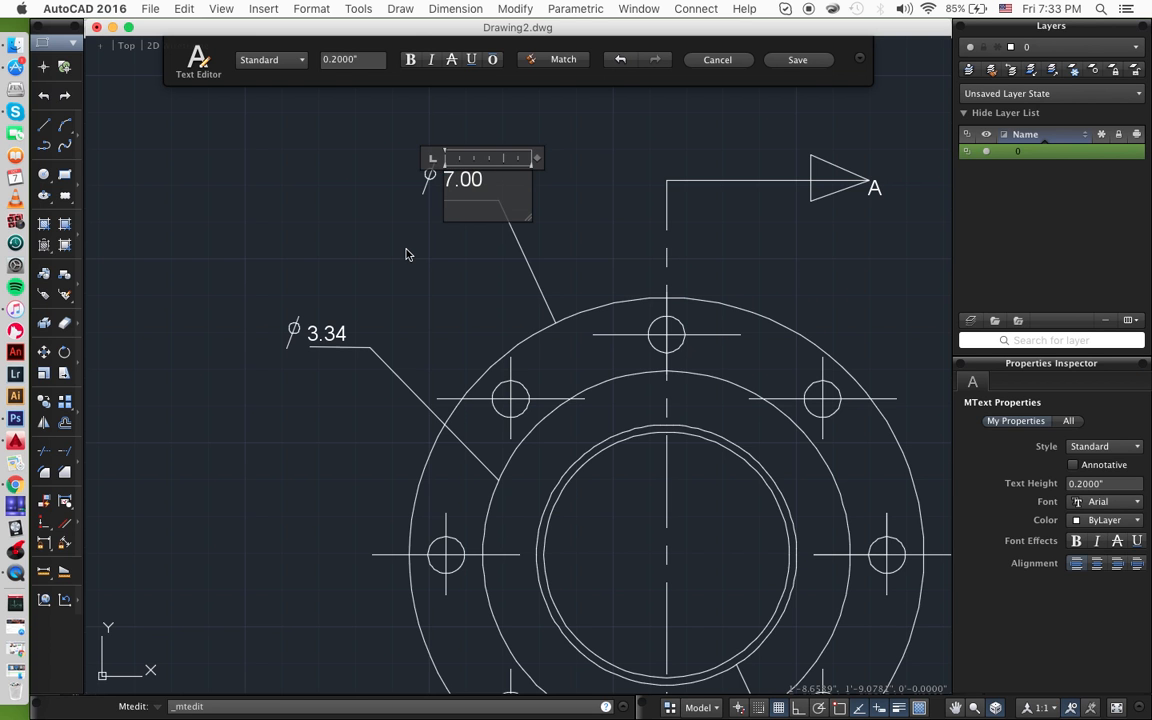
key(BackSpace)
click(406, 250)
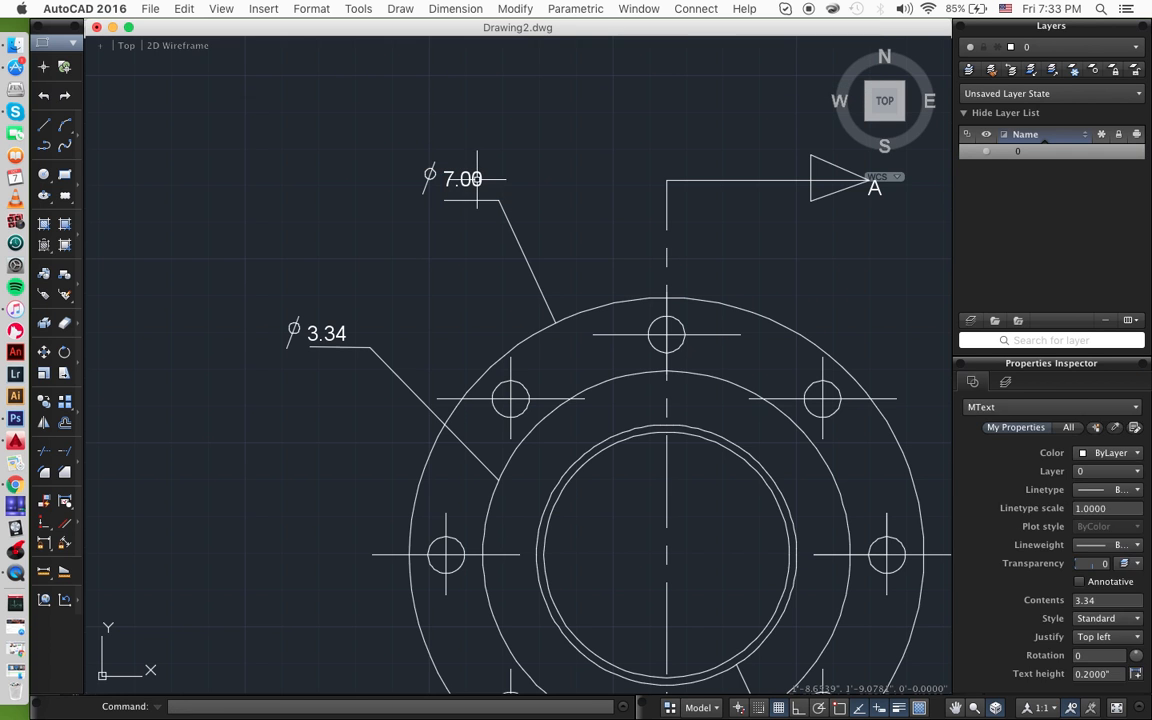
- Change the text of the diameter note for the middle circle to 5.00
double_click(317, 332)
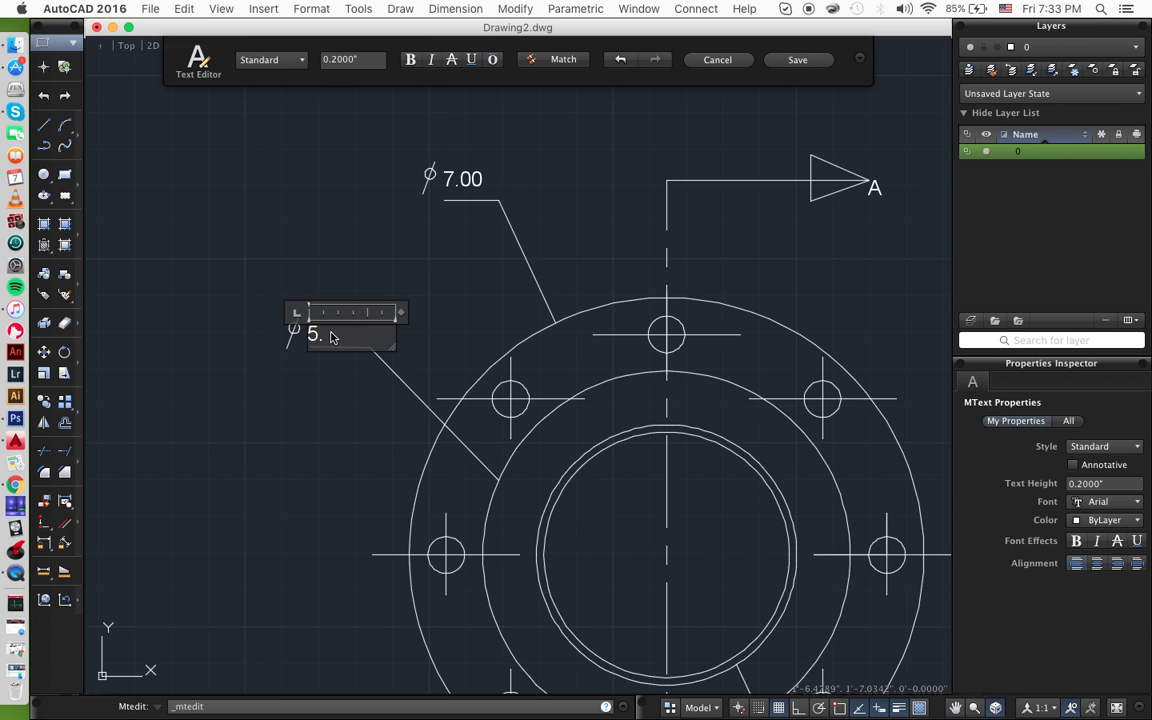
key(Return)
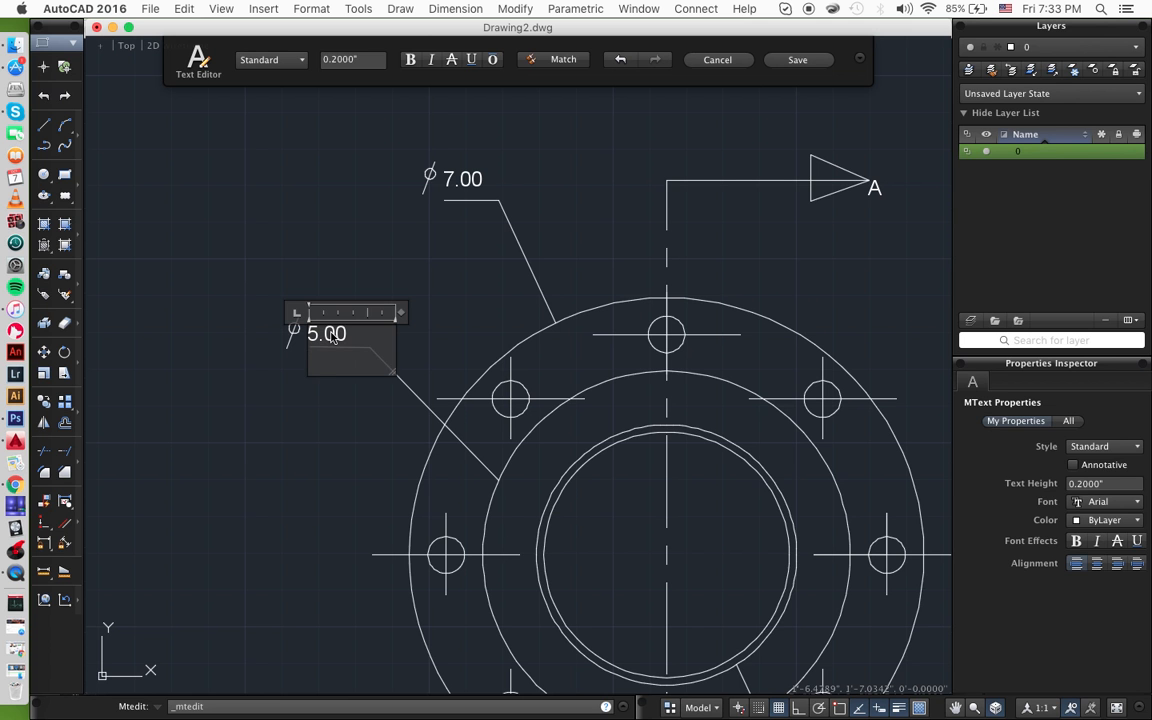
key(BackSpace)
key(Escape)
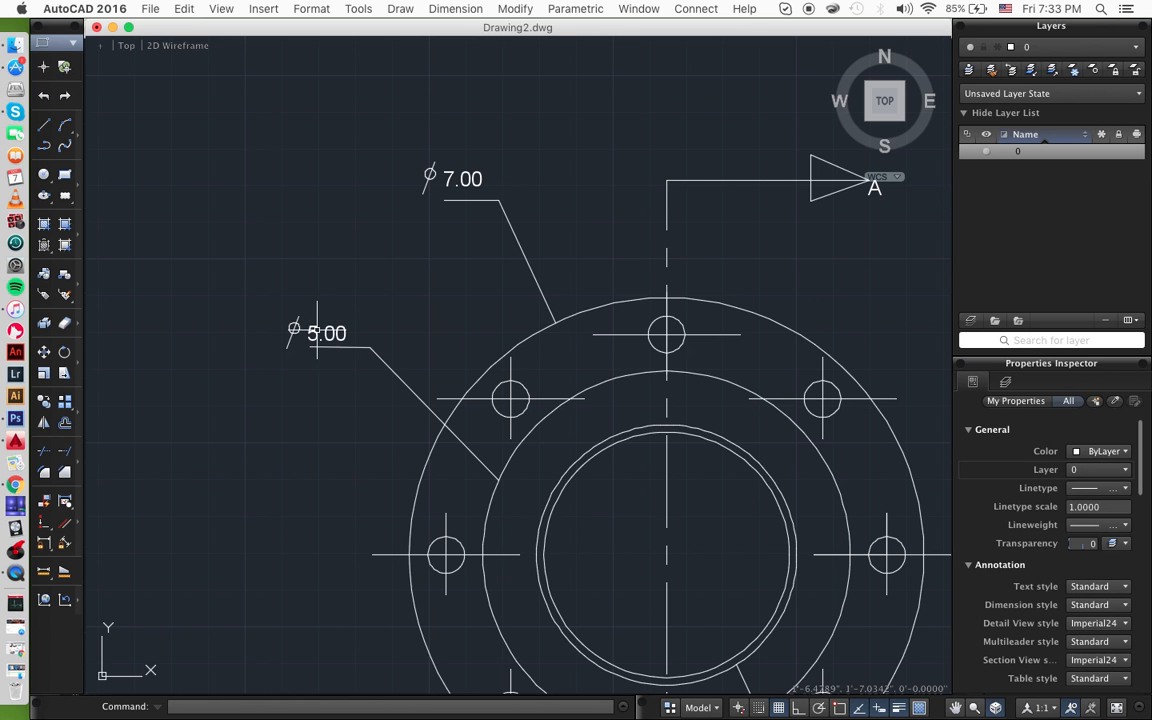
- Copy the diameter symbol with its 5.00 note to the empty area beyond the flange's lower left
middle_drag(278, 350, 140, 286)
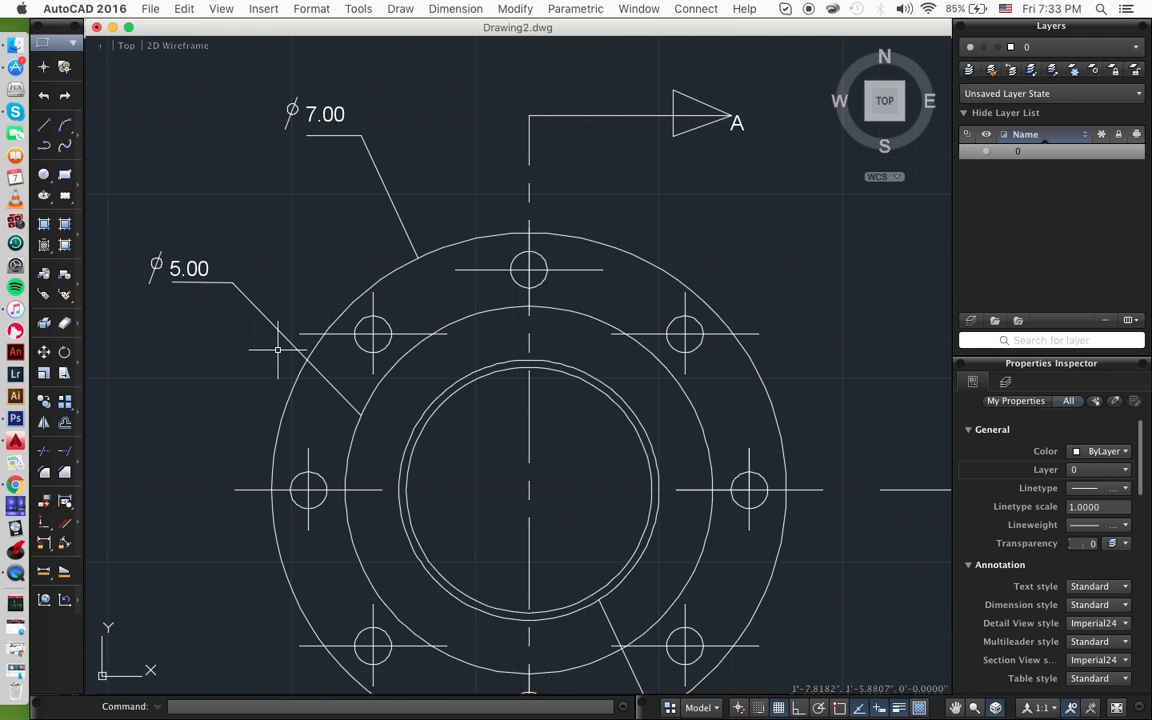
click(184, 214)
click(151, 268)
text(cop)
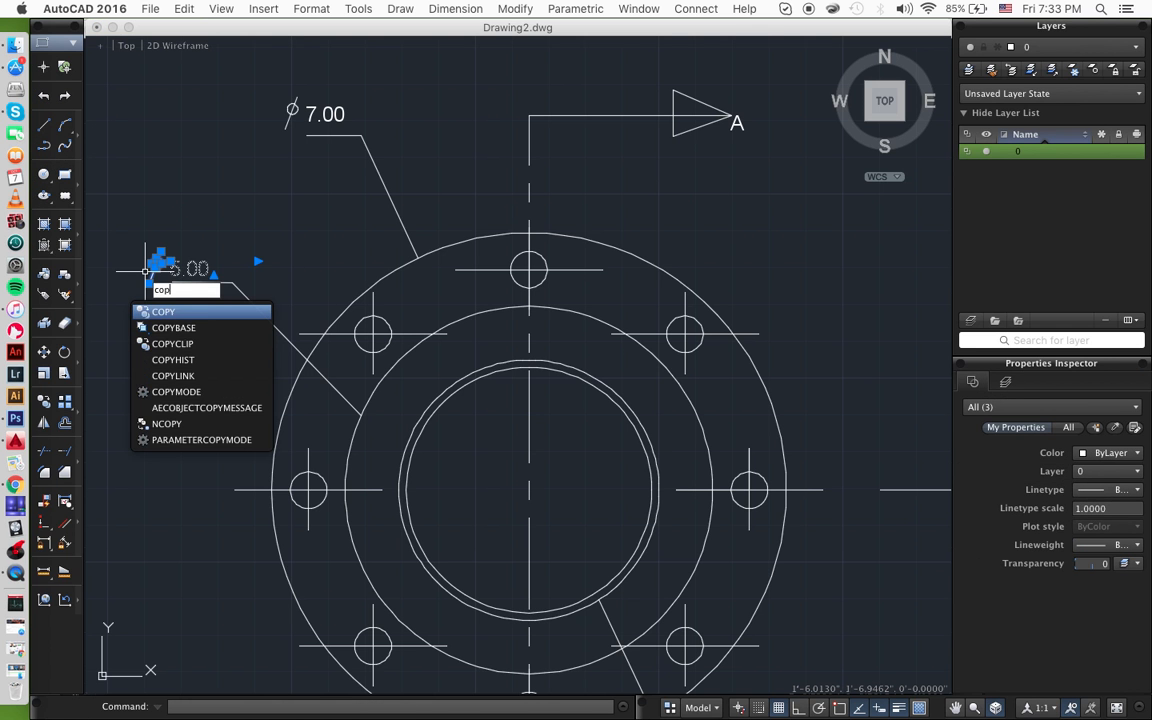
text(y)
key(Return)
click(148, 267)
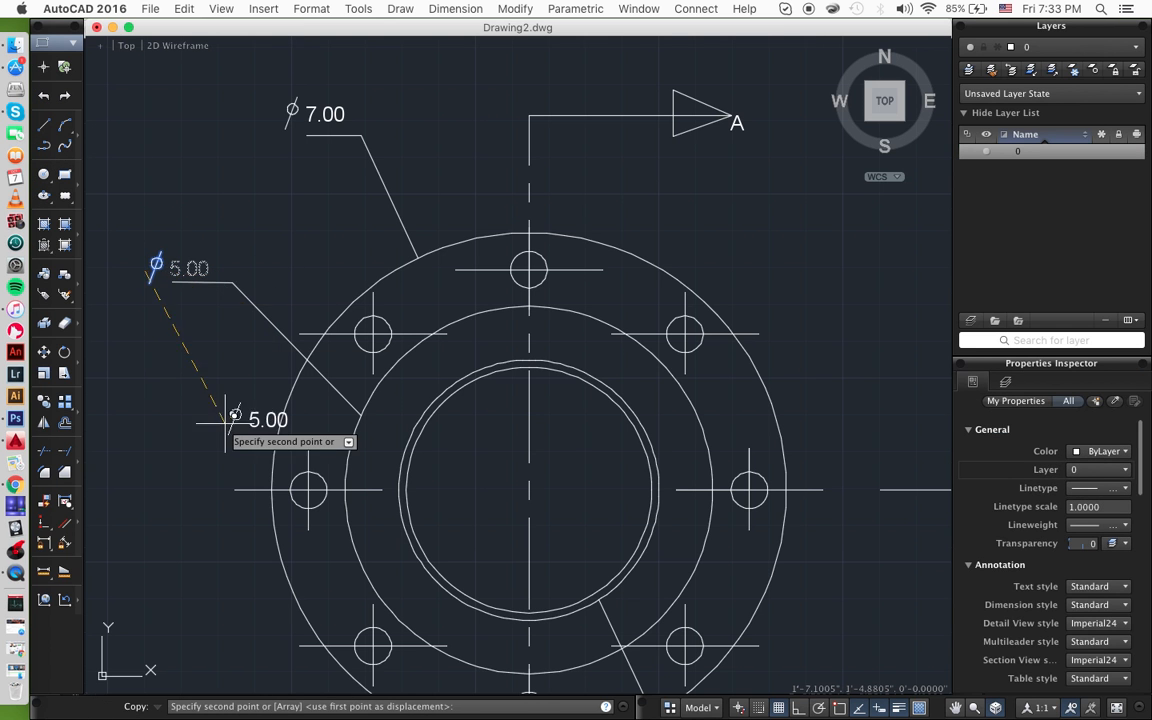
scroll(233, 415, down, 1)
scroll(233, 415, down, 5)
click(290, 494)
key(Return)
- Draw a leader from inside the flange's leftmost bolt hole down to the copied note, ending in a horizontal shelf
text(line)
key(Return)
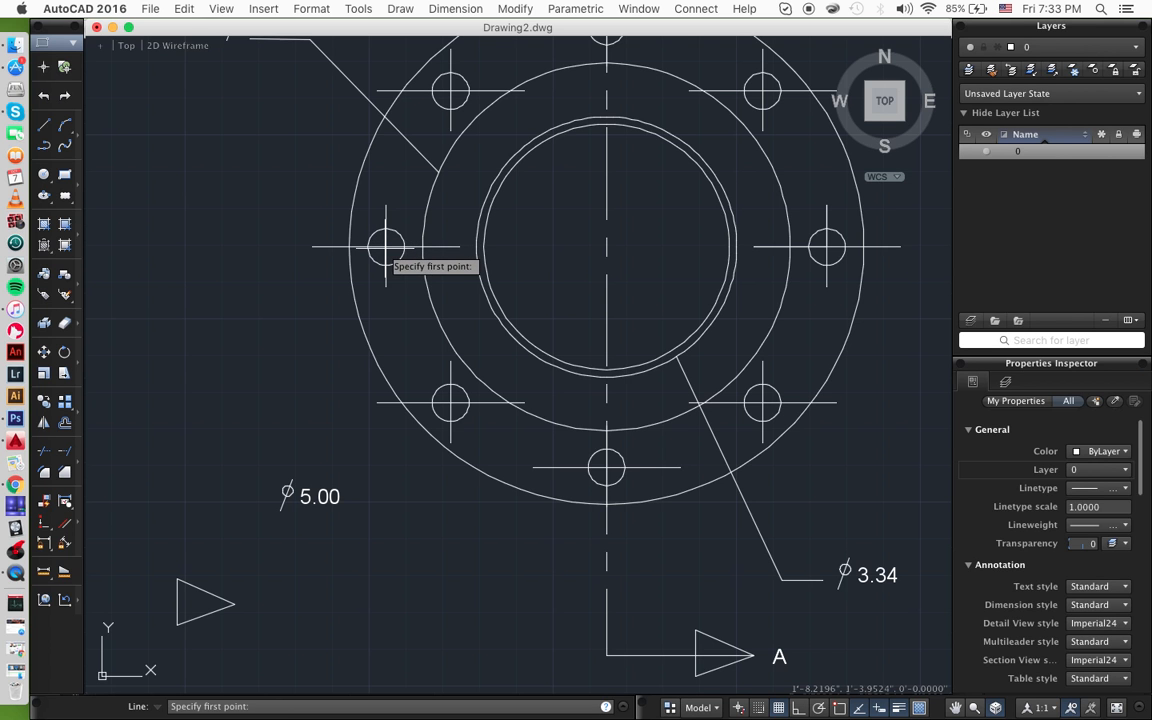
click(381, 255)
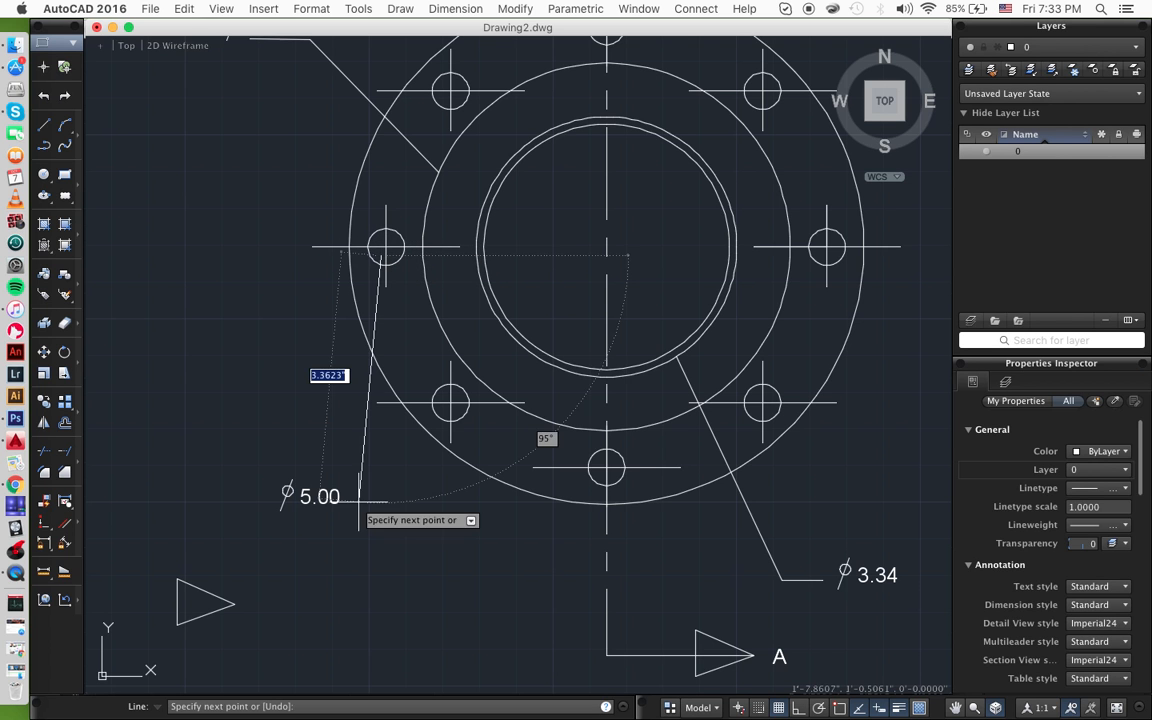
click(338, 478)
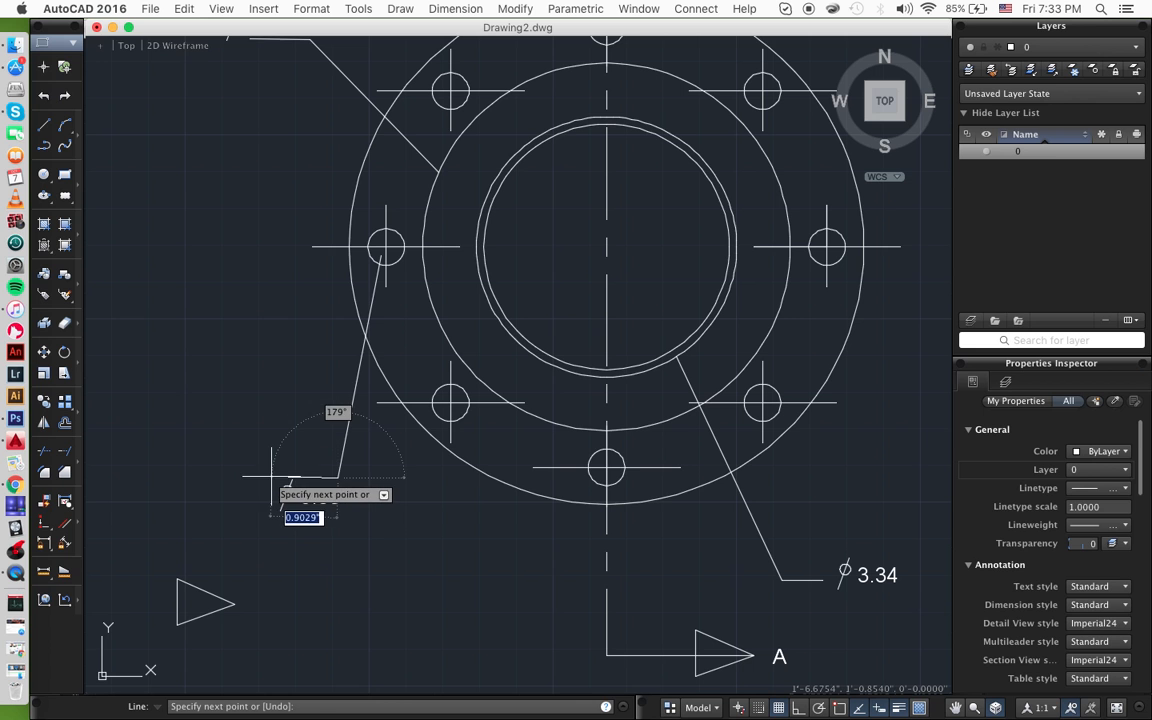
click(279, 478)
key(Return)
- Move the copied diameter symbol and 5.00 note up so they sit just above the new leader's shelf
click(348, 488)
click(257, 516)
text(m)
key(Return)
click(304, 505)
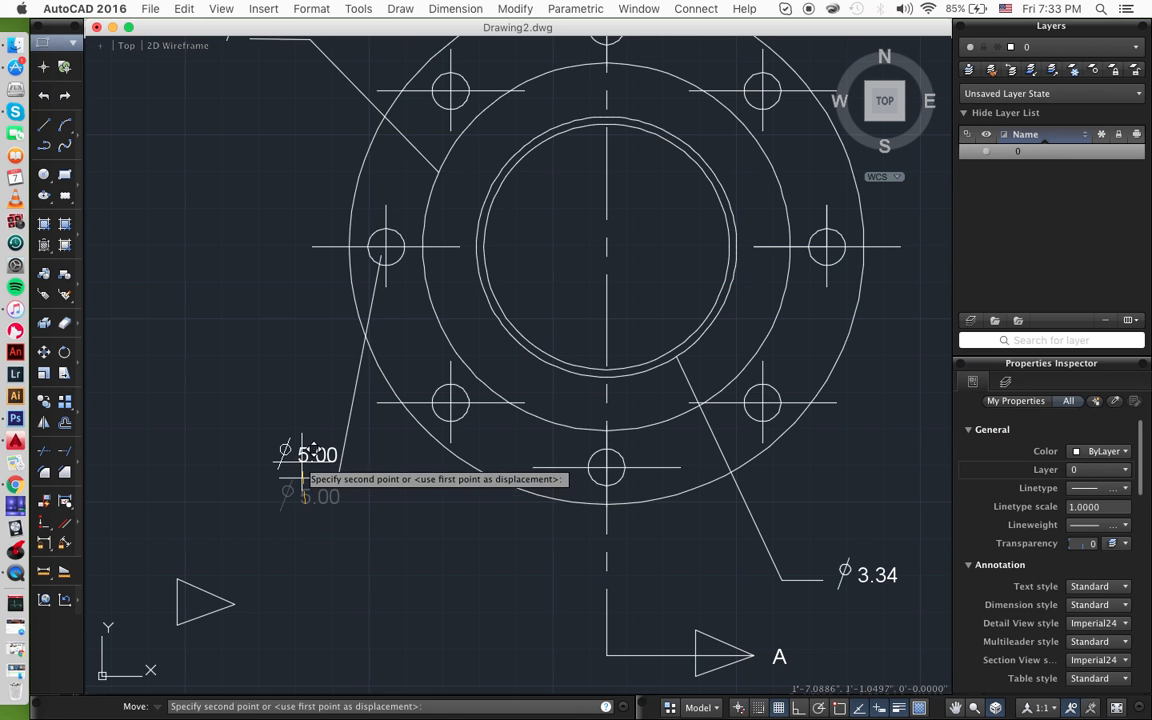
click(299, 473)
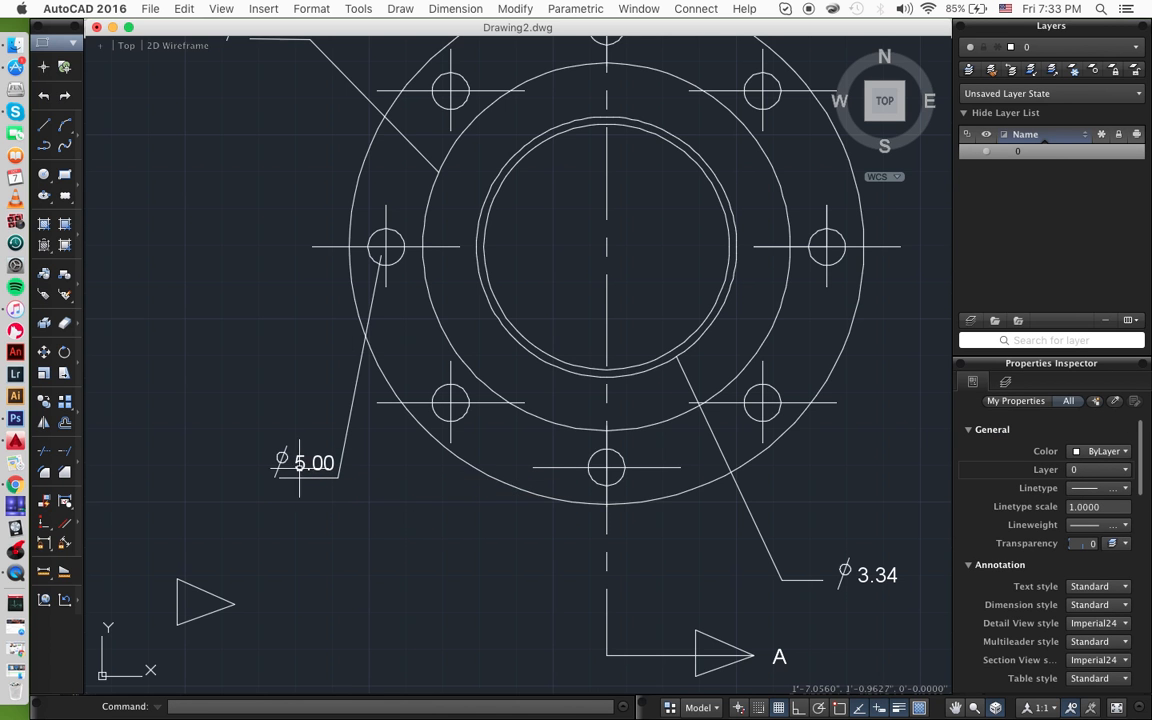
- Trim the new leader at the edge of the leftmost bolt hole
click(427, 215)
click(424, 194)
click(356, 275)
text(tr)
key(Return)
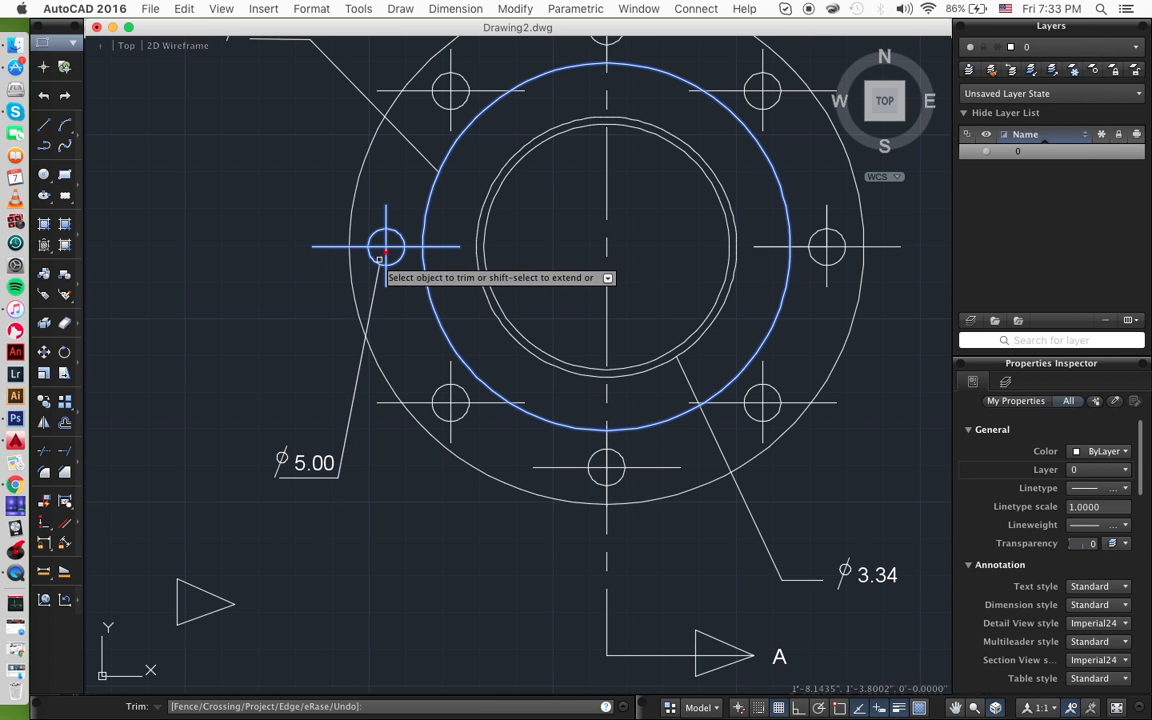
key(Escape)
- Change the text of the bolt hole's diameter note to 1/2", shown as a stacked fraction
scroll(504, 327, up, 5)
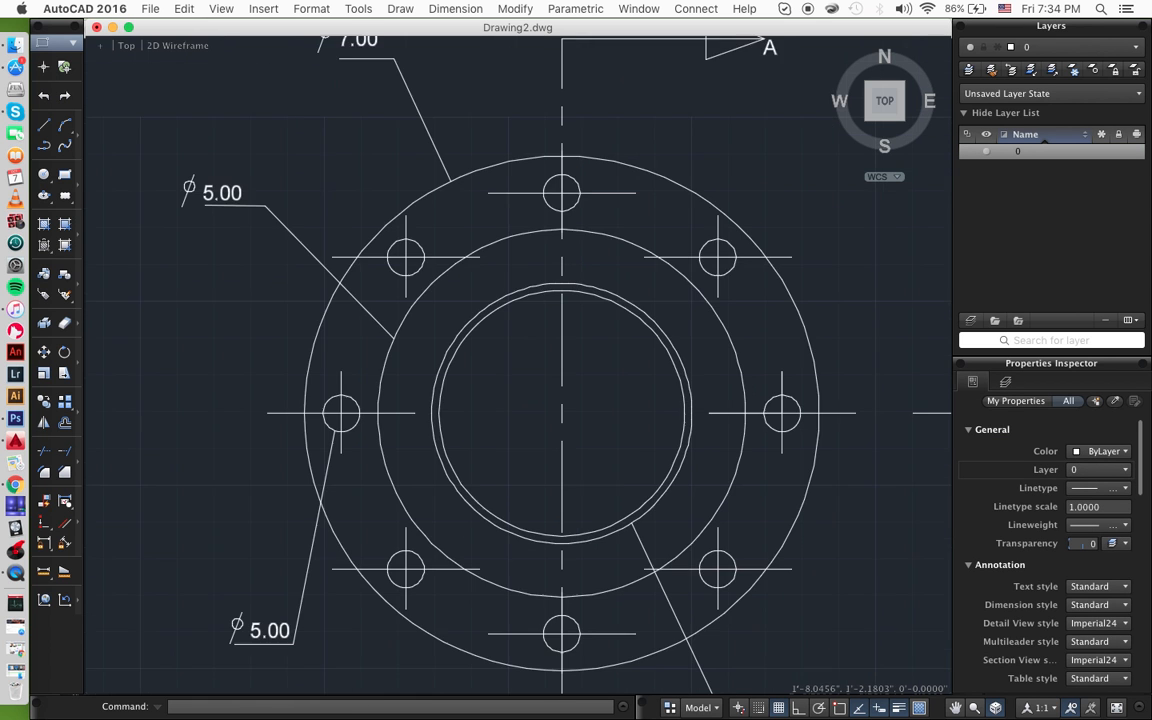
scroll(372, 379, down, 1)
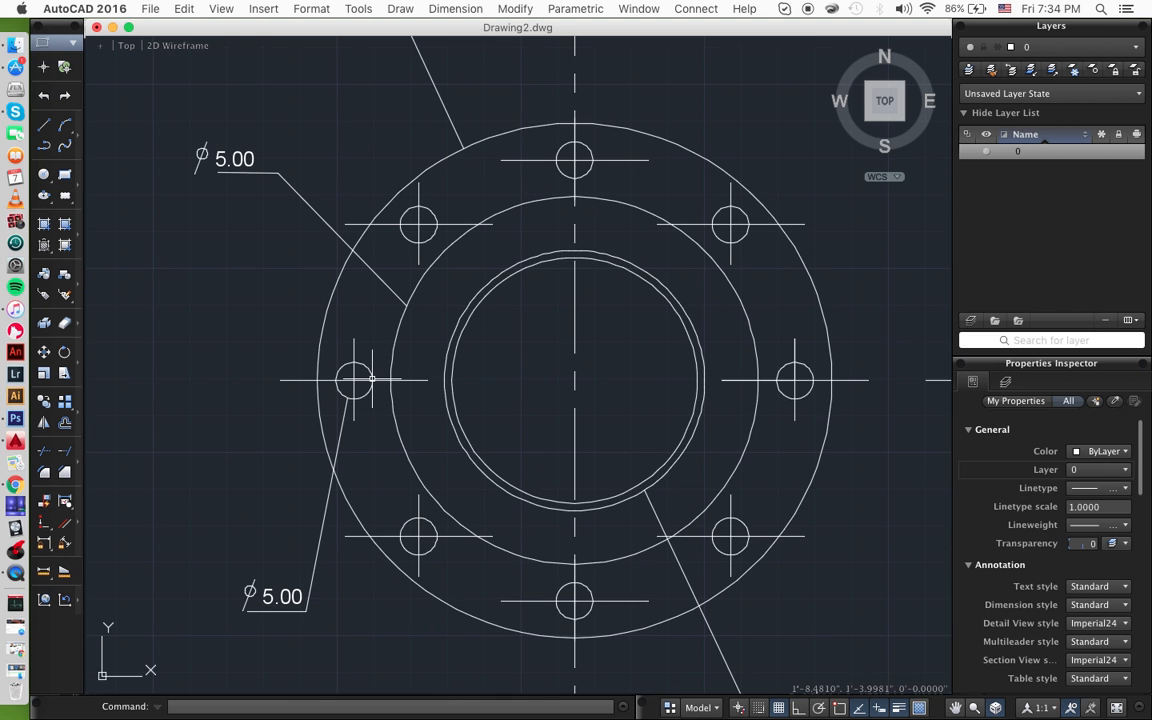
scroll(372, 379, down, 3)
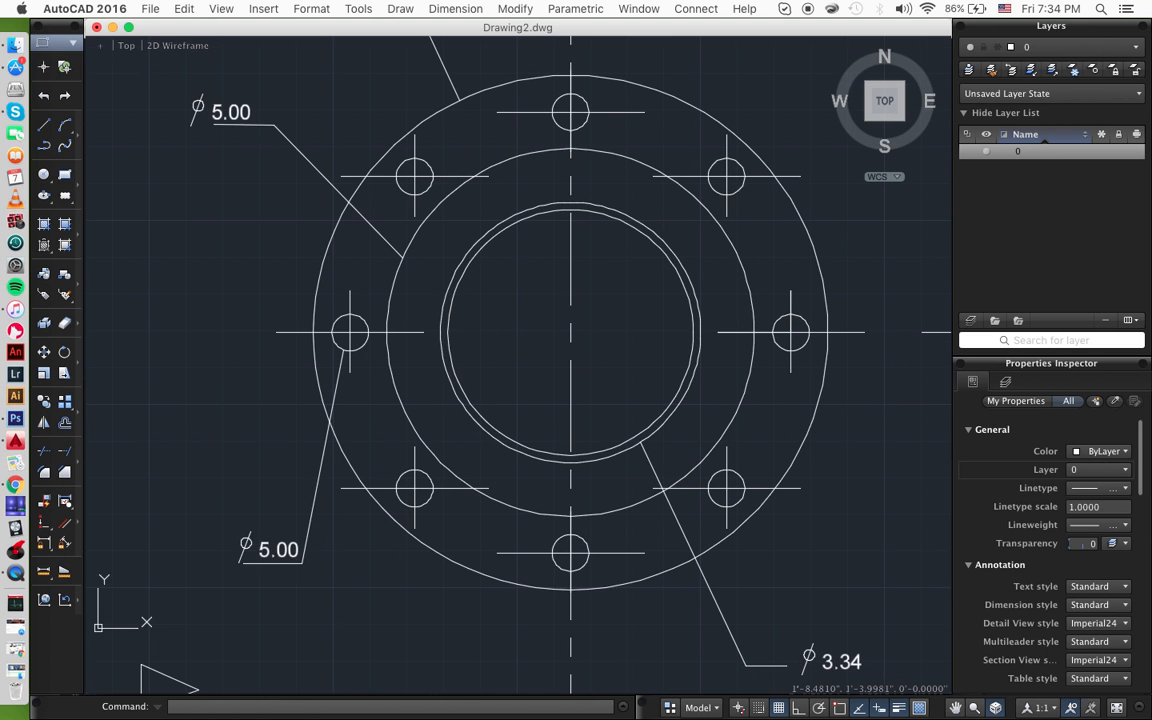
double_click(283, 549)
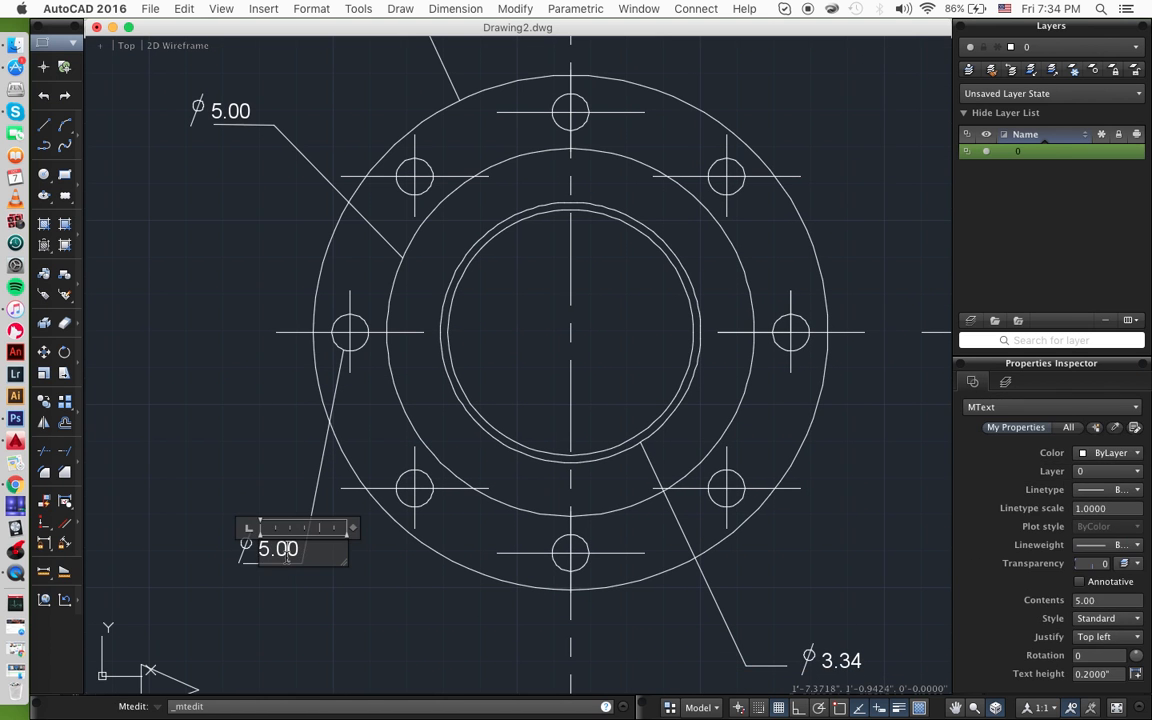
text(1/2")
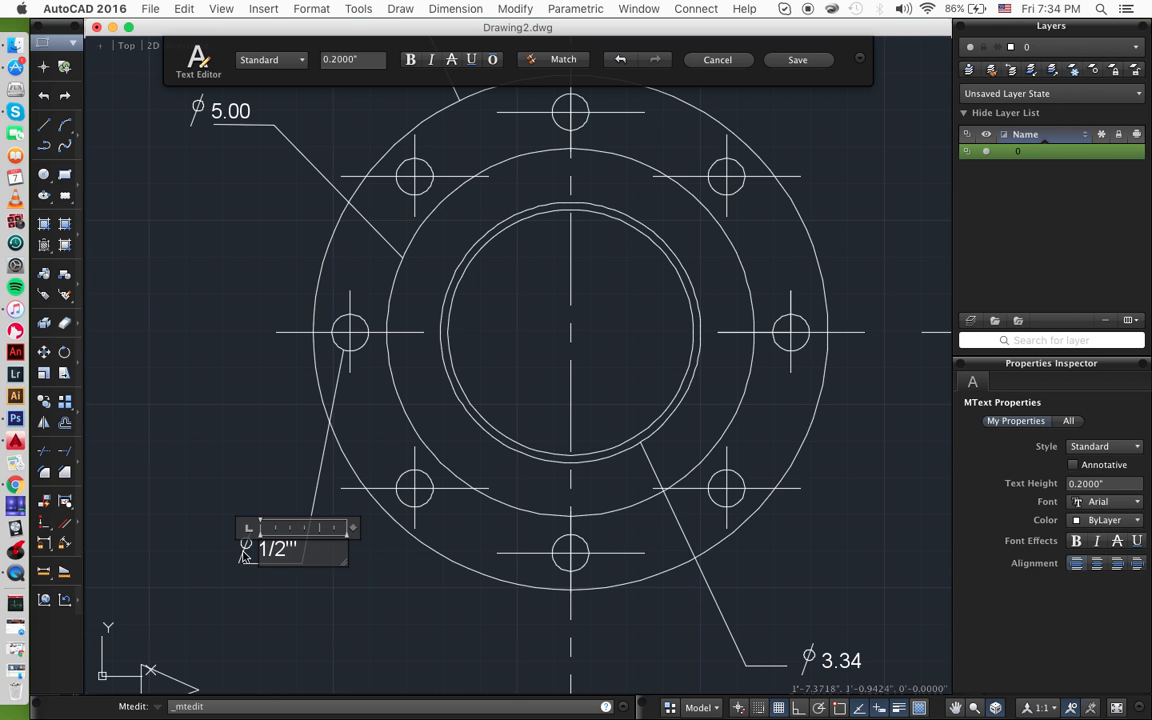
text(")
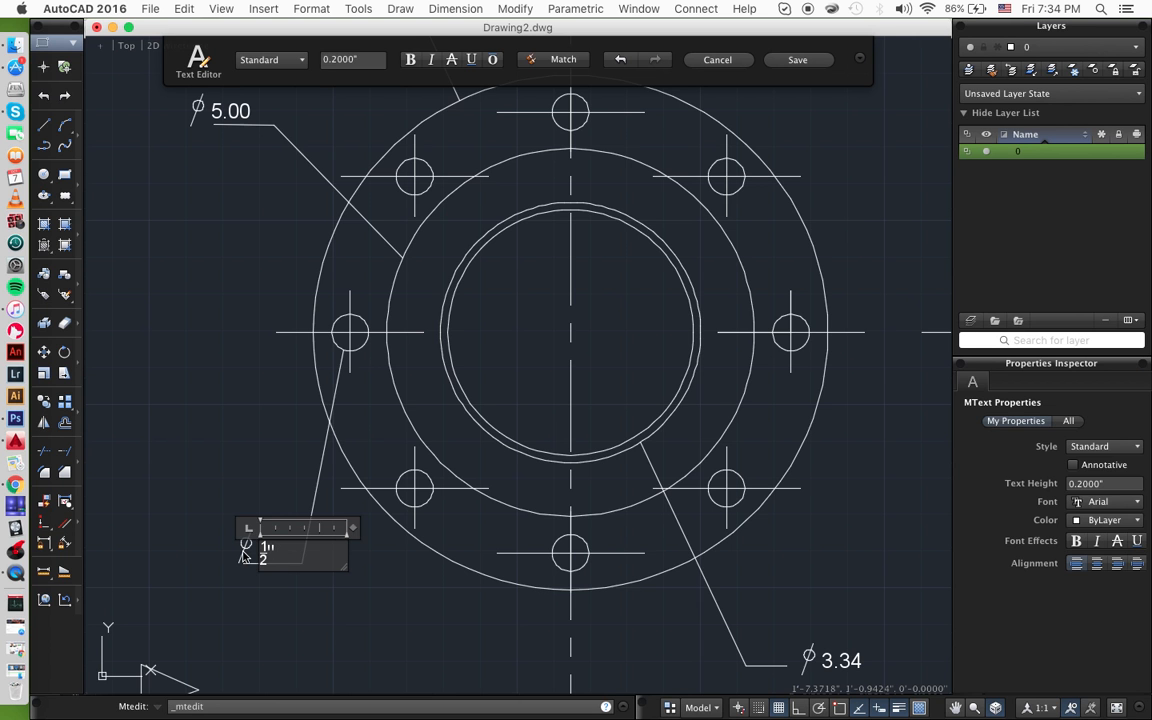
click(243, 552)
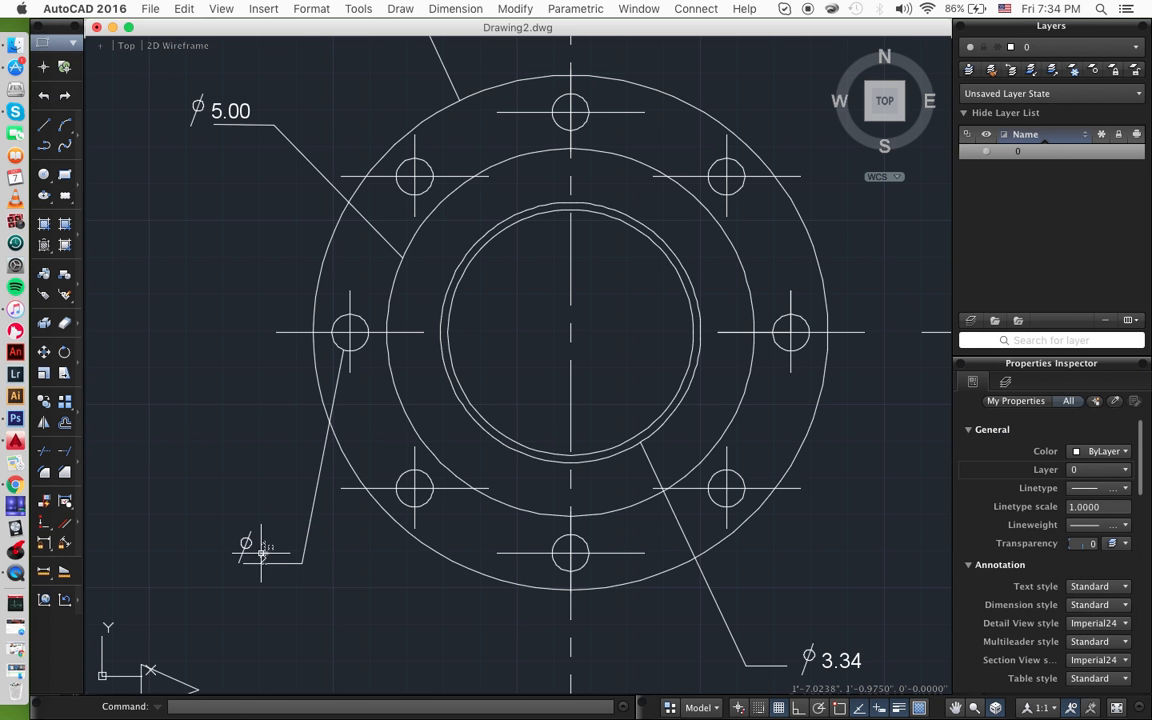
- Move the 1/2" text slightly so it sits beside the diameter symbol above the leader's shelf
text(mo)
key(Return)
click(258, 542)
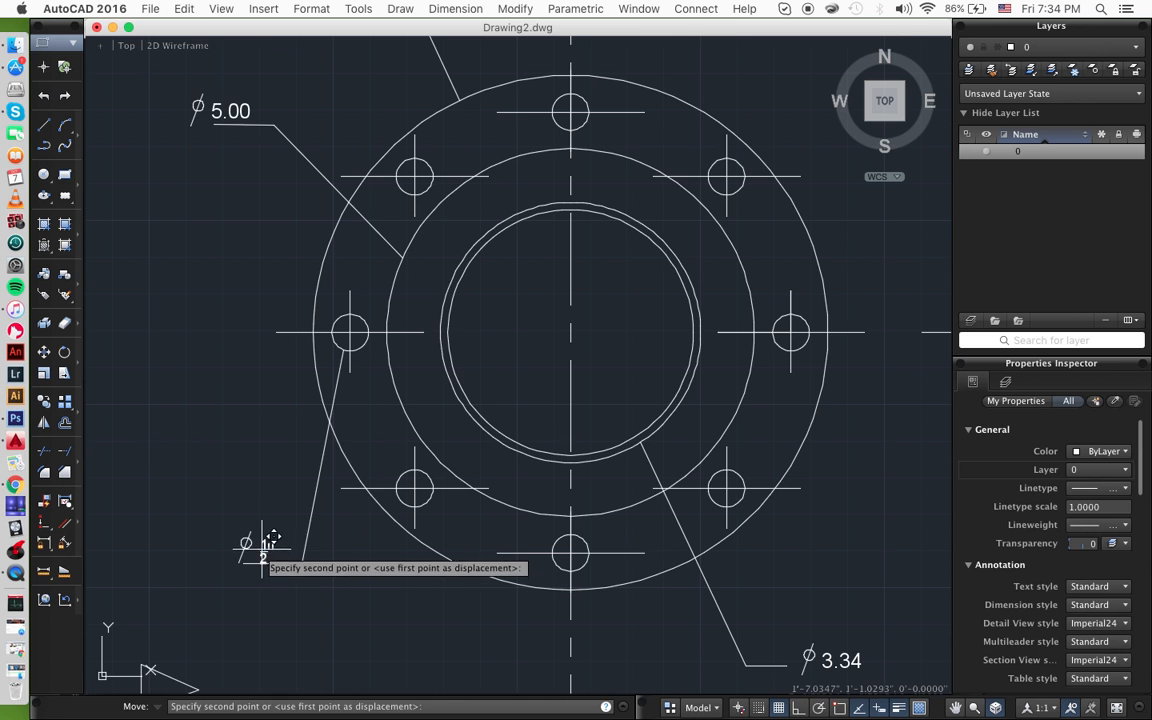
click(263, 545)
scroll(342, 558, right, 2)
scroll(342, 558, left, 2)
scroll(337, 548, down, 4)
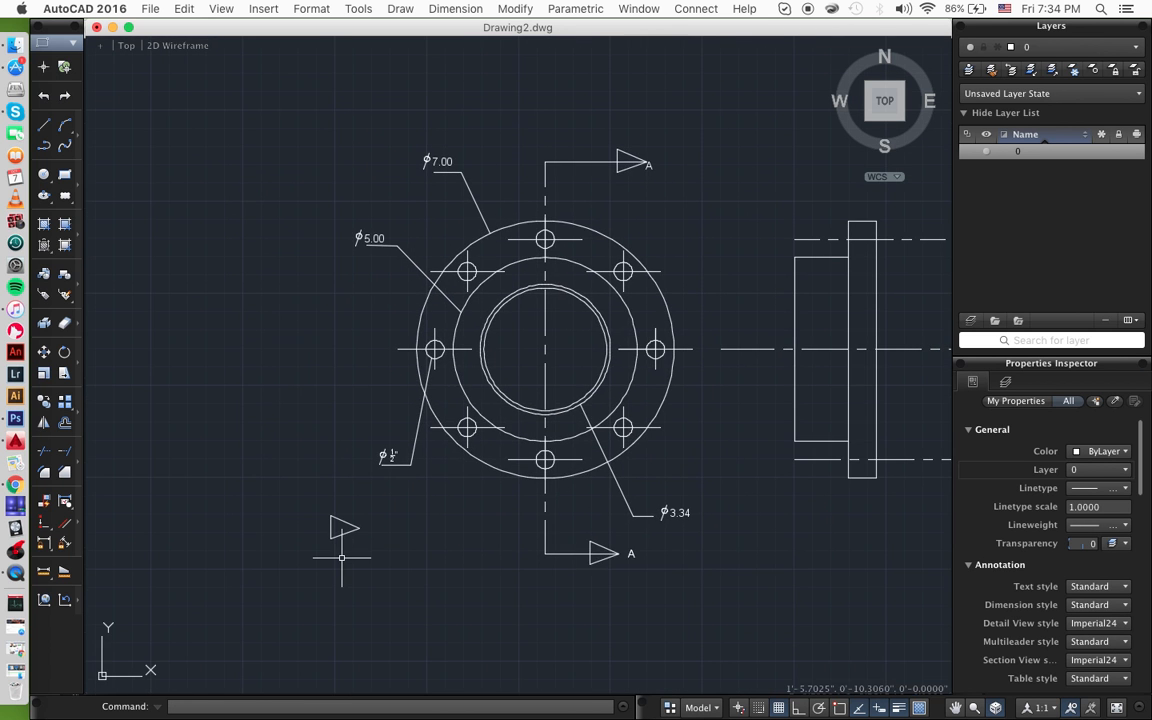
- Draw a 45° line from the flange's centre through the upper-right bolt hole's centre, extending about 2.94" beyond the hole centre
scroll(586, 558, right, 3)
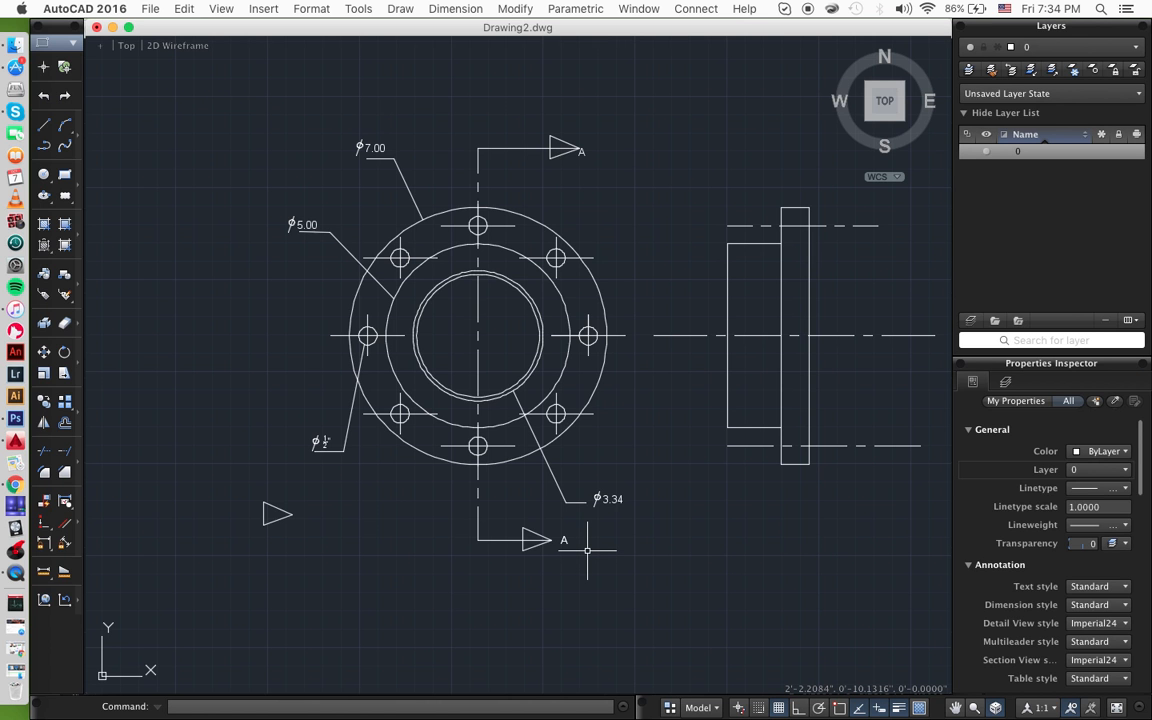
scroll(526, 512, up, 5)
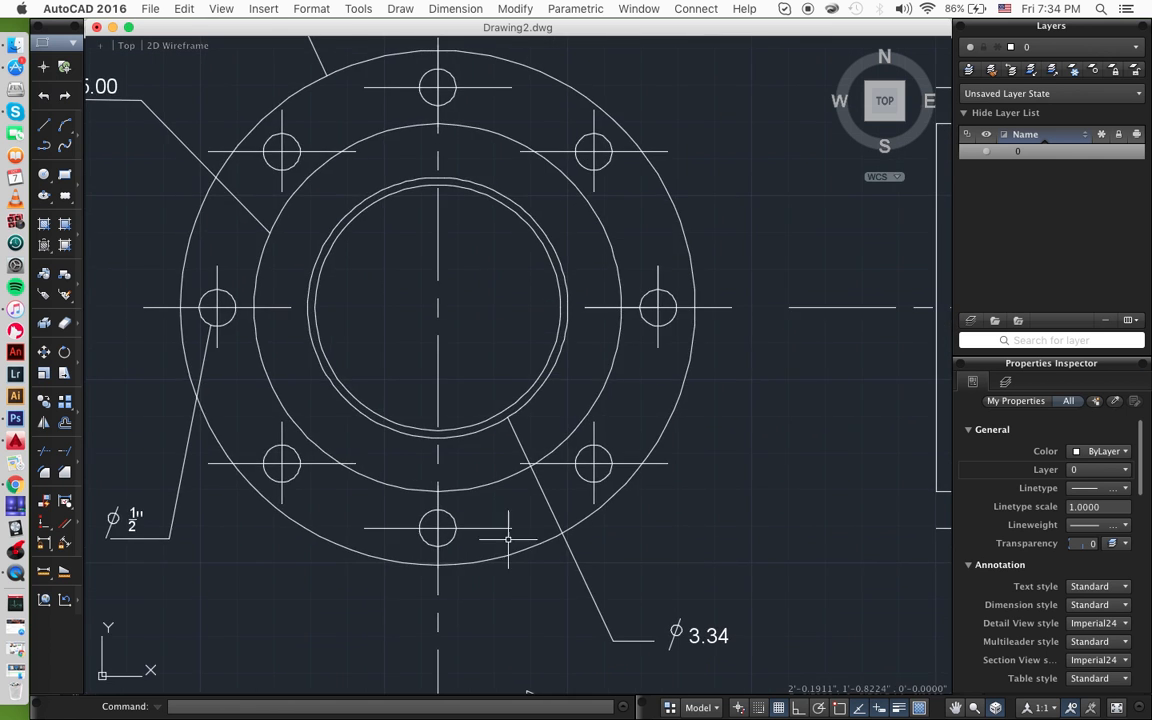
text(l)
key(Return)
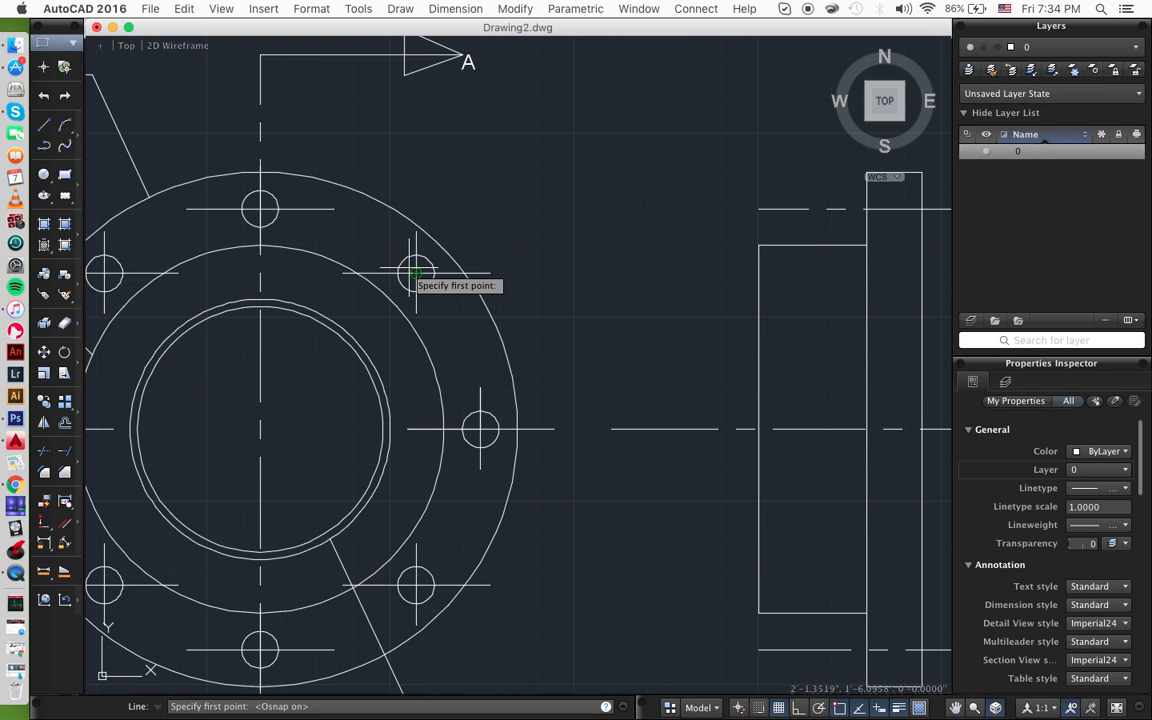
click(259, 430)
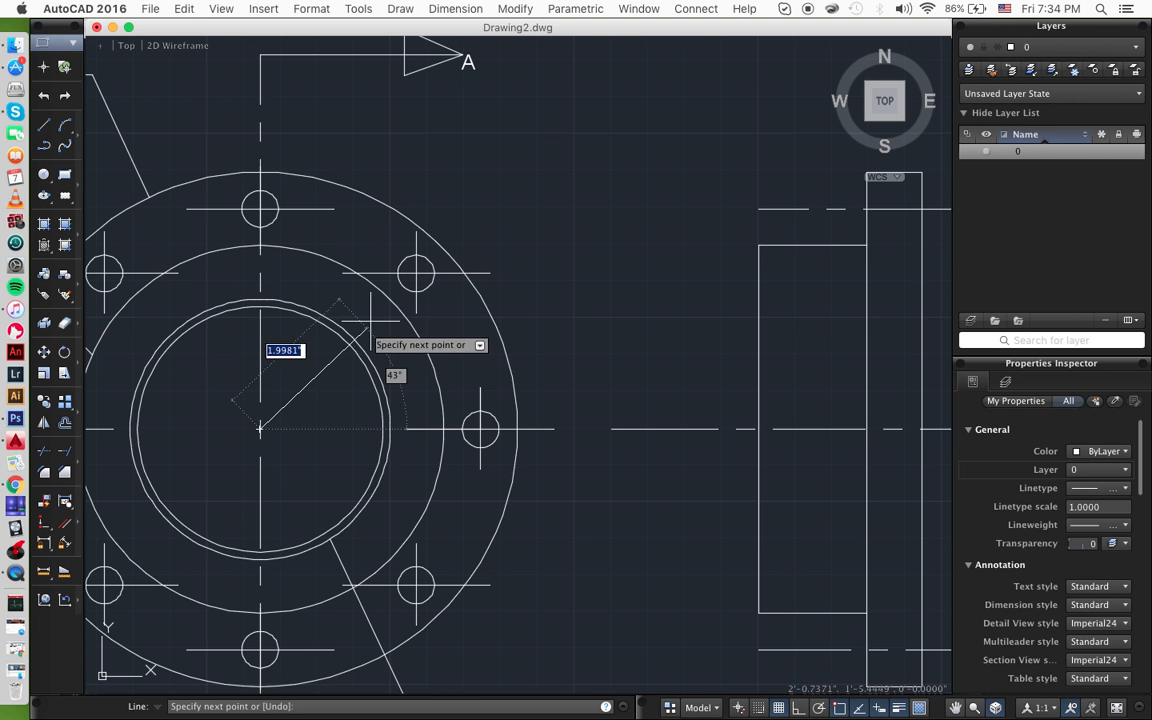
text(3)
click(416, 273)
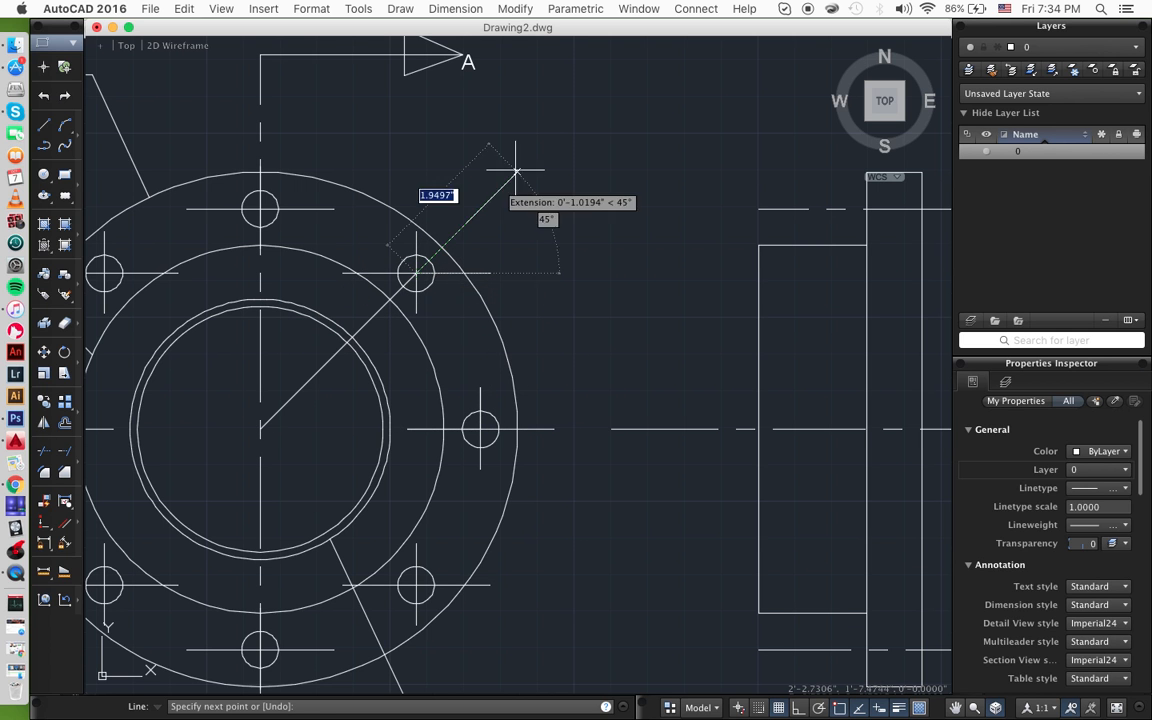
click(567, 122)
key(Escape)
- Join the two collinear segments of the 45° line into a single line
click(524, 166)
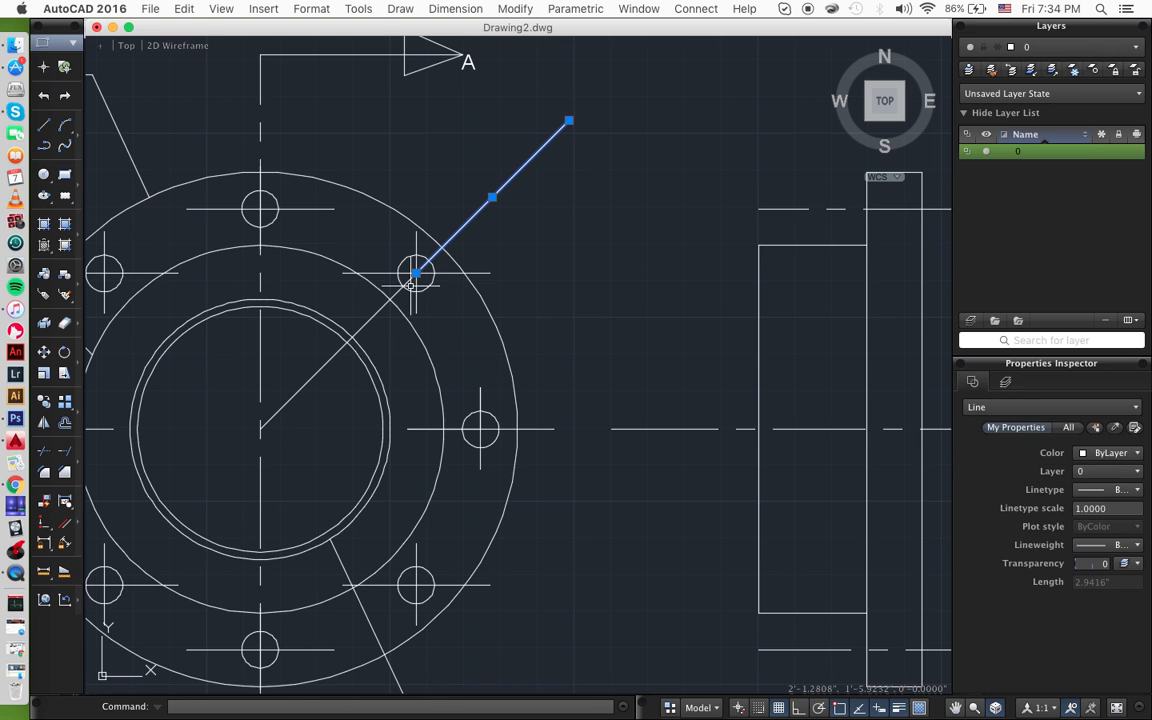
click(377, 312)
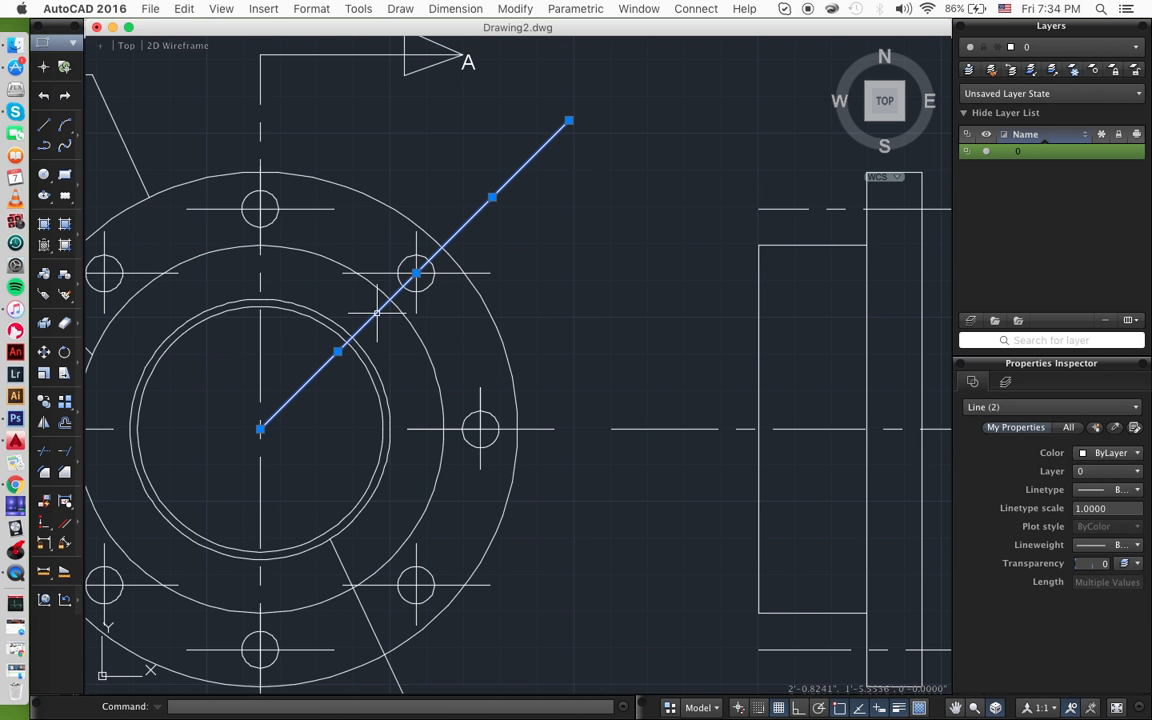
text(join)
key(Return)
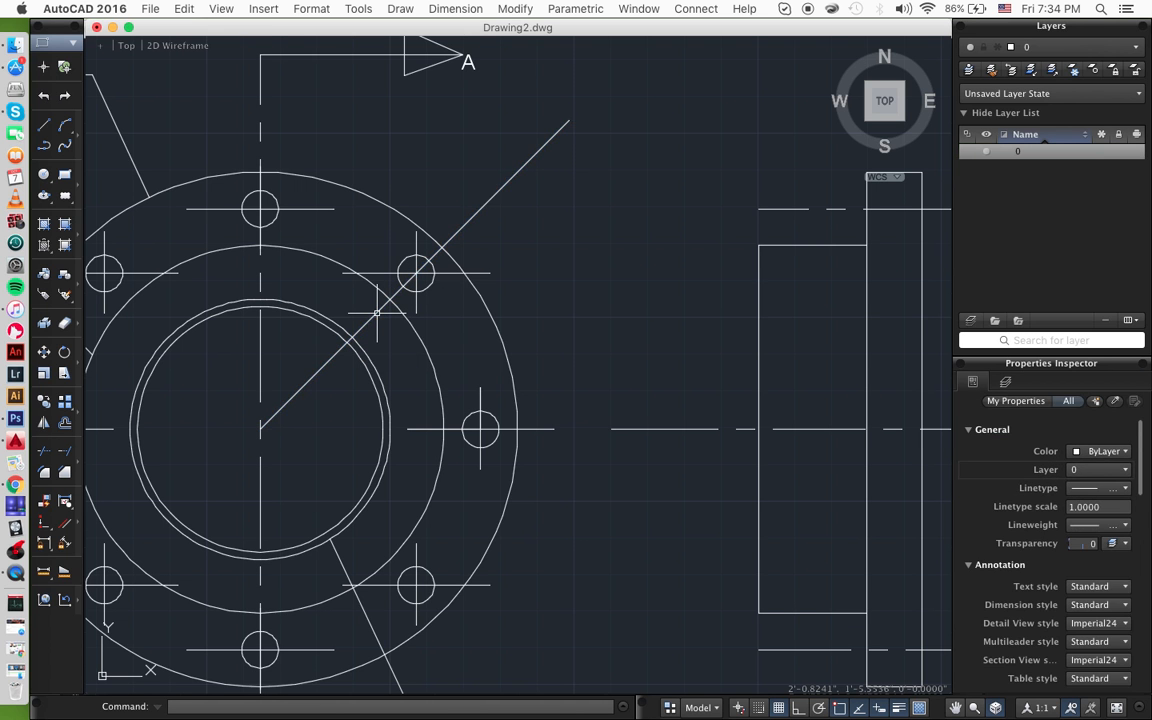
- Draw a three-point arc from the upper cutting-plane corner through the diagonal line's outer end, ending slightly past it
middle_drag(377, 313, 411, 401)
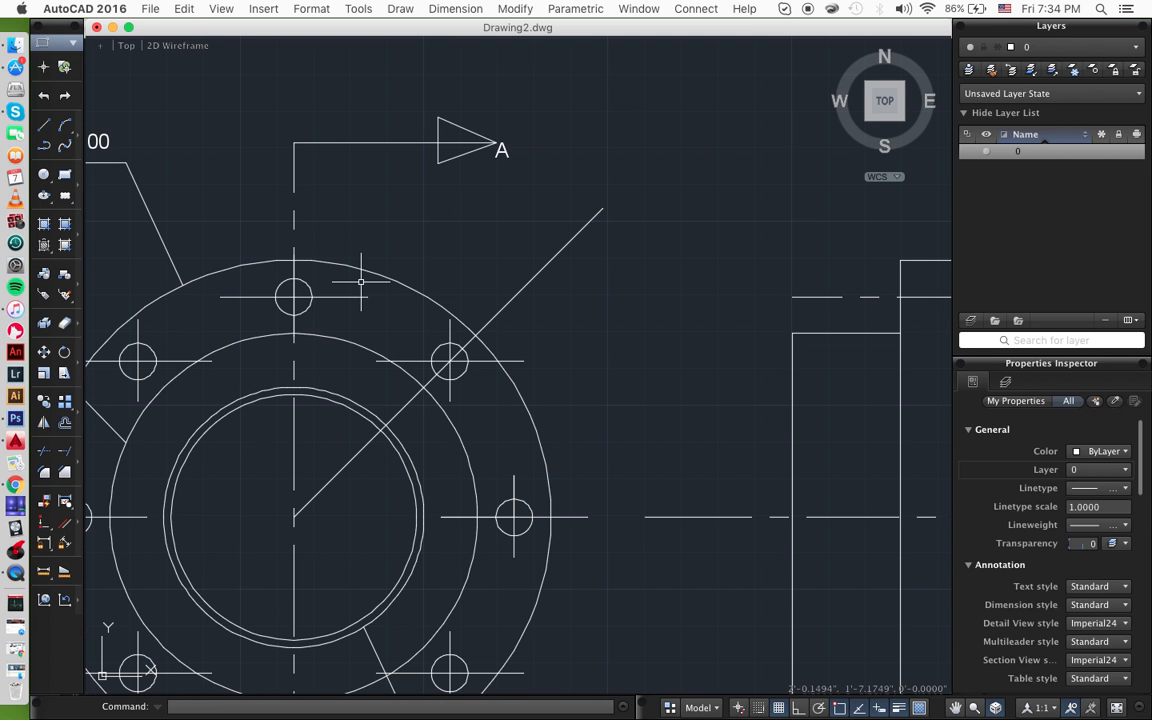
text(arc)
key(Return)
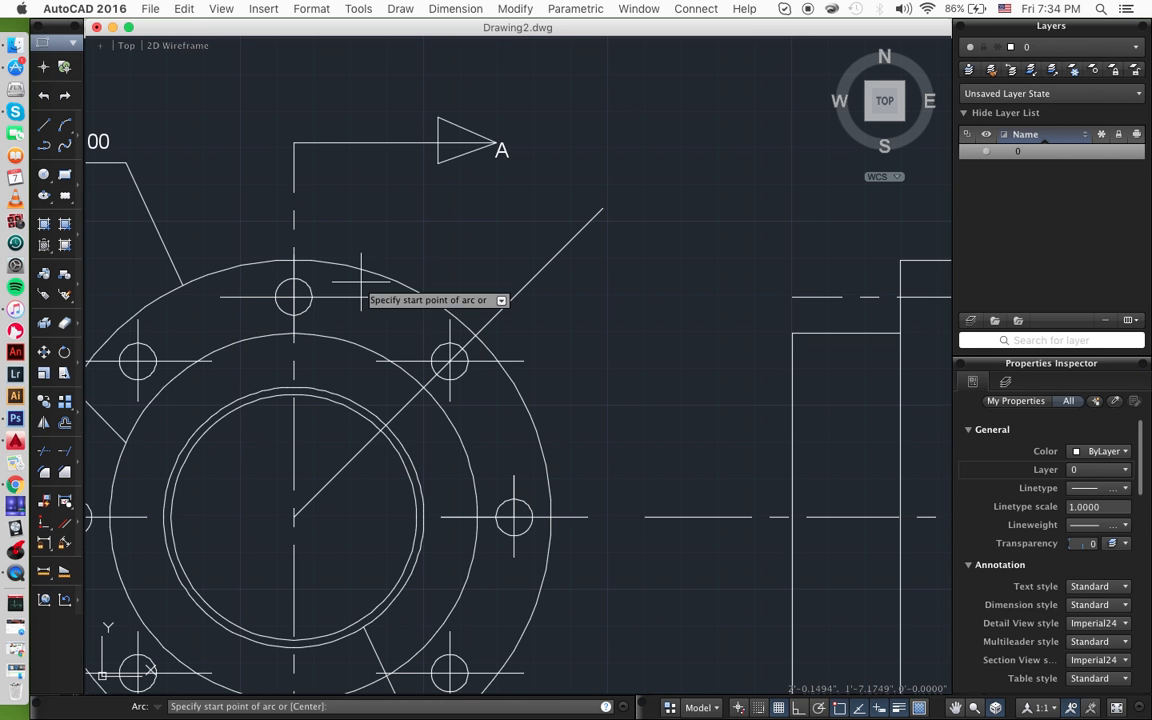
click(293, 143)
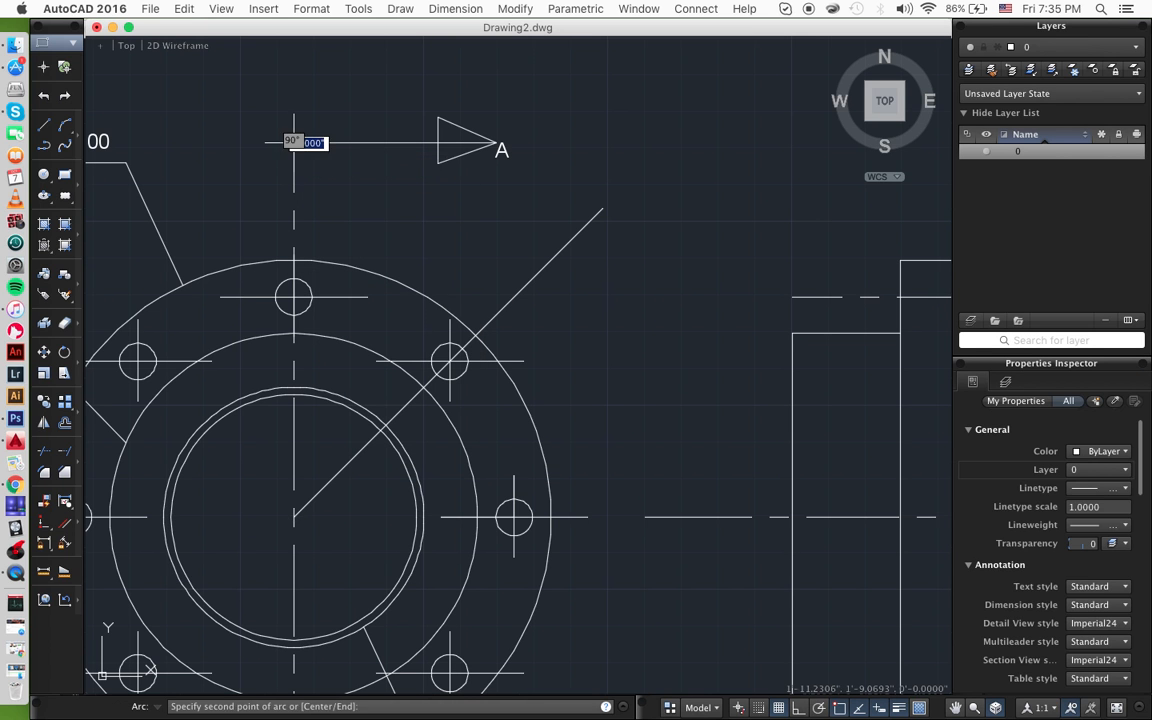
click(601, 208)
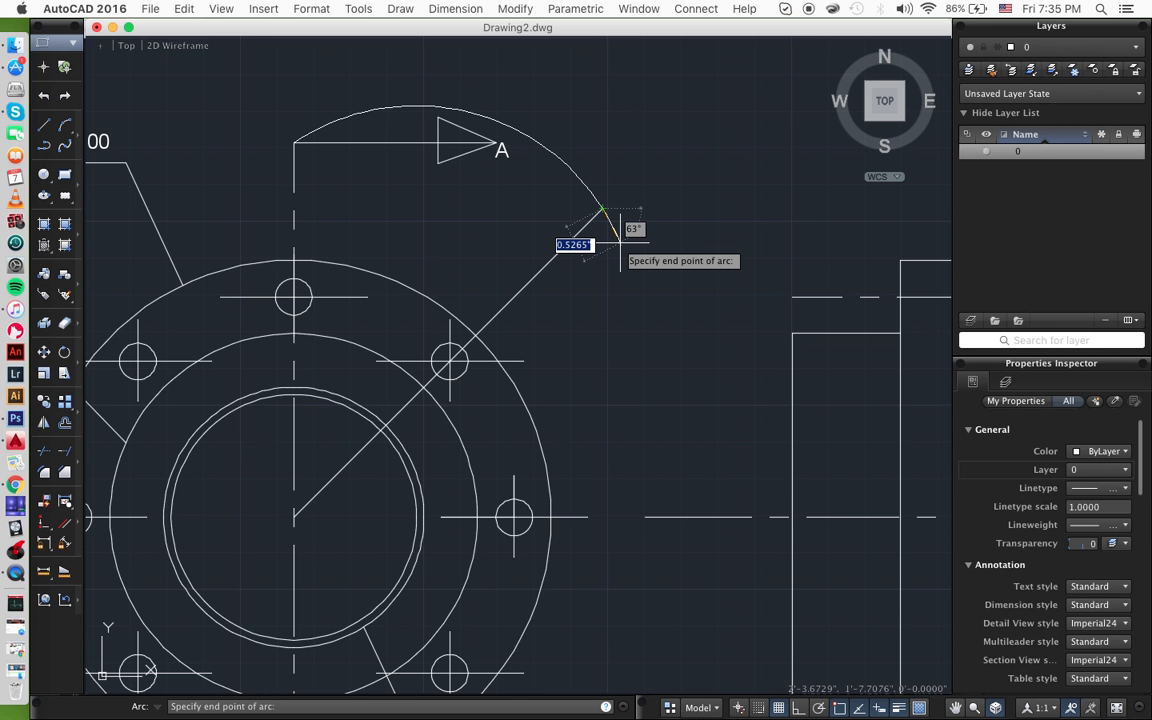
click(620, 242)
- Trim the arc's overhang beyond the outer end of the diagonal line
click(674, 186)
click(522, 265)
text(tr)
key(Return)
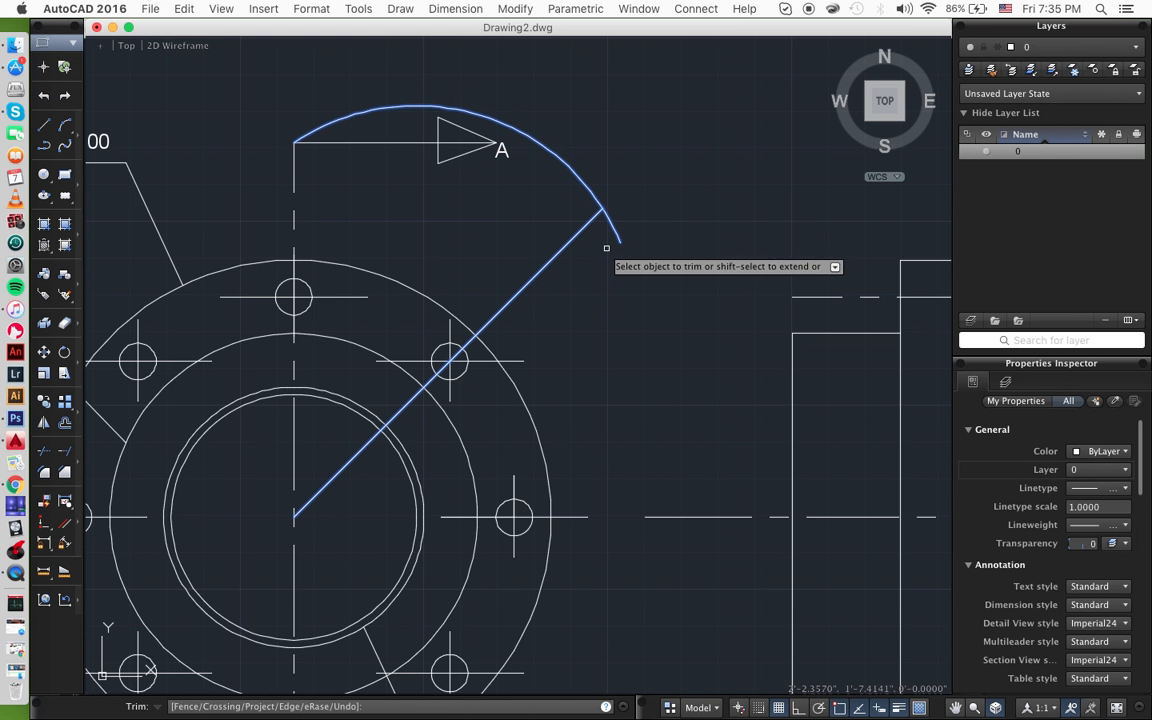
click(617, 234)
click(617, 234)
key(Return)
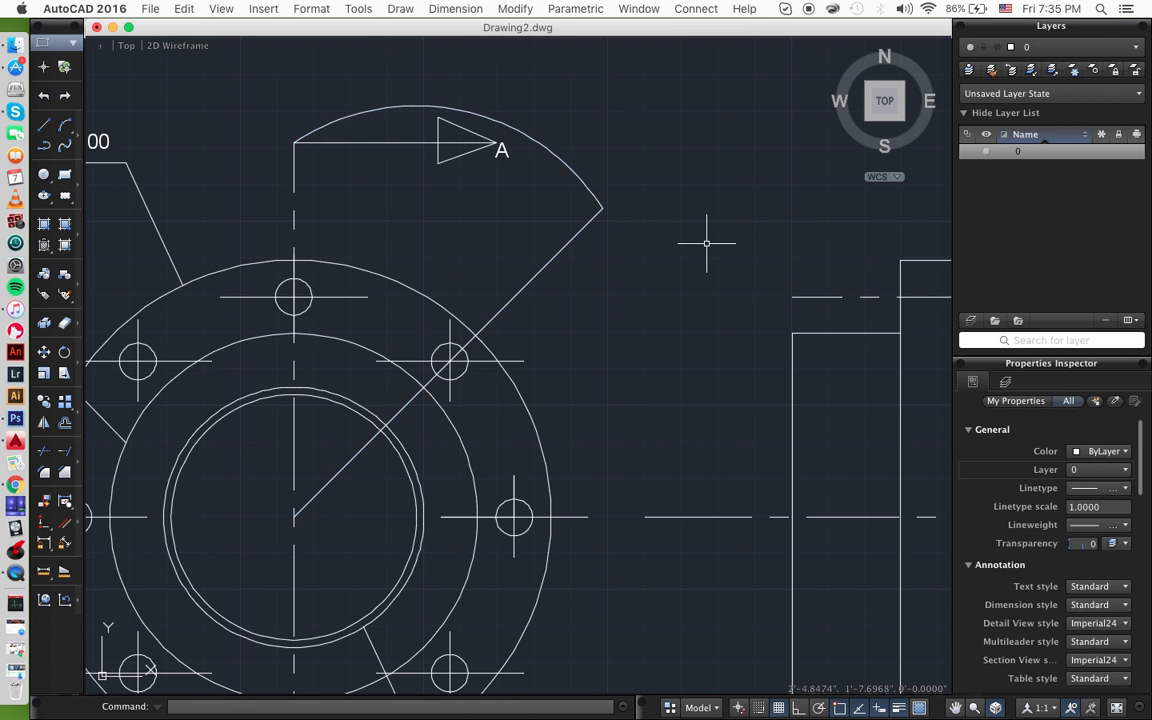
- Add multiline text reading 60º just above the angle arc
middle_drag(707, 243, 666, 293)
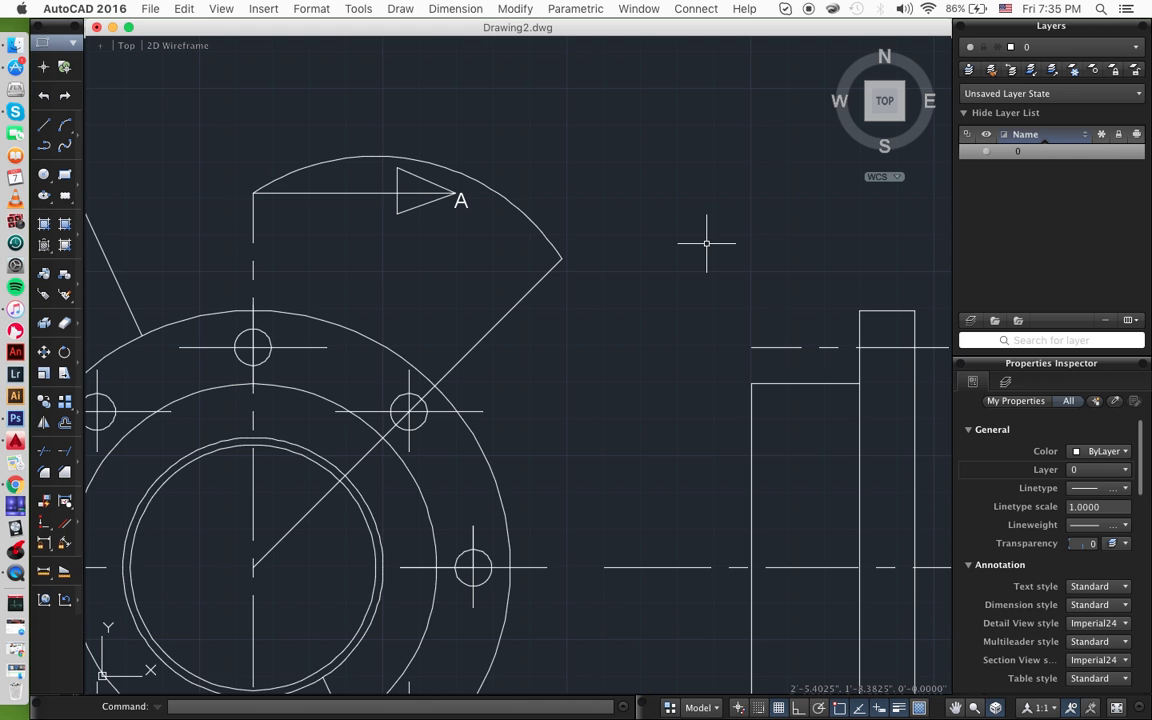
scroll(460, 235, up, 5)
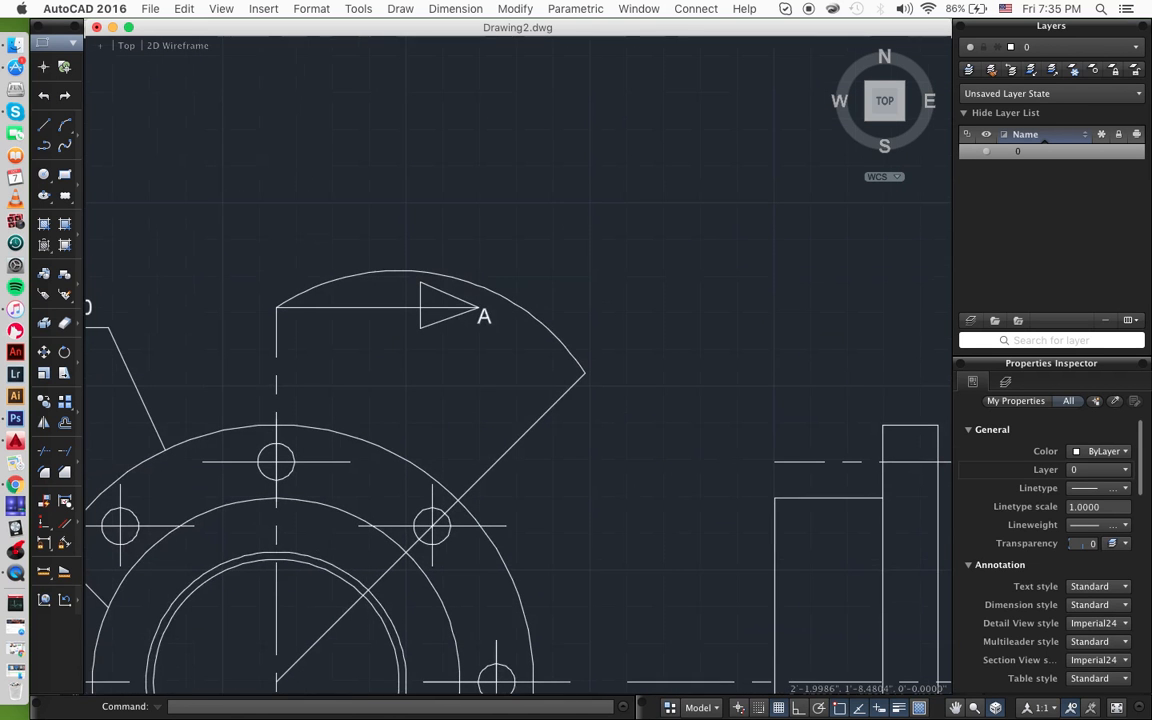
text(mtext)
key(Return)
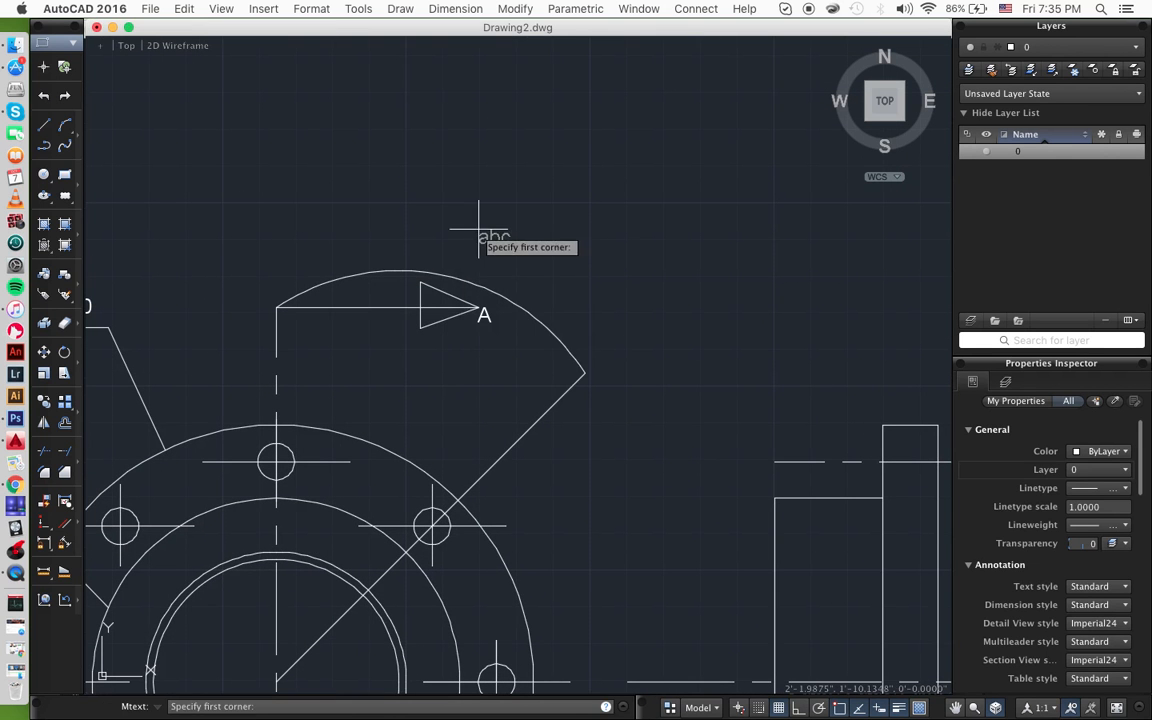
click(406, 233)
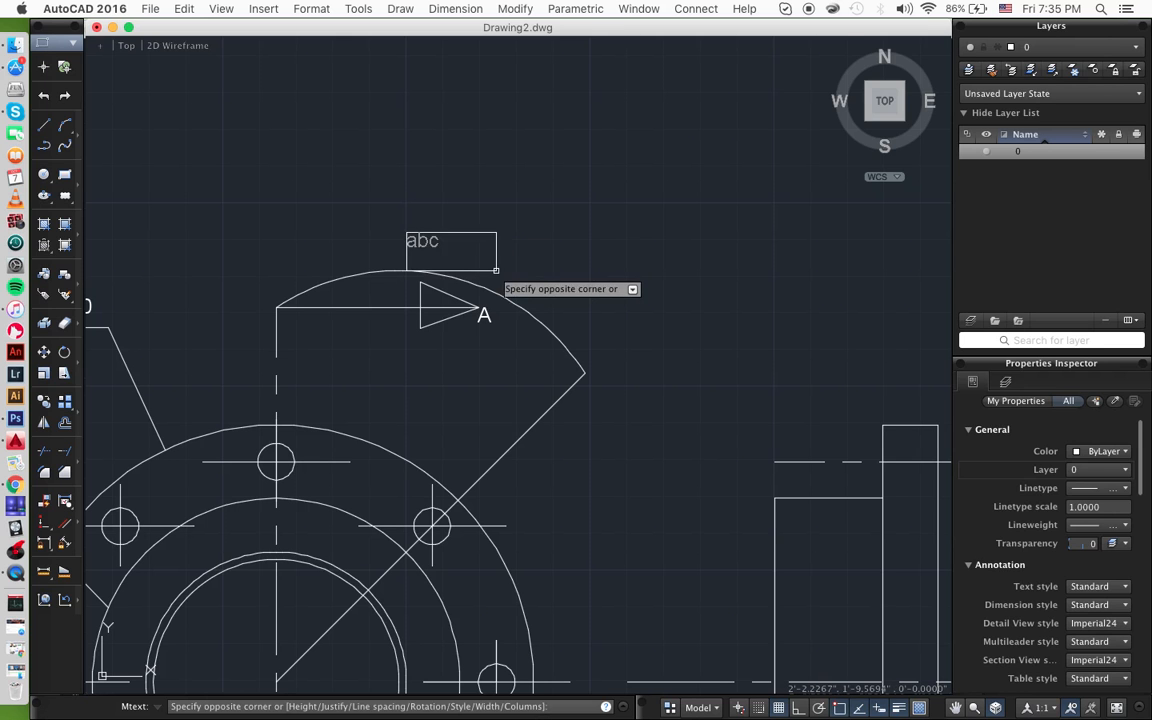
click(508, 257)
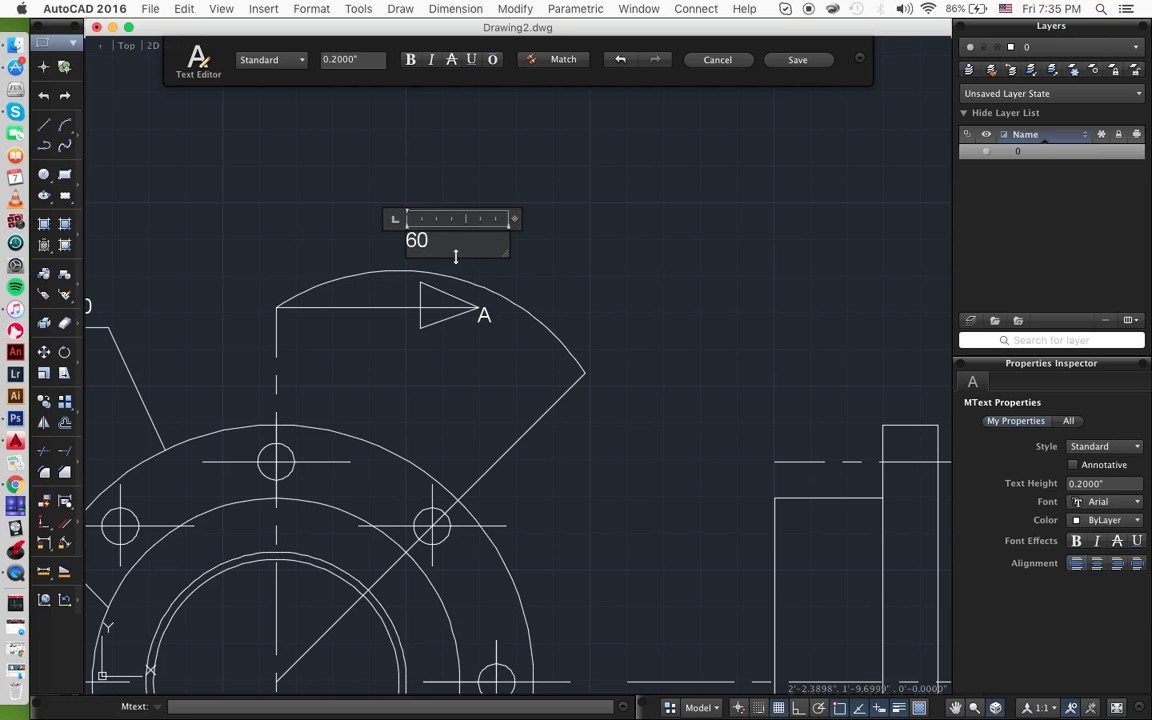
click(481, 281)
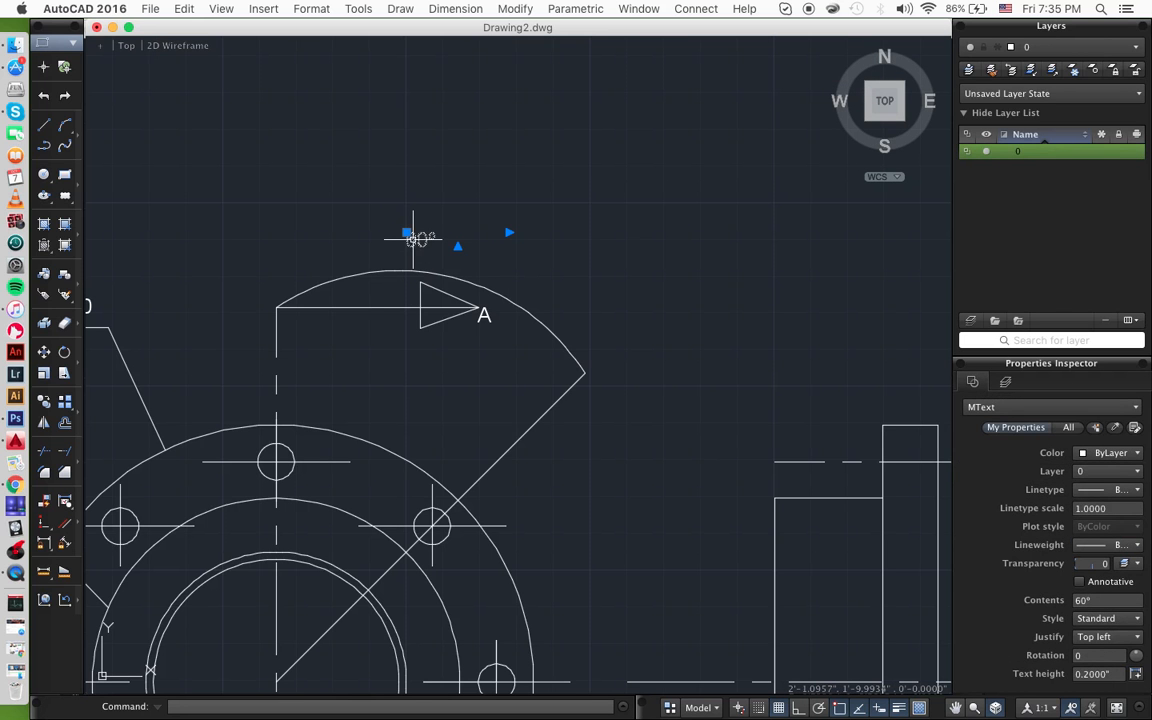
- Move the 60º text inside the arc, below the upper A label
text(move)
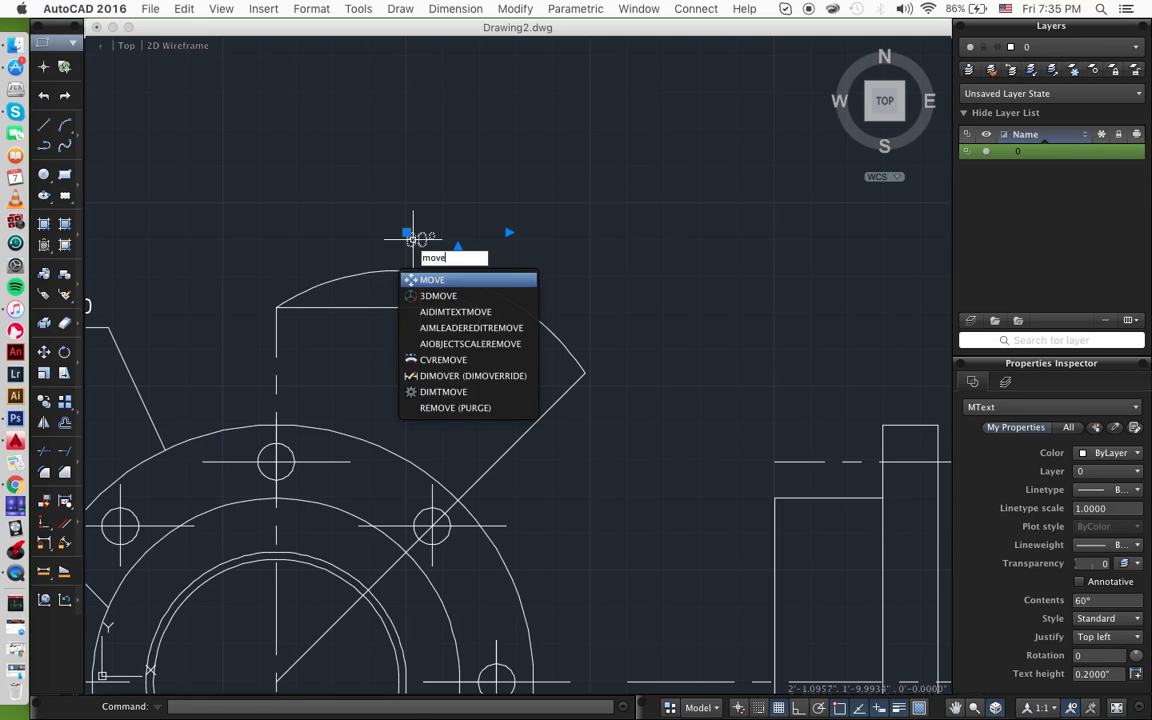
key(Return)
click(413, 238)
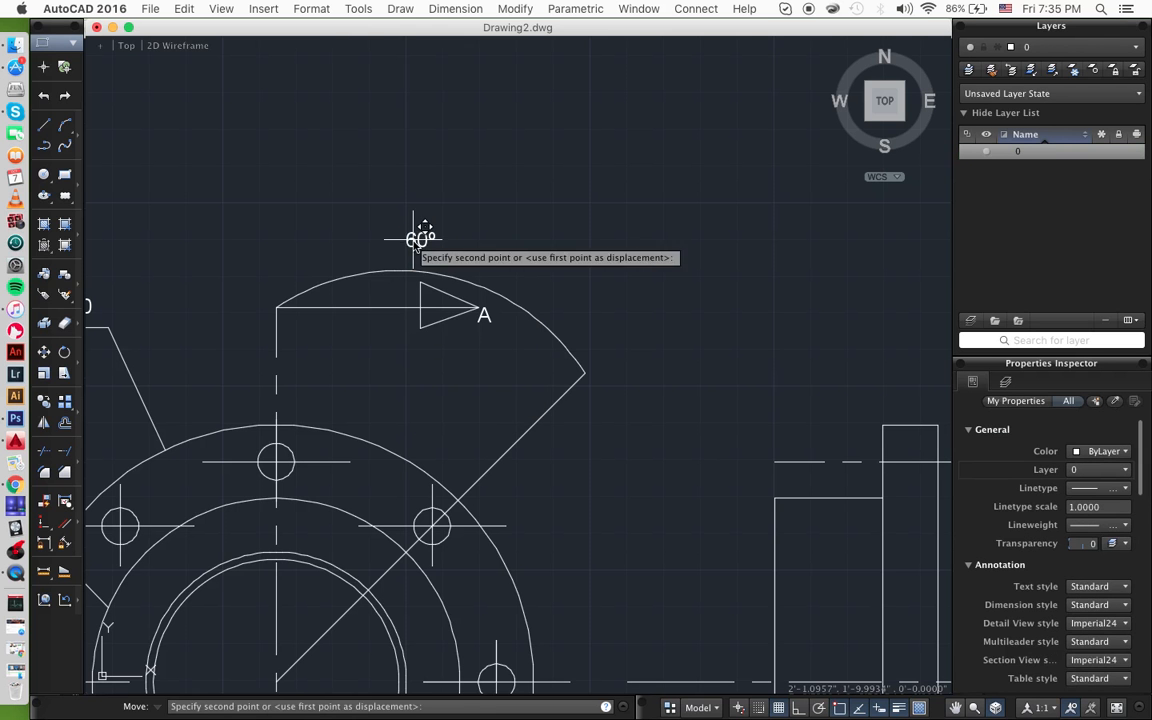
click(475, 359)
- Copy the spare arrowhead below the front view to the empty area beside the angle arc, using its tip as base point
scroll(594, 352, down, 3)
scroll(594, 352, left, 5)
scroll(594, 352, down, 5)
click(298, 586)
click(250, 632)
text(co)
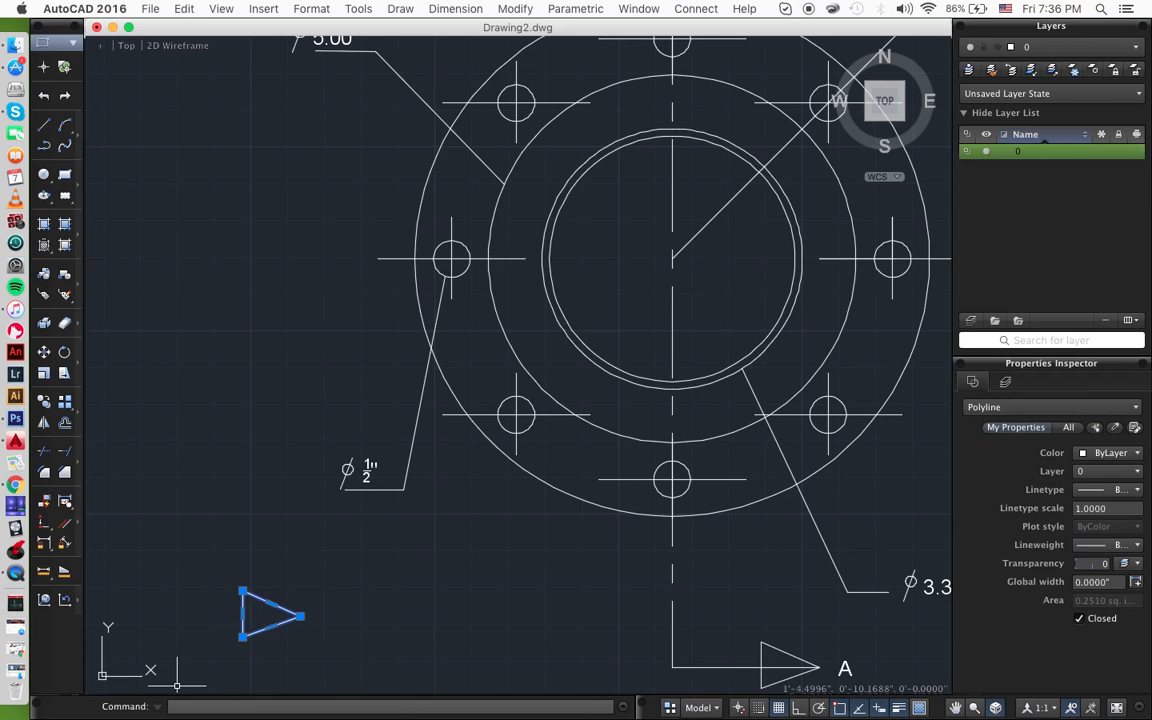
key(Return)
text(py)
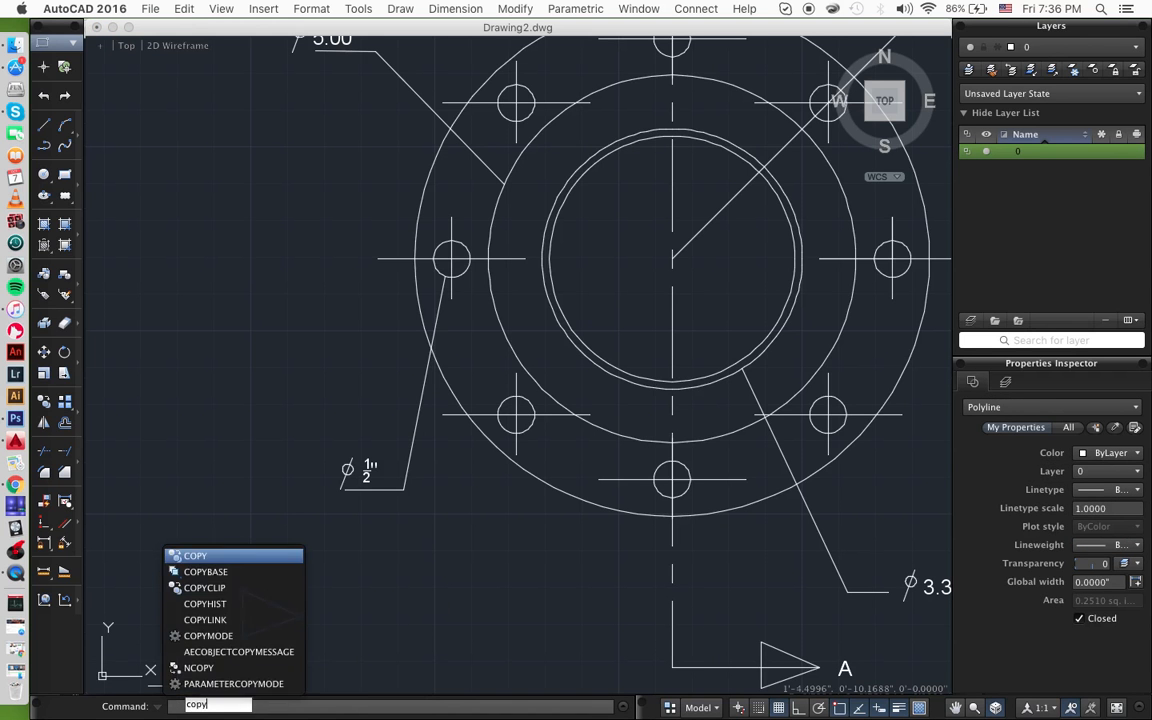
key(Return)
click(299, 616)
scroll(470, 424, up, 5)
click(604, 294)
key(Return)
- Scale the copied arrowhead down about its tip to less than half its size
click(667, 274)
click(523, 338)
text(sc)
key(Return)
click(602, 295)
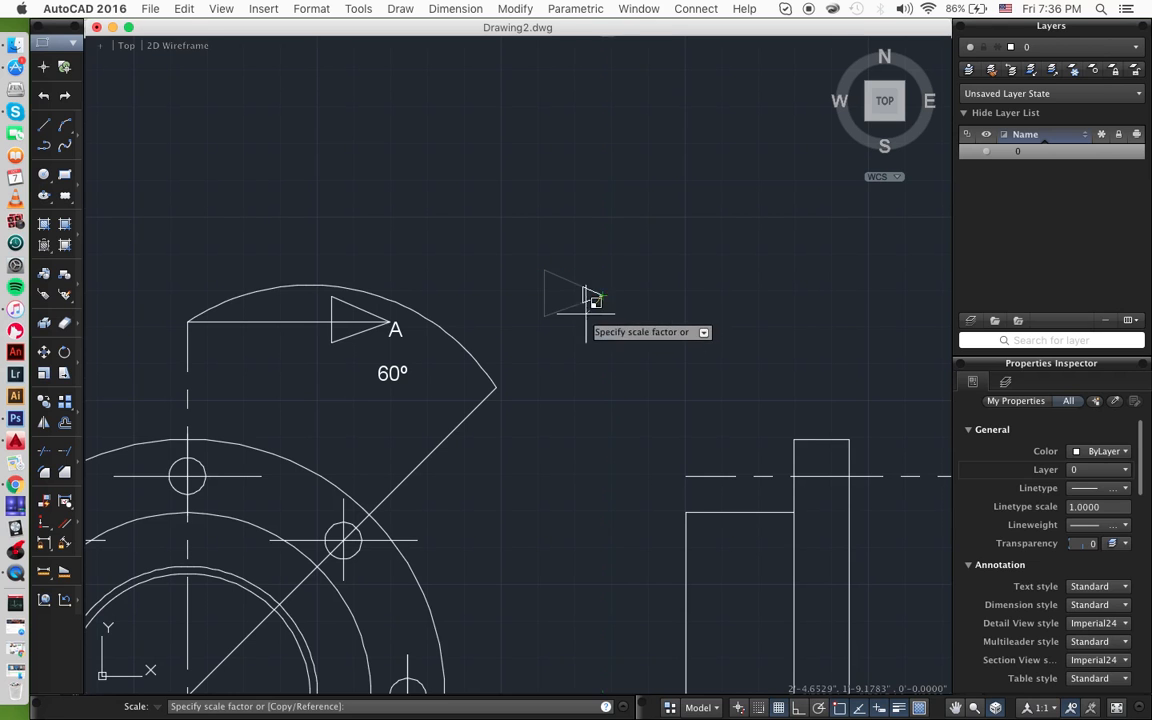
click(588, 313)
- Copy the small arrowhead so its tip sits where the arc meets the diagonal line
click(617, 275)
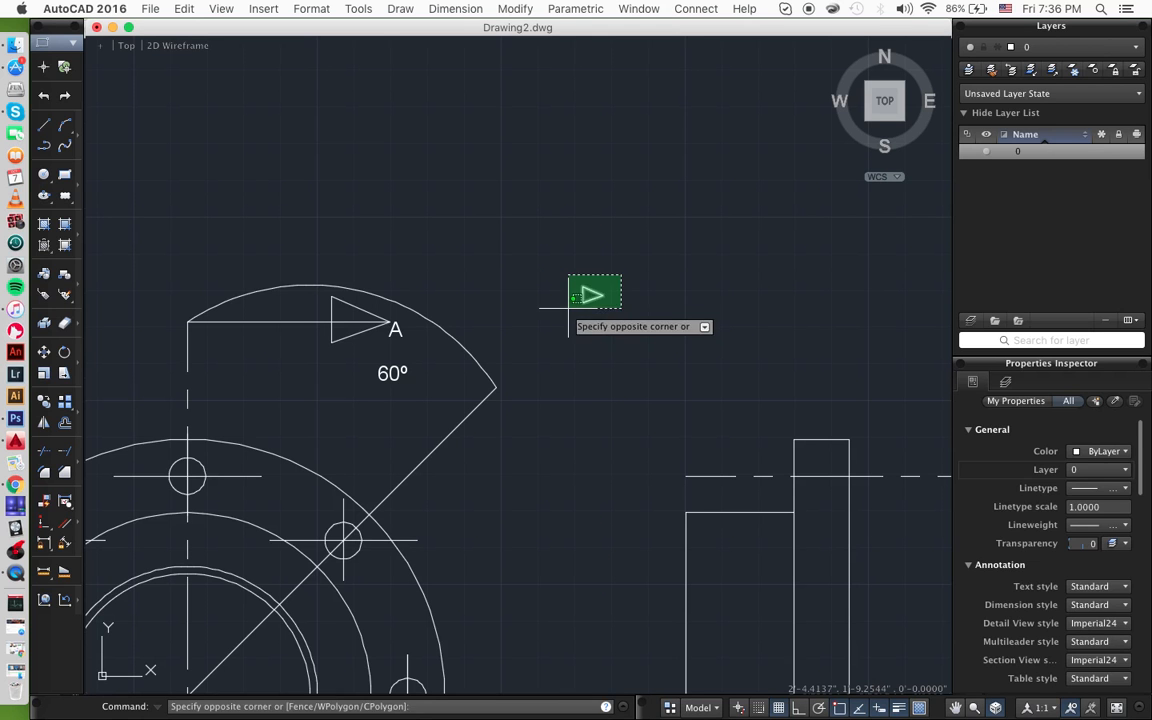
click(553, 310)
text(cop)
key(Return)
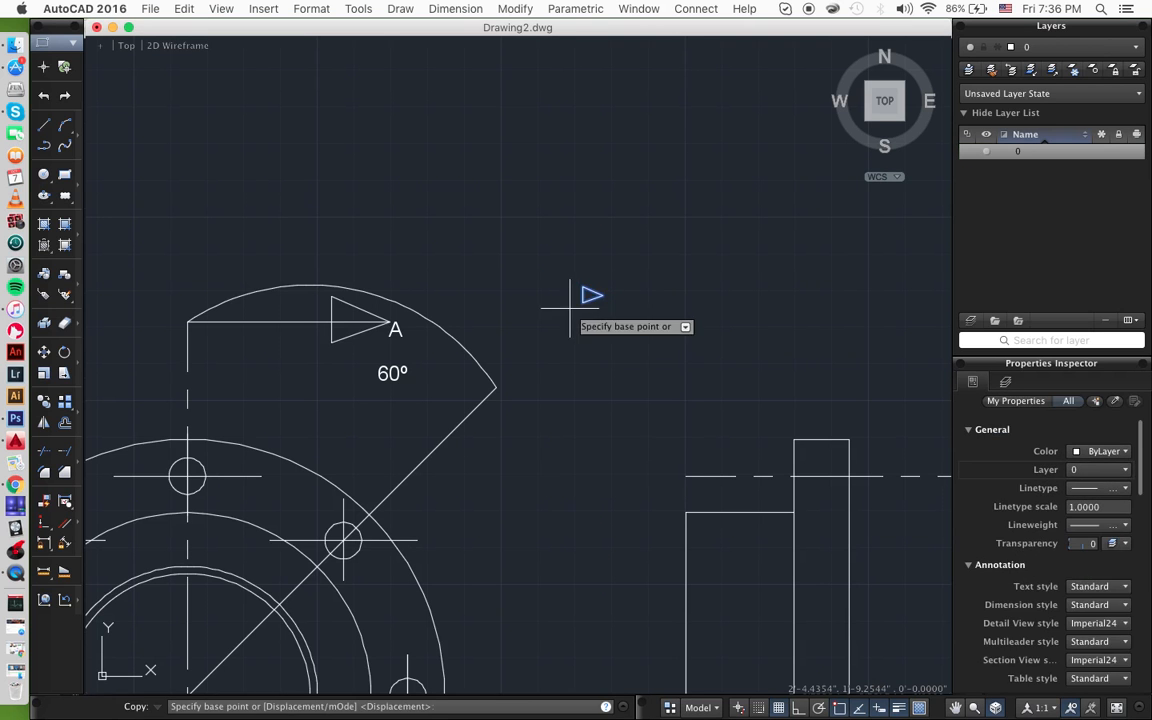
click(591, 294)
click(495, 387)
key(Return)
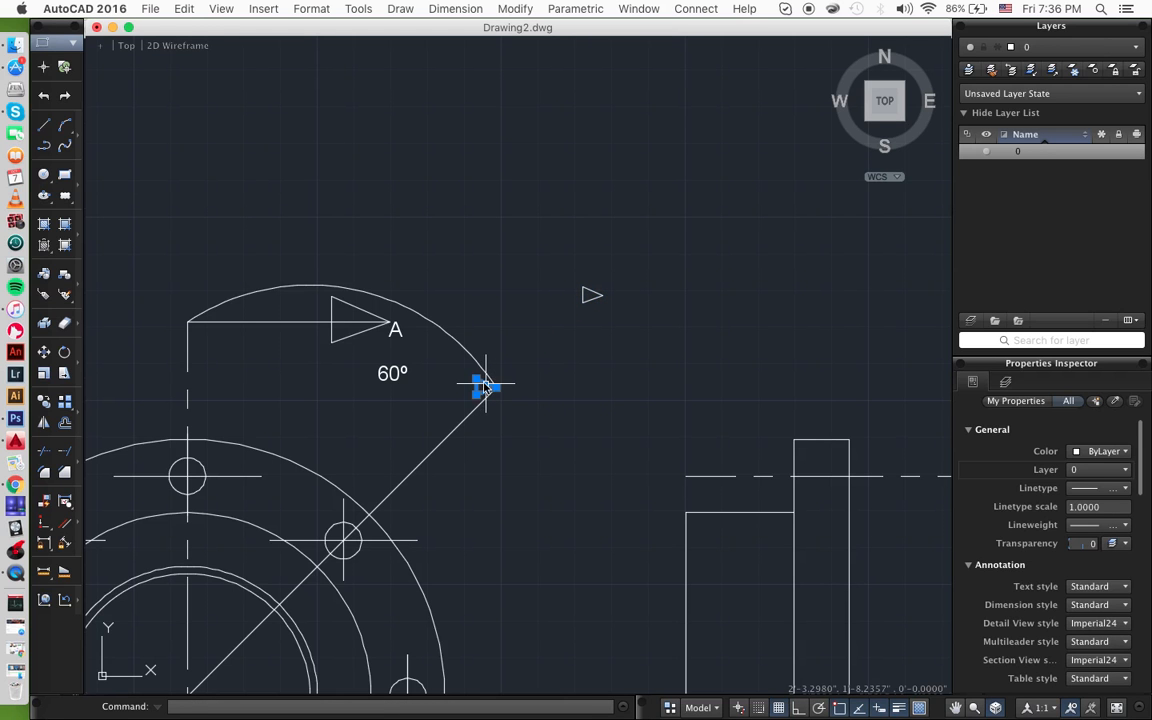
- Rotate the arrowhead at the diagonal line about its tip so it follows the arc's direction
click(485, 387)
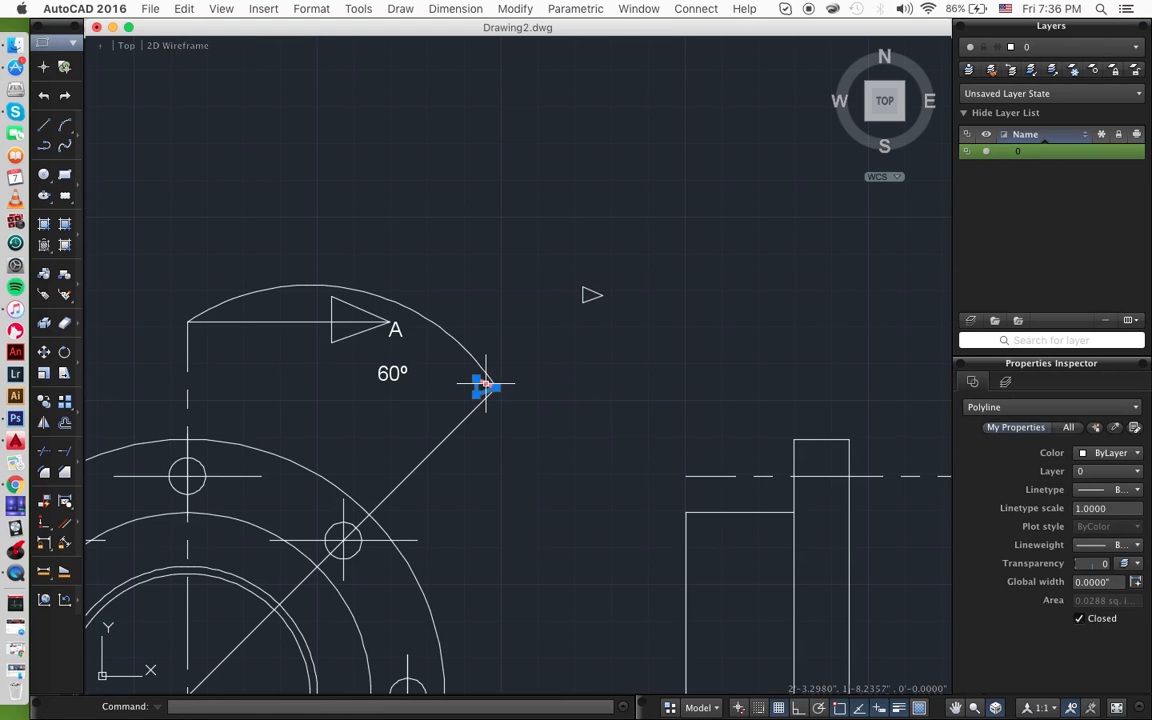
text(rota)
key(Return)
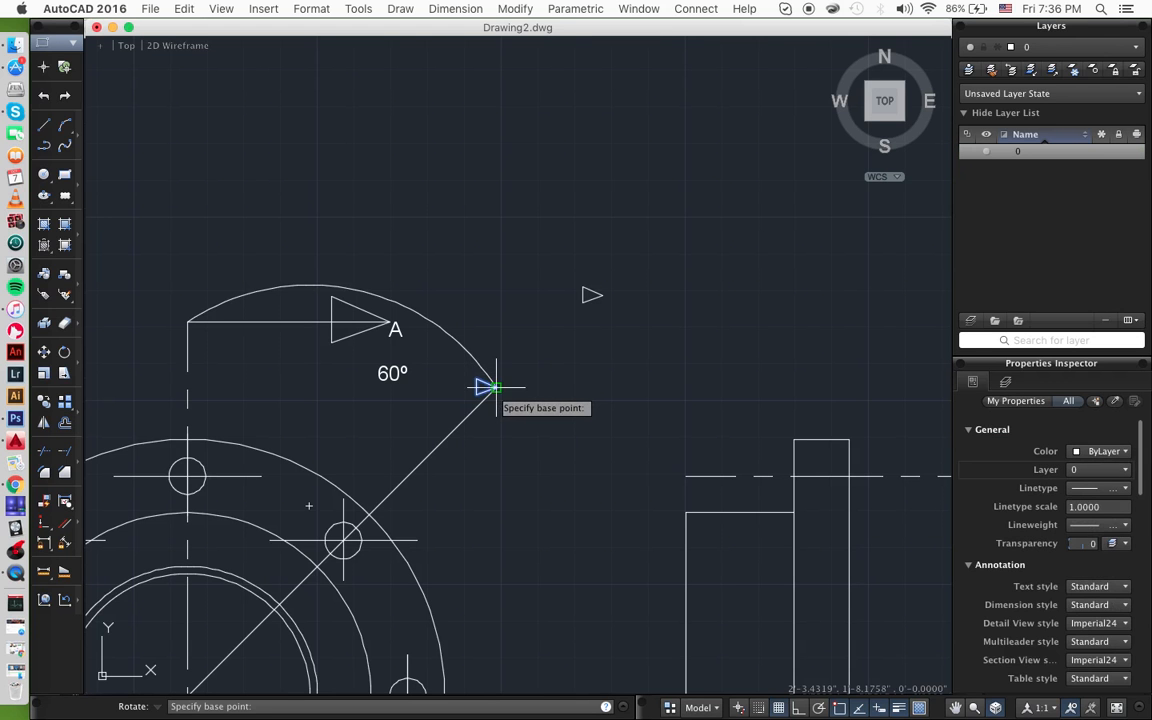
click(488, 387)
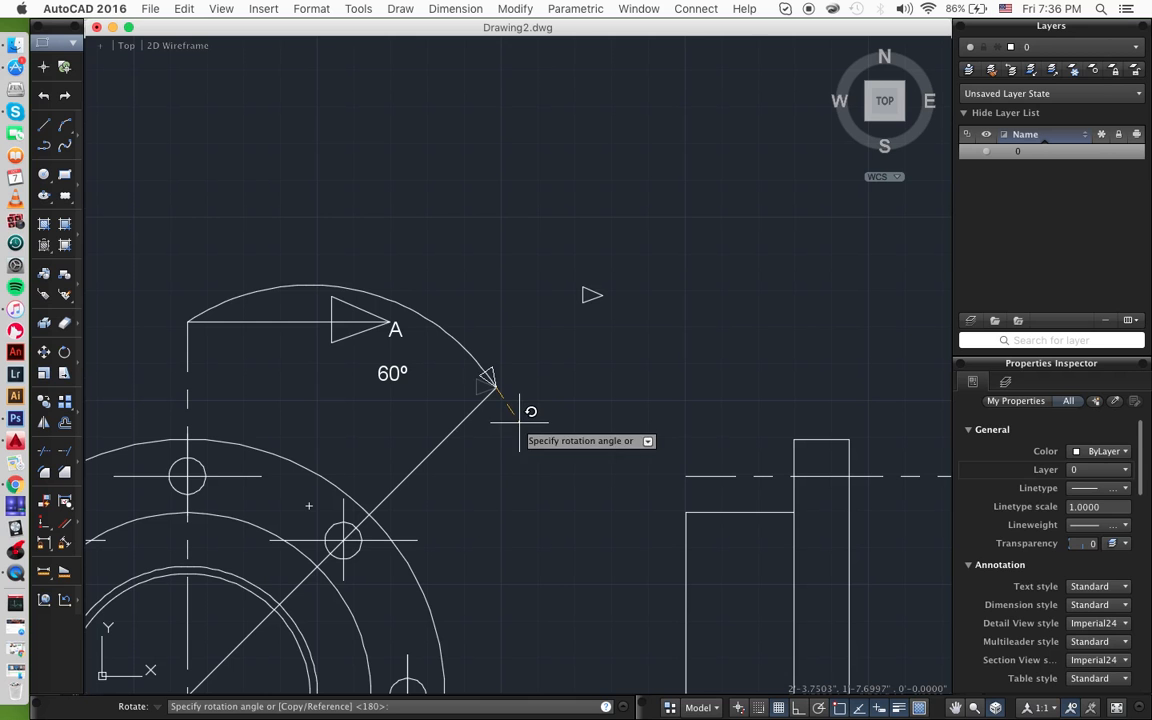
click(522, 418)
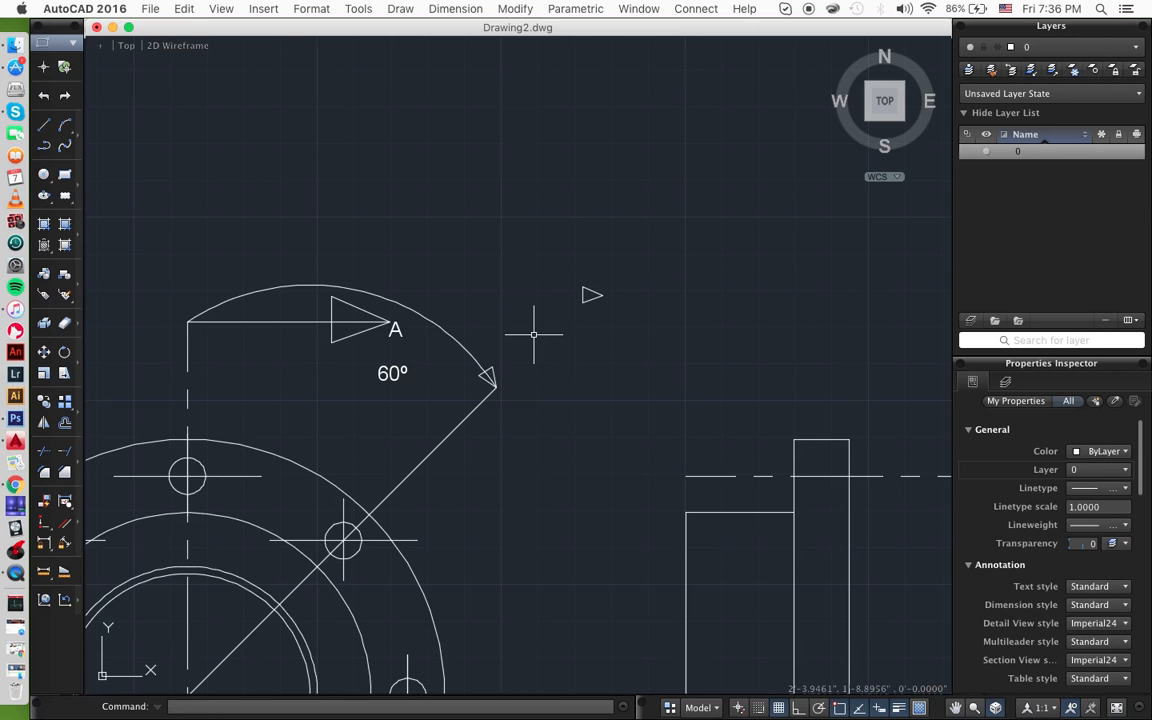
- Copy the spare small arrowhead from its tip to the arc's end at the vertical centerline
click(600, 295)
mouse_move(601, 297)
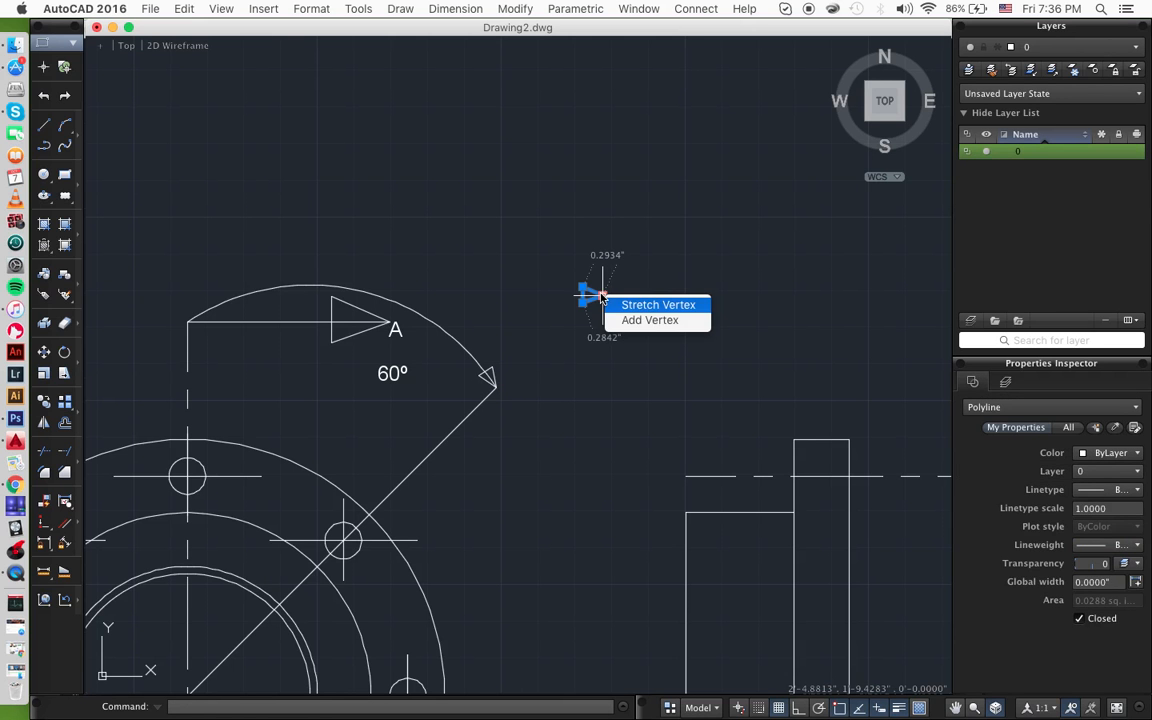
text(co)
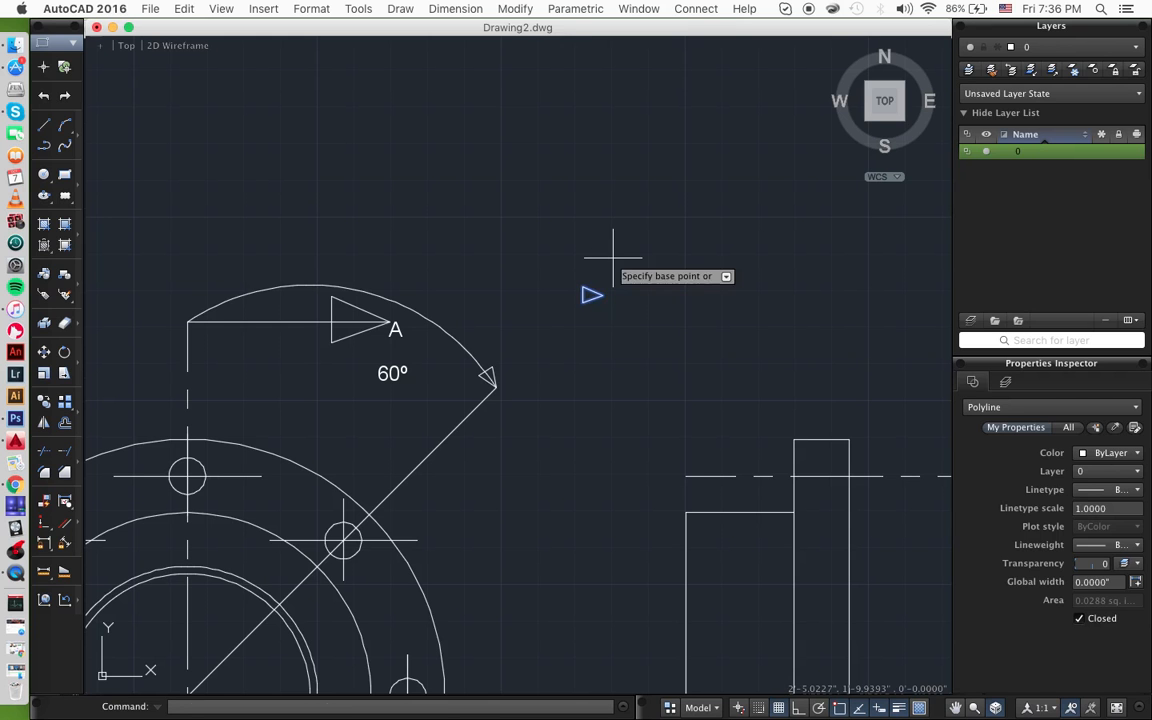
key(Return)
click(592, 295)
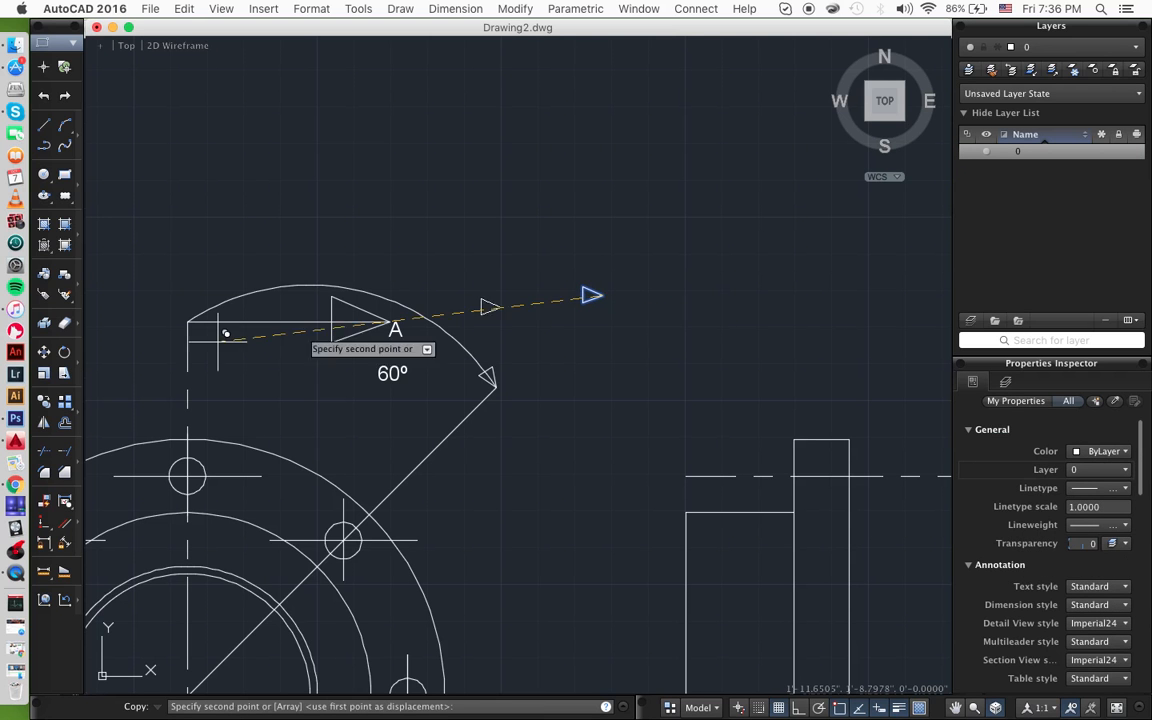
click(176, 320)
key(Return)
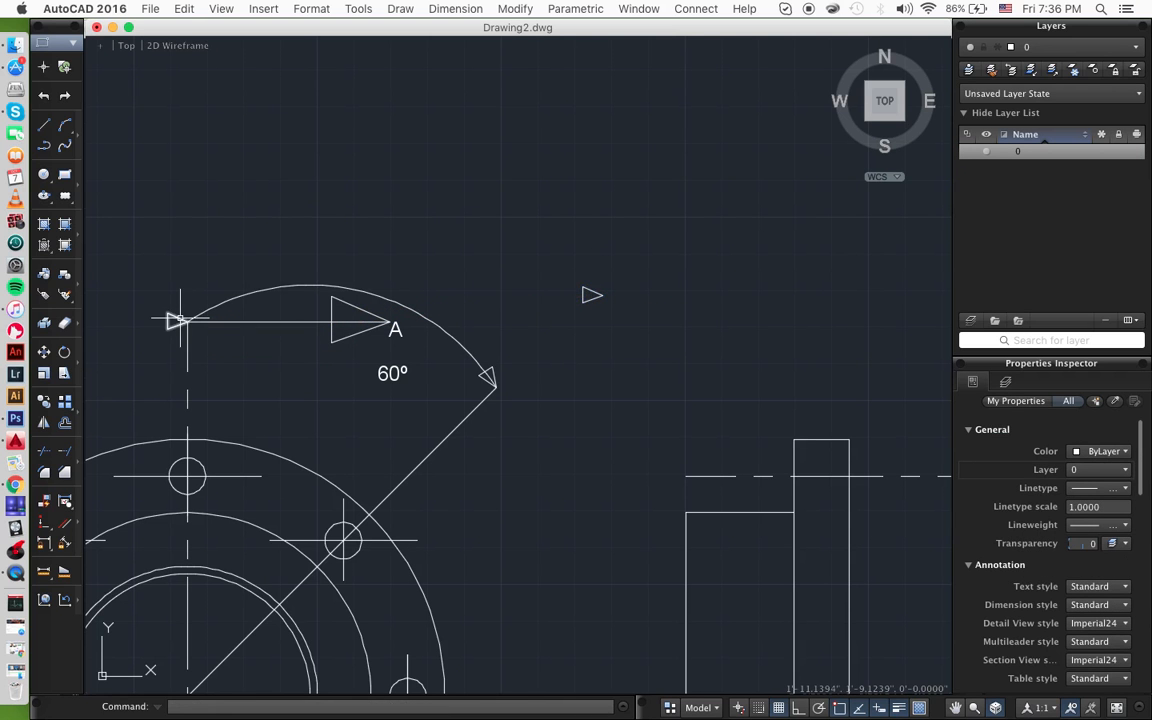
- Rotate the arrowhead at the vertical centerline about its tip so it follows the arc's direction
click(172, 320)
mouse_move(178, 321)
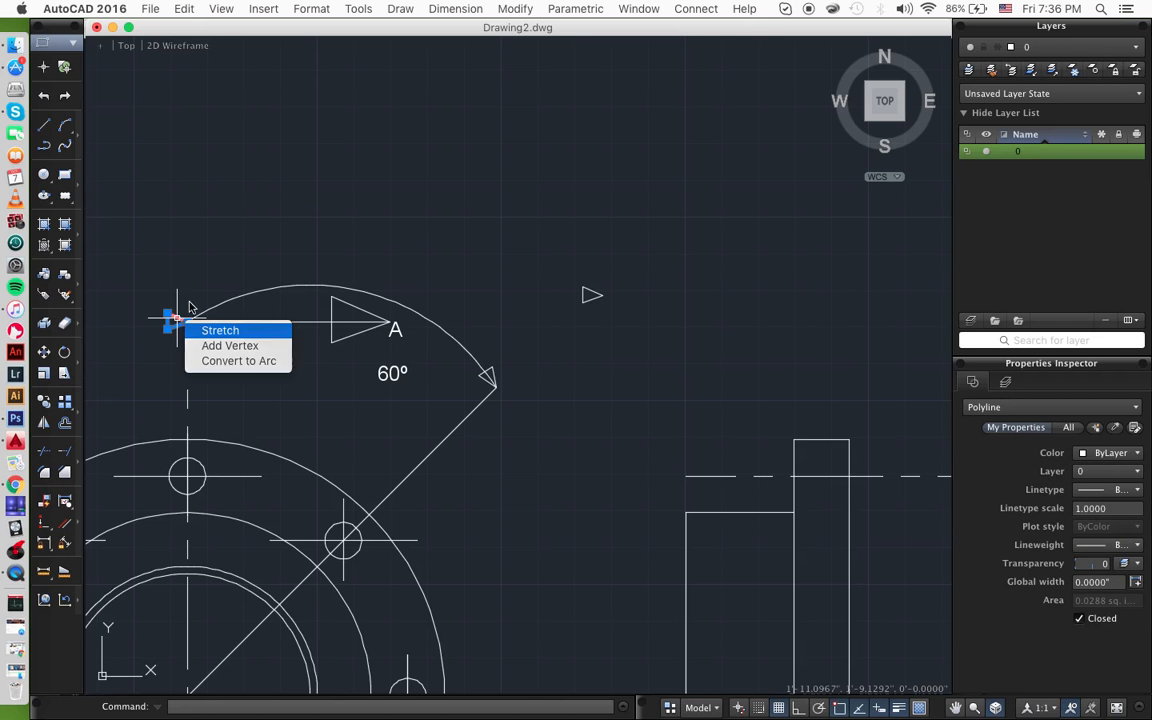
key(Escape)
click(176, 320)
text(rotat)
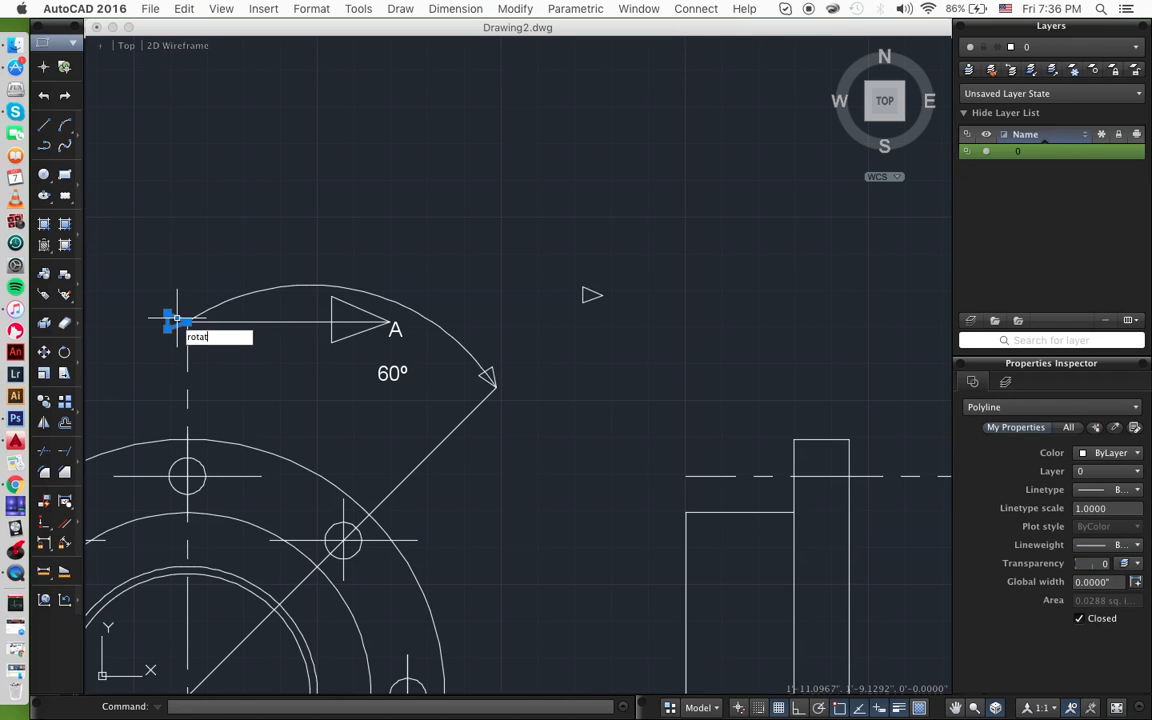
key(Return)
click(176, 320)
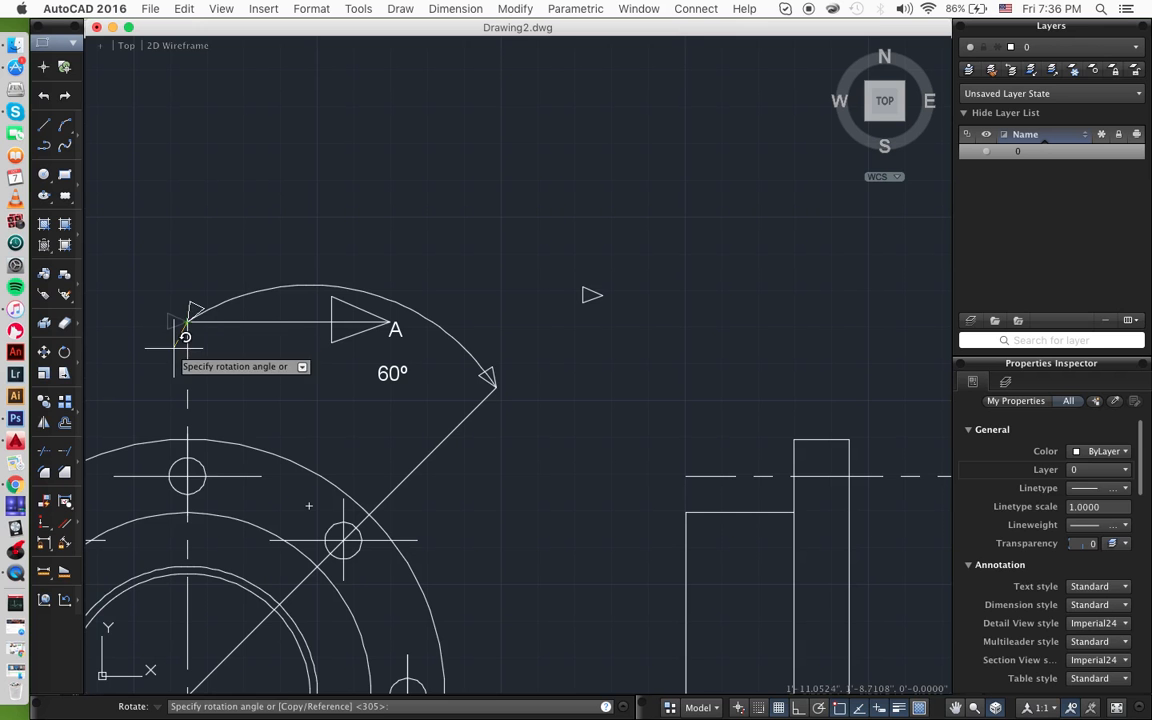
click(159, 349)
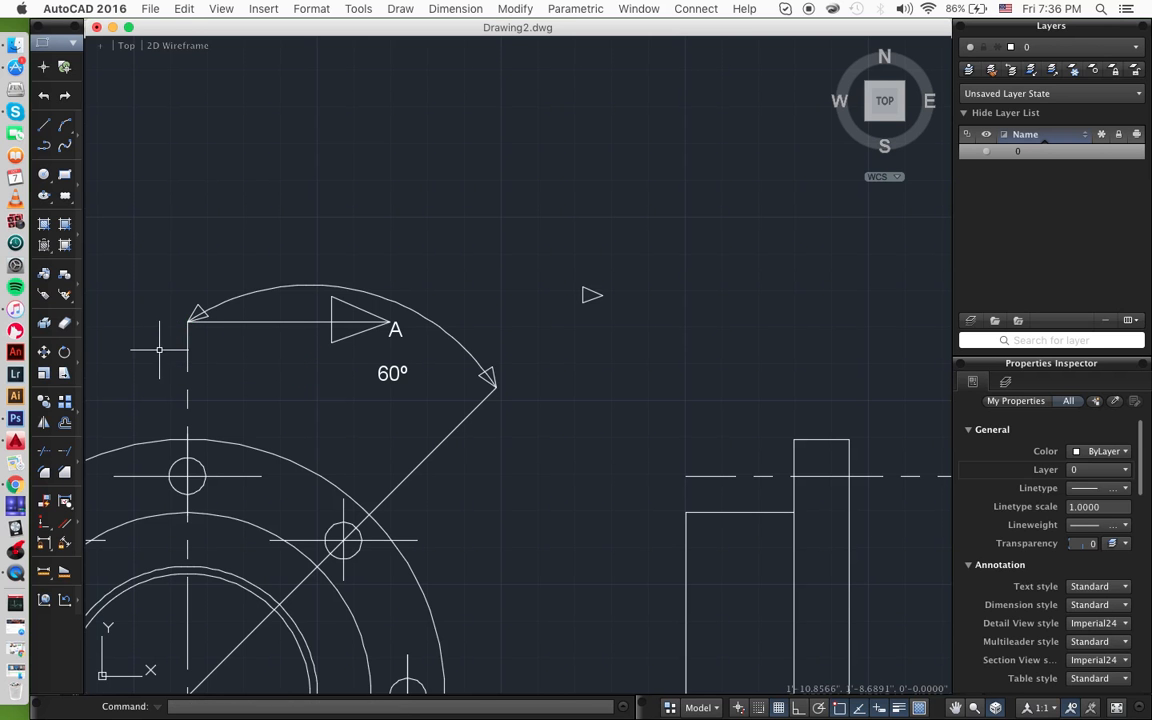
middle_drag(422, 282, 510, 200)
scroll(422, 282, down, 5)
scroll(422, 282, left, 4)
scroll(422, 282, down, 2)
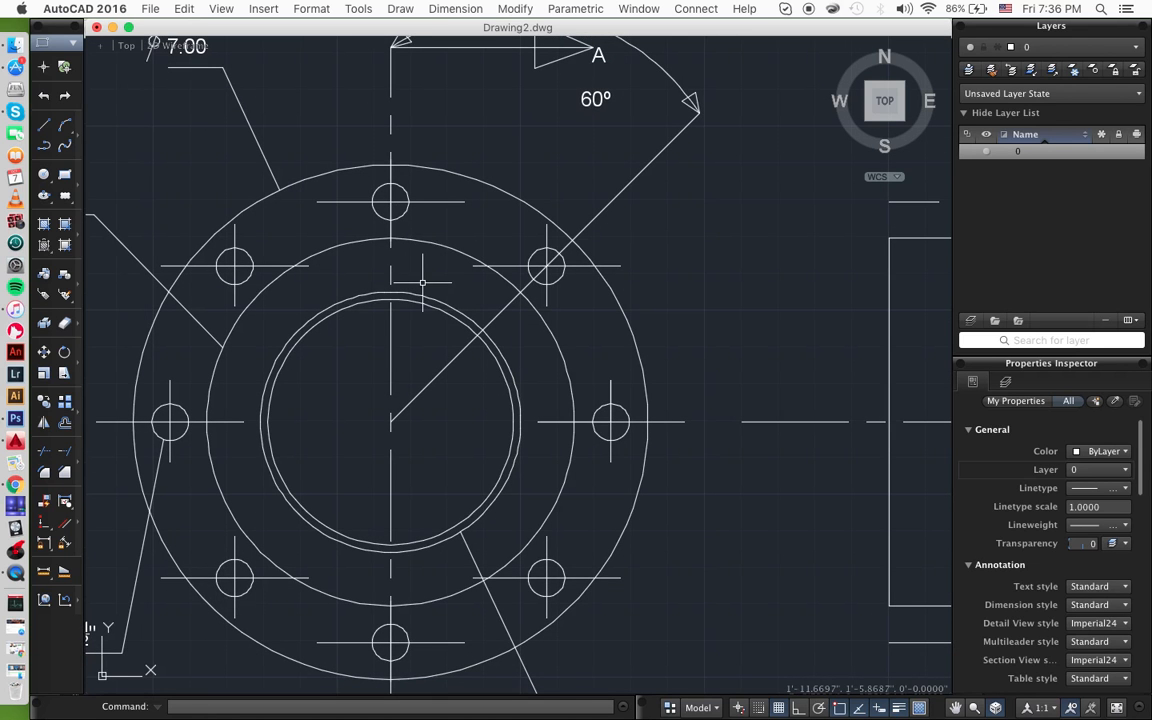